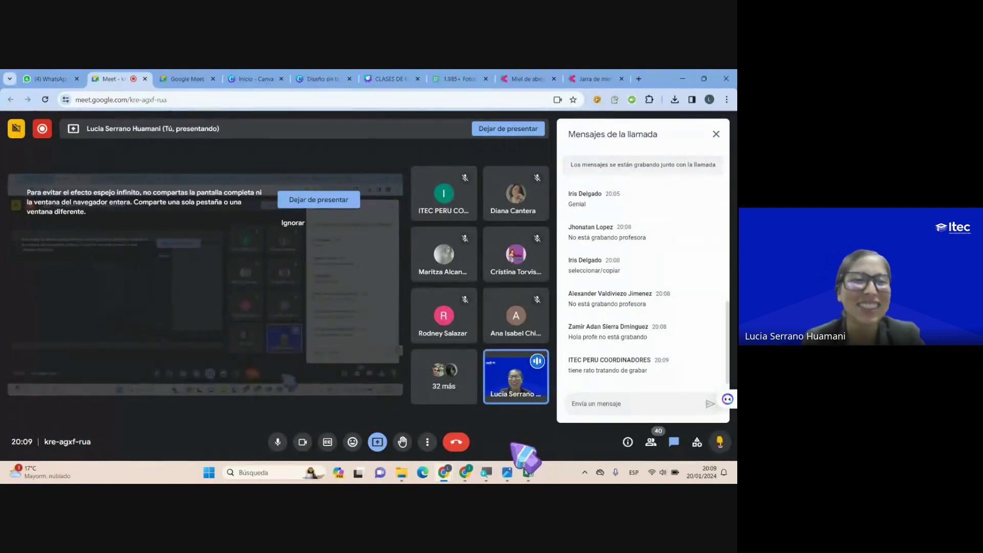
# - Share the Excel workbook Archivo_práctico_06 in Meet instead of the meeting window
pyautogui.click(528, 472)
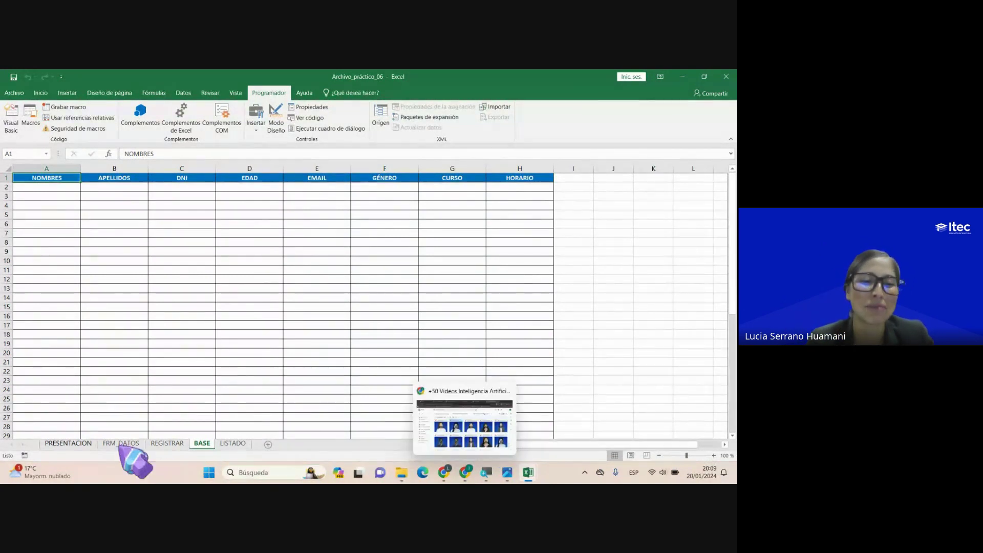
# - Browse the PRESENTACION and FRM_DATOS sheets, then open the VBA editor on FrmRegistro
pyautogui.click(82, 443)
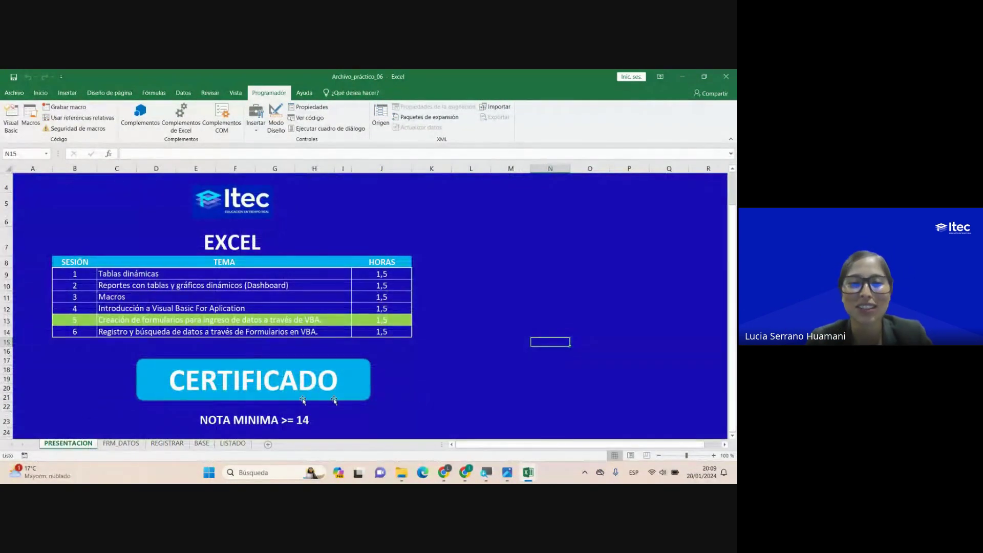
pyautogui.click(120, 443)
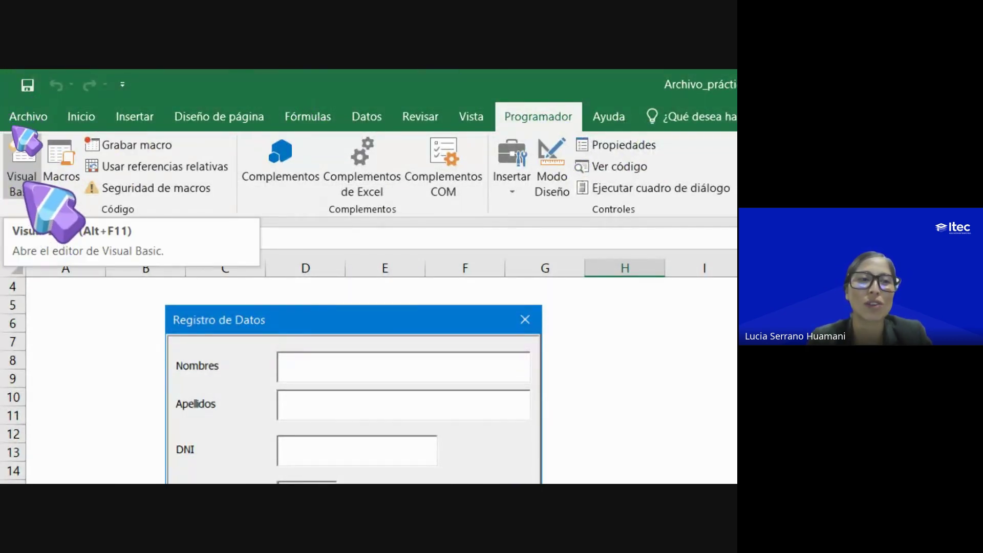
pyautogui.click(19, 153)
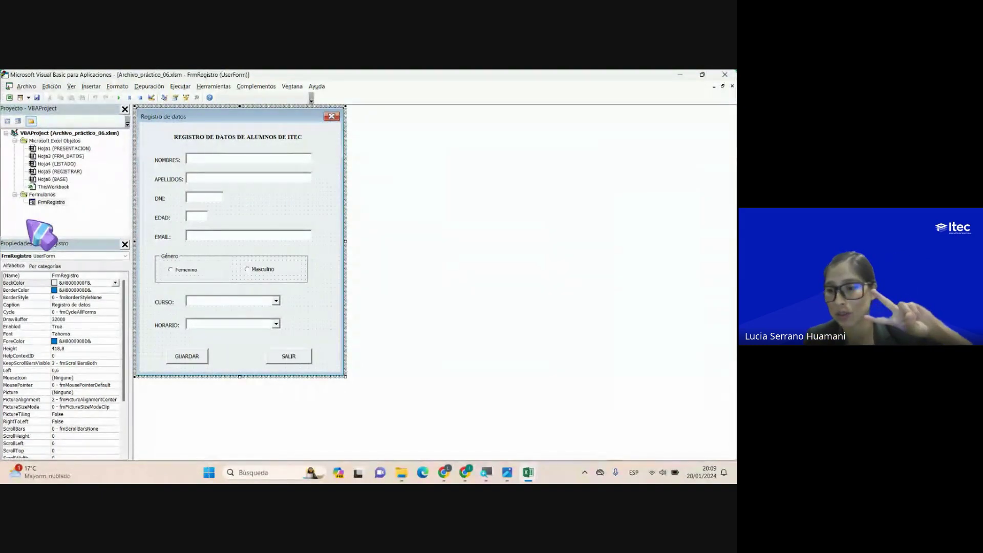
# - Select FrmRegistro and show the properties of the NOMBRES text box, TxtNombre
pyautogui.click(51, 202)
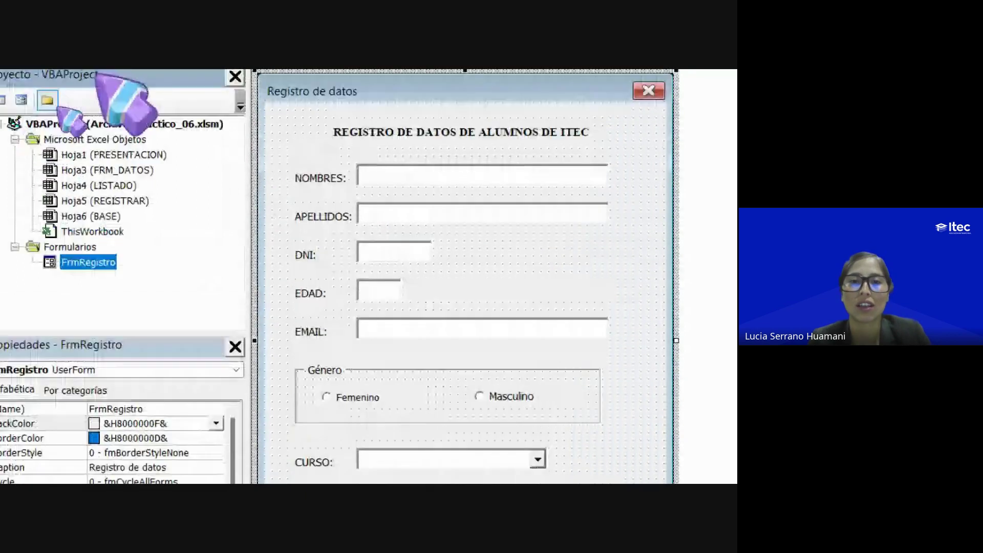
pyautogui.click(440, 192)
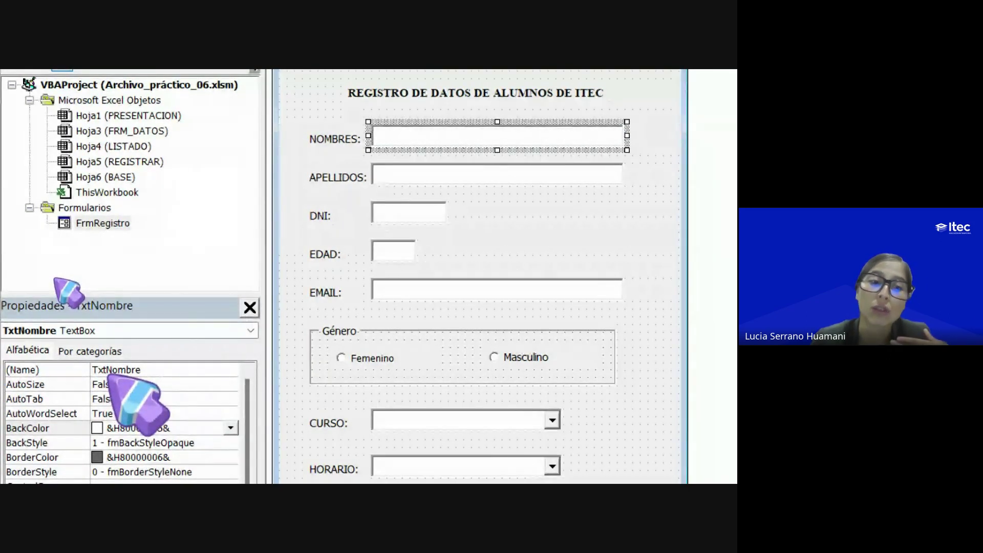
pyautogui.click(430, 173)
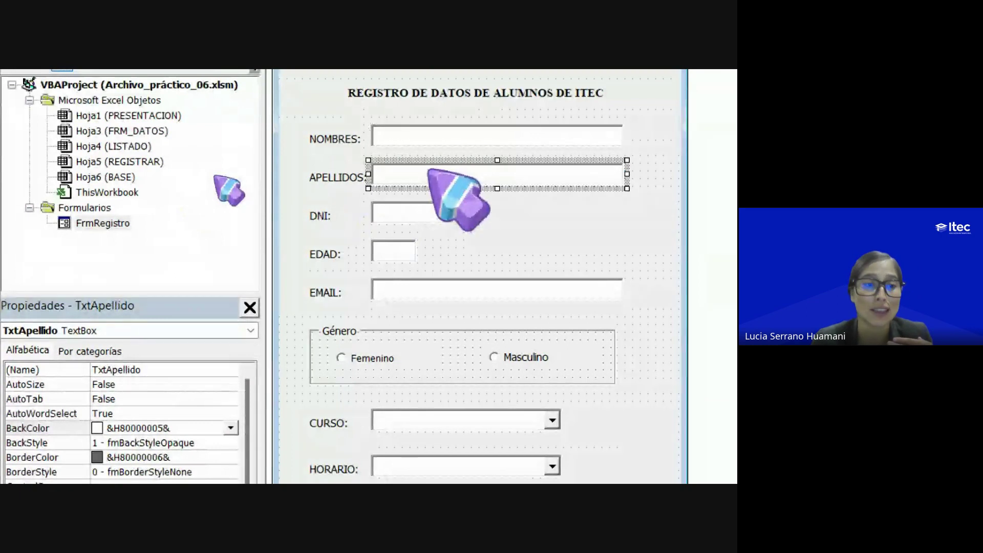
pyautogui.click(404, 218)
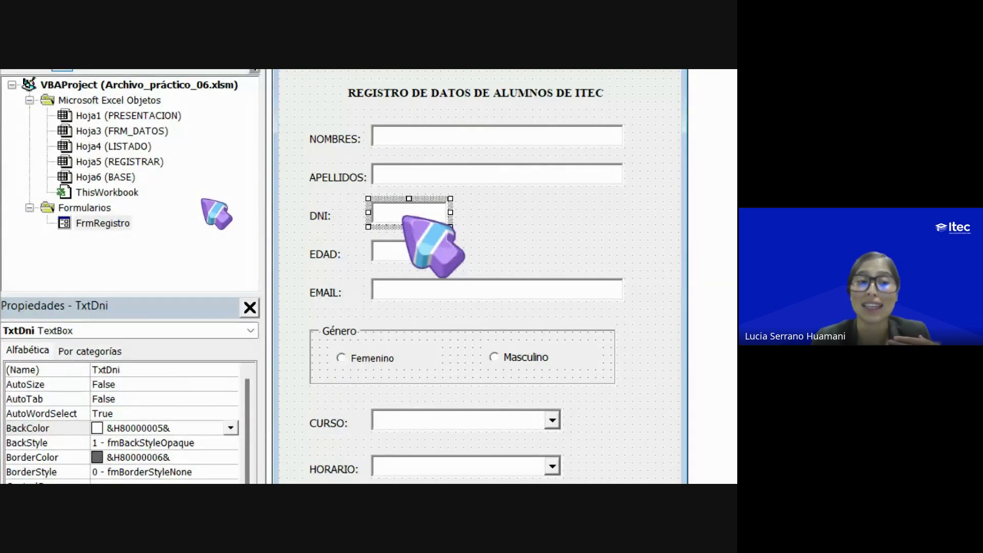
pyautogui.click(402, 250)
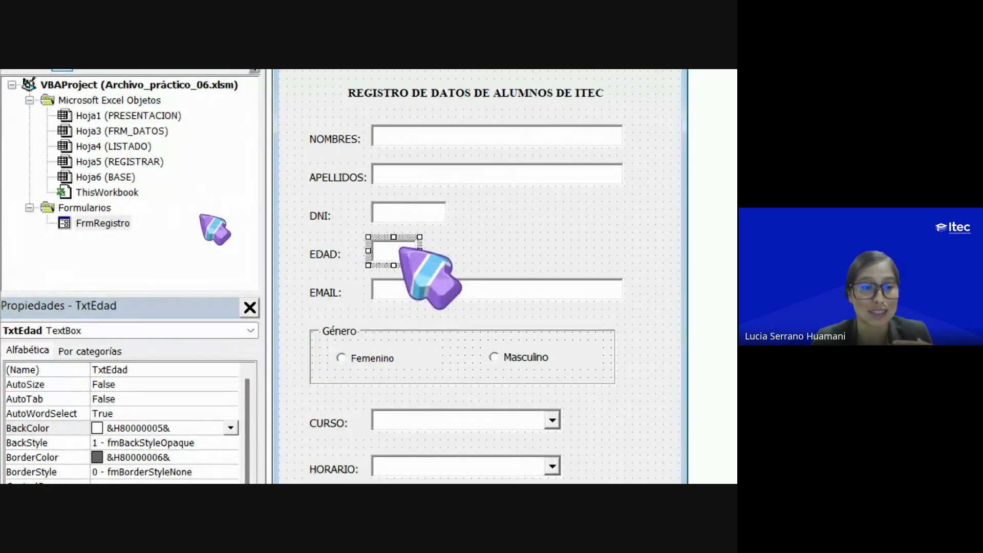
pyautogui.click(393, 287)
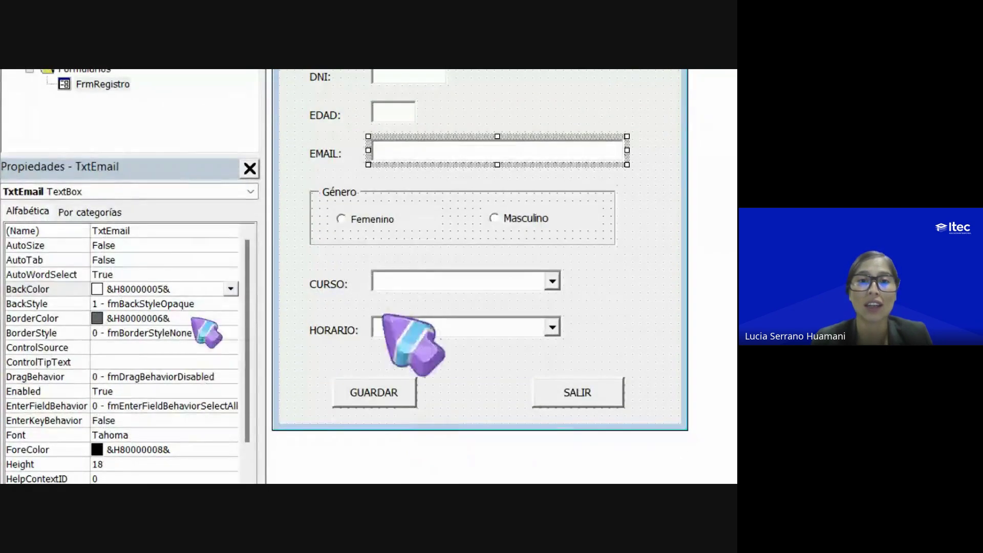
pyautogui.click(365, 224)
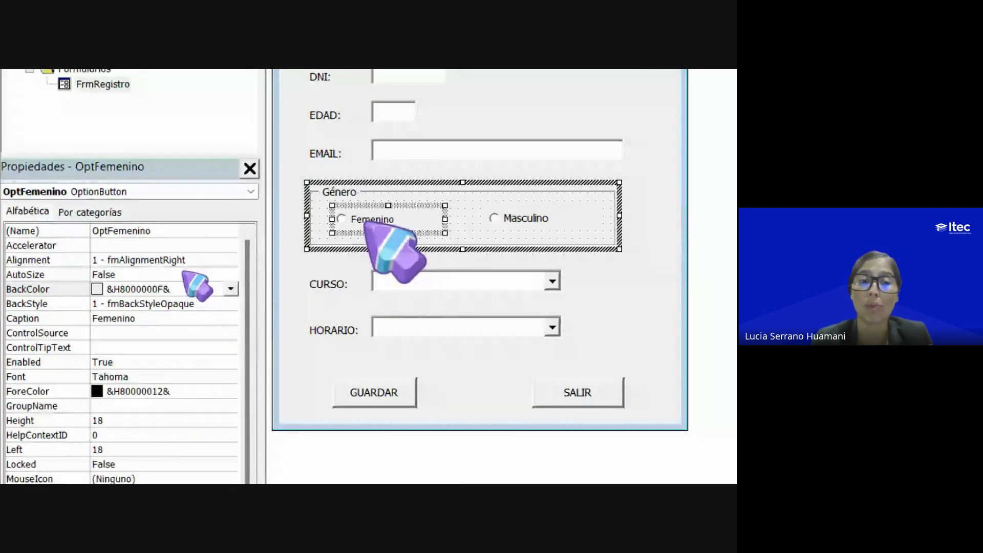
pyautogui.click(525, 216)
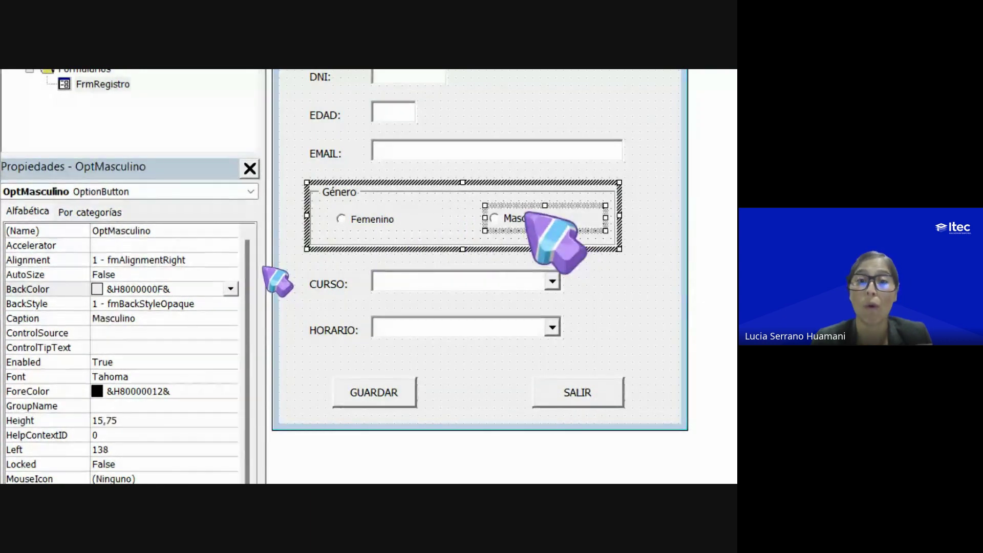
pyautogui.click(468, 279)
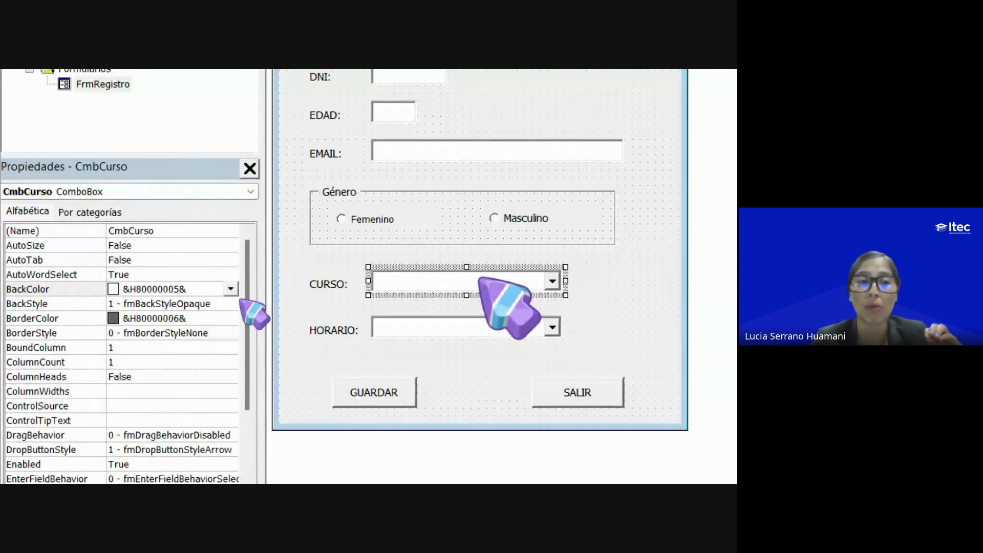
pyautogui.click(460, 329)
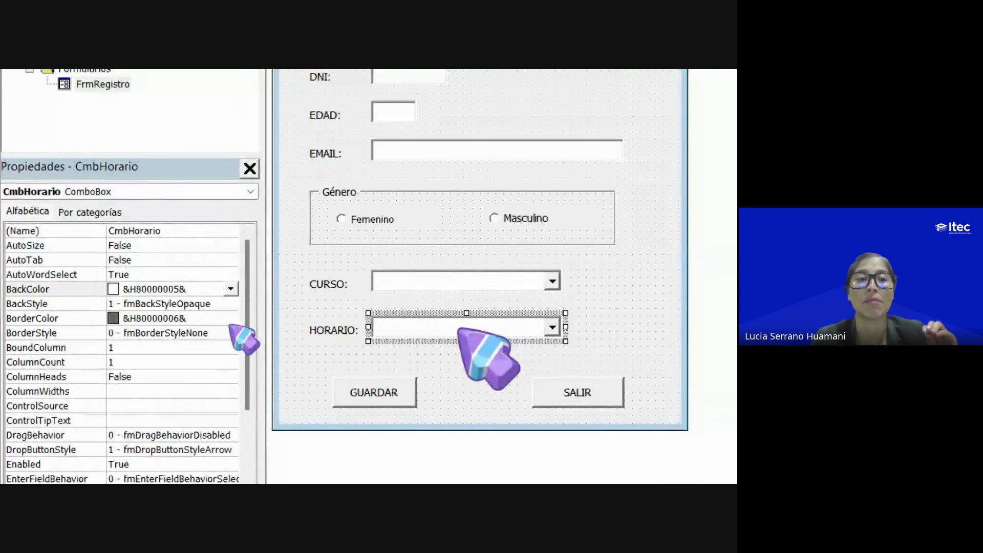
pyautogui.click(393, 390)
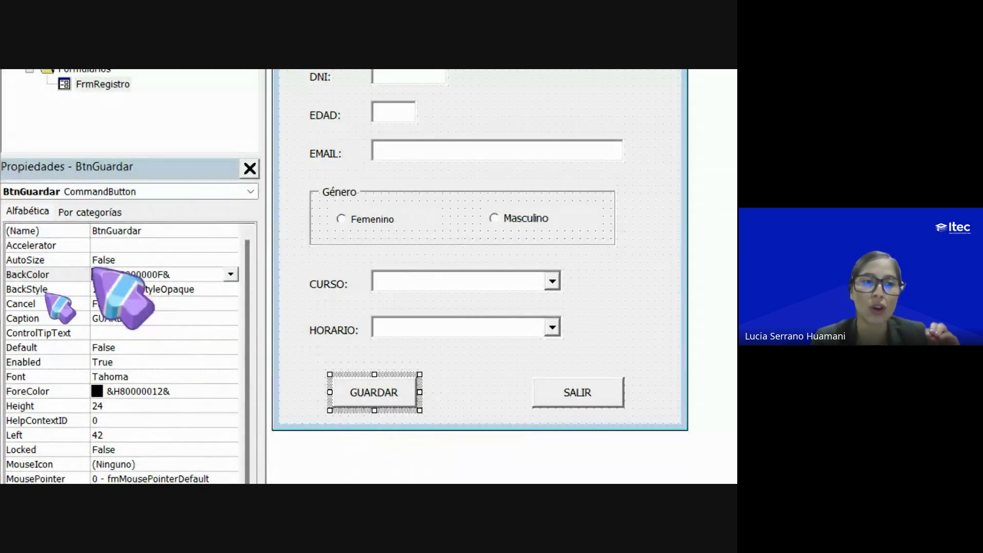
pyautogui.click(547, 394)
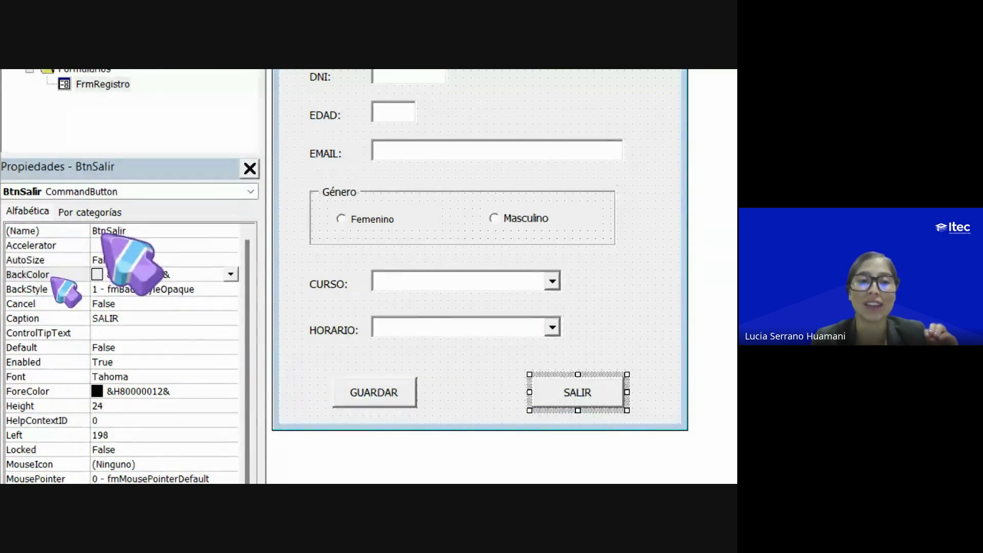
pyautogui.click(482, 356)
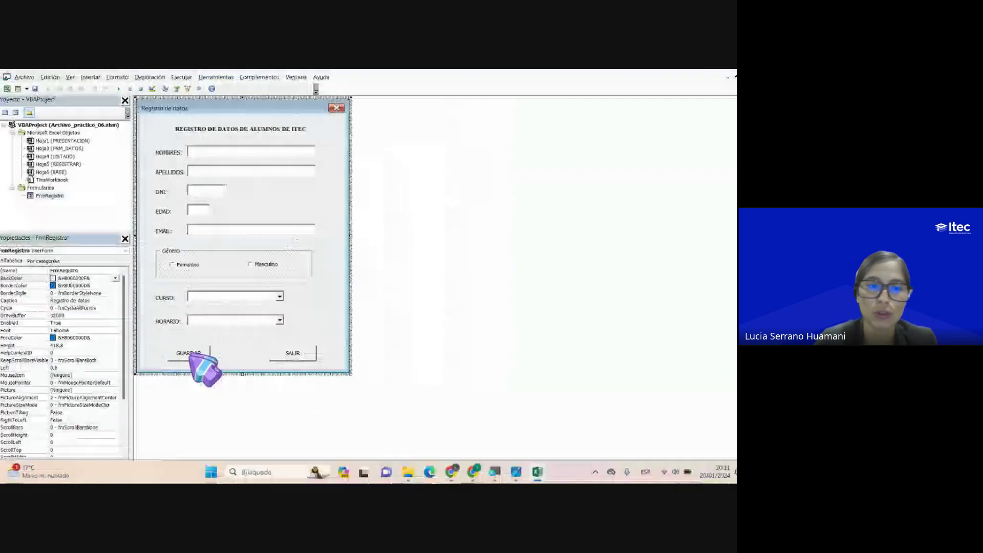
# - Create the empty BtnGuardar_Click procedure for the GUARDAR button
pyautogui.click(190, 353)
pyautogui.doubleClick(187, 357)
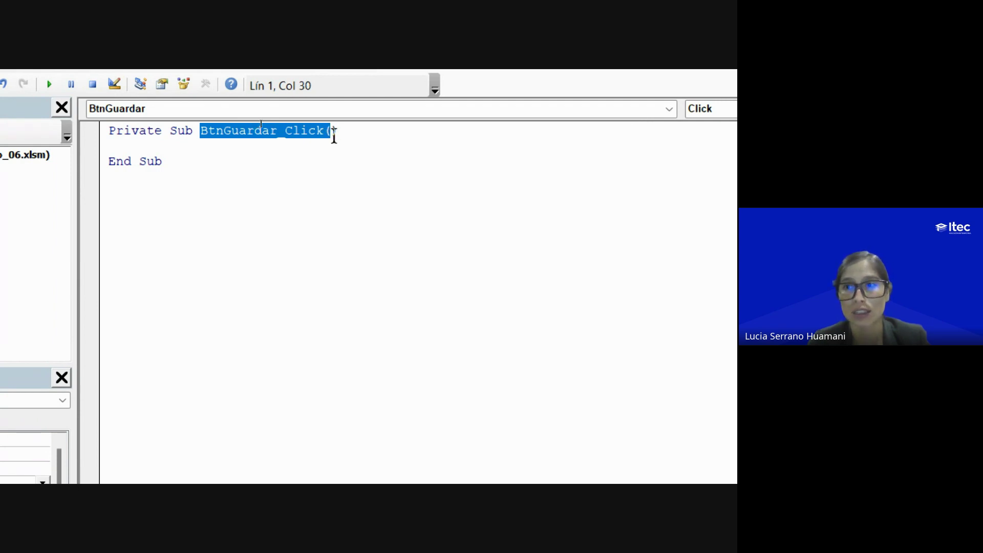
pyautogui.click(334, 147)
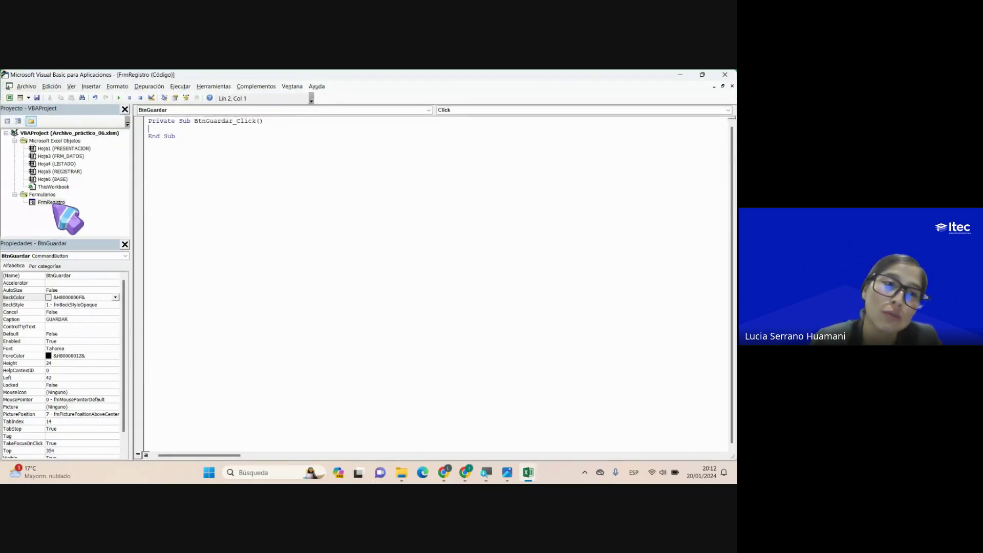
# - Return to the FrmRegistro design, check the NOMBRES box, and go back to Excel
pyautogui.doubleClick(54, 203)
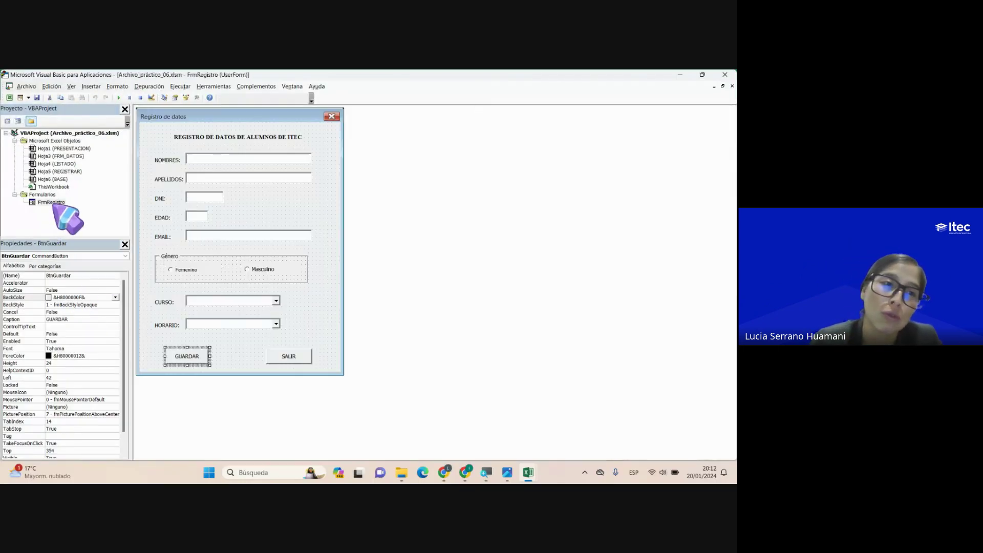
pyautogui.click(201, 162)
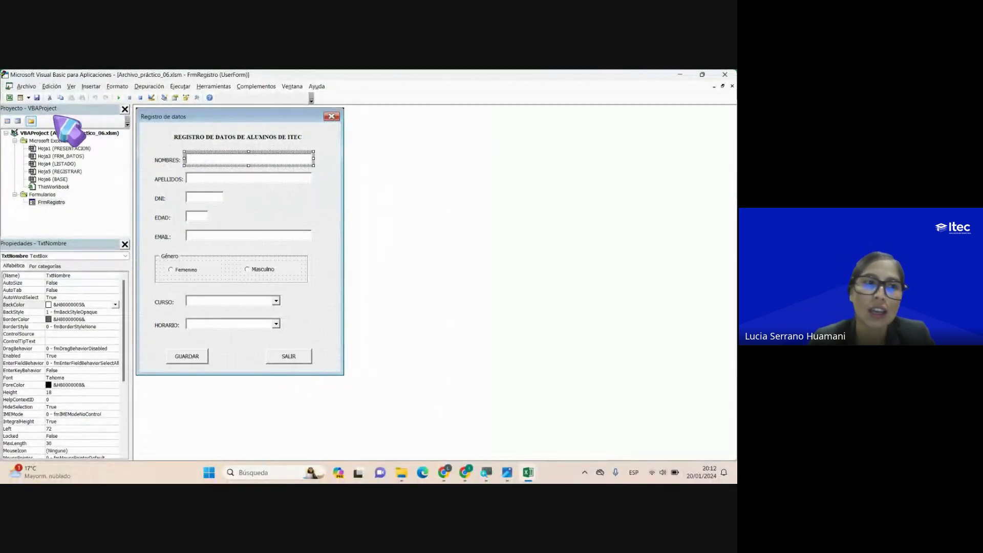
pyautogui.click(9, 97)
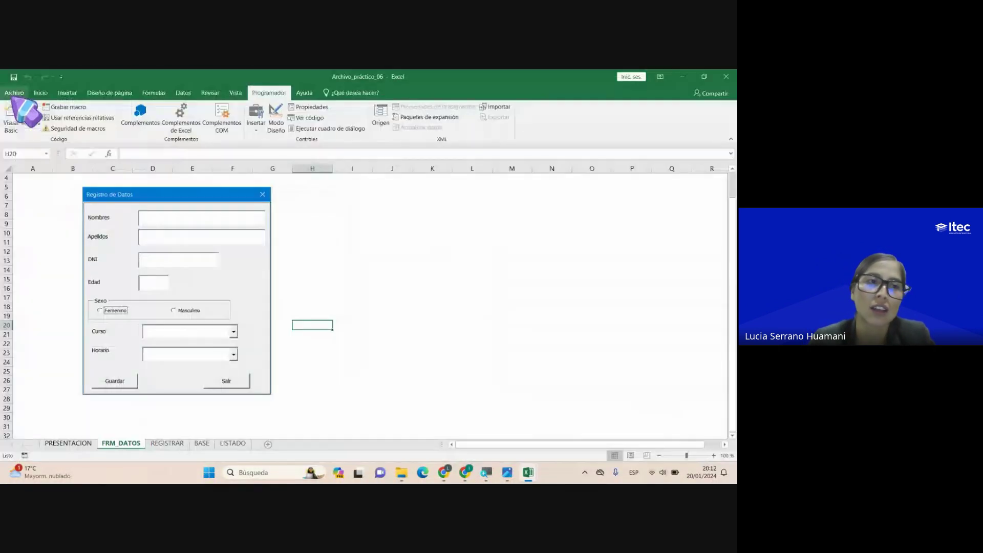
# - On the BASE sheet, step through row 2 from NOMBRES to EMAIL
pyautogui.click(202, 443)
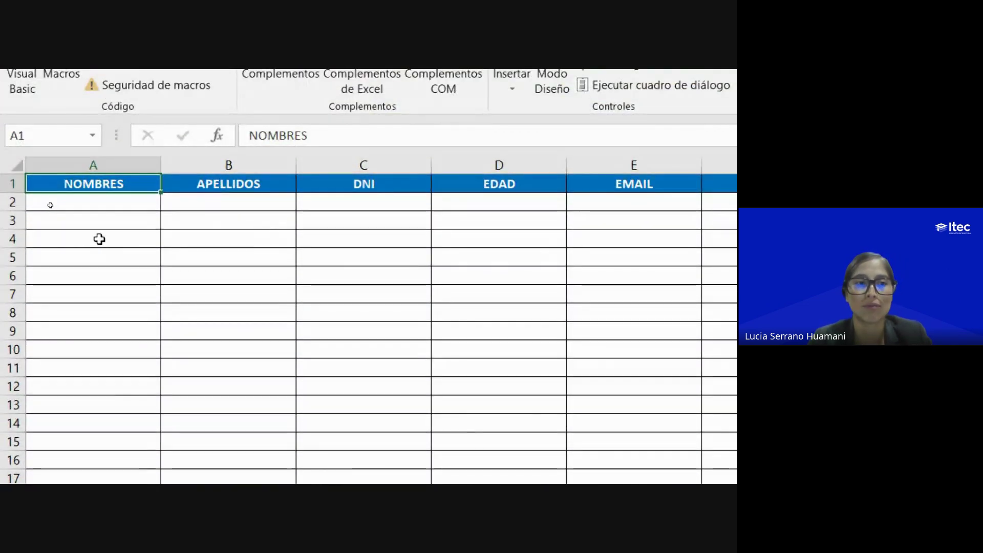
pyautogui.click(87, 201)
pyautogui.click(94, 224)
pyautogui.click(85, 181)
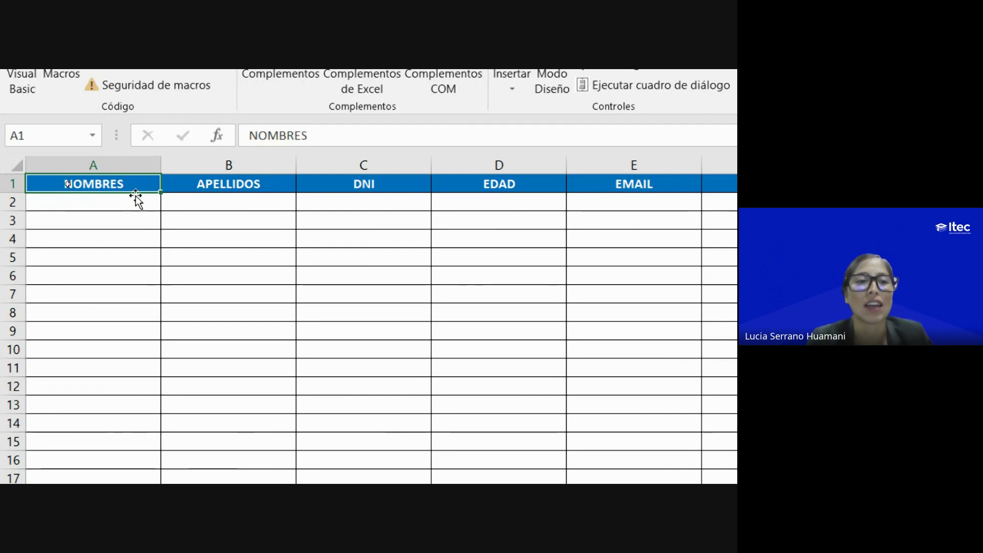
pyautogui.click(134, 204)
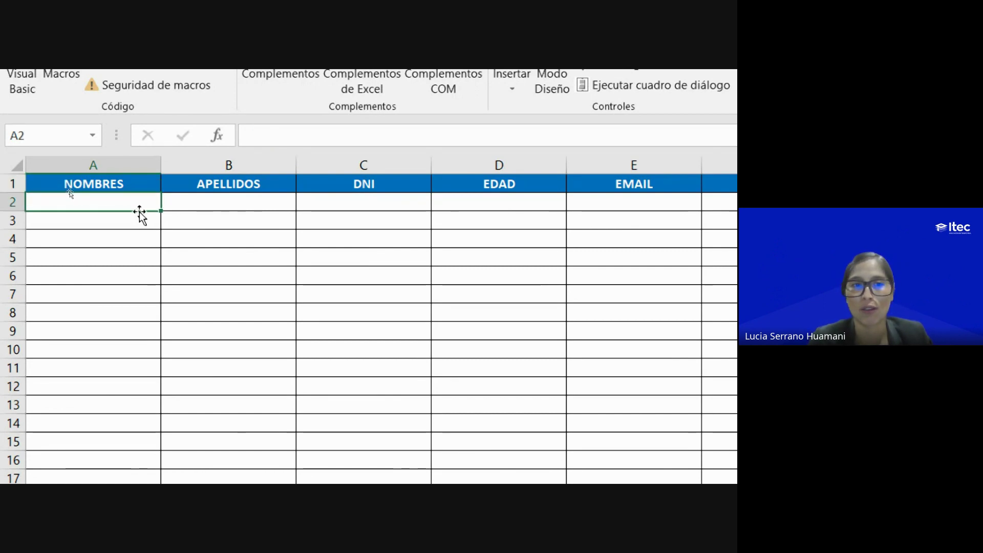
pyautogui.click(205, 201)
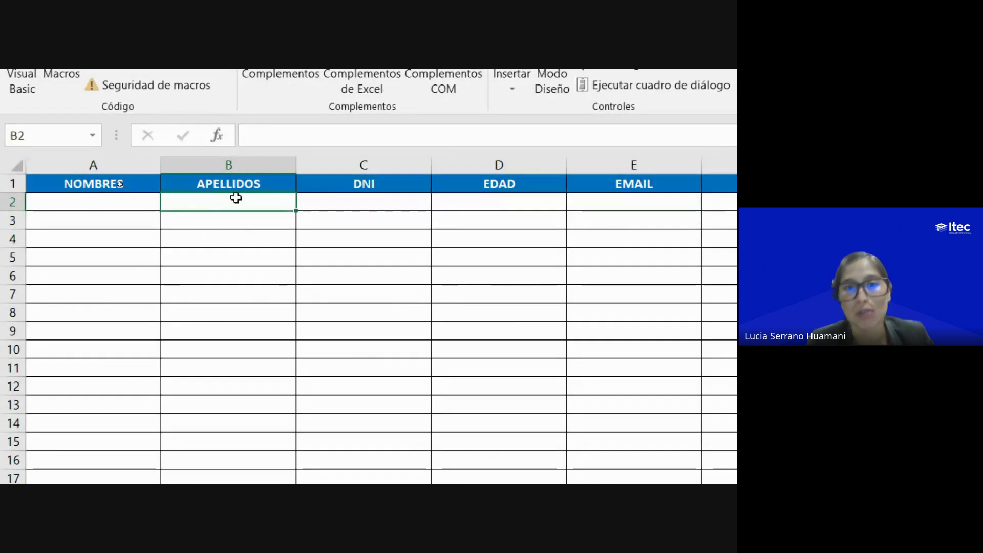
pyautogui.click(331, 207)
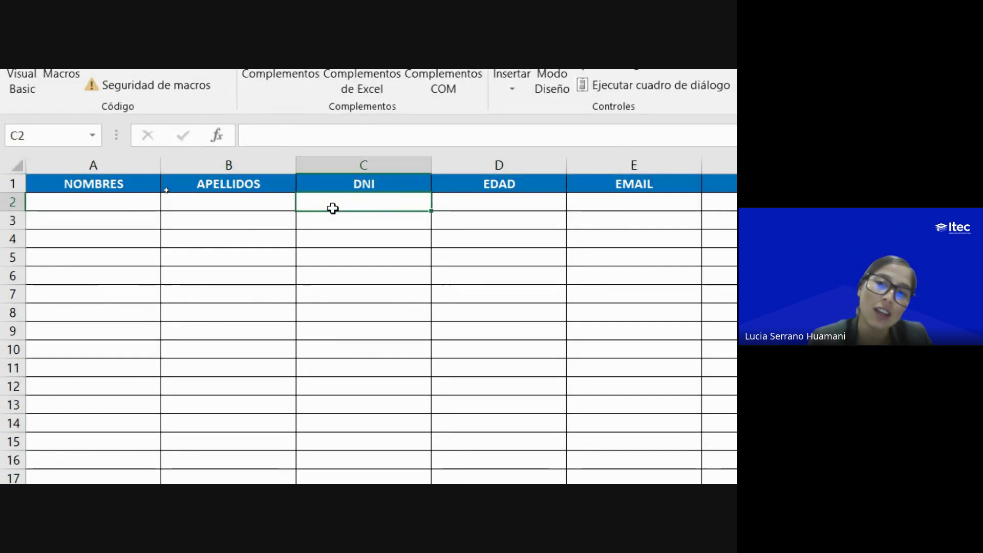
pyautogui.click(476, 204)
pyautogui.click(602, 204)
# - Continue across GÉNERO, CURSO and HORARIO, then return to cell A1
pyautogui.hscroll(2, 665, 215)
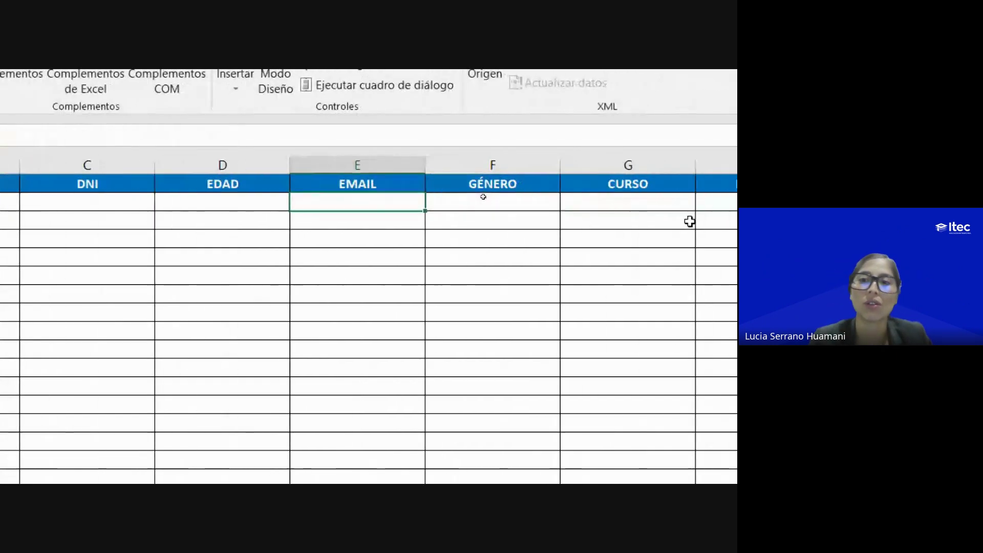
pyautogui.click(520, 198)
pyautogui.click(597, 202)
pyautogui.hscroll(2, 695, 208)
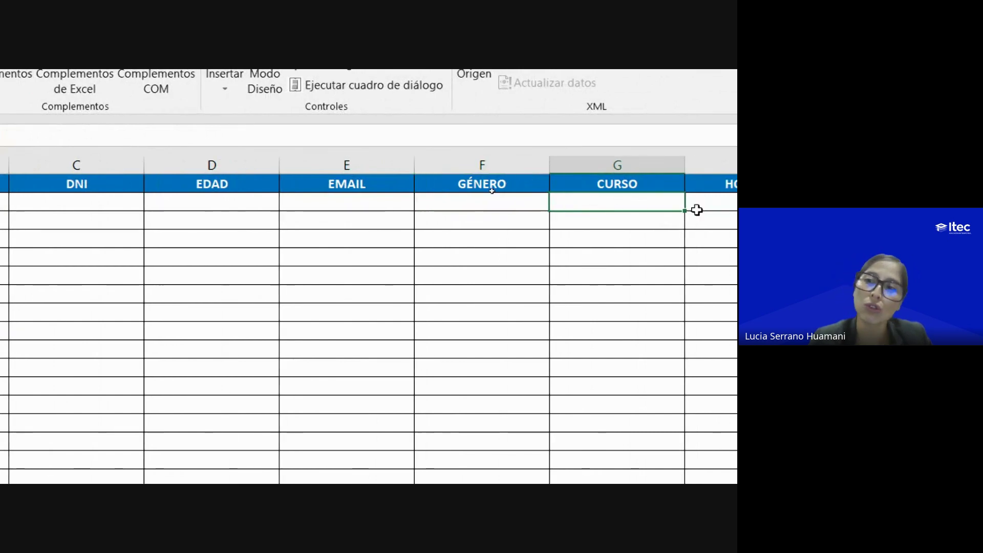
pyautogui.click(699, 210)
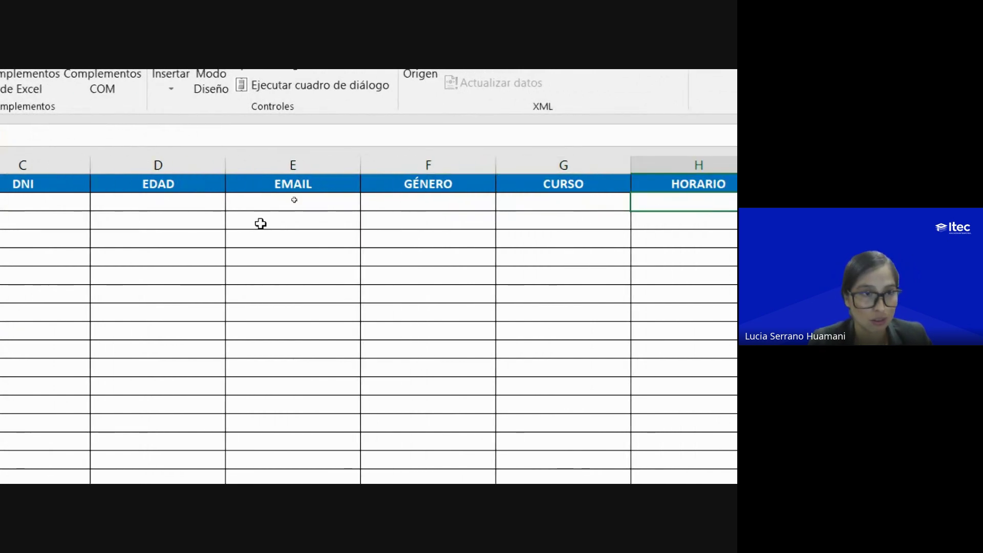
pyautogui.hscroll(-3, 259, 222)
pyautogui.click(93, 200)
pyautogui.click(94, 189)
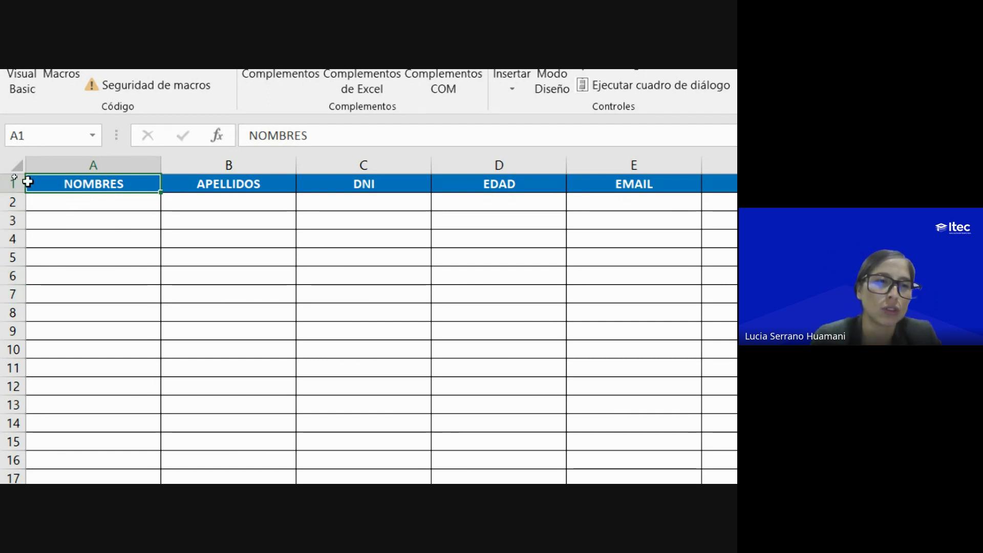
# - Enter a sample first name in cell A2 under NOMBRES
pyautogui.click(50, 199)
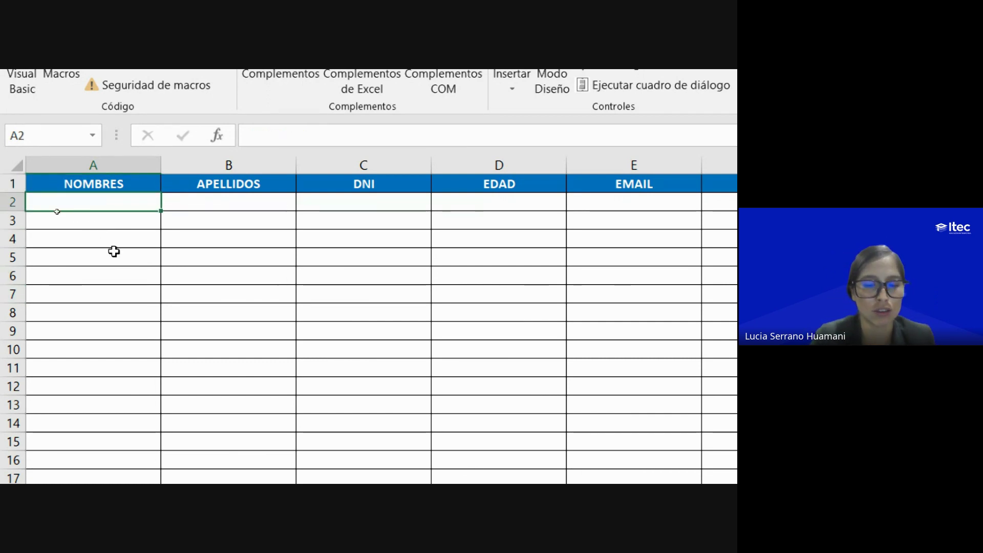
pyautogui.write('LUCIA')
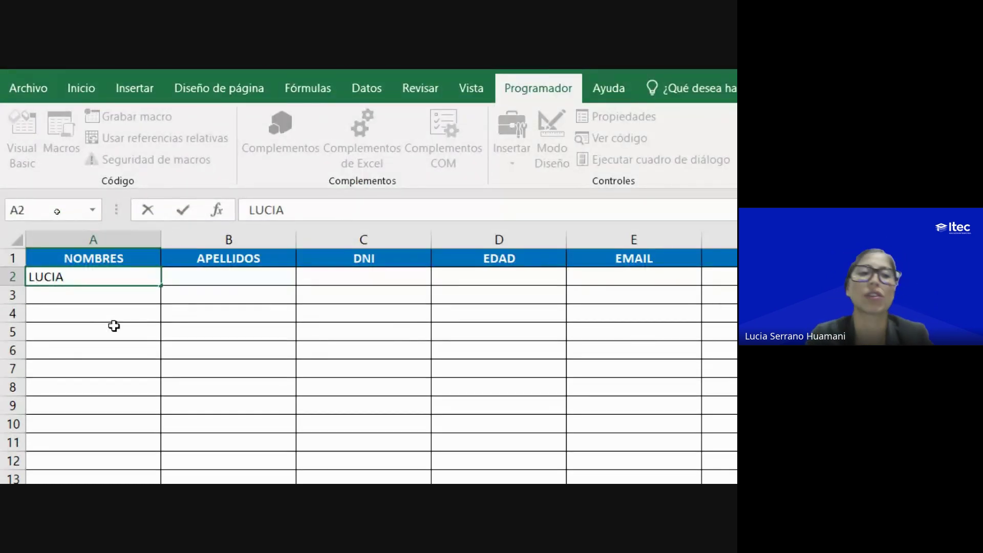
pyautogui.click(114, 326)
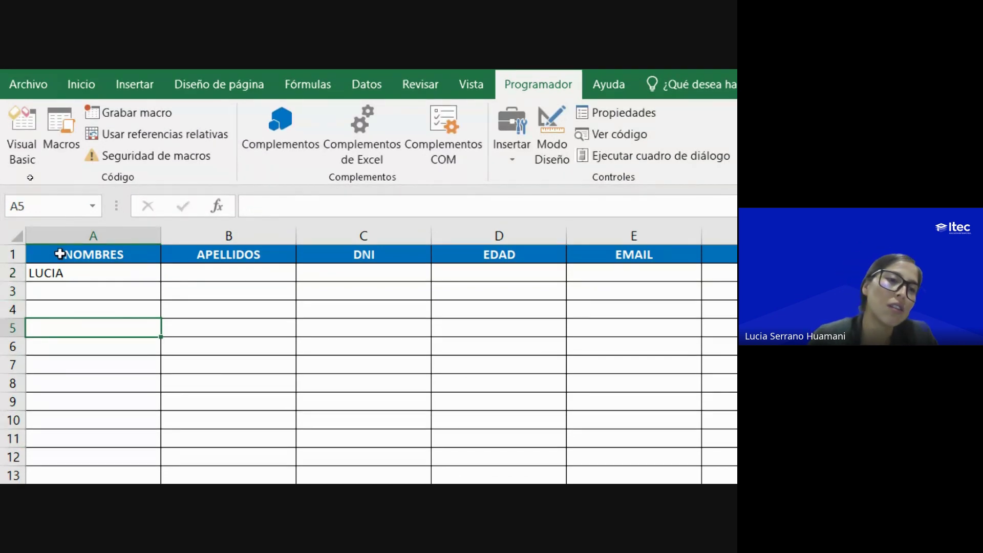
pyautogui.click(60, 254)
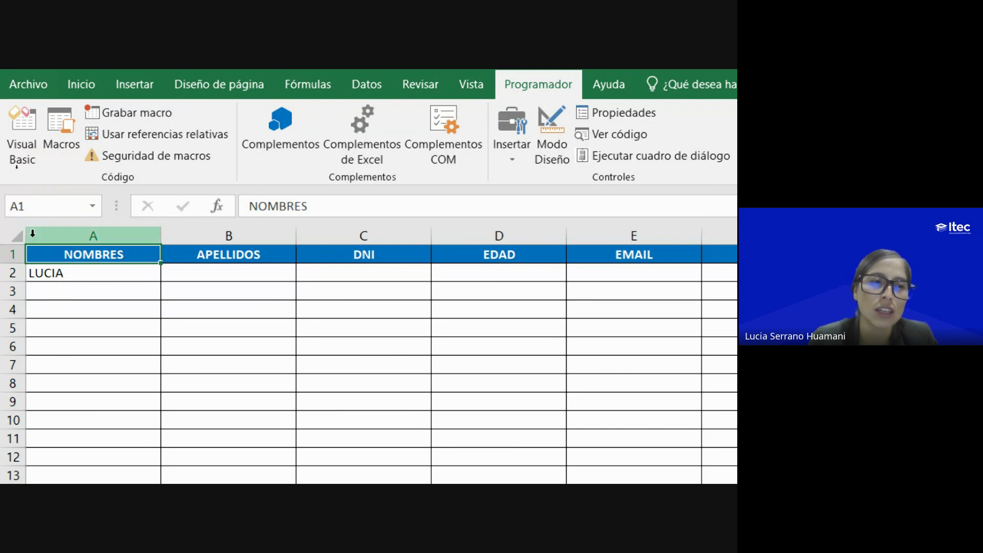
# - Alternate between selecting column A and cell A1 to show the NOMBRES column
pyautogui.click(79, 231)
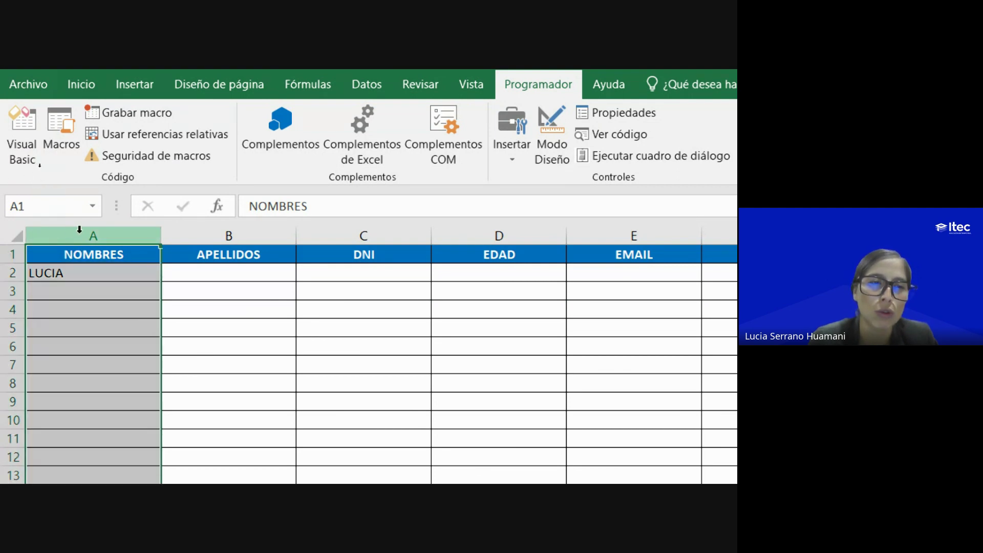
pyautogui.click(72, 254)
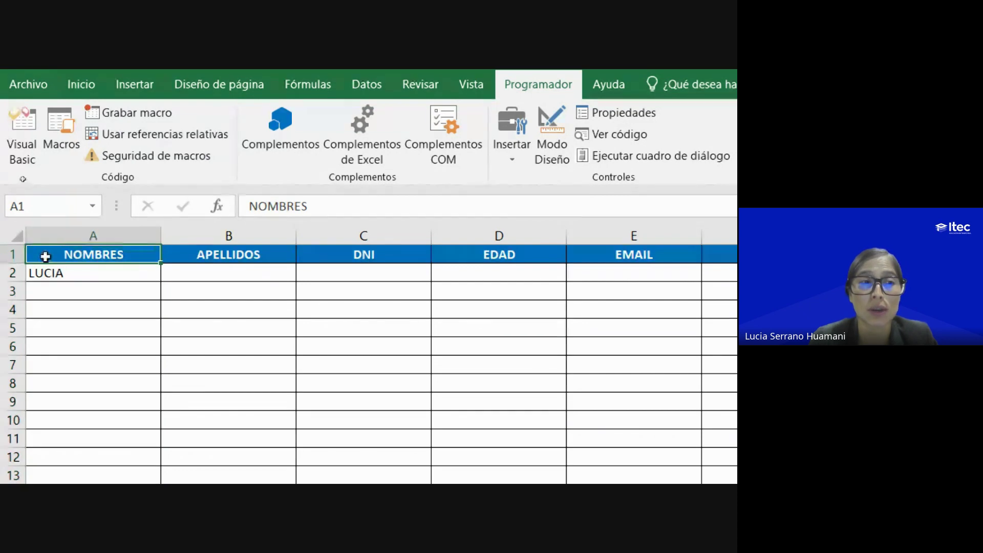
pyautogui.click(70, 230)
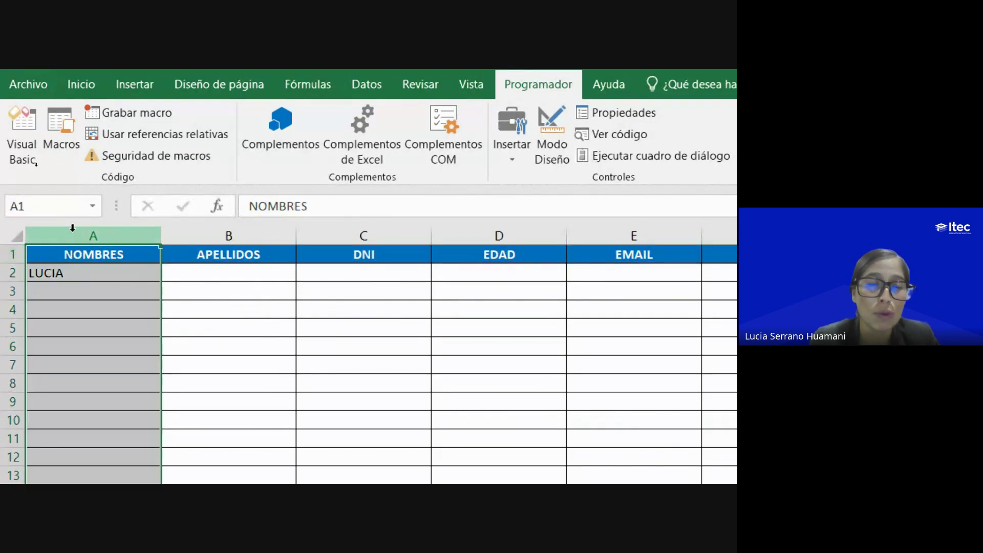
pyautogui.click(94, 255)
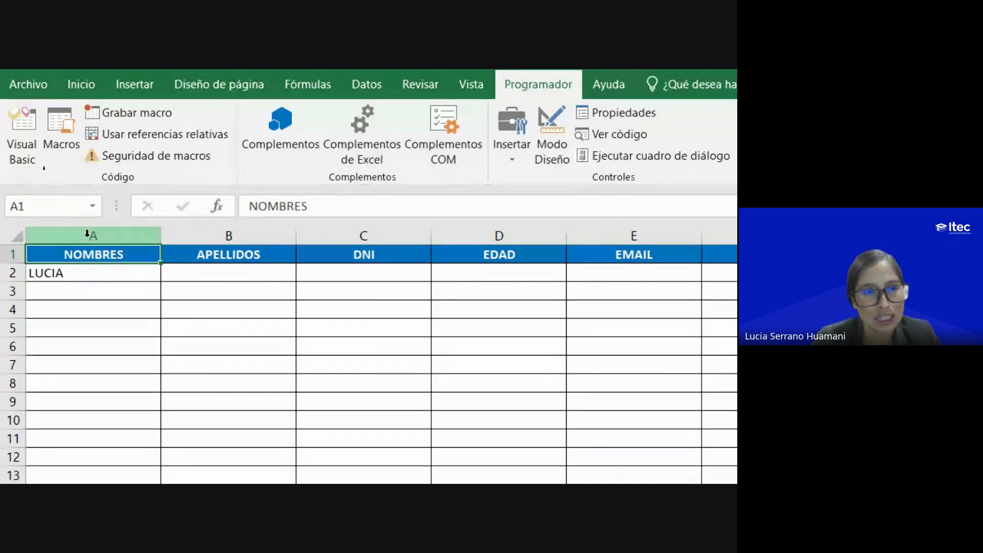
pyautogui.click(71, 229)
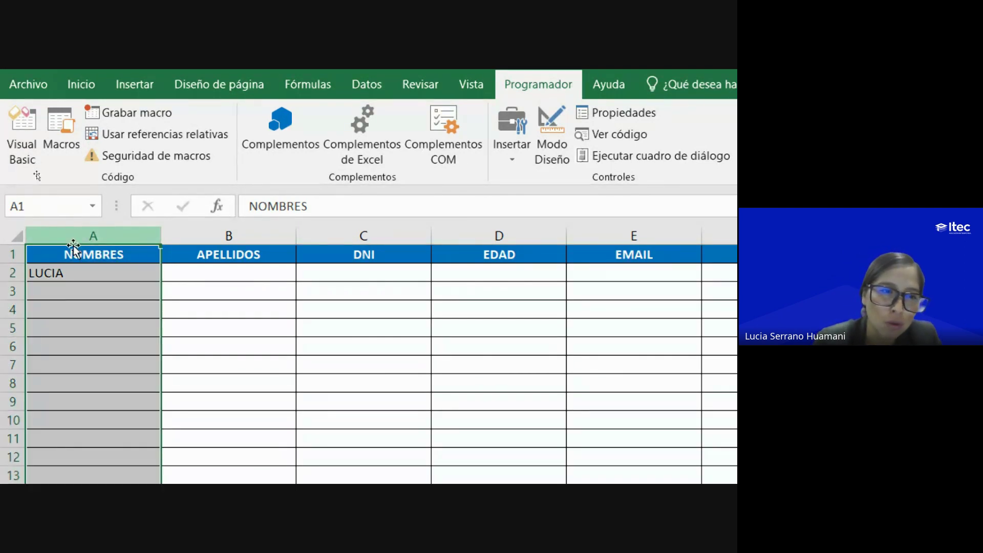
pyautogui.click(72, 254)
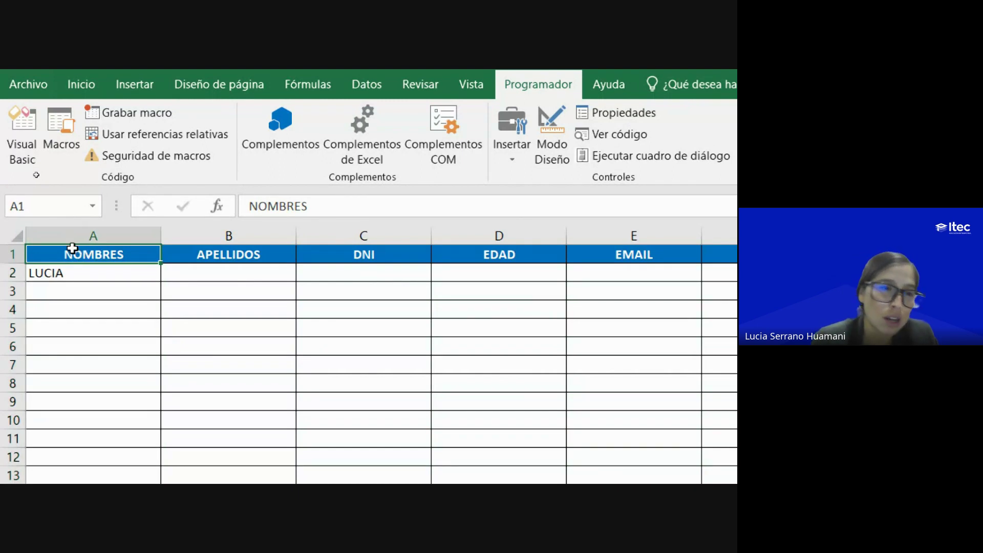
# - Move between cells A1, A2 and A3 to show where the name sits
pyautogui.click(45, 271)
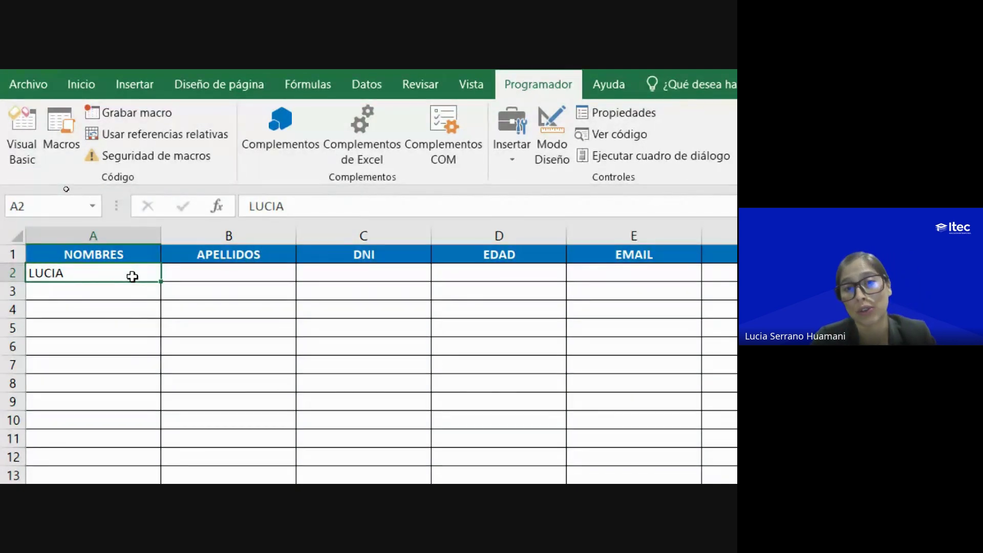
pyautogui.click(69, 292)
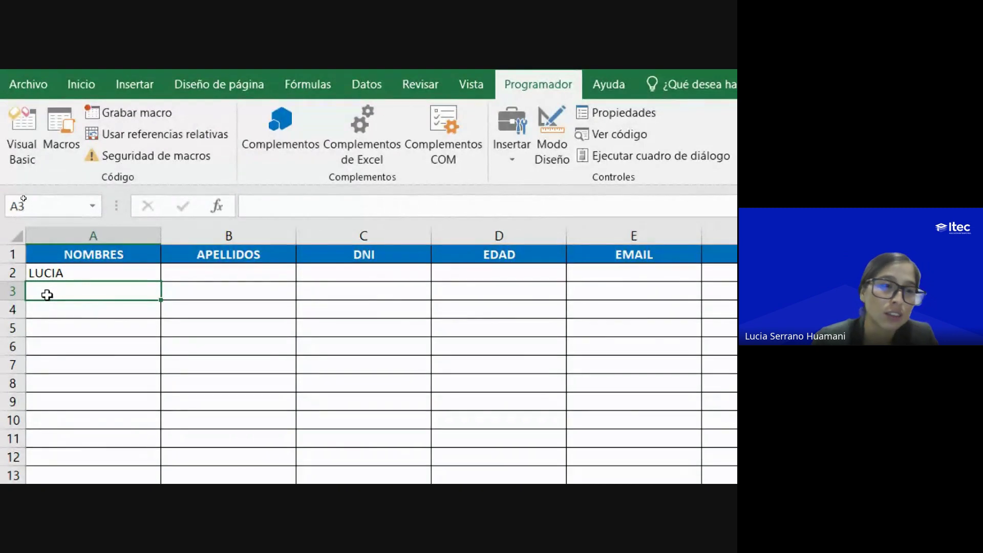
pyautogui.click(47, 273)
pyautogui.click(45, 253)
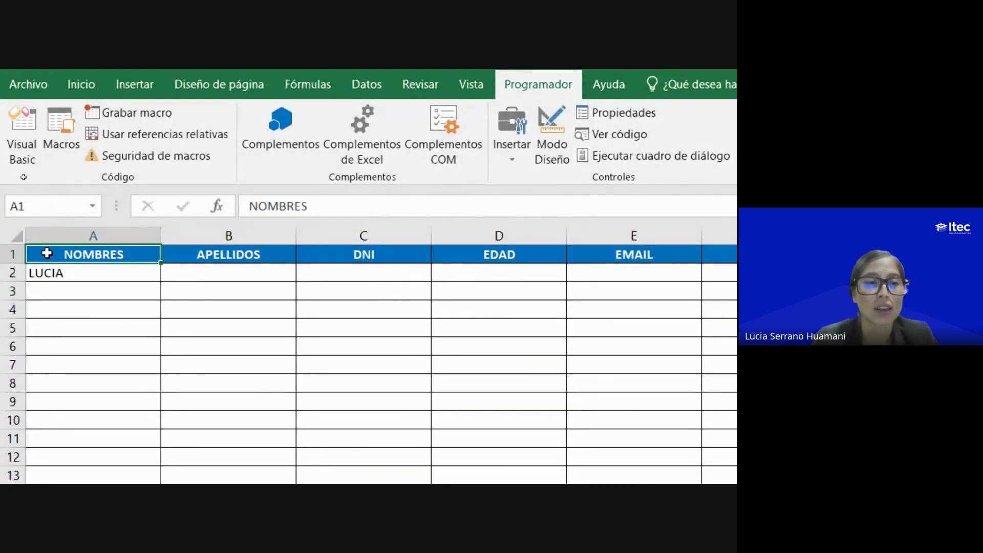
pyautogui.click(49, 275)
pyautogui.click(48, 251)
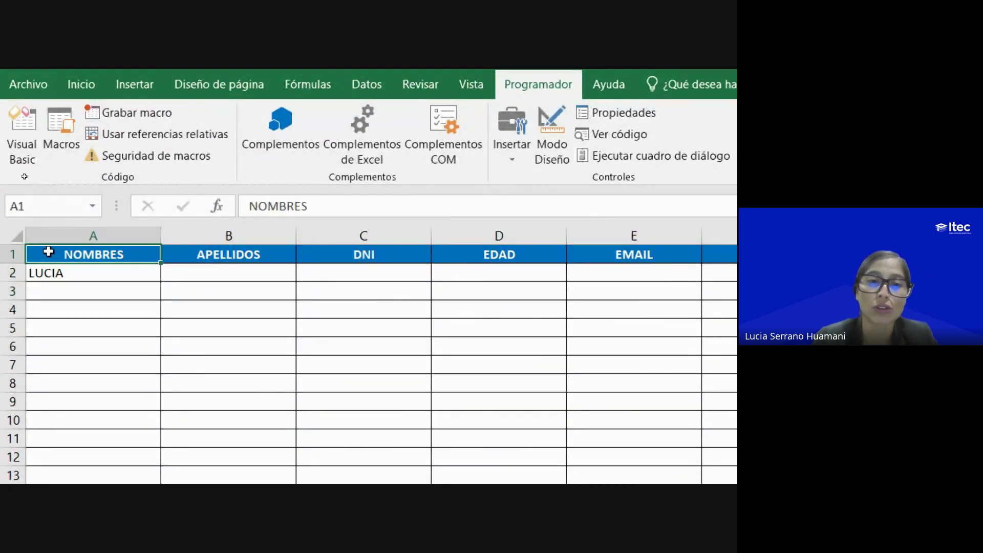
pyautogui.click(57, 277)
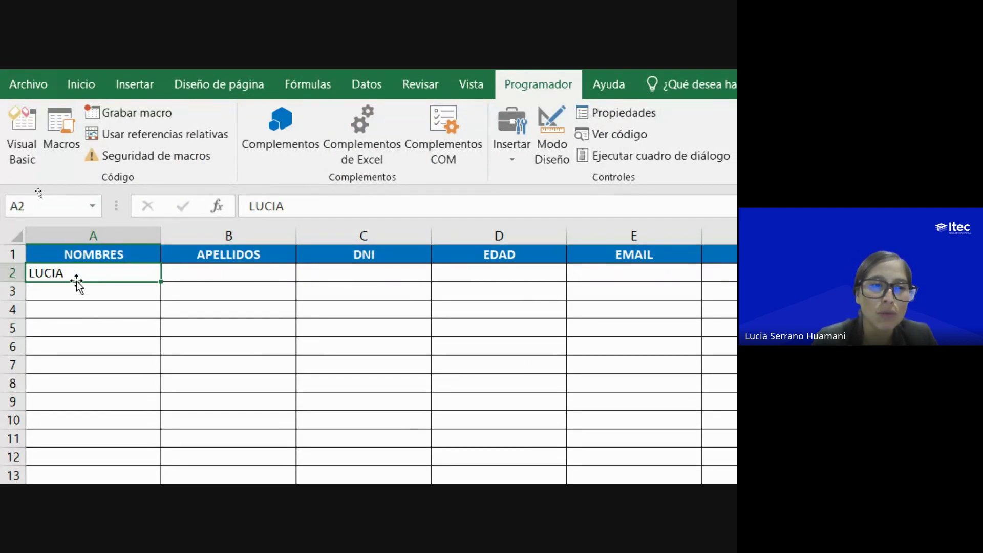
# - Select row 2 as the record row, then return to cell A1
pyautogui.click(13, 273)
pyautogui.click(44, 273)
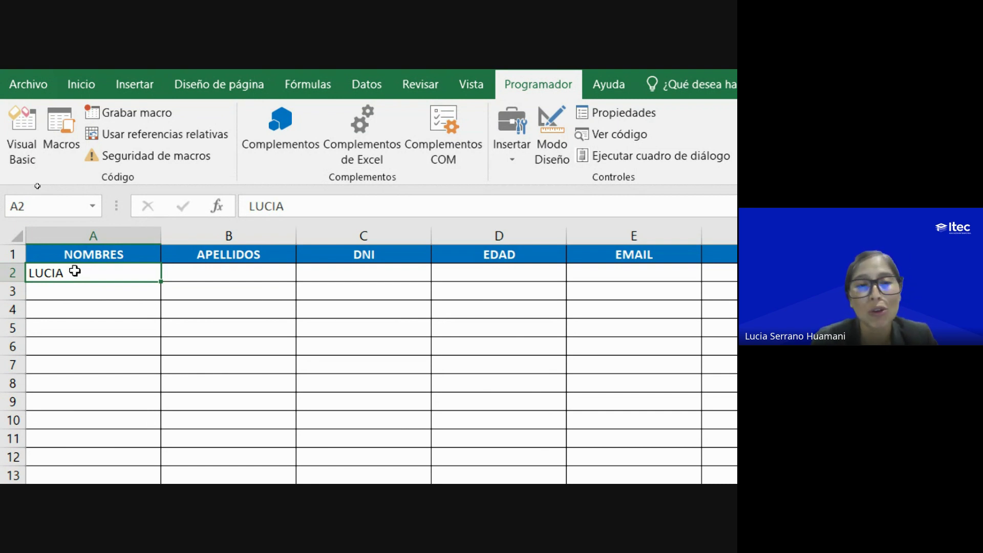
pyautogui.click(13, 273)
pyautogui.click(45, 273)
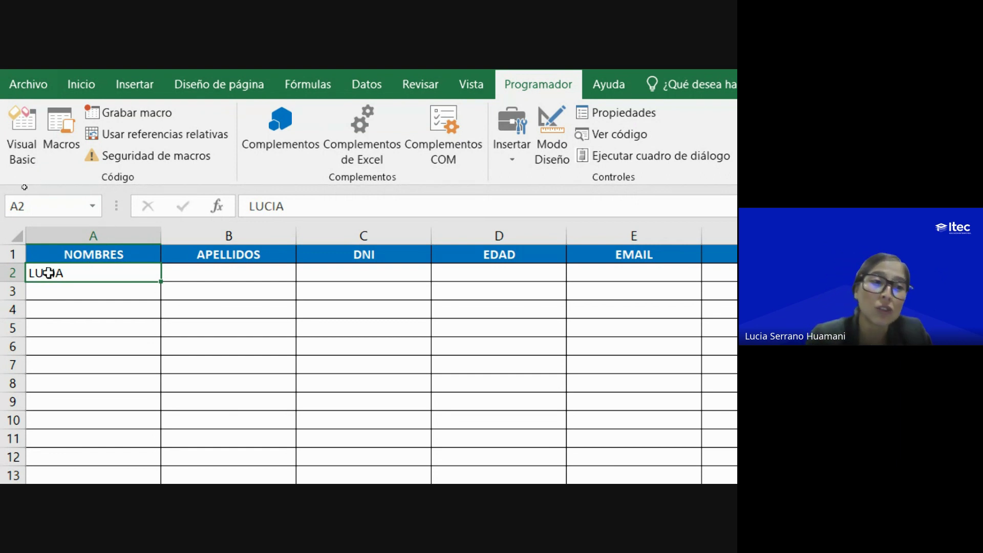
pyautogui.click(62, 251)
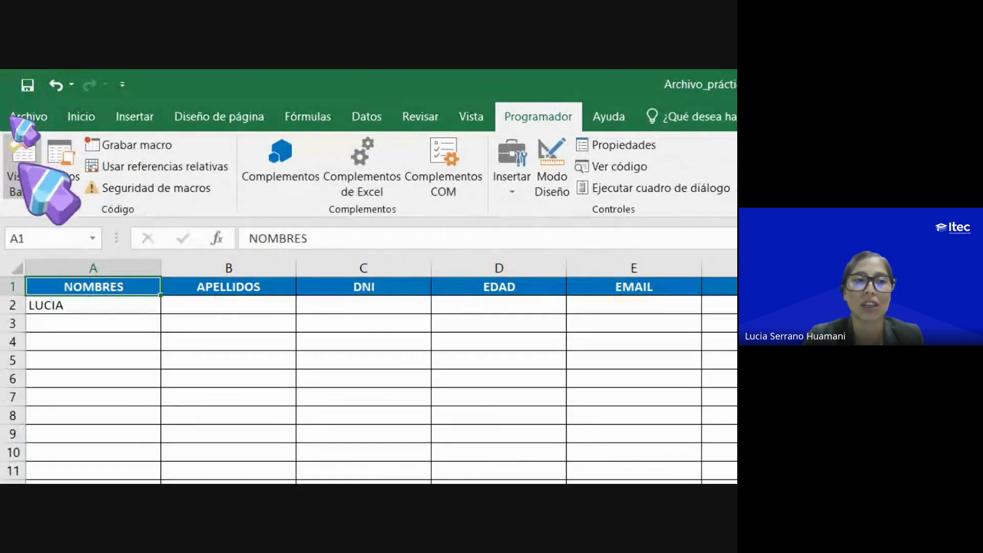
# - Open the VBA editor and the empty BtnGuardar_Click procedure for GUARDAR
pyautogui.click(15, 154)
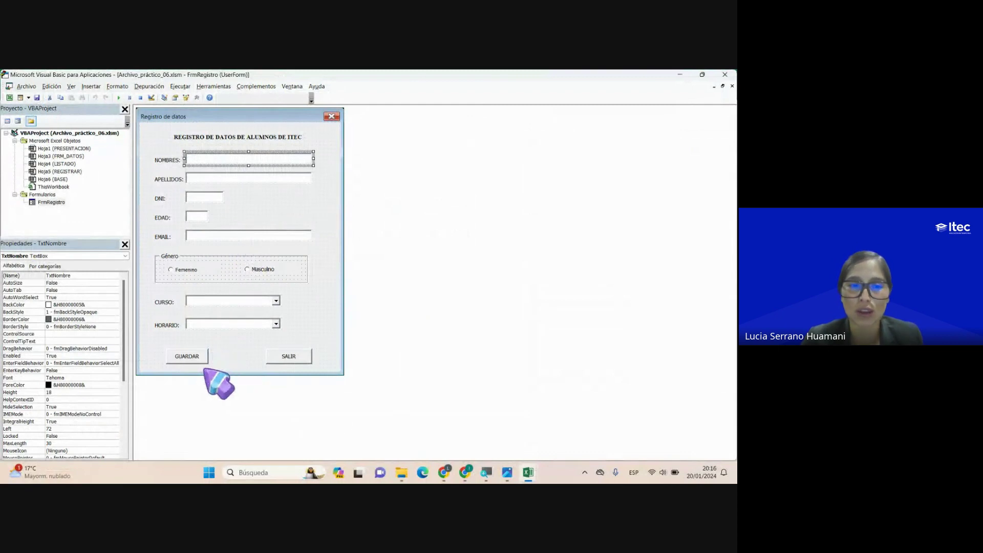
pyautogui.doubleClick(193, 355)
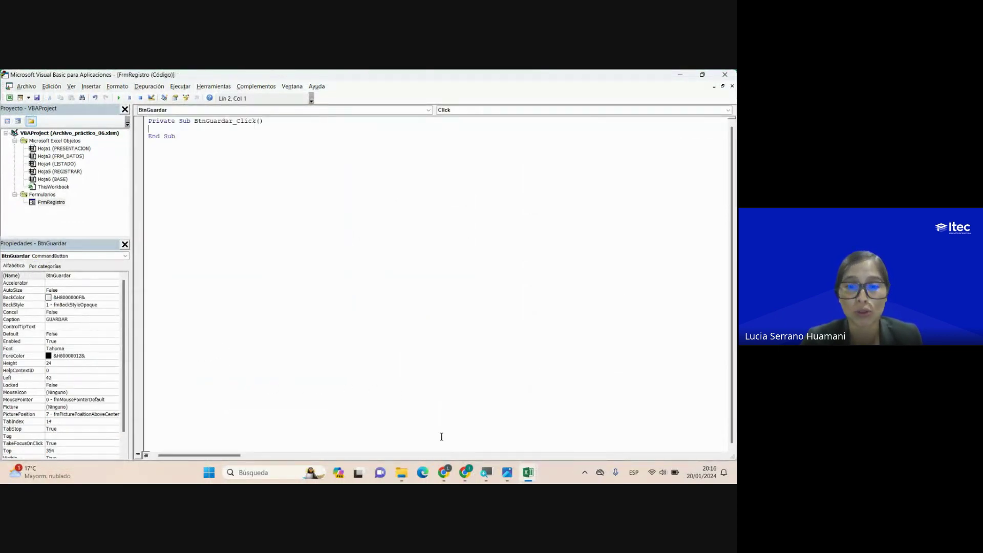
pyautogui.moveTo(444, 472)
pyautogui.click(389, 414)
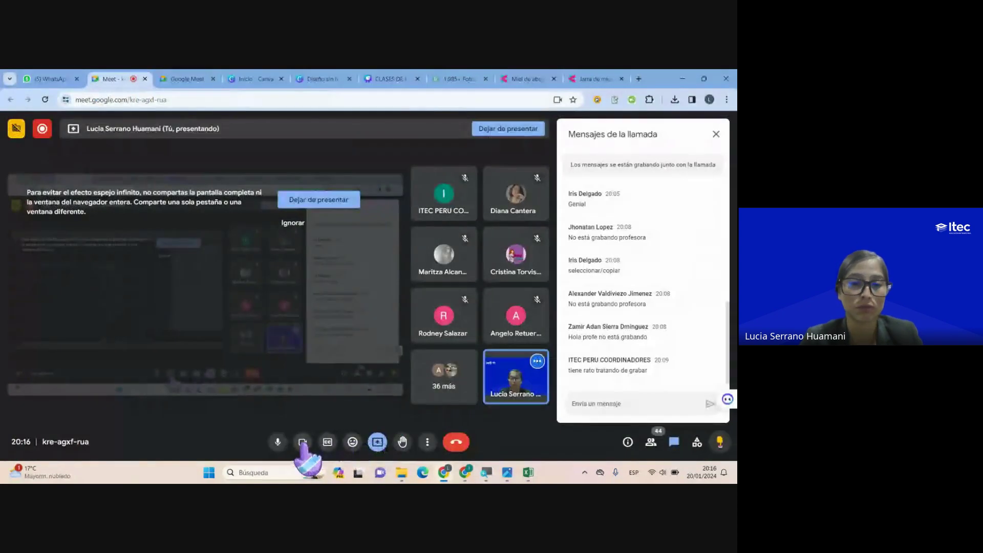
pyautogui.hotkey('alt', 'Tab')
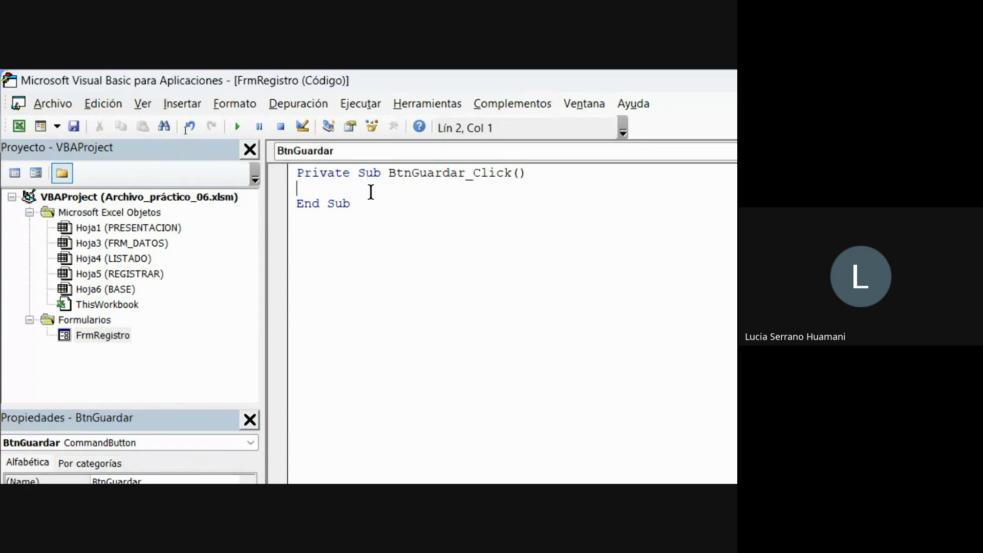
# - Type 'DIM Nfila as' in BtnGuardar_Click, fixing typos along the way
pyautogui.write('DIM')
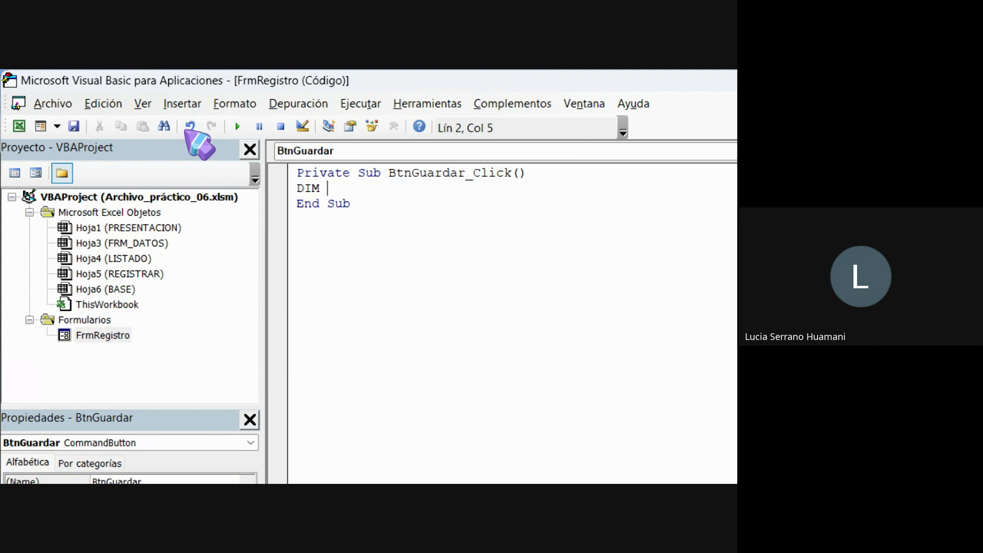
pyautogui.write('N')
pyautogui.write('u')
pyautogui.press('BackSpace')
pyautogui.write('fI')
pyautogui.press('BackSpace')
pyautogui.write('ila ')
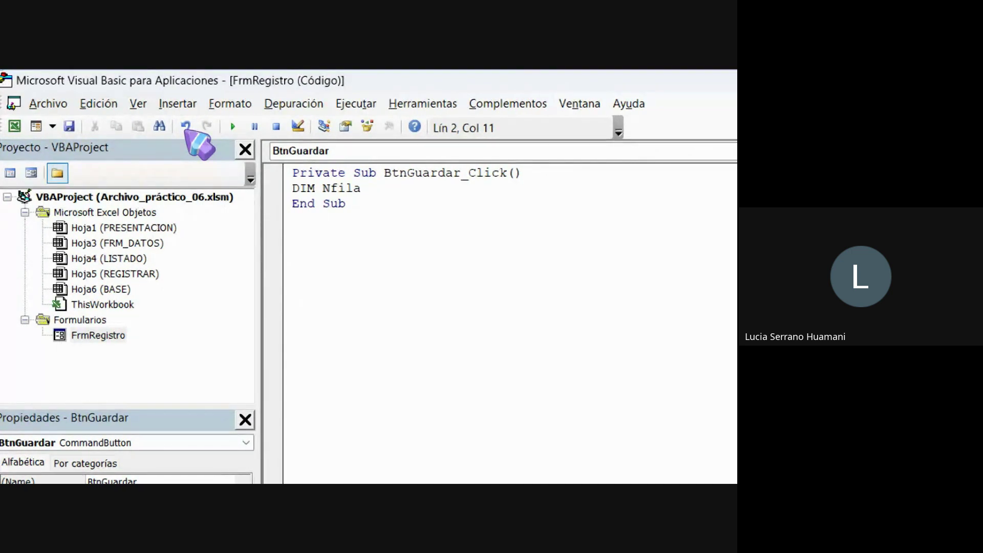
pyautogui.write('as')
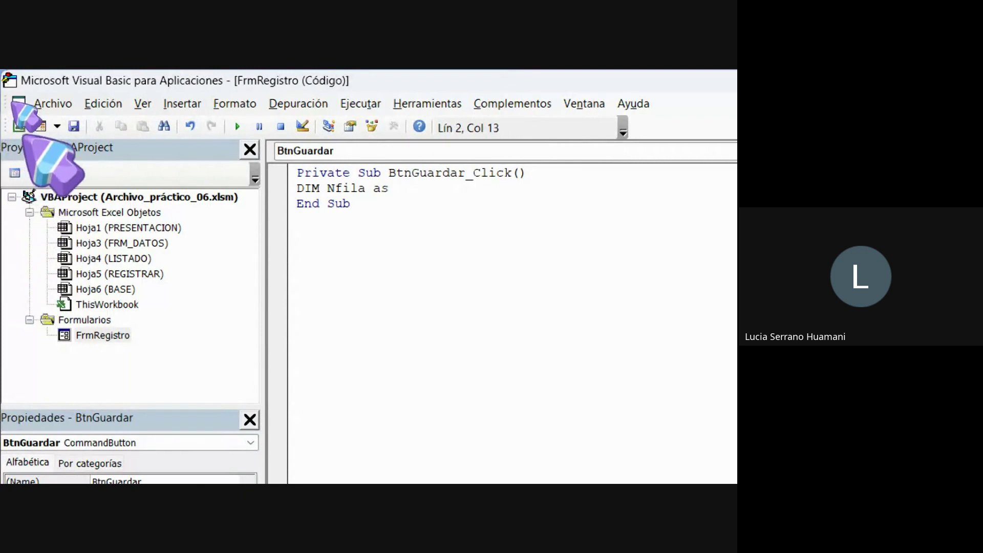
# - Enter a second sample first name in cell A3 of the BASE sheet
pyautogui.click(18, 126)
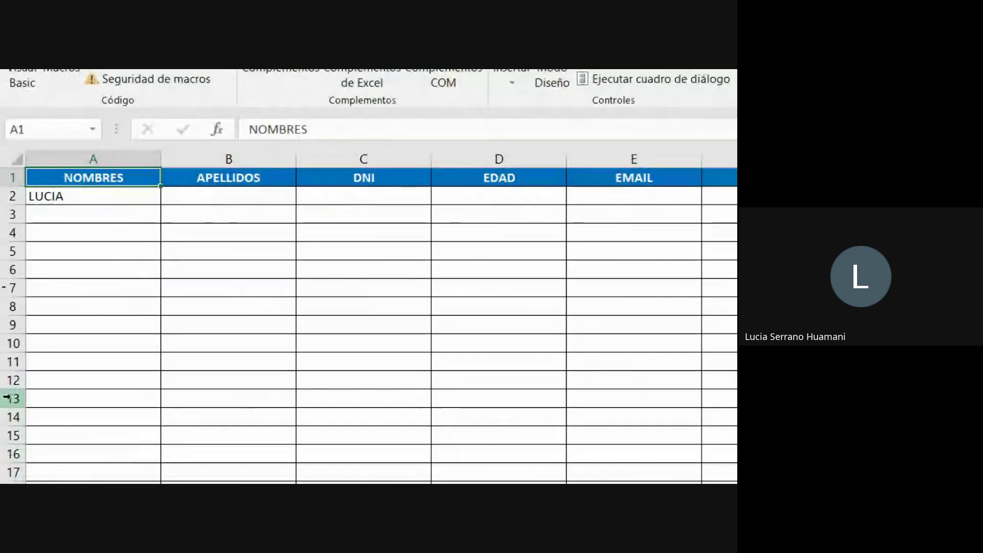
pyautogui.click(10, 194)
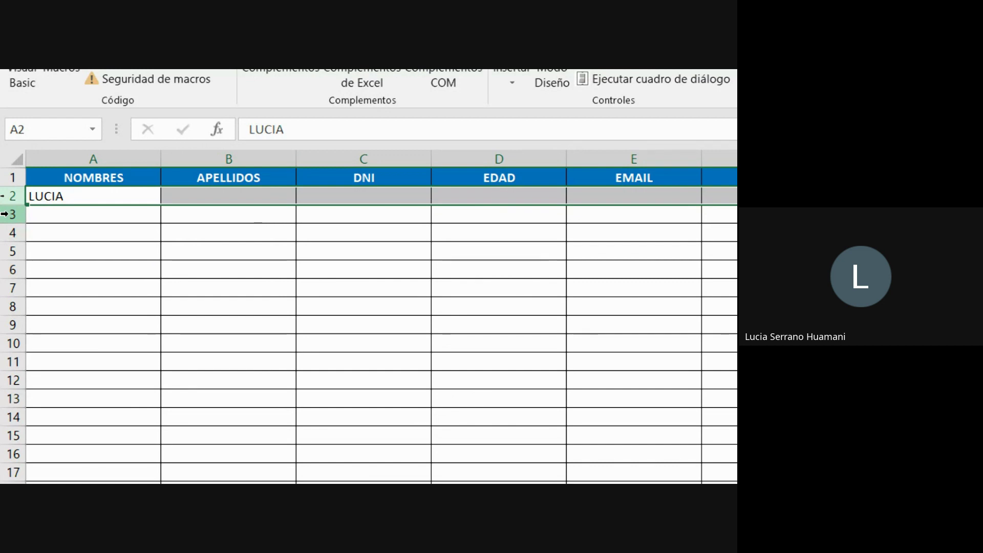
pyautogui.click(5, 214)
pyautogui.write('j')
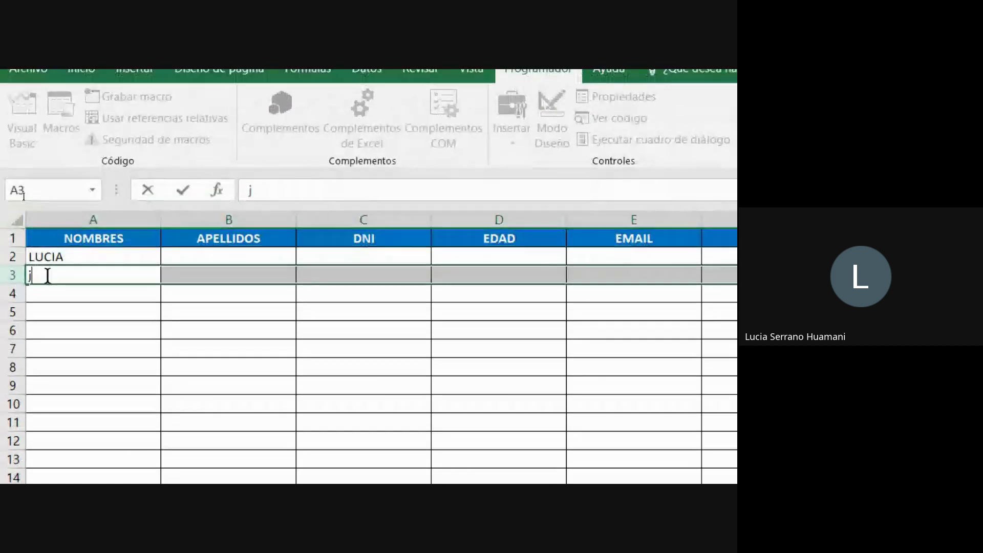
pyautogui.write('uan')
pyautogui.click(53, 312)
pyautogui.click(8, 294)
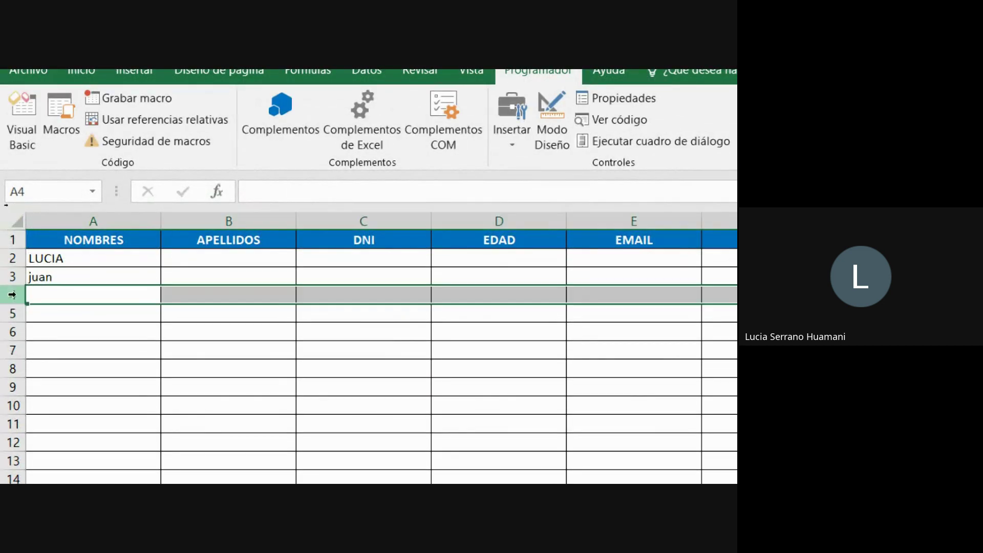
pyautogui.click(7, 277)
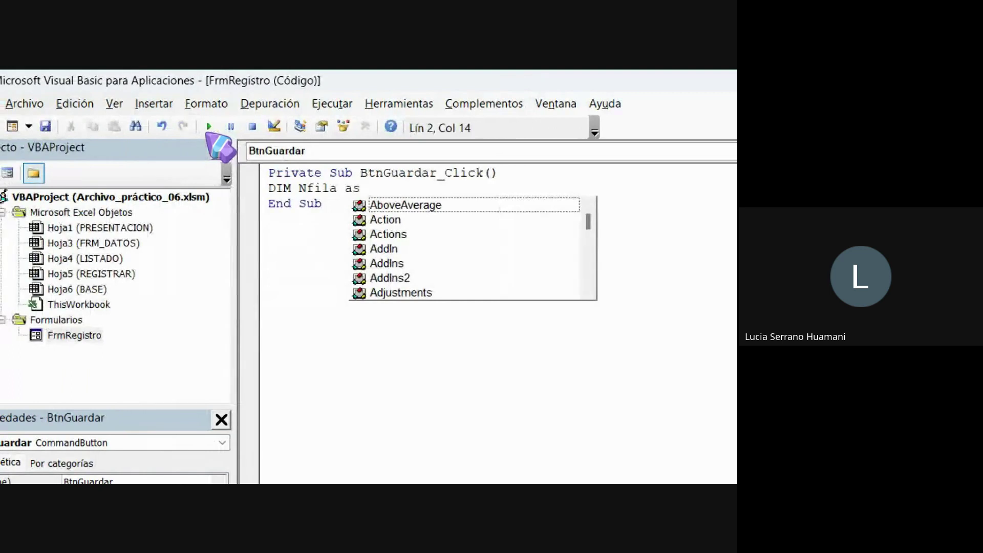
# - Complete 'Dim Nfila As Integer' and begin the next line with 'Nfila='
pyautogui.write('inte')
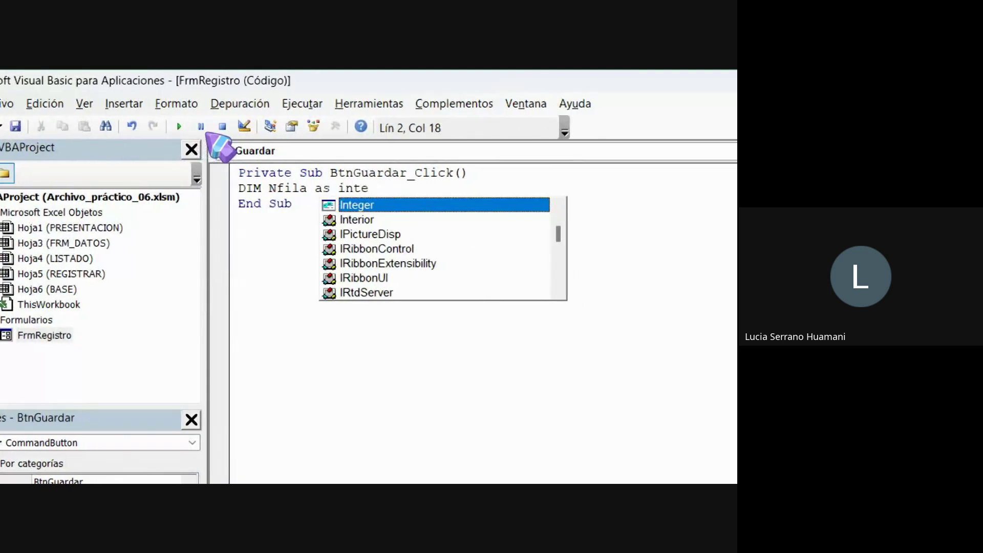
pyautogui.press('Tab')
pyautogui.press('Return')
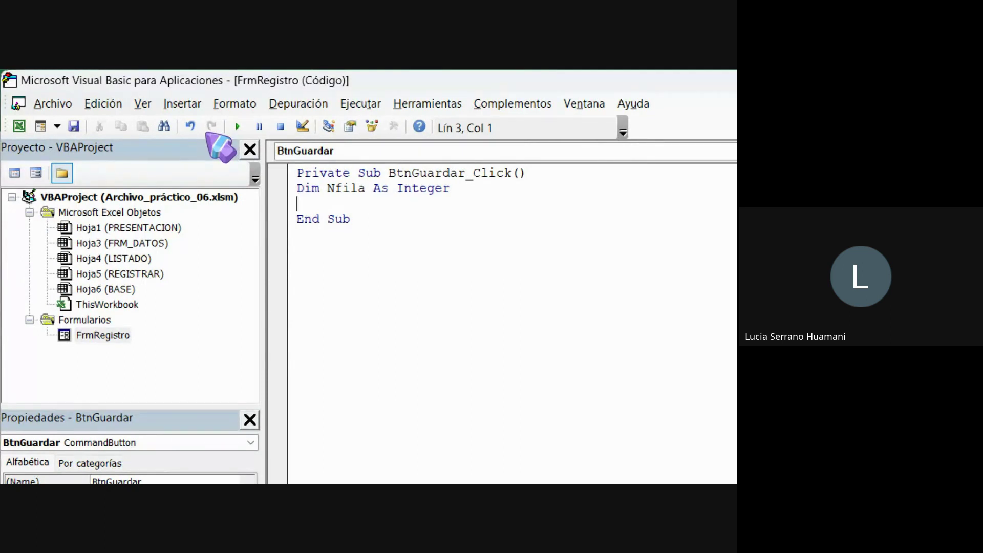
pyautogui.write('N')
pyautogui.write('fila')
pyautogui.write('=')
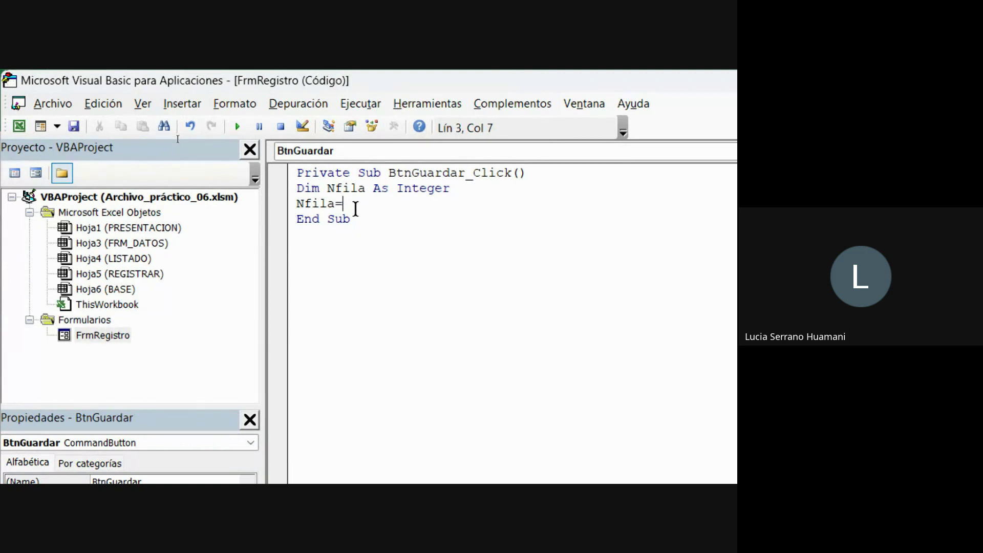
# - Type HOJA6. after Nfila= so the BASE sheet's member list appears
pyautogui.write('HOJA')
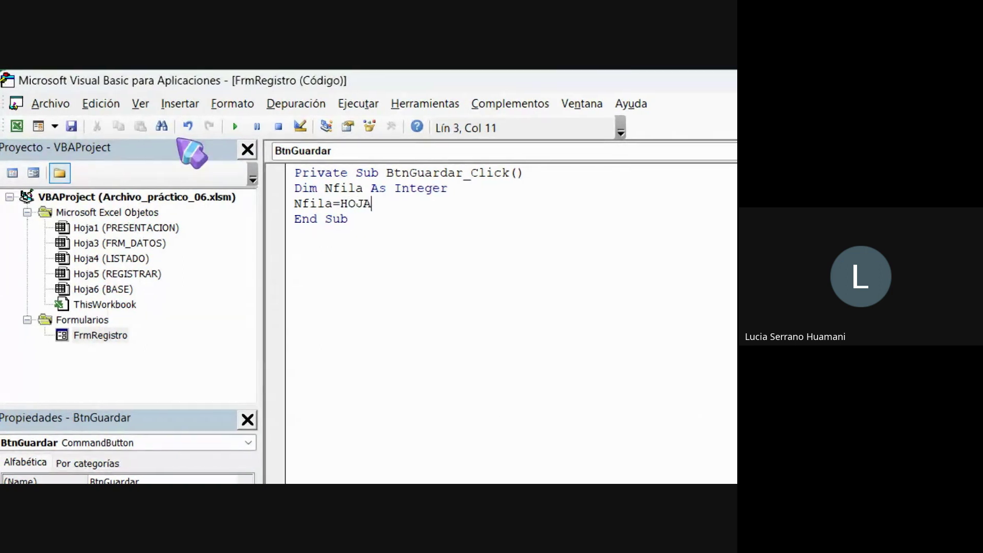
pyautogui.write('6')
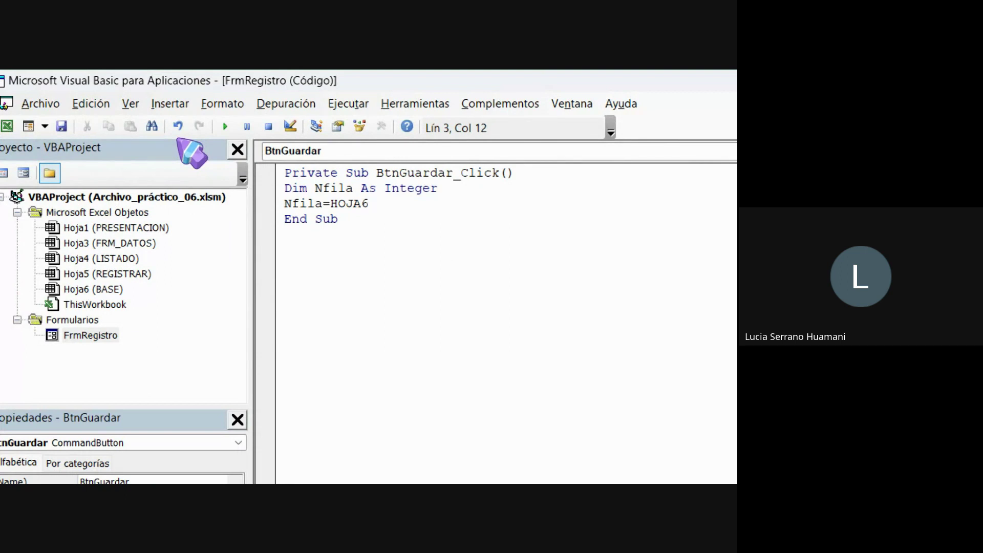
pyautogui.write('.')
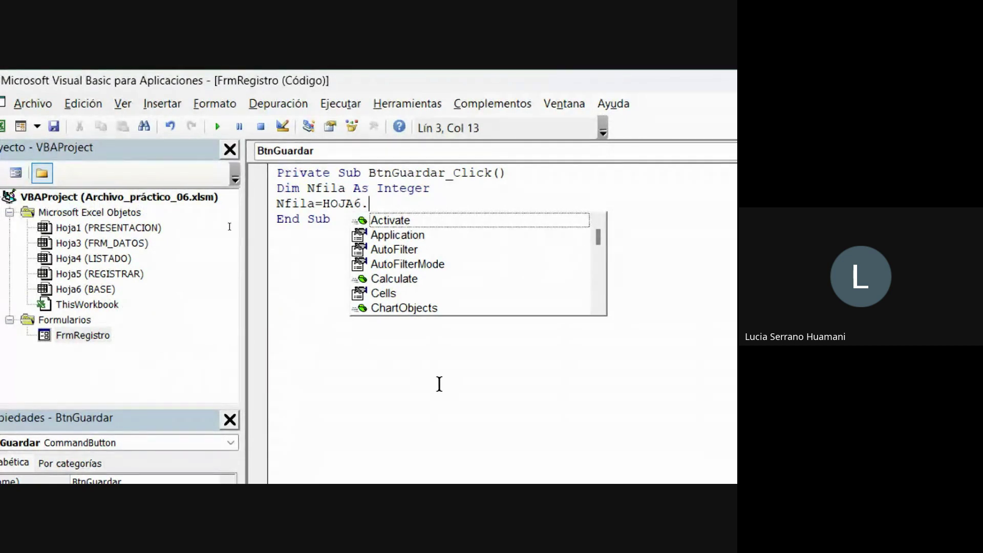
pyautogui.click(4, 126)
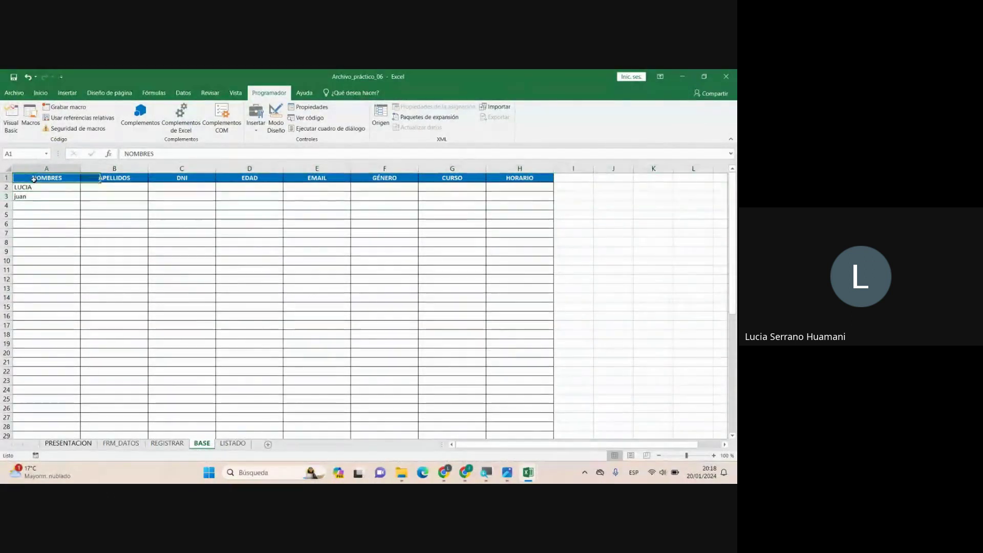
pyautogui.click(40, 169)
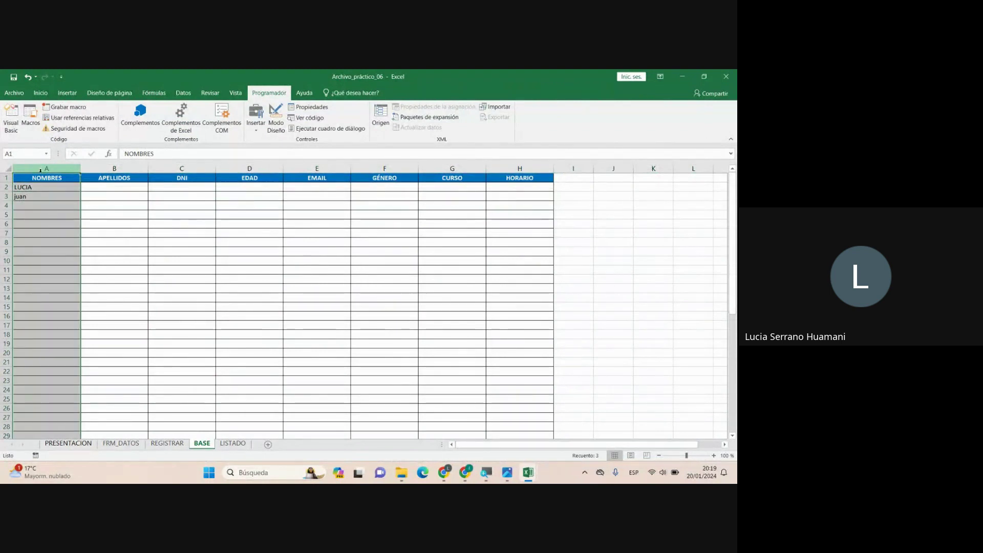
pyautogui.click(41, 177)
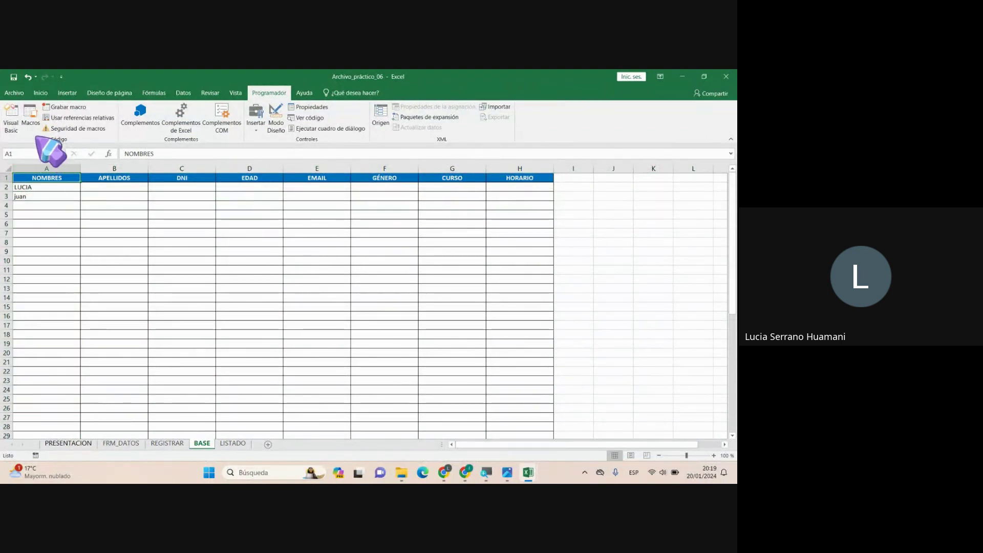
pyautogui.click(11, 118)
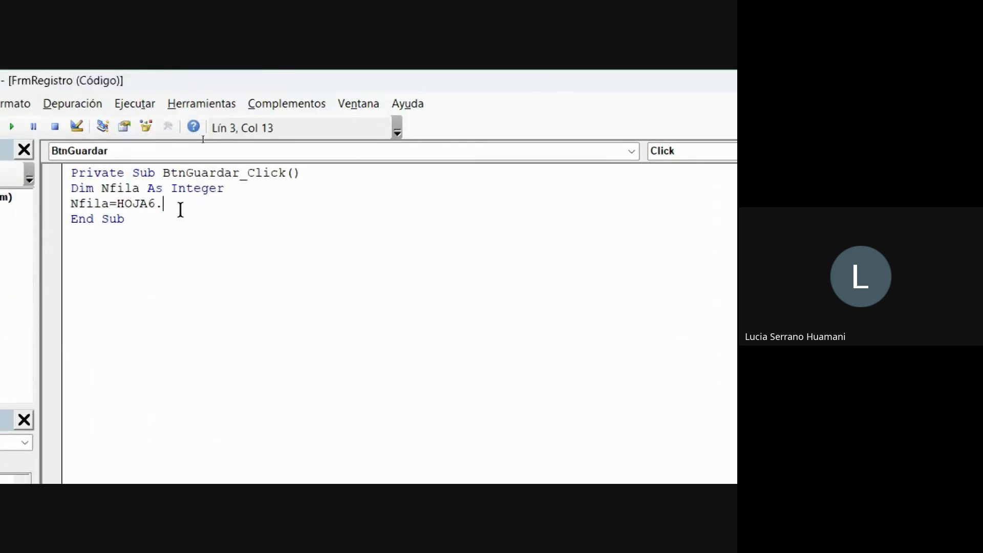
# - Extend the Nfila line to HOJA6.CELLS(ROWS.Count,1), the bottom cell of column A
pyautogui.write('CEL')
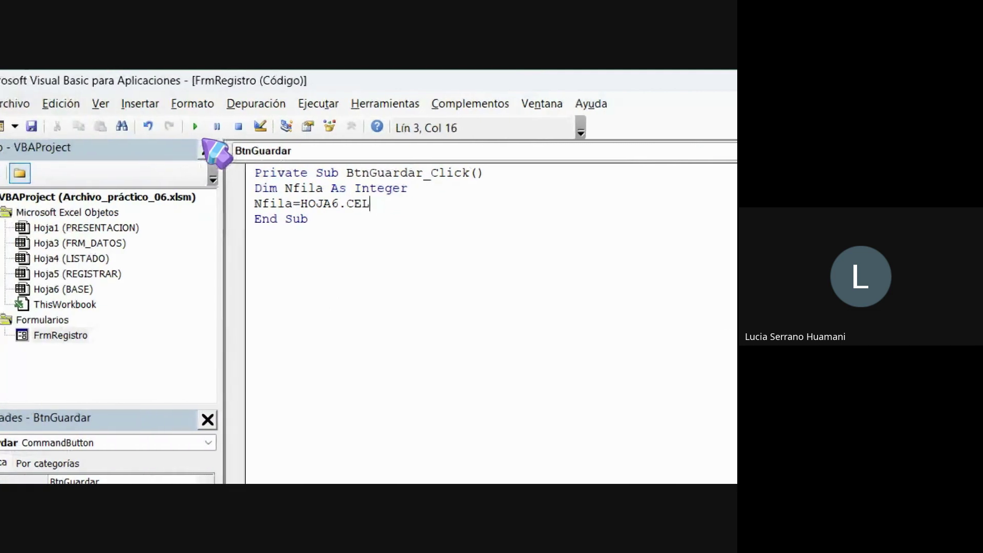
pyautogui.write('LS')
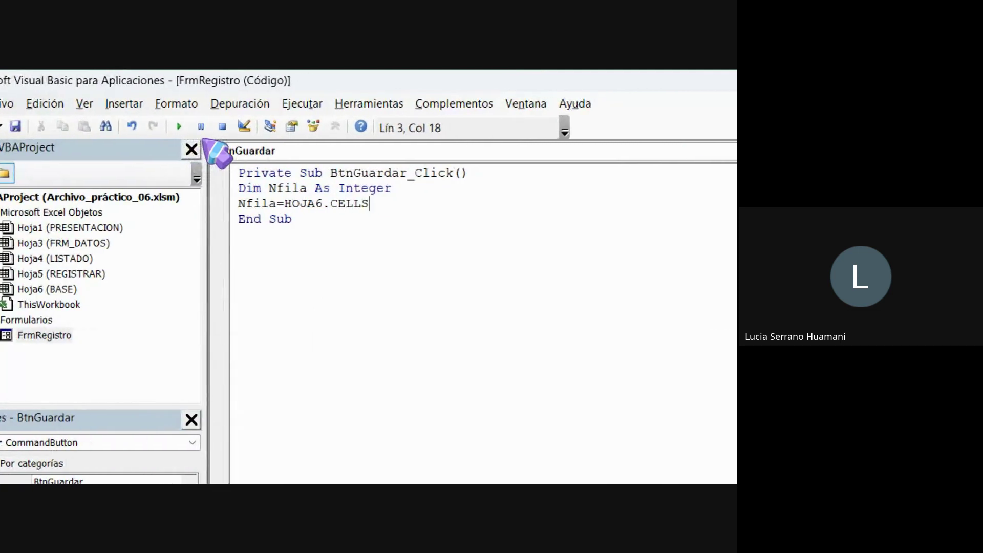
pyautogui.write('(')
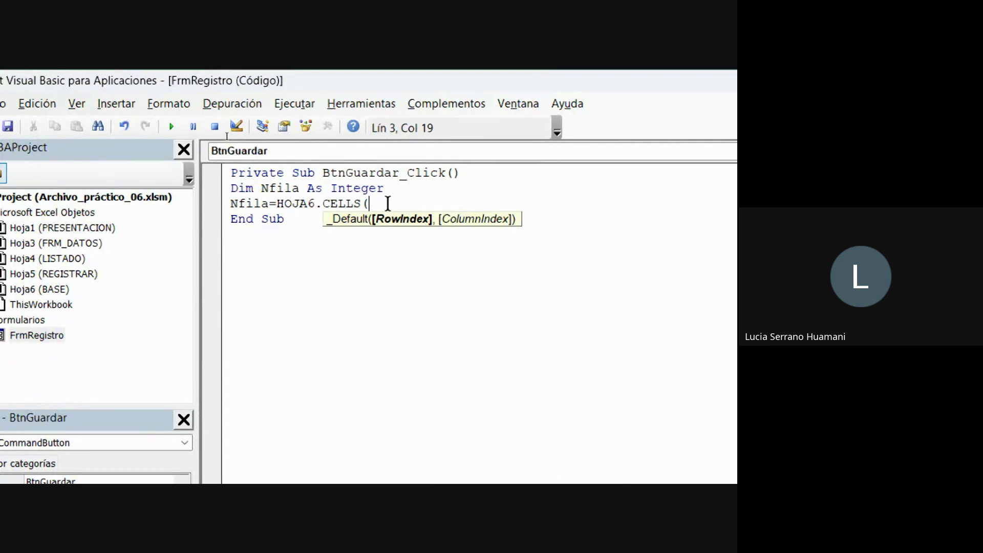
pyautogui.write('RO')
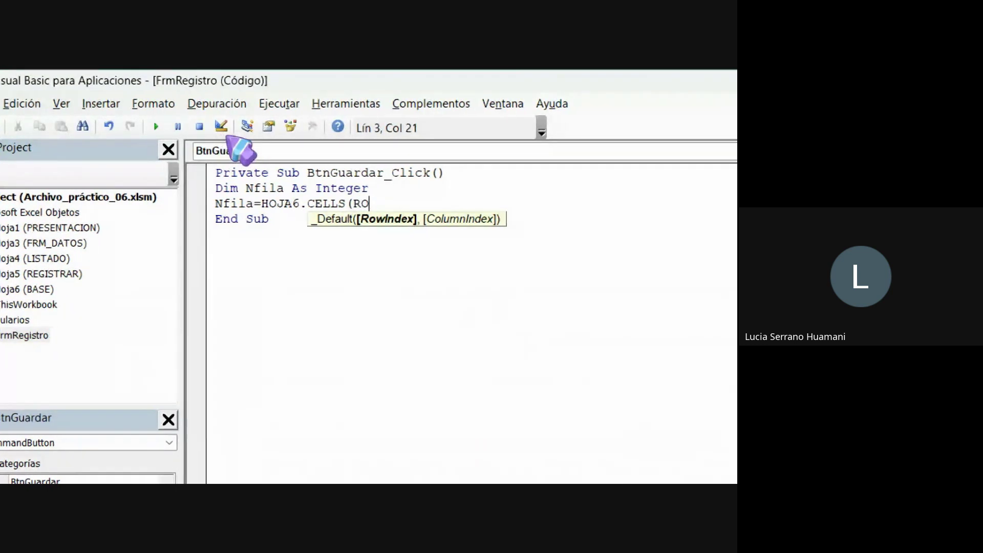
pyautogui.write('WS')
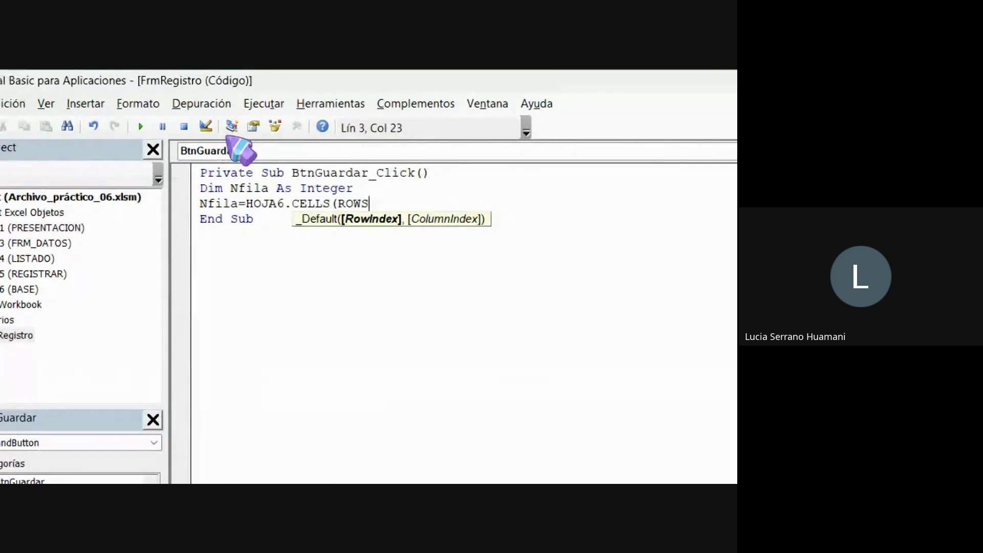
pyautogui.write('.')
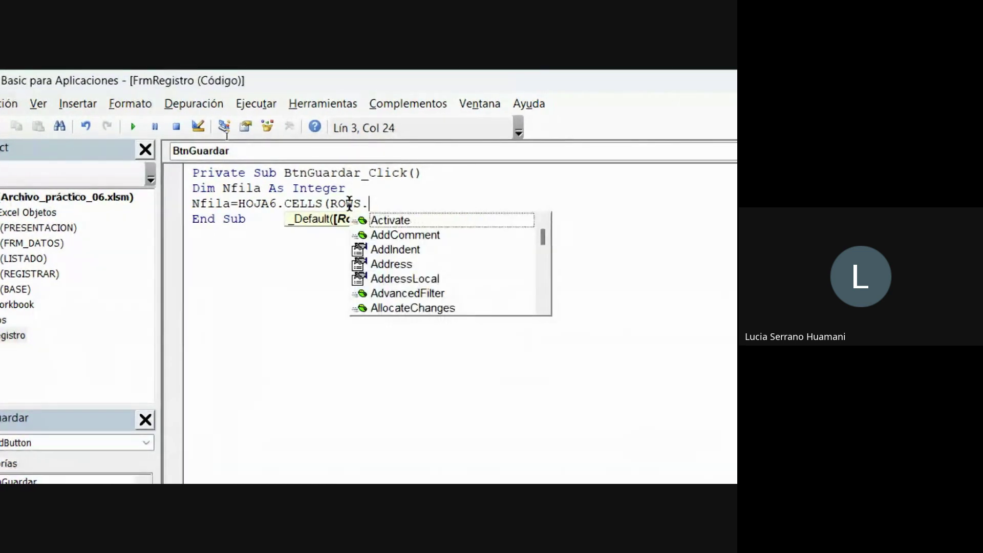
pyautogui.write('COUN')
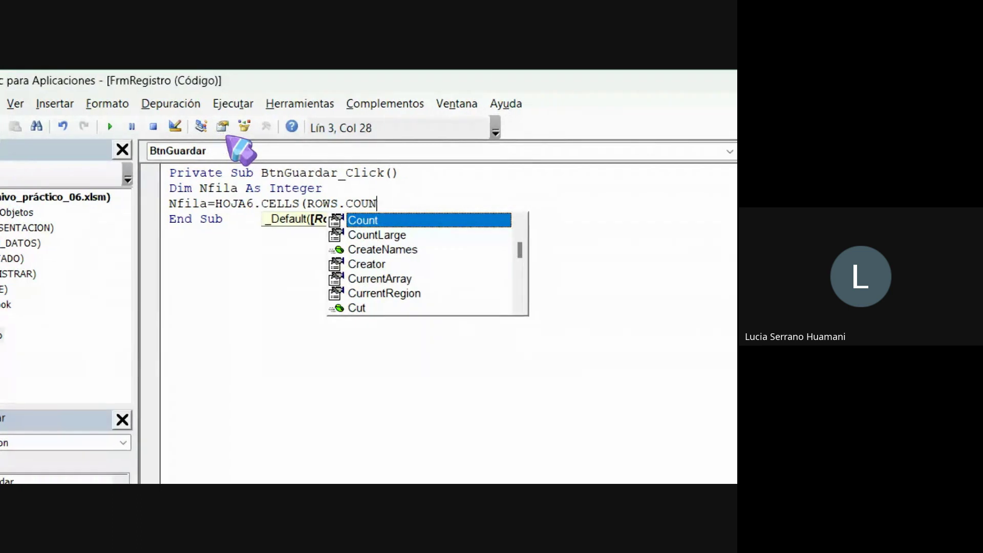
pyautogui.write('T')
pyautogui.press('Tab')
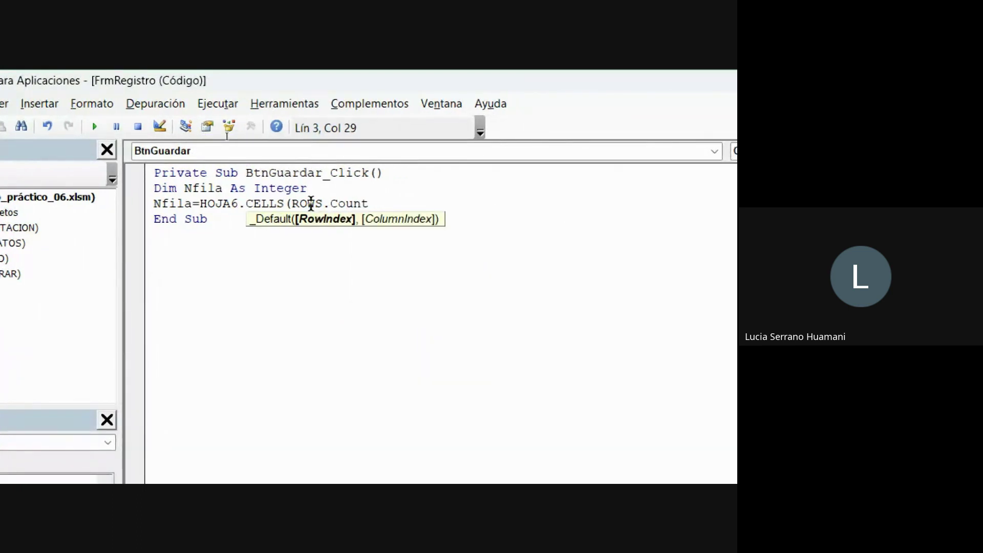
pyautogui.moveTo(377, 203); pyautogui.dragTo(295, 205)
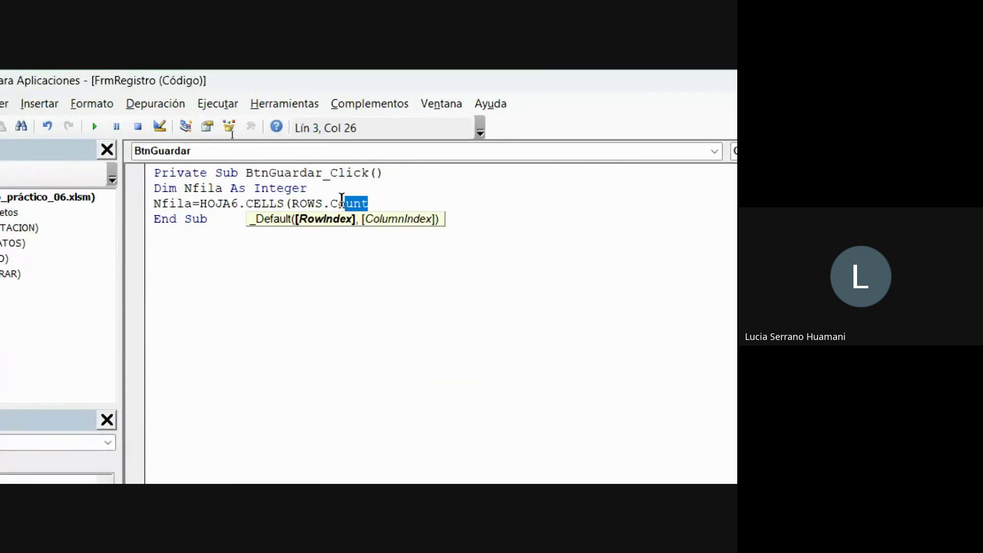
pyautogui.click(373, 206)
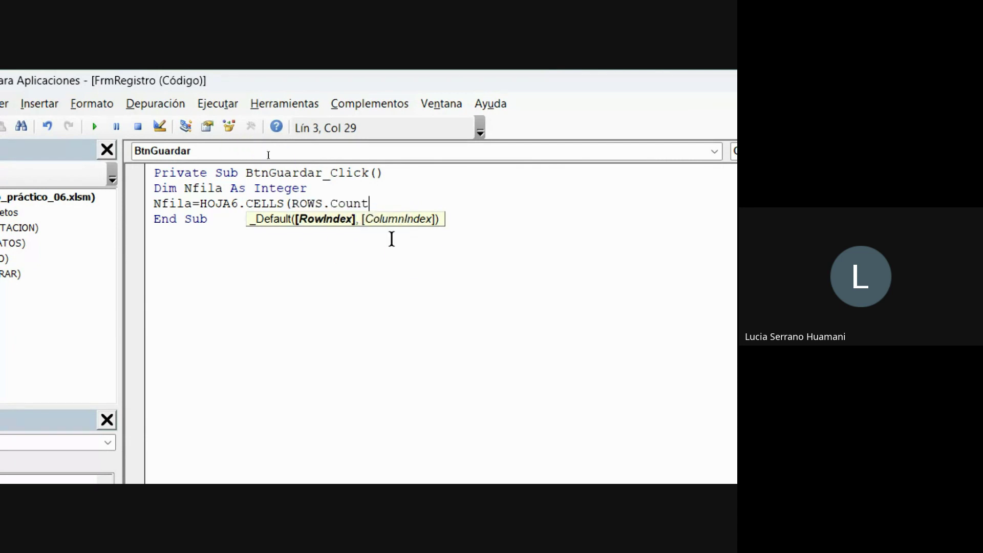
pyautogui.write(',')
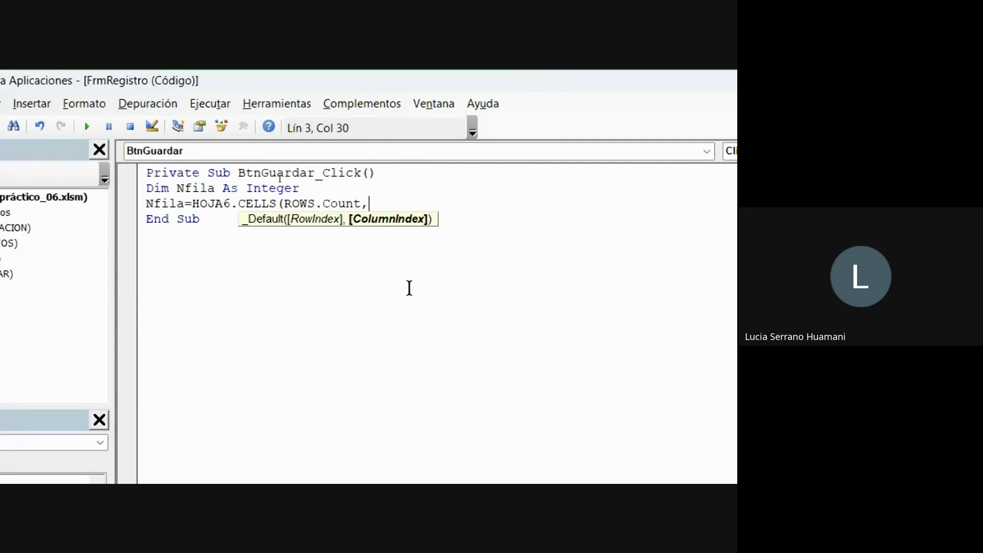
pyautogui.write('1')
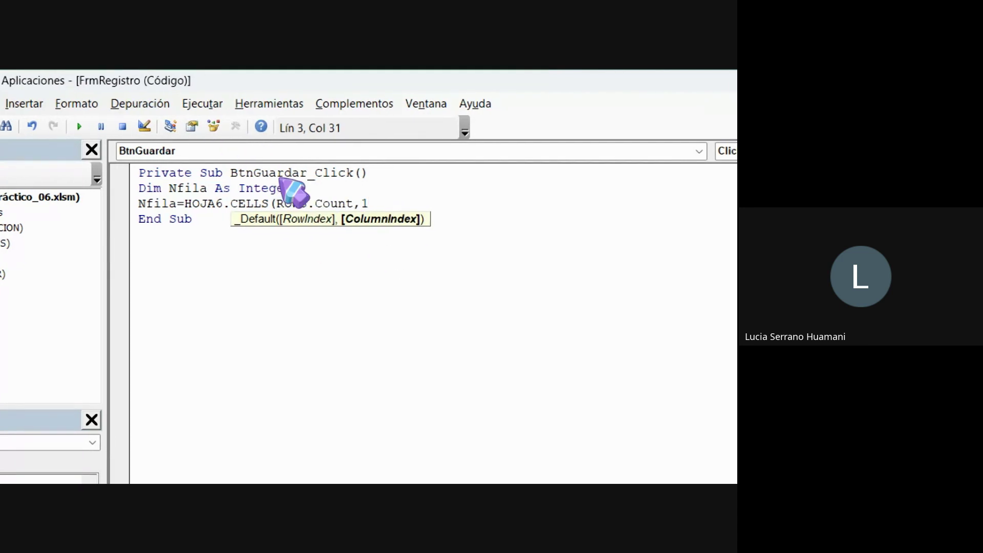
pyautogui.write(')')
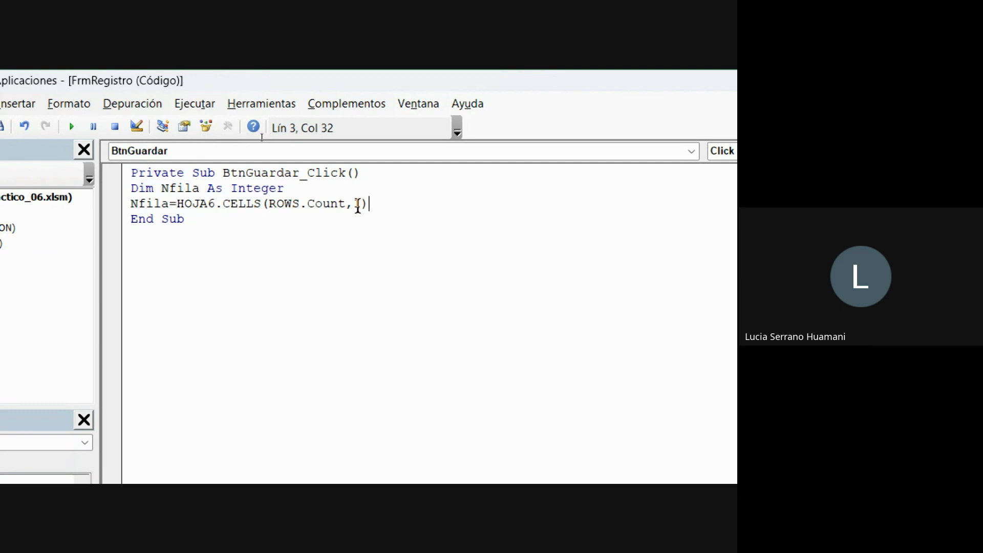
pyautogui.moveTo(361, 203); pyautogui.dragTo(267, 203)
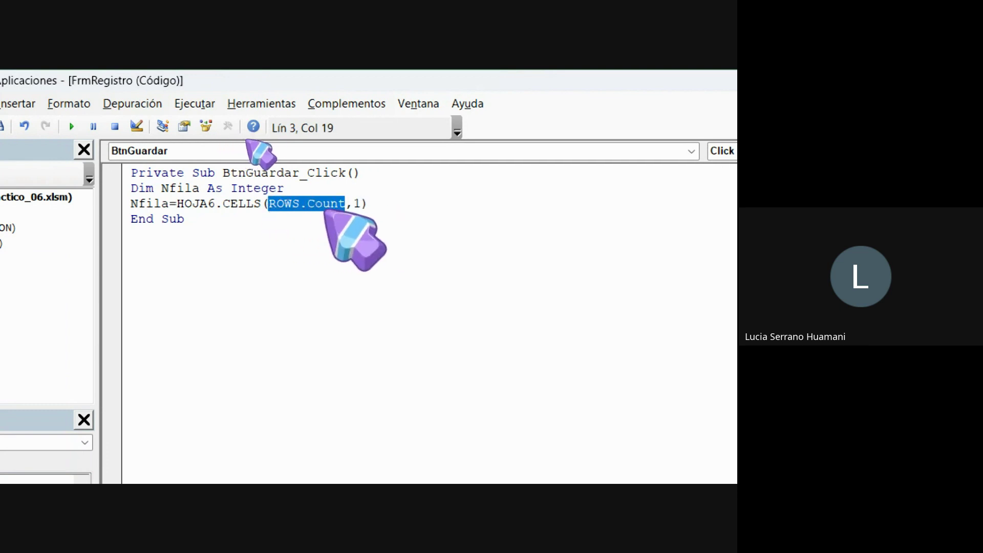
# - Append .End(xlUp) to the Cells(Rows.Count,1) reference on line 3
pyautogui.click(367, 204)
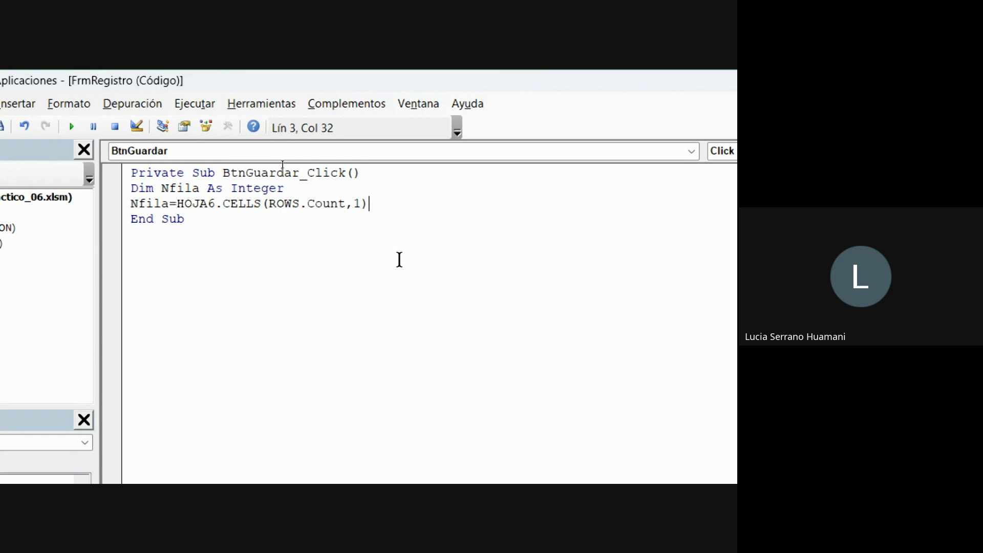
pyautogui.write('.')
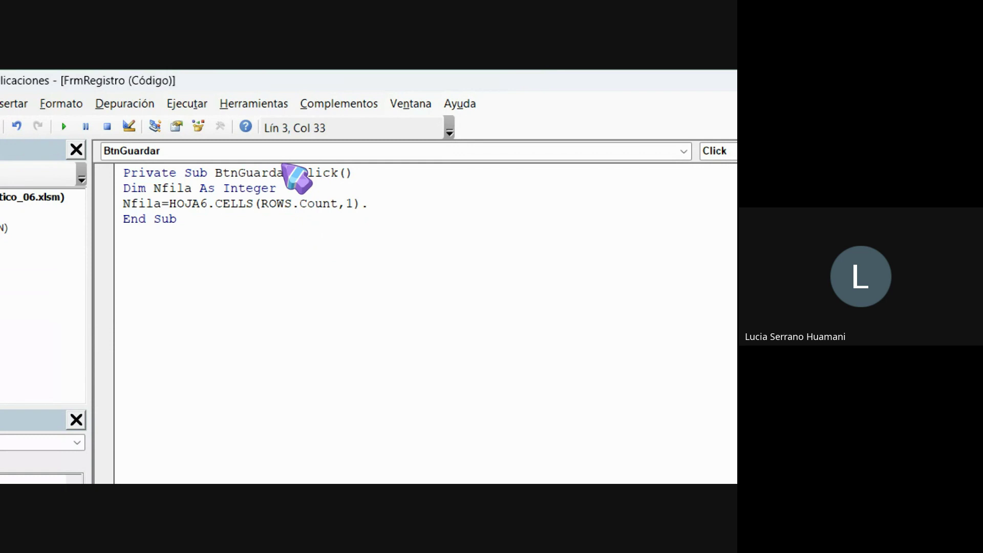
pyautogui.write('E')
pyautogui.write('ND')
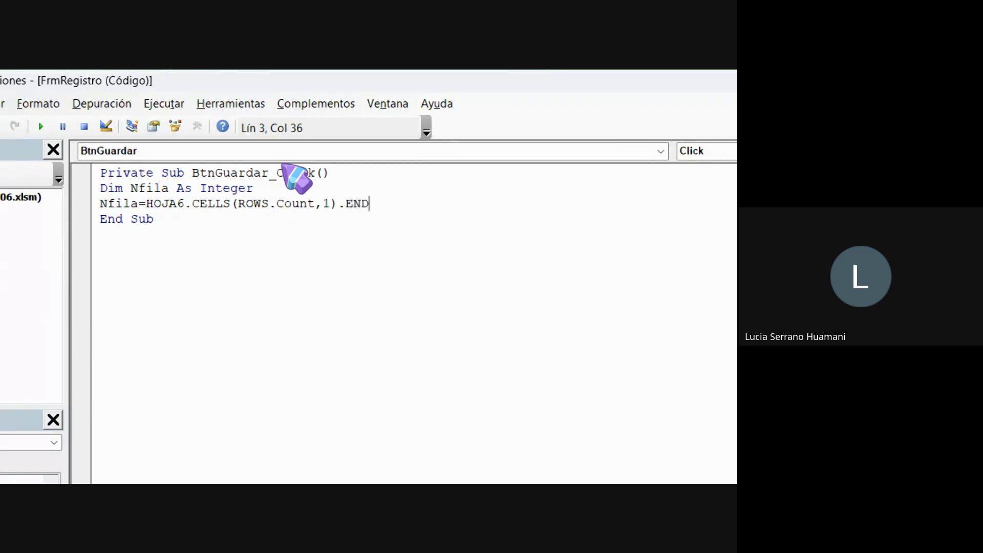
pyautogui.write('(')
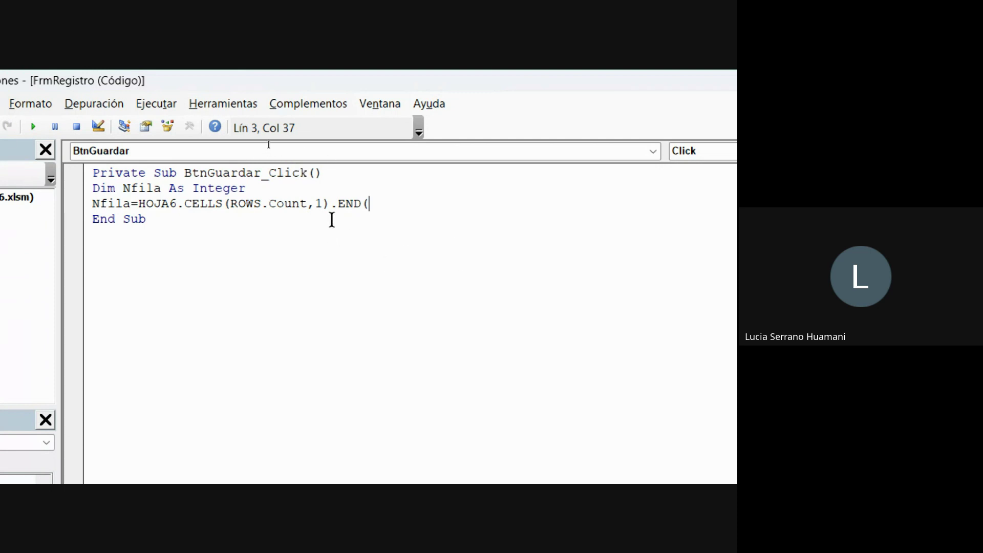
pyautogui.moveTo(337, 204); pyautogui.dragTo(357, 203)
pyautogui.click(373, 203)
pyautogui.write('X')
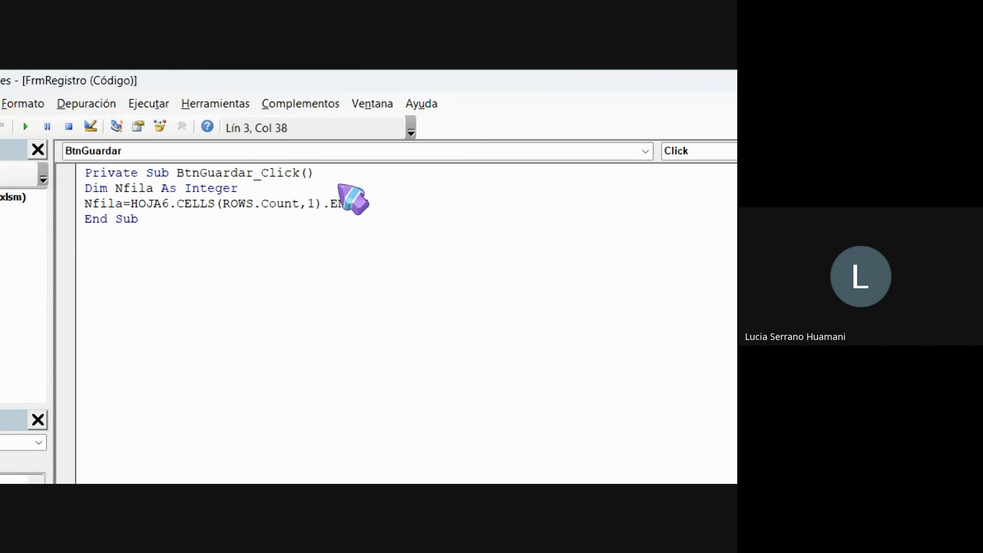
pyautogui.write('LUP')
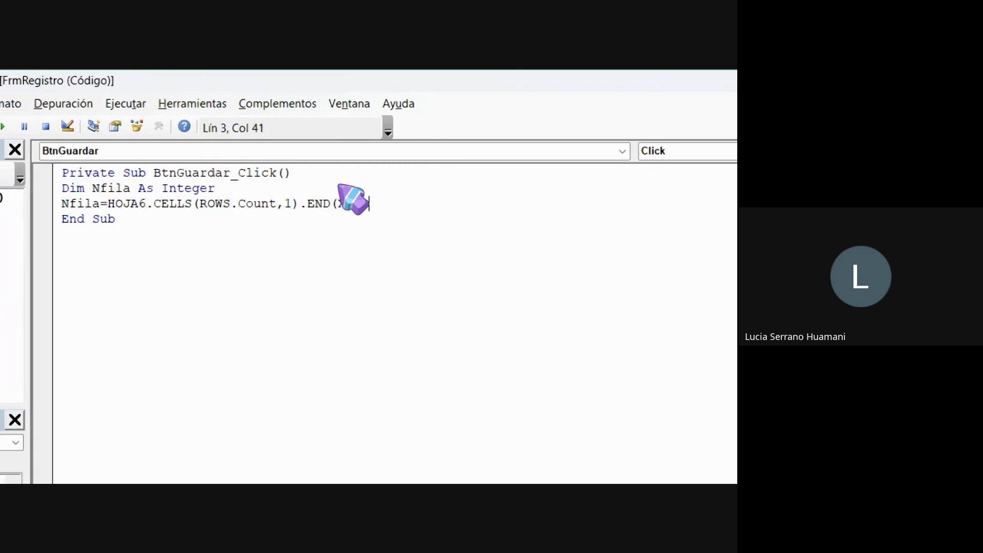
pyautogui.write(')')
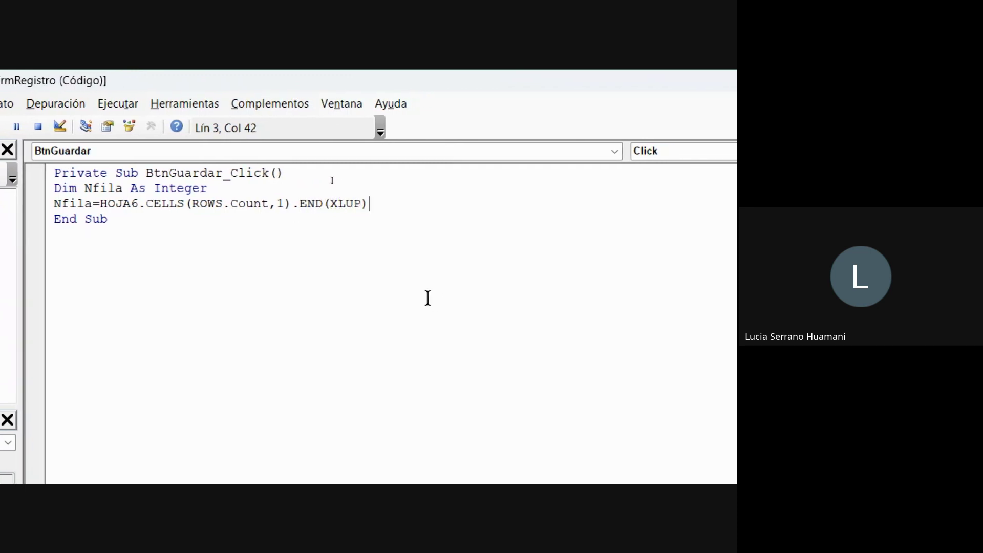
# - Add .Row so the line ends in .End(xlUp).Row, then start line 4
pyautogui.moveTo(299, 203); pyautogui.dragTo(366, 203)
pyautogui.click(376, 203)
pyautogui.moveTo(360, 204); pyautogui.dragTo(332, 203)
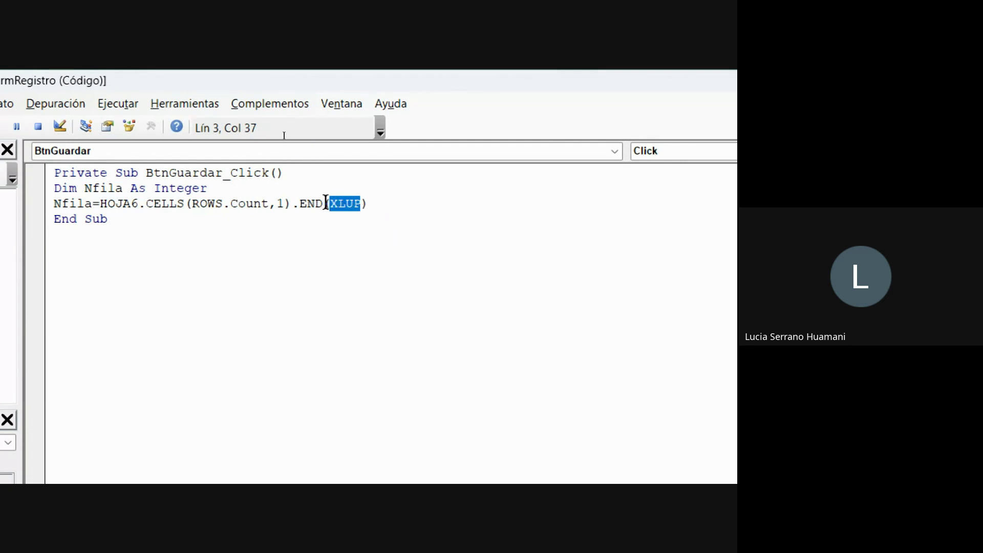
pyautogui.moveTo(324, 203); pyautogui.dragTo(299, 203)
pyautogui.click(390, 205)
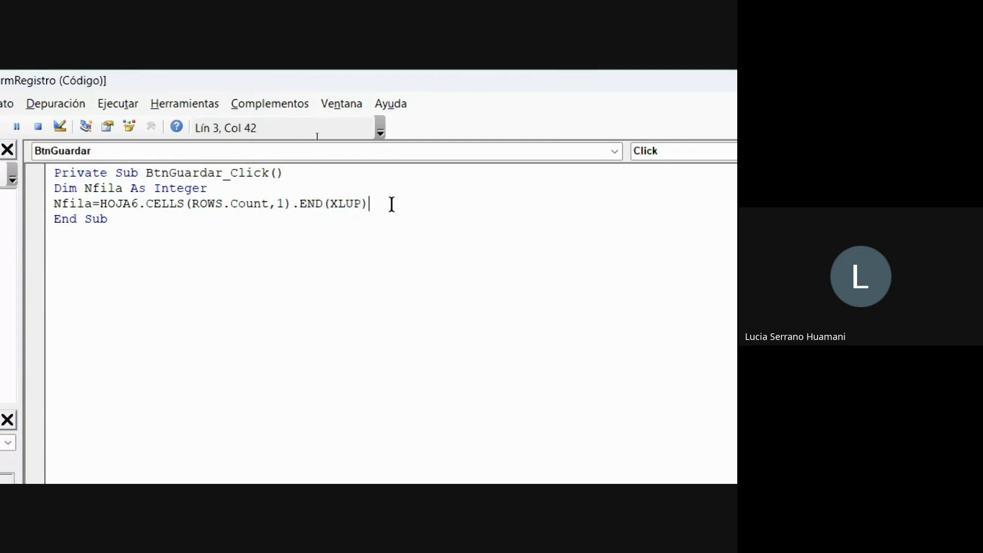
pyautogui.write('.')
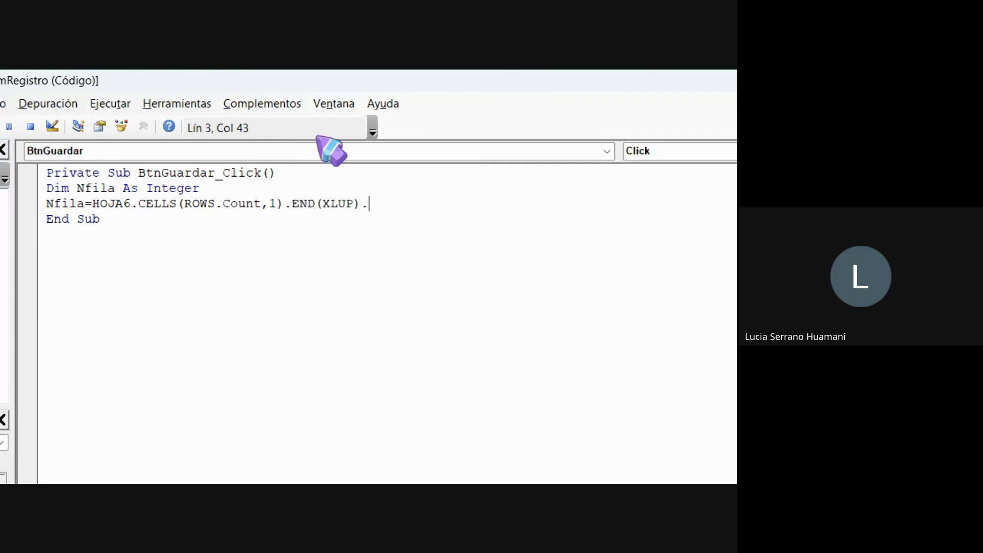
pyautogui.write('ROW')
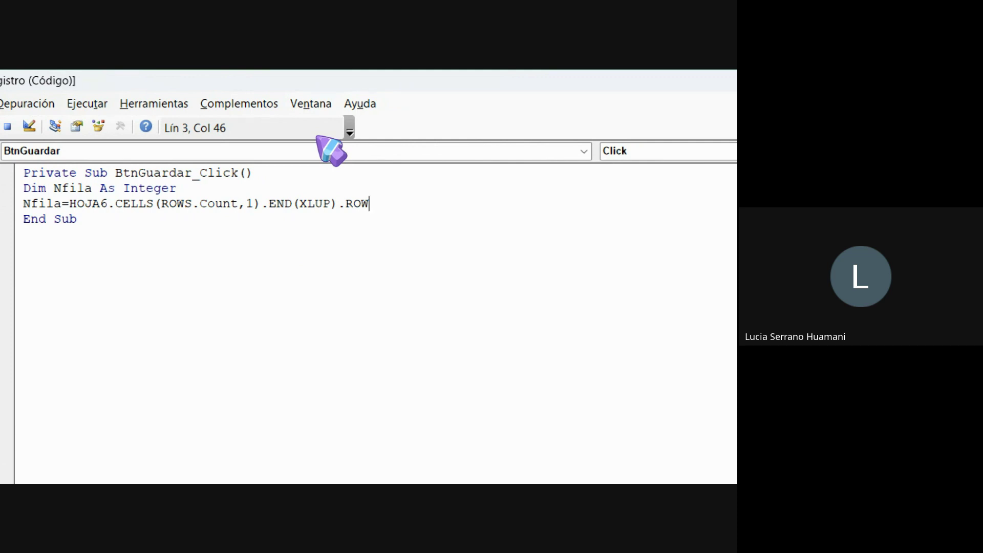
pyautogui.press('Return')
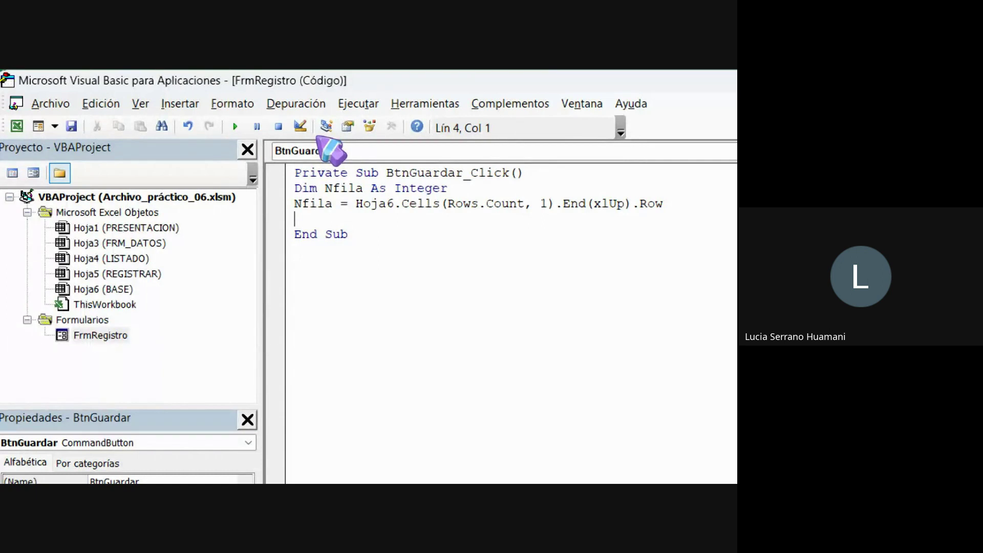
# - Type MsgBox Nfila on line 4 to display the last filled row
pyautogui.write('M')
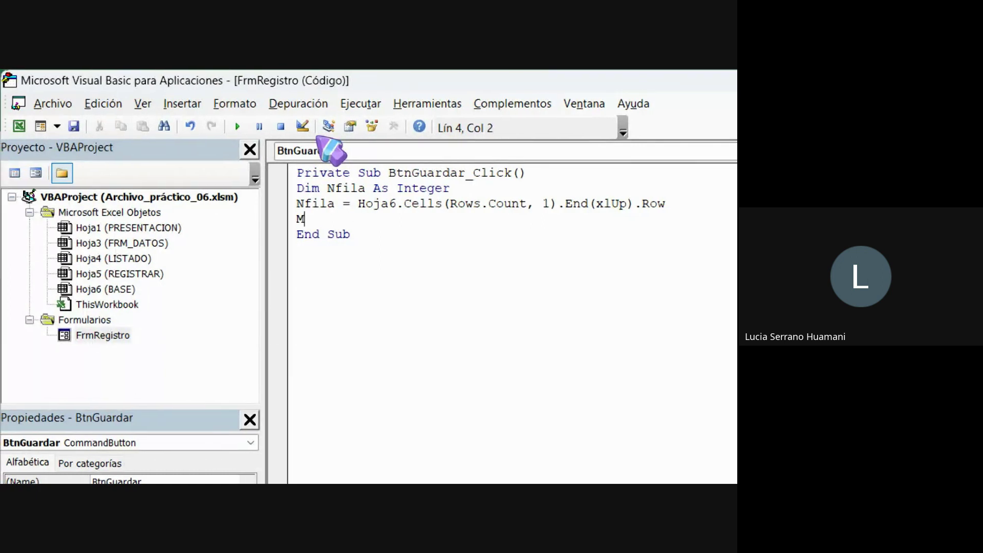
pyautogui.write('SGBOX')
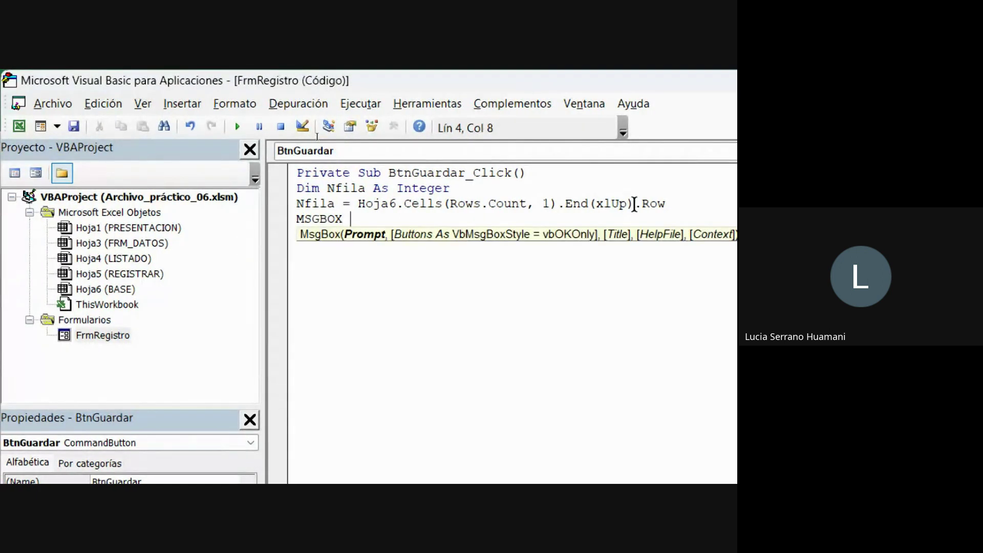
pyautogui.write(' Nf')
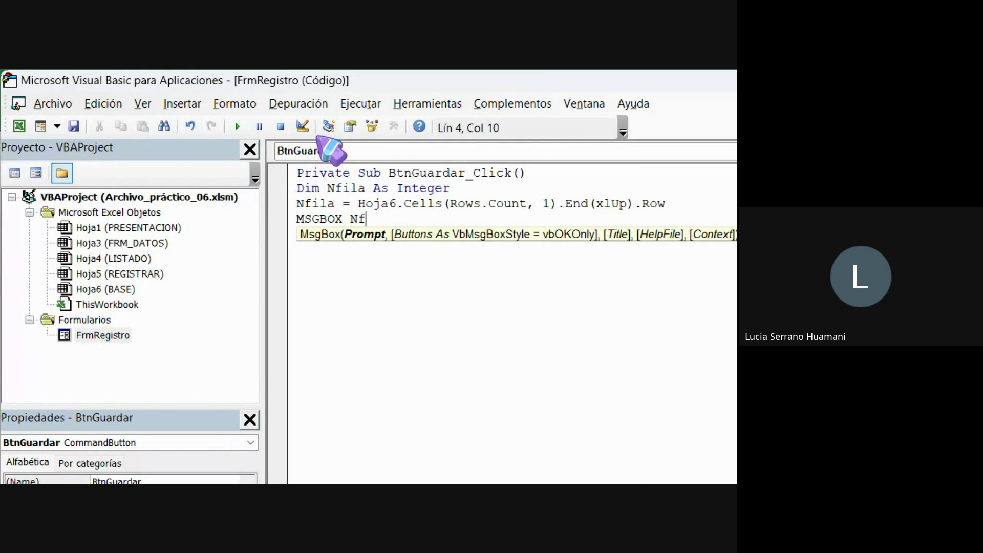
pyautogui.write('ila')
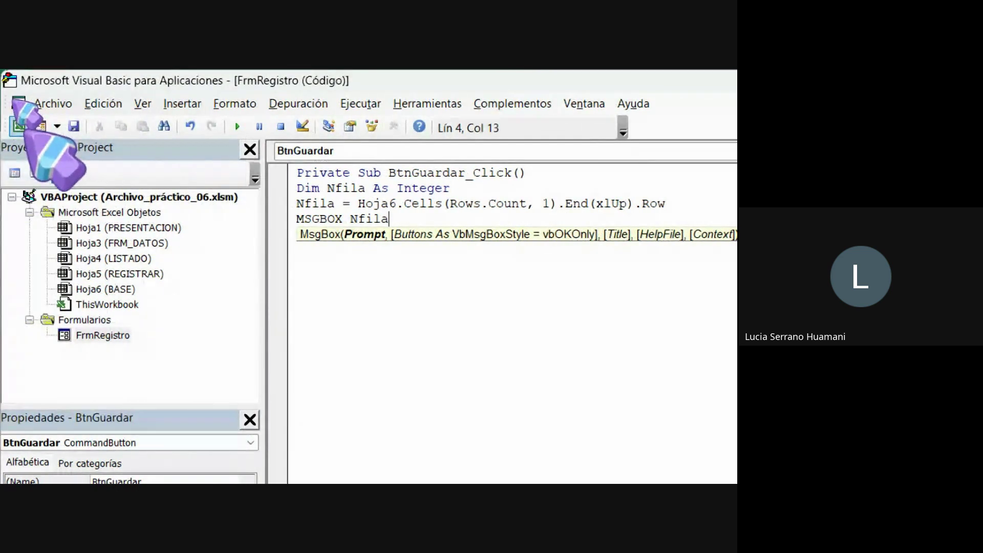
# - Enter maria in cell A4 of the BASE sheet, below juan
pyautogui.click(19, 124)
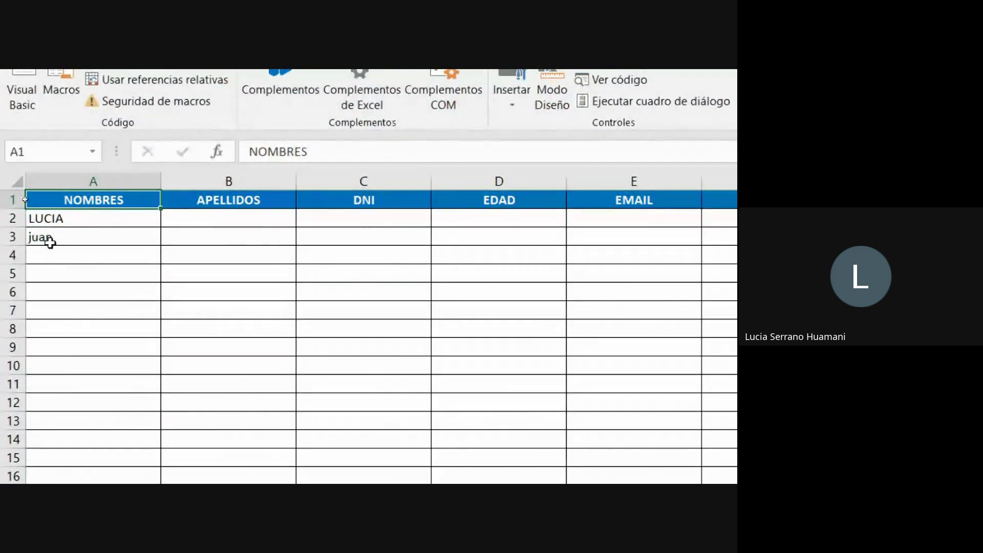
pyautogui.click(50, 243)
pyautogui.click(63, 256)
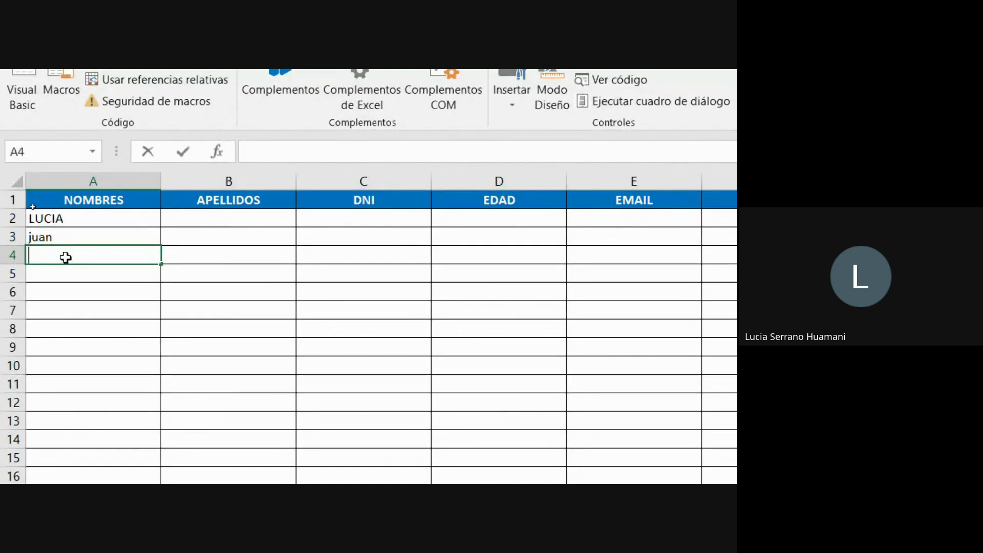
pyautogui.write('mr')
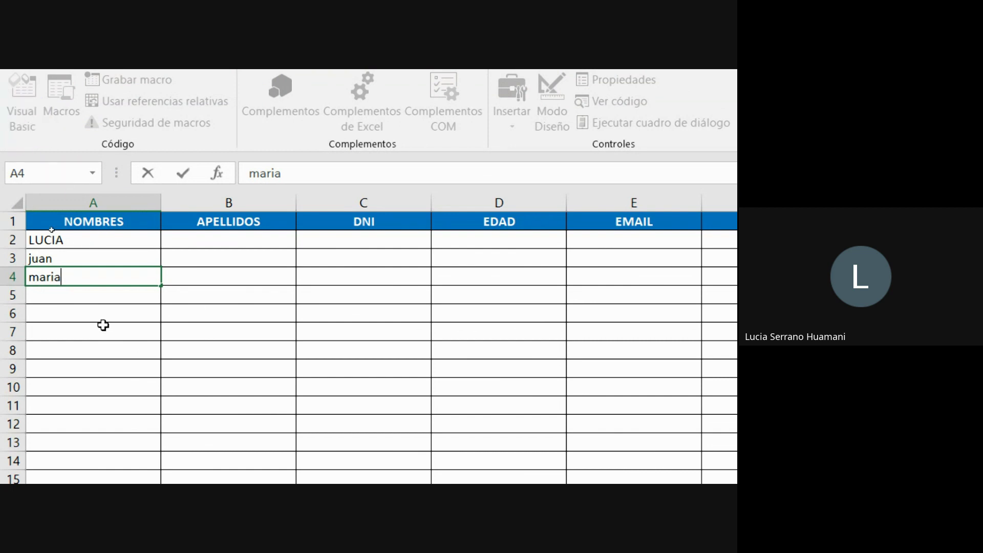
pyautogui.click(100, 328)
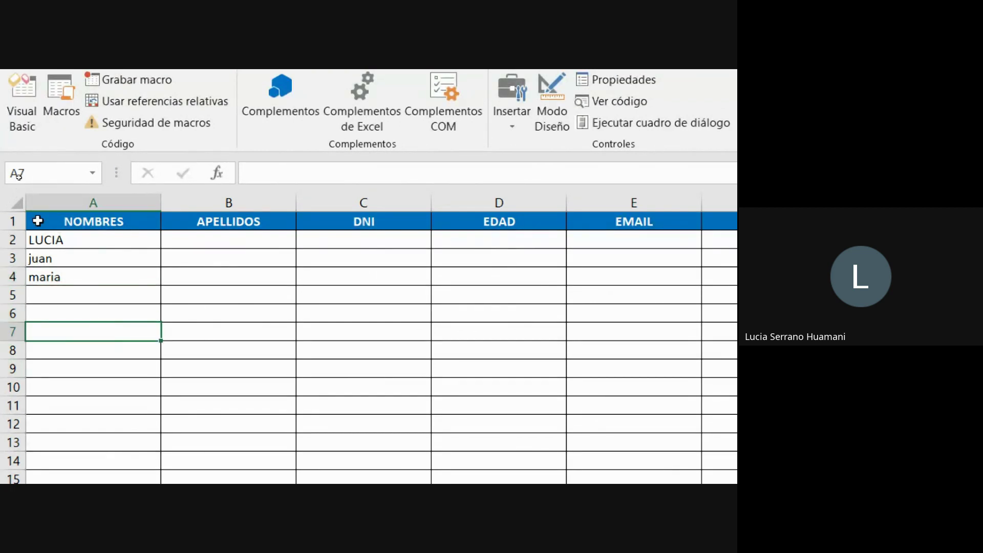
# - Review column A from the NOMBRES heading down to maria in A4
pyautogui.click(68, 195)
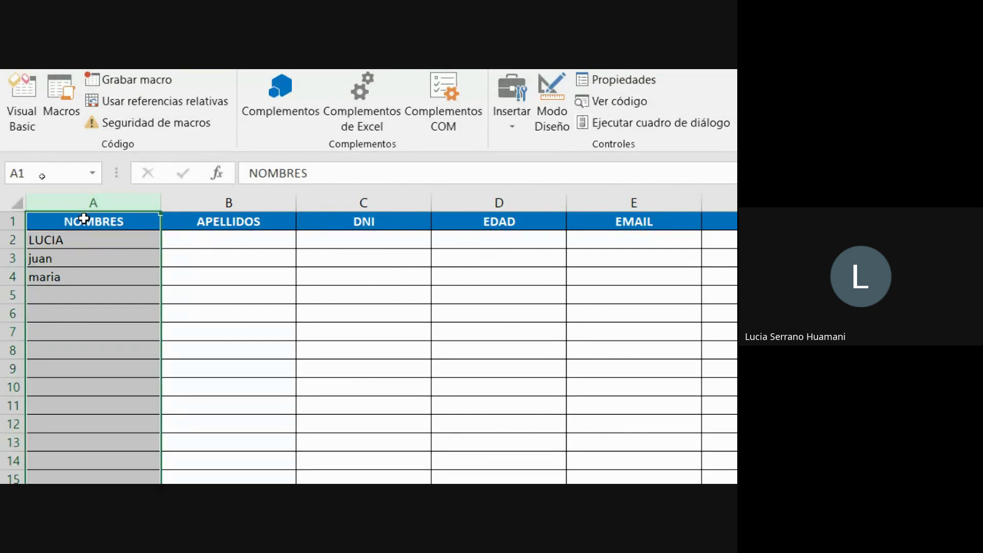
pyautogui.click(82, 217)
pyautogui.click(80, 239)
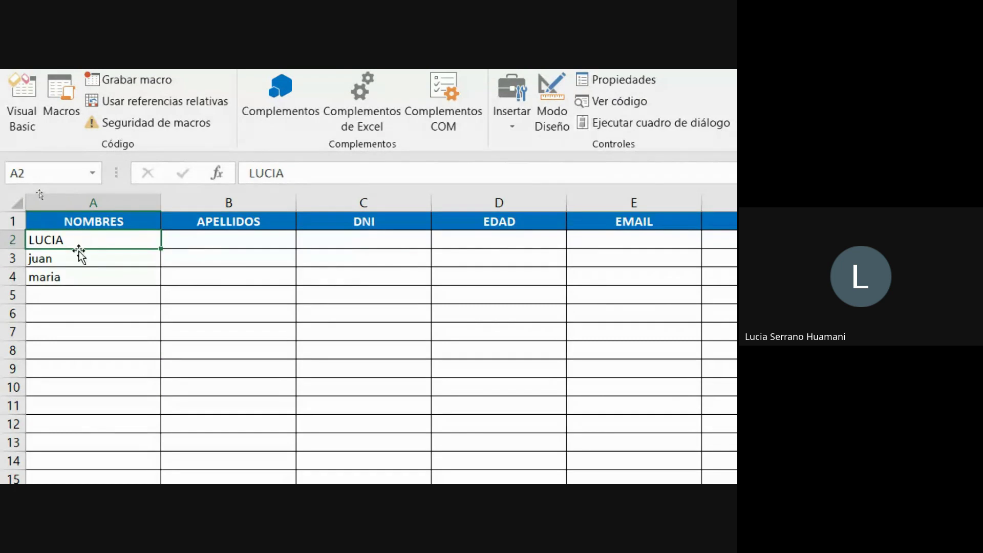
pyautogui.click(78, 258)
pyautogui.click(81, 276)
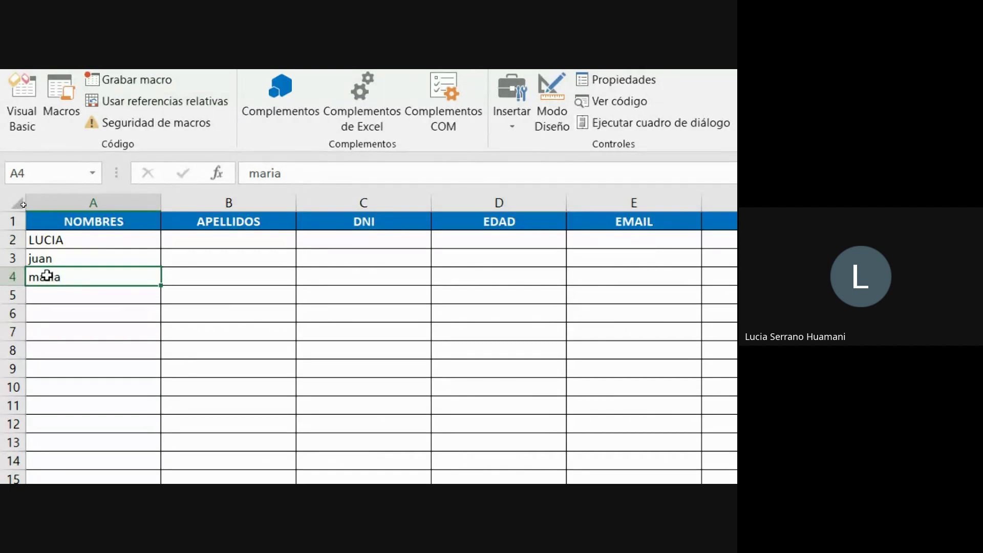
pyautogui.click(58, 198)
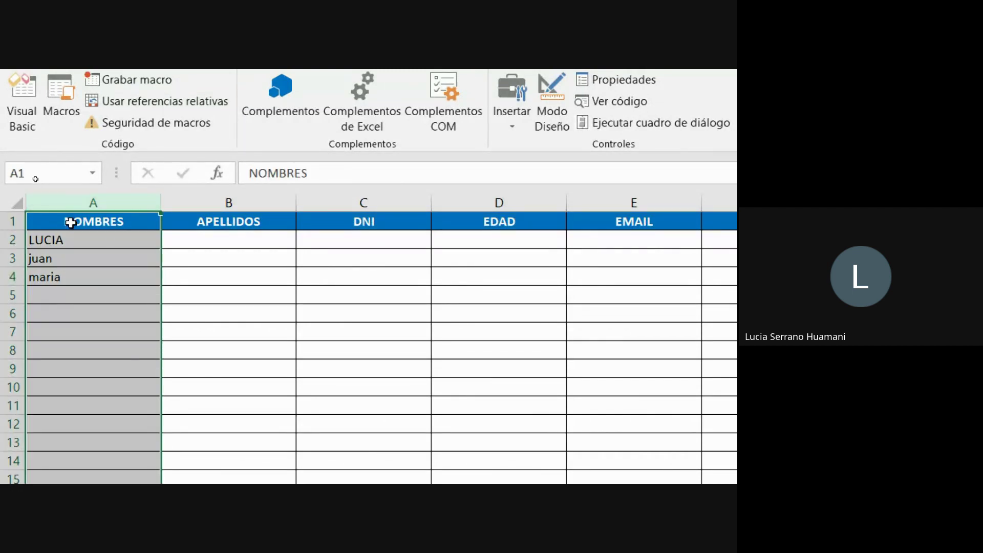
pyautogui.click(67, 222)
pyautogui.click(64, 239)
pyautogui.click(60, 256)
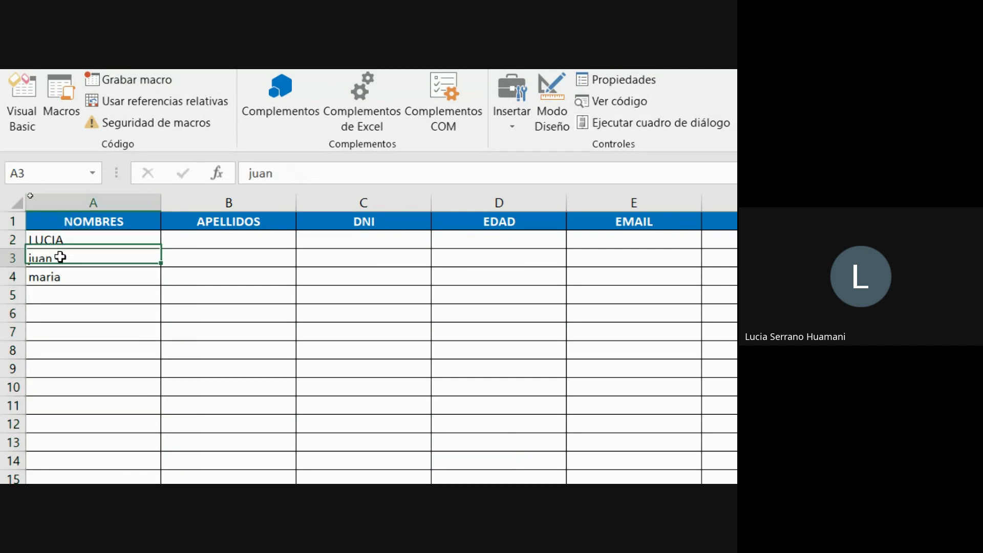
pyautogui.click(56, 274)
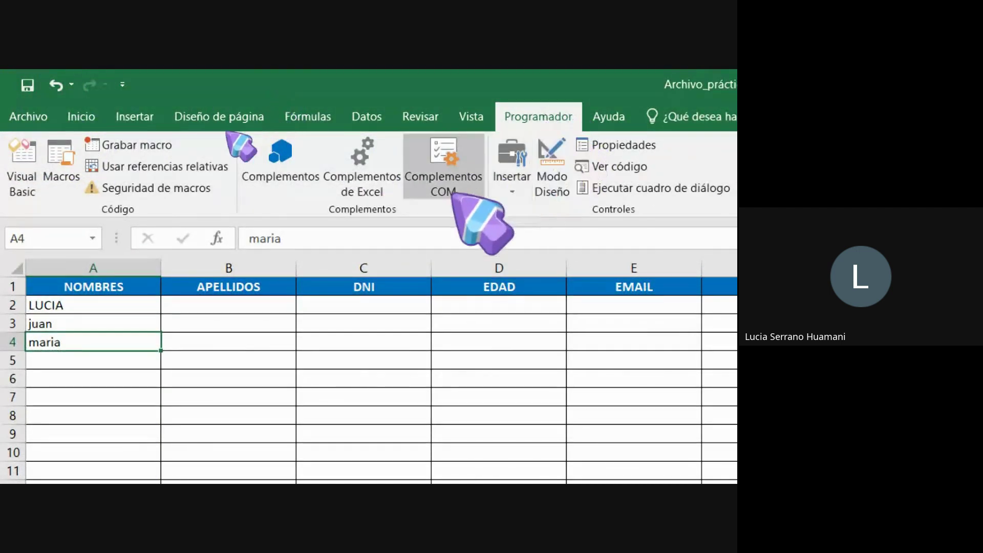
# - Run the Registro de datos form, press GUARDAR, and dismiss the message reporting row 4
pyautogui.click(13, 145)
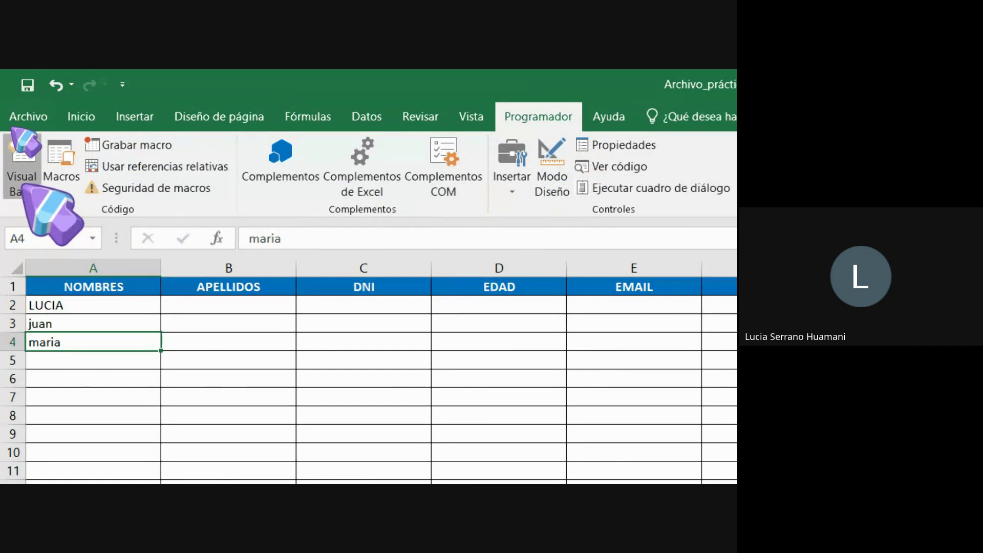
pyautogui.click(382, 249)
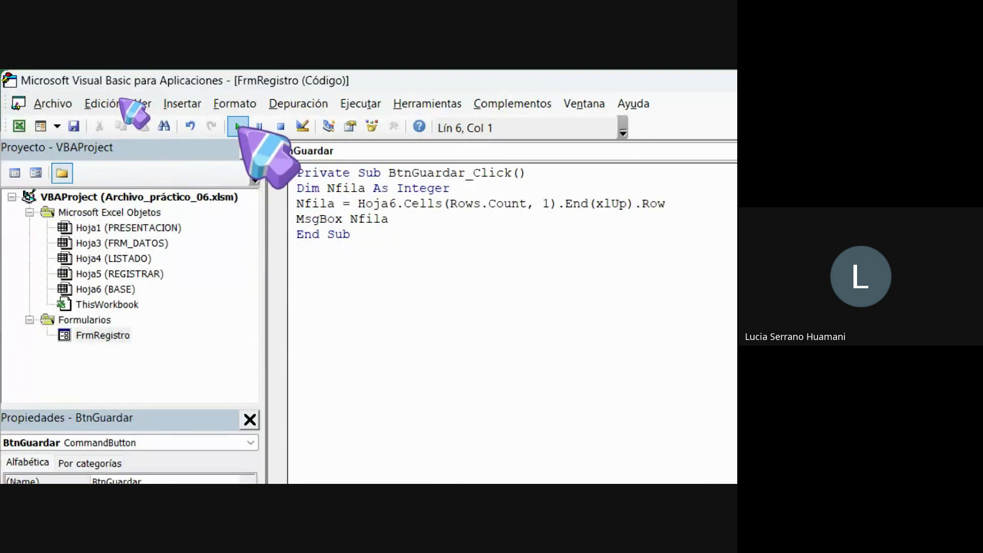
pyautogui.click(238, 126)
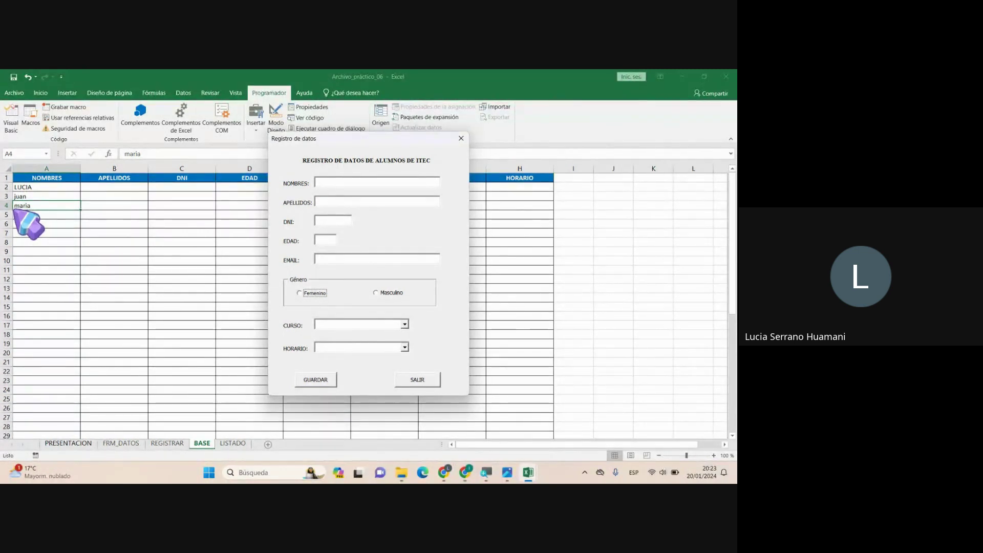
pyautogui.click(312, 380)
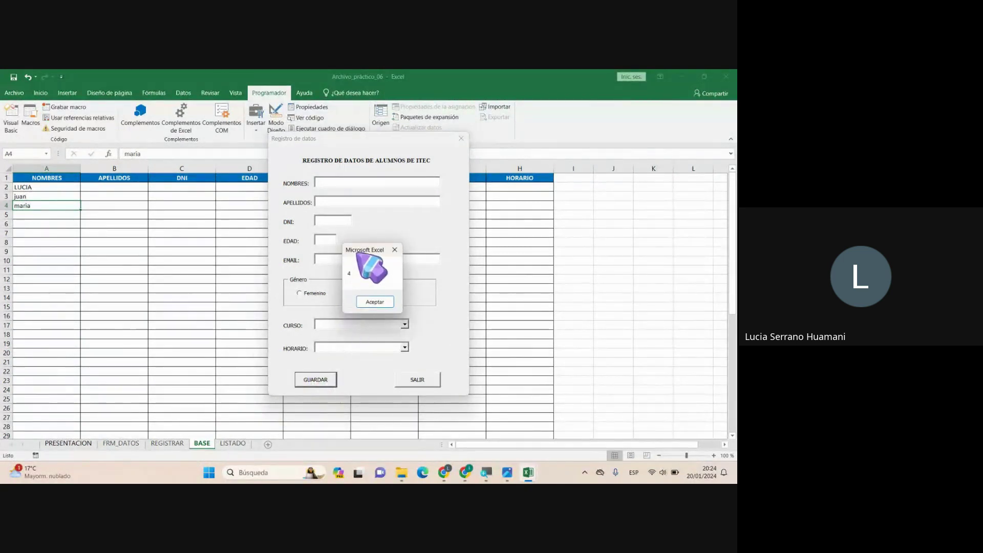
pyautogui.moveTo(356, 252); pyautogui.dragTo(210, 237)
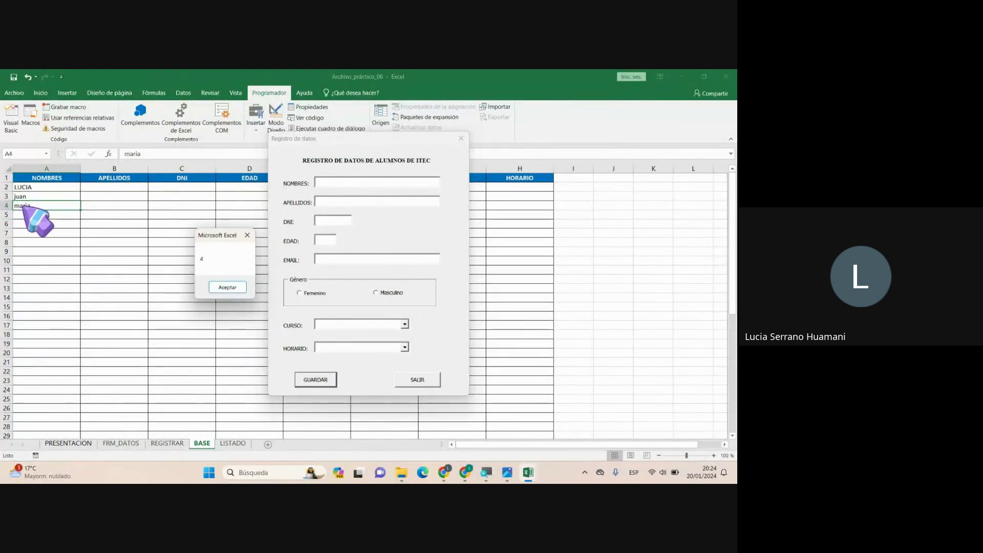
pyautogui.click(248, 235)
# - Close the form and clear juan and maria from A3:A4 on BASE
pyautogui.click(461, 138)
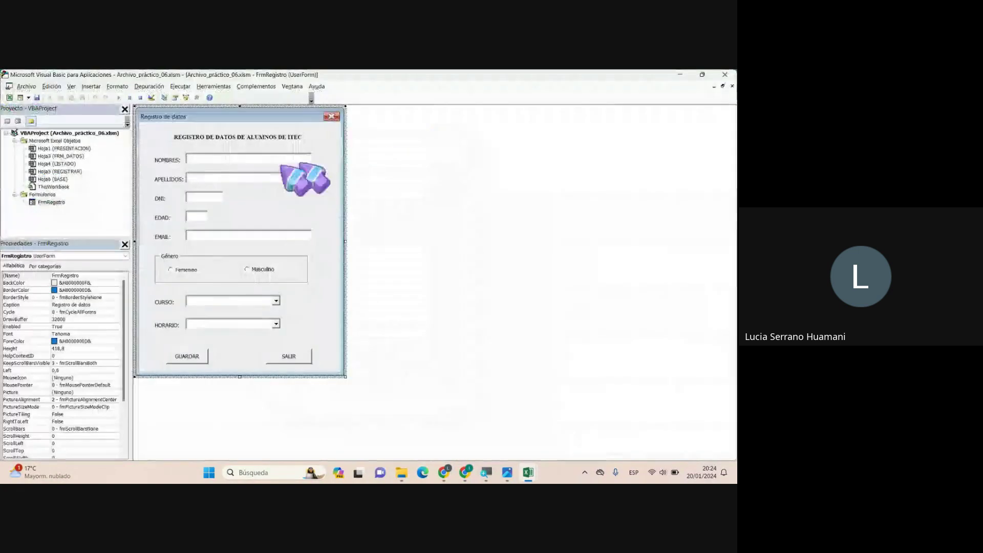
pyautogui.click(9, 98)
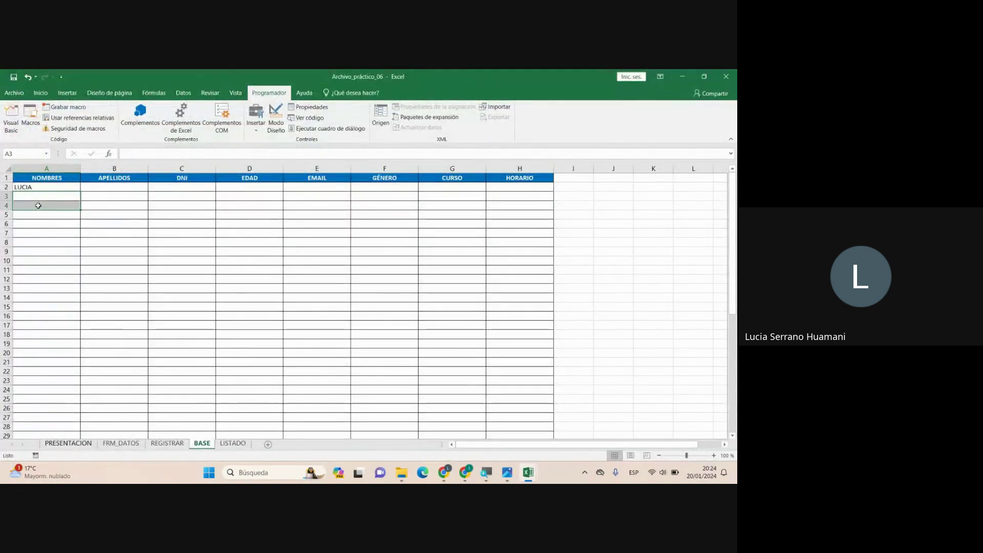
pyautogui.press('Delete')
pyautogui.click(46, 206)
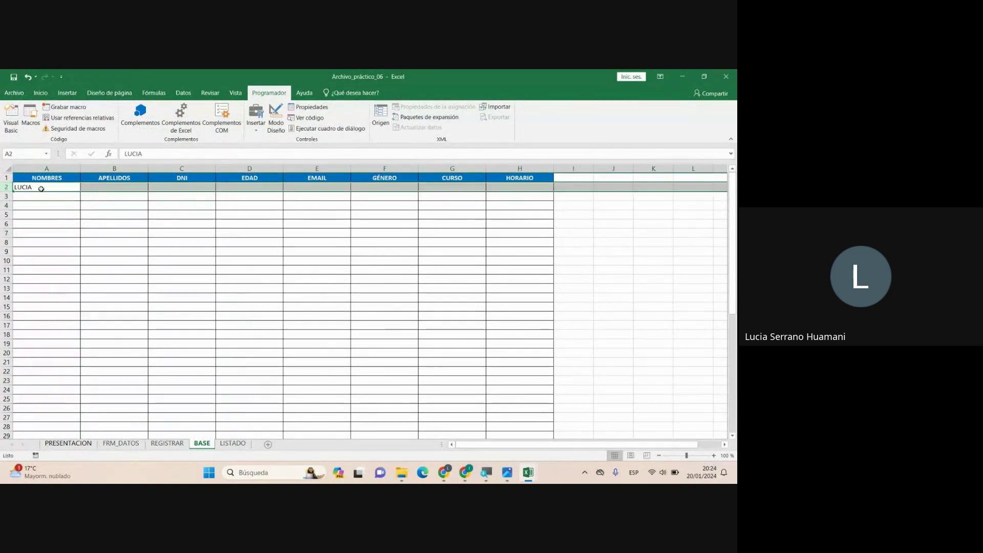
# - Rerun the form's GUARDAR test, confirm it reports row 2, and return to BASE
pyautogui.click(11, 117)
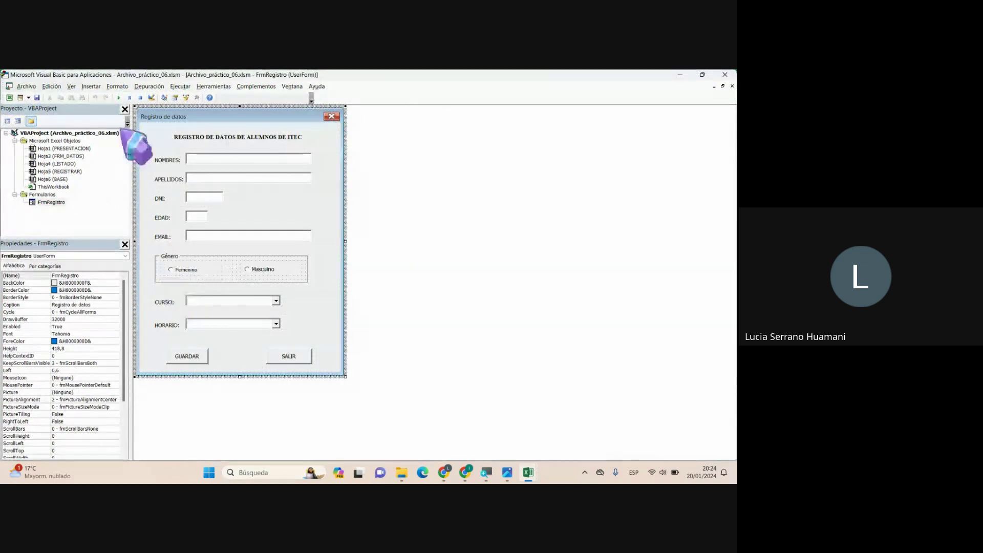
pyautogui.click(118, 97)
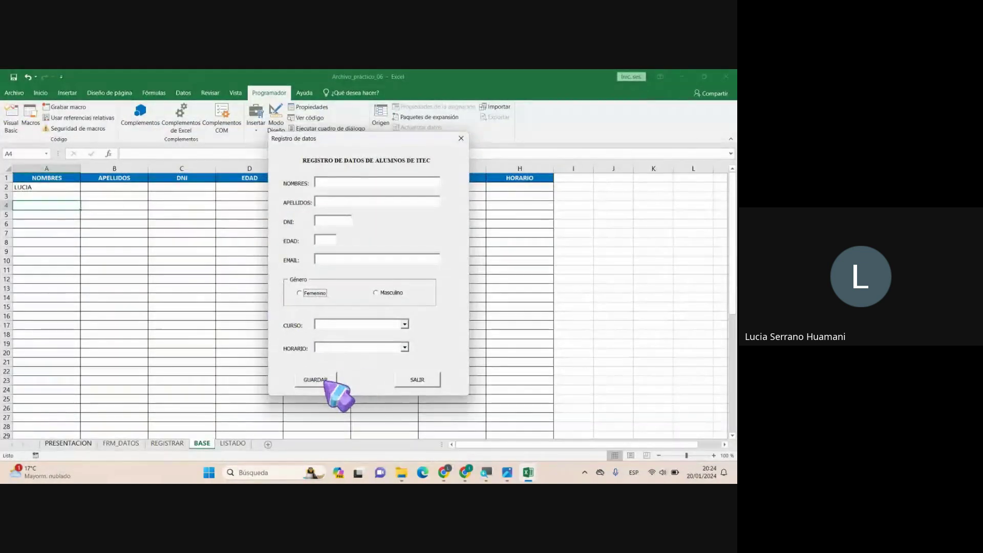
pyautogui.click(328, 380)
pyautogui.moveTo(353, 251); pyautogui.dragTo(192, 229)
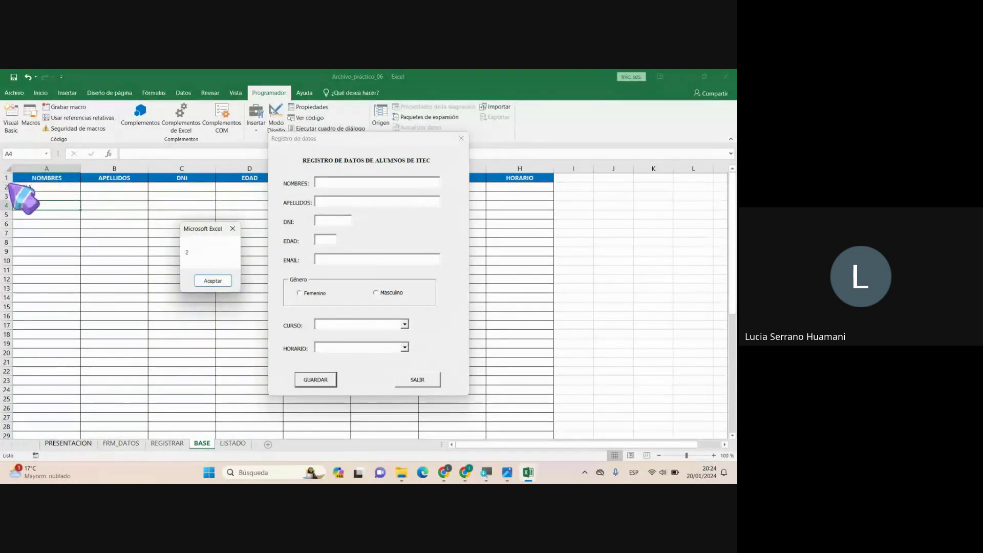
pyautogui.click(232, 229)
pyautogui.click(460, 138)
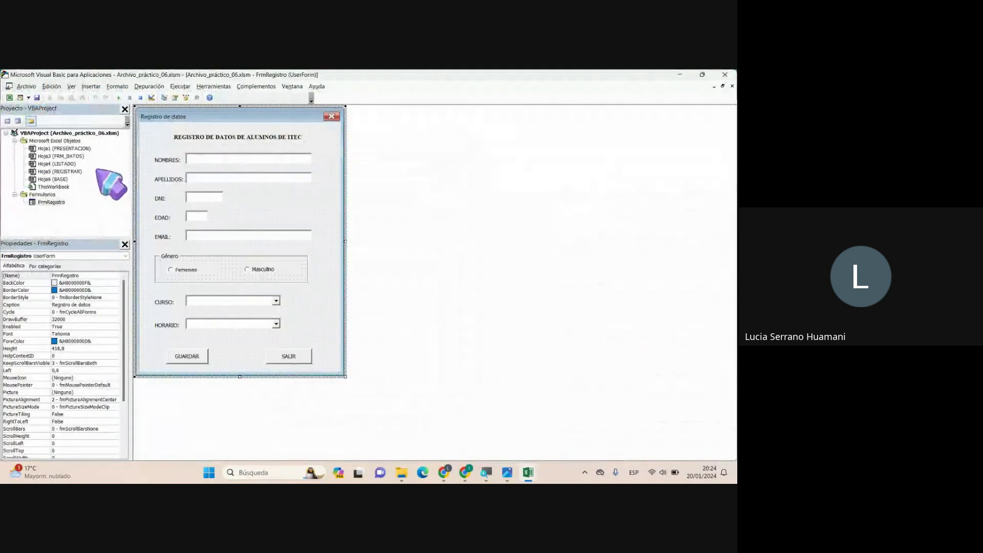
pyautogui.click(9, 98)
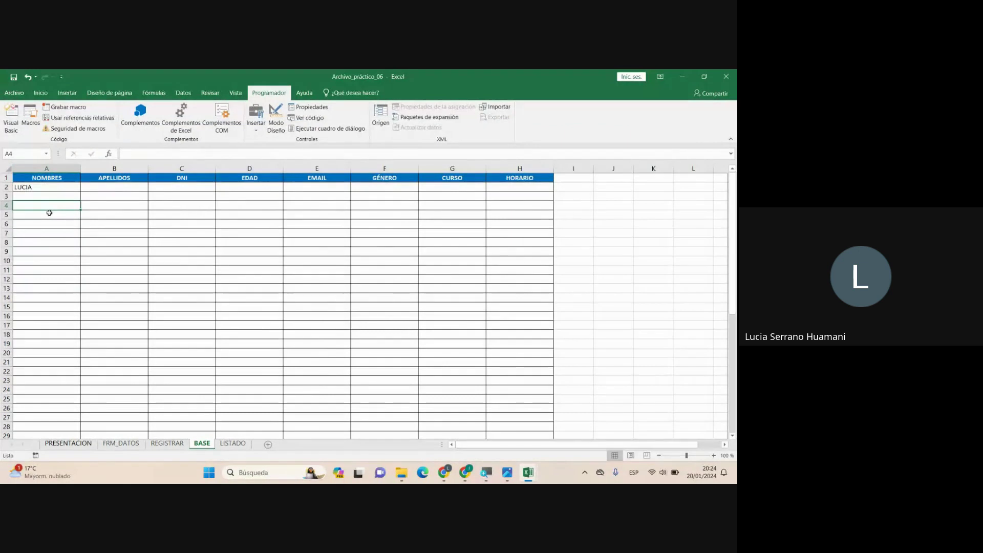
# - Enter the test names juan in A4 and mirian in A7 on BASE
pyautogui.write('juan')
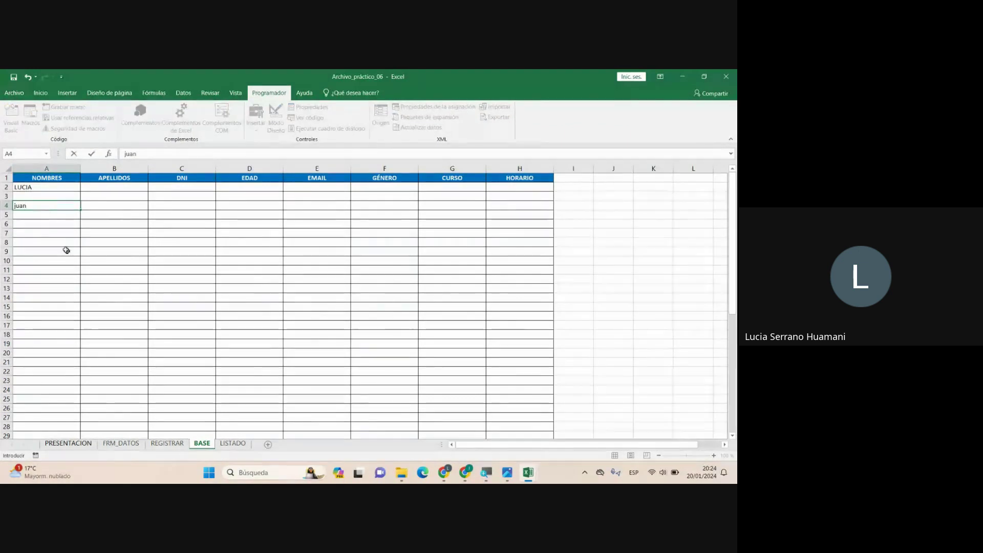
pyautogui.click(50, 234)
pyautogui.write('m')
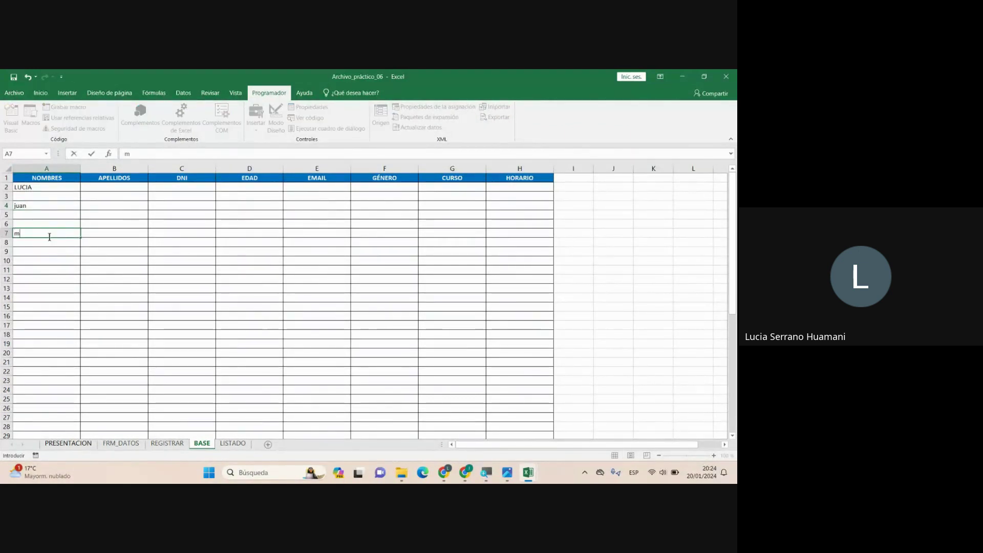
pyautogui.write('irian')
pyautogui.click(54, 252)
pyautogui.click(39, 233)
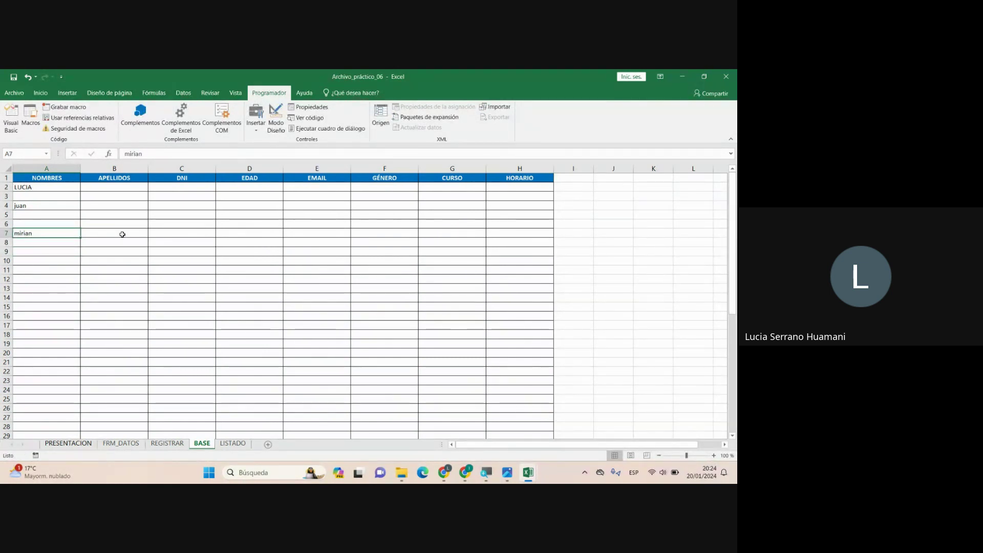
pyautogui.click(13, 119)
pyautogui.click(182, 355)
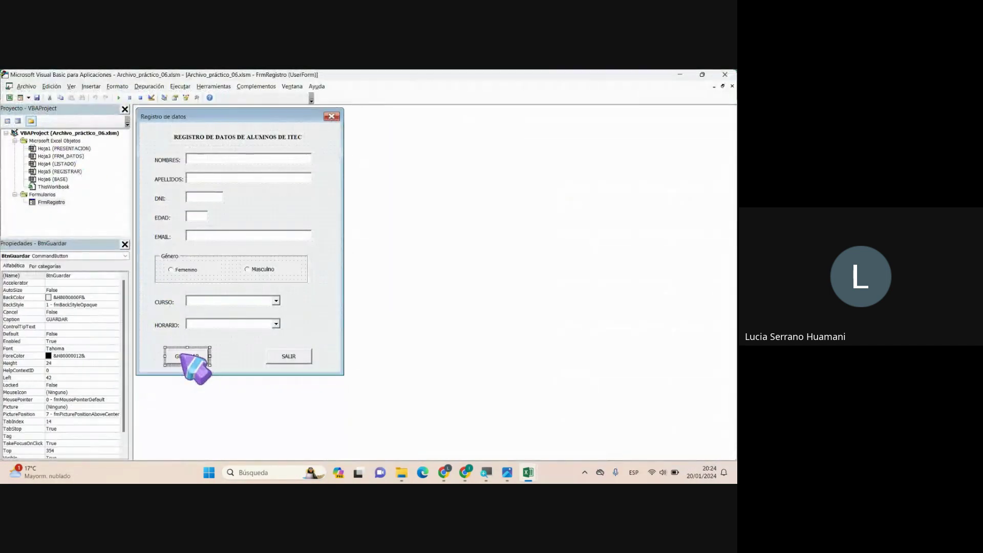
pyautogui.doubleClick(184, 355)
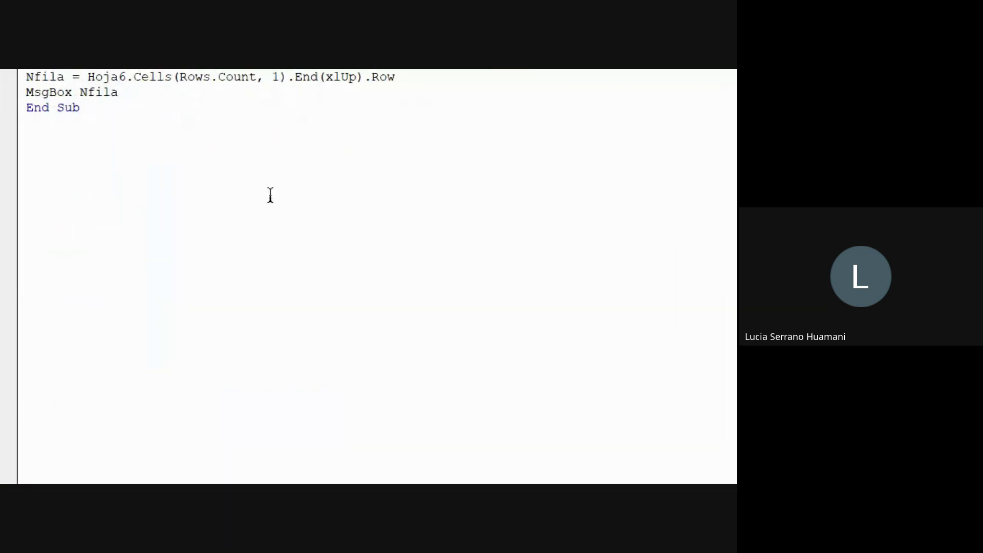
pyautogui.moveTo(295, 136); pyautogui.dragTo(364, 140)
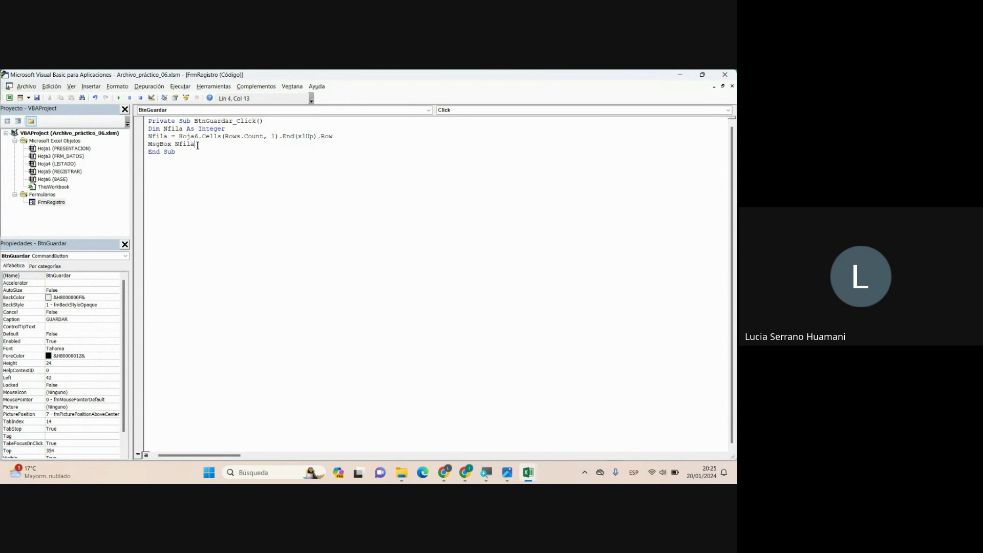
pyautogui.click(118, 98)
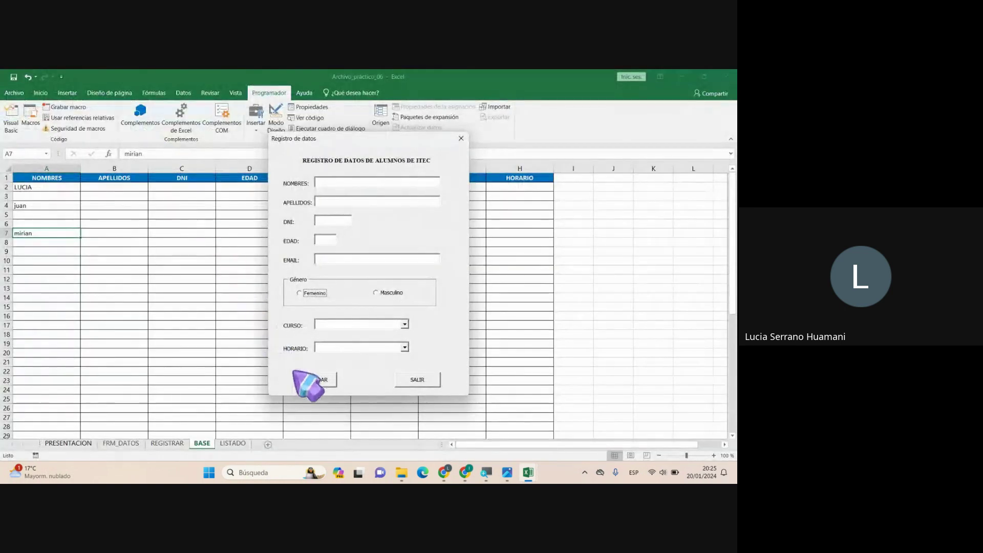
pyautogui.click(316, 379)
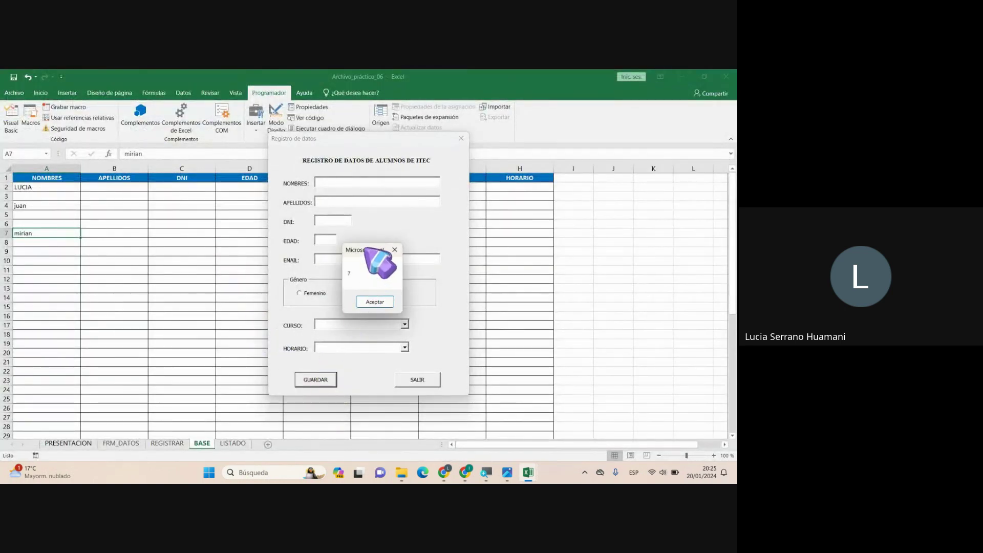
pyautogui.moveTo(365, 250); pyautogui.dragTo(187, 219)
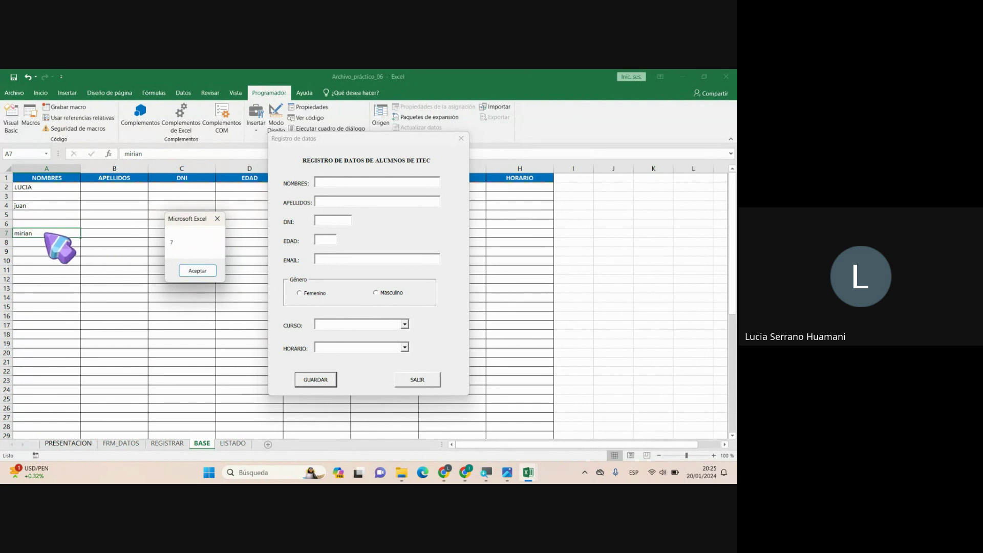
pyautogui.click(218, 219)
# - Stop the form and open BtnGuardar_Click, placing the cursor after MsgBox Nfila
pyautogui.click(461, 138)
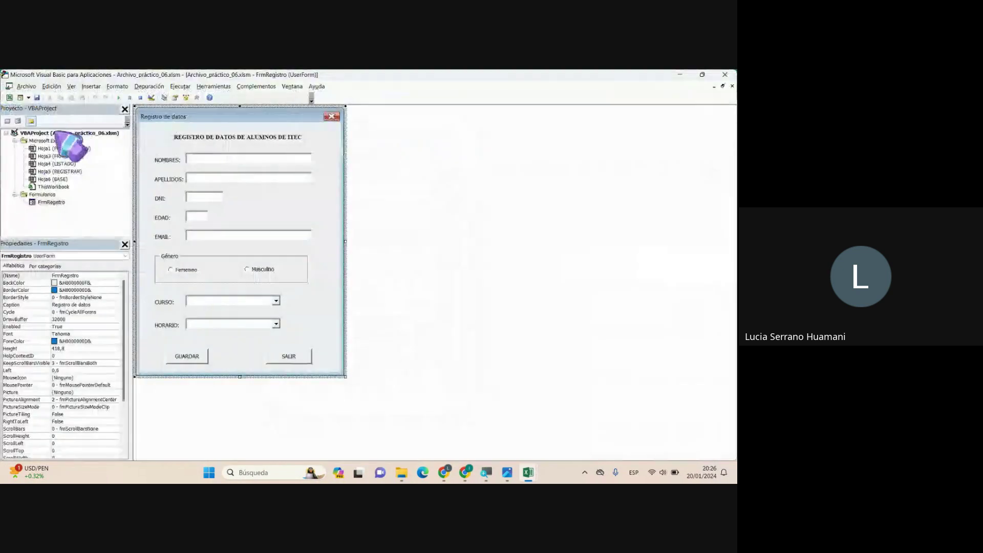
pyautogui.doubleClick(189, 356)
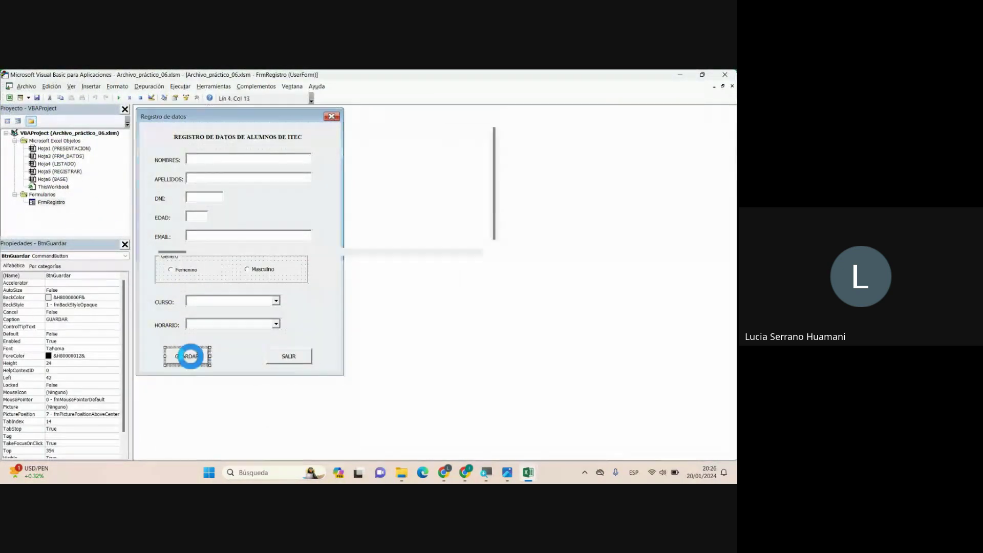
pyautogui.click(202, 144)
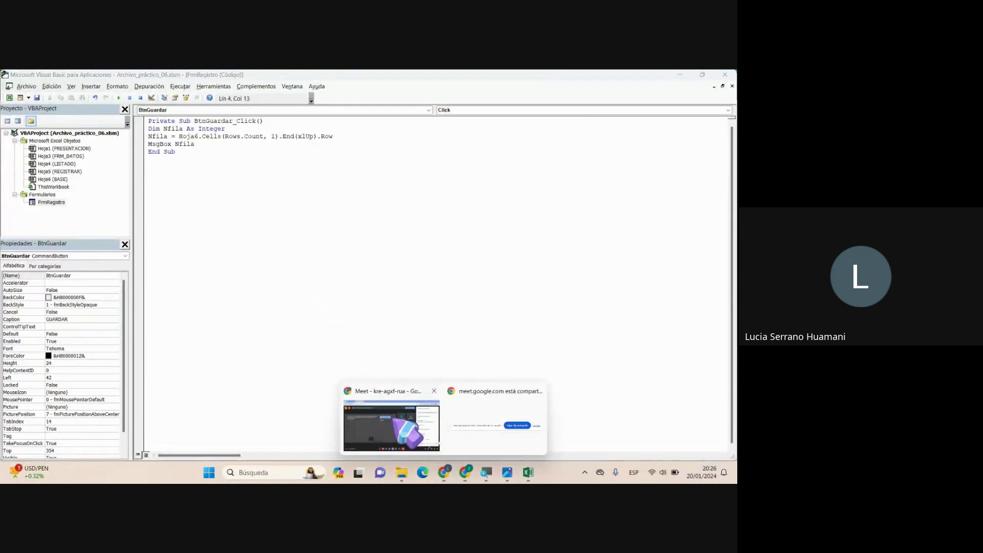
pyautogui.click(407, 432)
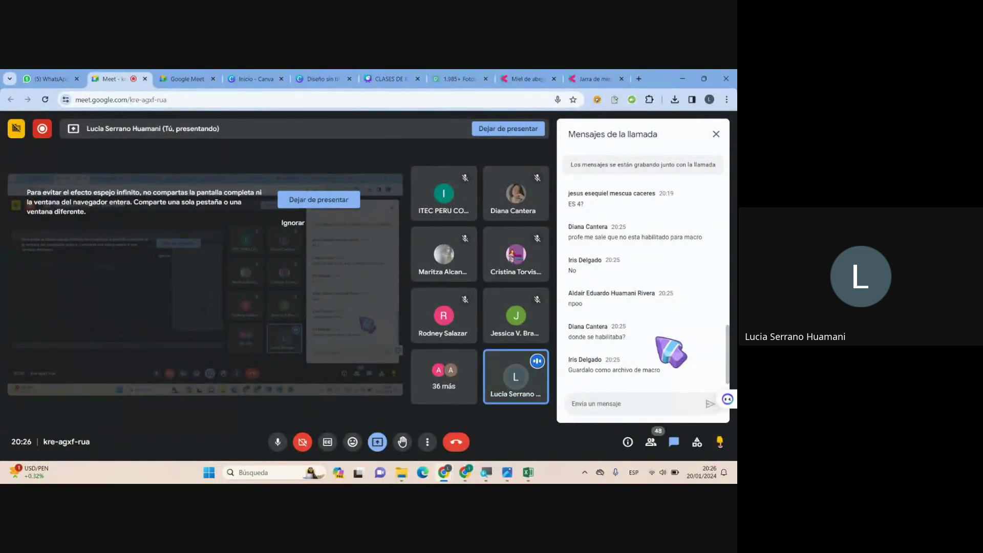
pyautogui.hotkey('alt', 'Tab')
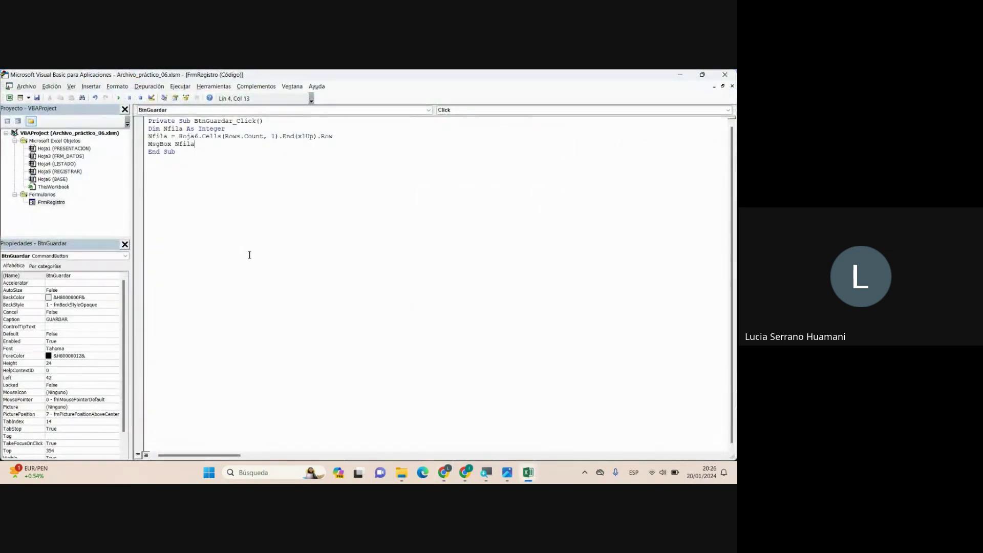
pyautogui.hotkey('alt', 'Tab')
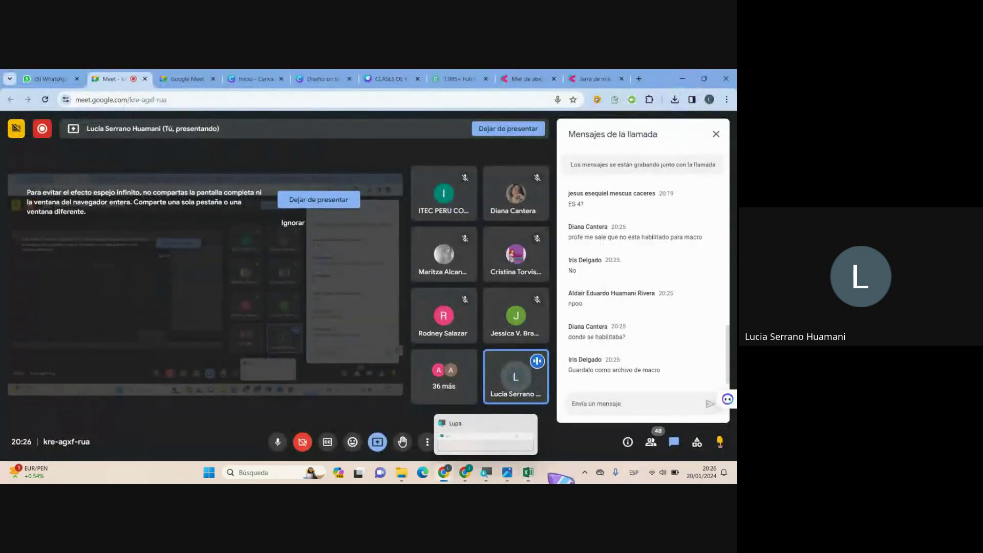
pyautogui.click(578, 430)
pyautogui.moveTo(527, 472)
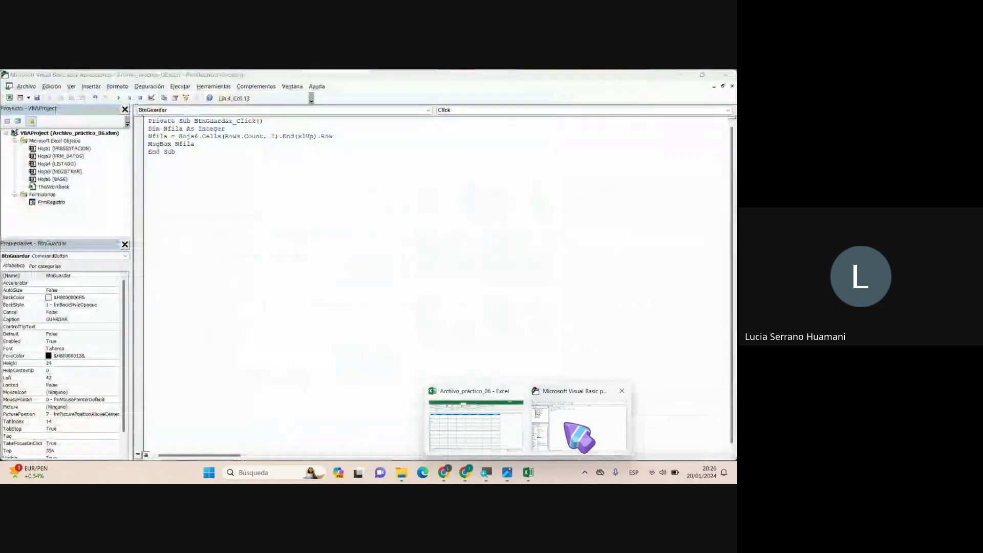
# - Bring the Archivo_práctico_06 workbook's BASE sheet to the front from the taskbar
pyautogui.click(481, 433)
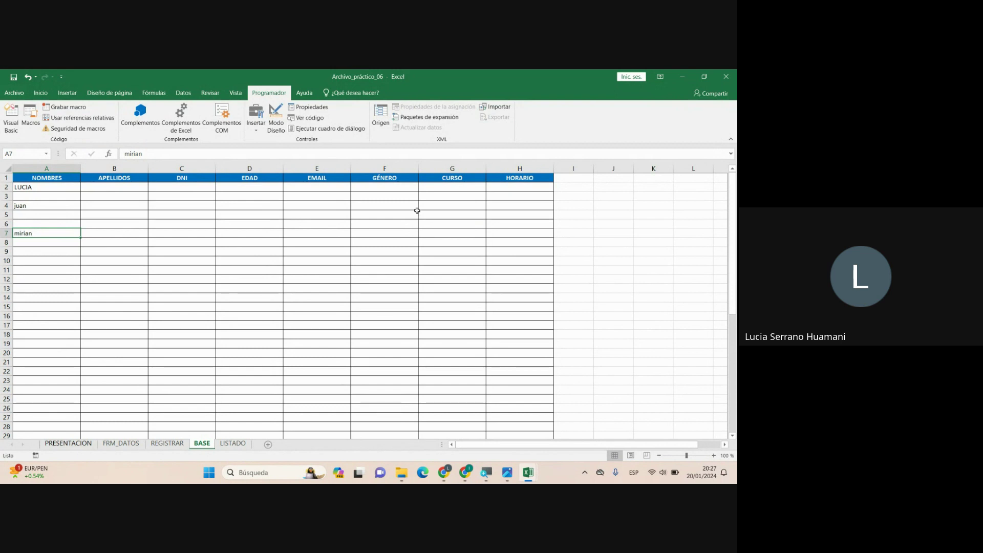
pyautogui.click(16, 93)
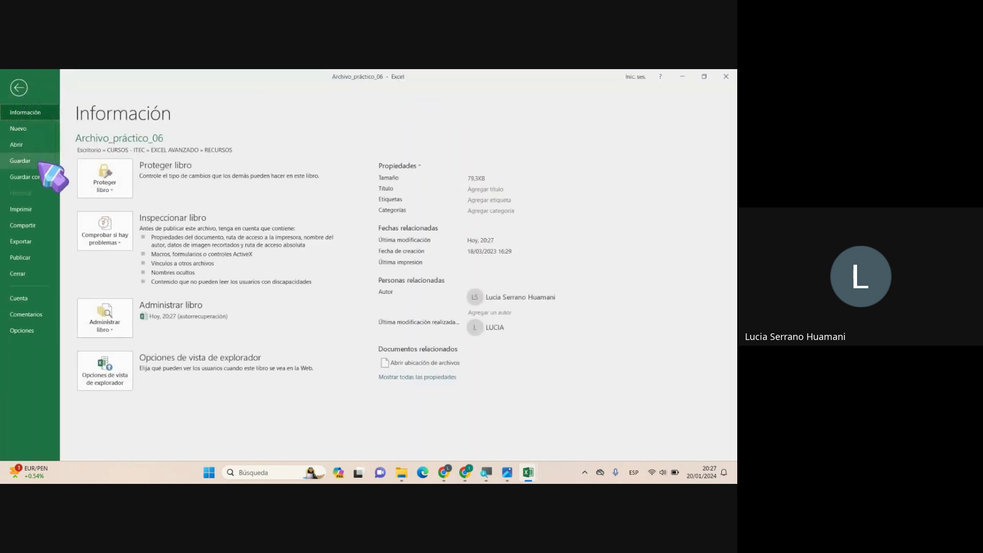
pyautogui.click(31, 177)
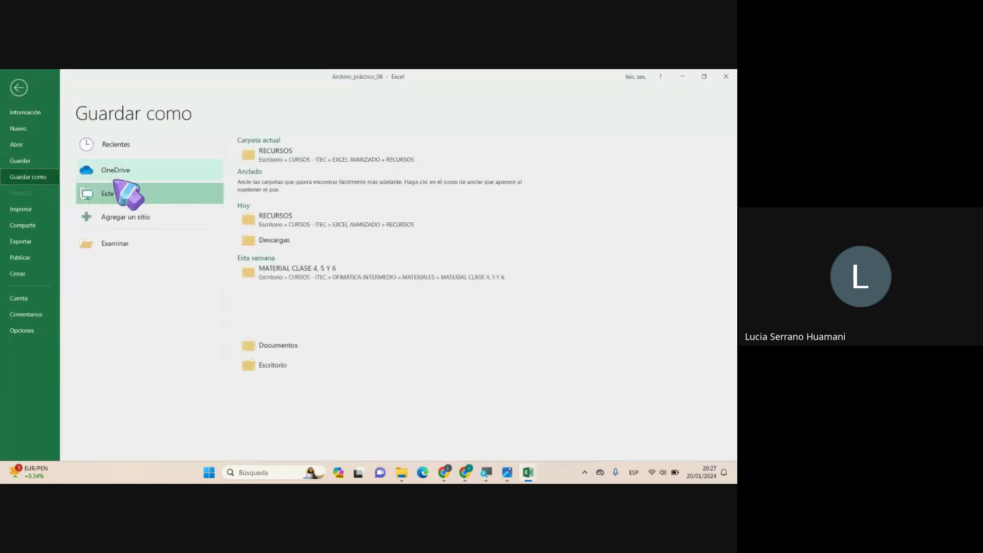
pyautogui.click(278, 156)
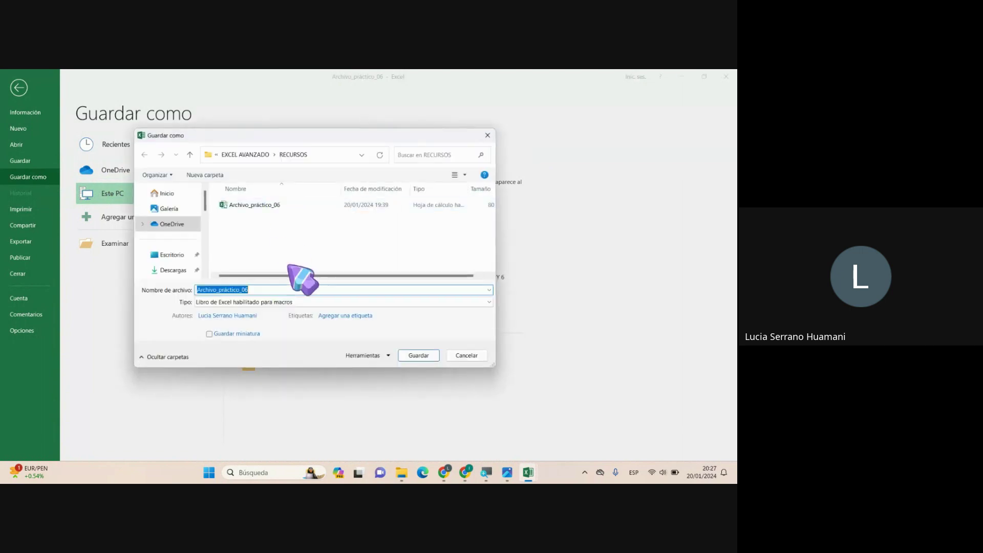
pyautogui.click(231, 302)
pyautogui.click(231, 302)
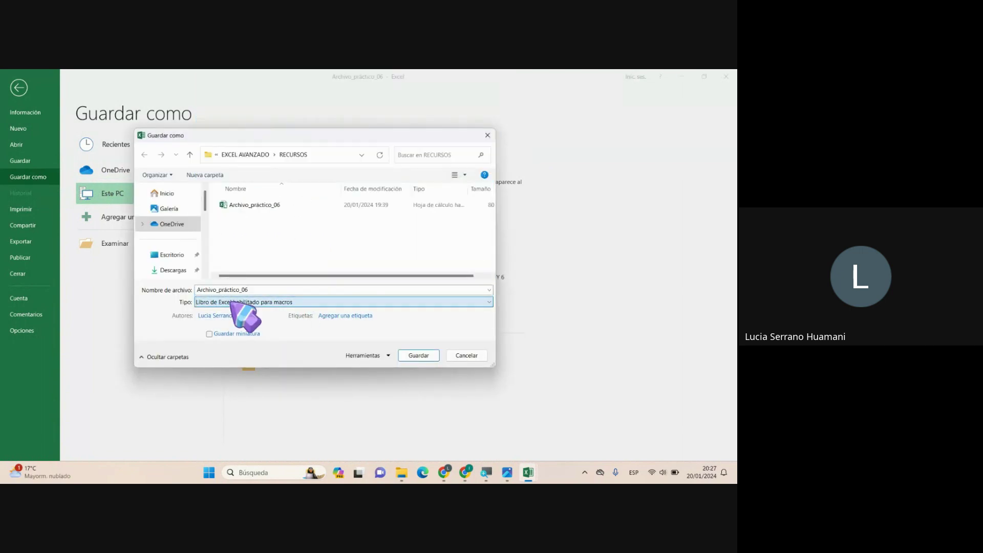
pyautogui.click(479, 358)
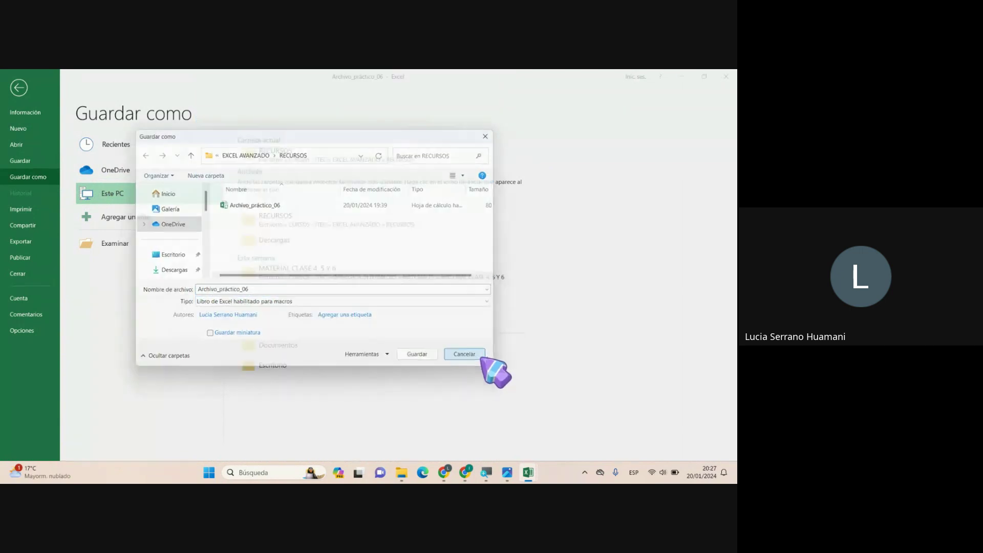
pyautogui.click(19, 87)
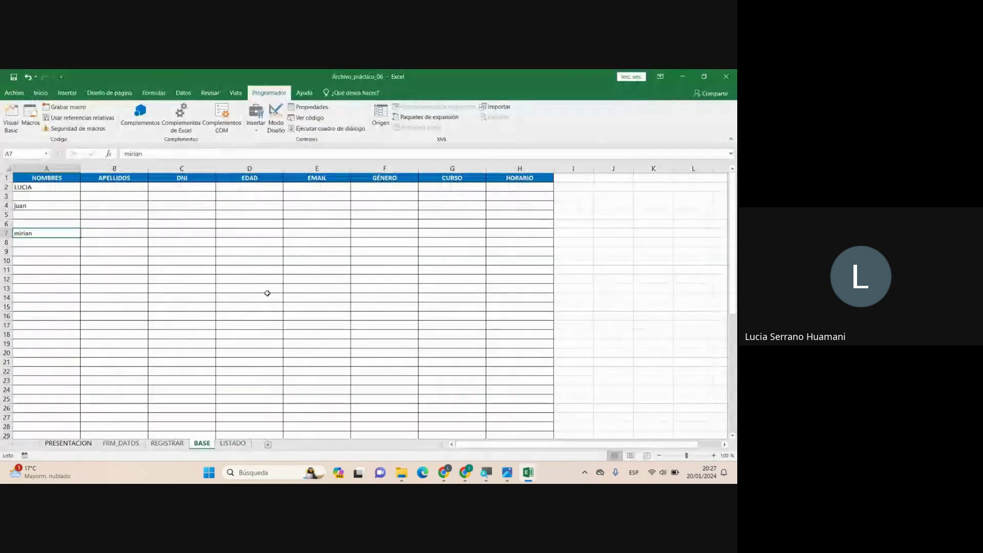
pyautogui.click(266, 290)
# - Replace the MsgBox Nfila test line in BtnGuardar_Click with Nfila = Nfila + 1
pyautogui.click(46, 204)
pyautogui.click(10, 118)
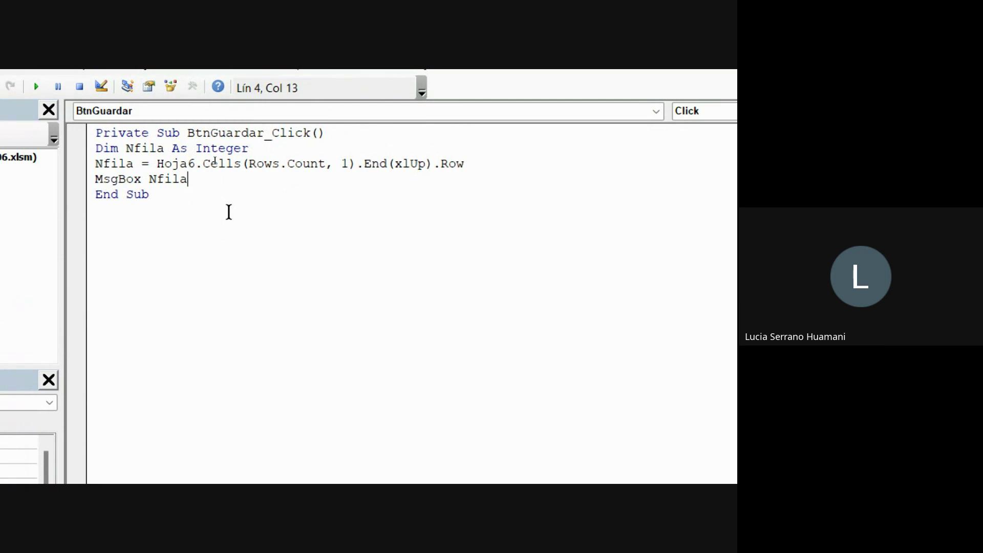
pyautogui.press('BackSpace')
pyautogui.press('BackSpace')
pyautogui.press('BackSpace')
pyautogui.press('BackSpace')
pyautogui.press('BackSpace')
pyautogui.press('BackSpace')
pyautogui.press('BackSpace')
pyautogui.press('BackSpace')
pyautogui.press('BackSpace')
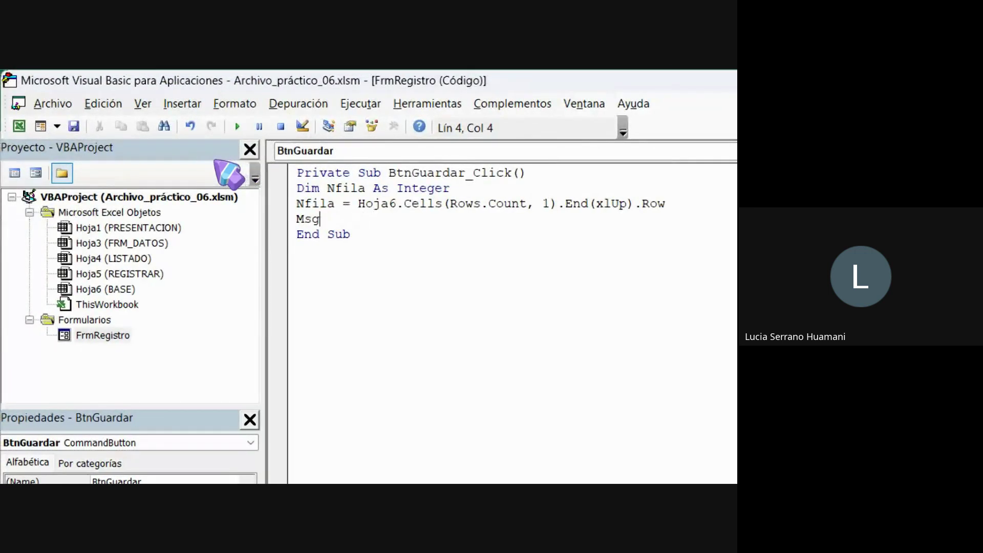
pyautogui.press('BackSpace')
pyautogui.press('BackSpace')
pyautogui.press('BackSpace')
pyautogui.write('N')
pyautogui.press('BackSpace')
pyautogui.write('Nfila')
pyautogui.write('=')
pyautogui.write('Nfn')
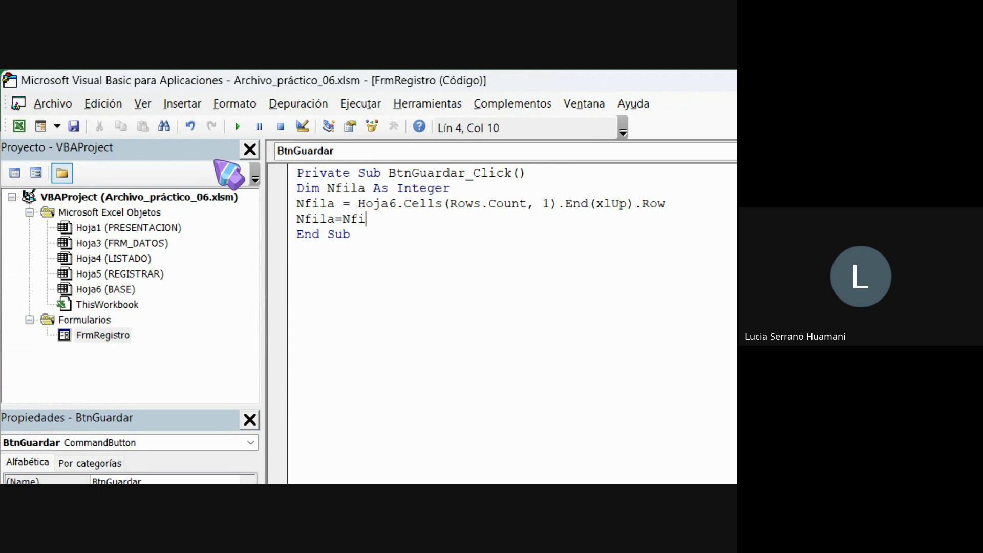
pyautogui.write('la + ')
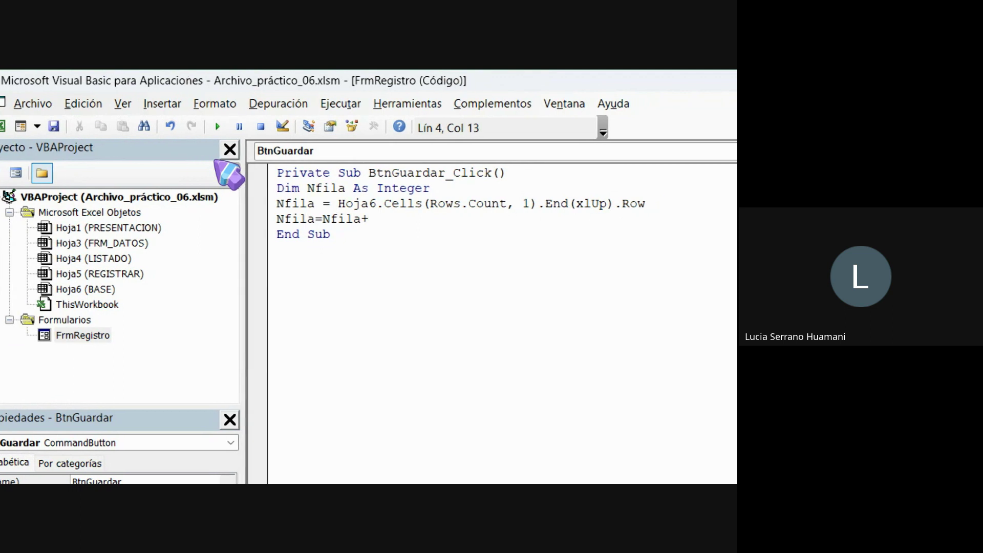
pyautogui.write('1')
pyautogui.press('Return')
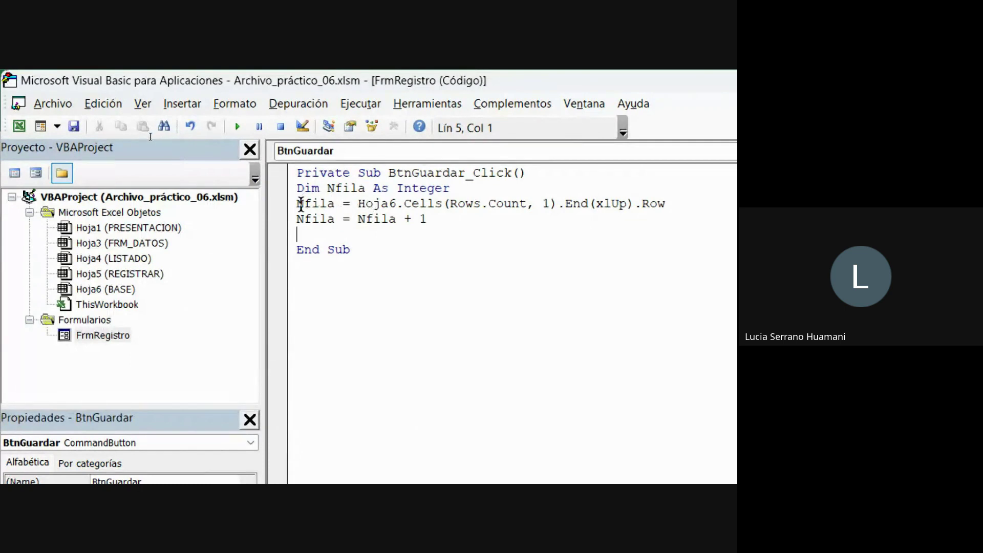
# - Review the Nfila references on the last-row and increment lines, then add a blank line before End Sub
pyautogui.moveTo(296, 205); pyautogui.dragTo(333, 201)
pyautogui.moveTo(335, 203); pyautogui.dragTo(297, 203)
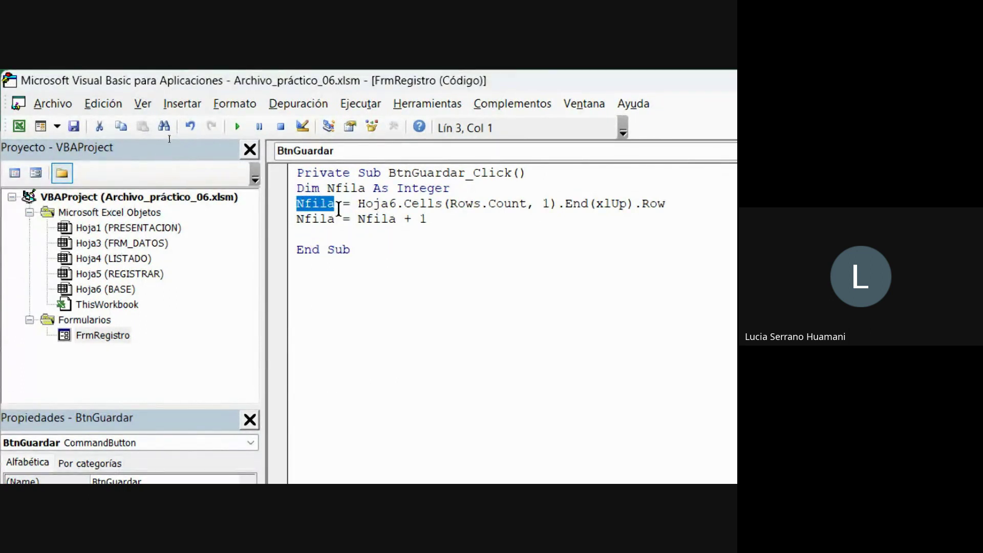
pyautogui.moveTo(335, 219); pyautogui.dragTo(296, 218)
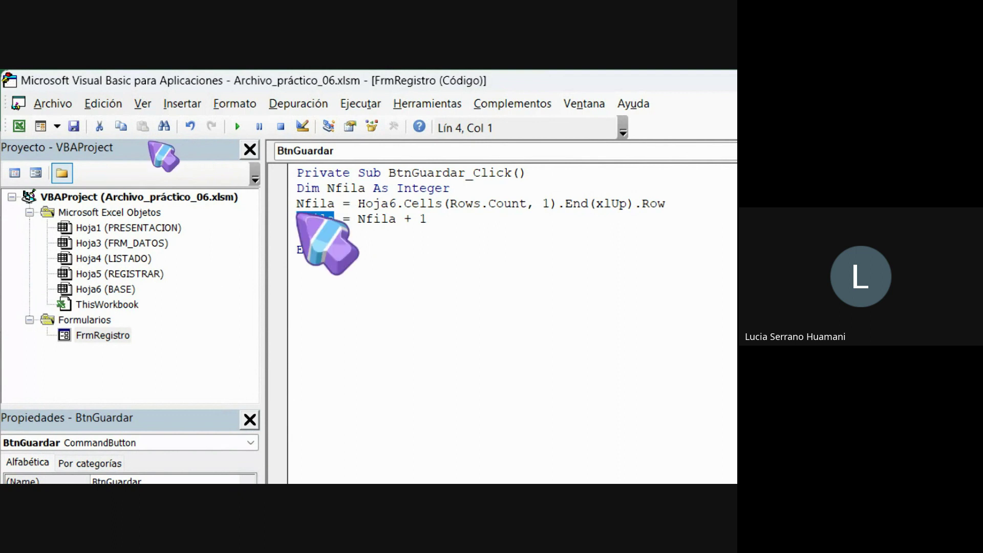
pyautogui.moveTo(357, 219); pyautogui.dragTo(429, 219)
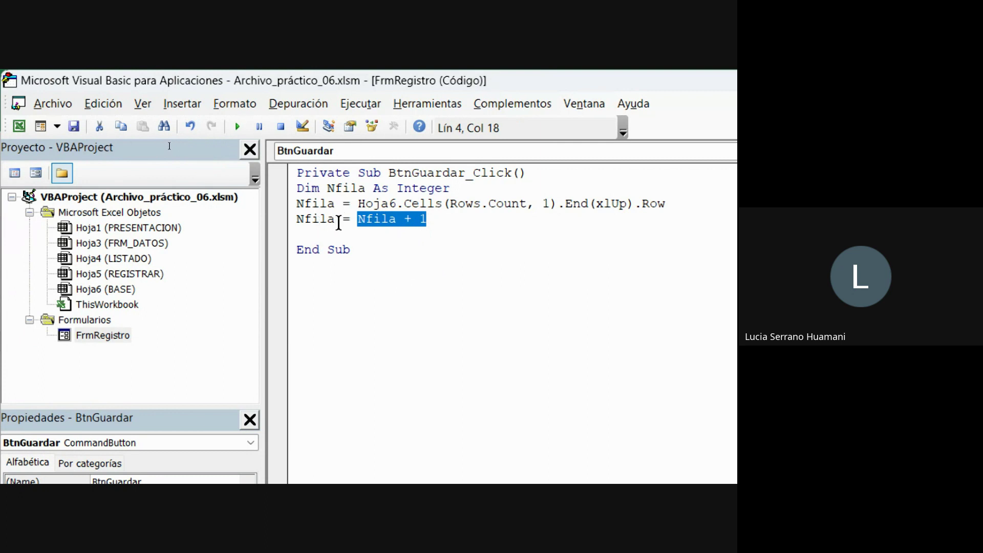
pyautogui.moveTo(340, 218); pyautogui.dragTo(297, 219)
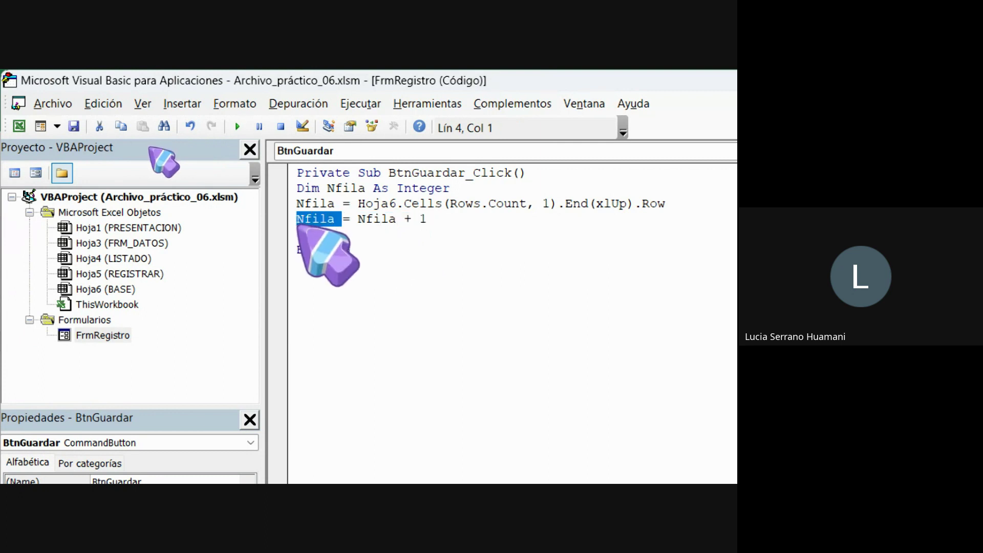
pyautogui.click(306, 234)
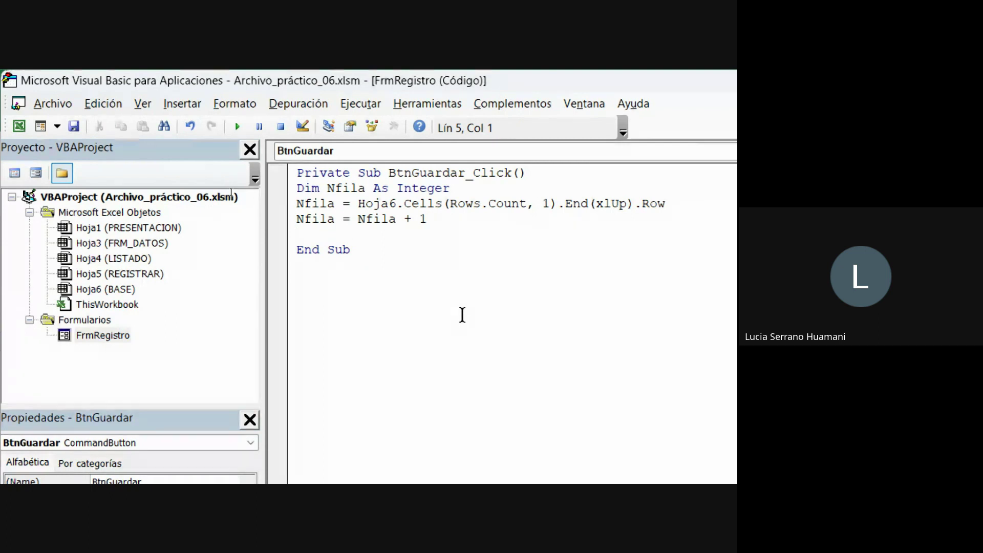
pyautogui.click(297, 203)
pyautogui.moveTo(296, 203); pyautogui.dragTo(335, 203)
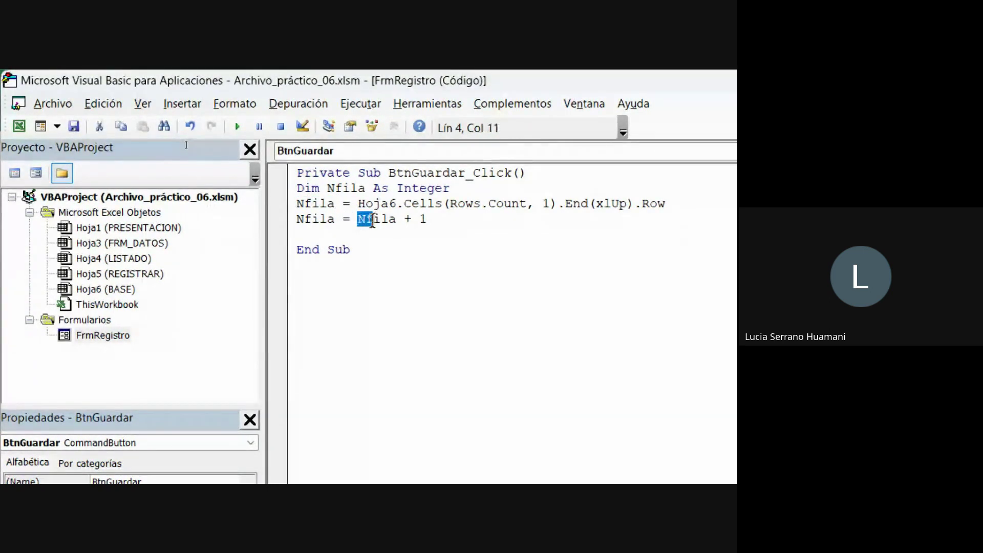
pyautogui.moveTo(359, 219); pyautogui.dragTo(430, 219)
pyautogui.click(414, 219)
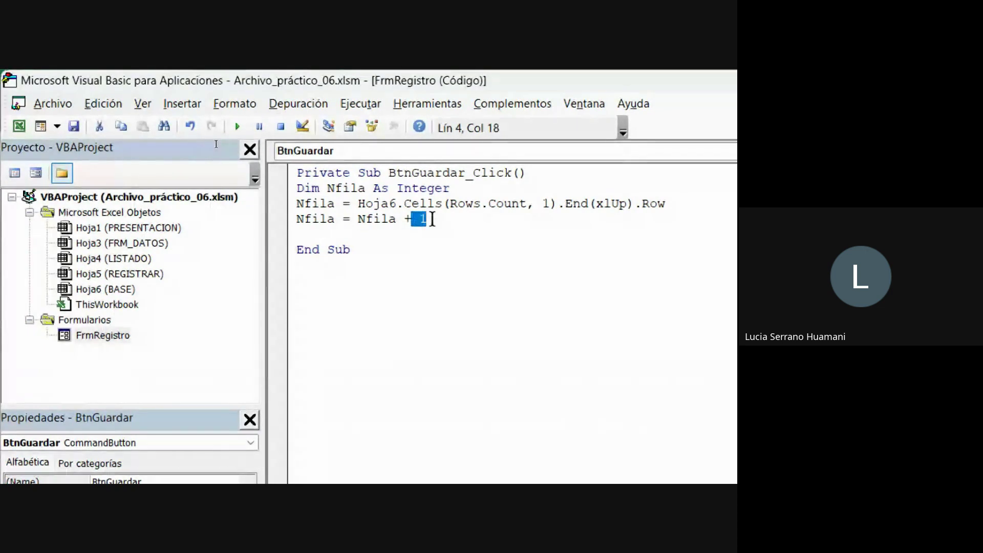
pyautogui.moveTo(334, 219); pyautogui.dragTo(297, 222)
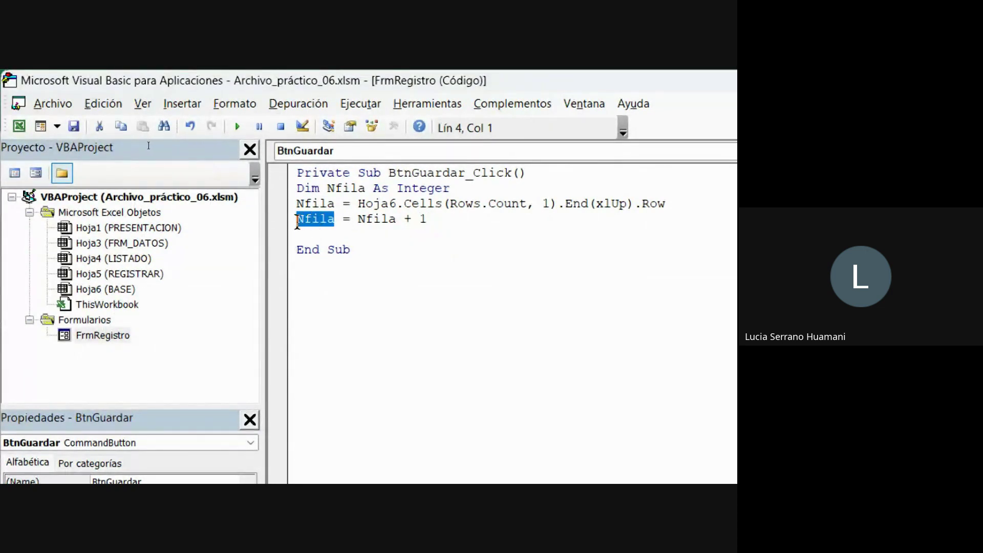
pyautogui.click(323, 237)
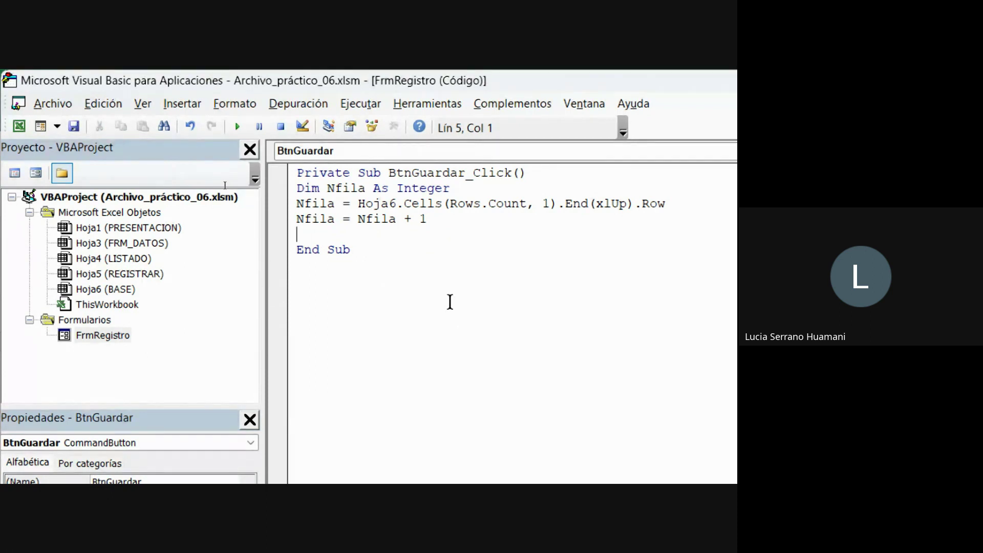
pyautogui.press('Return')
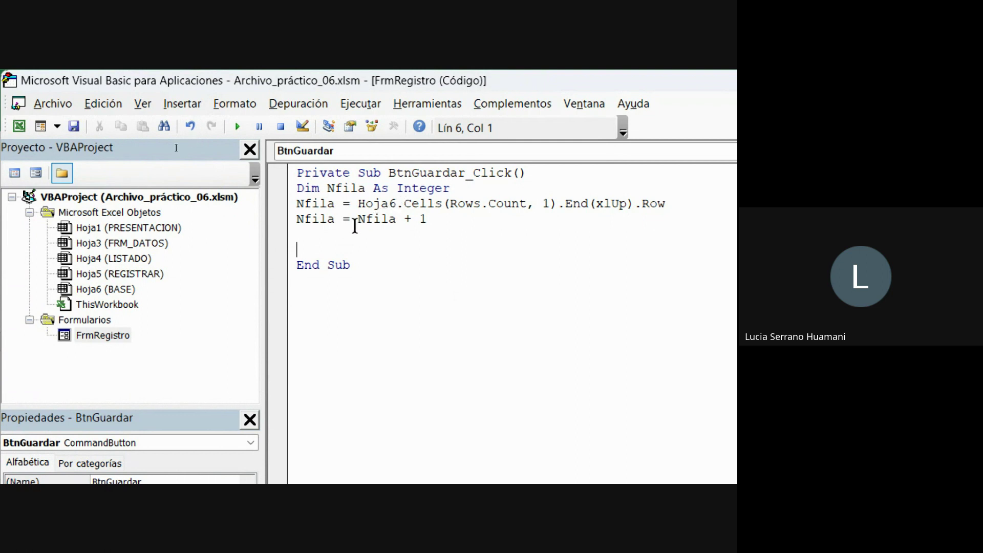
# - Compare FrmRegistro's NOMBRES box with the BASE table columns NOMBRES, APELLIDOS, DNI, EDAD and EMAIL
pyautogui.doubleClick(102, 335)
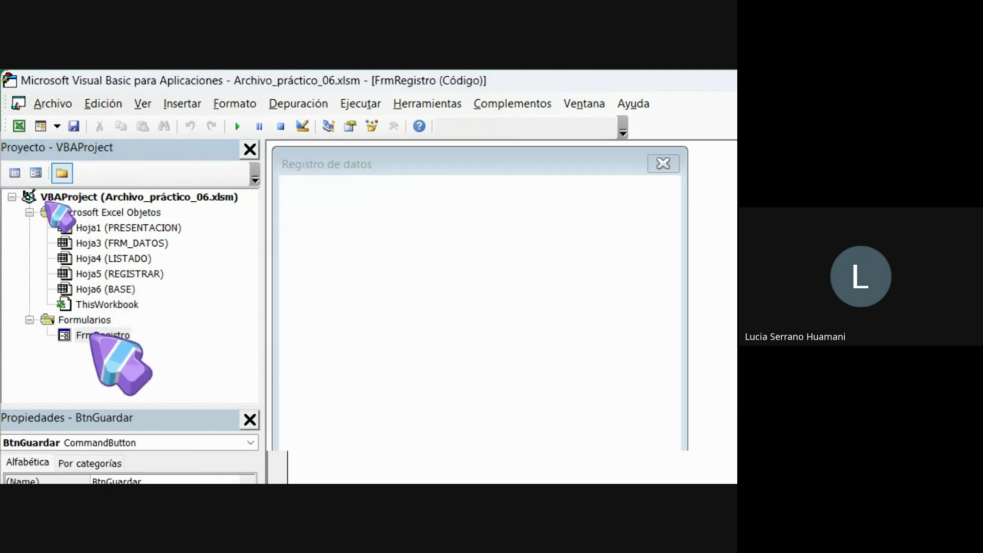
pyautogui.click(440, 256)
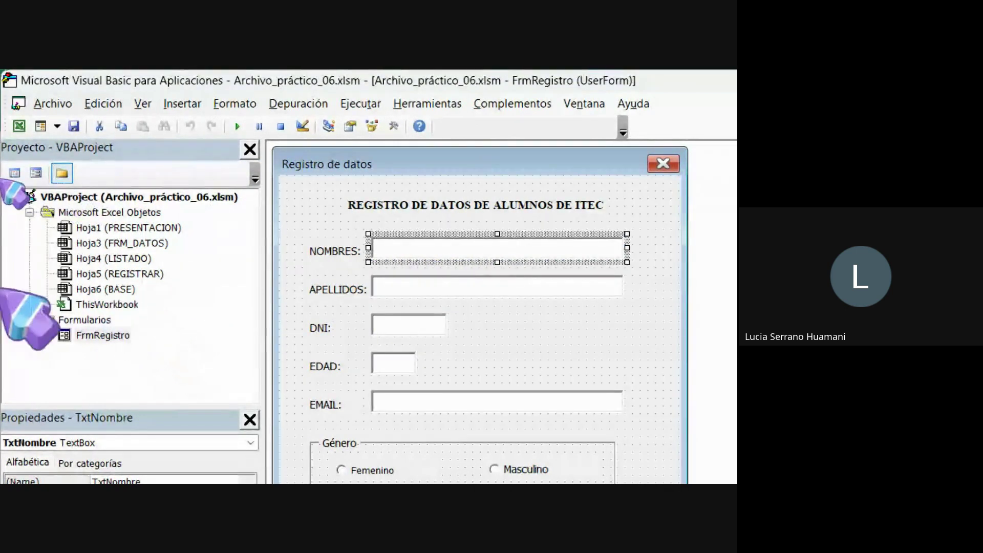
pyautogui.click(19, 126)
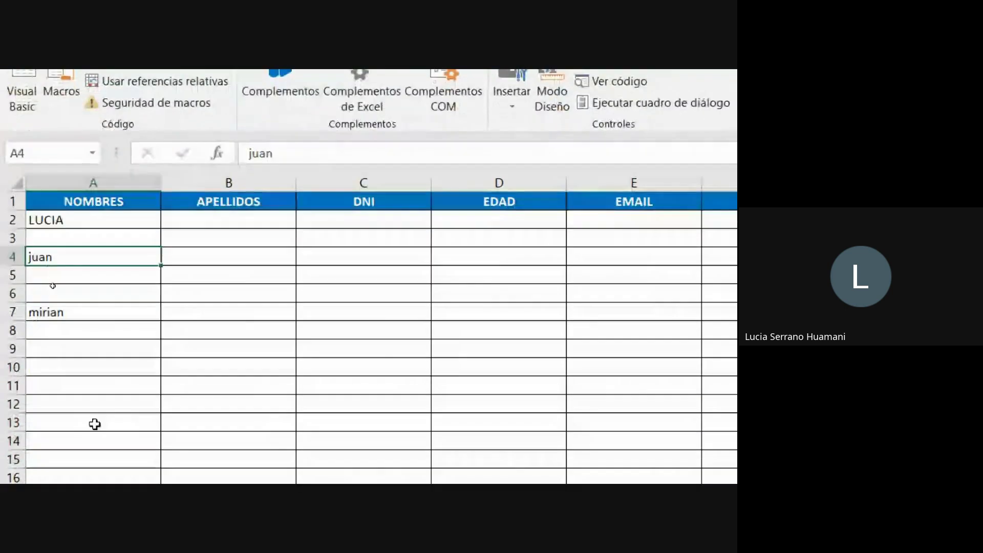
pyautogui.click(98, 177)
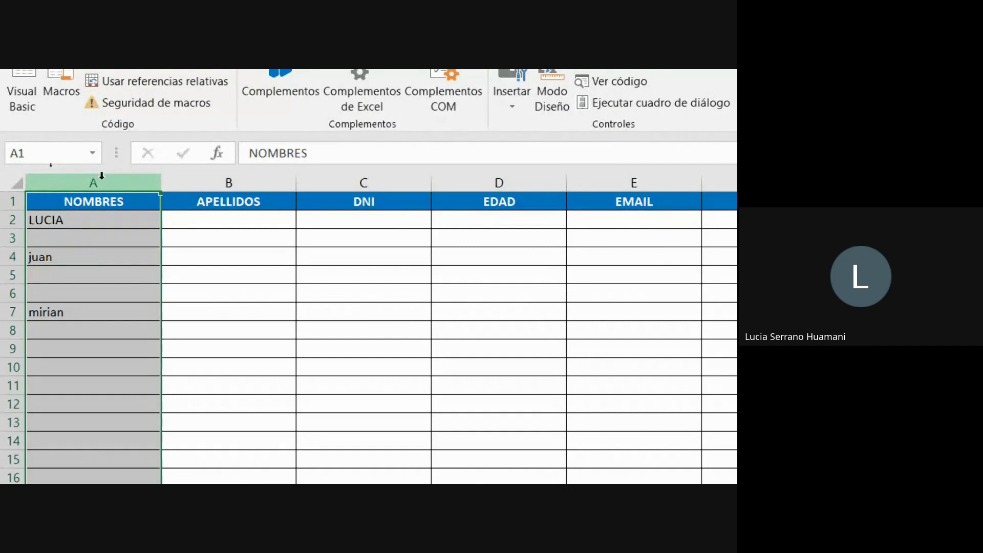
pyautogui.click(154, 296)
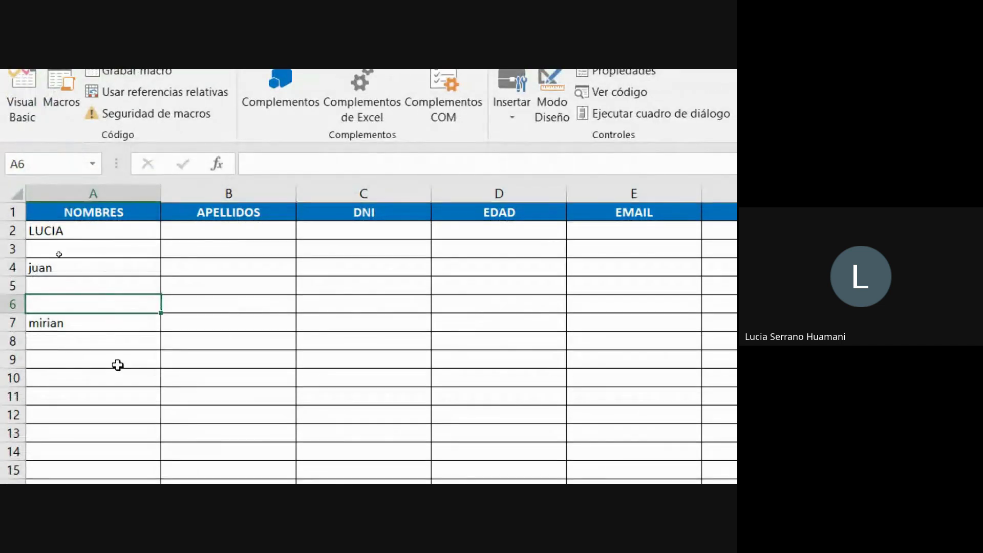
pyautogui.click(125, 193)
pyautogui.click(202, 193)
pyautogui.click(316, 193)
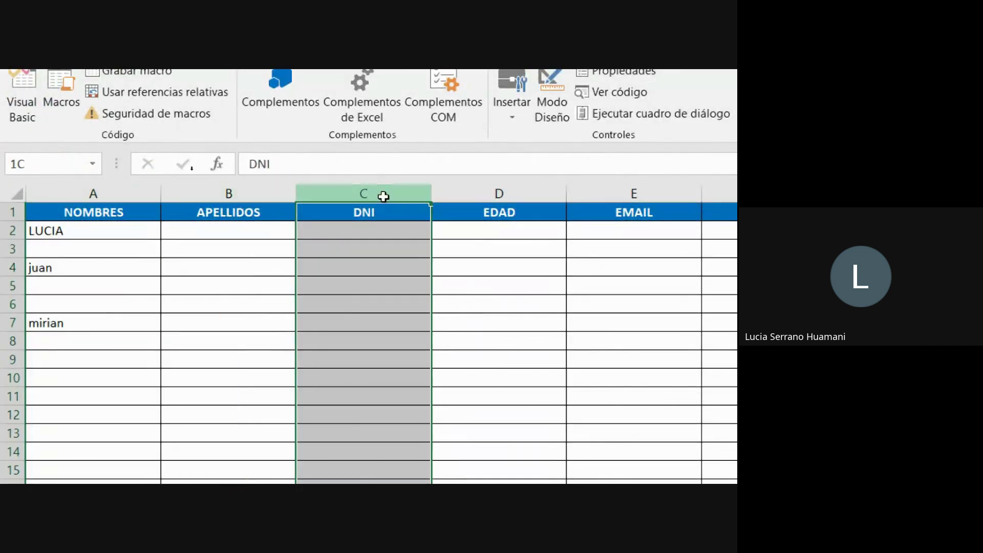
pyautogui.click(500, 193)
pyautogui.click(643, 195)
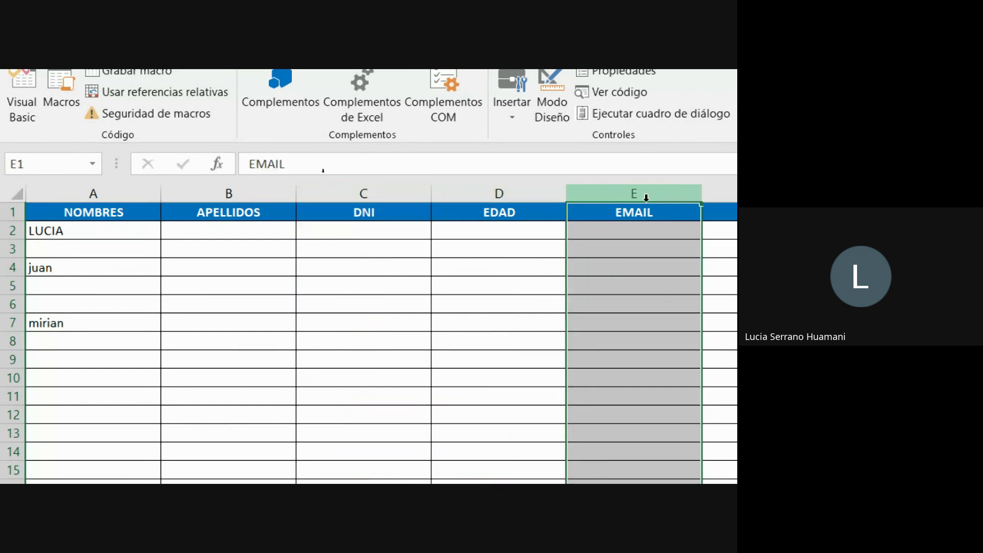
pyautogui.click(110, 194)
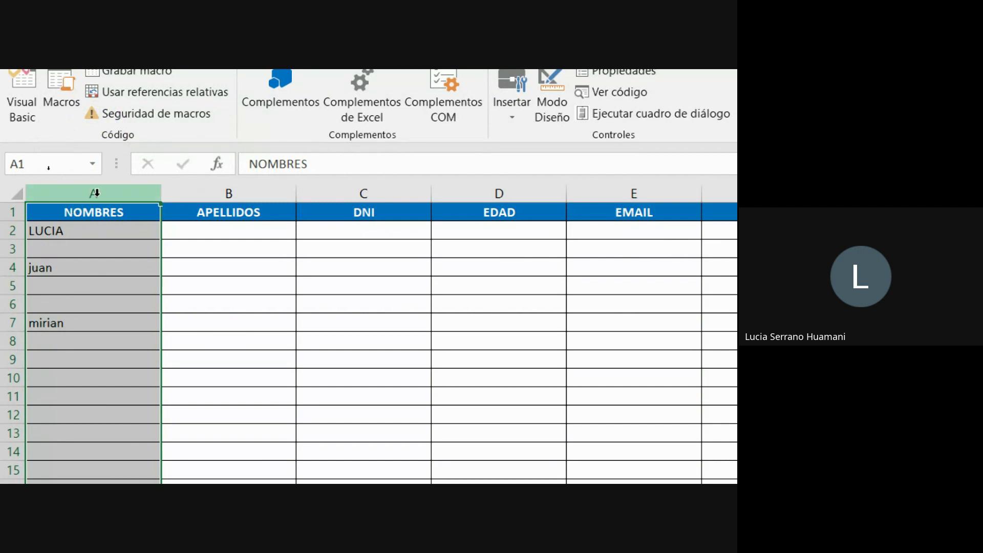
pyautogui.click(224, 190)
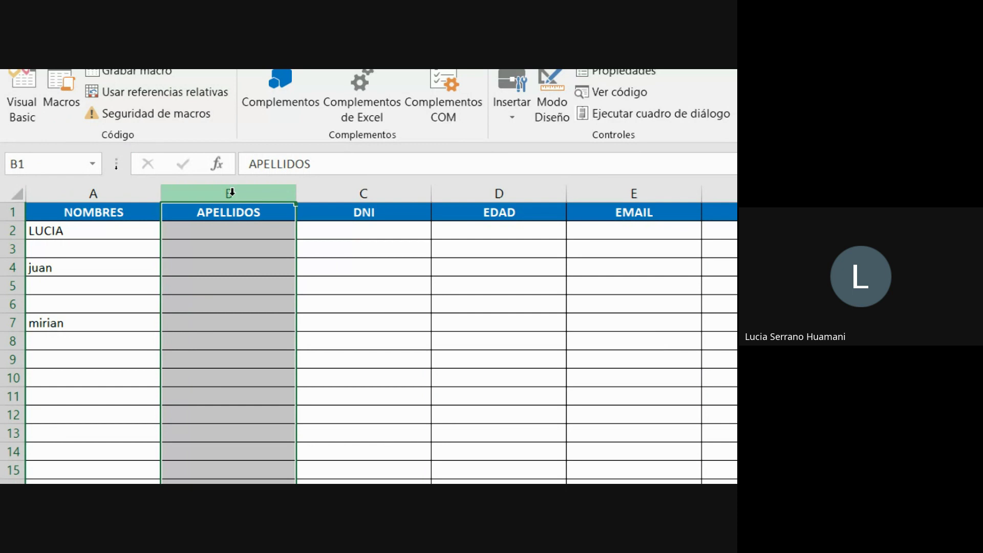
# - Delete the sample names in A2:A8 on BASE and go back to the Visual Basic editor
pyautogui.click(5, 230)
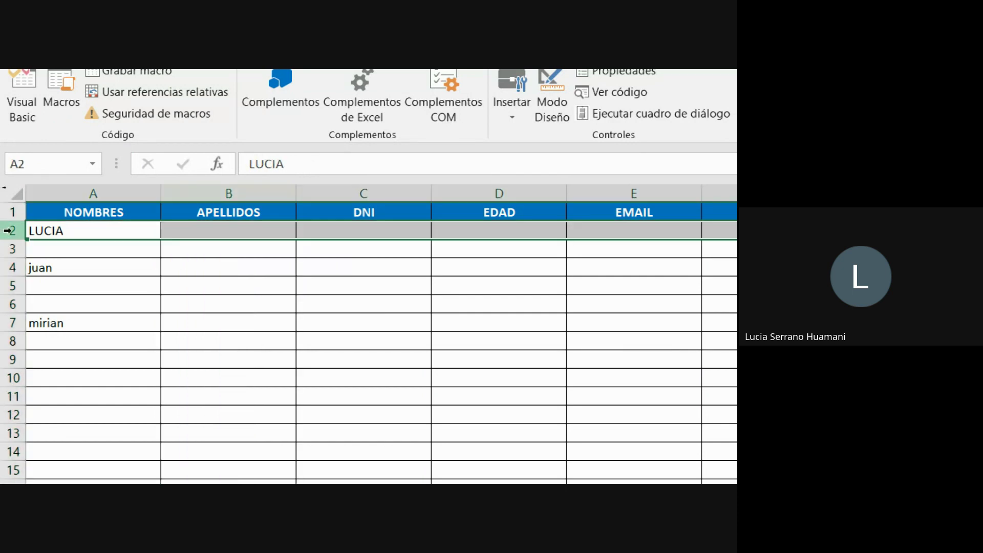
pyautogui.click(13, 248)
pyautogui.click(21, 267)
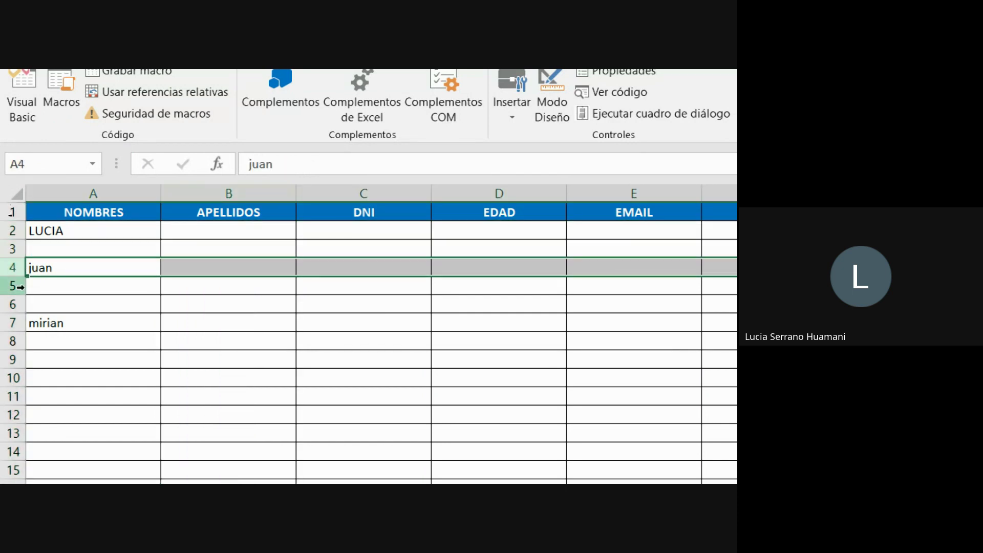
pyautogui.moveTo(34, 230); pyautogui.dragTo(61, 335)
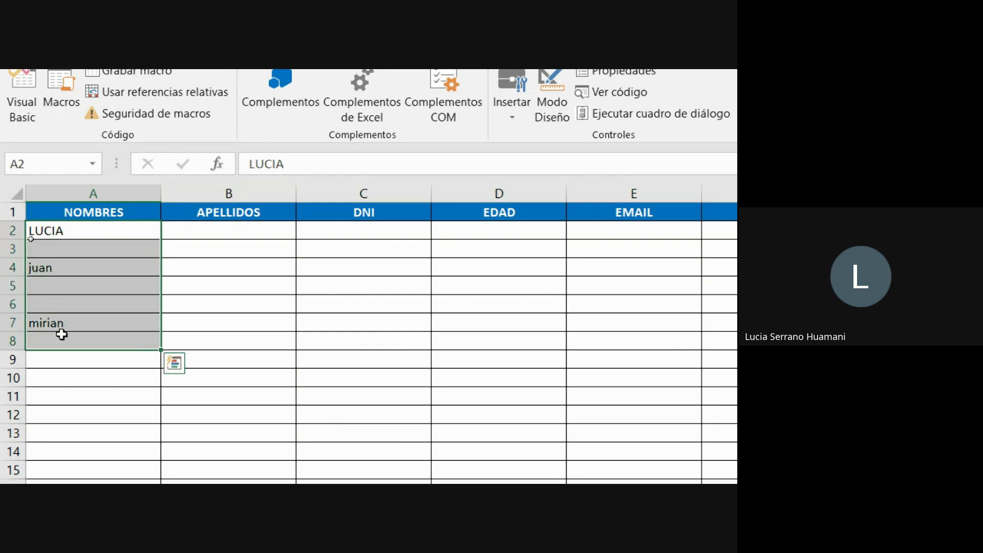
pyautogui.press('Delete')
pyautogui.click(136, 361)
pyautogui.click(151, 231)
pyautogui.click(171, 241)
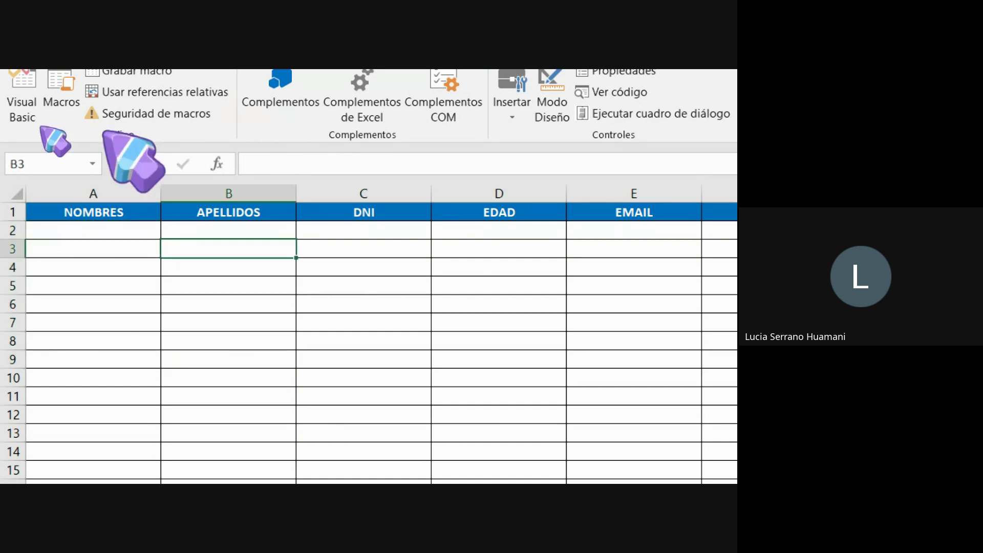
pyautogui.click(15, 144)
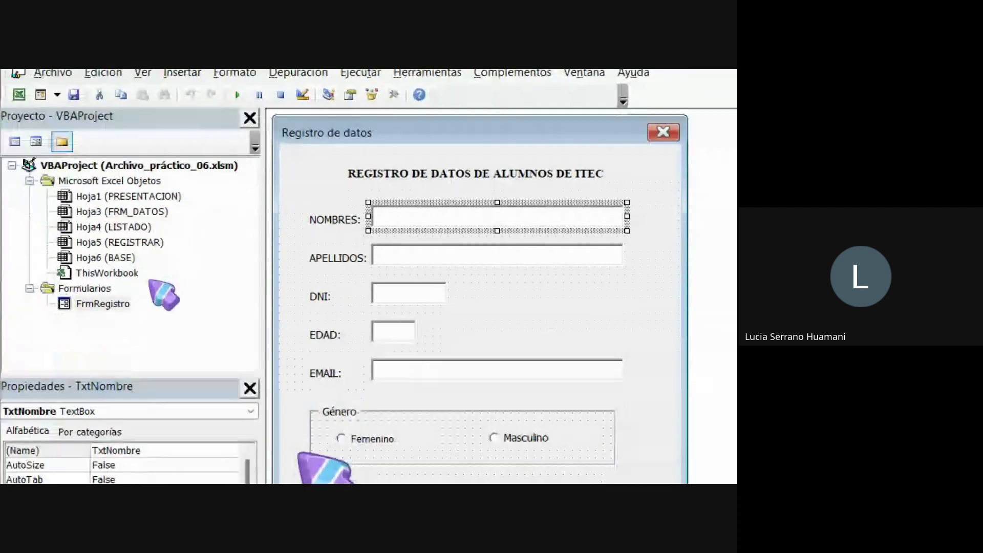
# - Start a new BtnGuardar_Click line with Hoja6.Cells(Nfila, taking Cells from IntelliSense
pyautogui.doubleClick(399, 443)
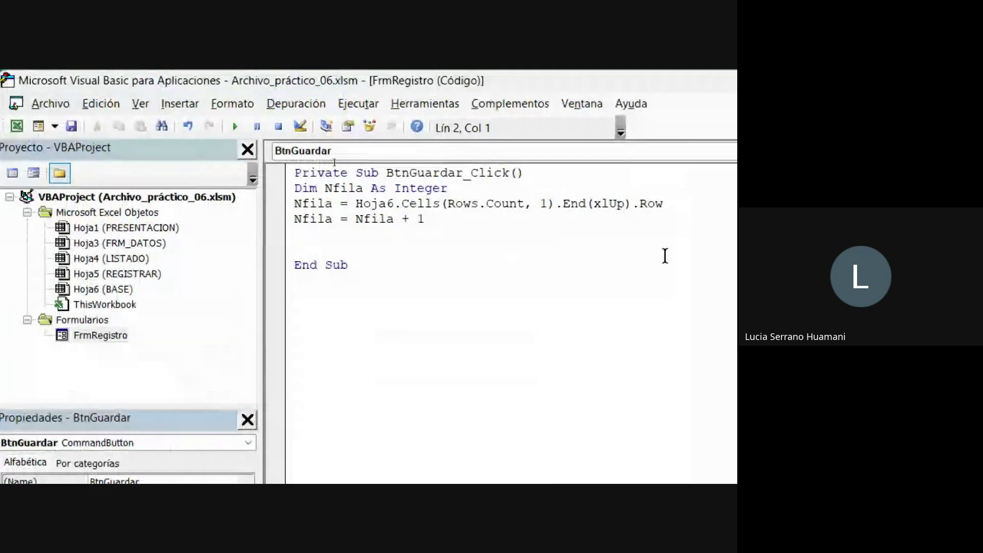
pyautogui.click(354, 235)
pyautogui.click(358, 251)
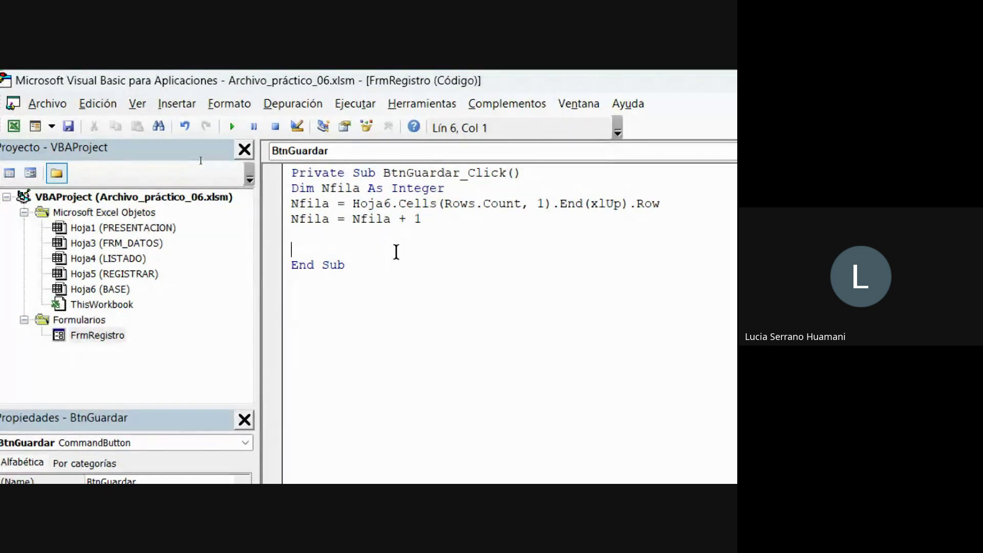
pyautogui.write('h')
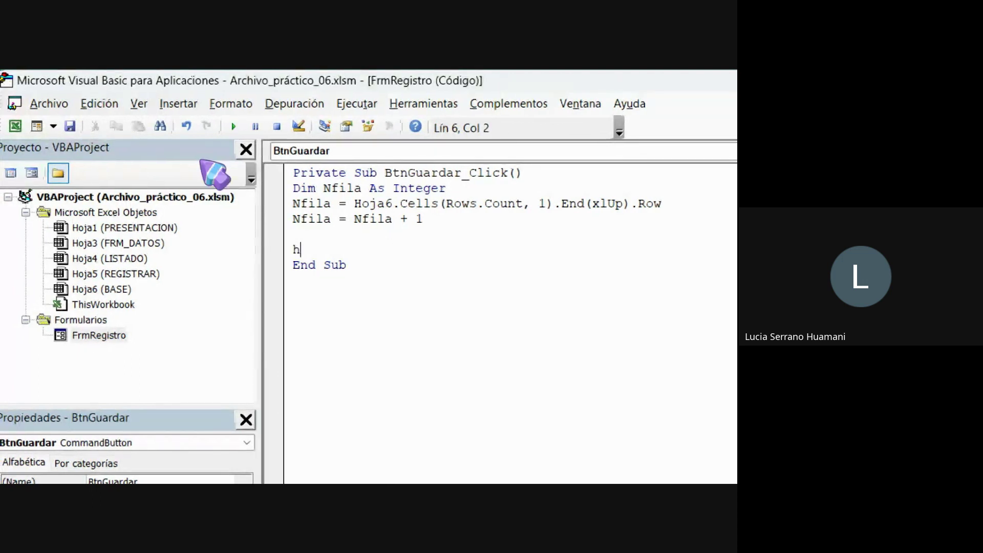
pyautogui.write('oja6')
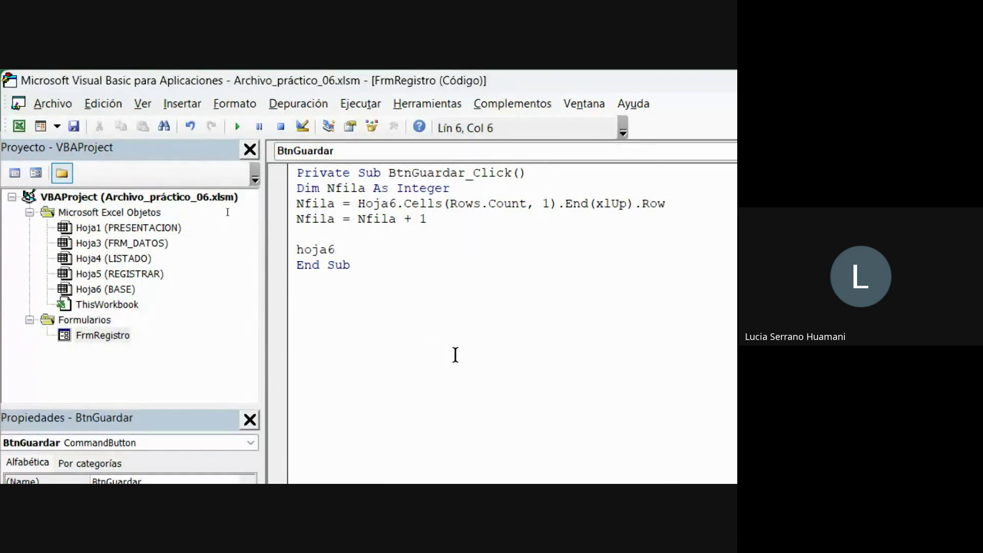
pyautogui.write('.')
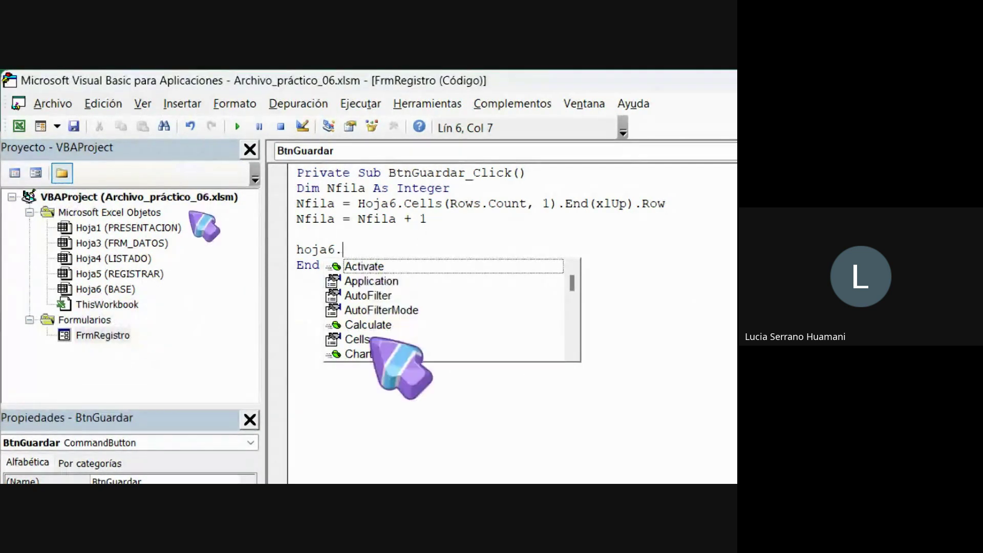
pyautogui.write('ce')
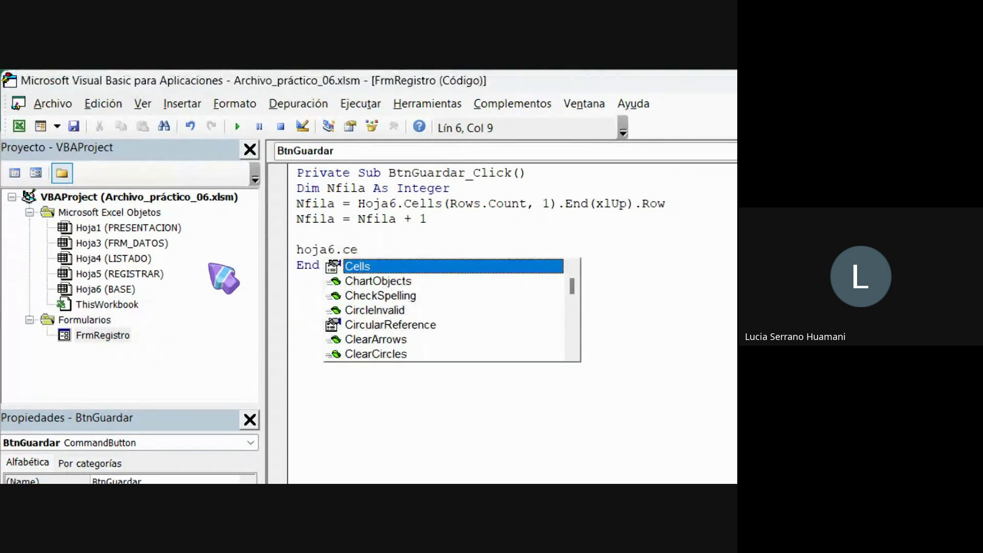
pyautogui.press('Tab')
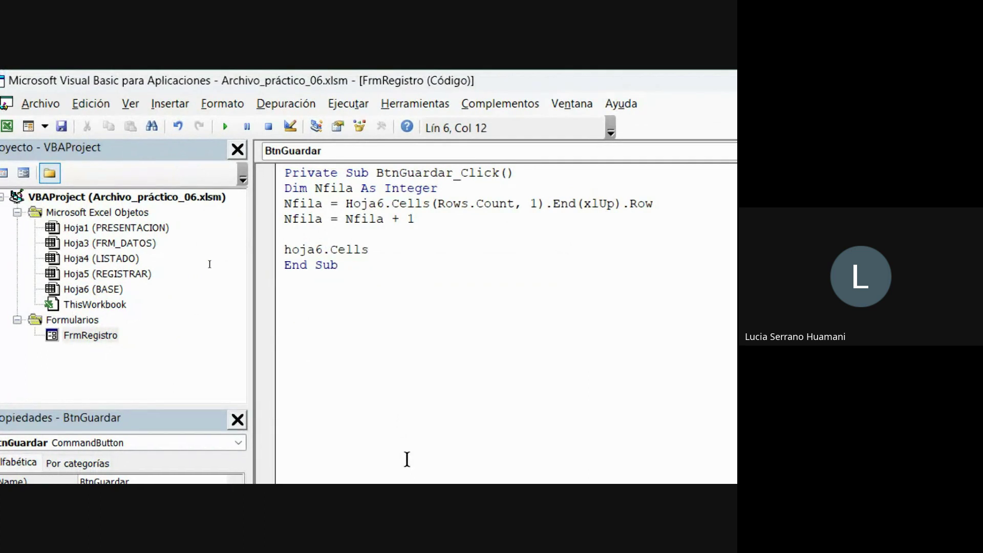
pyautogui.write('(')
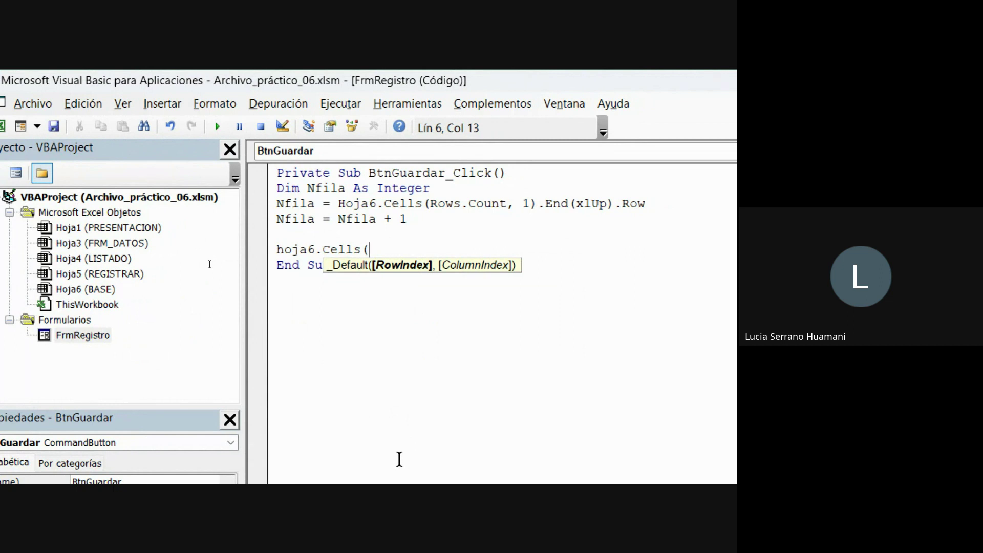
pyautogui.write('N')
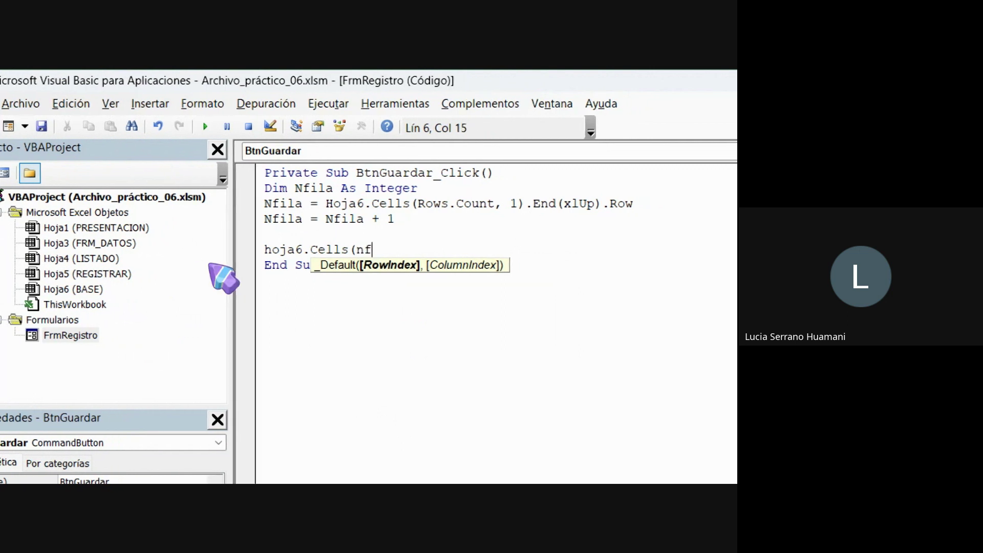
pyautogui.write('fi')
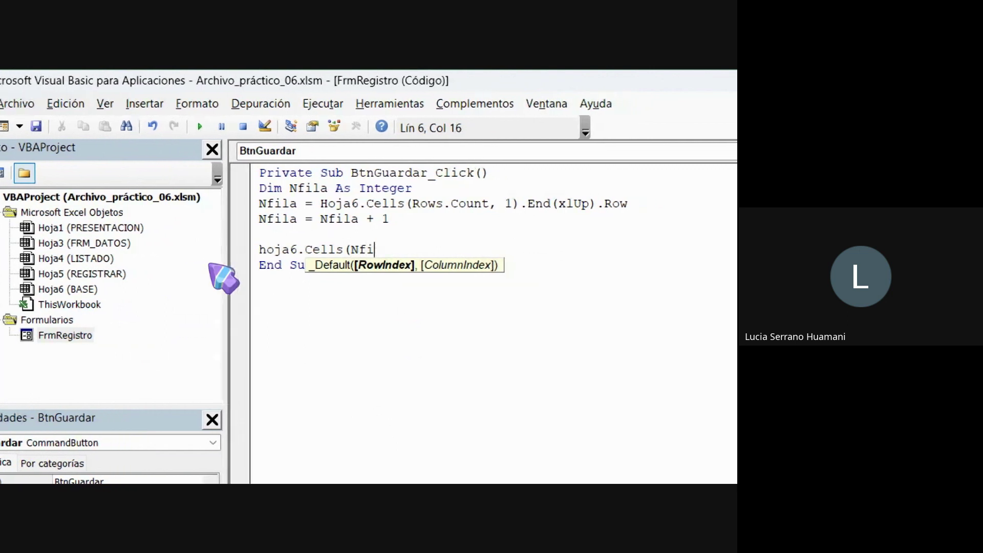
pyautogui.write('la')
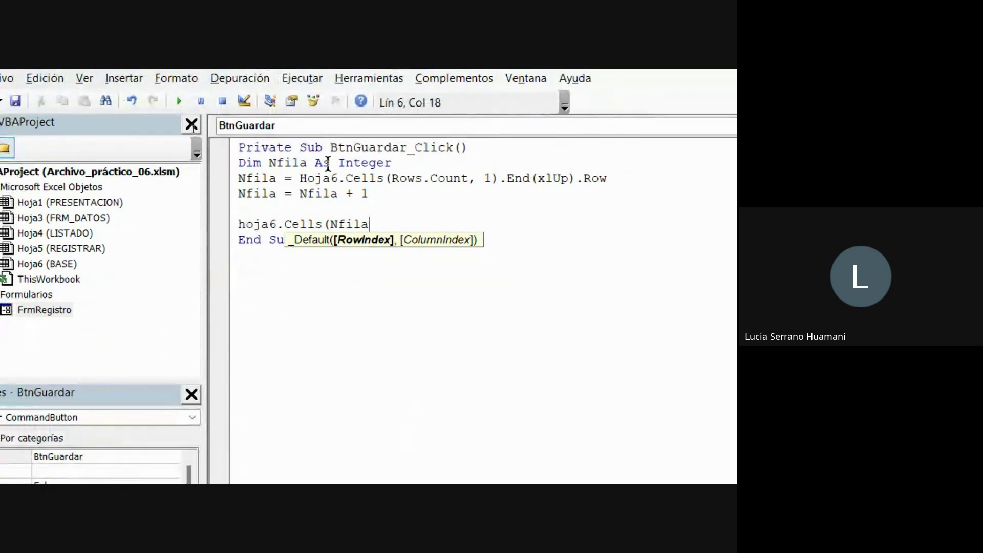
pyautogui.click(255, 194)
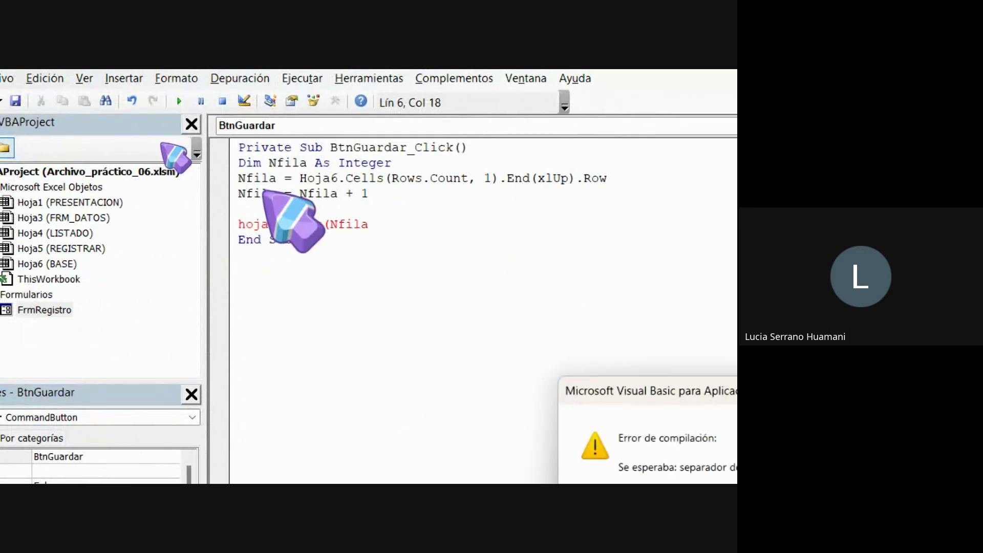
# - Dismiss the compile error and complete the line as Hoja6.Cells(Nfila, 1) = TxtNombre.tex
pyautogui.click(803, 391)
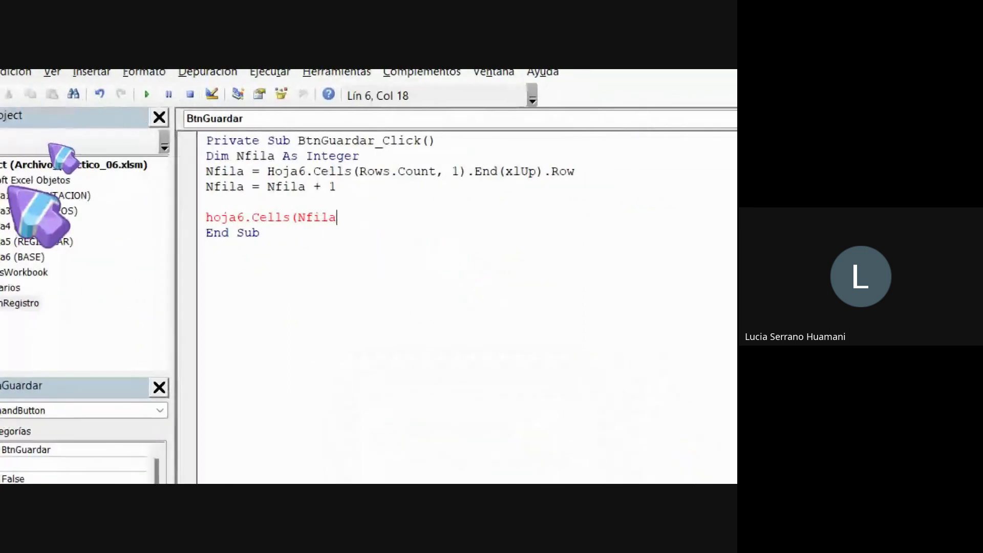
pyautogui.write(',')
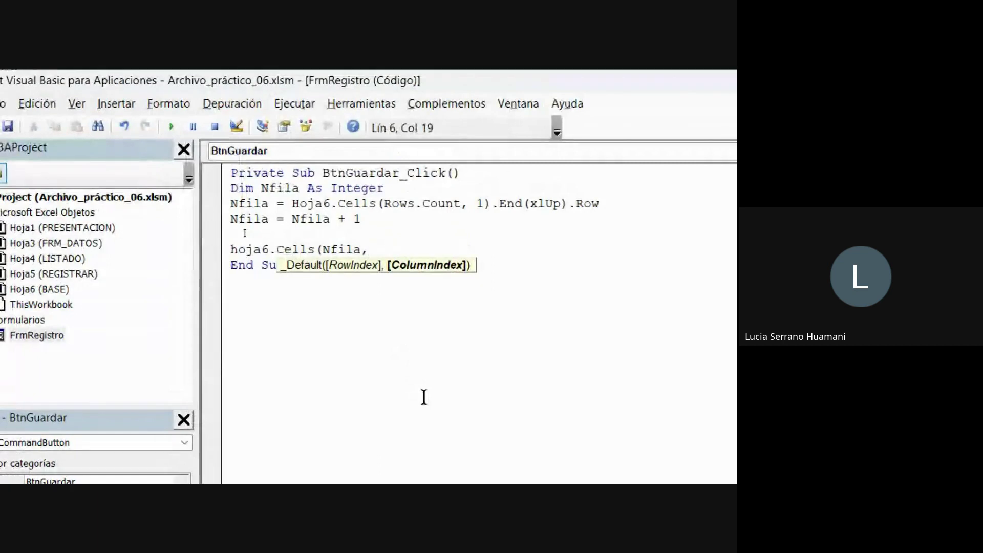
pyautogui.write('1')
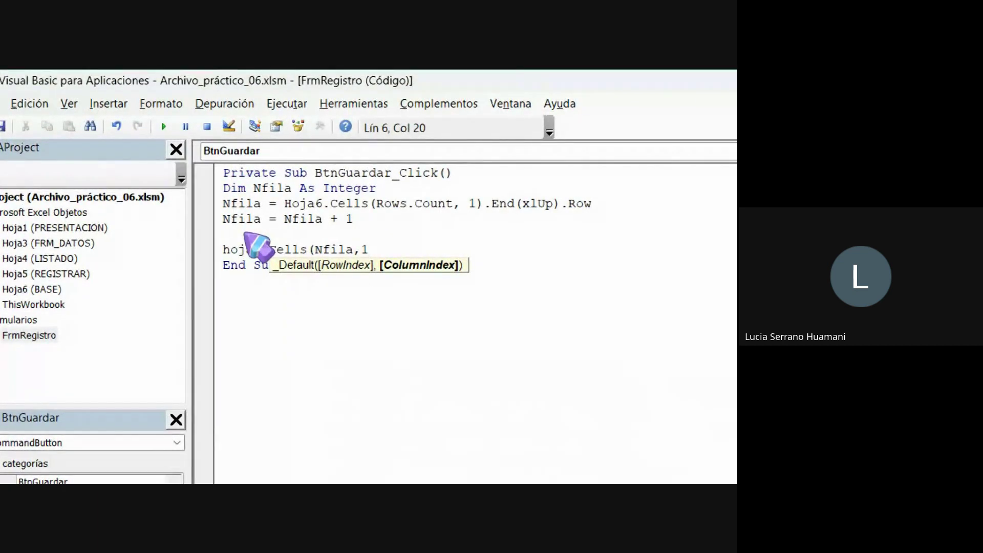
pyautogui.write('=')
pyautogui.press('BackSpace')
pyautogui.write(')')
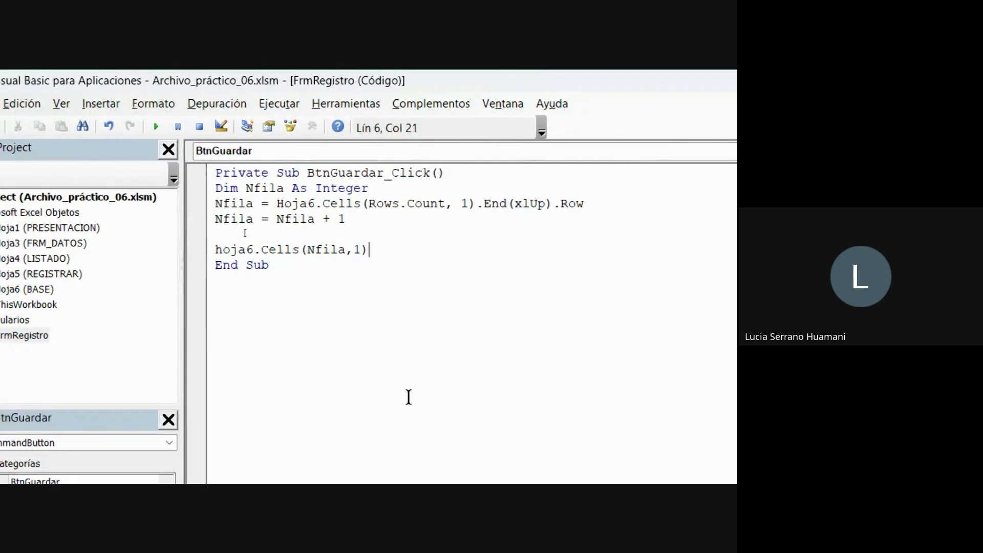
pyautogui.write('=')
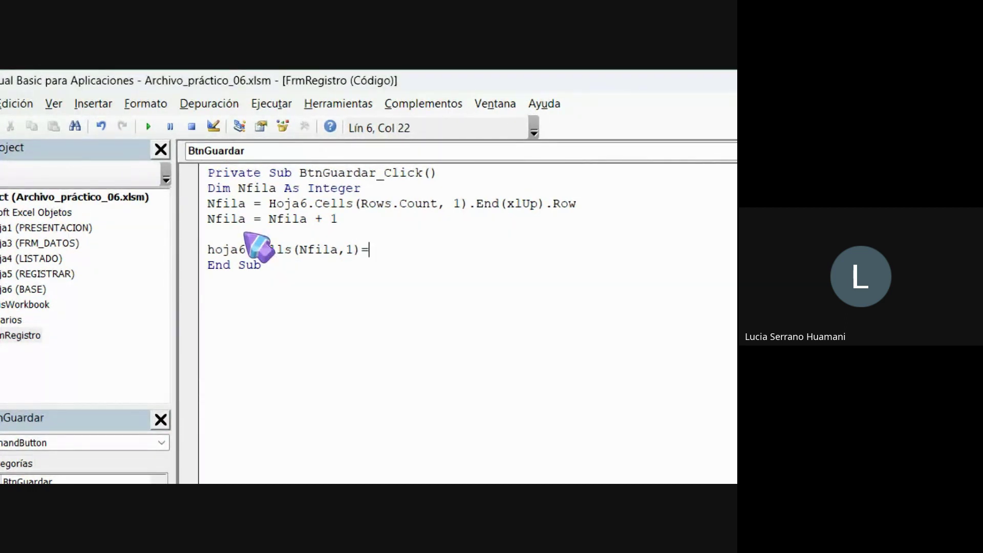
pyautogui.write('Txt')
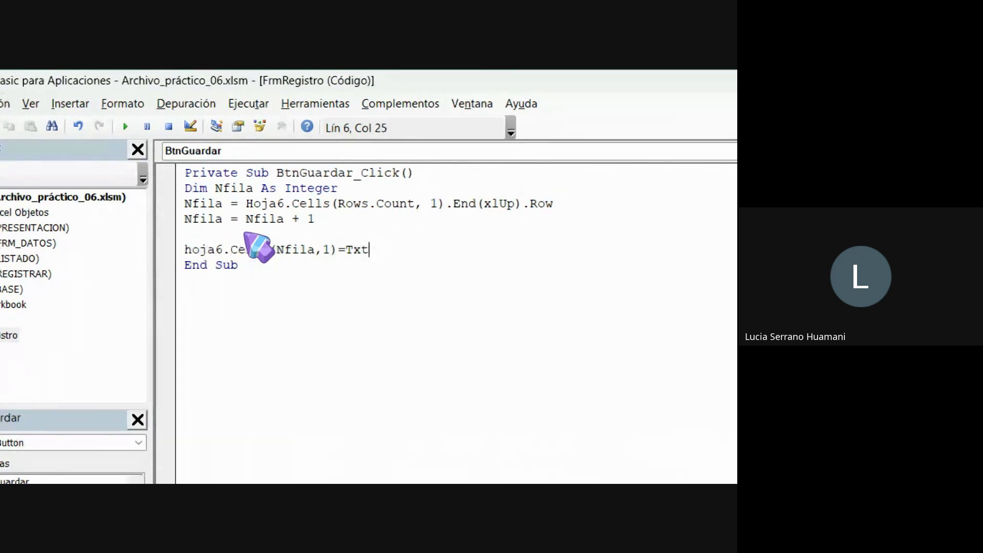
pyautogui.write('Nom')
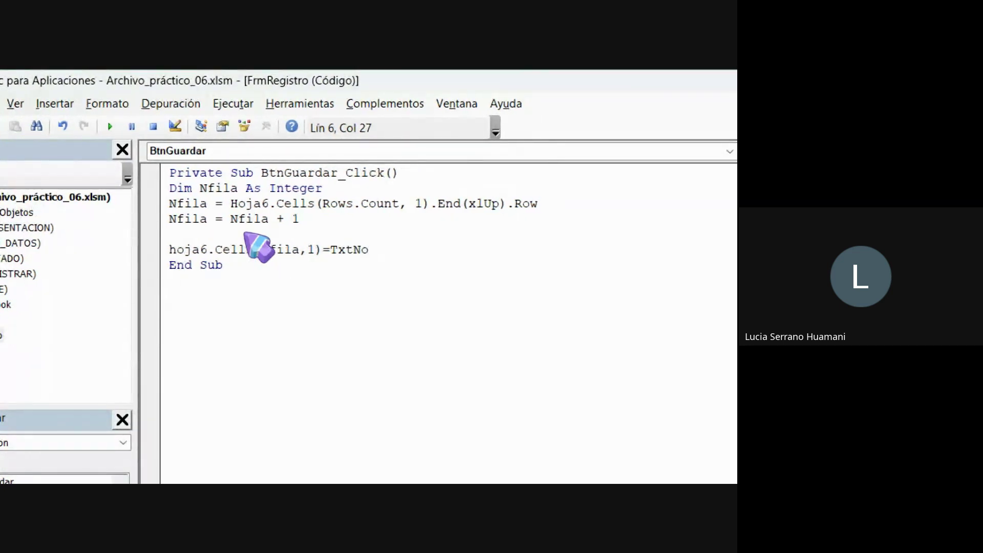
pyautogui.write('bre')
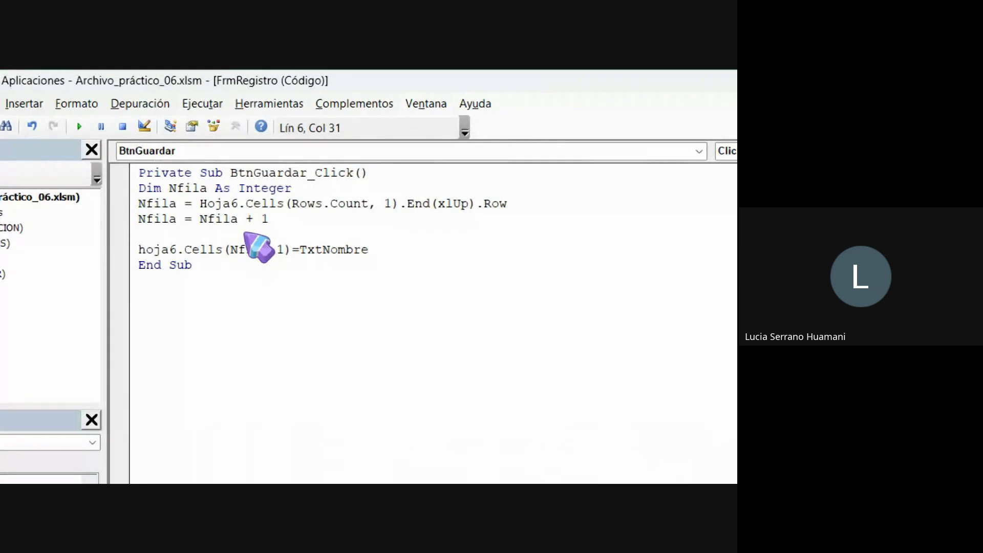
pyautogui.write('.tex')
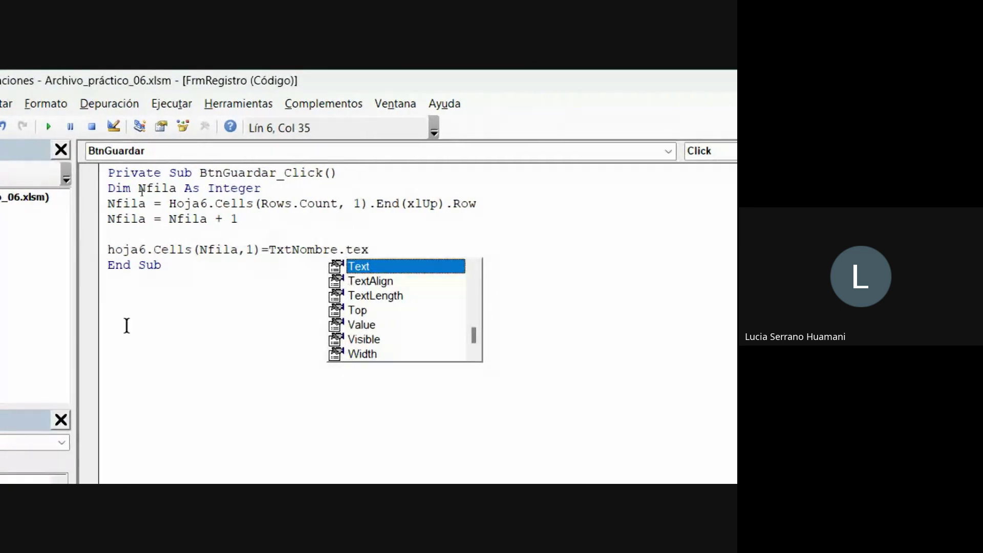
pyautogui.click(322, 316)
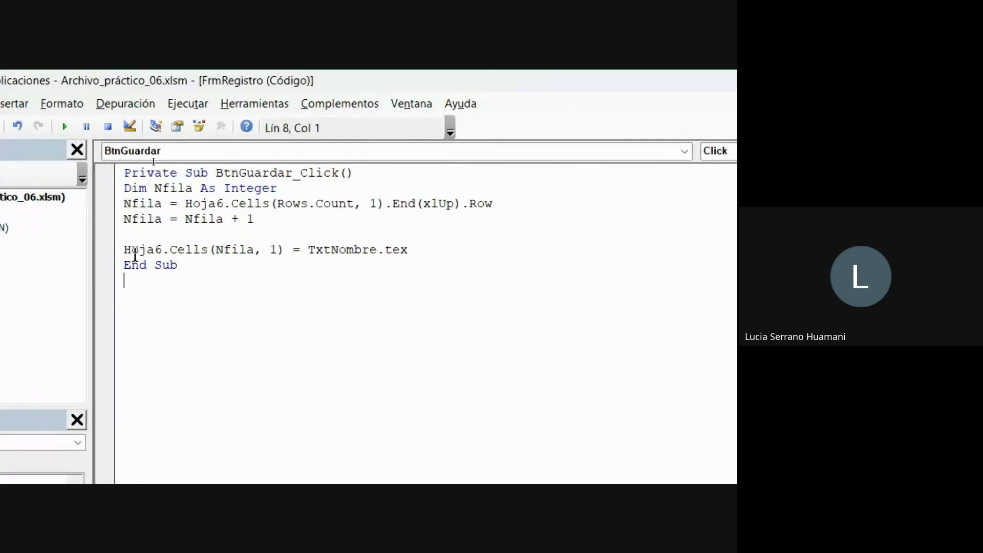
# - Go over the new line's parts: Hoja6, Cells, row Nfila and column 1
pyautogui.moveTo(123, 251); pyautogui.dragTo(377, 250)
pyautogui.click(421, 252)
pyautogui.click(116, 256)
pyautogui.hotkey('shift', 'Right')
pyautogui.hotkey('shift', 'Right')
pyautogui.hotkey('shift', 'Right')
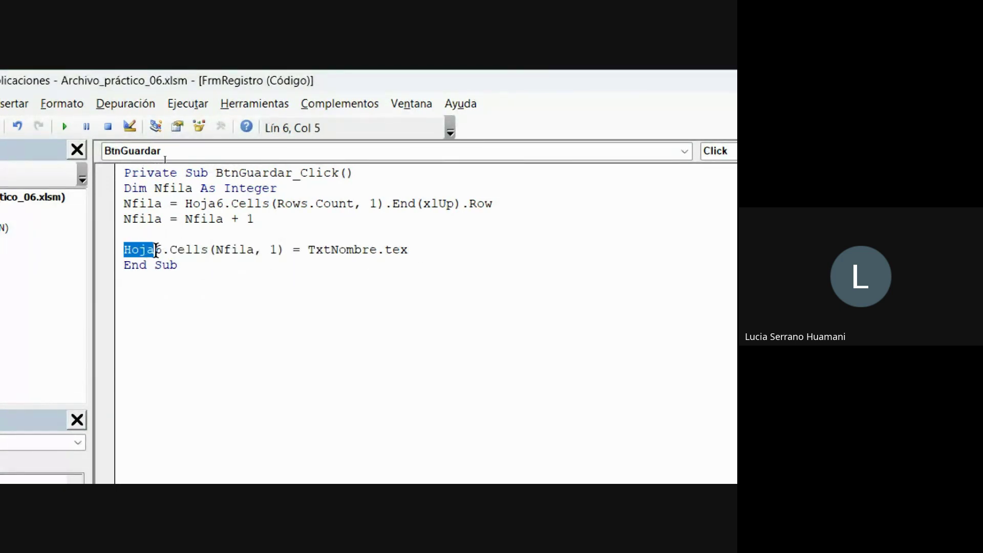
pyautogui.hotkey('shift', 'Right')
pyautogui.hotkey('shift', 'Right')
pyautogui.moveTo(172, 250); pyautogui.dragTo(274, 250)
pyautogui.click(281, 251)
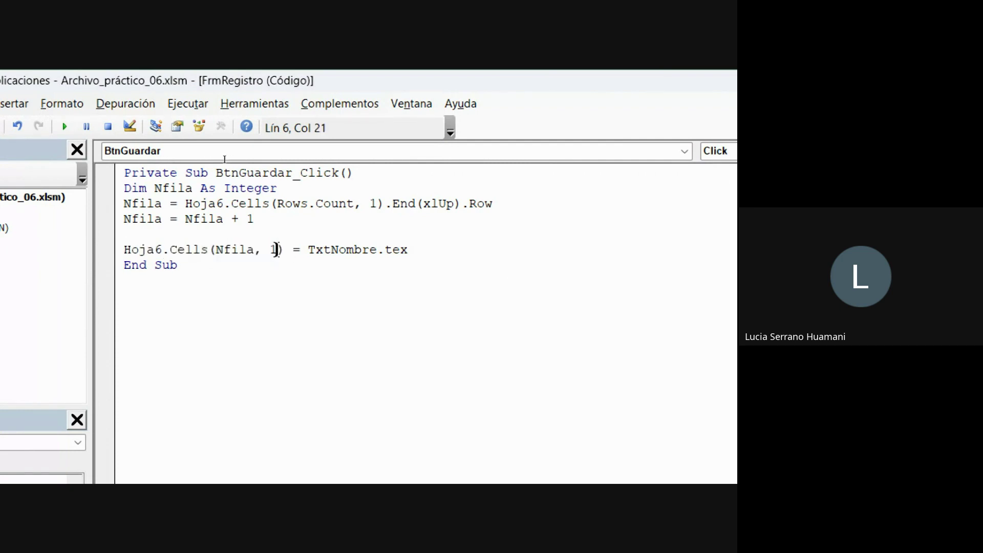
pyautogui.doubleClick(274, 250)
pyautogui.moveTo(252, 250); pyautogui.dragTo(217, 250)
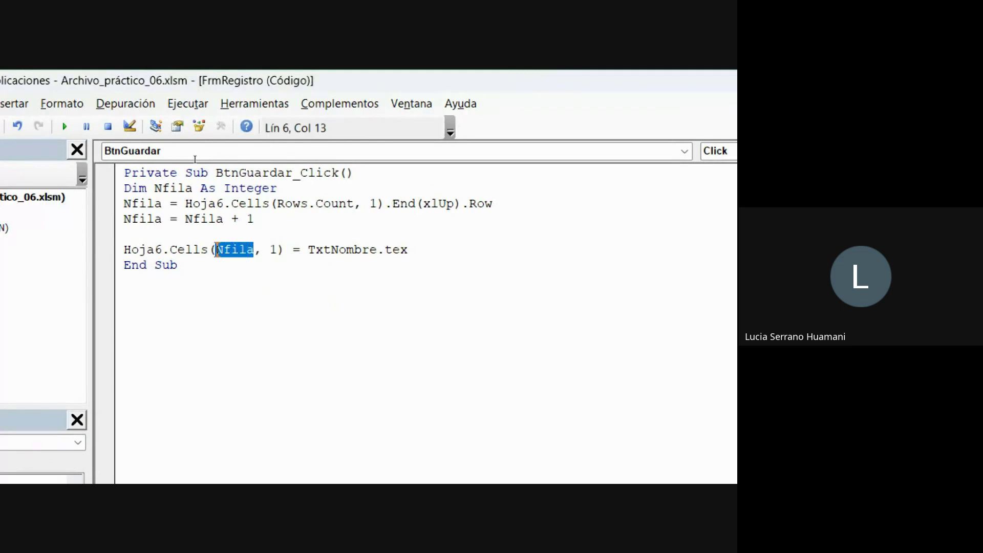
pyautogui.doubleClick(274, 250)
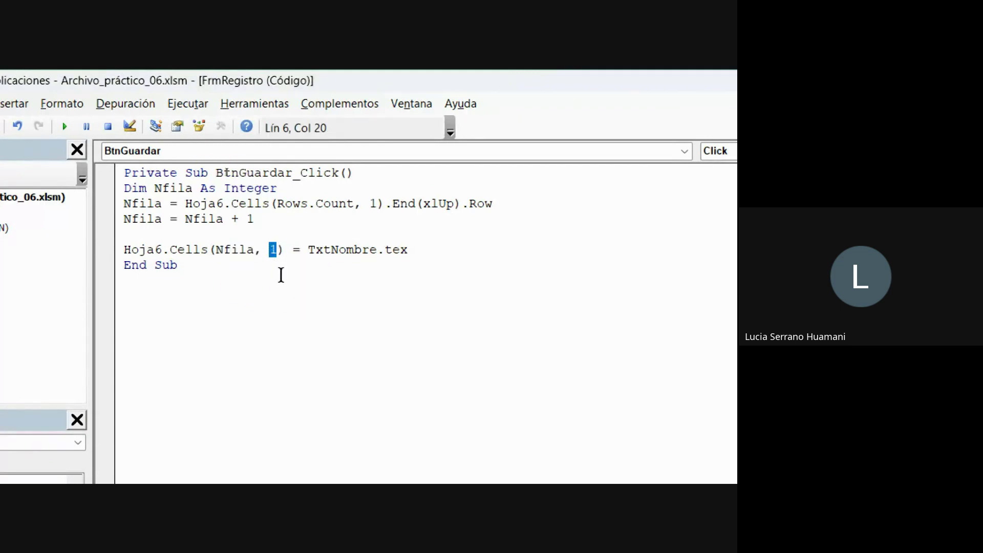
pyautogui.doubleClick(251, 250)
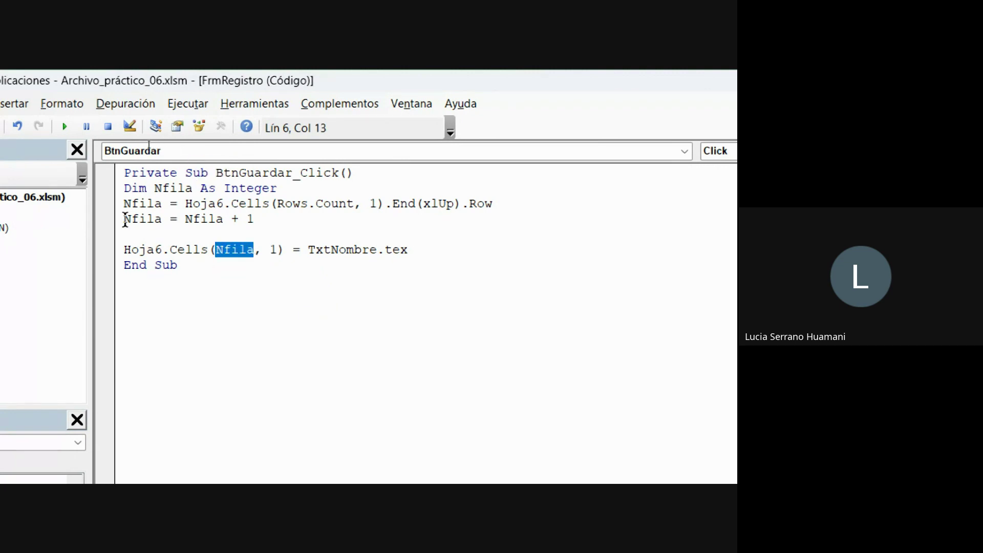
# - Compare Nfila on the last-row line, the increment line and inside the Cells call
pyautogui.moveTo(124, 219); pyautogui.dragTo(164, 224)
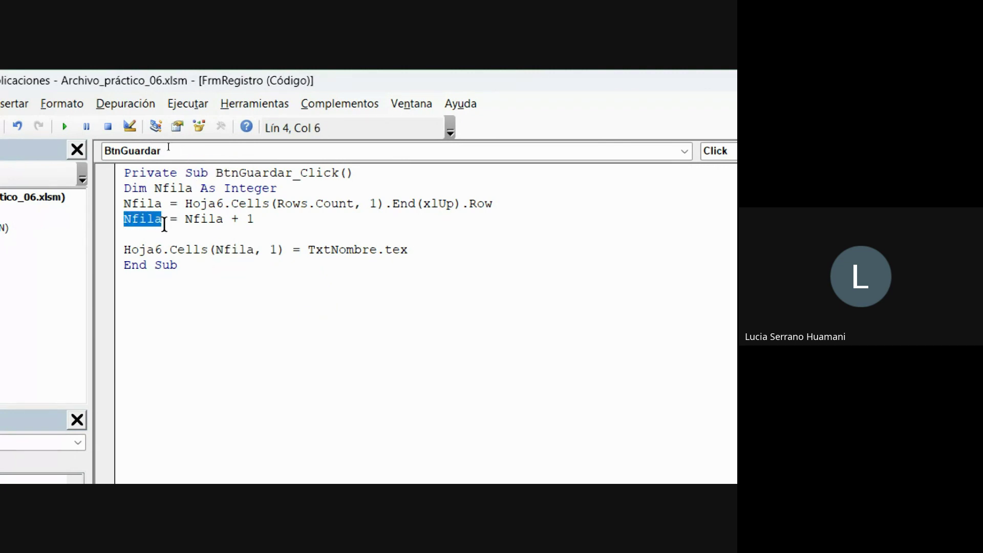
pyautogui.moveTo(216, 250); pyautogui.dragTo(254, 251)
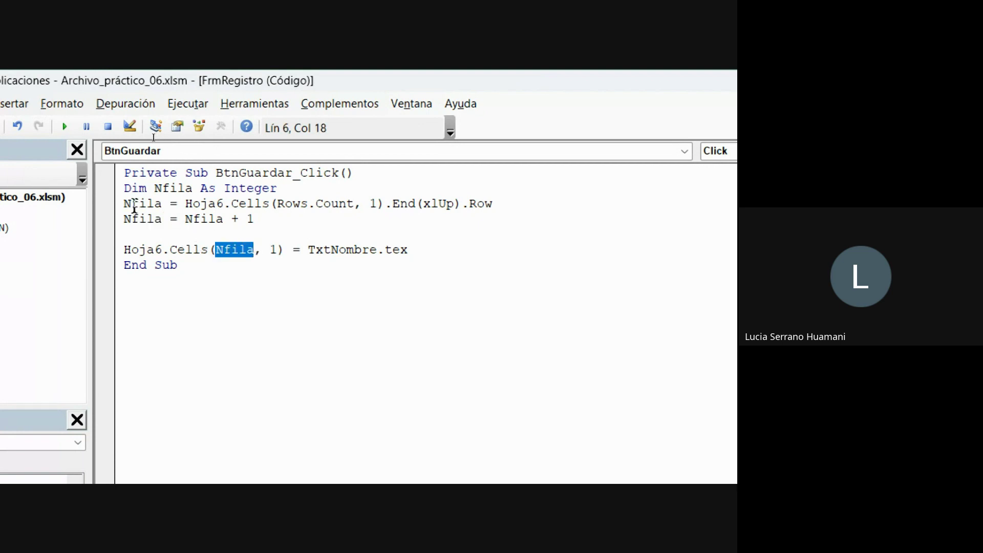
pyautogui.moveTo(124, 204); pyautogui.dragTo(253, 221)
pyautogui.moveTo(124, 220); pyautogui.dragTo(173, 221)
pyautogui.moveTo(214, 250); pyautogui.dragTo(277, 250)
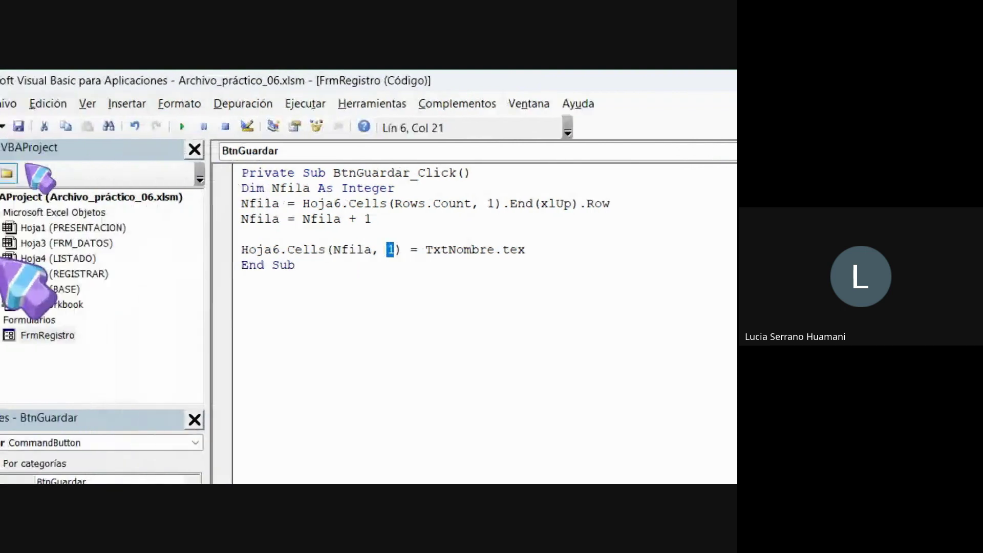
# - On BASE, check the NOMBRES and APELLIDOS columns and their empty first rows A2 and B2
pyautogui.click(15, 119)
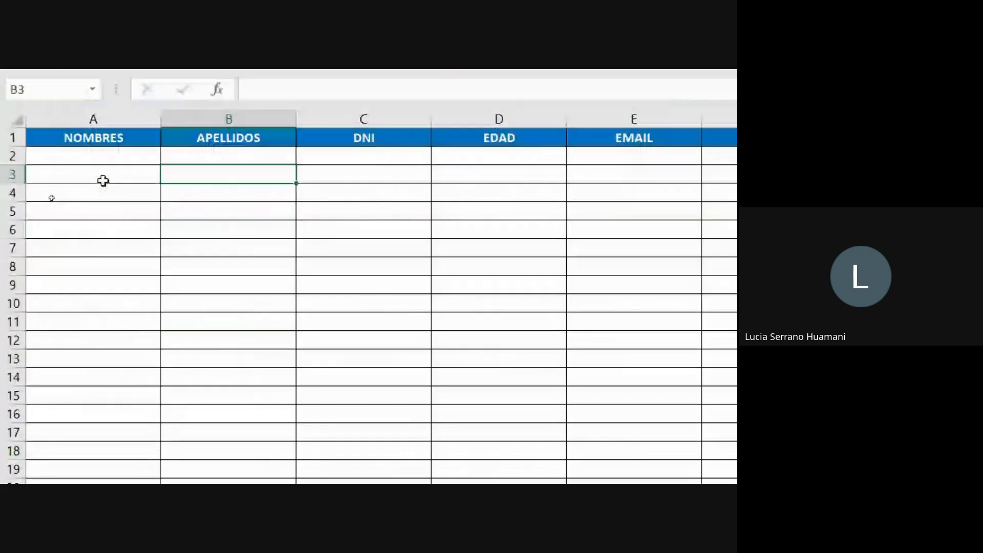
pyautogui.click(105, 118)
pyautogui.click(95, 134)
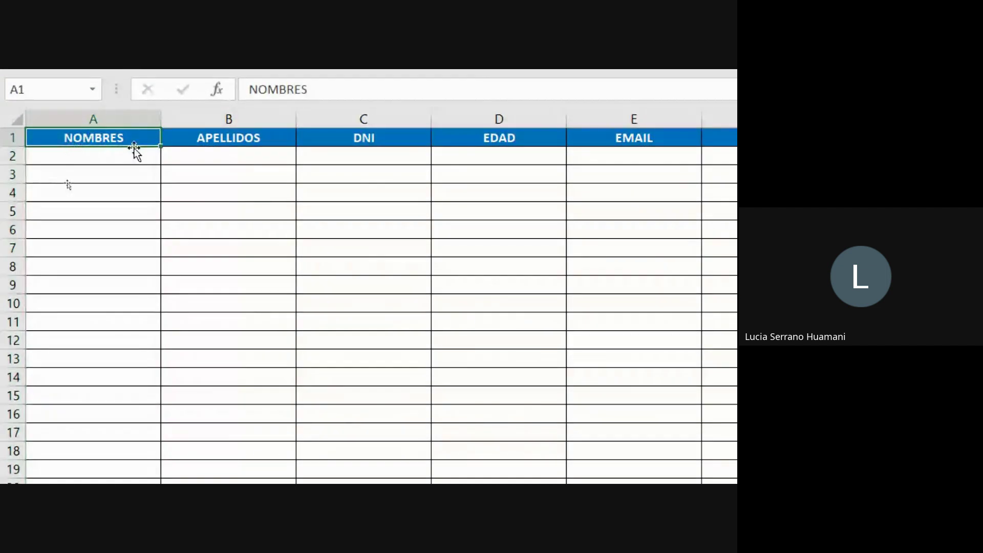
pyautogui.click(100, 155)
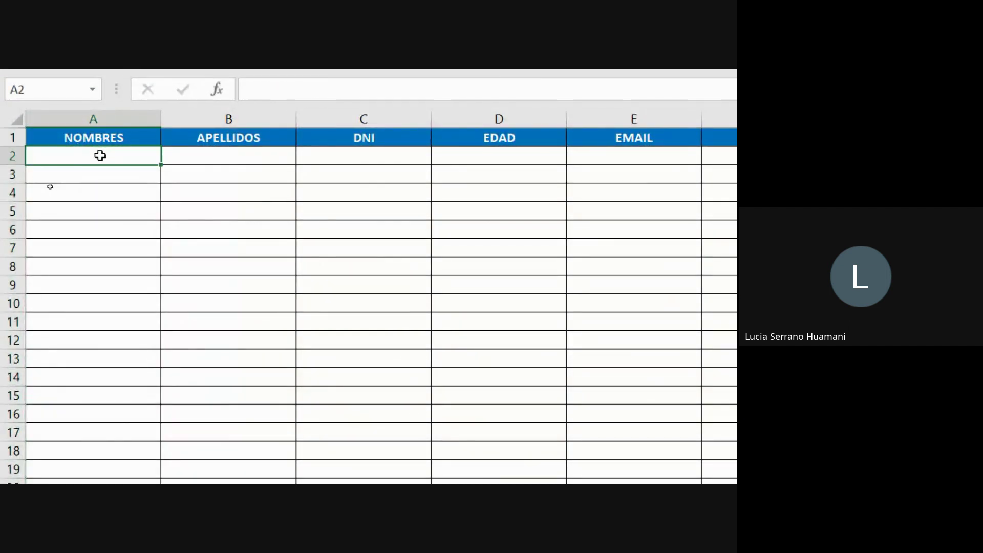
pyautogui.click(230, 119)
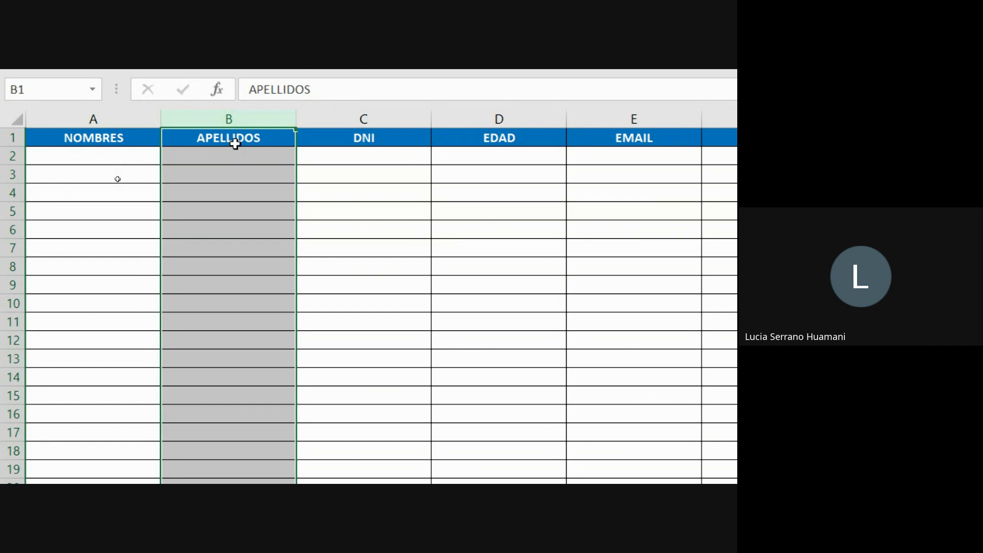
pyautogui.click(229, 162)
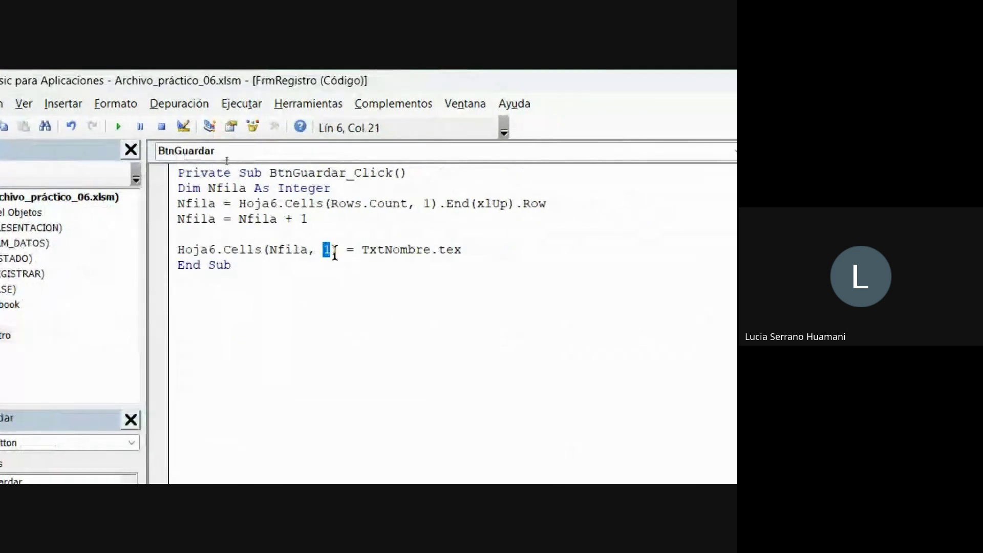
# - Correct TxtNombre.tex to TxtNombre.Text in the column 1 assignment
pyautogui.click(332, 249)
pyautogui.doubleClick(330, 250)
pyautogui.moveTo(361, 250); pyautogui.dragTo(437, 249)
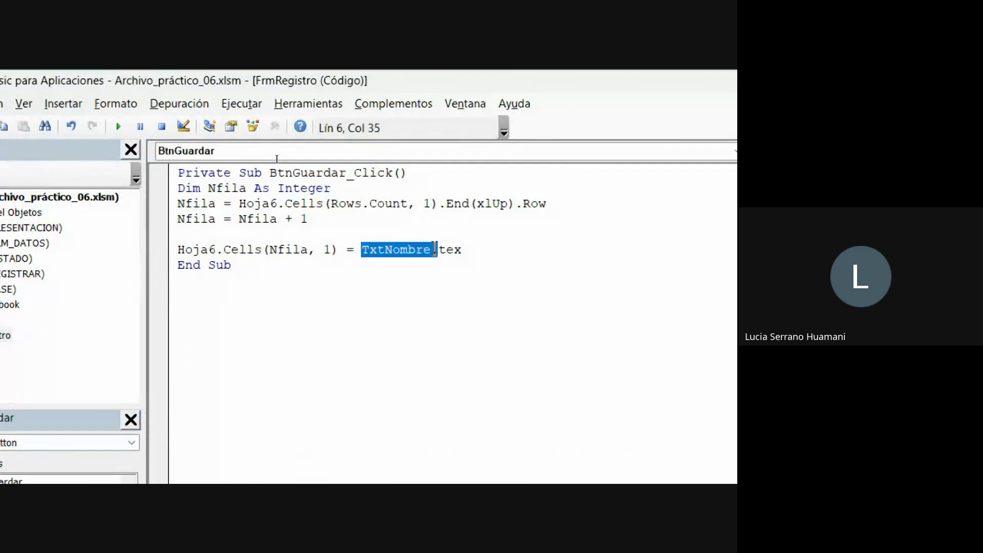
pyautogui.click(465, 250)
pyautogui.write('t')
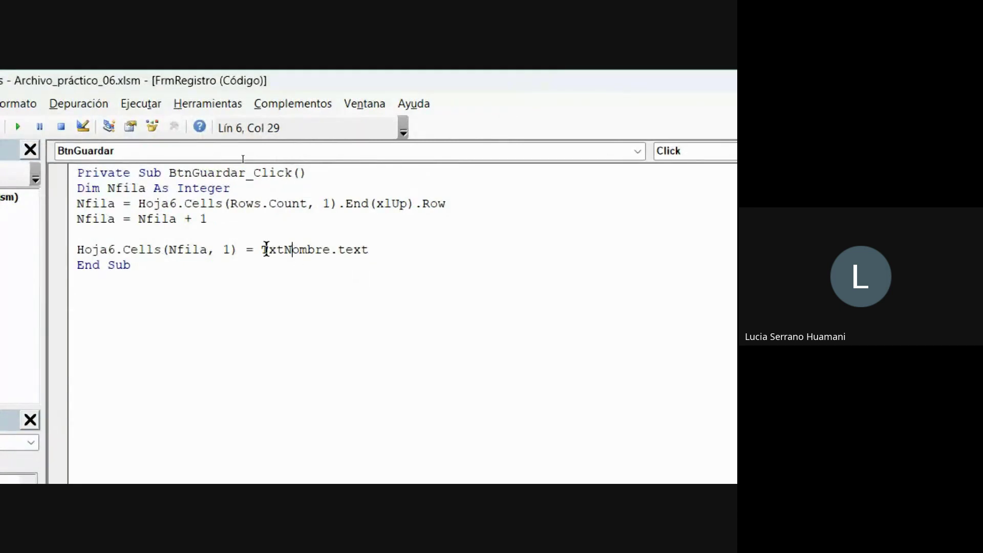
pyautogui.moveTo(261, 250)
pyautogui.mouseDown()
pyautogui.moveTo(332, 250)
pyautogui.moveTo(269, 250)
pyautogui.mouseUp()
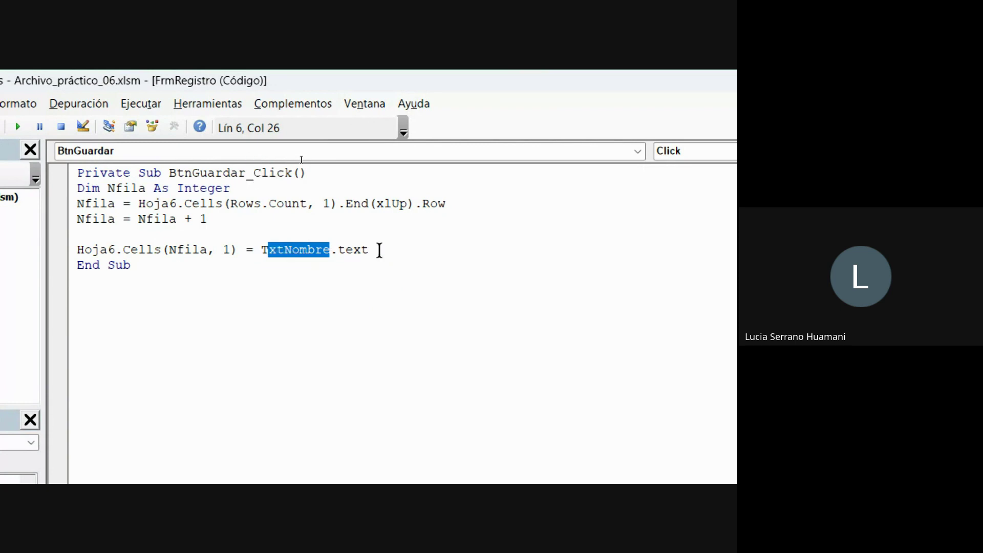
pyautogui.click(411, 250)
# - Add the line Hoja6.Cells(Nfila, 2) = TxtApellido.Text below it
pyautogui.press('Return')
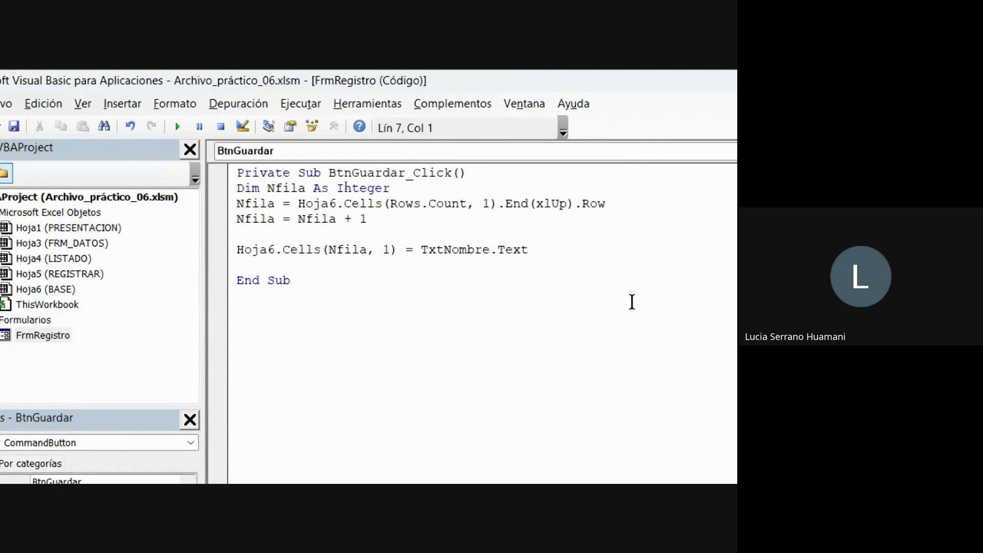
pyautogui.write('HO')
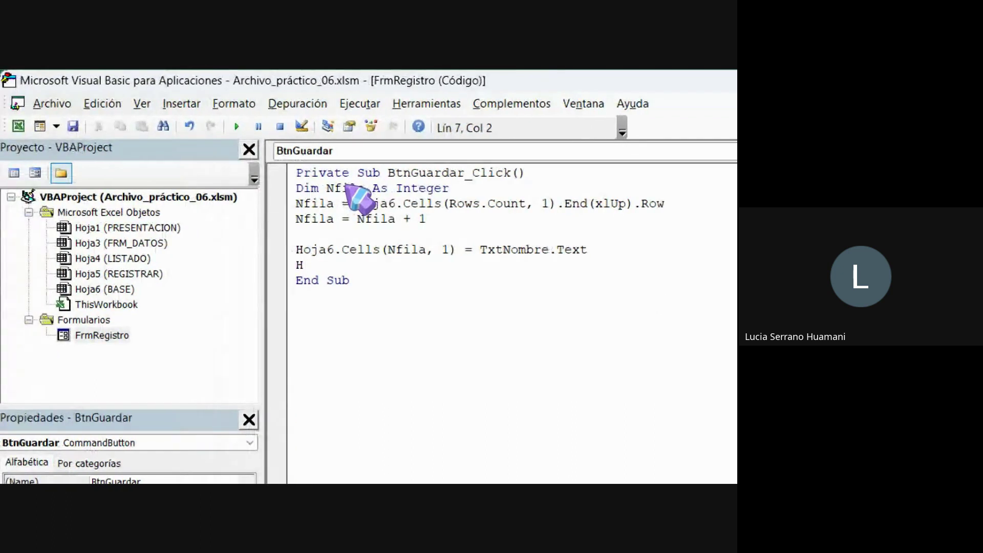
pyautogui.write('JA6')
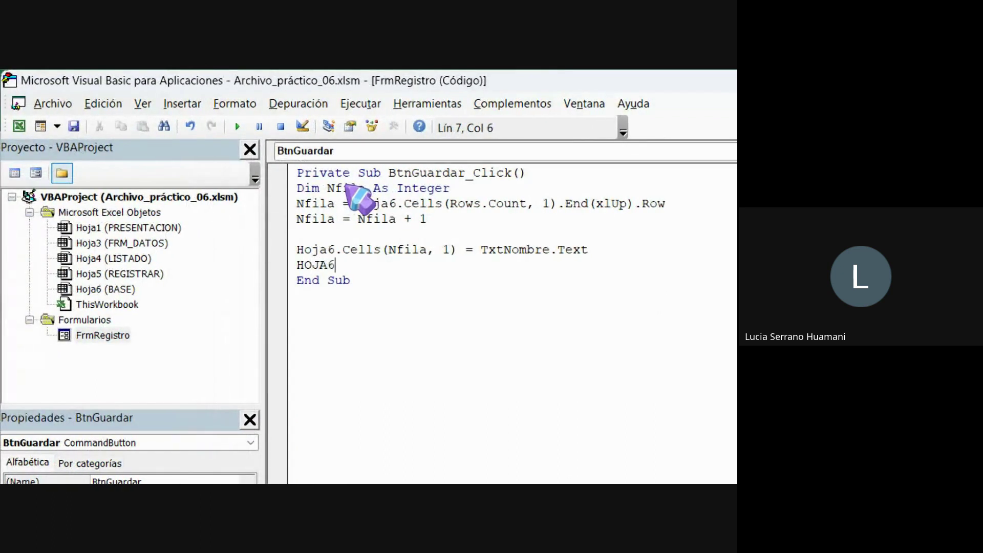
pyautogui.write('.Ce')
pyautogui.press('Tab')
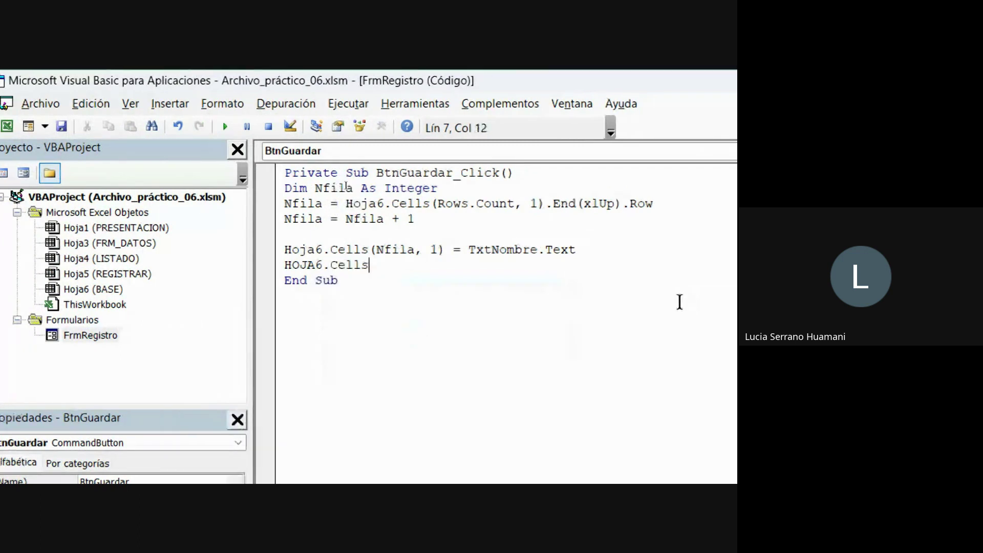
pyautogui.write('(')
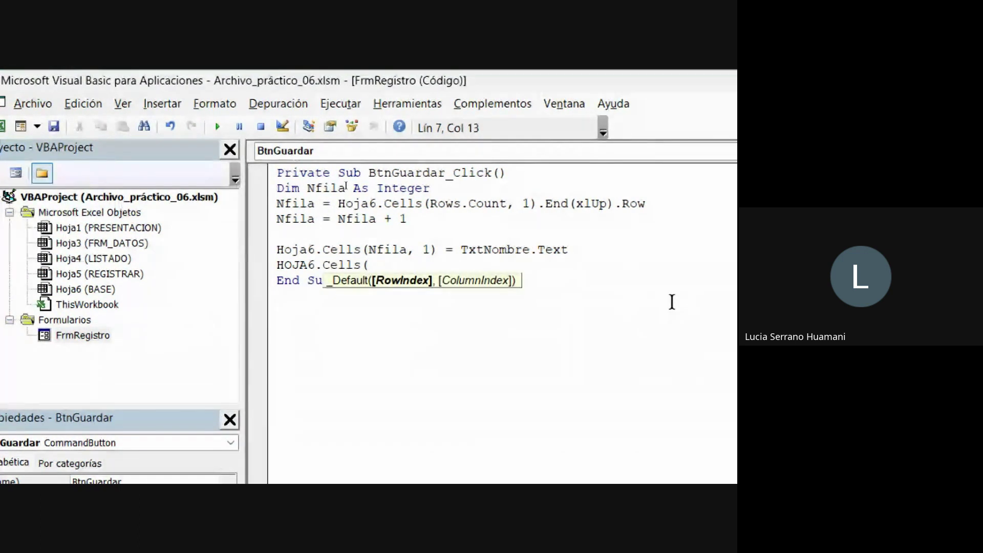
pyautogui.write('Nfi')
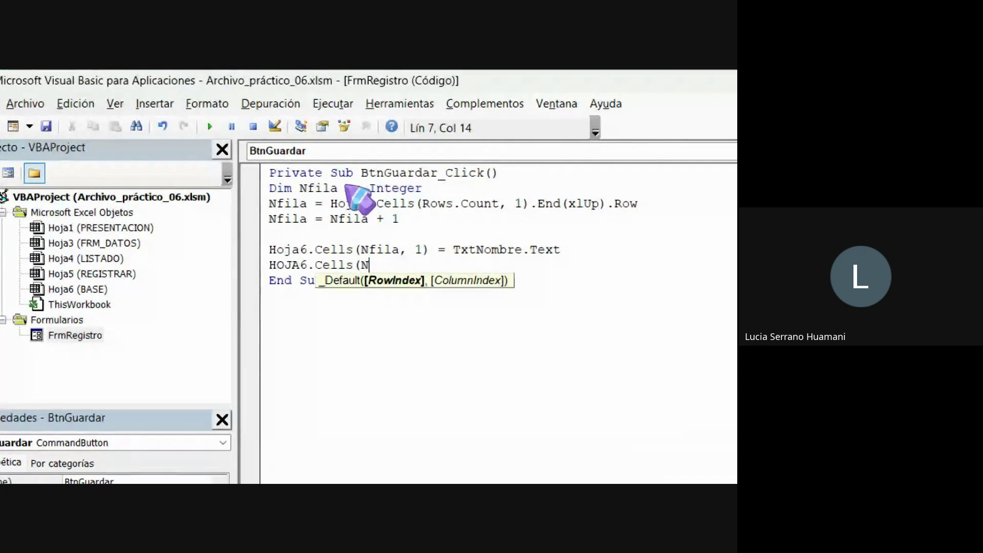
pyautogui.write('l')
pyautogui.write('a,')
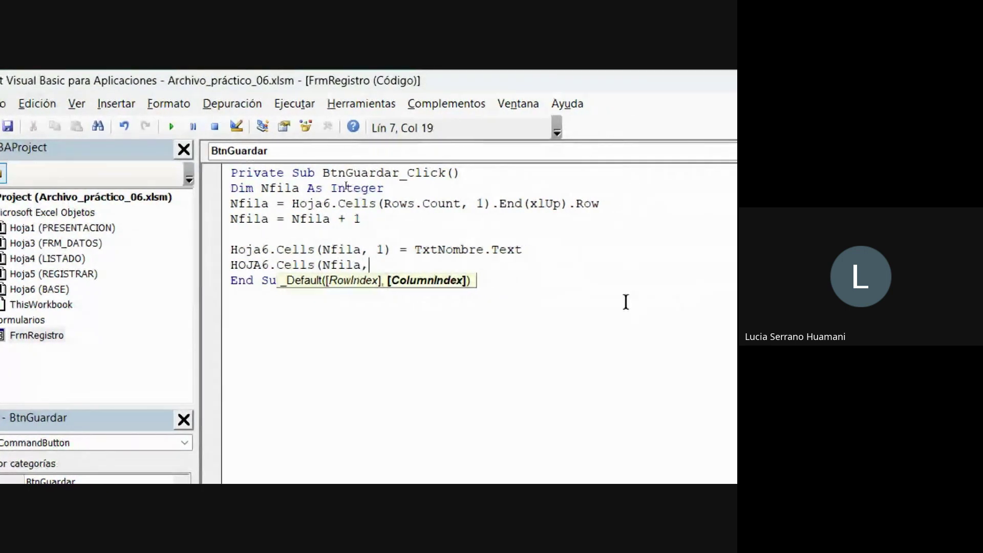
pyautogui.write('2)')
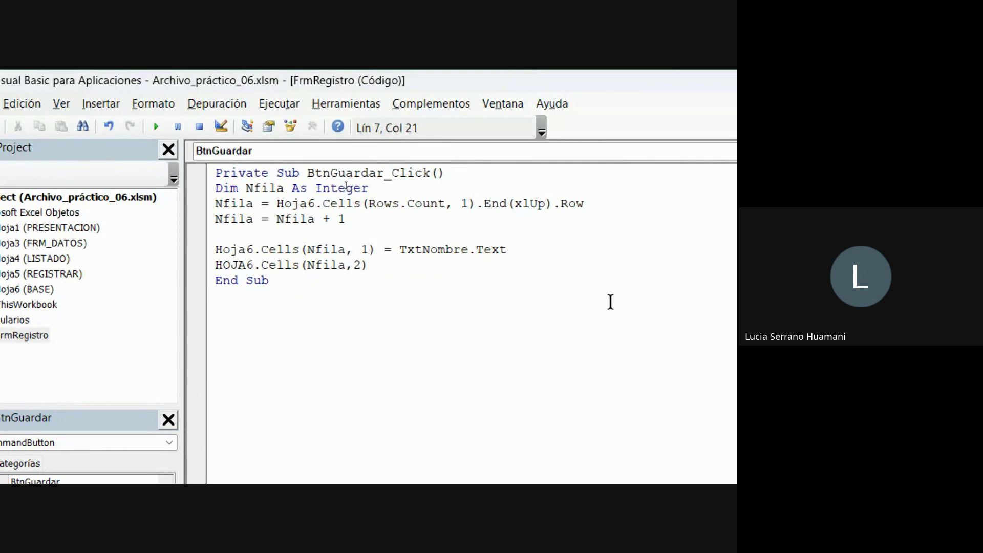
pyautogui.write('=')
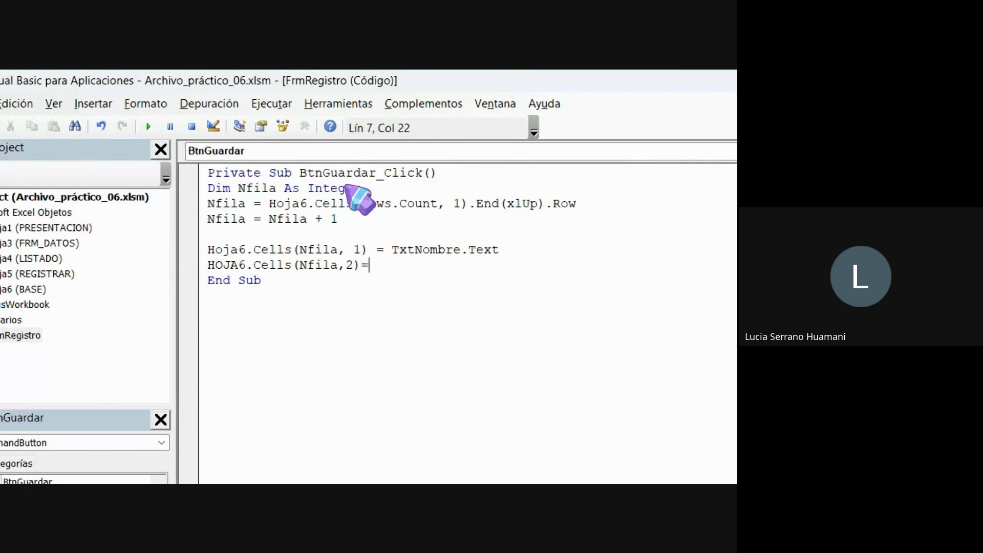
pyautogui.write('txt')
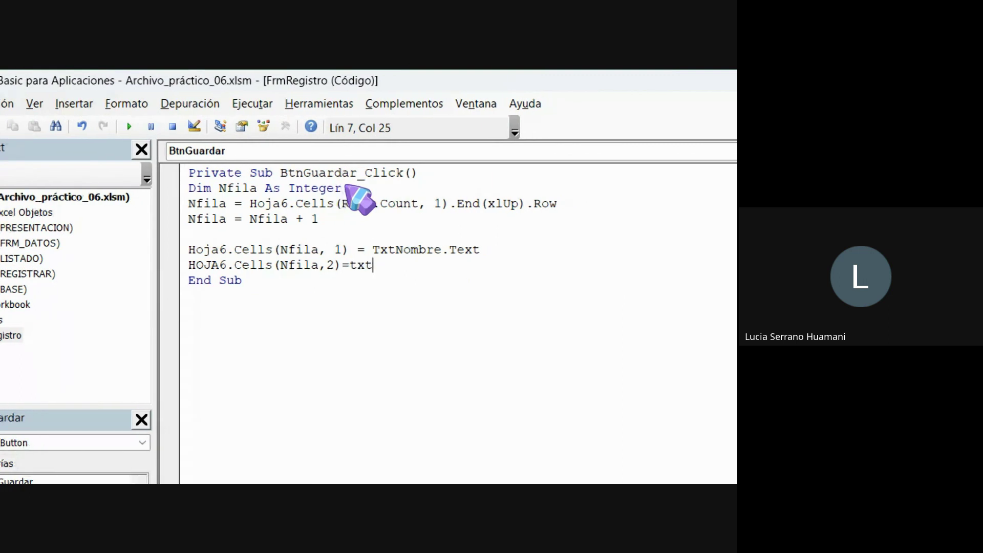
pyautogui.press('BackSpace')
pyautogui.press('BackSpace')
pyautogui.press('BackSpace')
pyautogui.write('T')
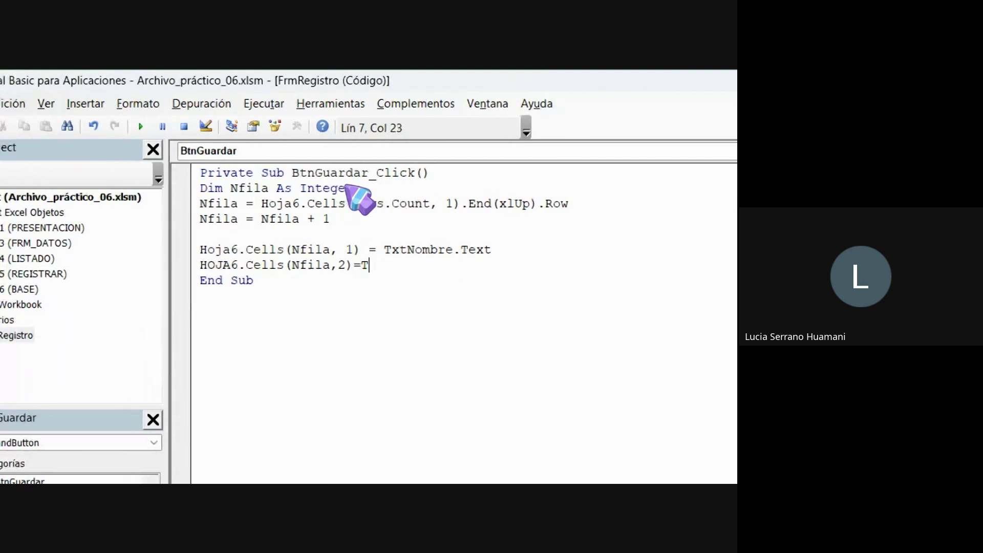
pyautogui.write('xtApell')
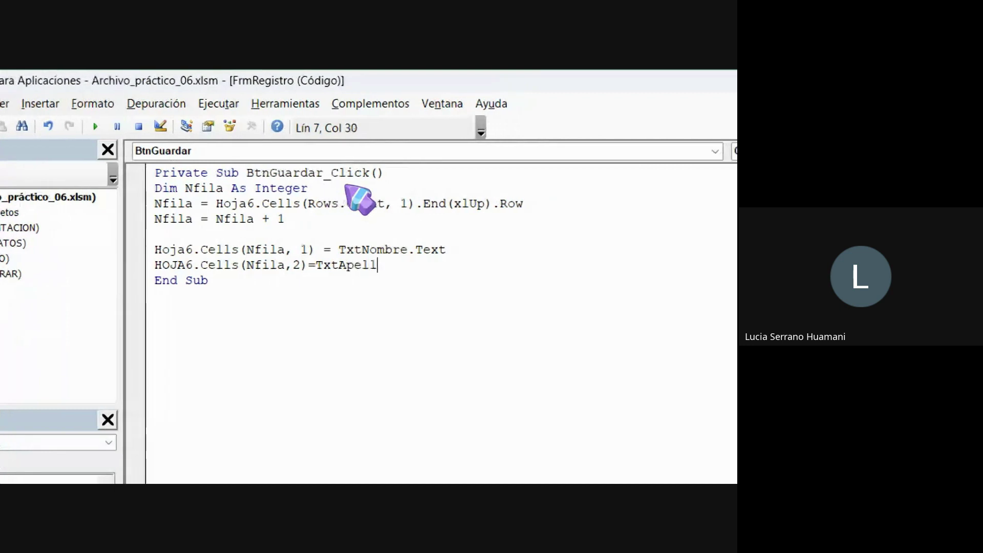
pyautogui.write('id')
pyautogui.press('BackSpace')
pyautogui.write('do')
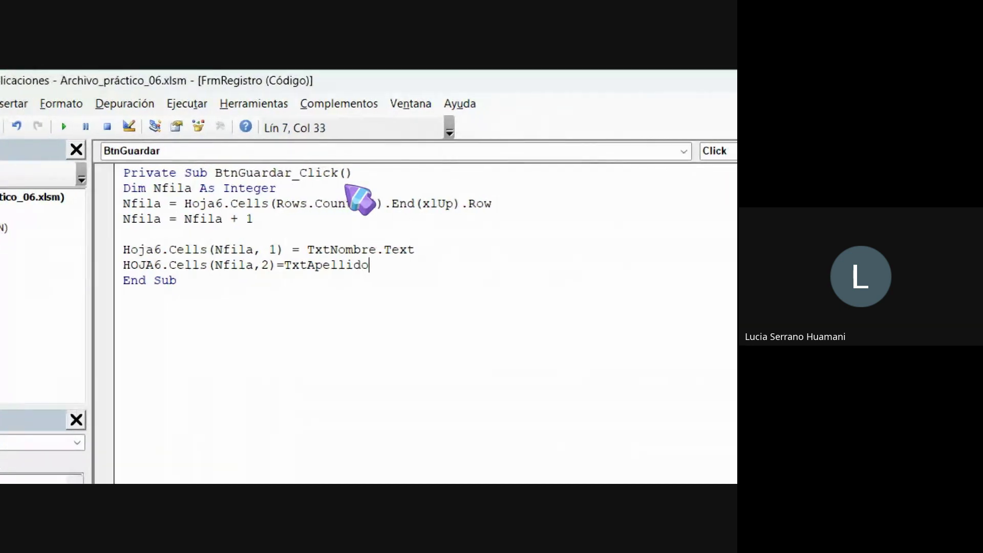
pyautogui.write('.te')
pyautogui.press('Tab')
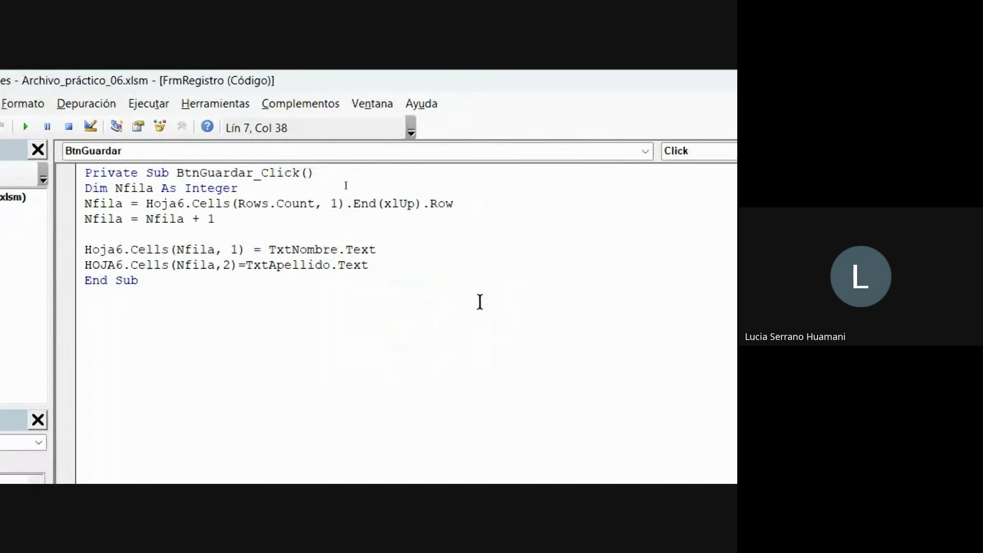
pyautogui.press('Return')
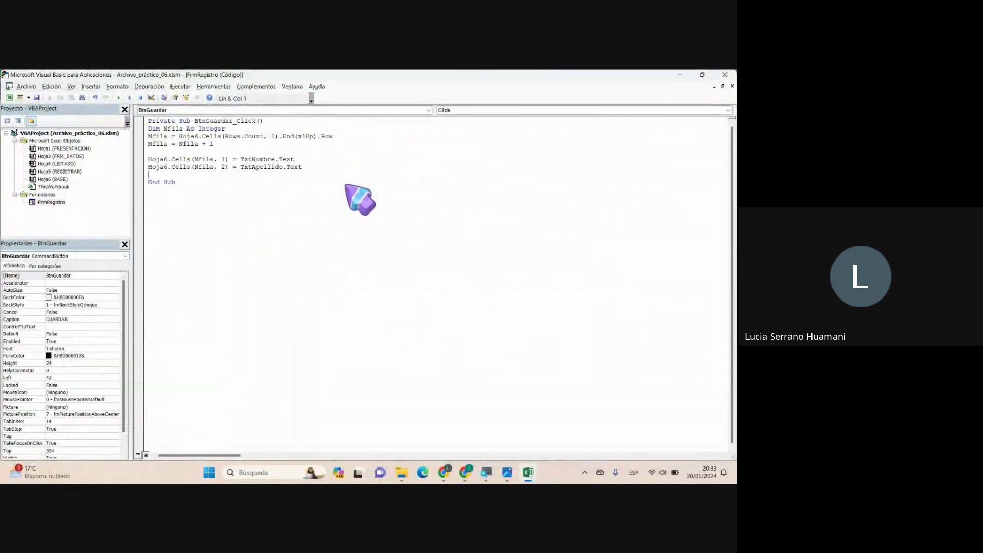
# - Run the form and enter a test first name in NOMBRES and a surname in APELLIDOS
pyautogui.click(119, 97)
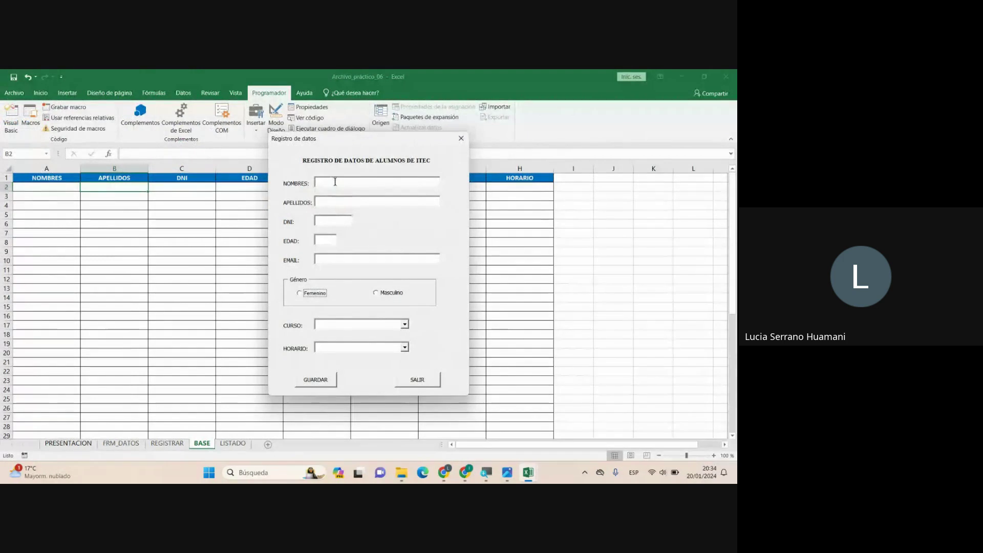
pyautogui.click(335, 182)
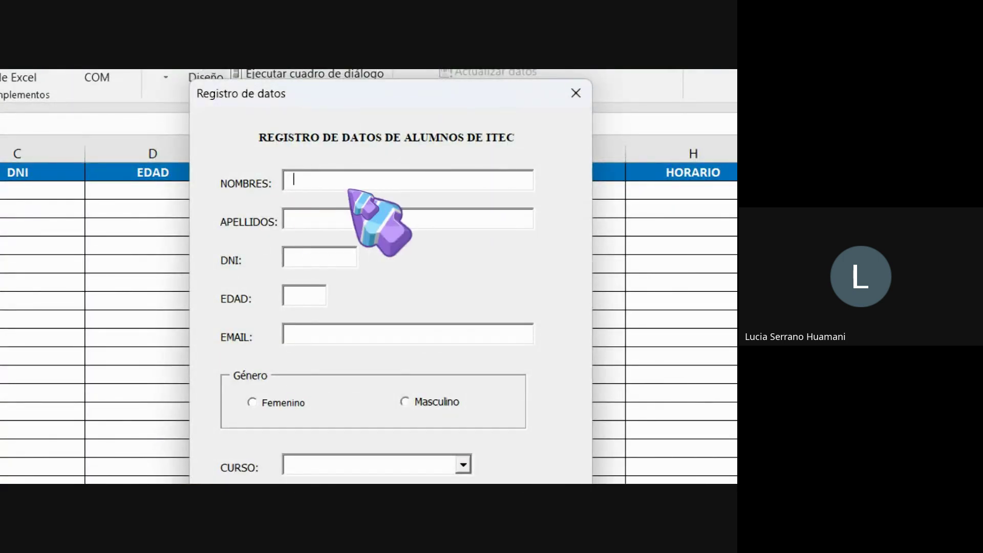
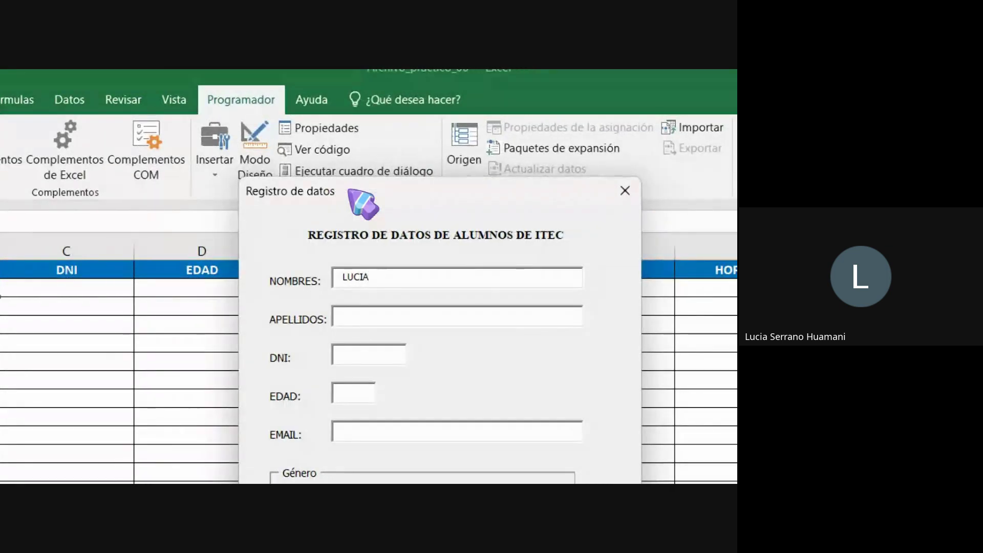
pyautogui.click(404, 316)
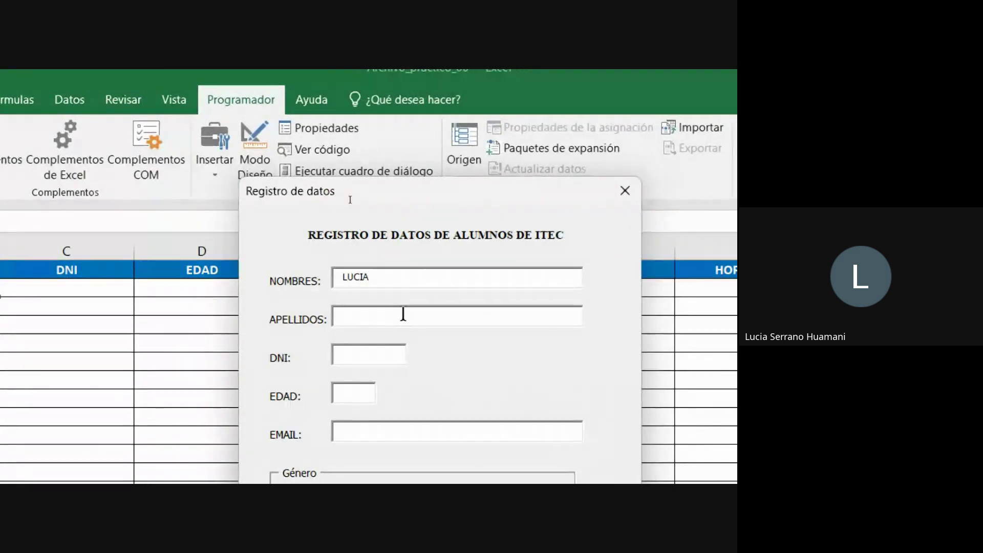
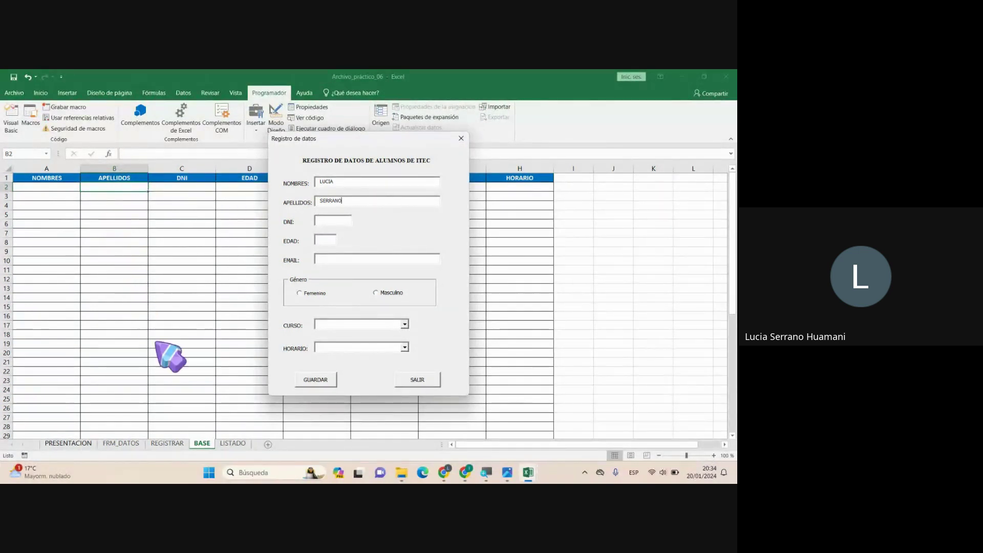
# - Save the form's student into BASE row 2, close the form, and return to the BASE sheet
pyautogui.click(311, 381)
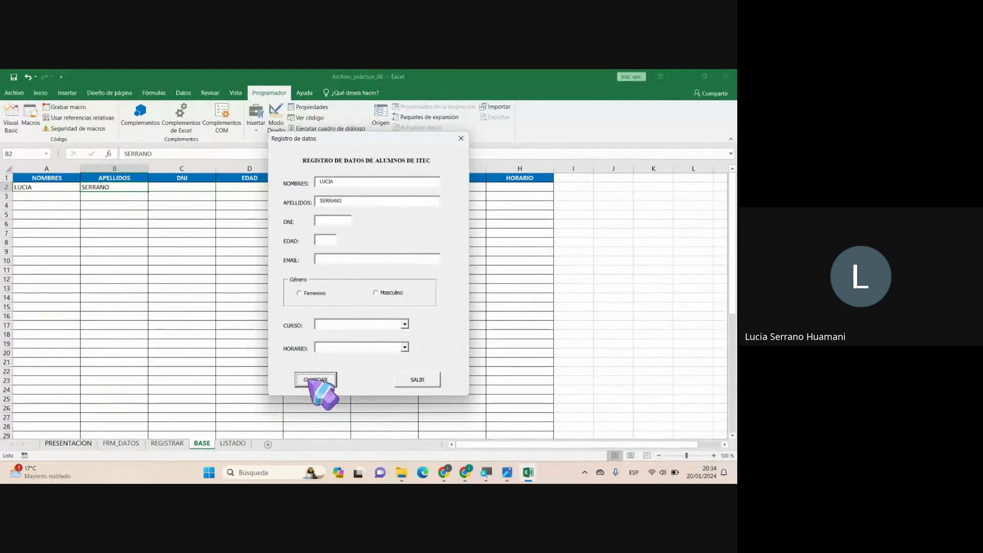
pyautogui.click(461, 138)
pyautogui.click(9, 97)
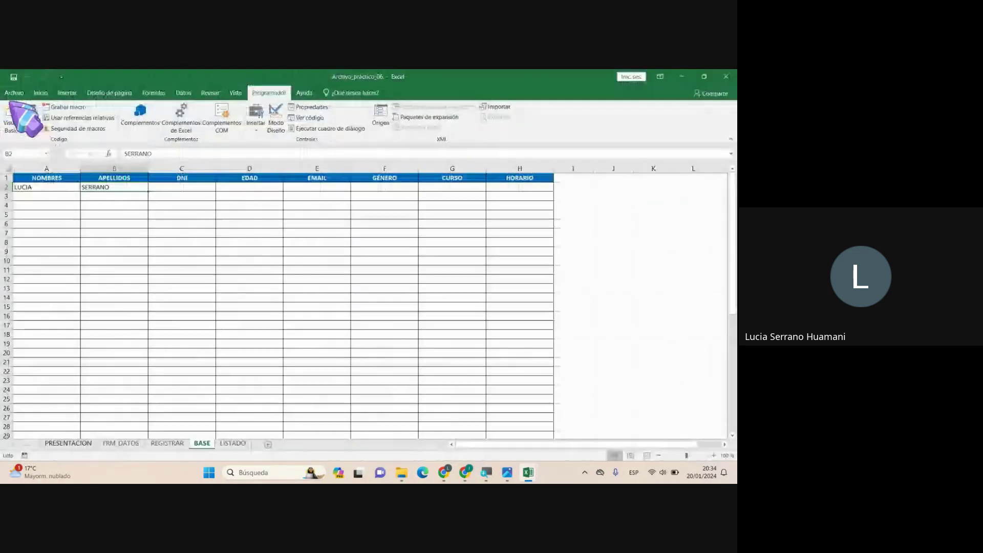
pyautogui.click(46, 221)
# - Type another student's first name and surname directly into cells A5 and B5 of BASE
pyautogui.click(44, 215)
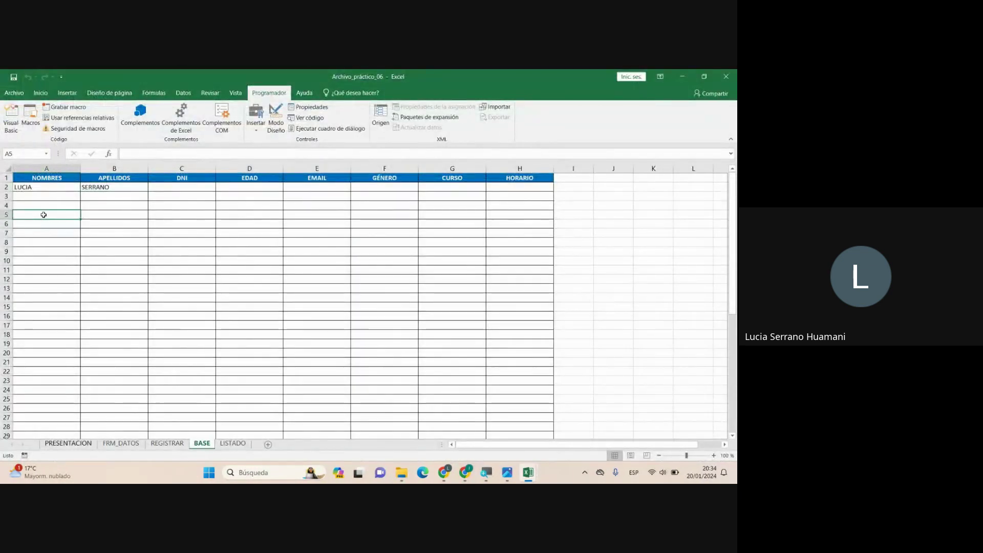
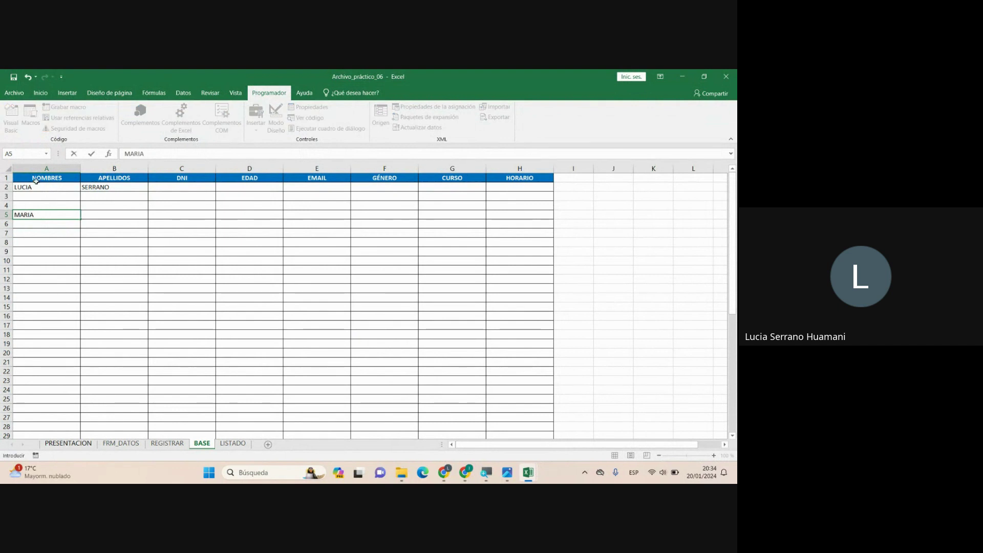
pyautogui.click(123, 217)
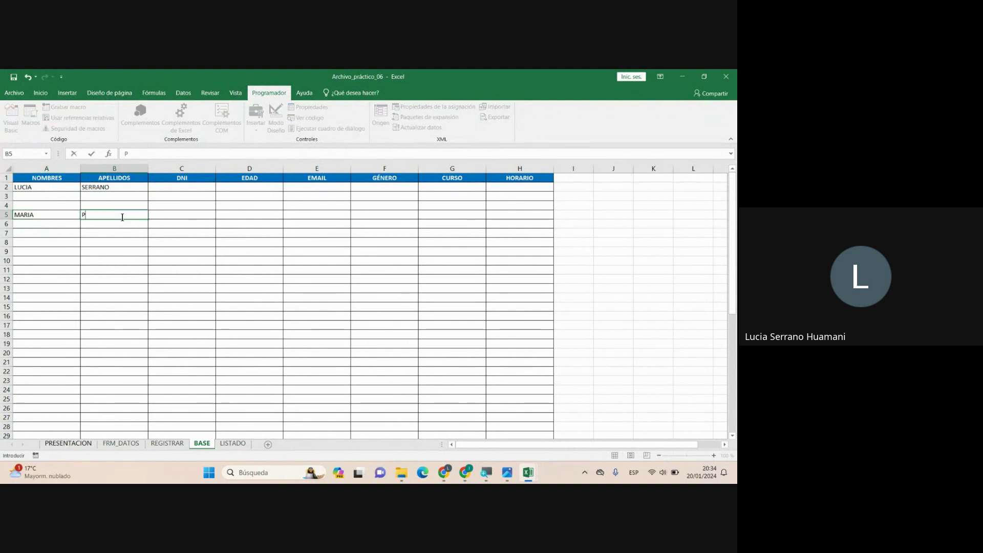
pyautogui.press('Return')
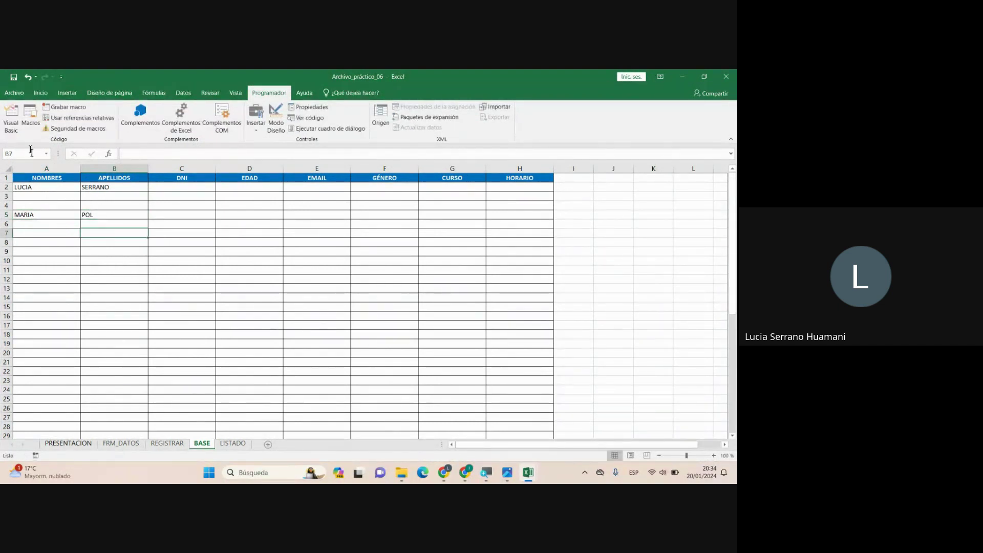
pyautogui.click(11, 118)
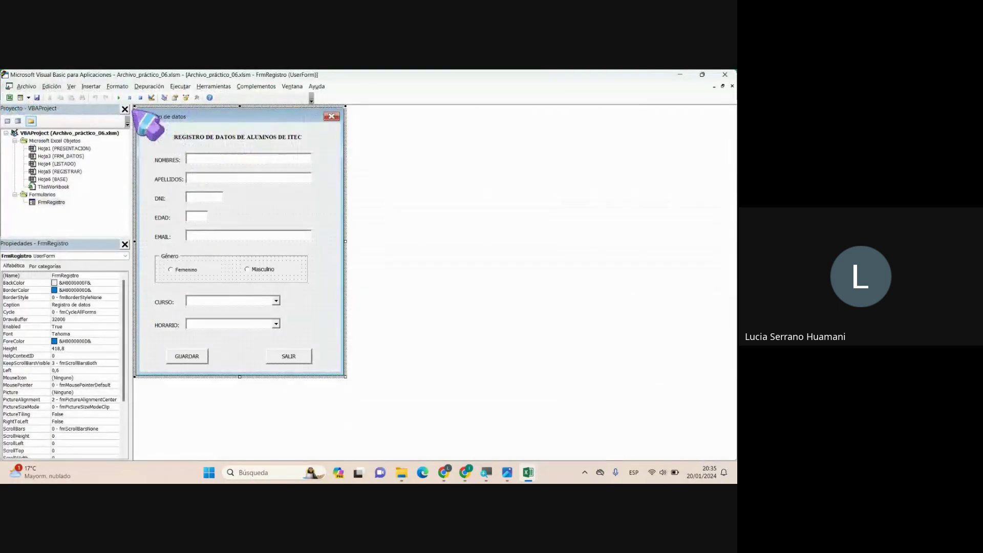
# - Run the form again, enter a student's NOMBRES and APELLIDOS, save to row 6, and close it
pyautogui.click(118, 98)
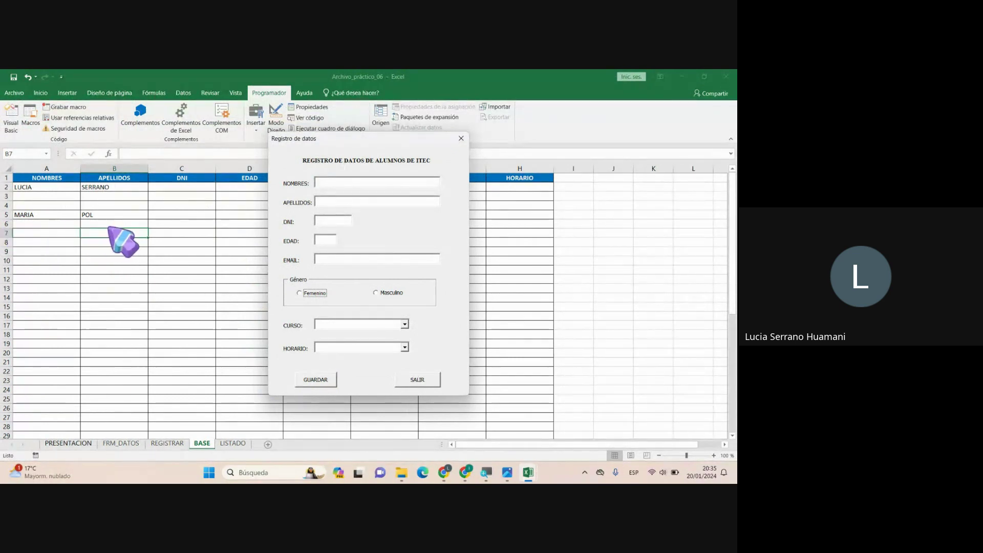
pyautogui.click(343, 184)
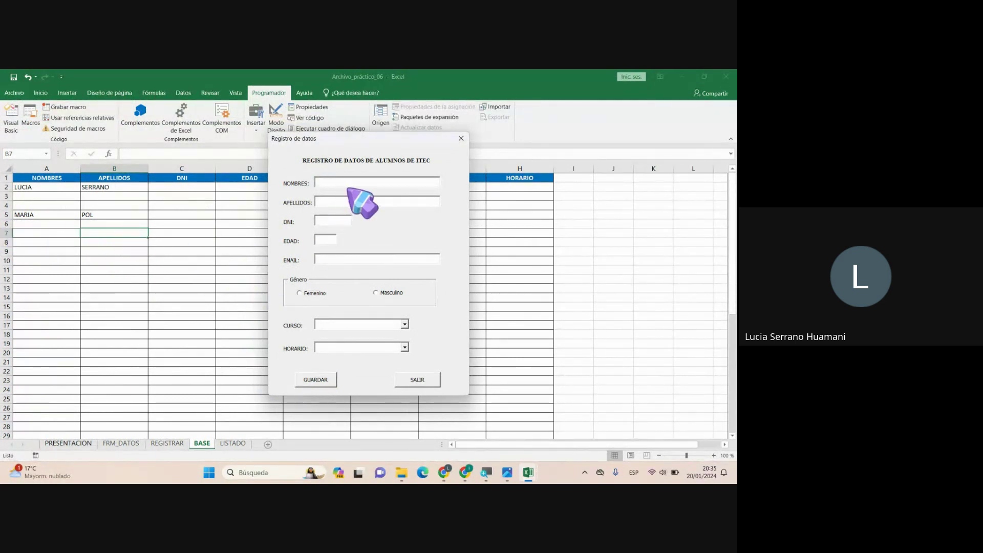
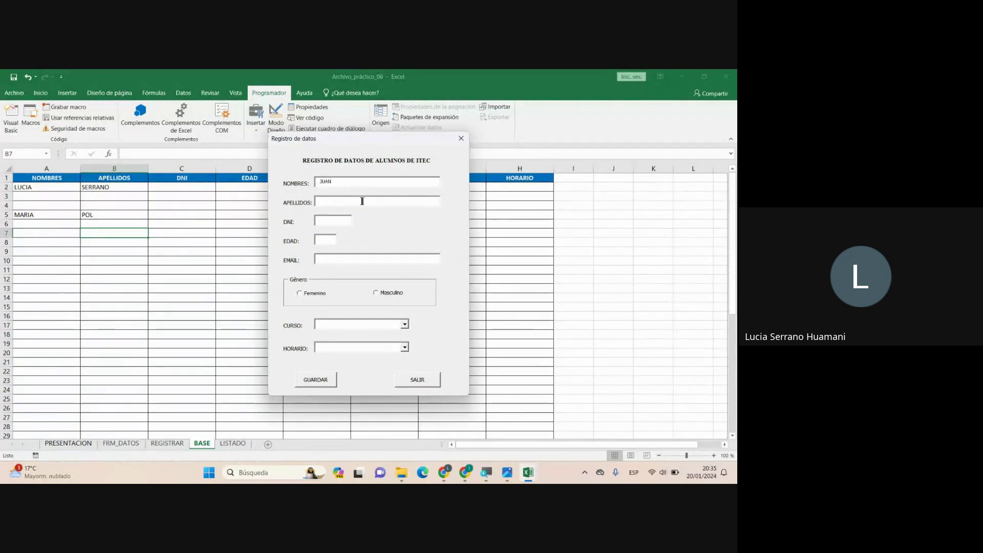
pyautogui.click(357, 201)
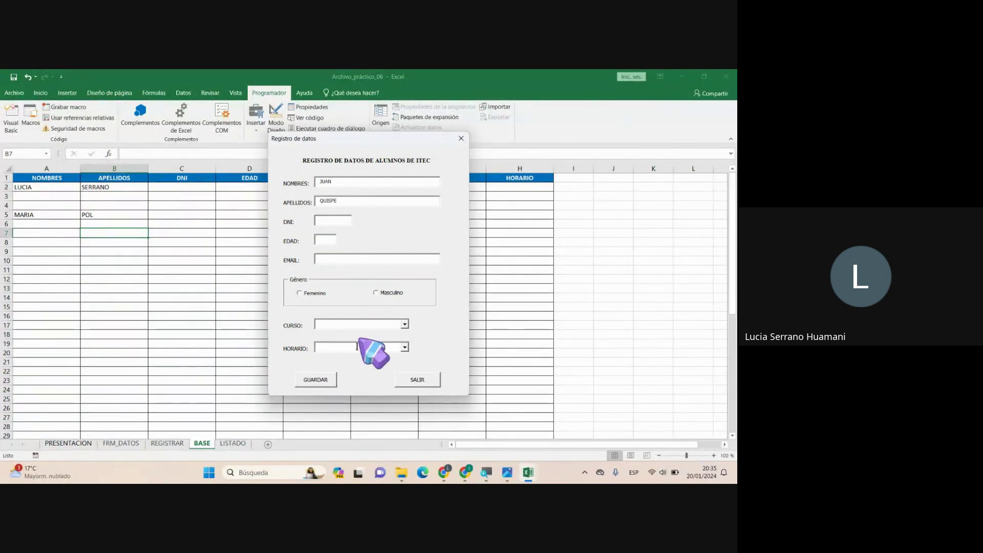
pyautogui.click(328, 381)
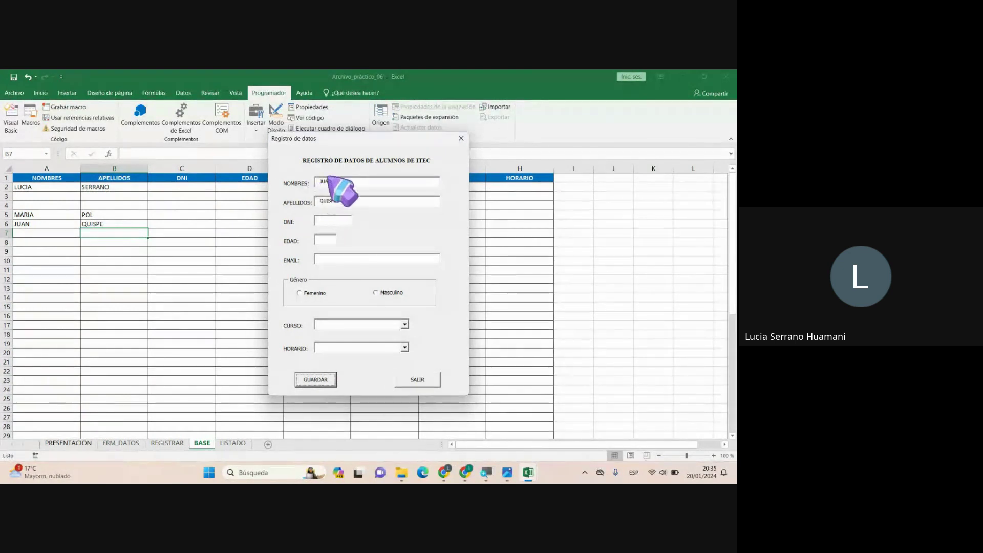
pyautogui.write('QUISPE')
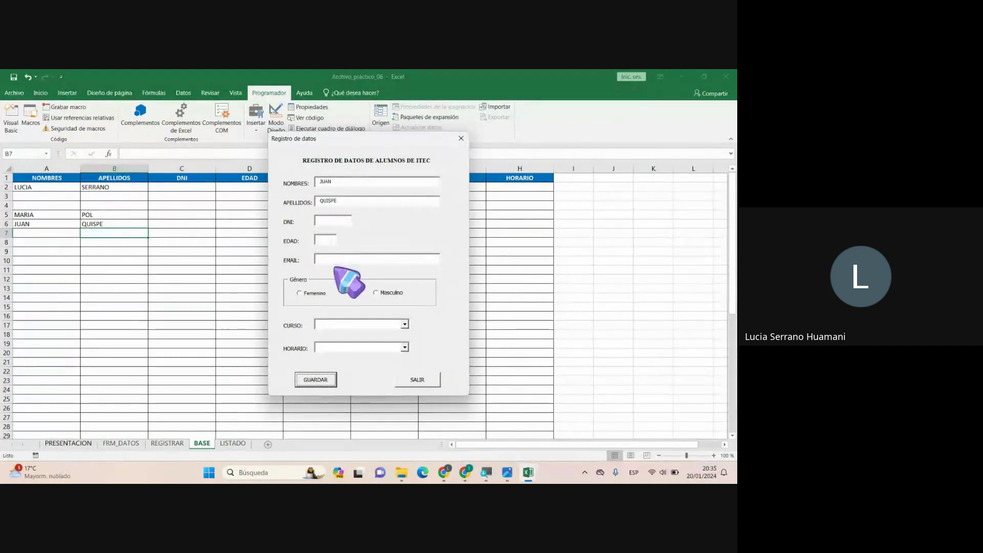
pyautogui.click(461, 138)
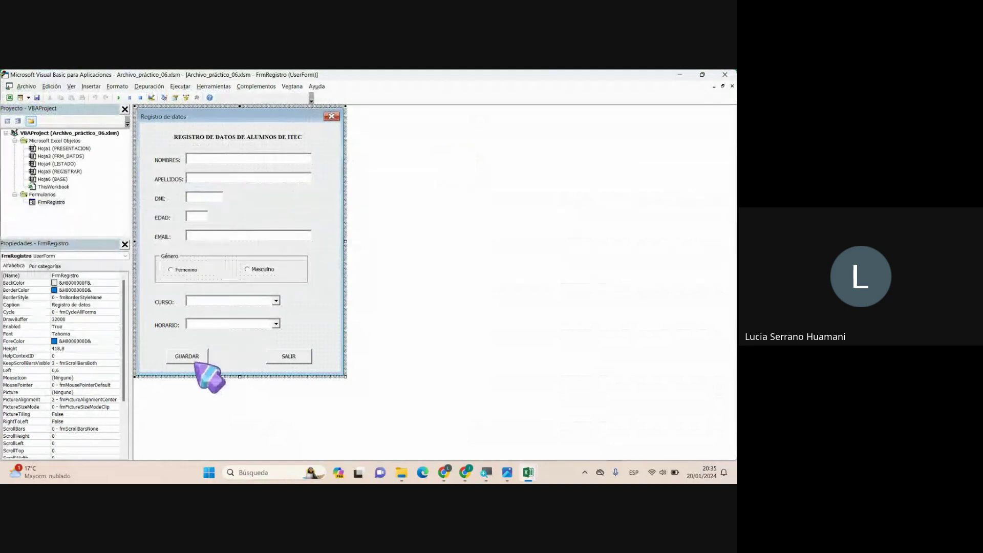
# - Open BtnGuardar_Click and review lines 6–7 writing TxtNombre.Text to column 1 and TxtApellido.Text to column 2
pyautogui.doubleClick(190, 357)
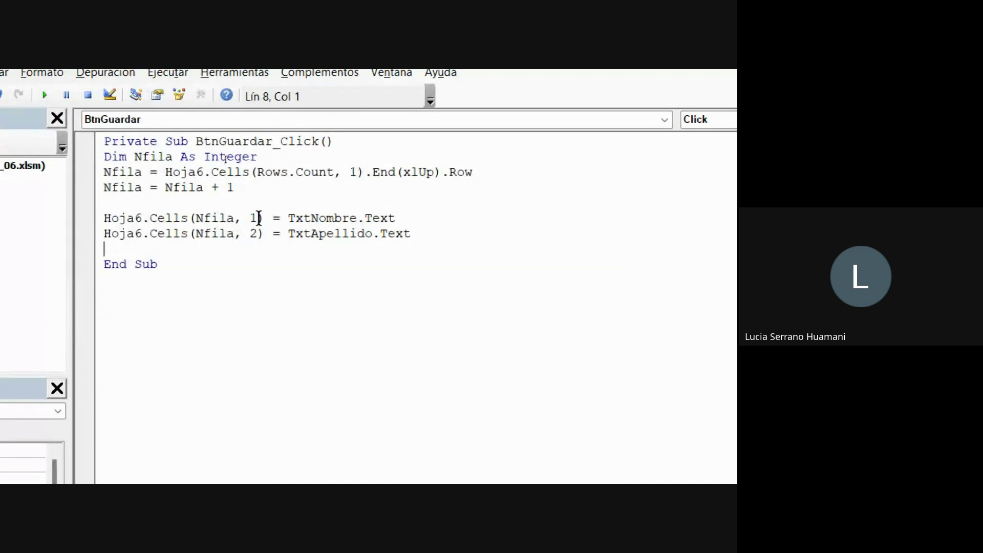
pyautogui.doubleClick(253, 218)
pyautogui.moveTo(411, 217); pyautogui.dragTo(288, 218)
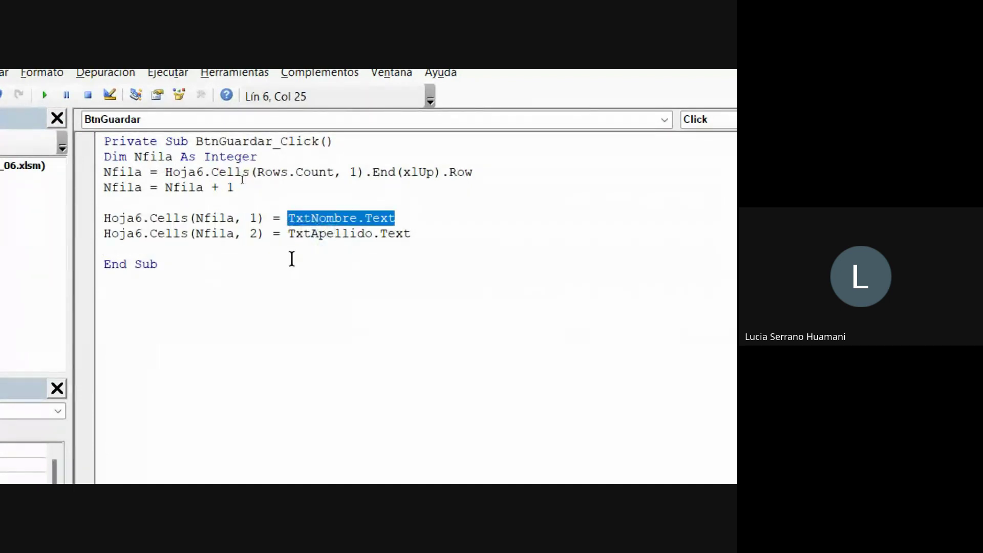
pyautogui.doubleClick(253, 234)
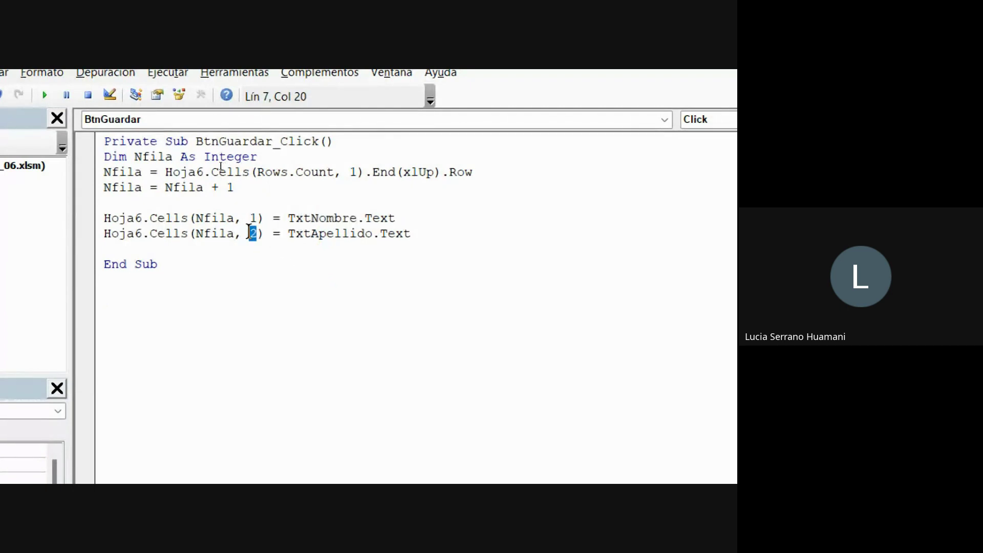
pyautogui.moveTo(412, 234); pyautogui.dragTo(285, 233)
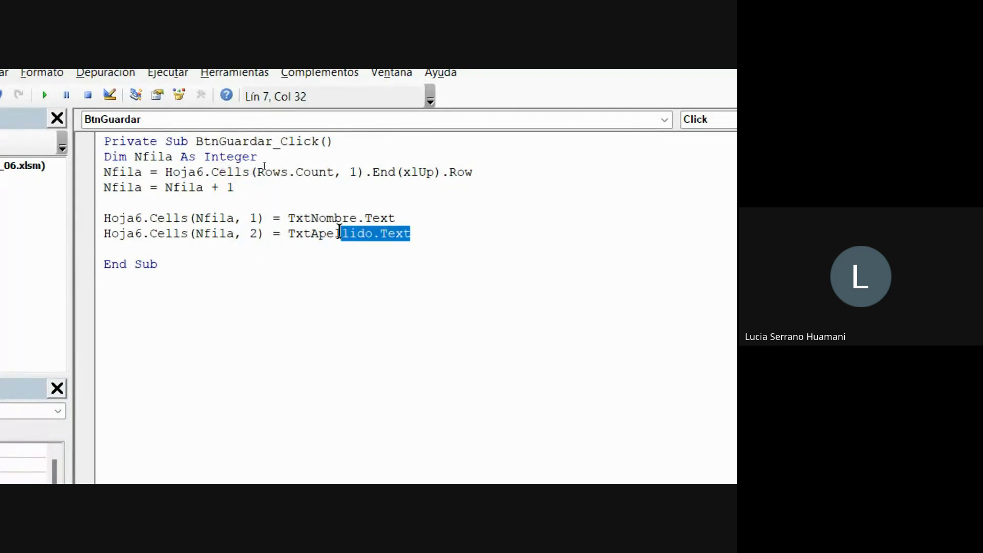
pyautogui.click(234, 249)
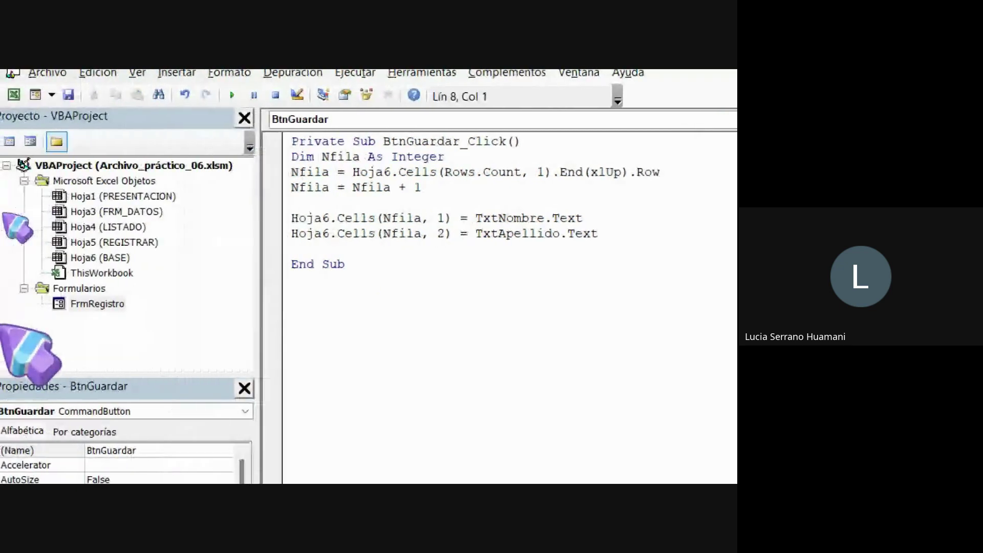
# - Check the DNI, EDAD and EMAIL textbox names in the form design, then return to line 8
pyautogui.doubleClick(95, 305)
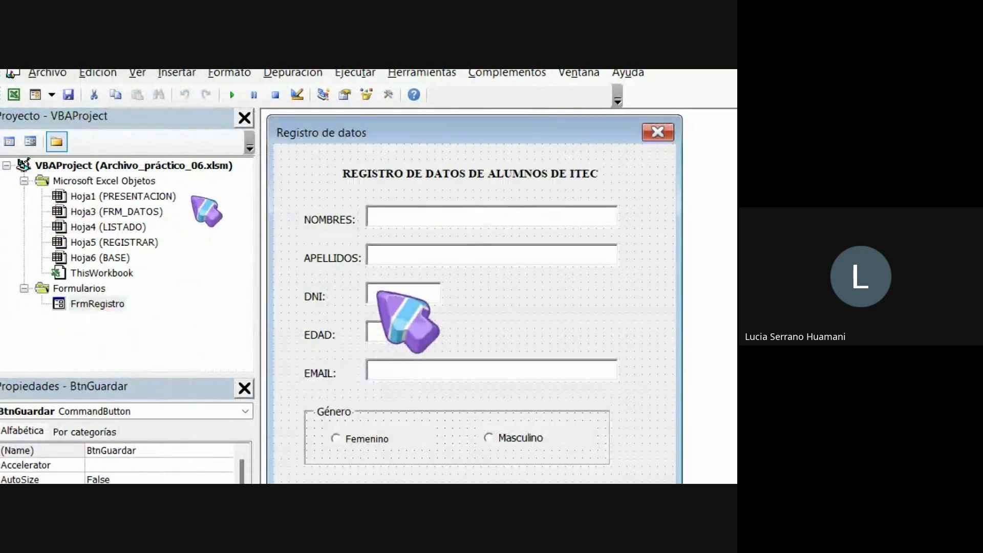
pyautogui.click(394, 294)
pyautogui.click(399, 331)
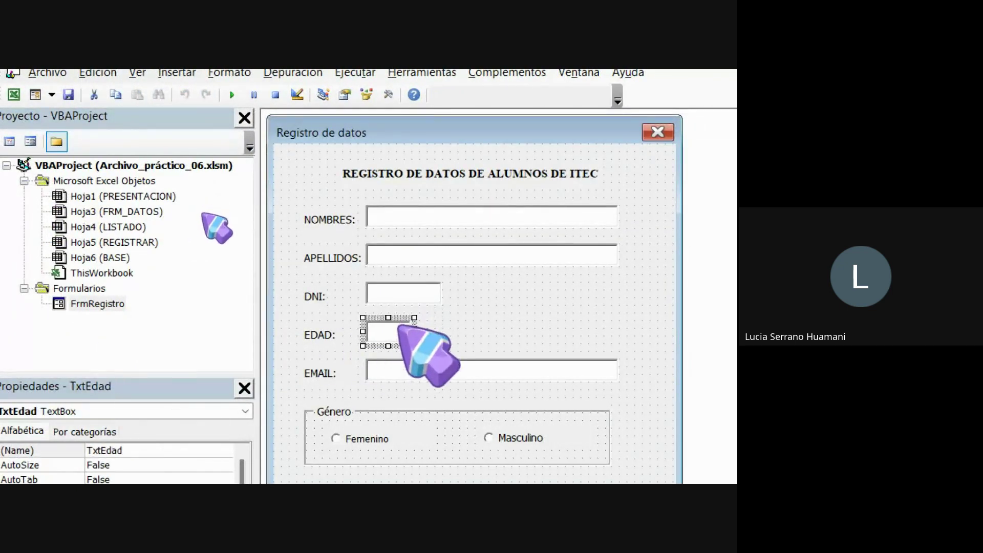
pyautogui.click(407, 370)
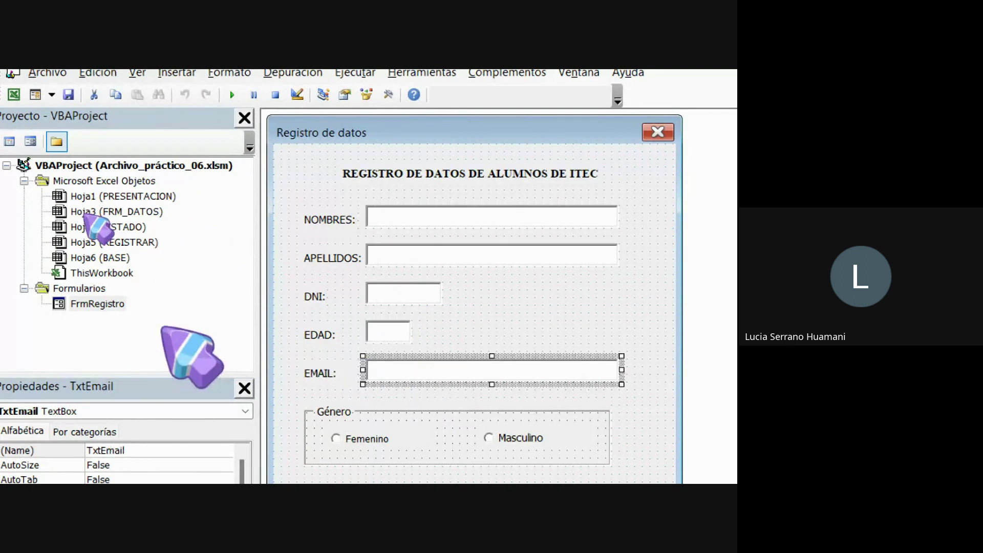
pyautogui.doubleClick(384, 461)
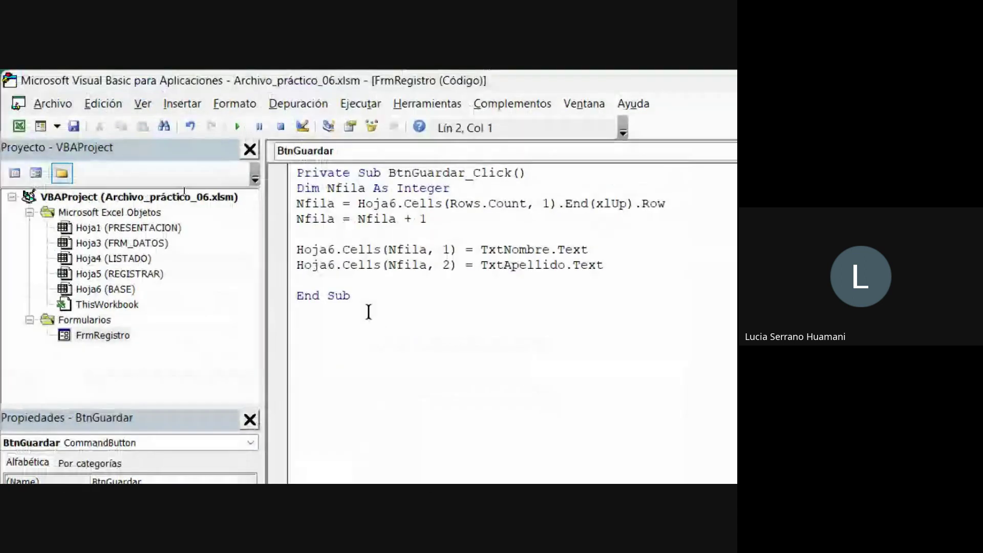
# - Add line 8 Hoja6.Cells(Nfila, 3) = TxtDni.Value after confirming BASE column 3 is DNI
pyautogui.click(338, 281)
pyautogui.write('HO')
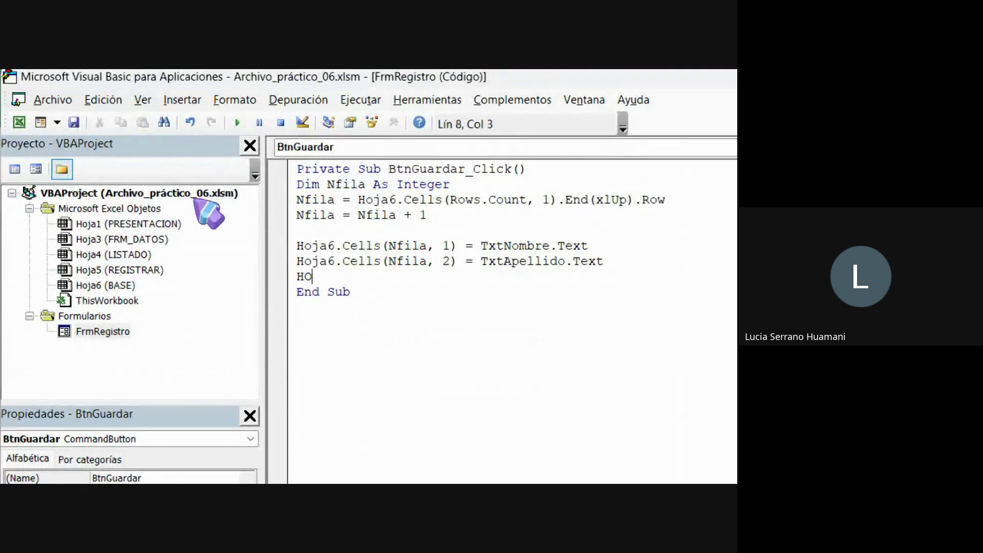
pyautogui.write('JA6.')
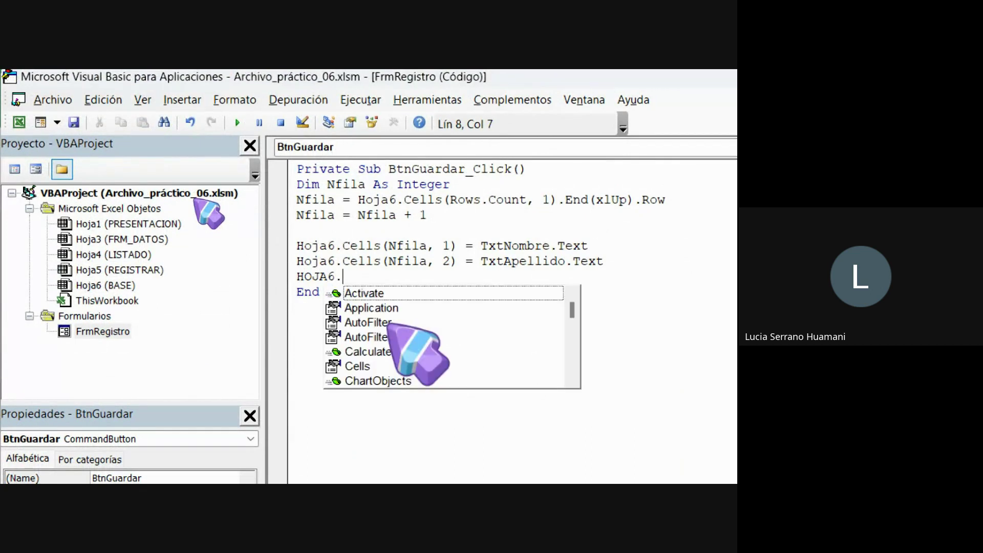
pyautogui.write('CE')
pyautogui.press('Tab')
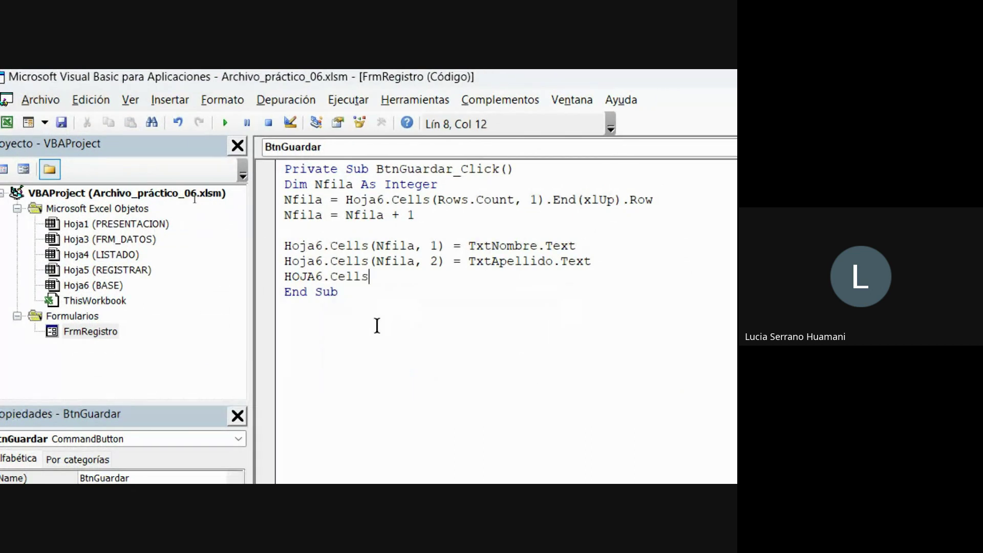
pyautogui.write('(Nf')
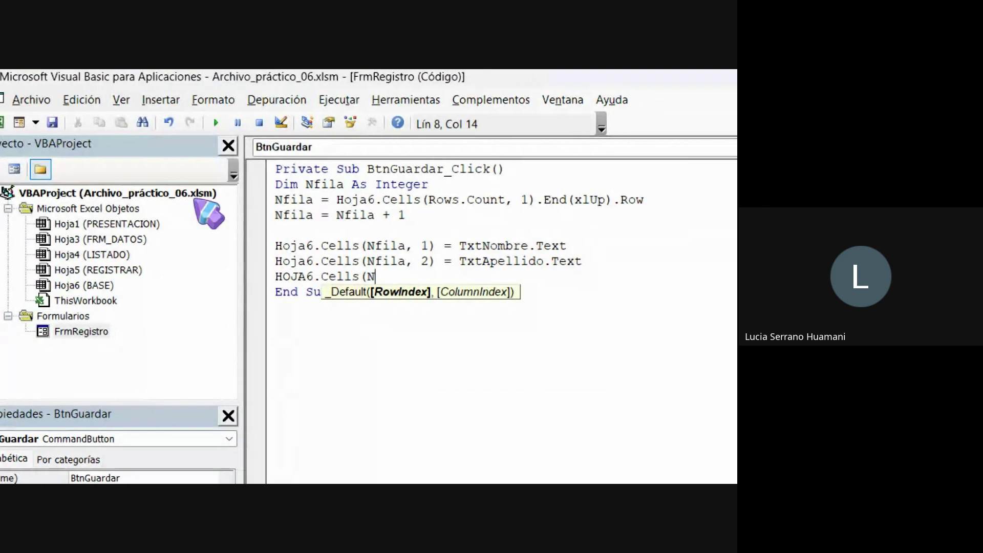
pyautogui.write('ila')
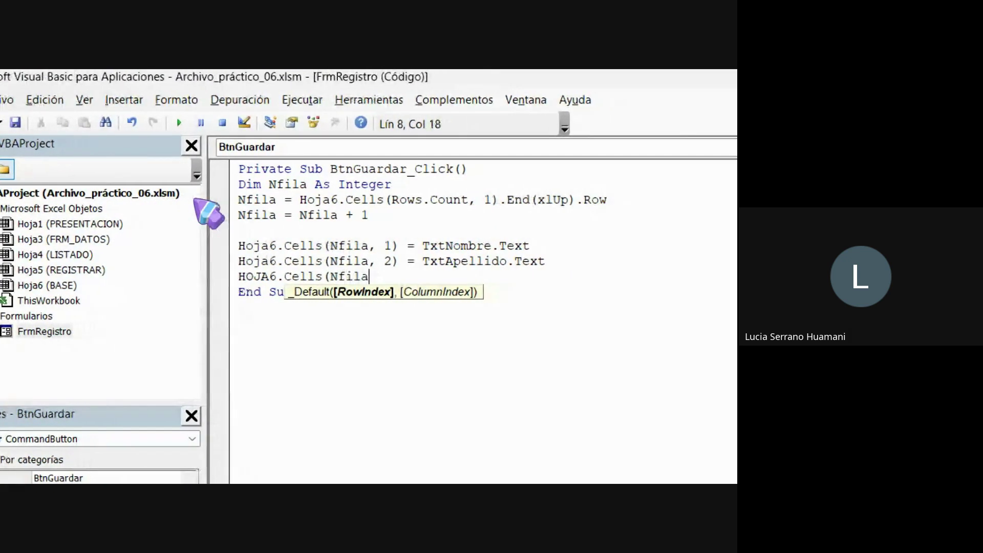
pyautogui.write(',3')
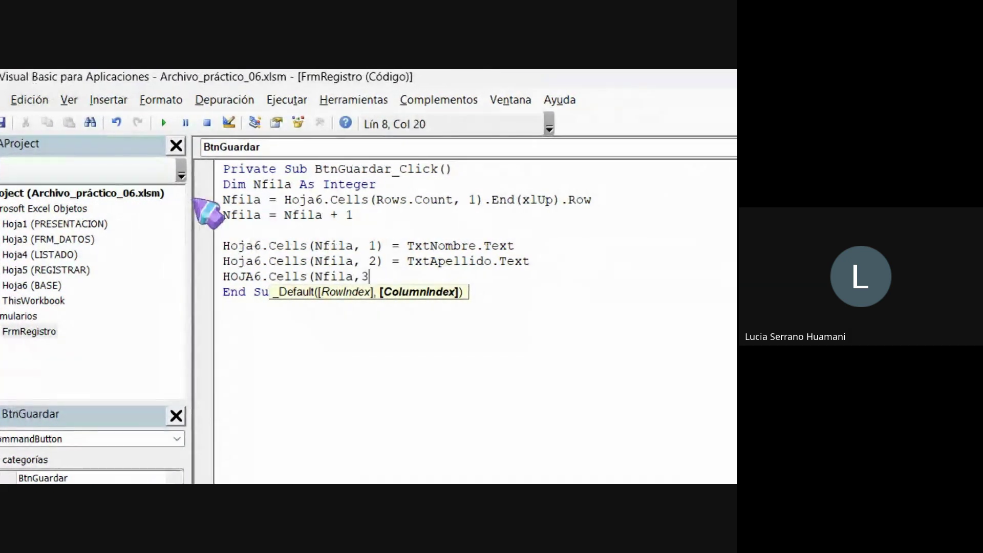
pyautogui.write(')')
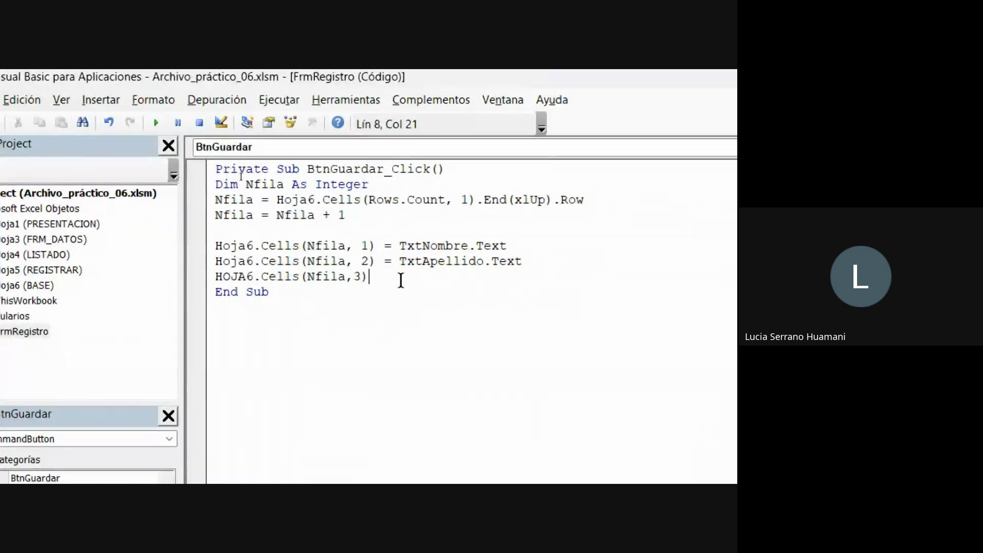
pyautogui.write('=')
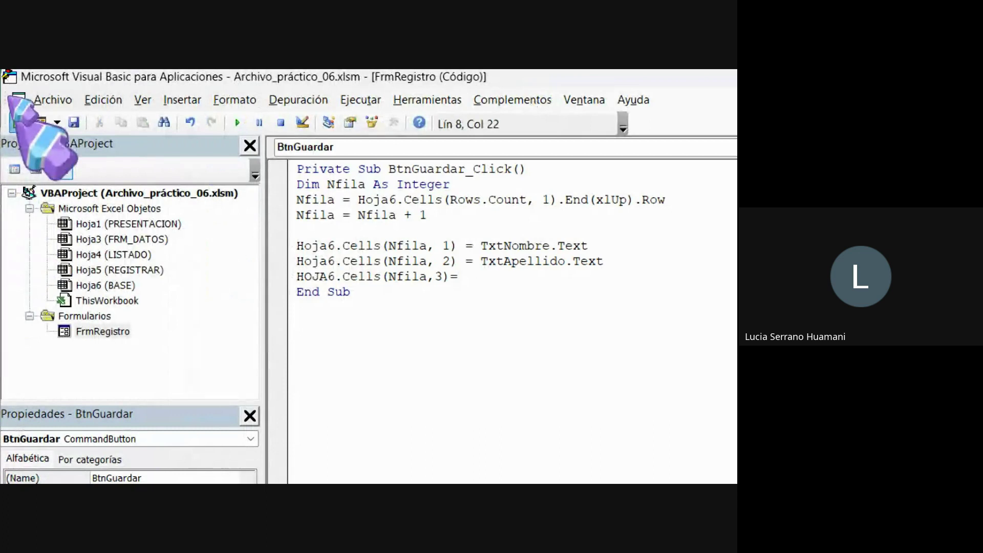
pyautogui.click(16, 121)
pyautogui.click(345, 263)
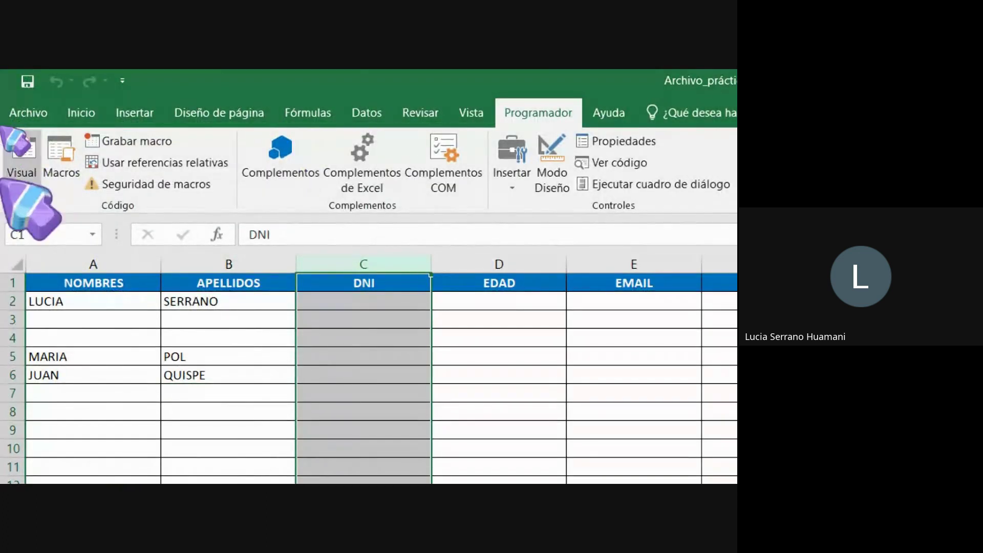
pyautogui.click(20, 153)
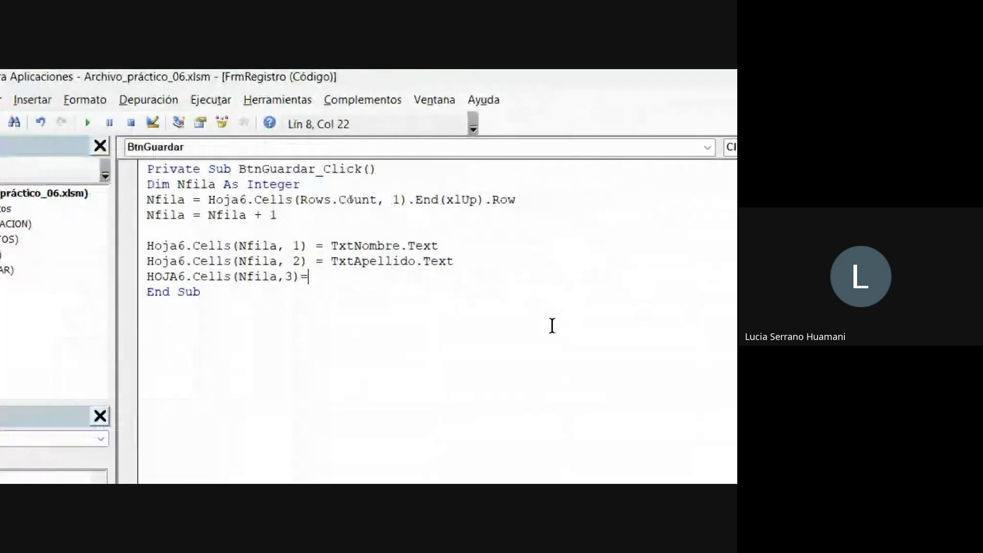
pyautogui.write('T')
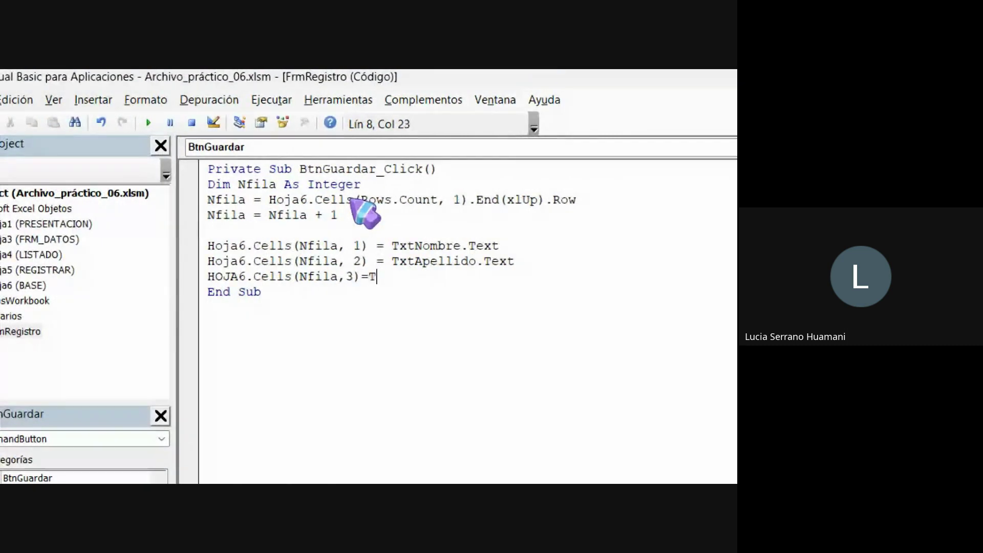
pyautogui.write('xt')
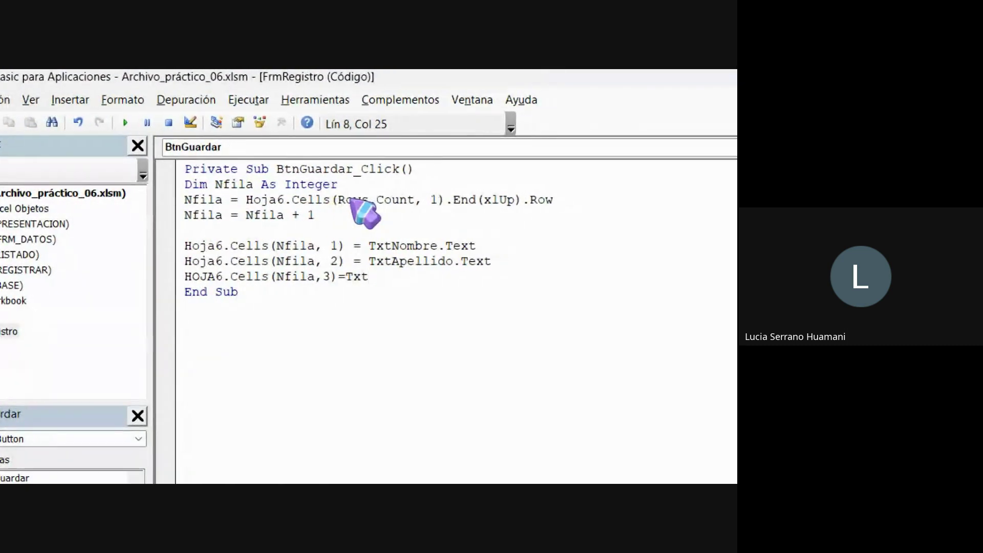
pyautogui.write('Dni')
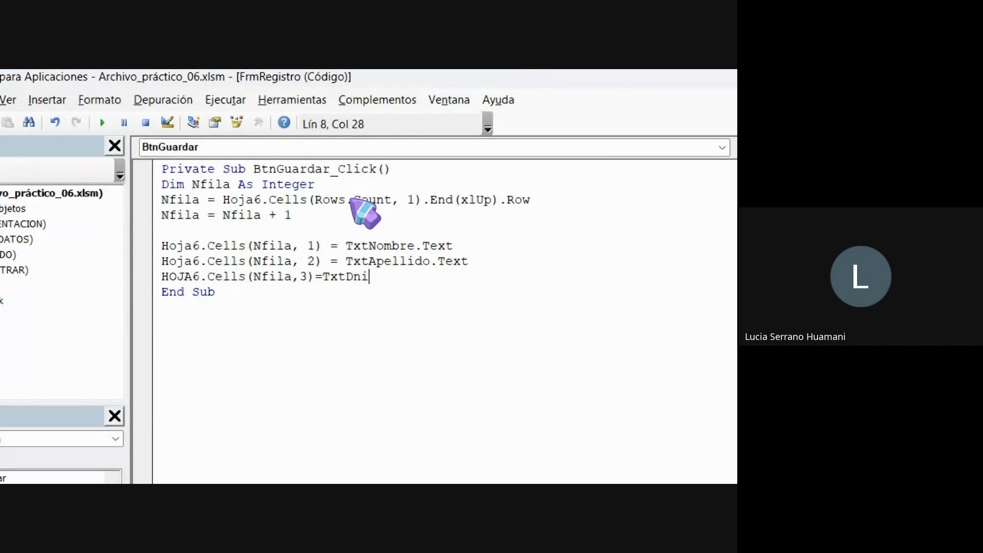
pyautogui.write('.')
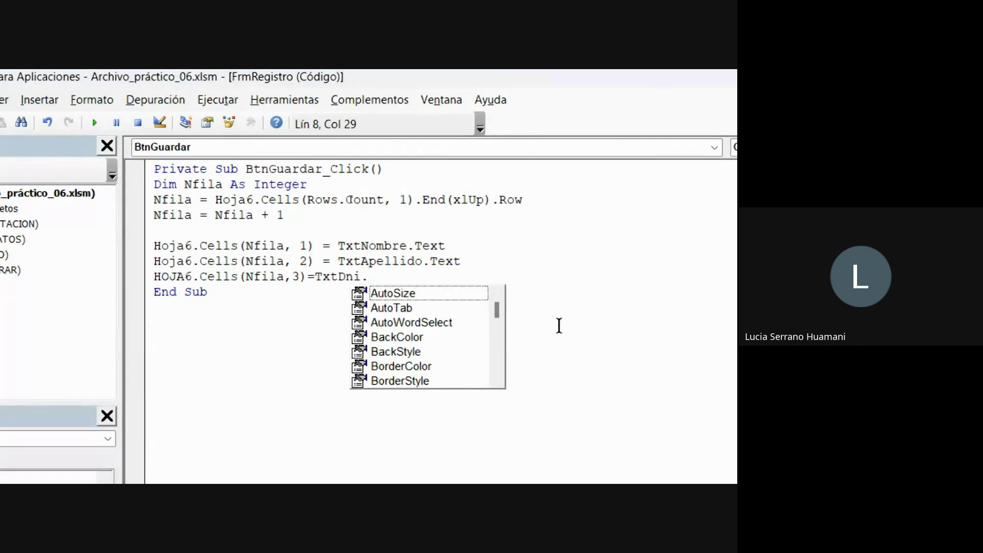
pyautogui.write('va')
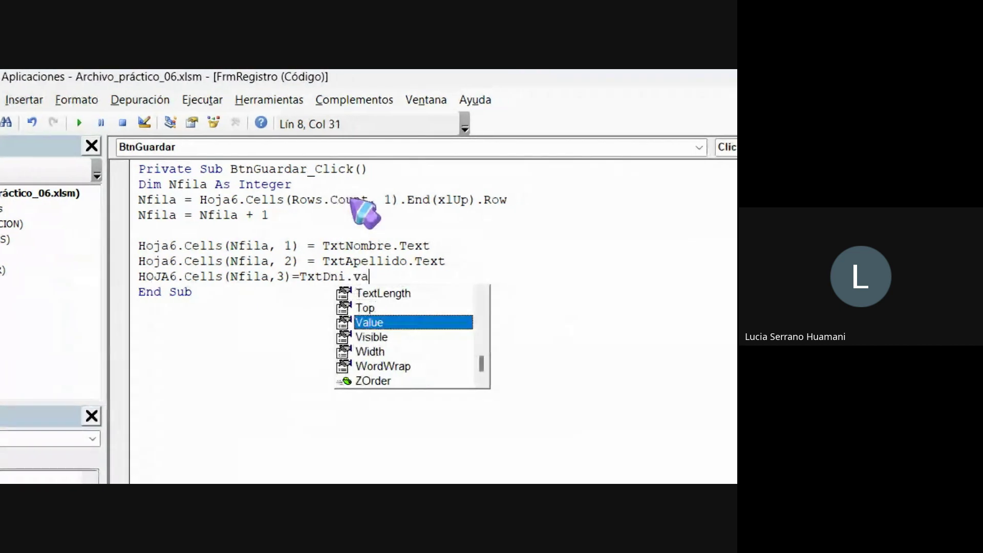
pyautogui.hotkey('ctrl', 'space')
pyautogui.press('Return')
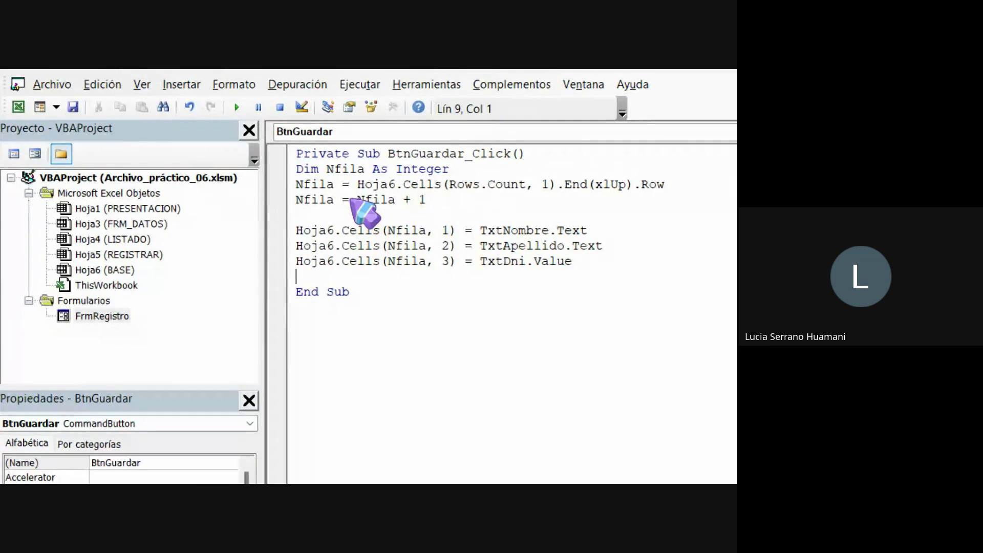
# - Write Hoja6.Cells(Nfila, 4) and verify in BASE that column 4 is EDAD
pyautogui.write('oja6')
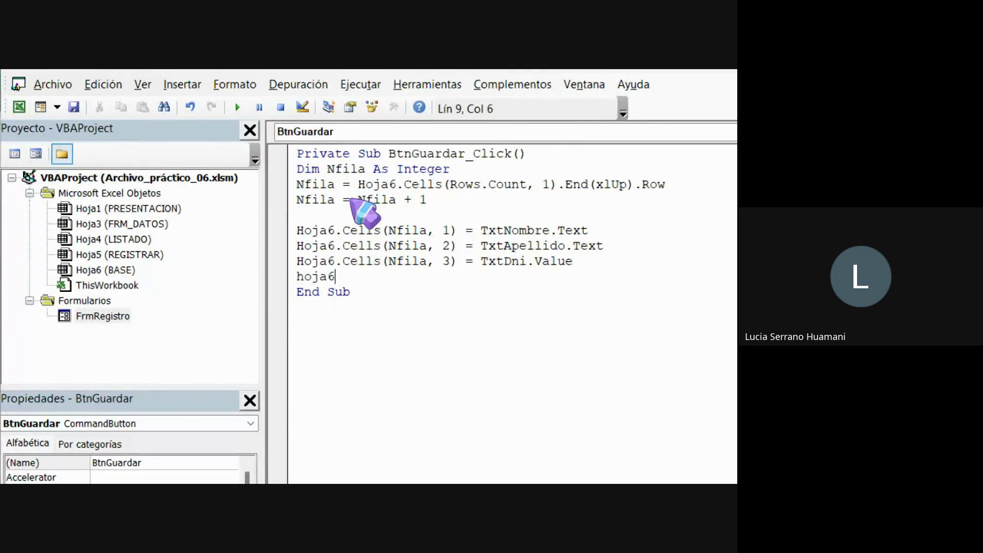
pyautogui.write('.ce')
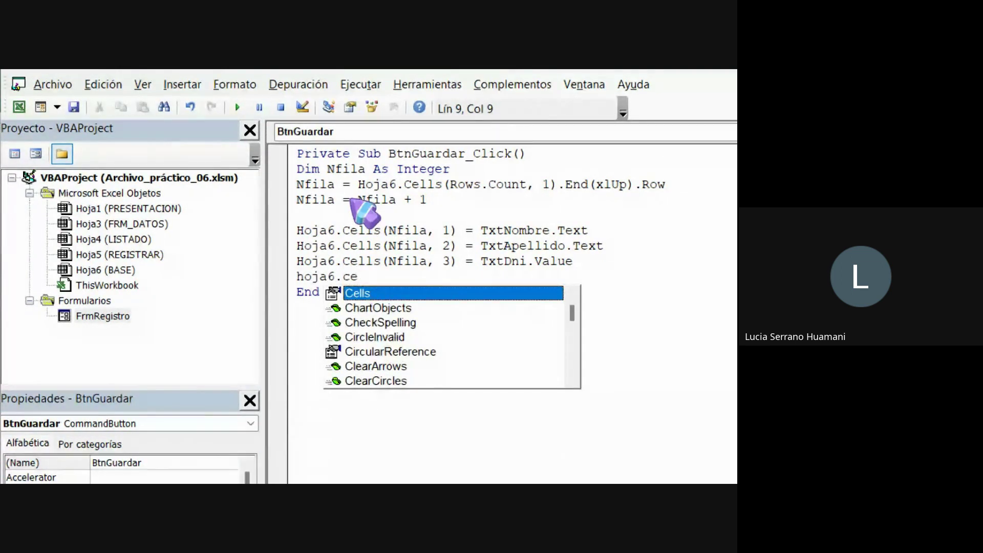
pyautogui.hotkey('ctrl', 'space')
pyautogui.write('(')
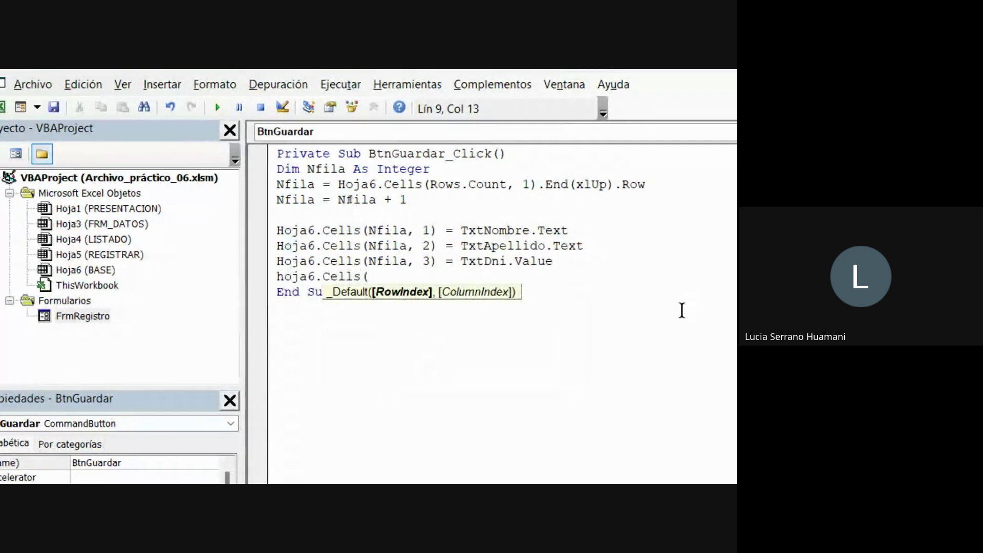
pyautogui.write('NFI')
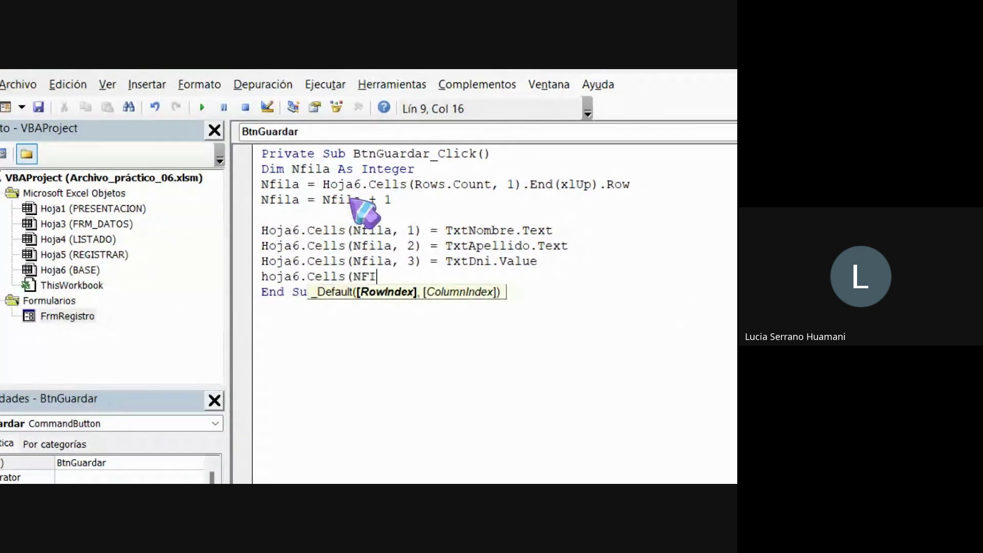
pyautogui.write('L')
pyautogui.press('BackSpace')
pyautogui.press('BackSpace')
pyautogui.press('BackSpace')
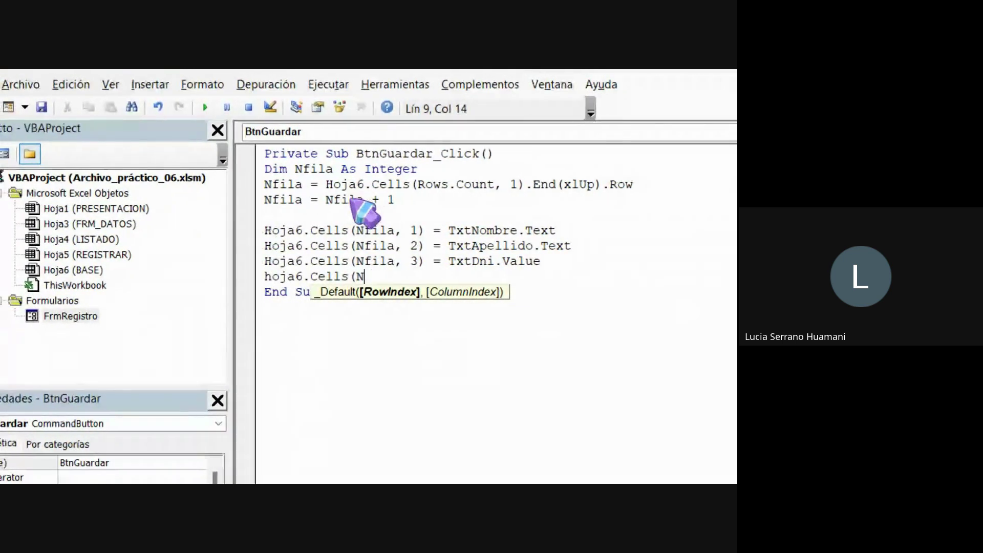
pyautogui.write('ila')
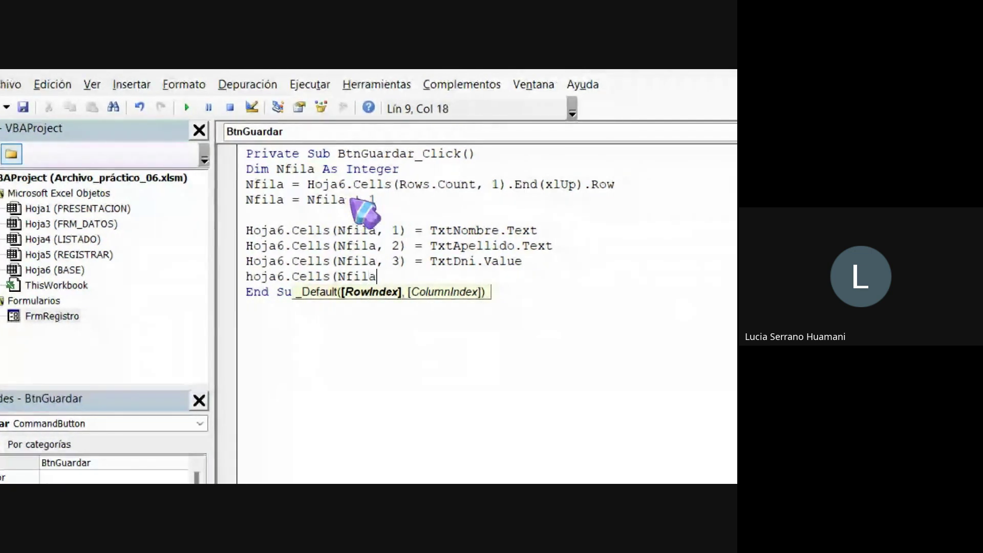
pyautogui.write(',')
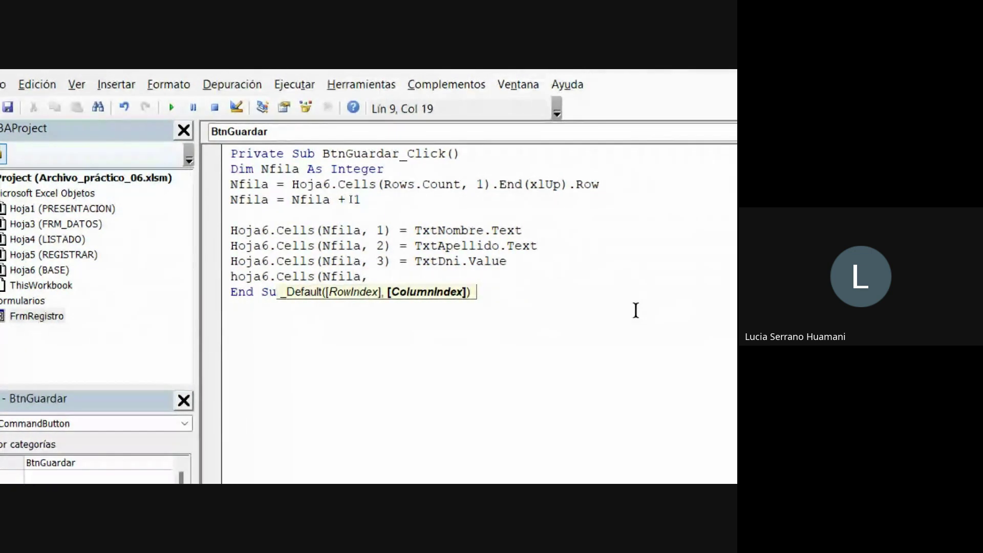
pyautogui.write('4)')
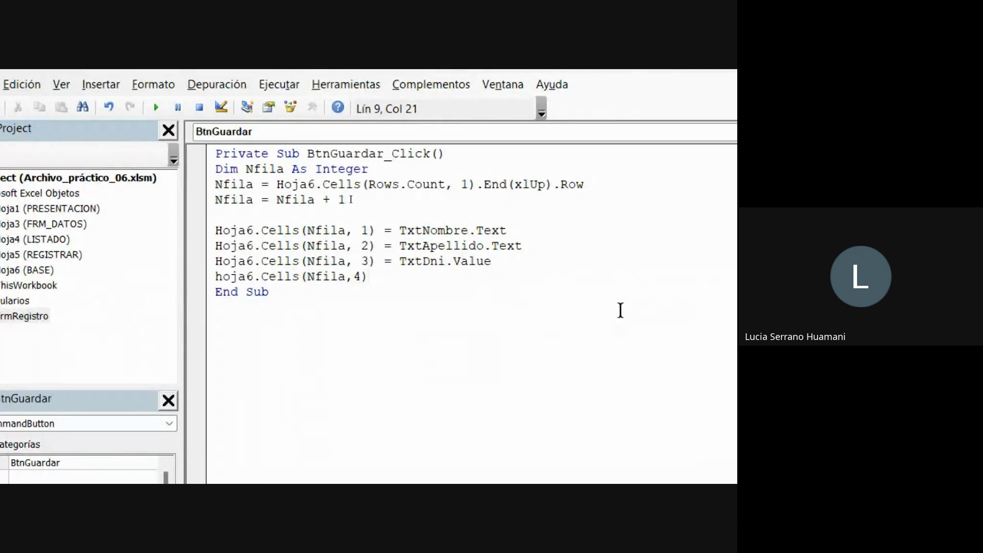
pyautogui.click(18, 113)
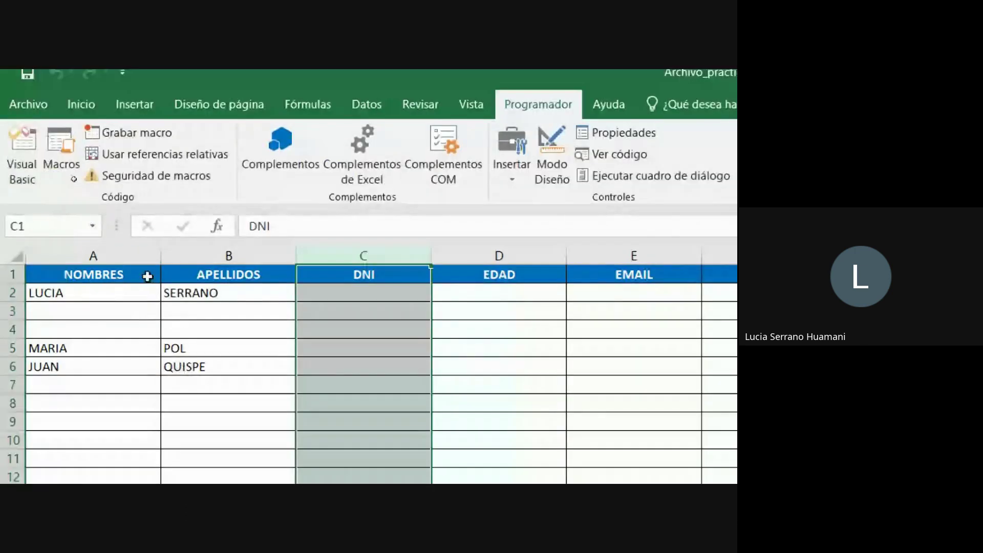
pyautogui.click(126, 255)
pyautogui.click(250, 254)
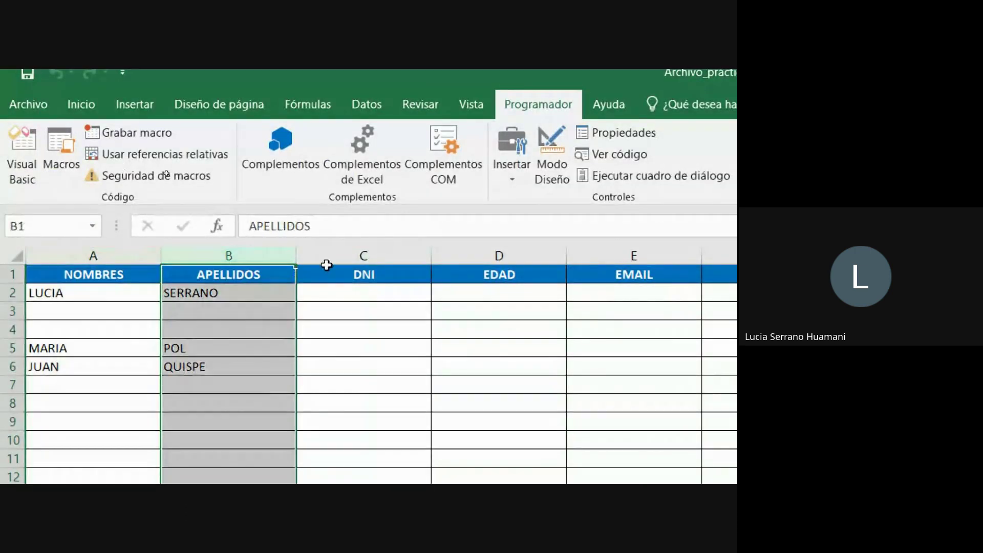
pyautogui.click(364, 251)
pyautogui.click(512, 254)
pyautogui.click(22, 146)
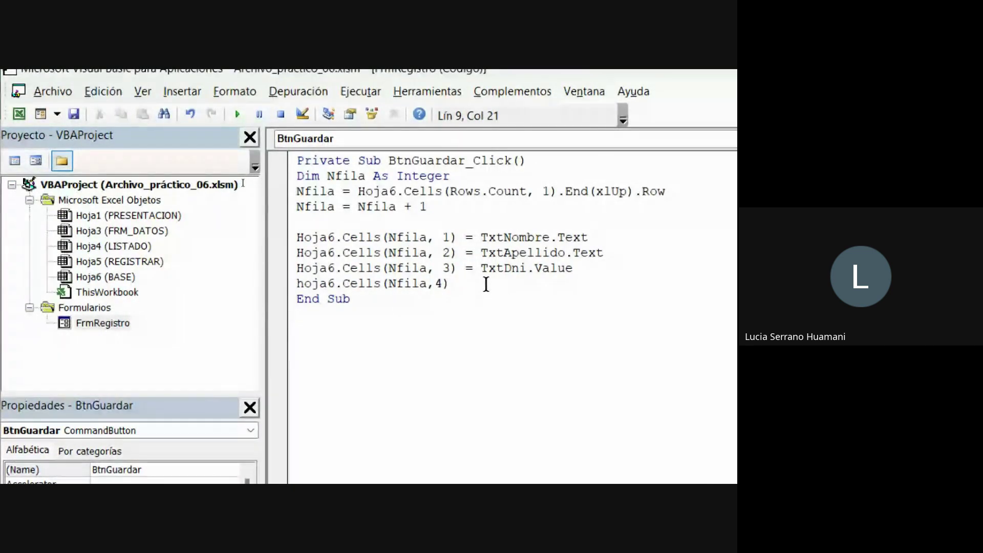
# - Assign TxtEdad.Value to that cell and start a new line
pyautogui.write('=T')
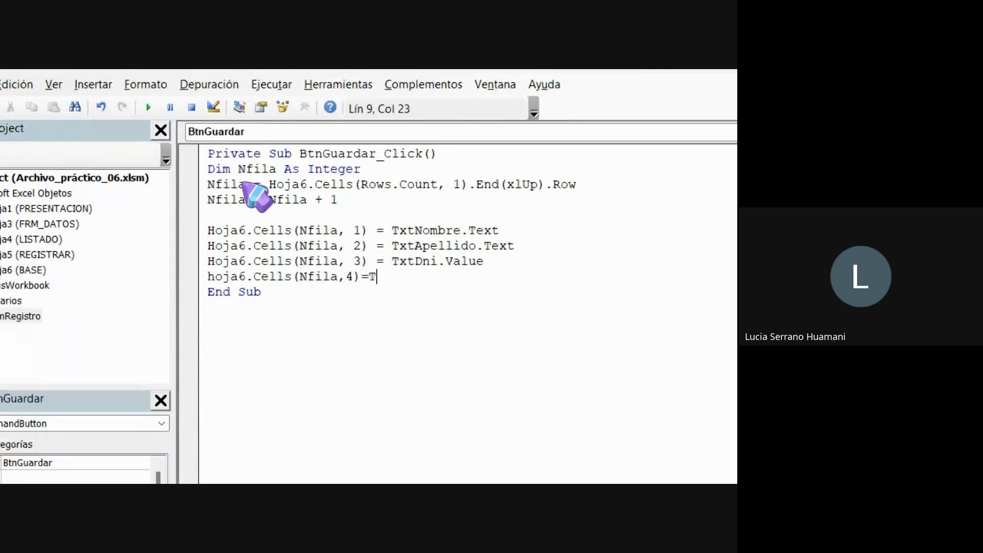
pyautogui.write('X')
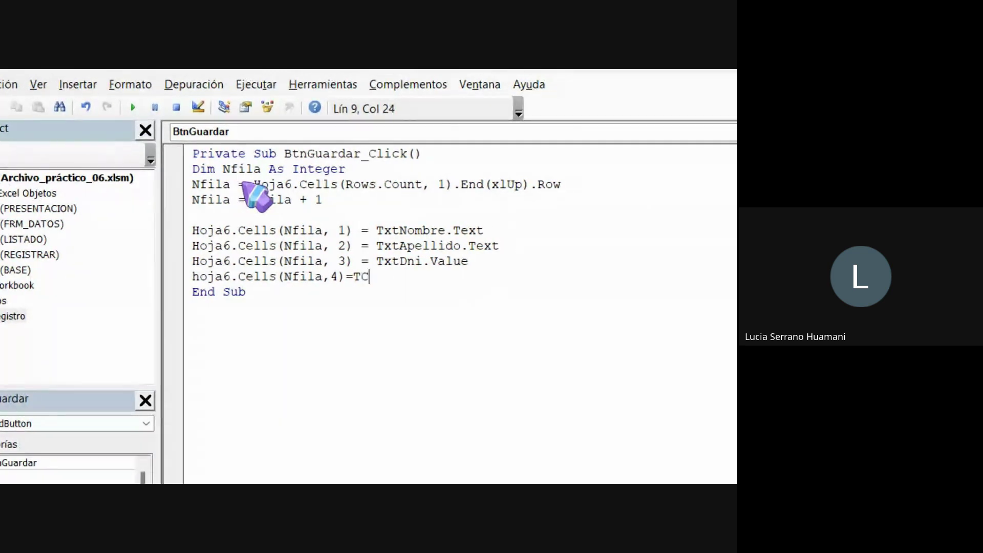
pyautogui.press('BackSpace')
pyautogui.write('X')
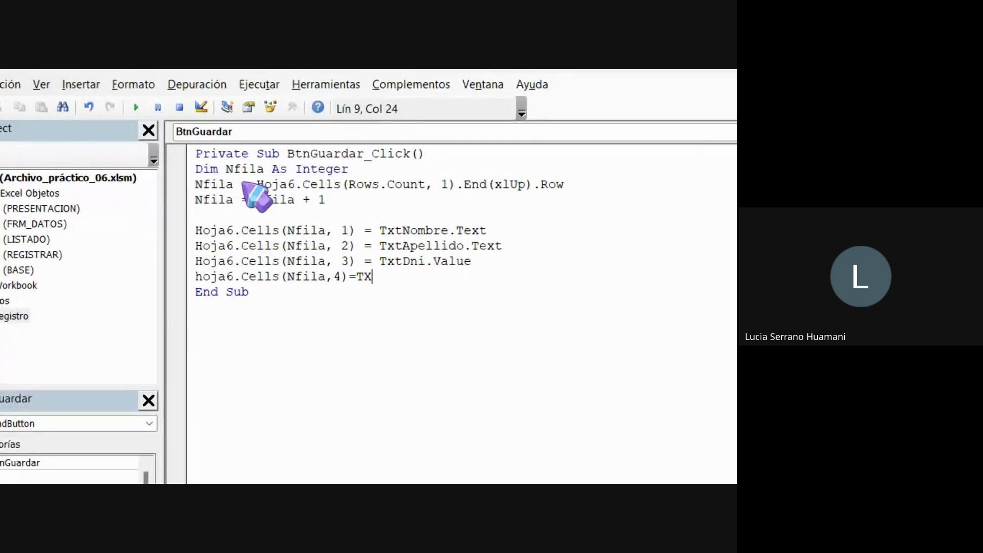
pyautogui.write('TEDAD')
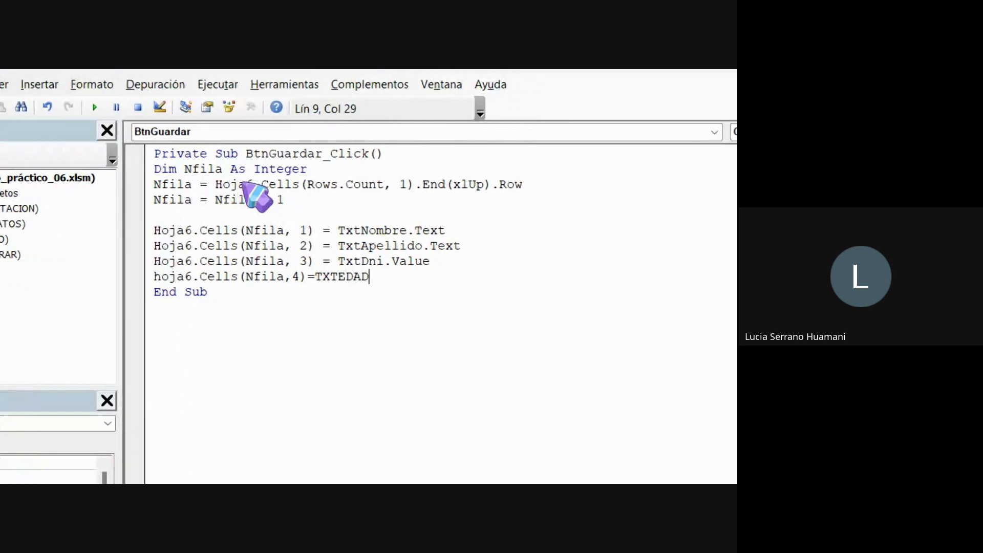
pyautogui.write('.VA')
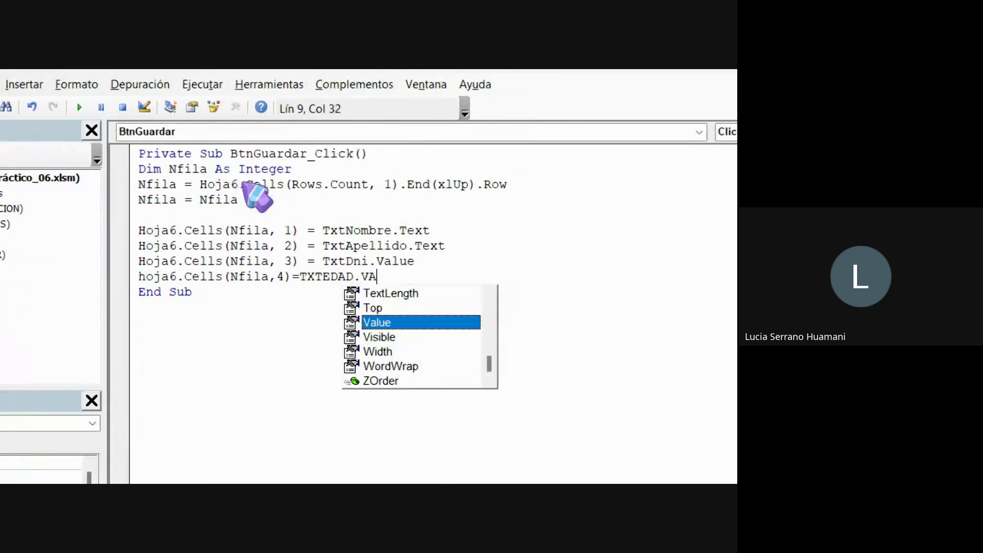
pyautogui.write('L')
pyautogui.press('Tab')
pyautogui.press('Return')
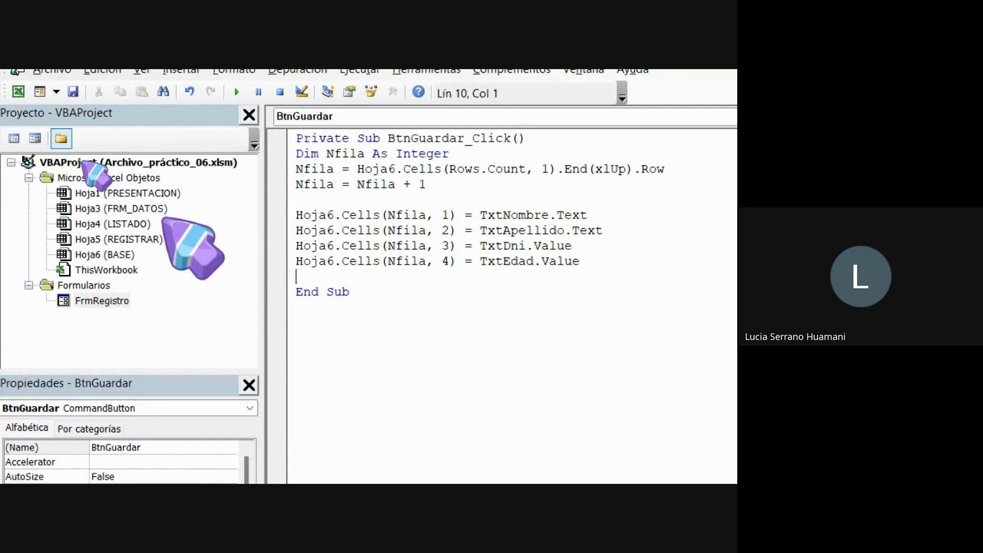
# - Confirm in BASE that EMAIL is column 5, after NOMBRES, APELLIDOS, DNI and EDAD
pyautogui.click(18, 92)
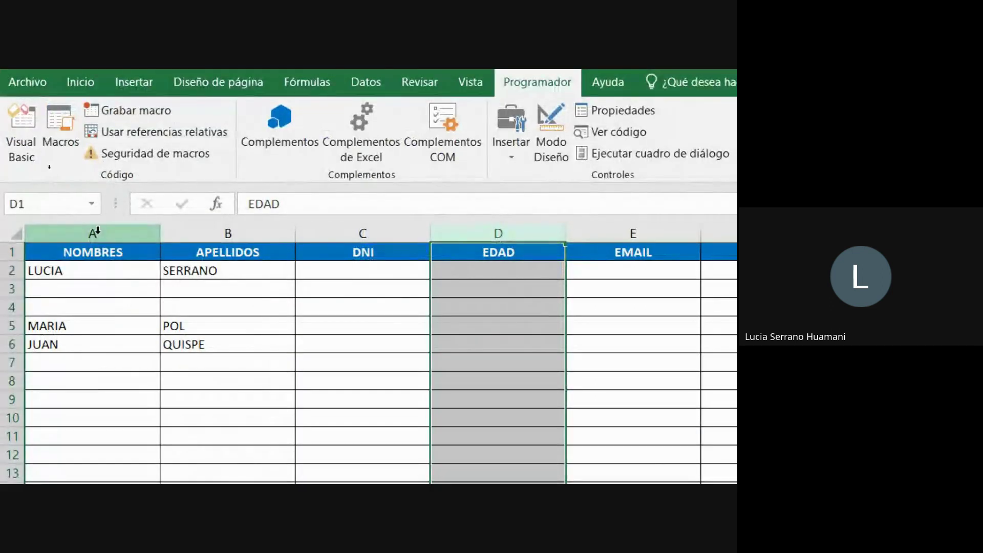
pyautogui.click(92, 231)
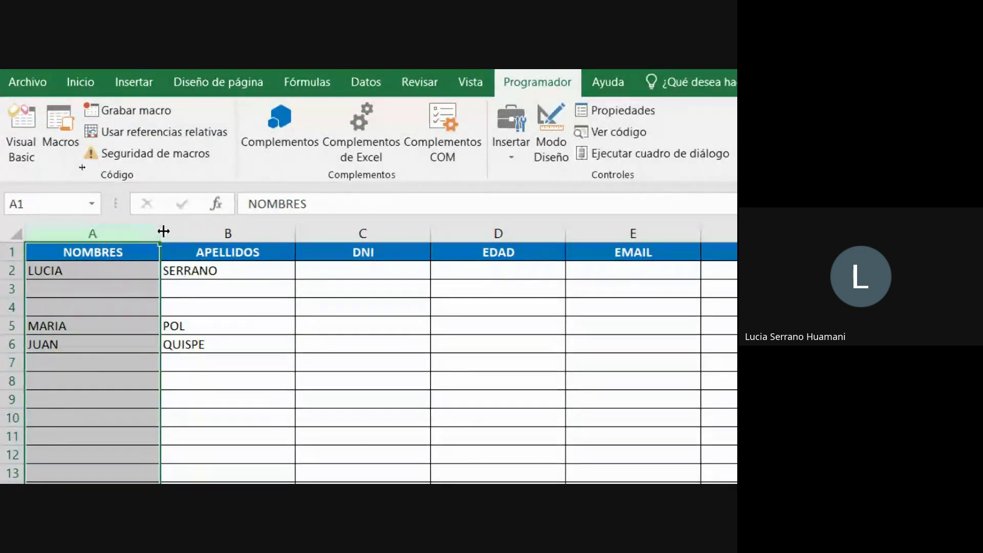
pyautogui.click(235, 231)
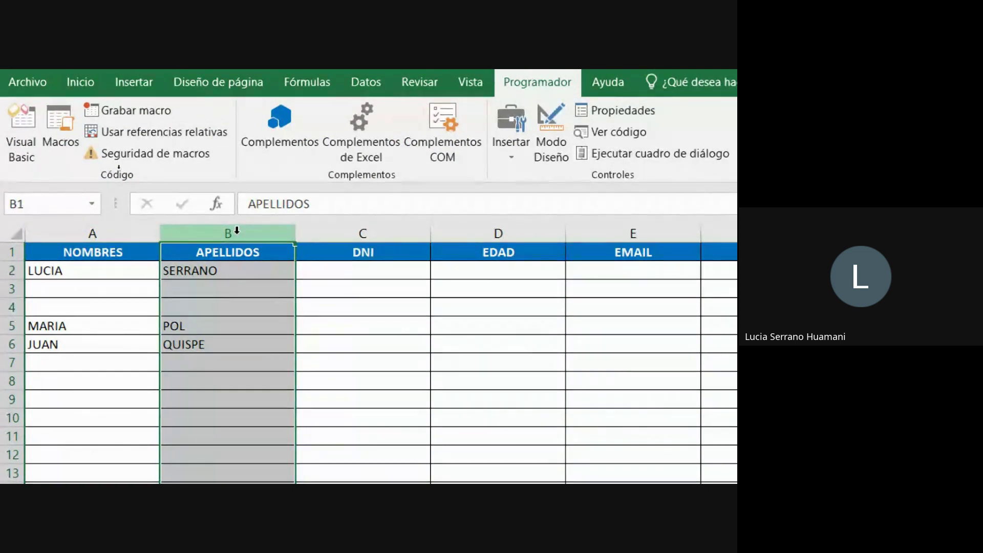
pyautogui.click(364, 233)
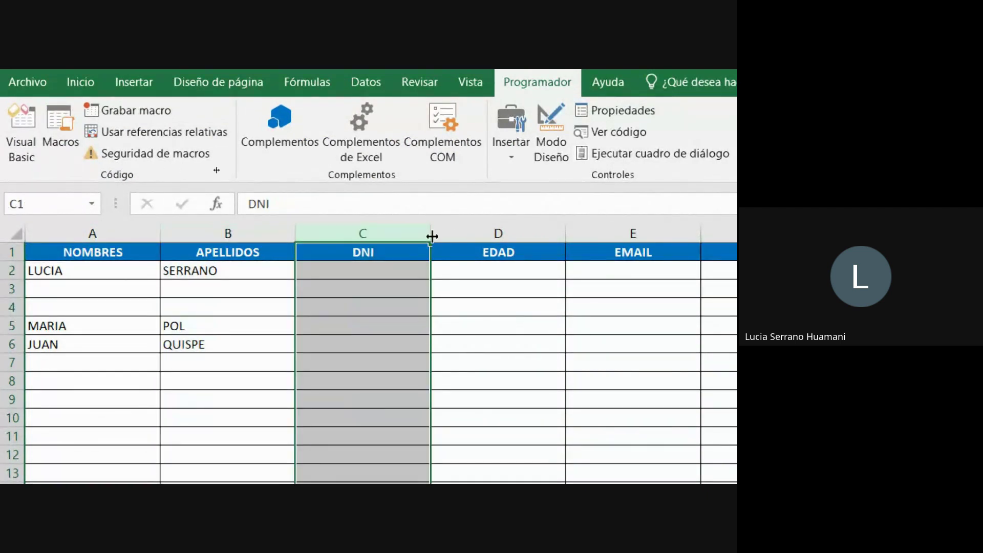
pyautogui.click(472, 234)
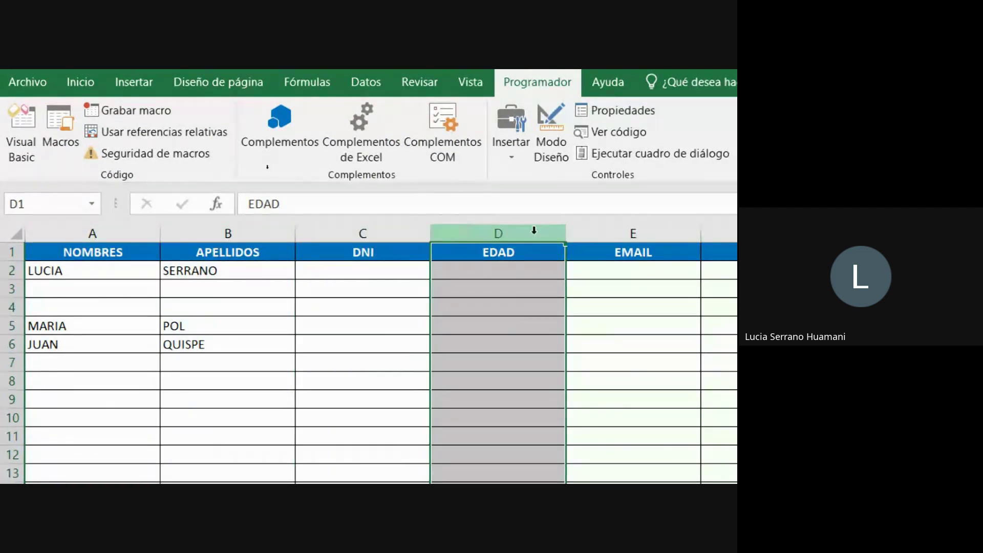
pyautogui.click(475, 226)
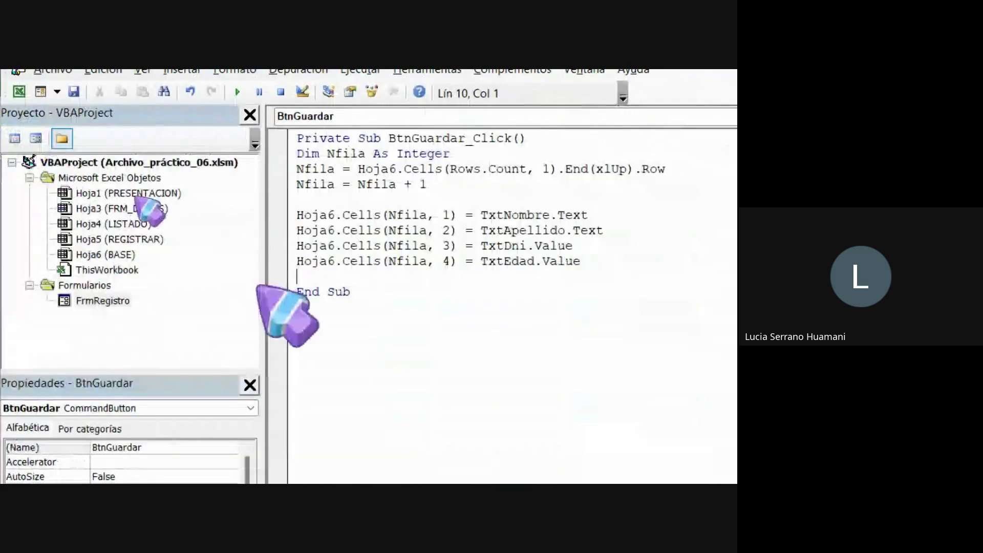
# - Add the line Hoja6.Cells(Nfila, 5) = TxtEmail.Value before End Sub
pyautogui.write('HO')
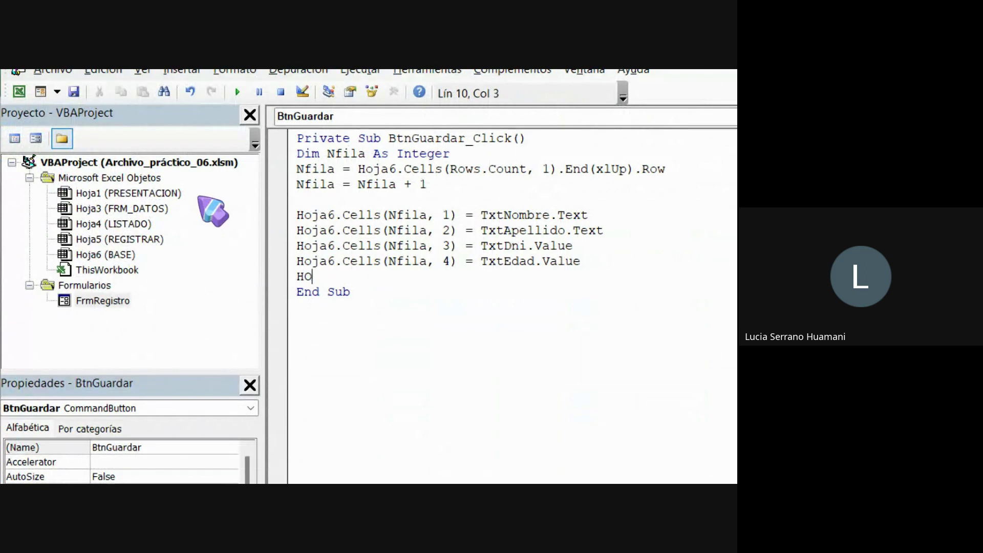
pyautogui.write('JA6')
pyautogui.write('.Ce')
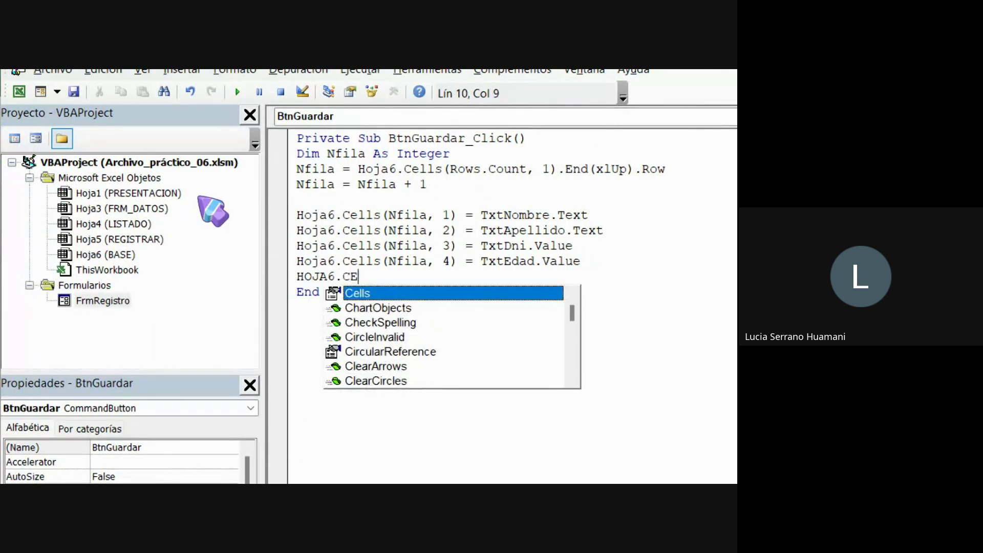
pyautogui.press('Tab')
pyautogui.write('(')
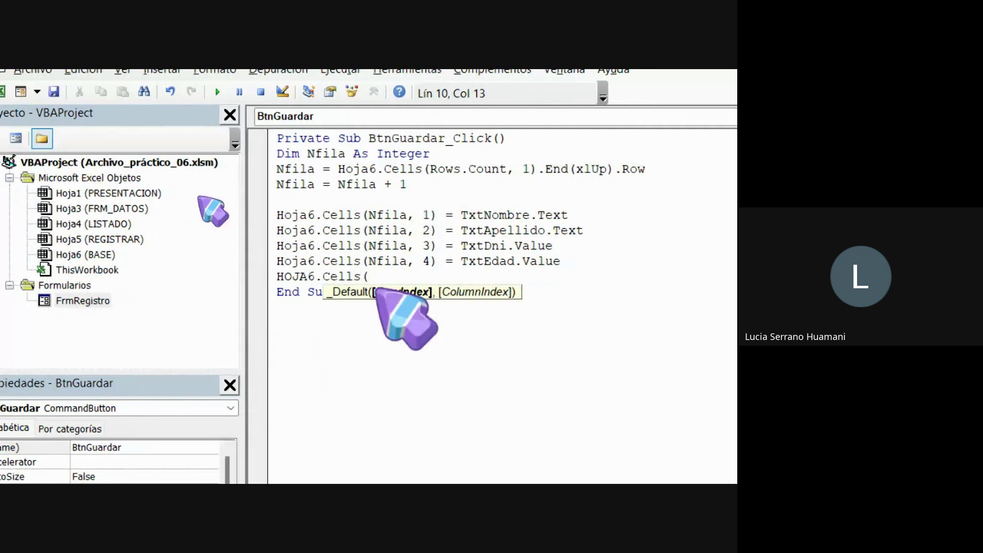
pyautogui.write('NFILA')
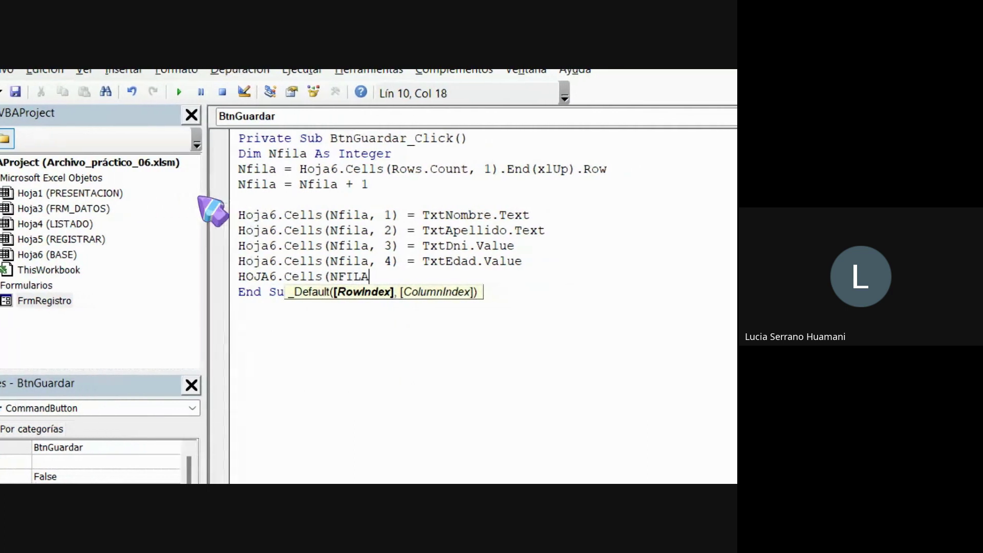
pyautogui.write(',5')
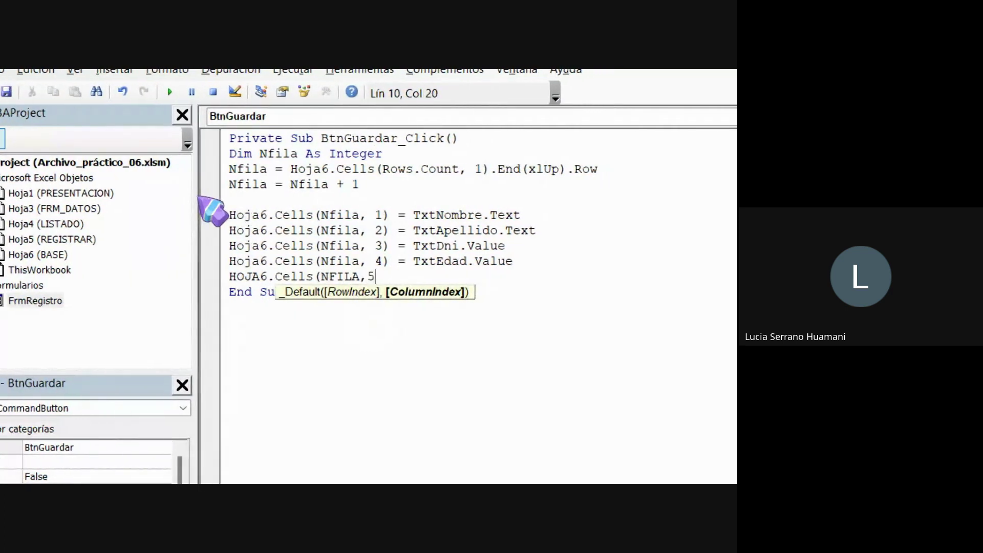
pyautogui.write(')=')
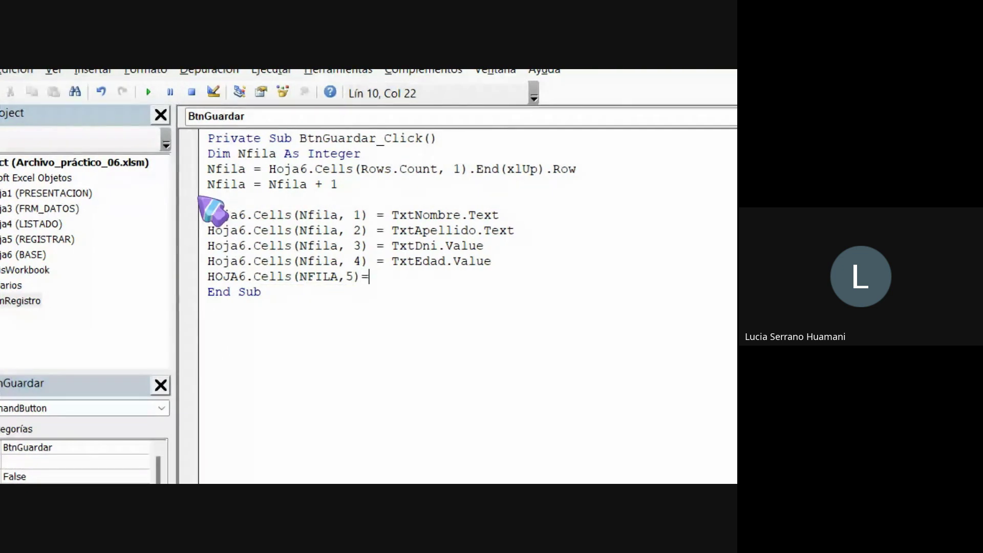
pyautogui.write('TXT')
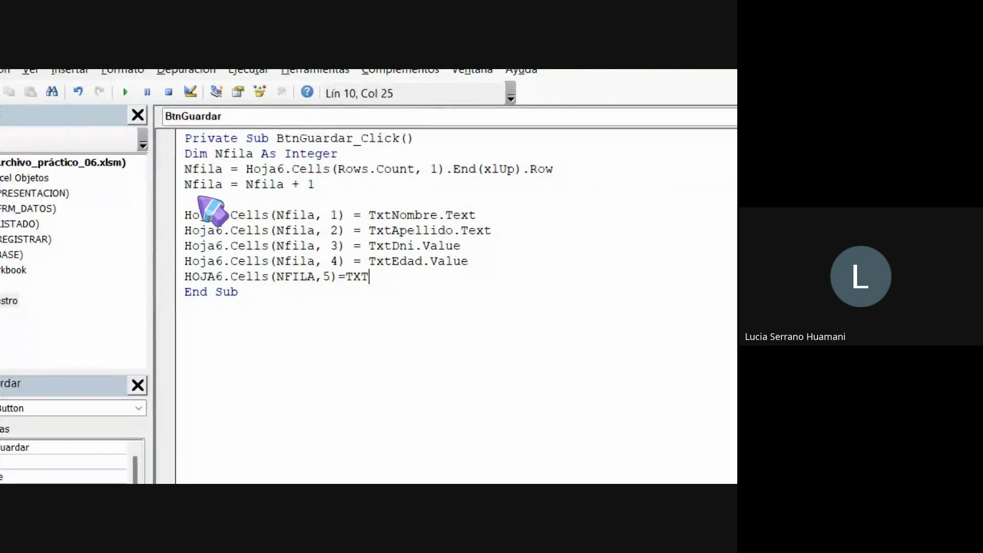
pyautogui.write('EMA')
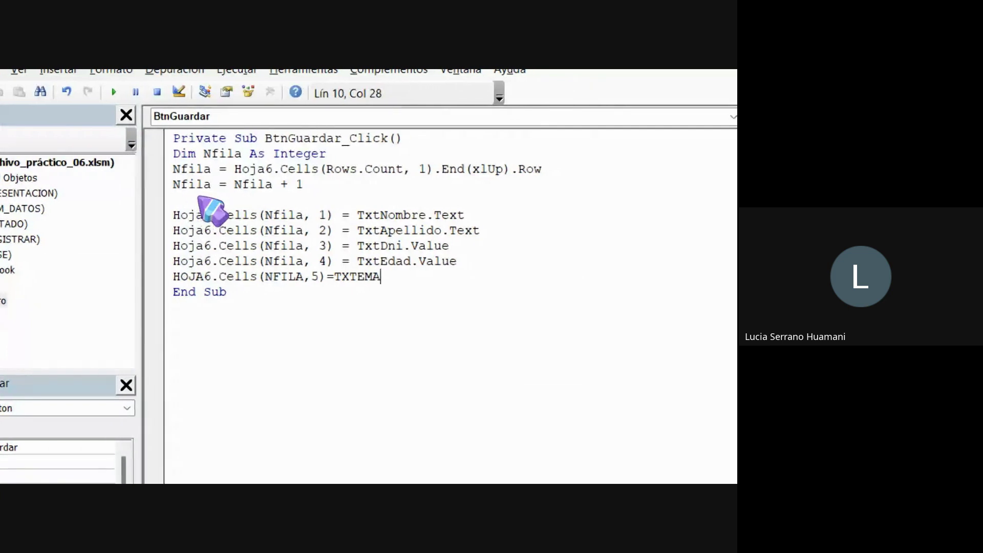
pyautogui.write('IL.')
pyautogui.scroll(-1, 208, 208)
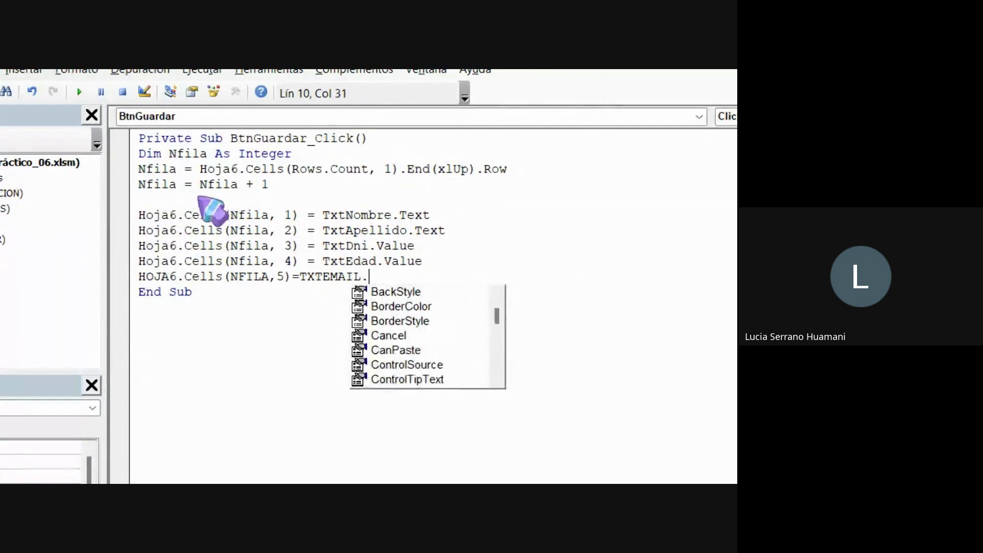
pyautogui.scroll(-1, 202, 200)
pyautogui.write('VALUE')
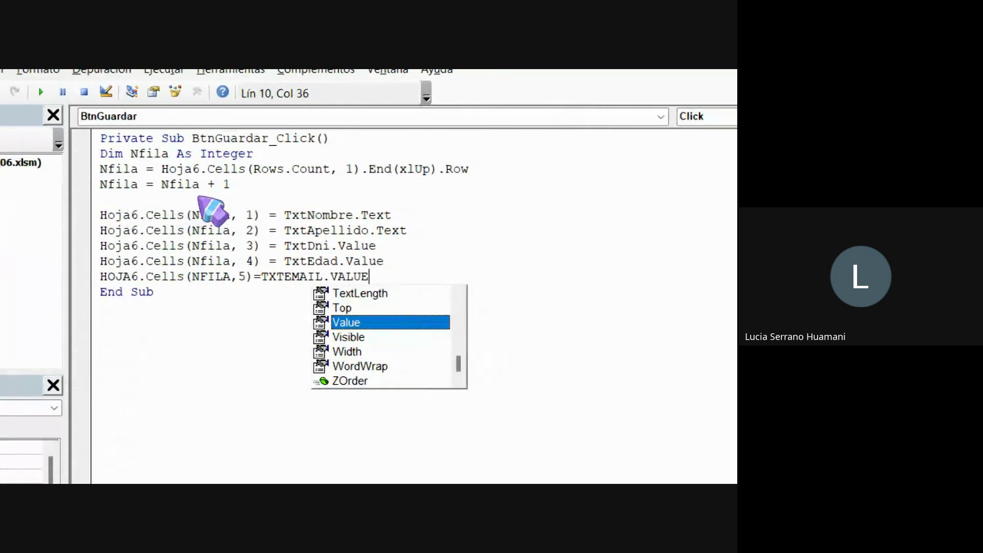
pyautogui.press('Return')
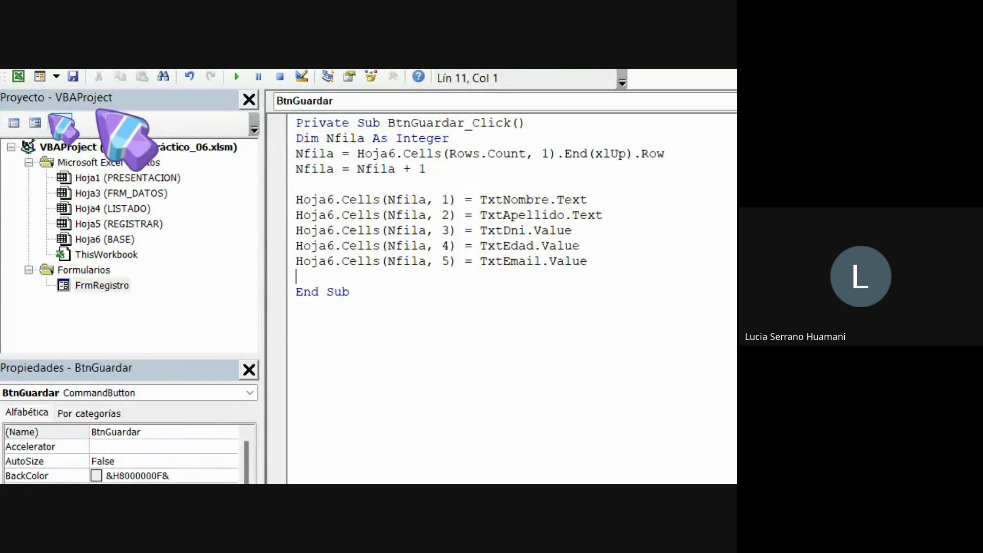
# - Review BASE headers NOMBRES through GÉNERO and HORARIO, then reopen the FrmRegistro form design
pyautogui.click(18, 77)
pyautogui.click(95, 217)
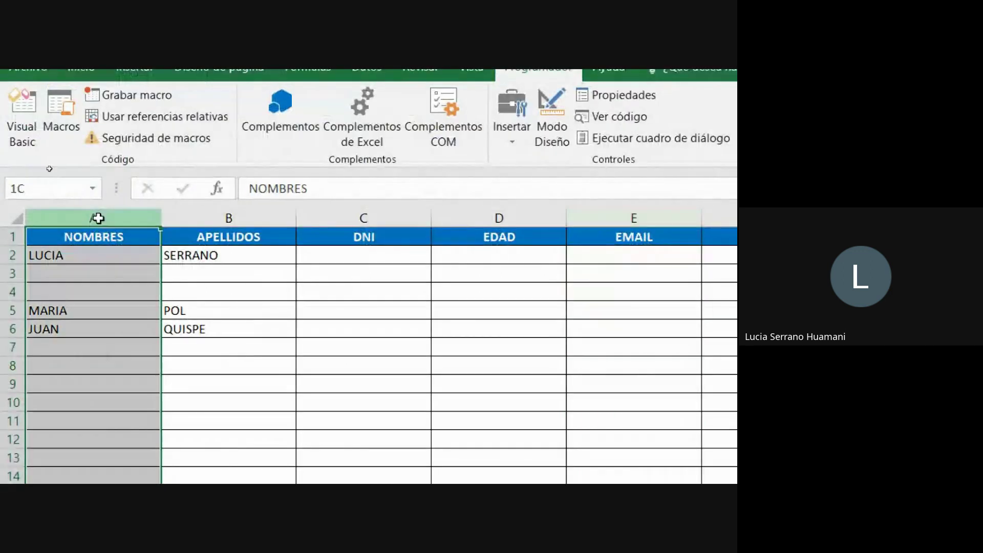
pyautogui.click(226, 215)
pyautogui.click(343, 217)
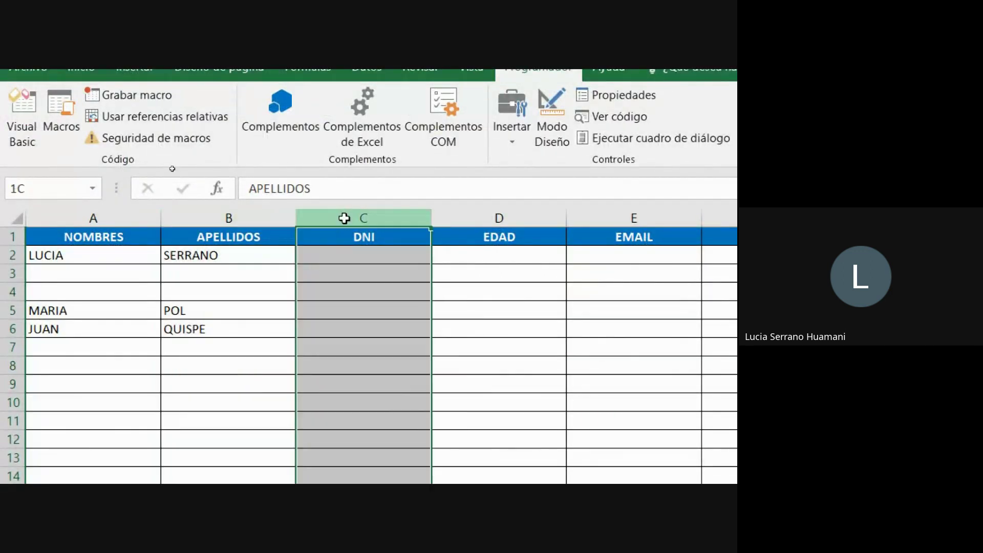
pyautogui.click(485, 217)
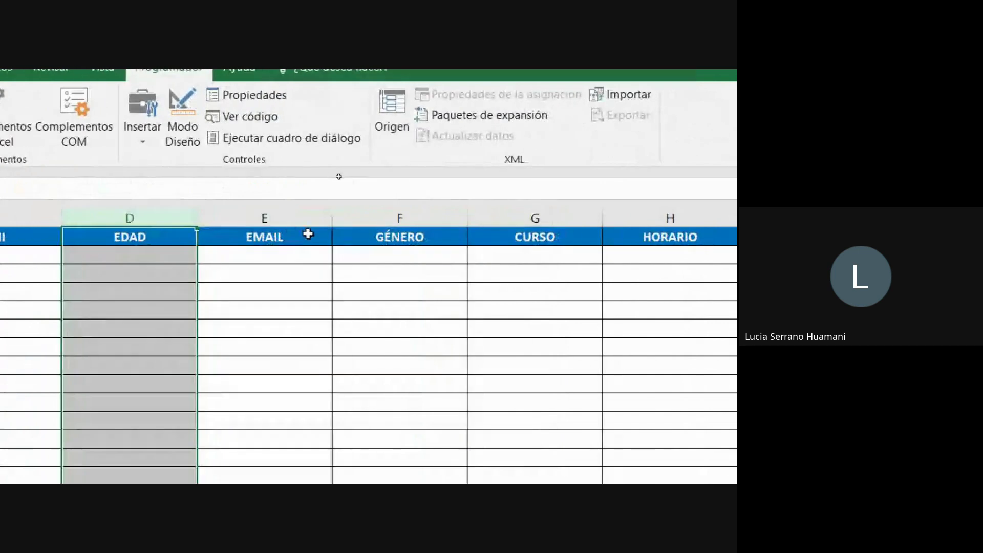
pyautogui.click(271, 217)
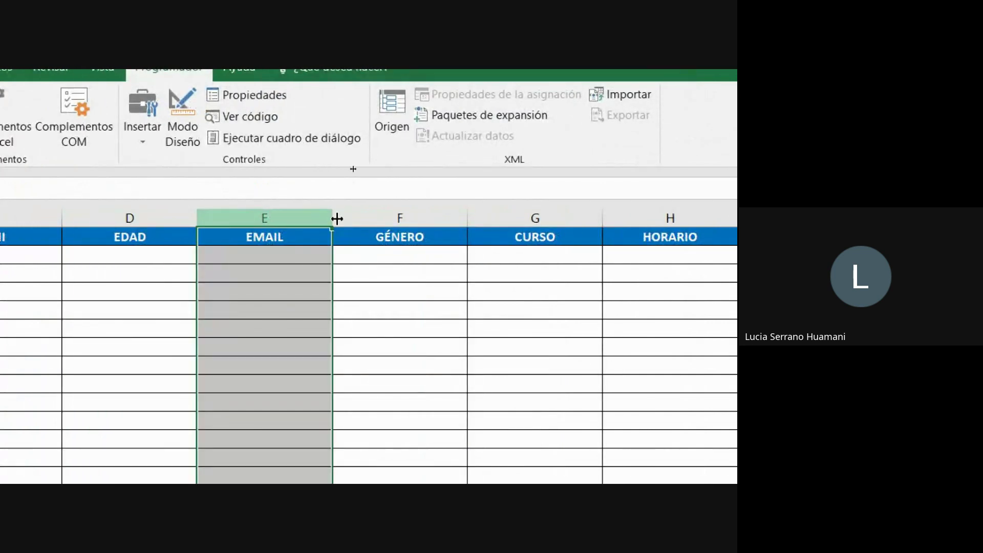
pyautogui.click(378, 218)
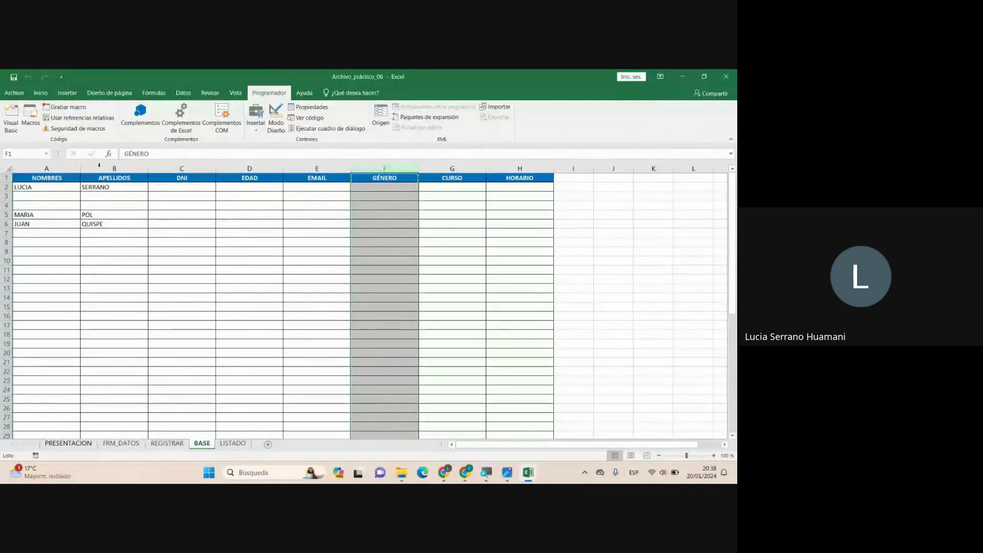
pyautogui.hotkey('alt', 'F11')
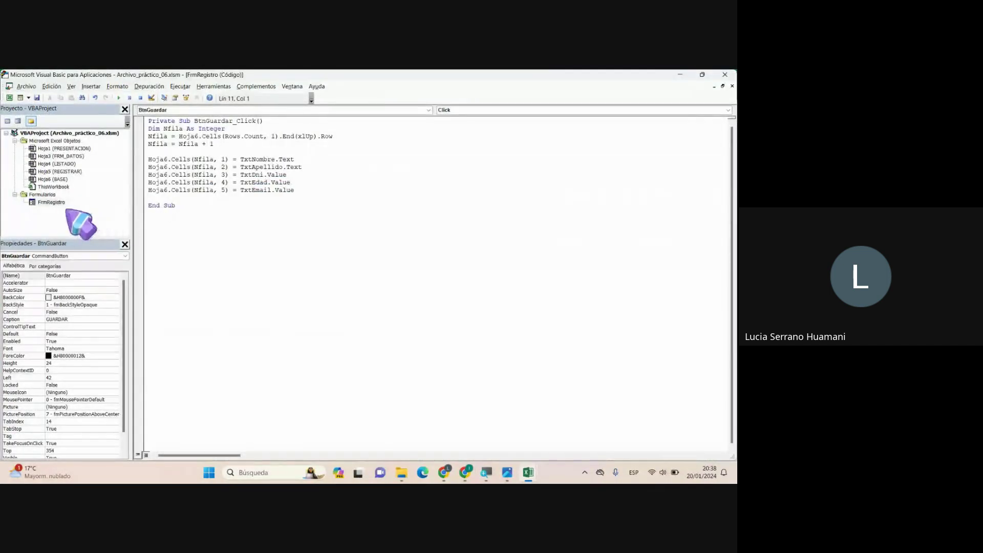
pyautogui.doubleClick(56, 203)
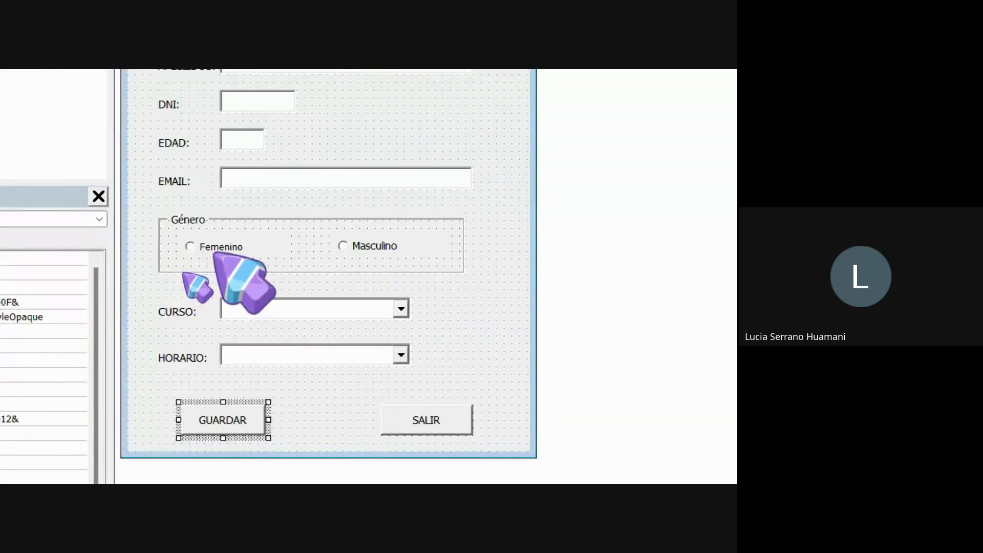
pyautogui.click(348, 246)
pyautogui.click(221, 246)
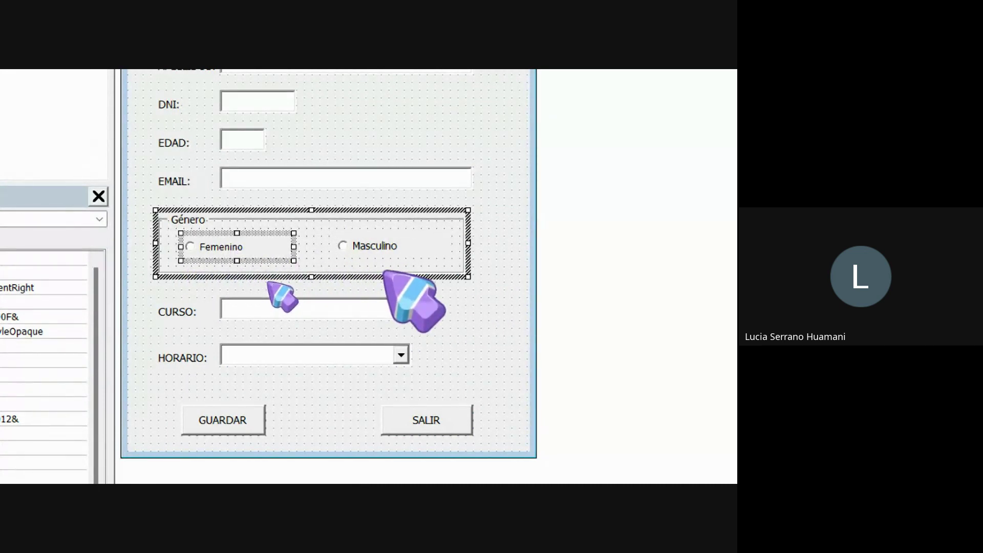
pyautogui.scroll(3, 266, 287)
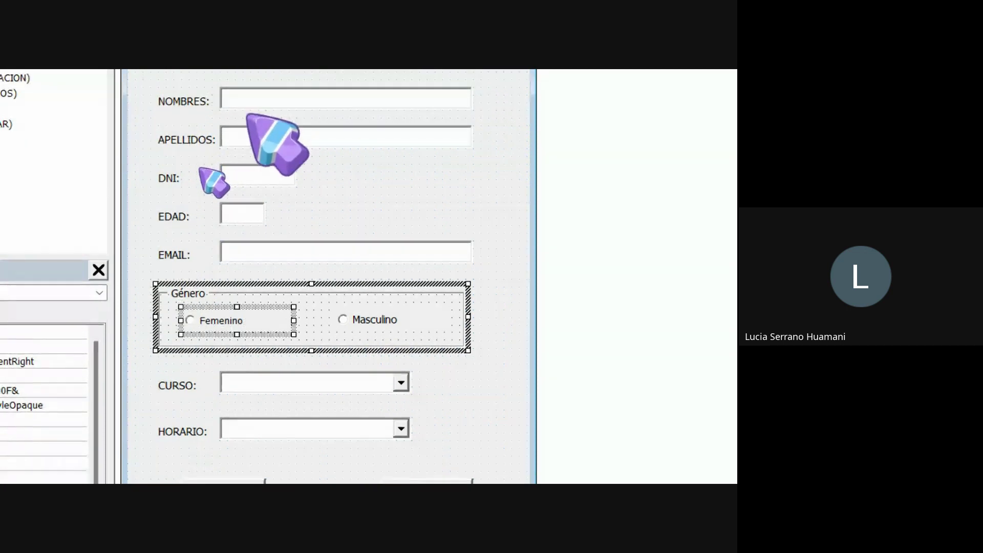
pyautogui.scroll(-3, 246, 439)
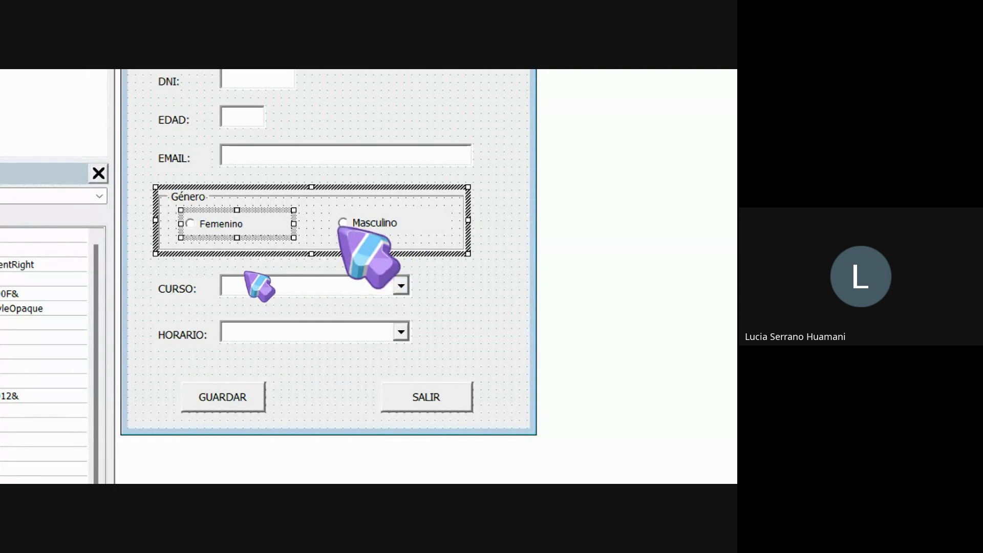
pyautogui.click(340, 225)
pyautogui.click(287, 225)
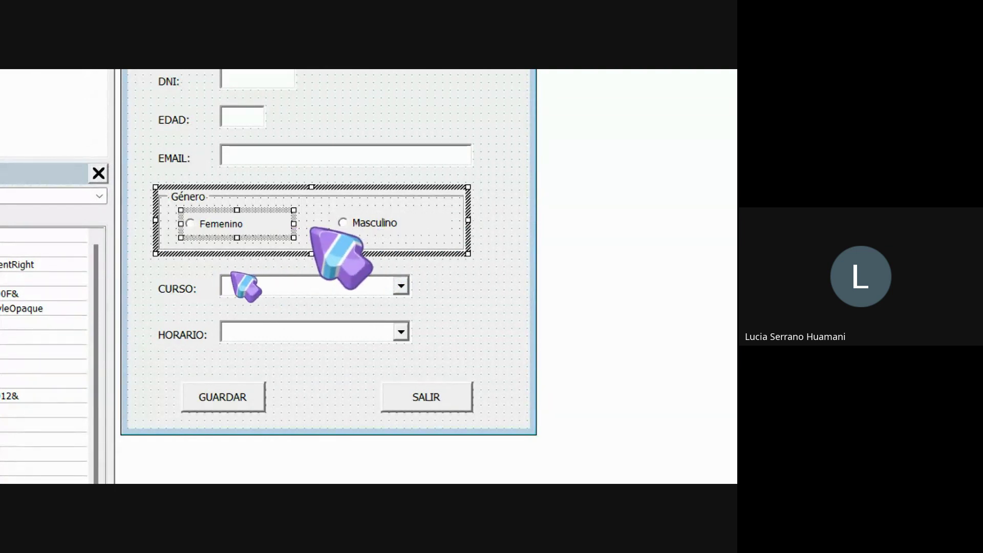
pyautogui.click(348, 228)
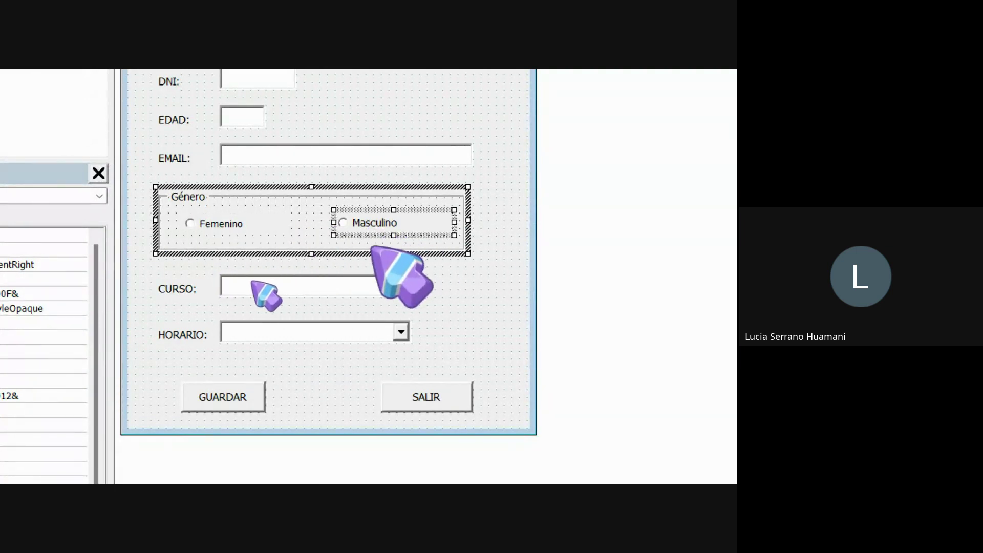
pyautogui.click(190, 225)
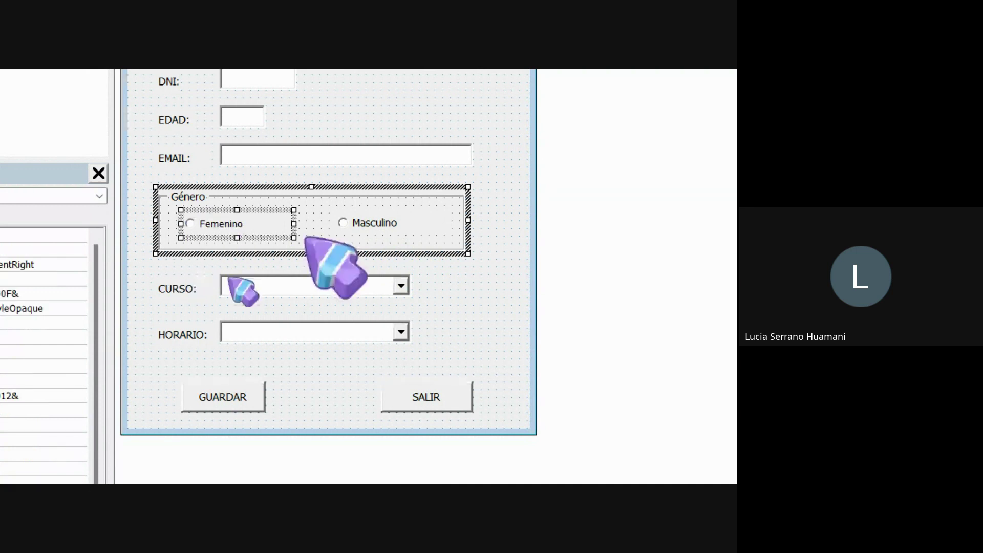
pyautogui.click(399, 226)
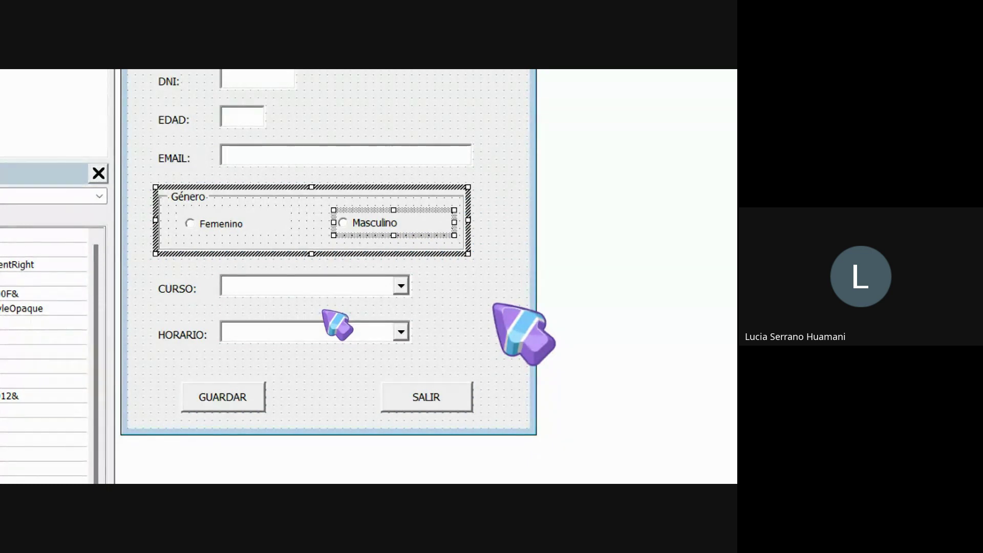
pyautogui.click(287, 223)
pyautogui.click(400, 223)
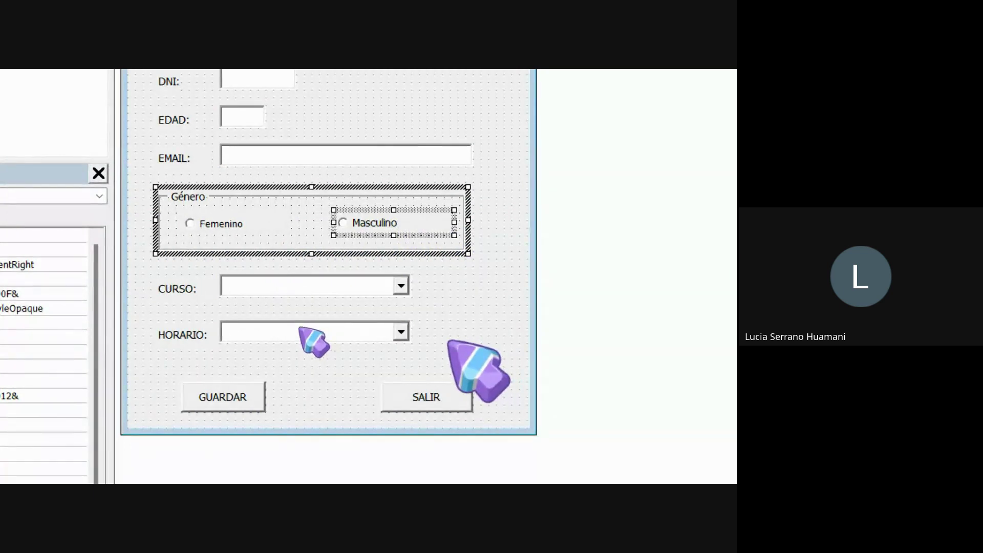
pyautogui.click(205, 228)
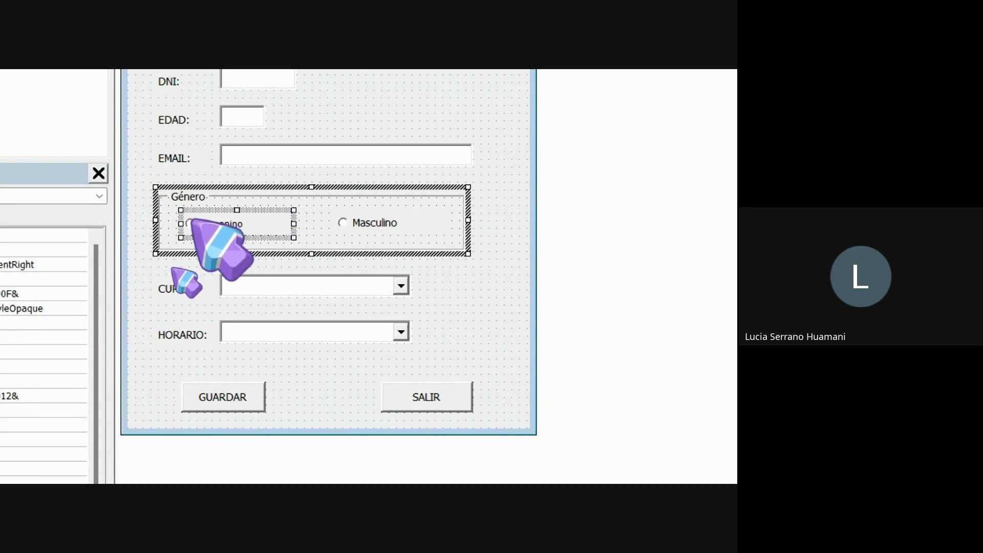
# - Select the Género option buttons to confirm their names, OptFemenino and OptMasculino, in Properties
pyautogui.click(194, 223)
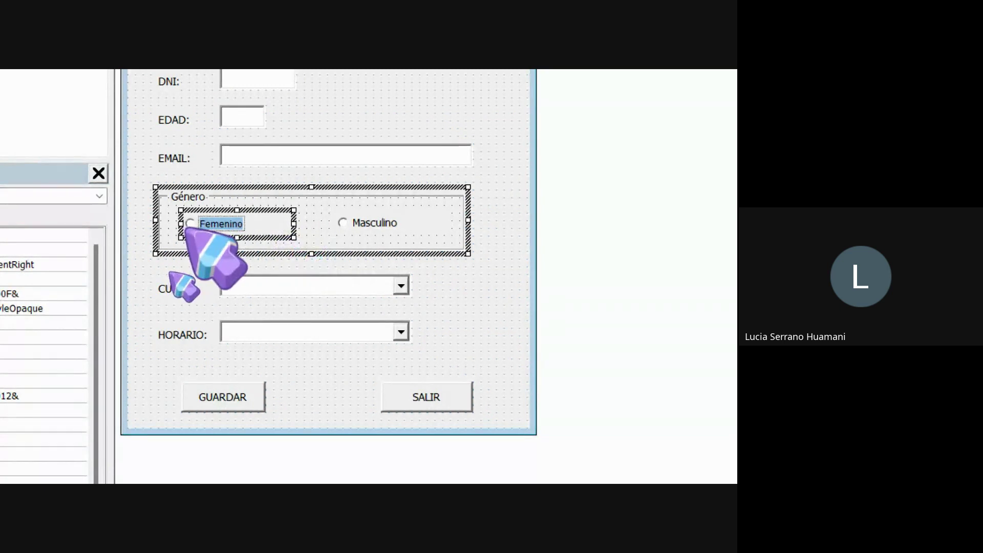
pyautogui.click(282, 228)
pyautogui.click(282, 228)
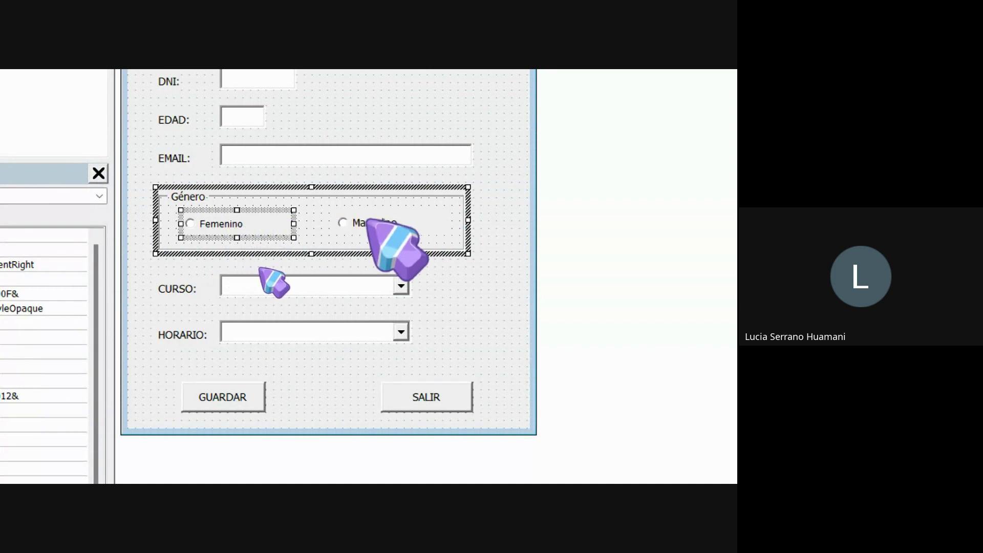
pyautogui.click(400, 225)
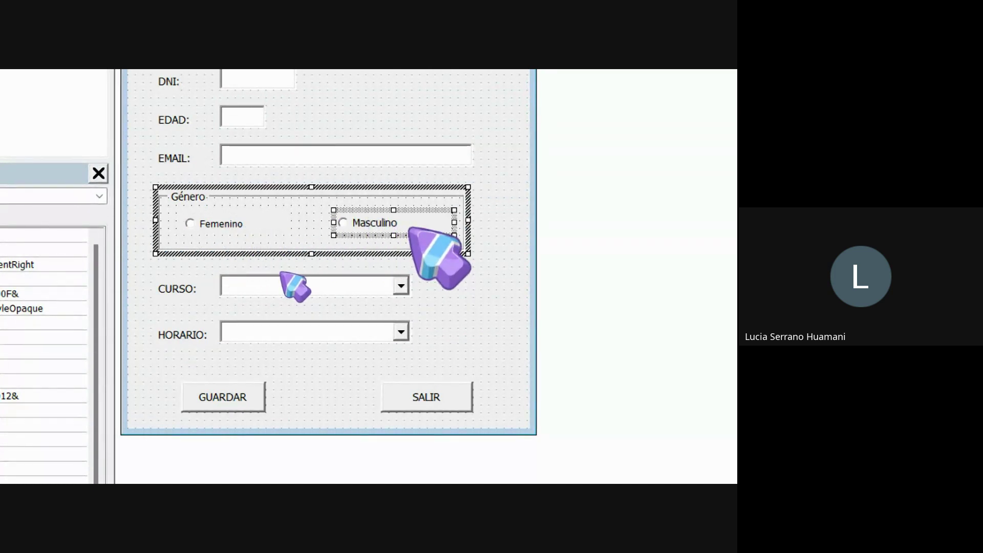
pyautogui.click(266, 227)
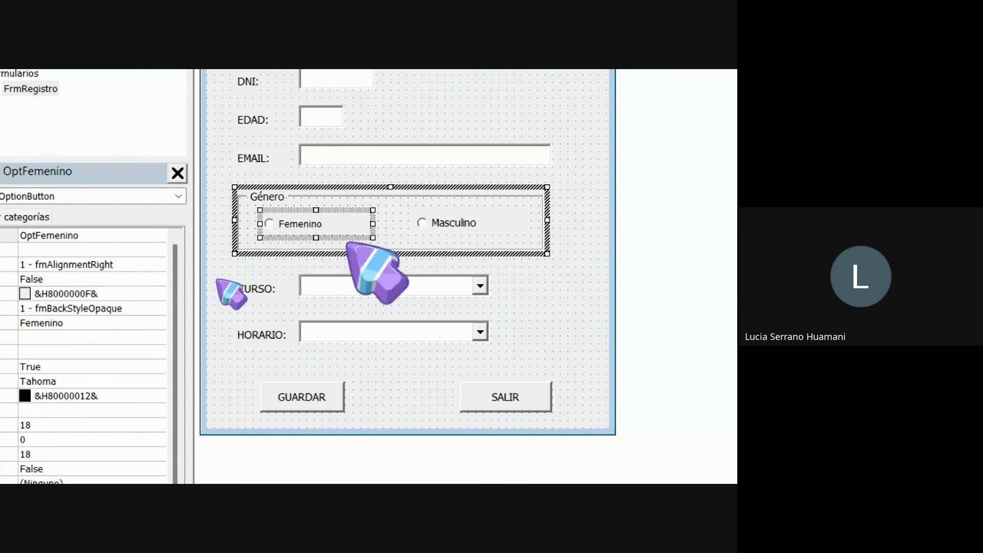
pyautogui.click(447, 230)
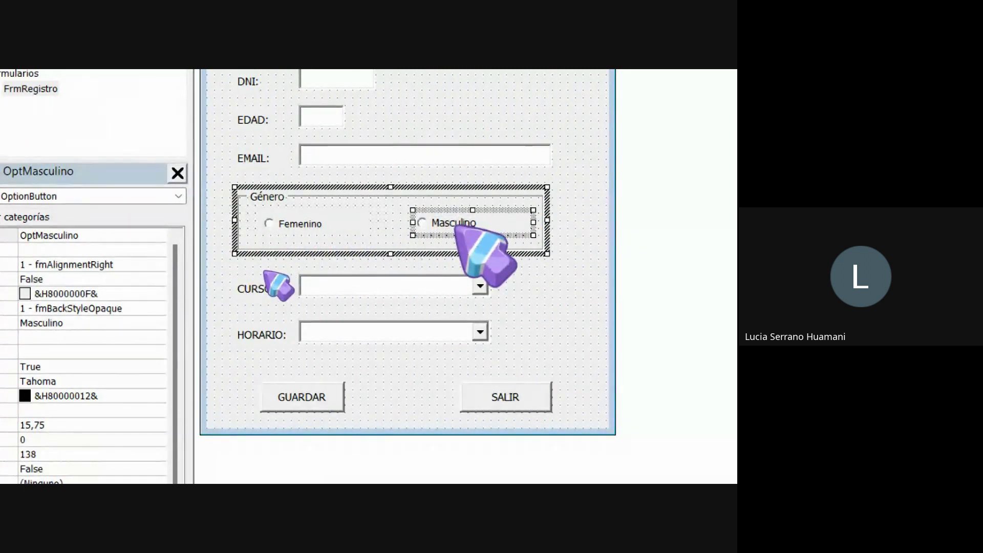
pyautogui.click(338, 225)
pyautogui.click(454, 228)
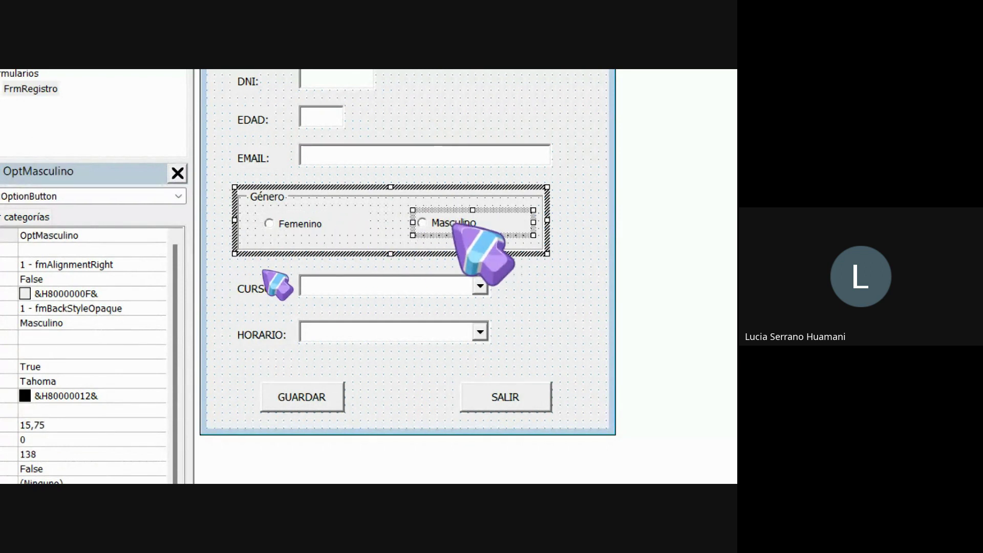
pyautogui.click(308, 225)
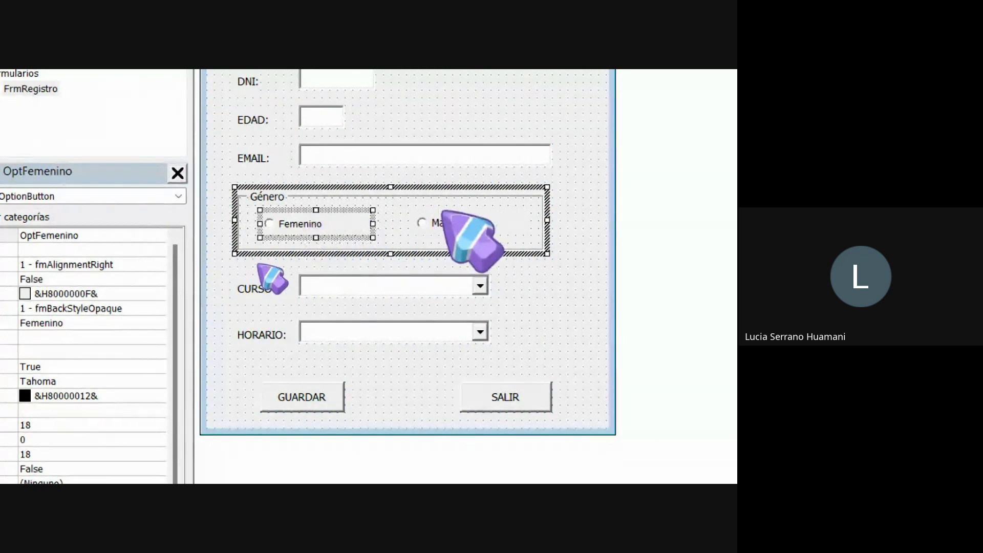
pyautogui.click(461, 221)
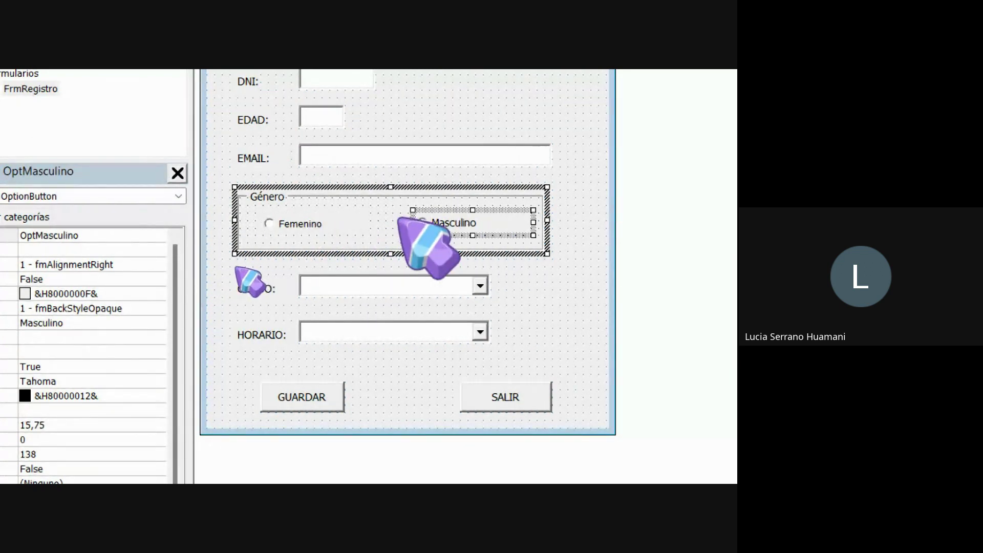
pyautogui.click(339, 227)
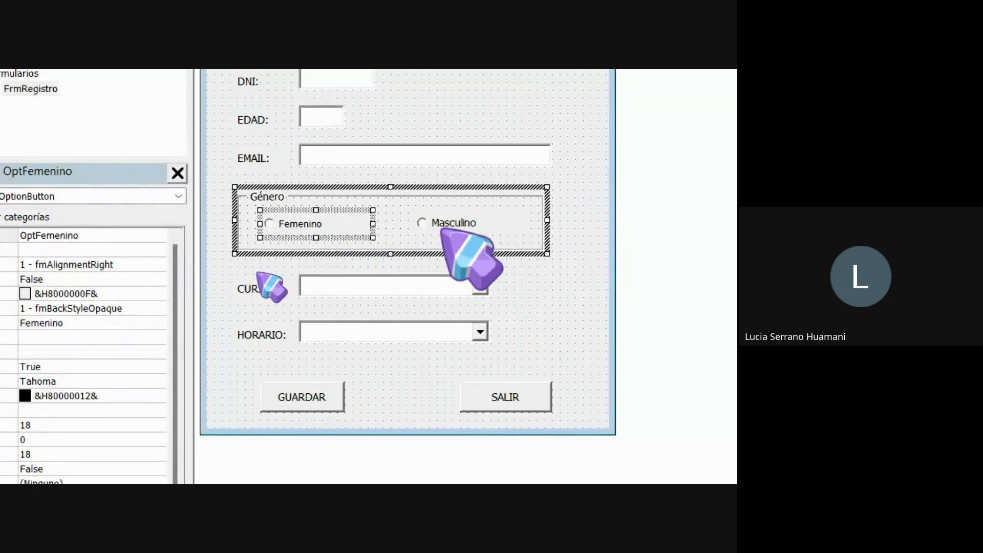
pyautogui.click(463, 229)
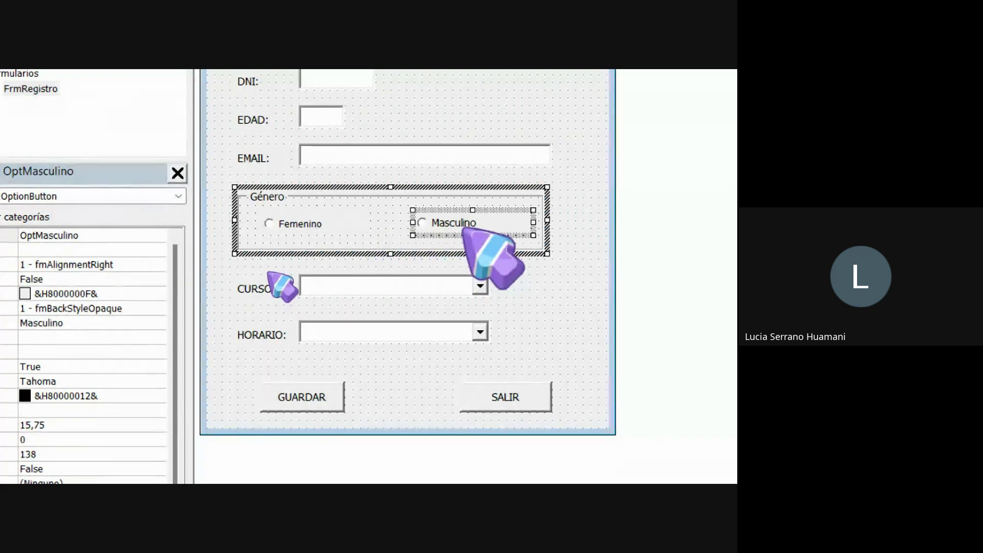
# - Open BtnGuardar_Click and insert If OptFemenino = True Then on a new line before End Sub
pyautogui.doubleClick(307, 398)
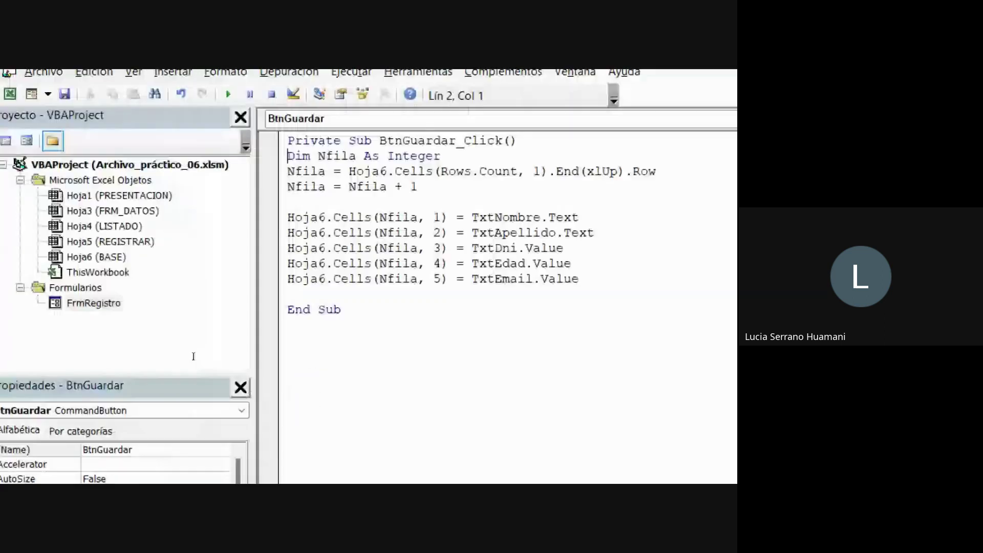
pyautogui.click(354, 322)
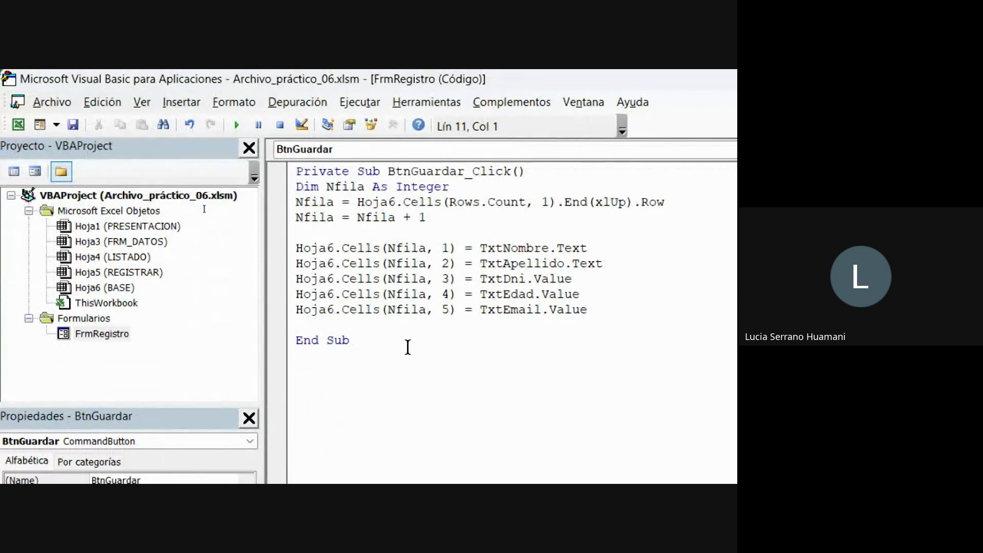
pyautogui.press('Return')
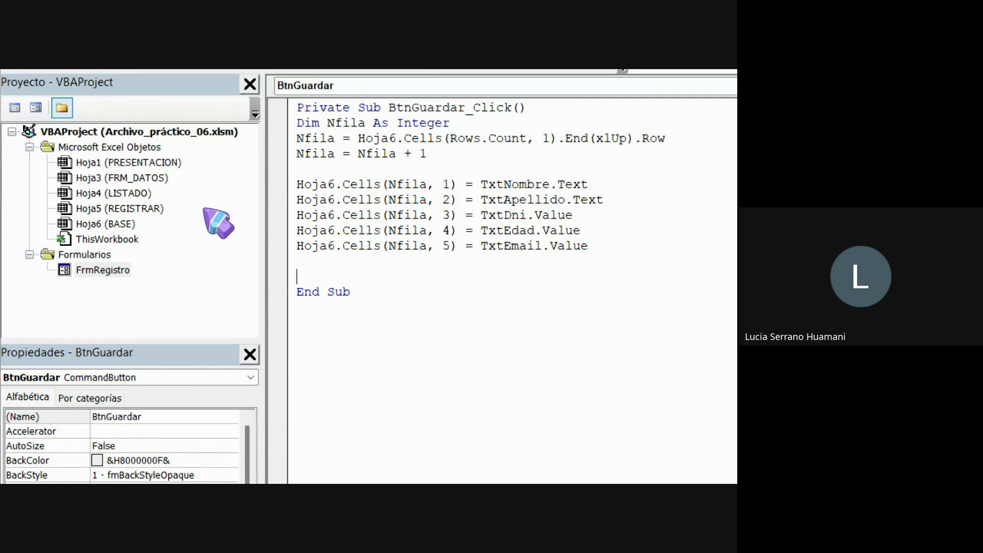
pyautogui.write('IF OPT')
pyautogui.write('FEMENI')
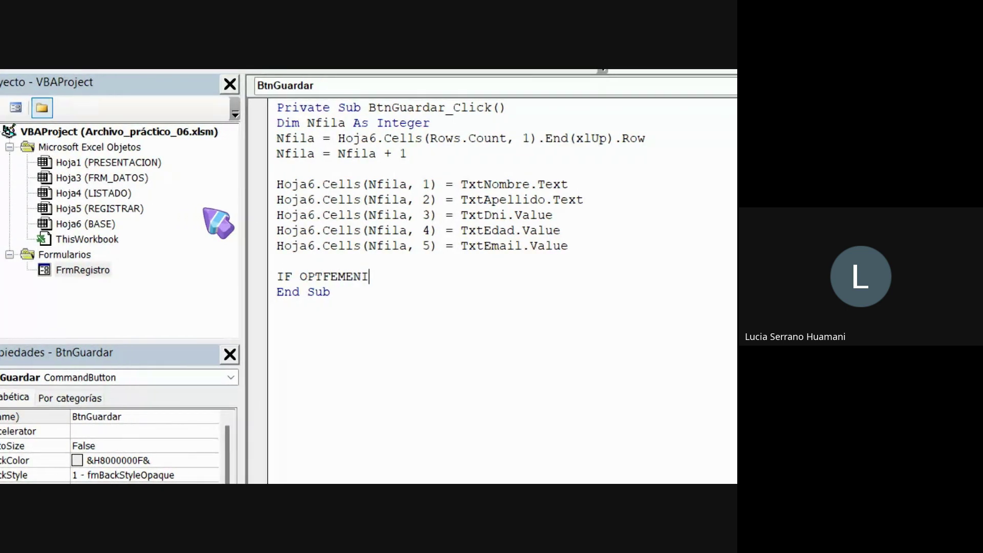
pyautogui.write('NO')
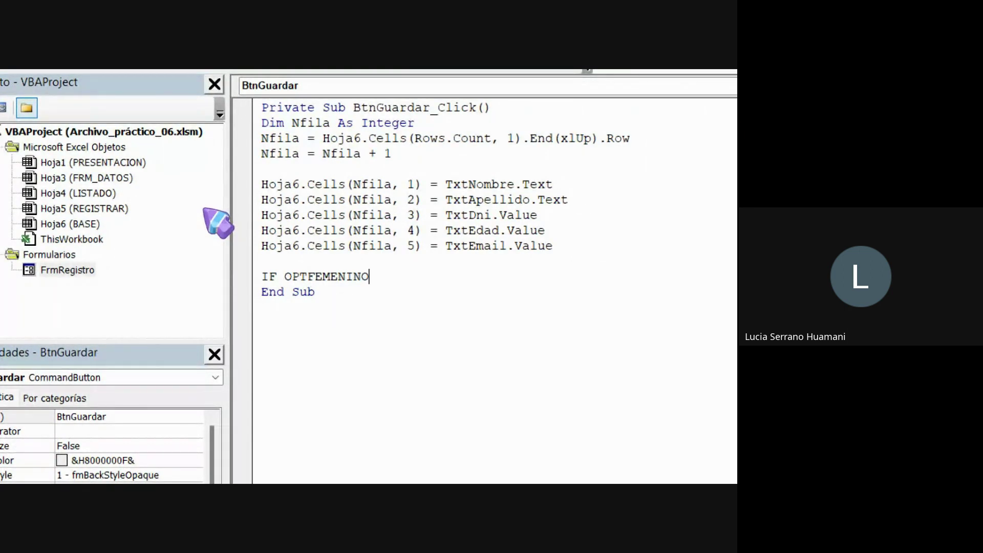
pyautogui.write('=')
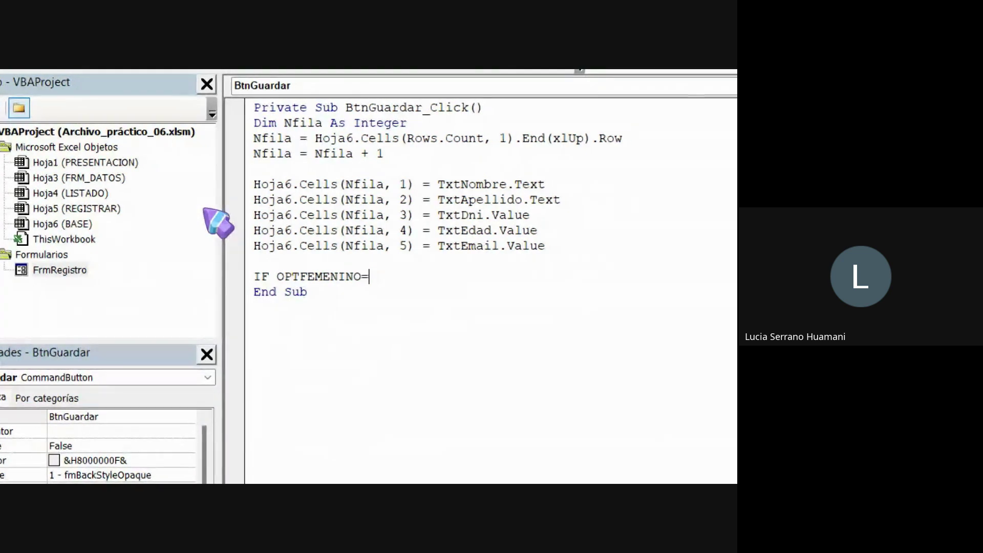
pyautogui.write('TRUE')
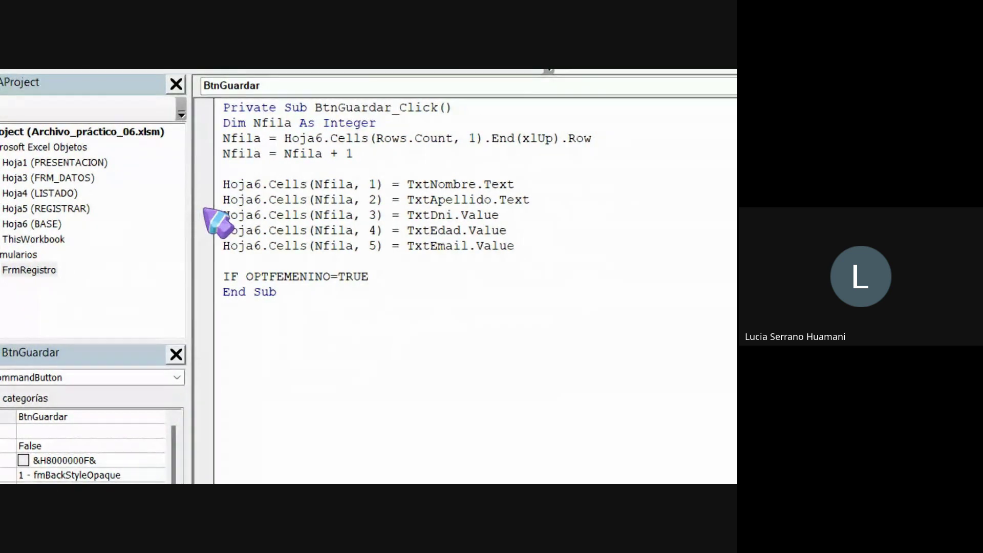
pyautogui.write(' THEN')
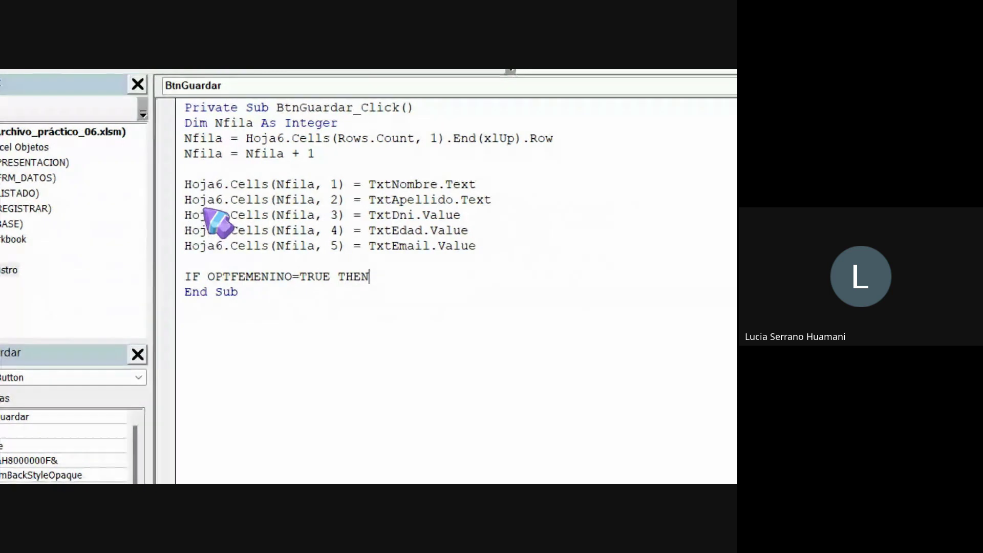
pyautogui.press('Return')
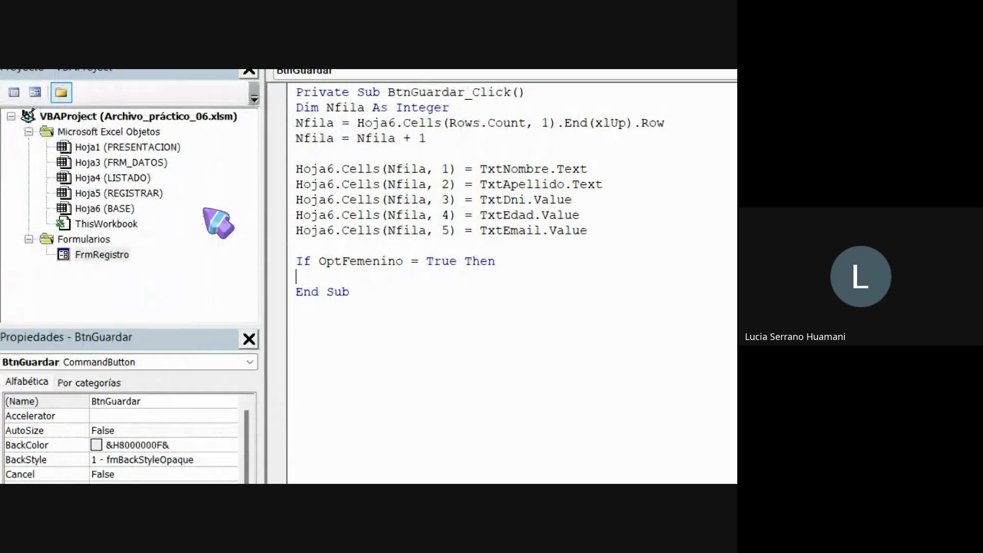
pyautogui.moveTo(318, 263); pyautogui.dragTo(455, 263)
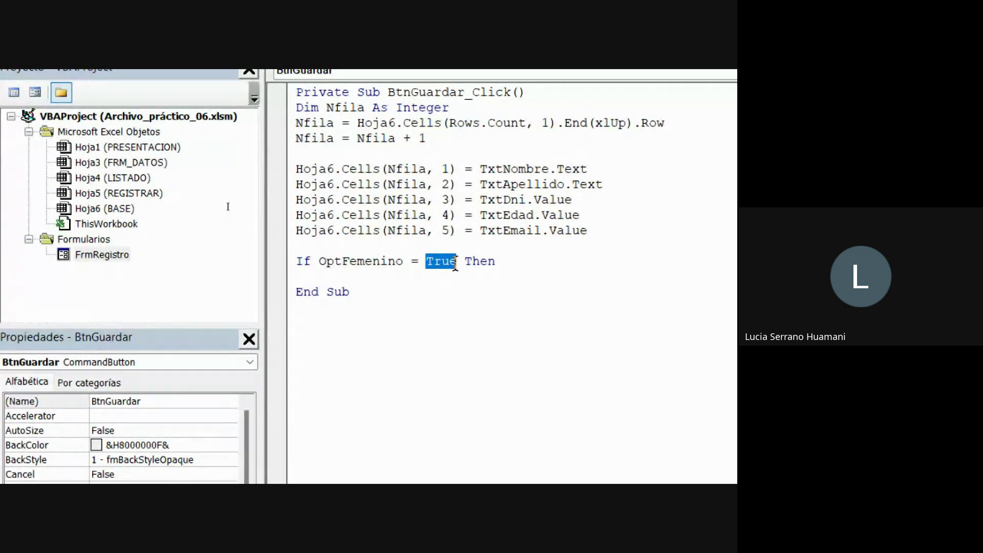
pyautogui.click(407, 280)
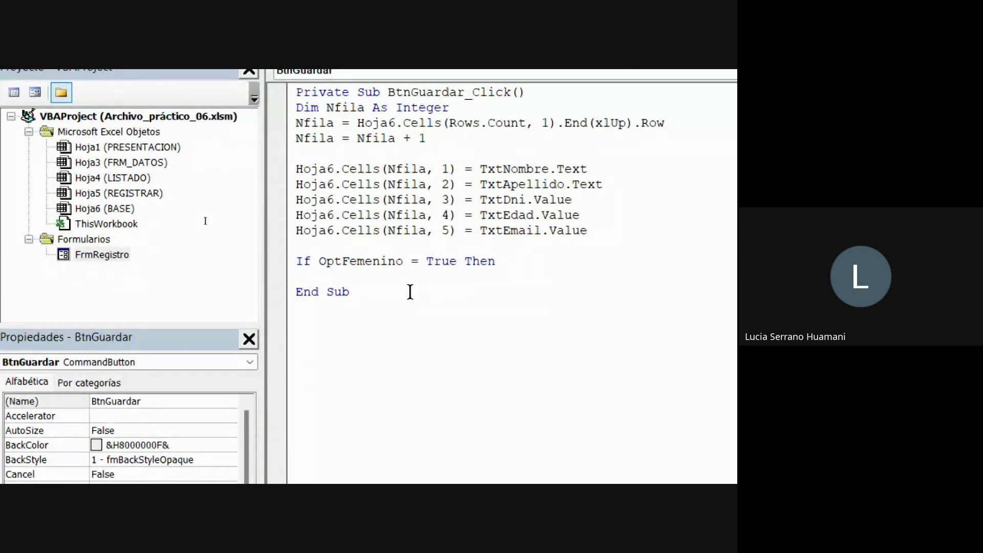
# - Write Hoja6.Cells(Nfila, 6) = "Femenino" under the If line
pyautogui.write('HOJA')
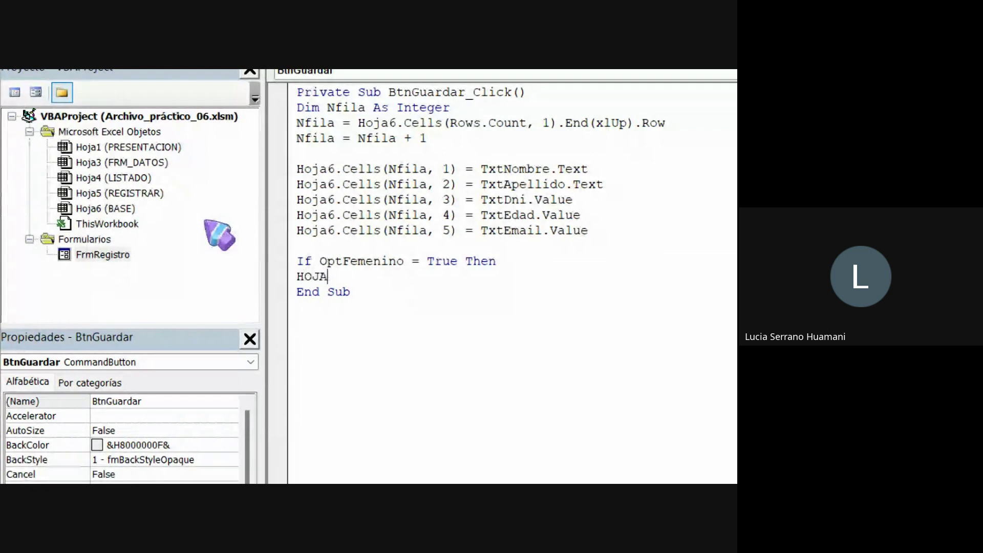
pyautogui.write('6.')
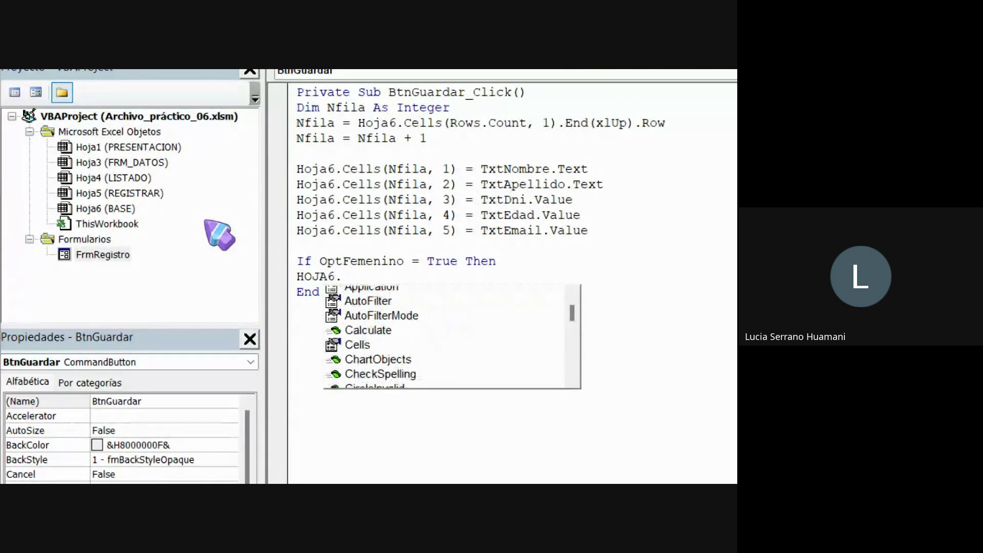
pyautogui.write('ce')
pyautogui.press('Tab')
pyautogui.write('(')
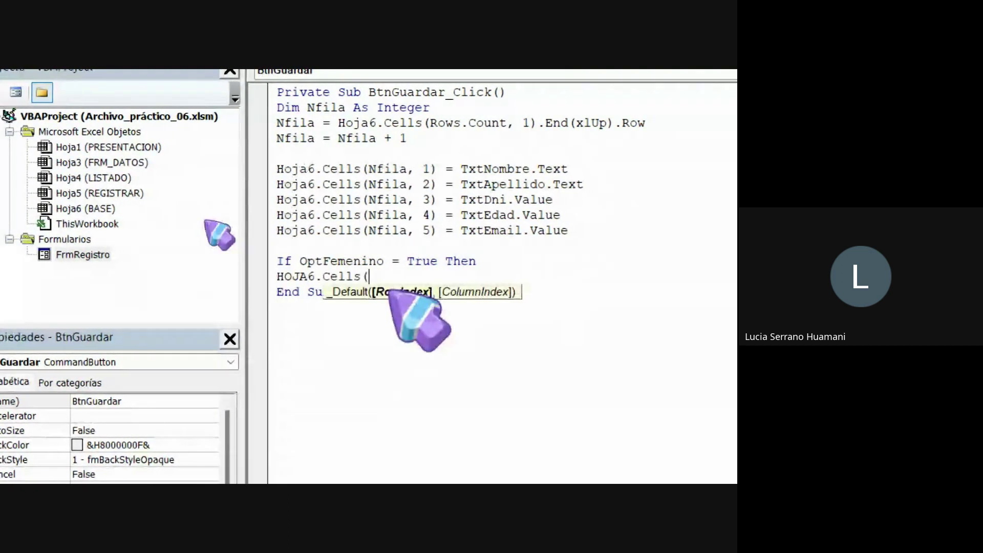
pyautogui.write('N')
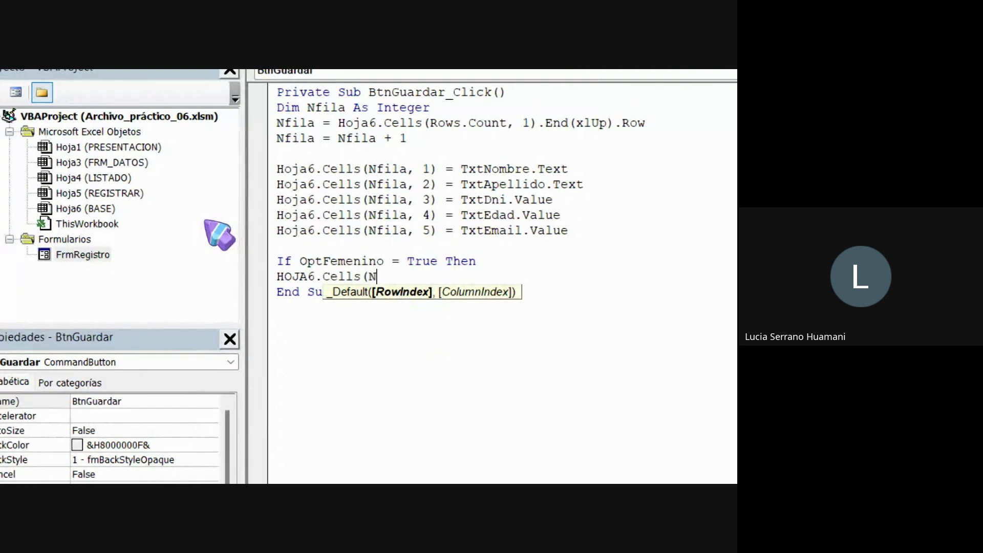
pyautogui.write('FILA')
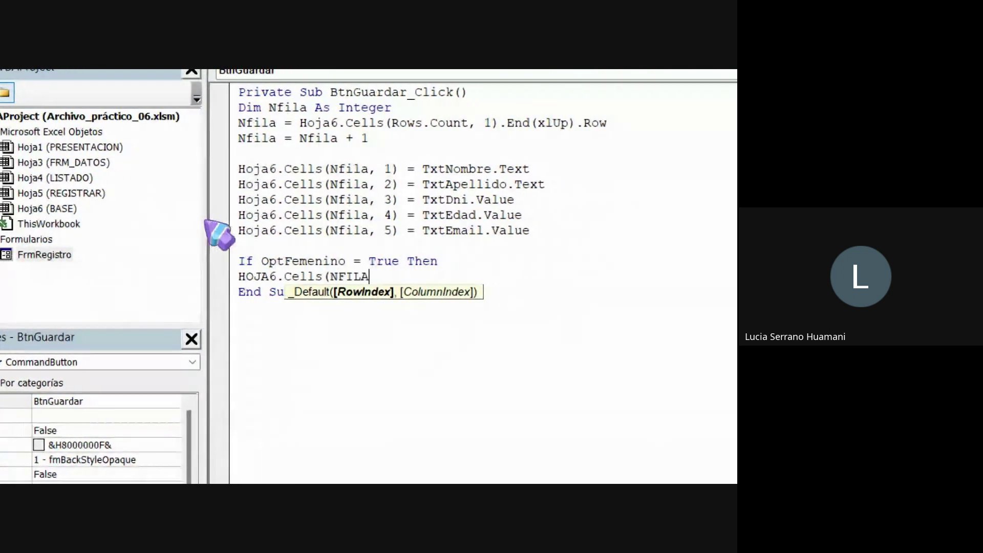
pyautogui.write(',')
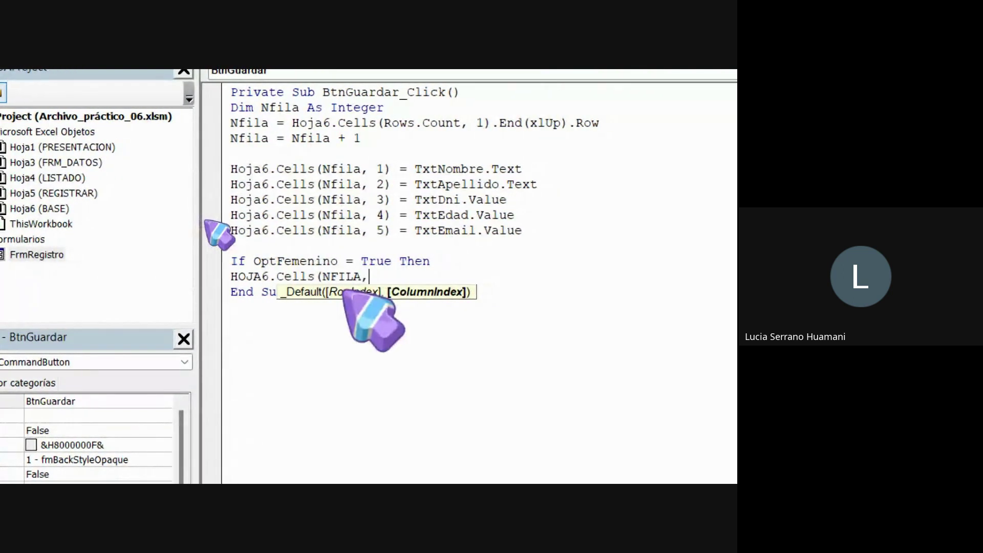
pyautogui.write('6')
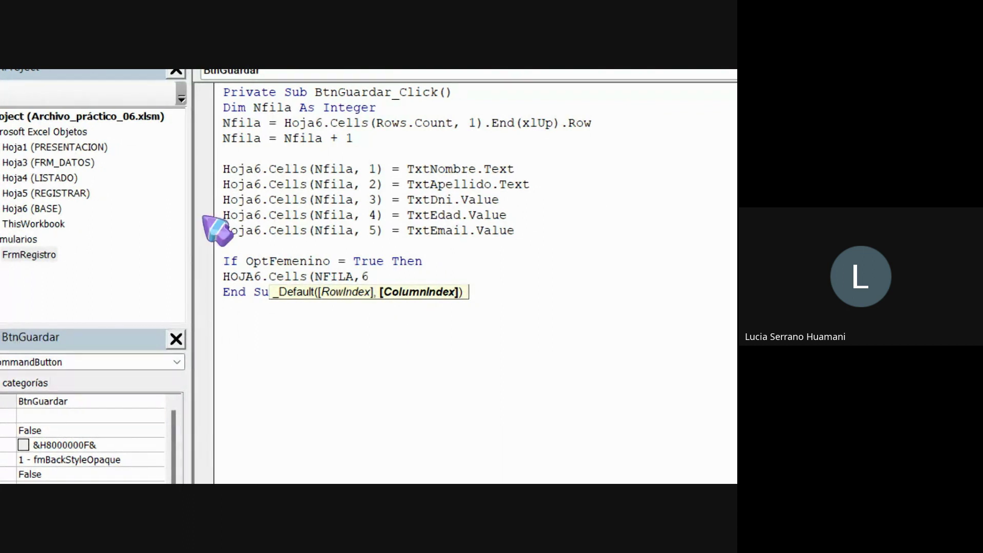
pyautogui.write('=')
pyautogui.write(')')
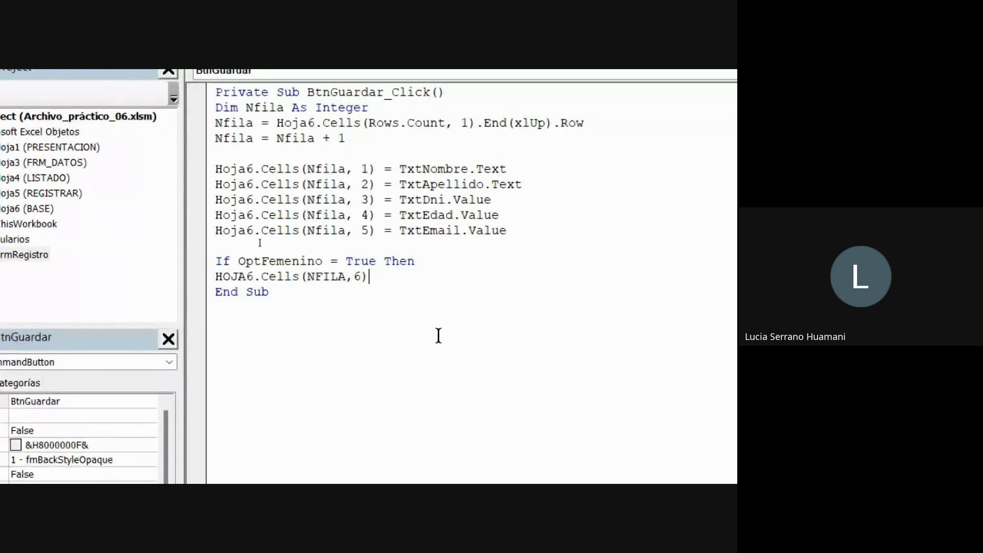
pyautogui.write('="f')
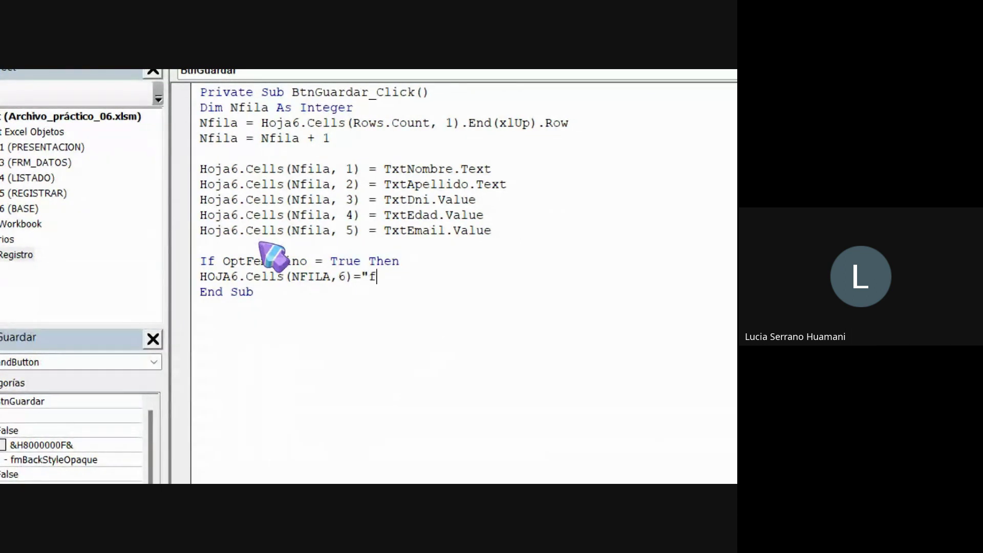
pyautogui.write(';')
pyautogui.press('BackSpace')
pyautogui.press('BackSpace')
pyautogui.write('F')
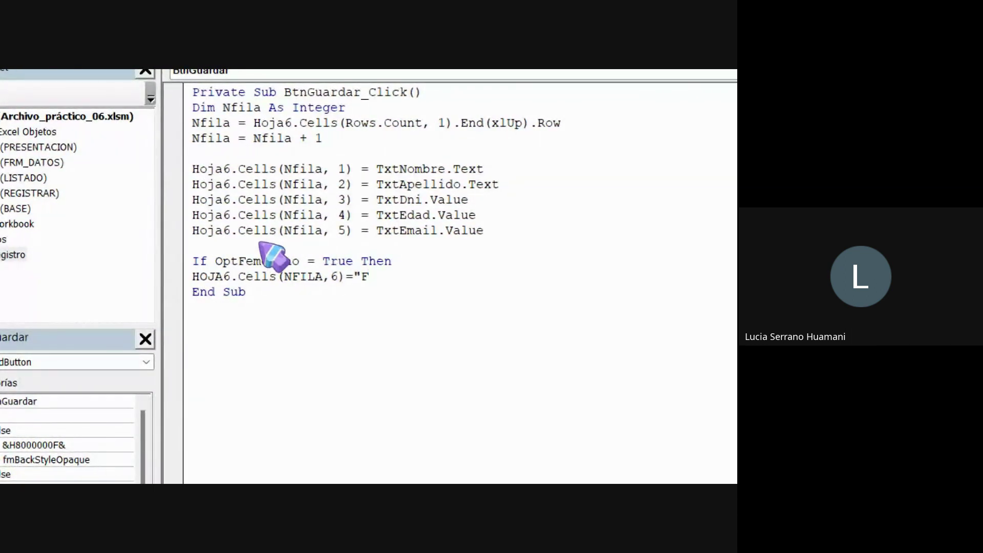
pyautogui.write('emenino')
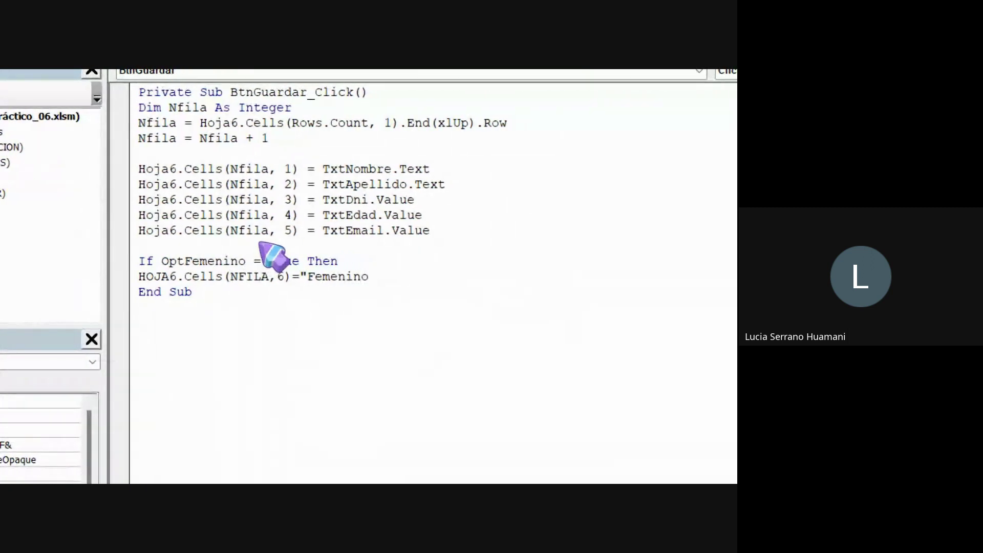
pyautogui.write('"')
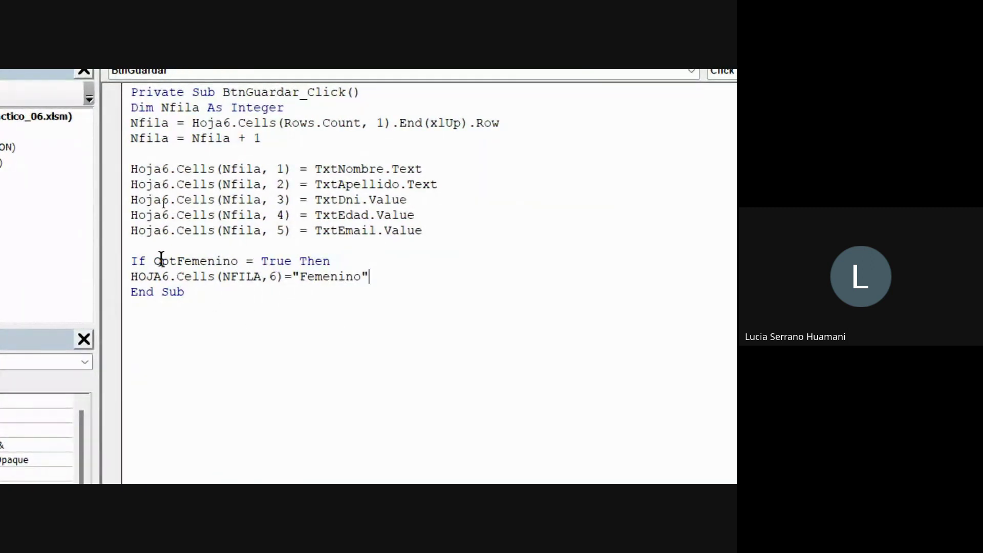
# - Highlight the condition, Hoja6, column 6 and "Femenino" to explain them, then add a new line
pyautogui.moveTo(154, 262); pyautogui.dragTo(330, 260)
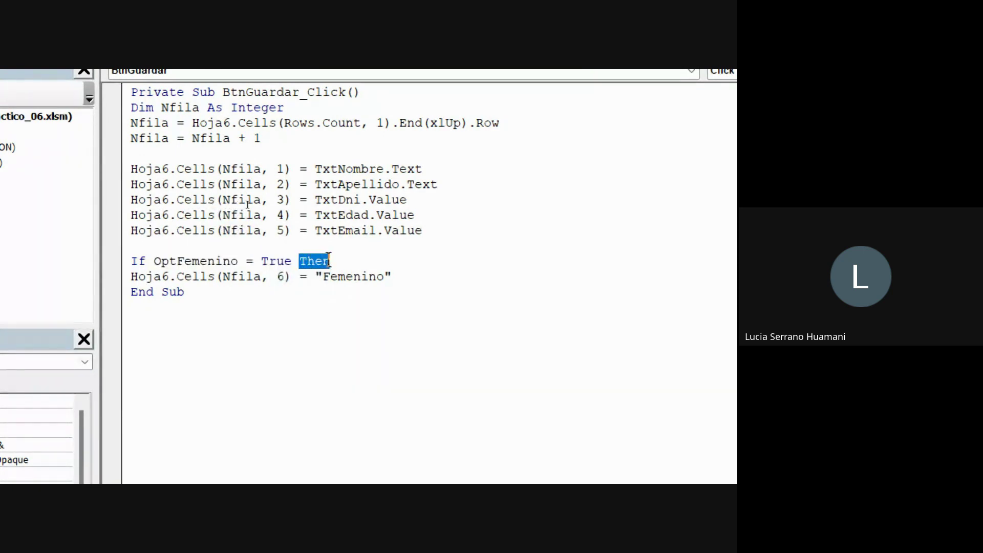
pyautogui.moveTo(130, 277); pyautogui.dragTo(183, 276)
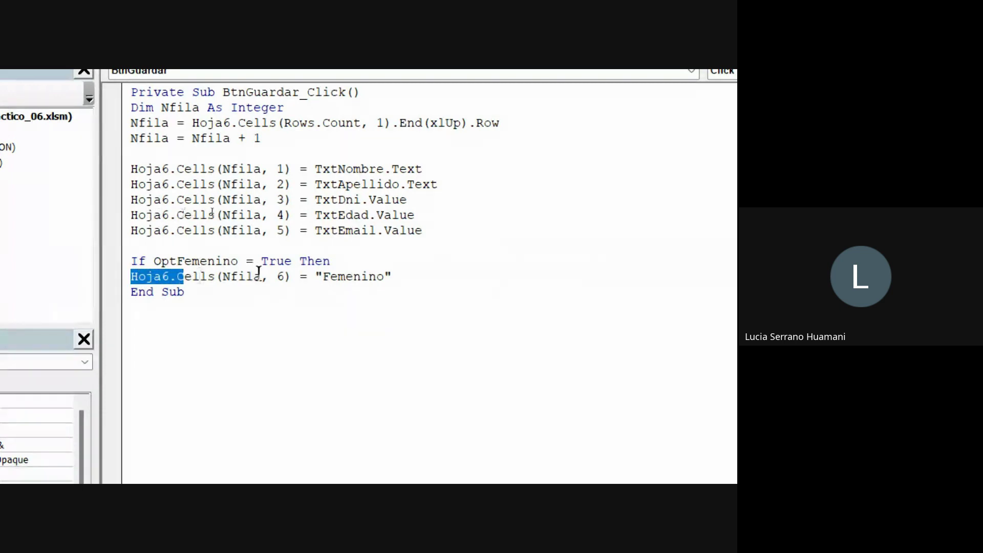
pyautogui.moveTo(287, 276)
pyautogui.mouseDown()
pyautogui.moveTo(137, 276)
pyautogui.moveTo(208, 276)
pyautogui.mouseUp()
pyautogui.click(289, 287)
pyautogui.moveTo(315, 277); pyautogui.dragTo(392, 276)
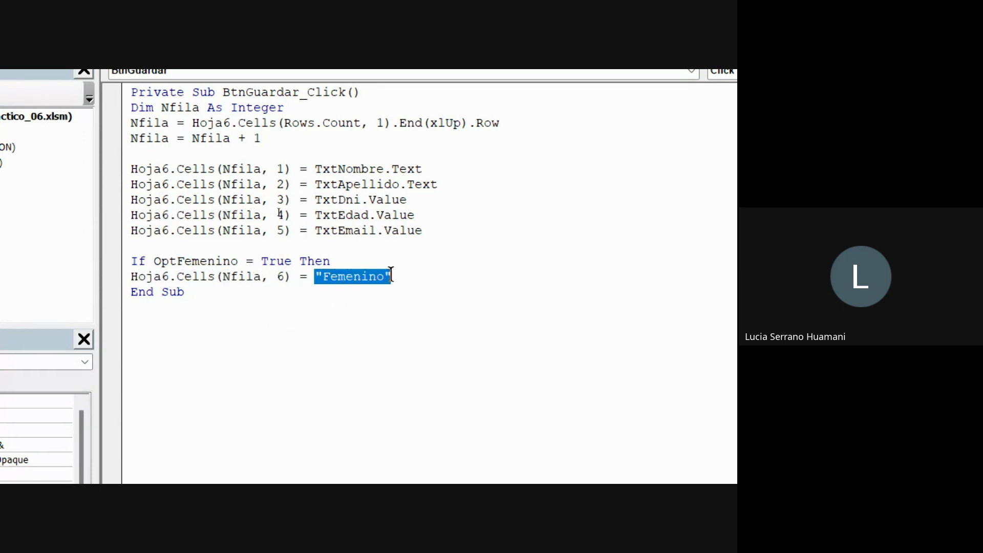
pyautogui.click(412, 275)
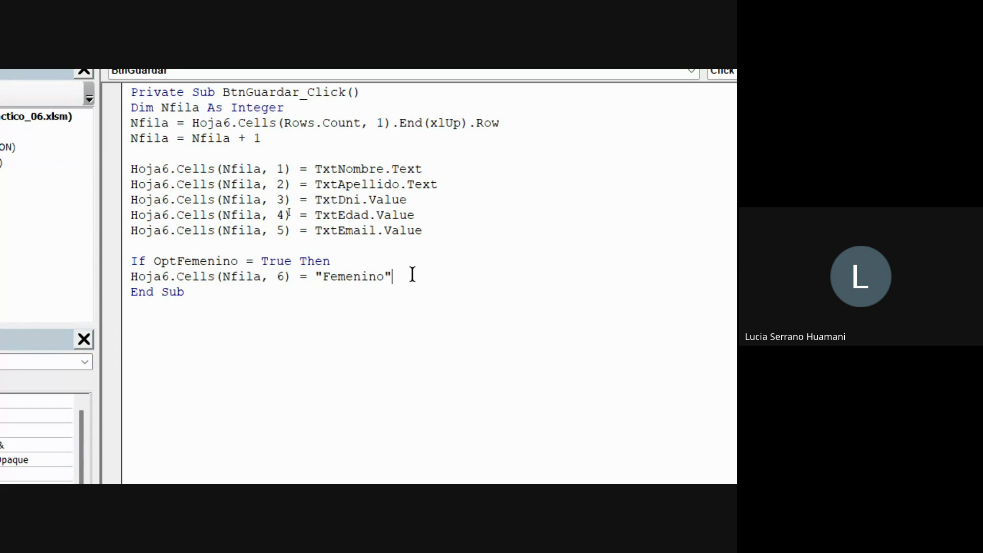
pyautogui.press('Return')
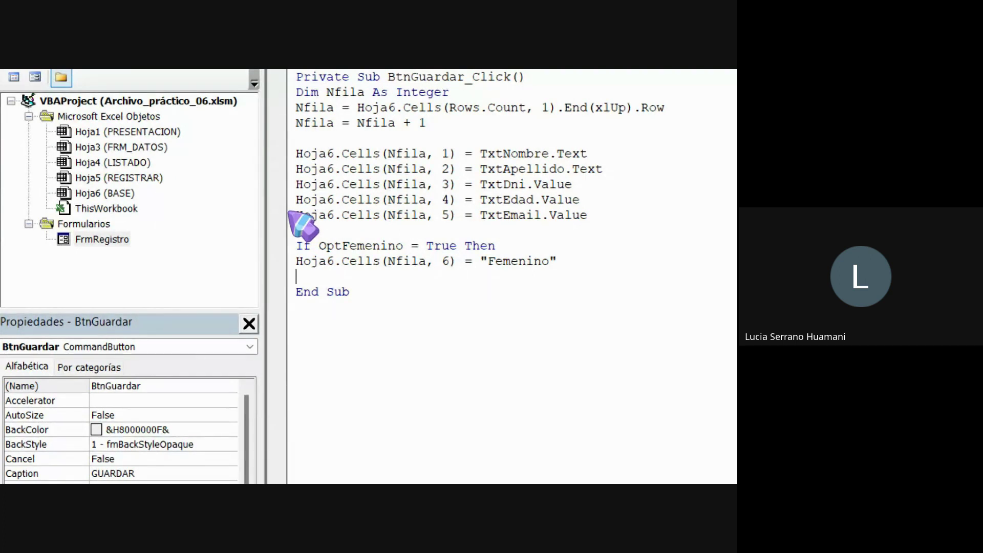
# - Add an Else branch with Hoja6.Cells(NFIAL,6) = "Masculino" for non-Femenino choices
pyautogui.write('else')
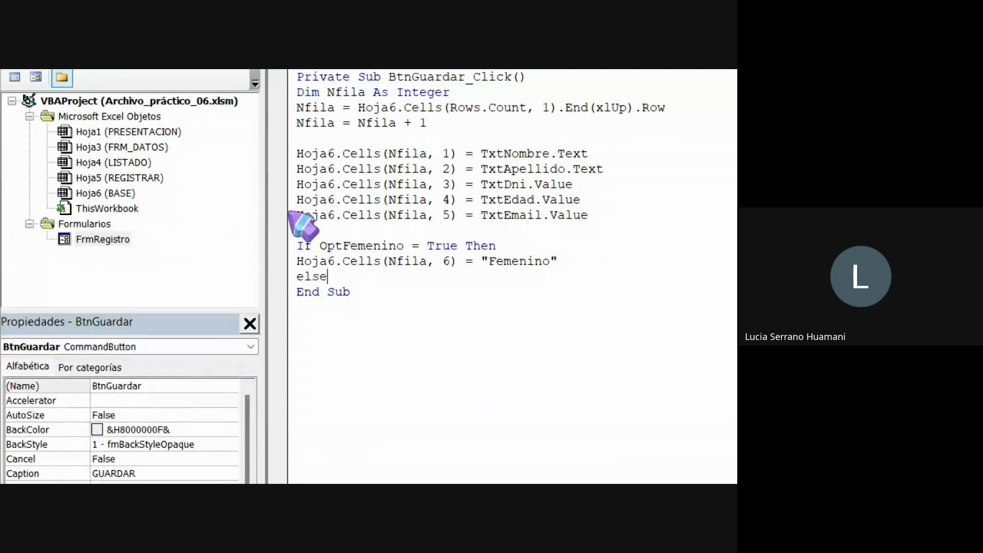
pyautogui.press('Return')
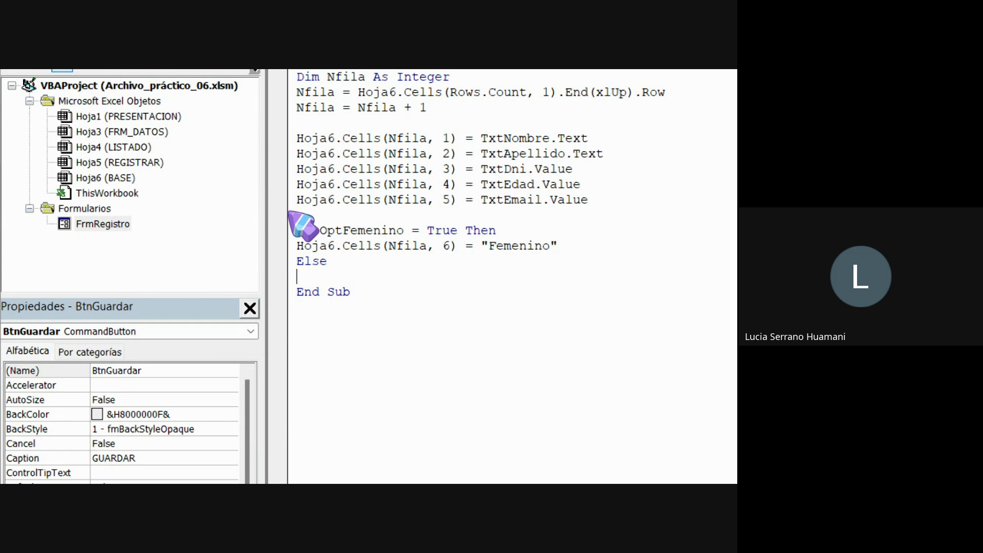
pyautogui.write('hoja')
pyautogui.write('.ce')
pyautogui.press('Tab')
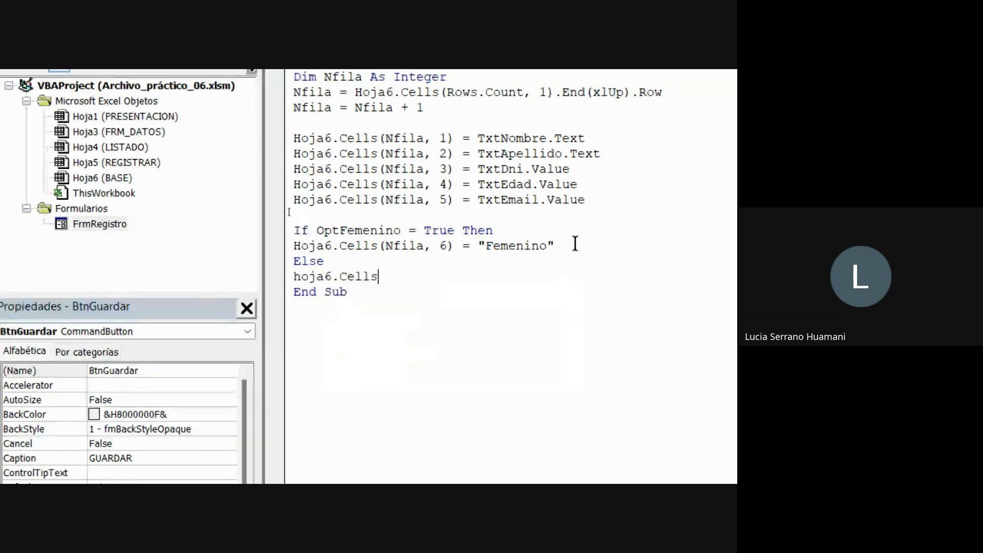
pyautogui.write('(')
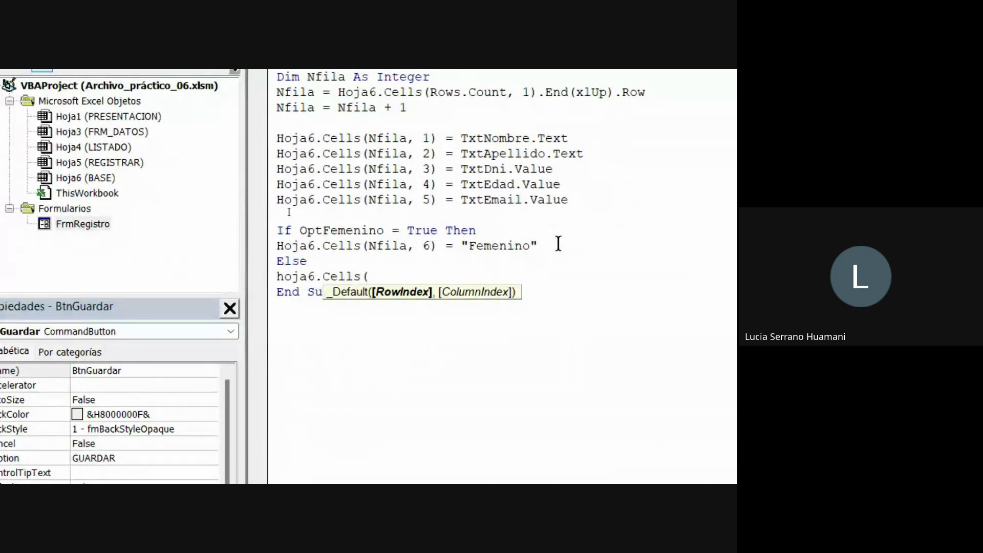
pyautogui.write('nfil')
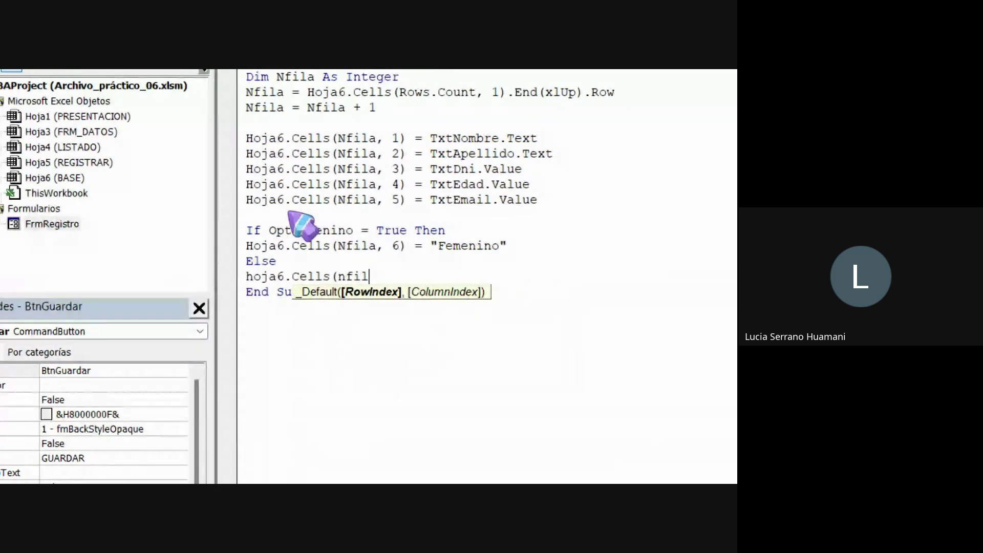
pyautogui.press('BackSpace')
pyautogui.press('BackSpace')
pyautogui.press('BackSpace')
pyautogui.write('NIF')
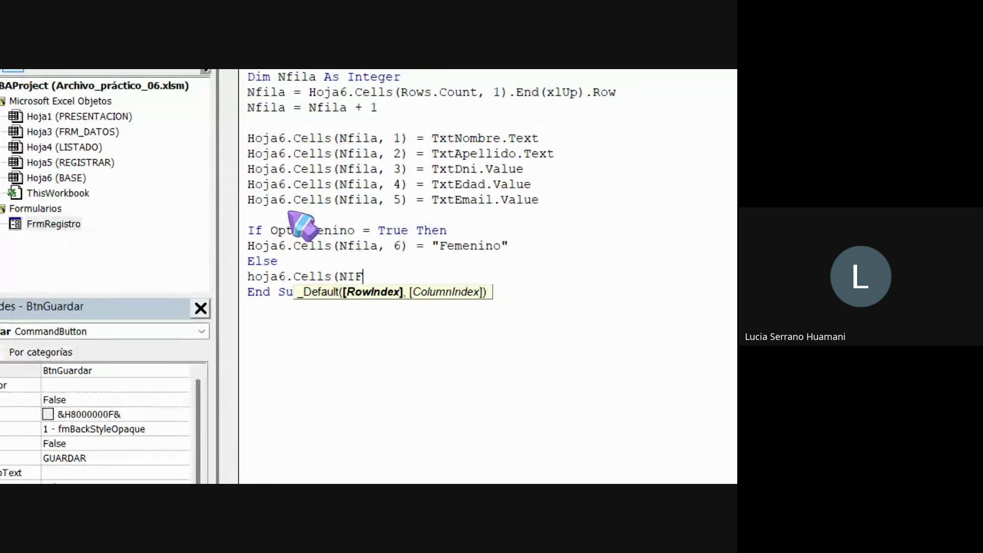
pyautogui.press('BackSpace')
pyautogui.press('BackSpace')
pyautogui.write('FIAL')
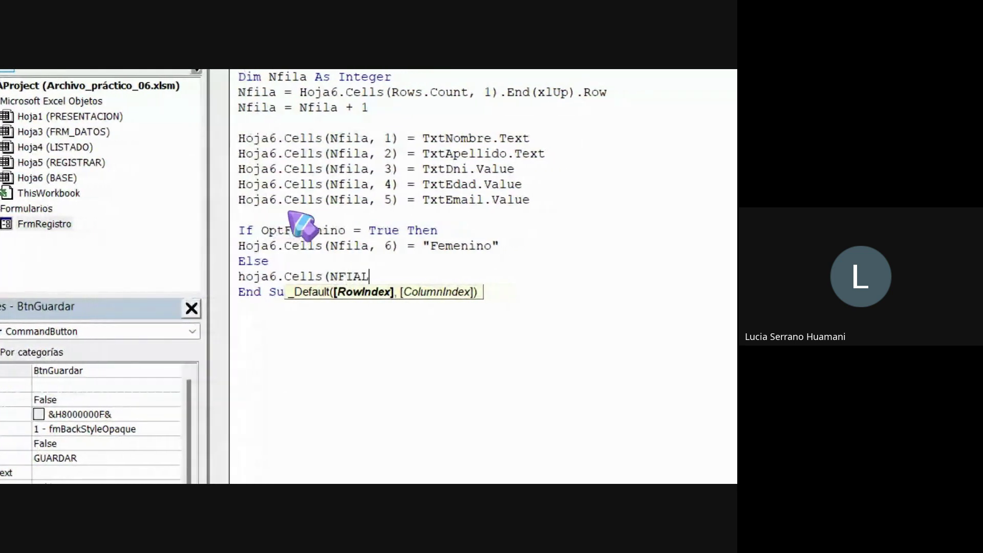
pyautogui.write(',6)')
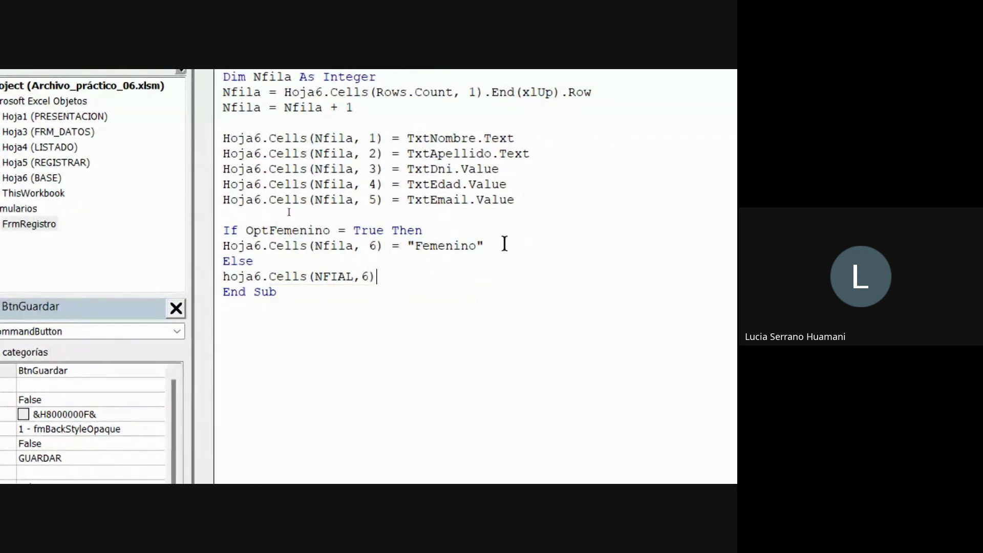
pyautogui.write('=')
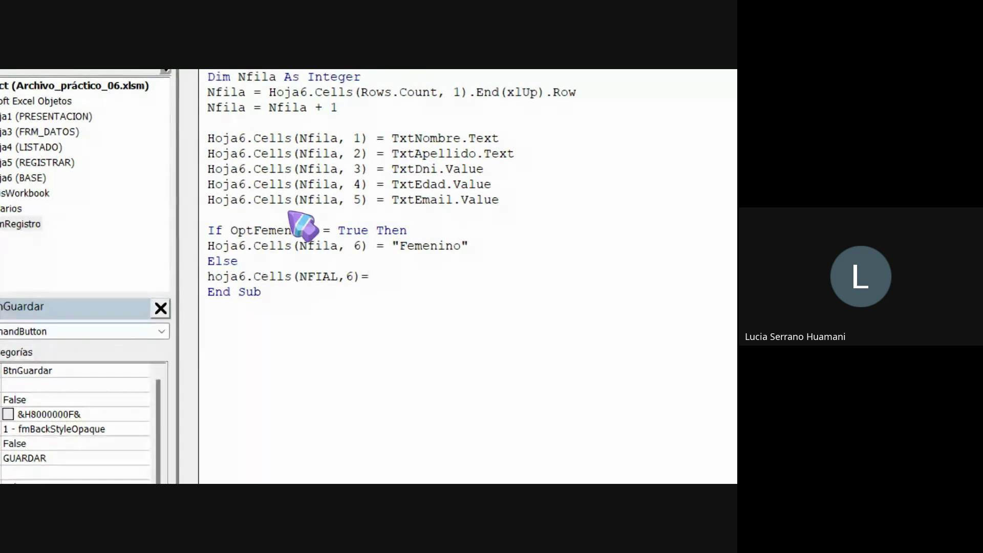
pyautogui.write('"MASCUL')
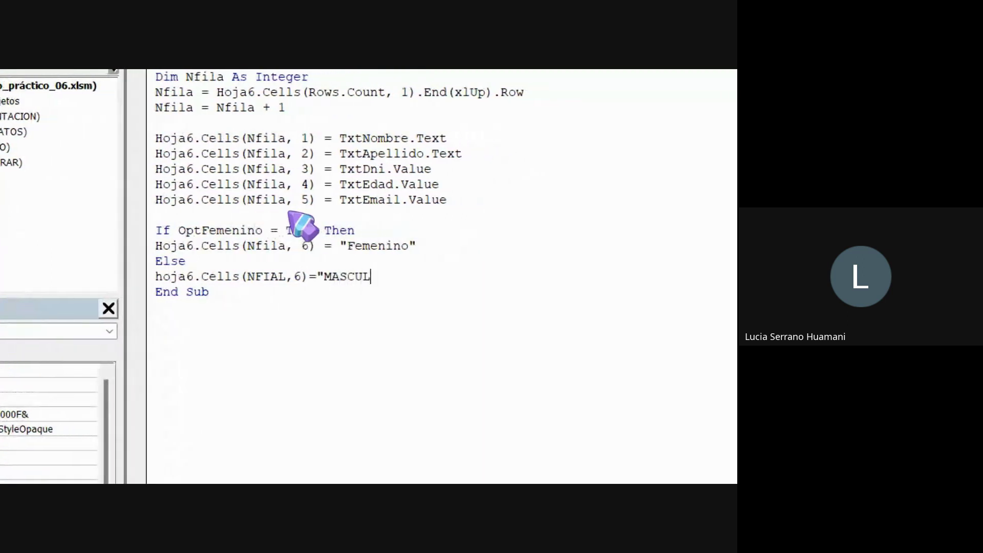
pyautogui.press('BackSpace')
pyautogui.press('BackSpace')
pyautogui.press('BackSpace')
pyautogui.press('BackSpace')
pyautogui.press('BackSpace')
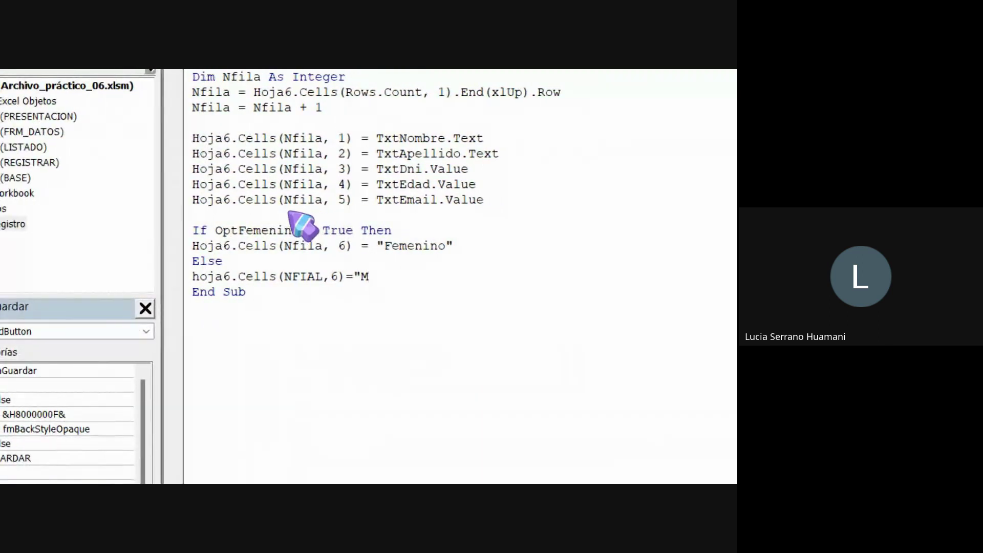
pyautogui.write('asculino')
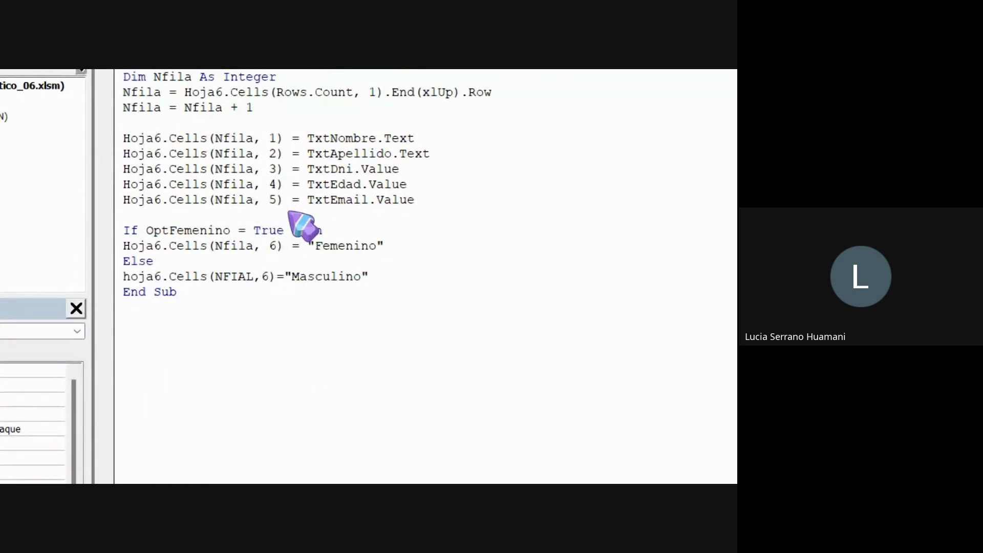
pyautogui.press('Return')
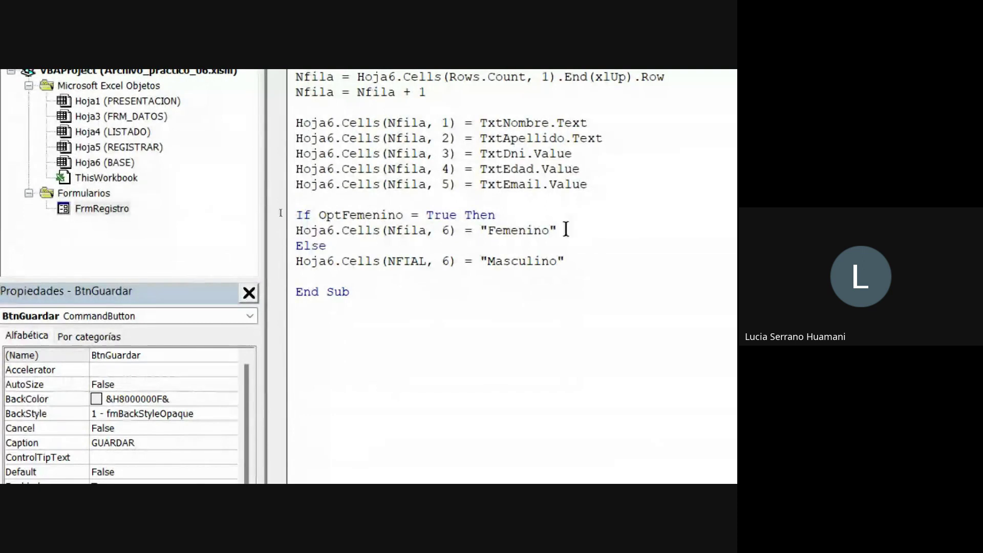
pyautogui.moveTo(319, 215); pyautogui.dragTo(466, 206)
# - Review the If condition, the Femenino assignment and the Else keyword lines
pyautogui.doubleClick(443, 216)
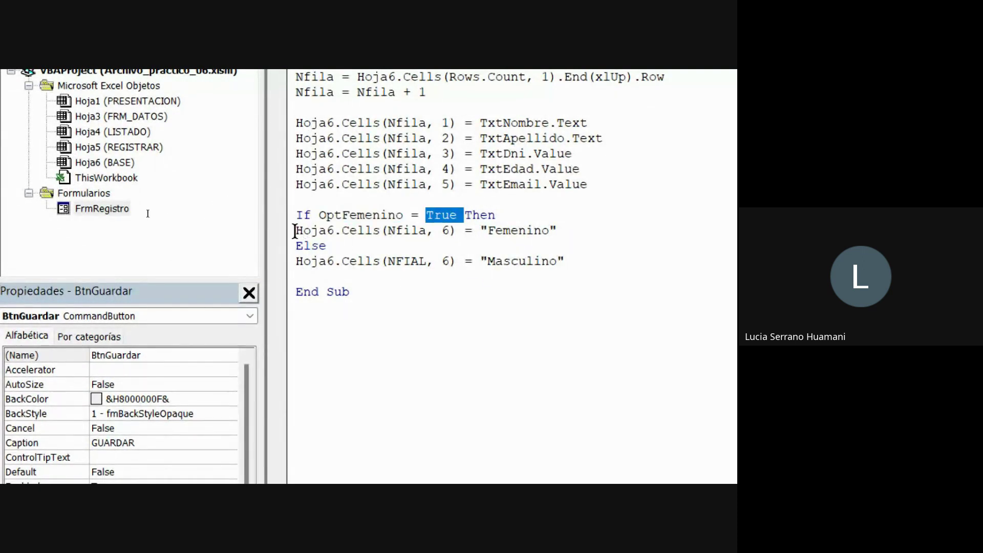
pyautogui.moveTo(296, 231); pyautogui.dragTo(572, 236)
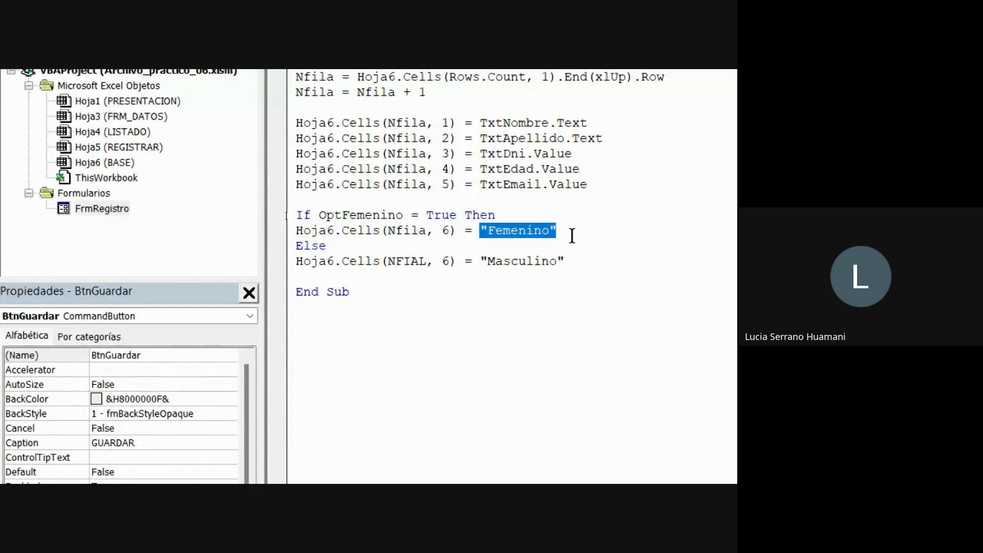
pyautogui.moveTo(296, 246)
pyautogui.mouseDown()
pyautogui.moveTo(584, 261)
pyautogui.moveTo(297, 262)
pyautogui.mouseUp()
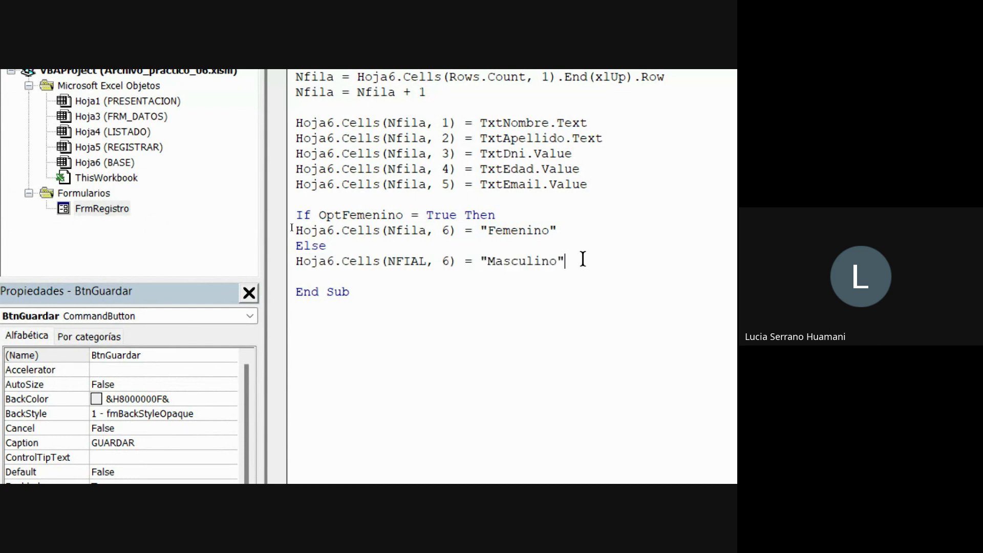
# - Type End If on the blank line above End Sub to close the gender block
pyautogui.click(310, 280)
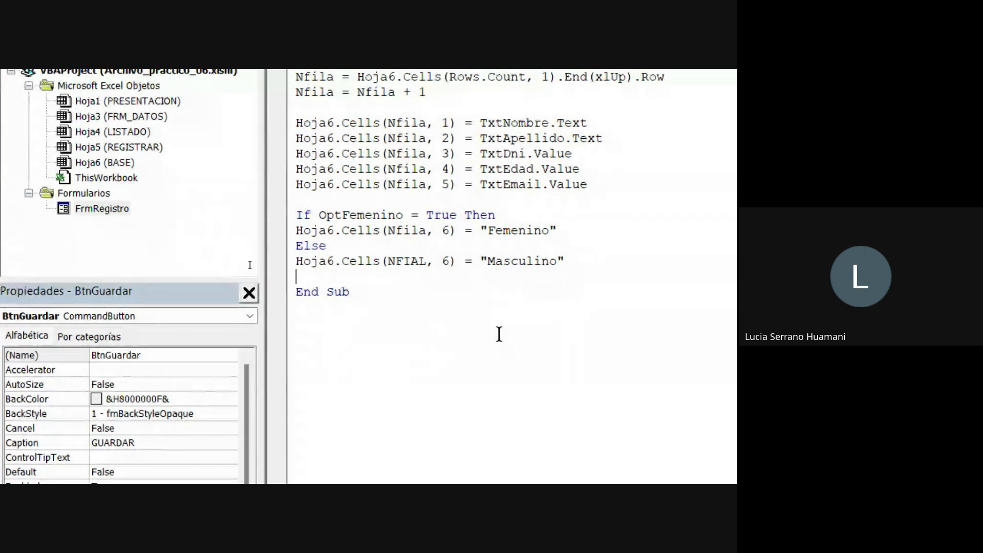
pyautogui.write('e')
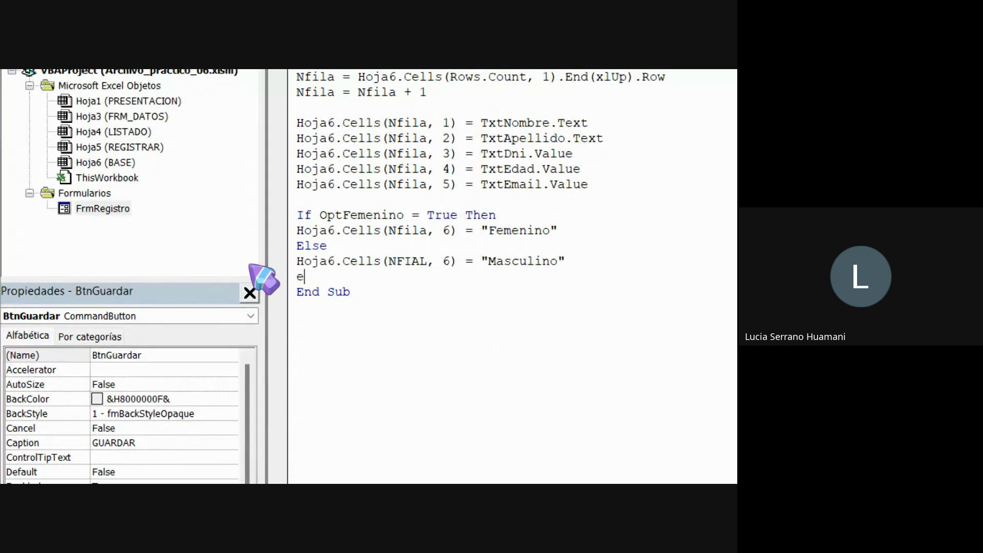
pyautogui.write('nd ')
pyautogui.write('fi')
pyautogui.press('BackSpace')
pyautogui.press('BackSpace')
pyautogui.write('if')
pyautogui.press('Return')
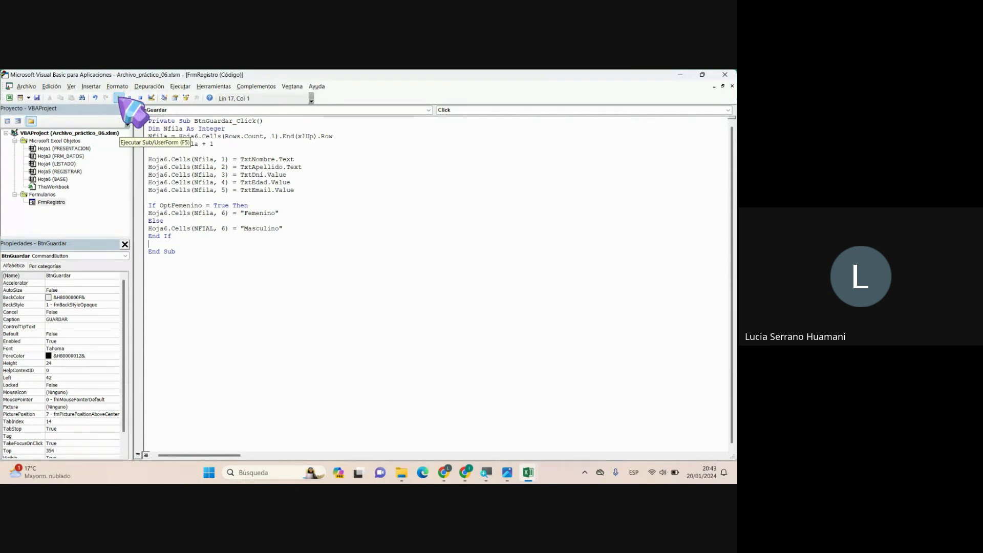
# - Run the form, enter a student's names, surnames, DNI, age 26 and e-mail, choose Masculino, and save
pyautogui.click(119, 97)
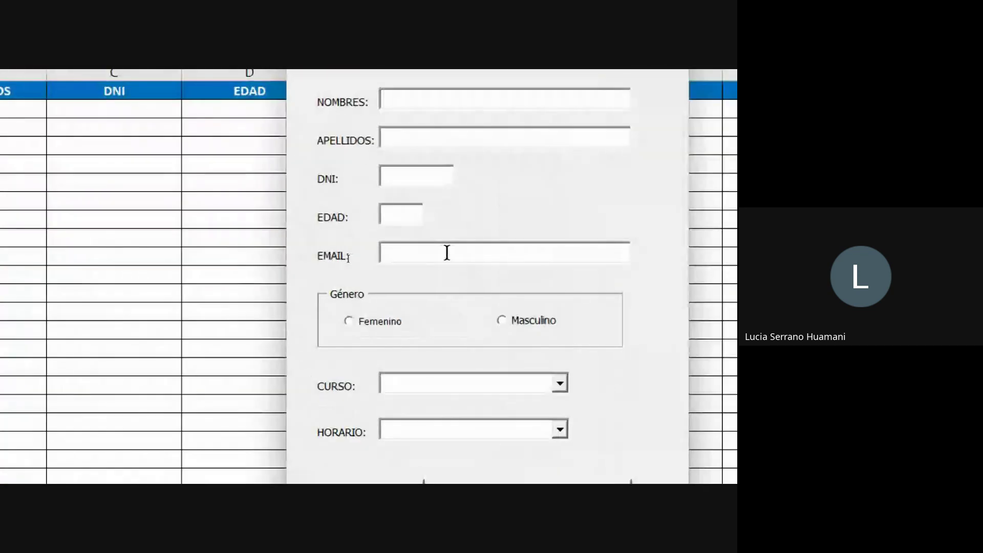
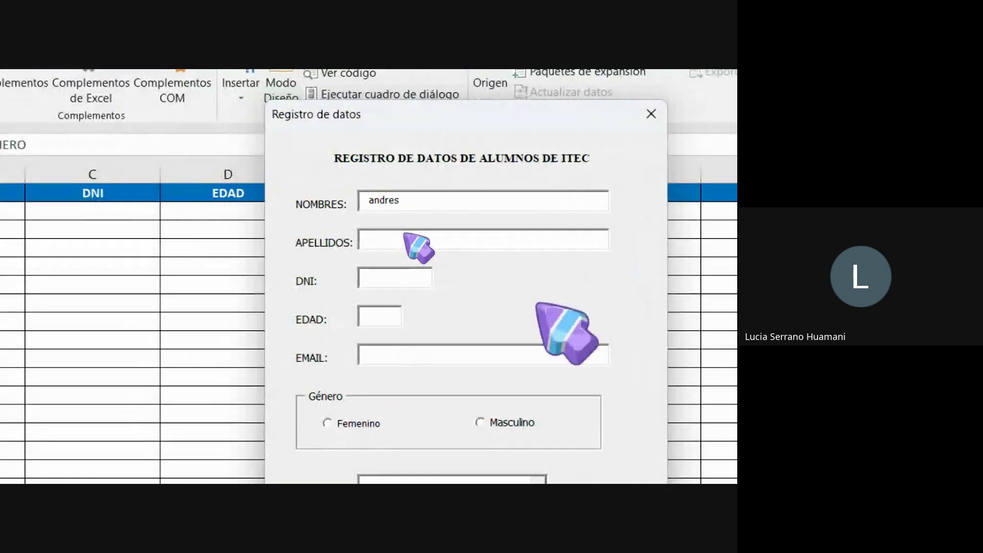
pyautogui.click(430, 236)
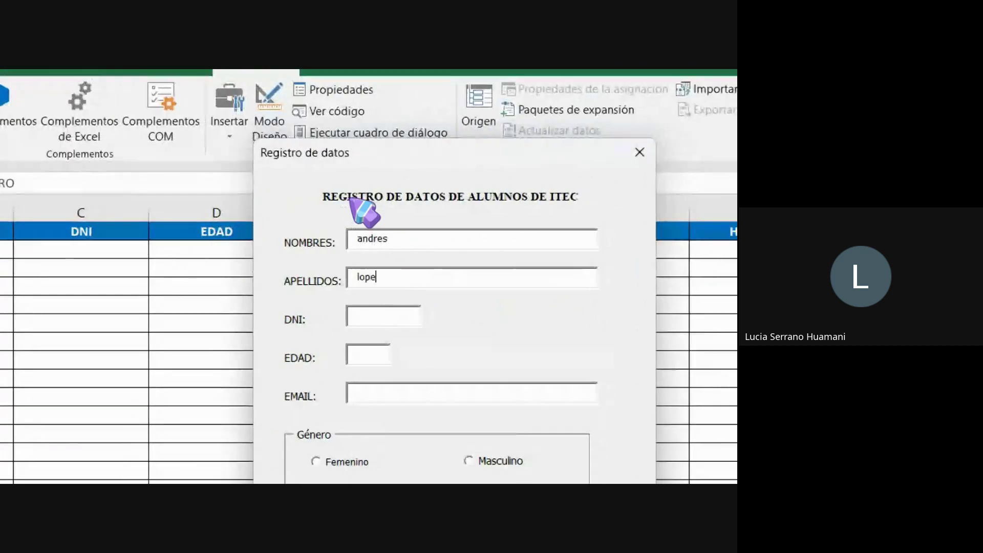
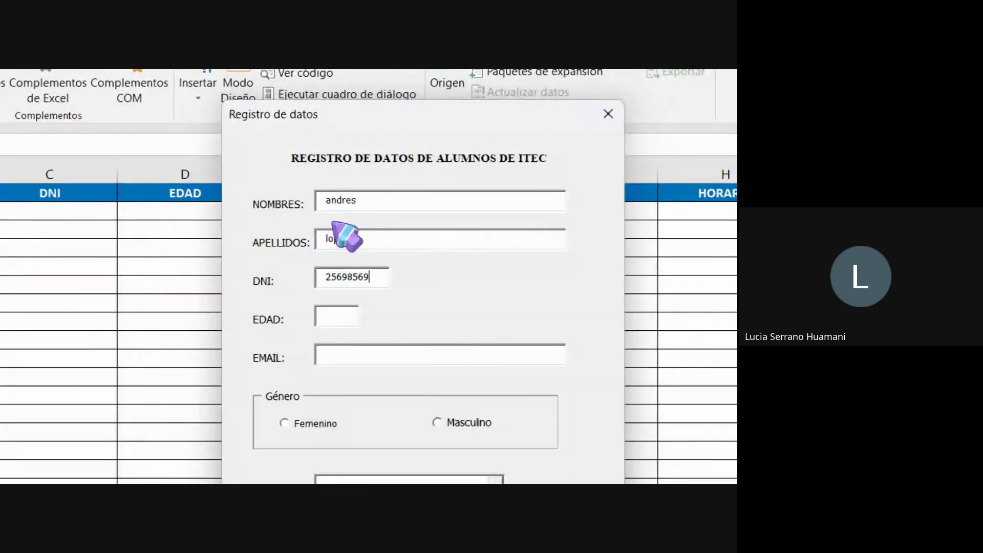
pyautogui.click(346, 316)
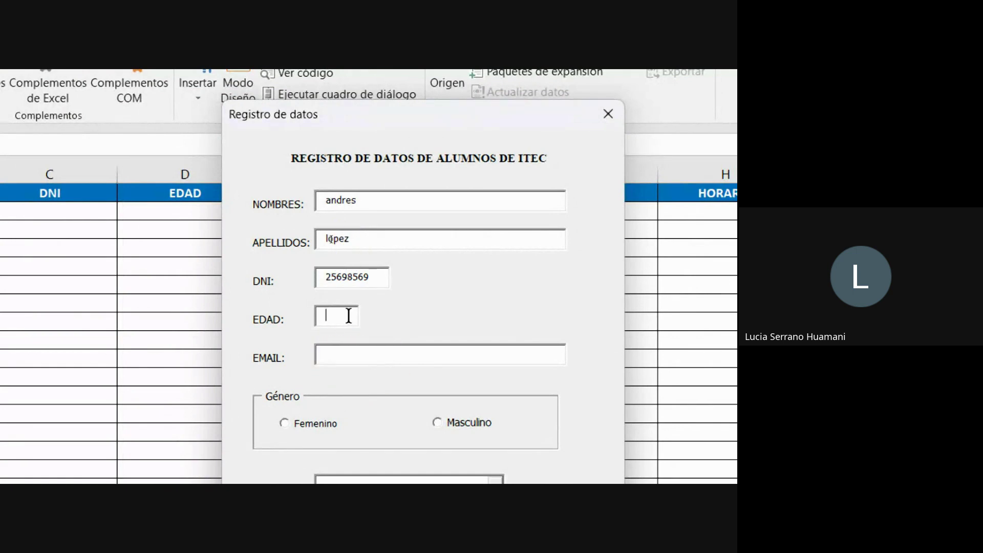
pyautogui.write('26')
pyautogui.click(458, 324)
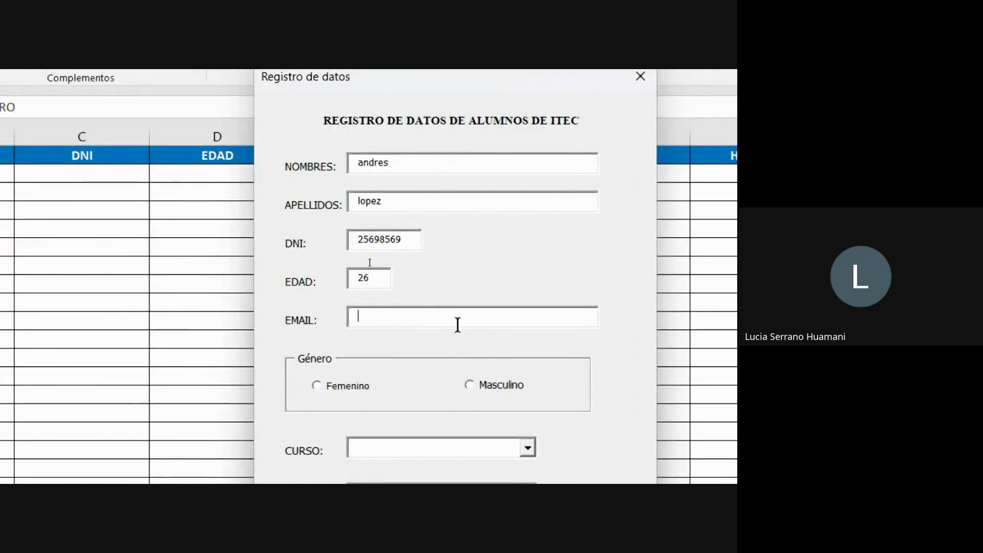
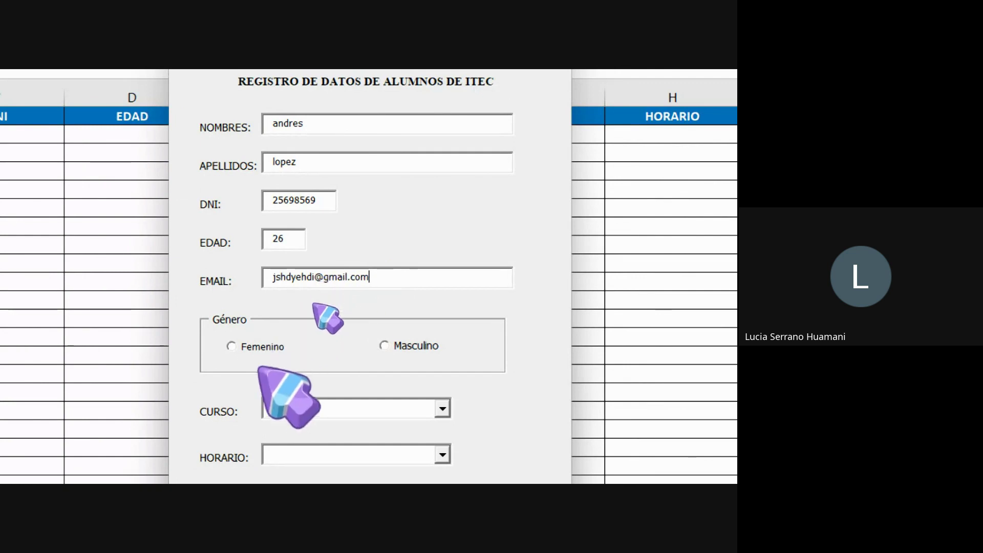
pyautogui.click(428, 345)
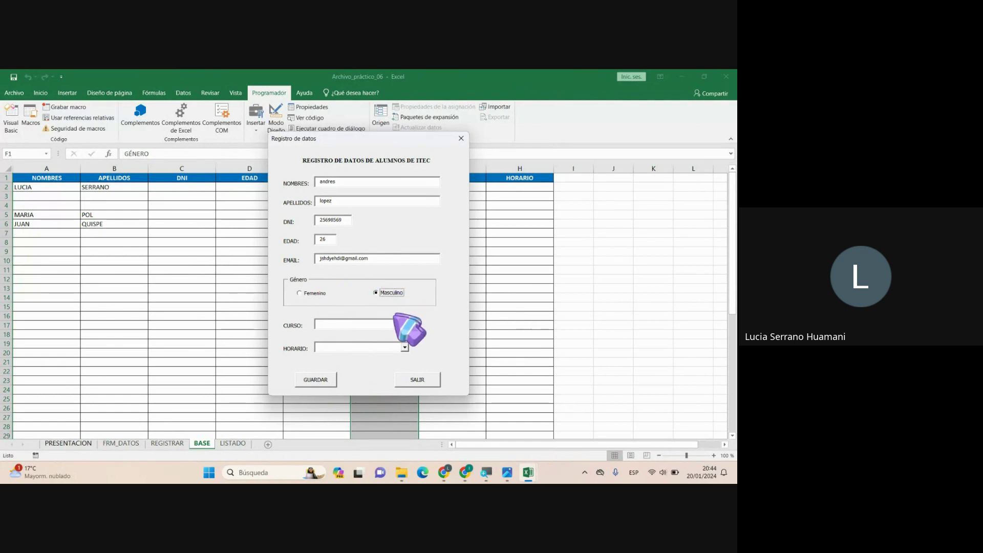
pyautogui.click(328, 379)
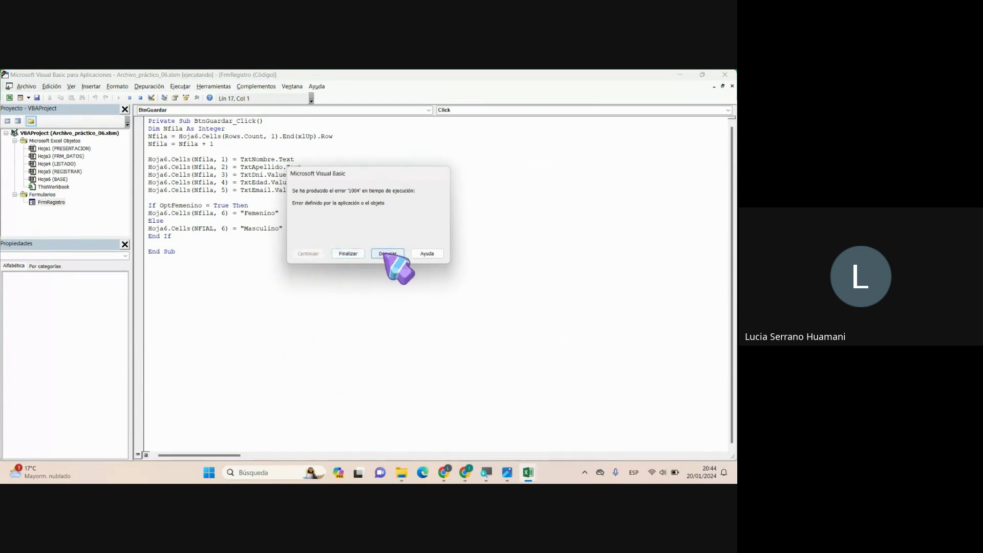
# - Debug from the error dialog to stop on the failing Masculino line
pyautogui.click(385, 254)
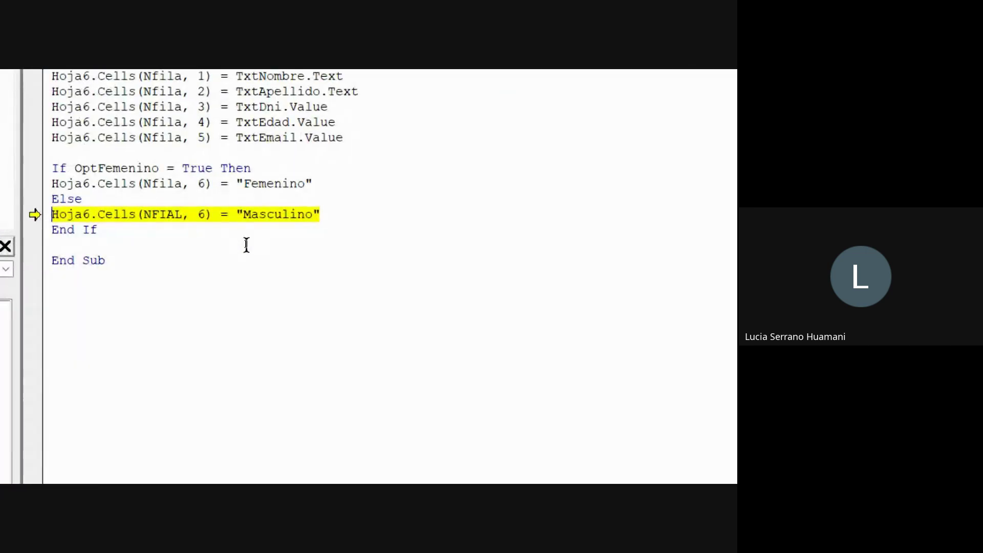
pyautogui.moveTo(444, 472)
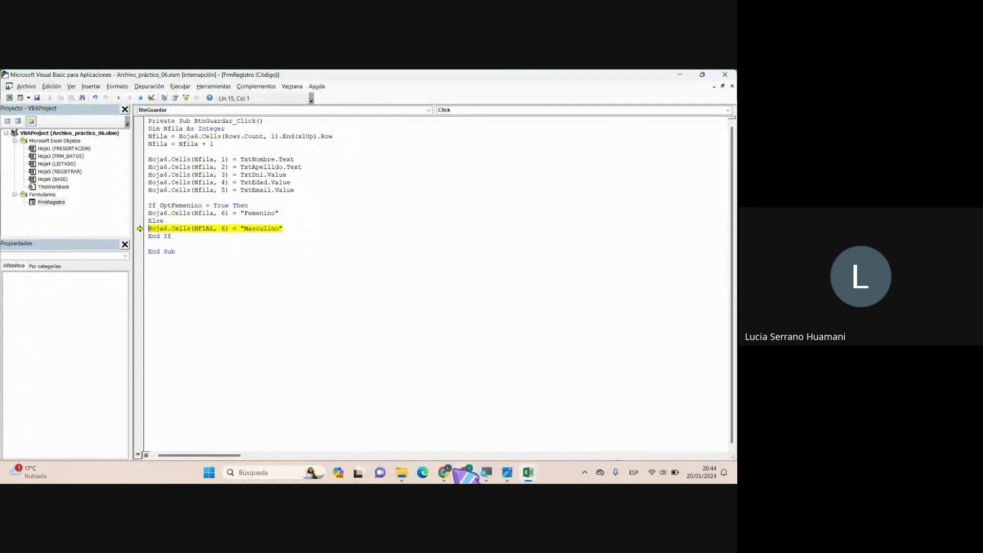
pyautogui.click(410, 425)
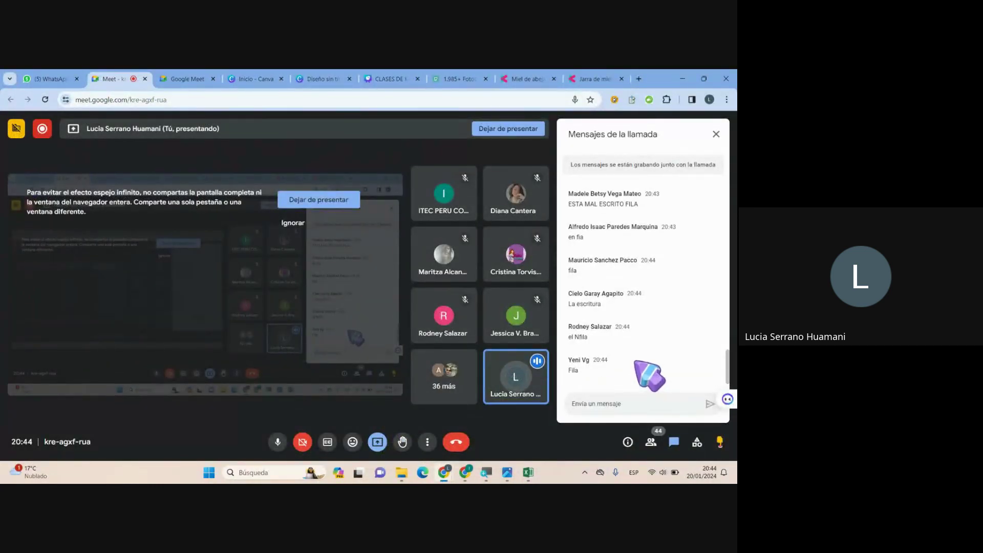
pyautogui.hotkey('alt', 'Tab')
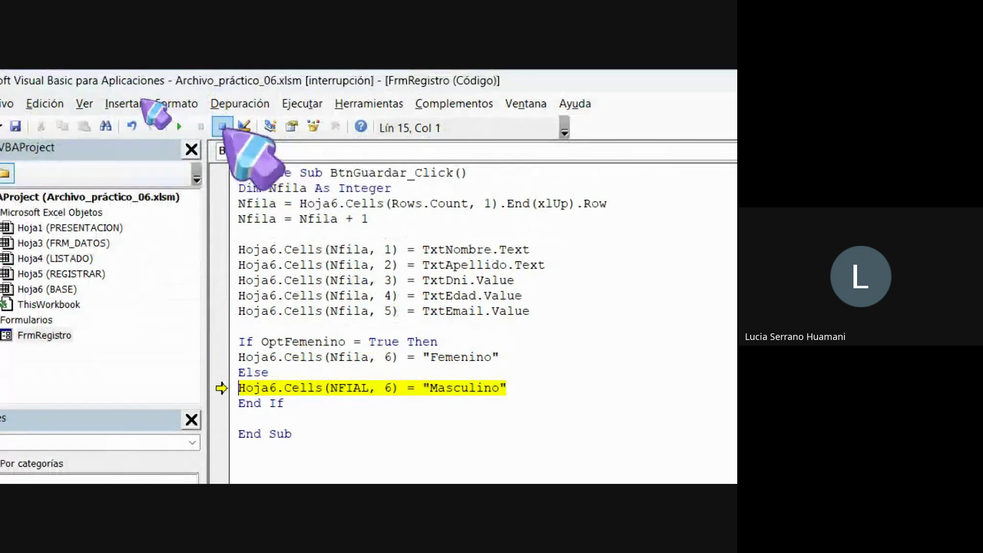
# - Reset the paused macro and open the GUARDAR button's code
pyautogui.click(222, 126)
pyautogui.click(316, 403)
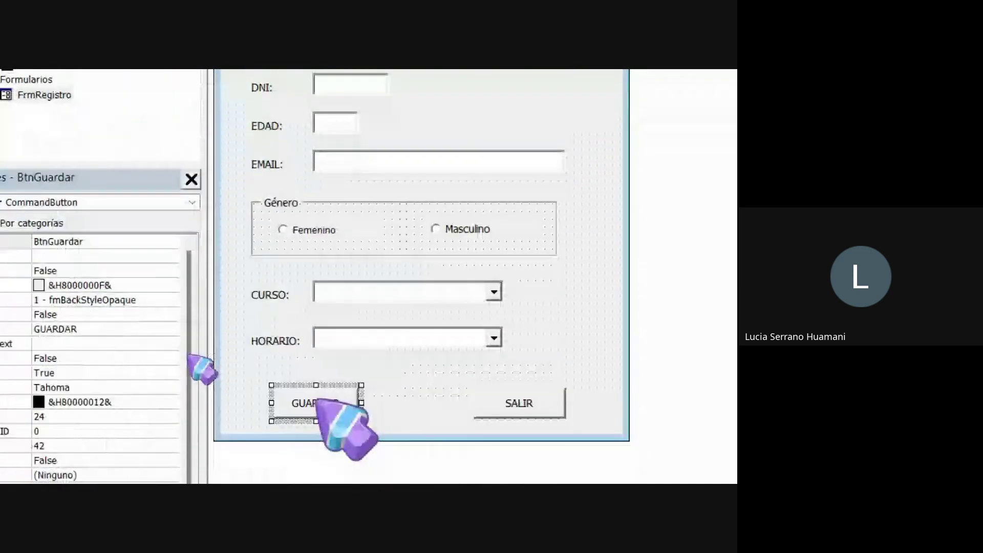
pyautogui.doubleClick(317, 400)
# - Correct the row variable NFIAL to Nfila in the Masculino line
pyautogui.click(428, 281)
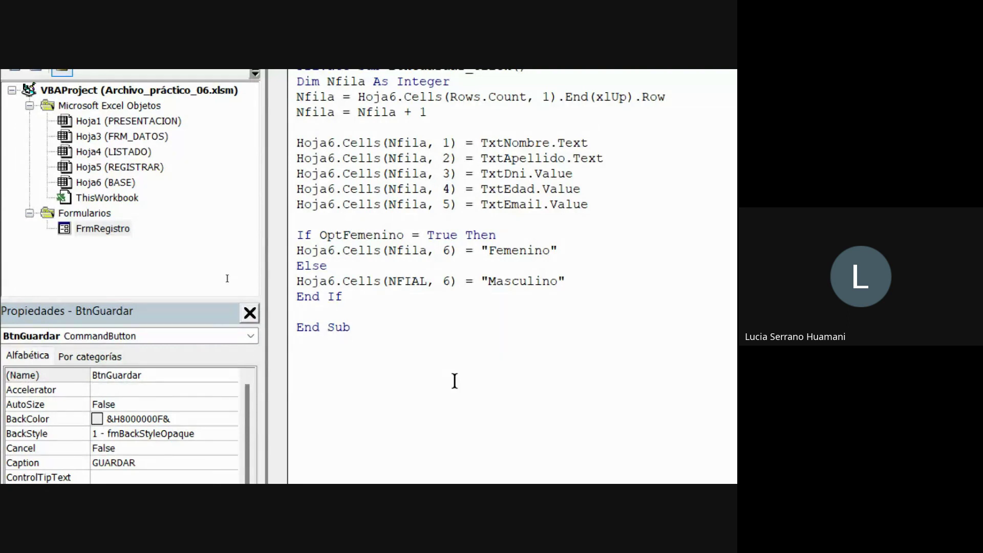
pyautogui.press('BackSpace')
pyautogui.press('BackSpace')
pyautogui.press('BackSpace')
pyautogui.press('BackSpace')
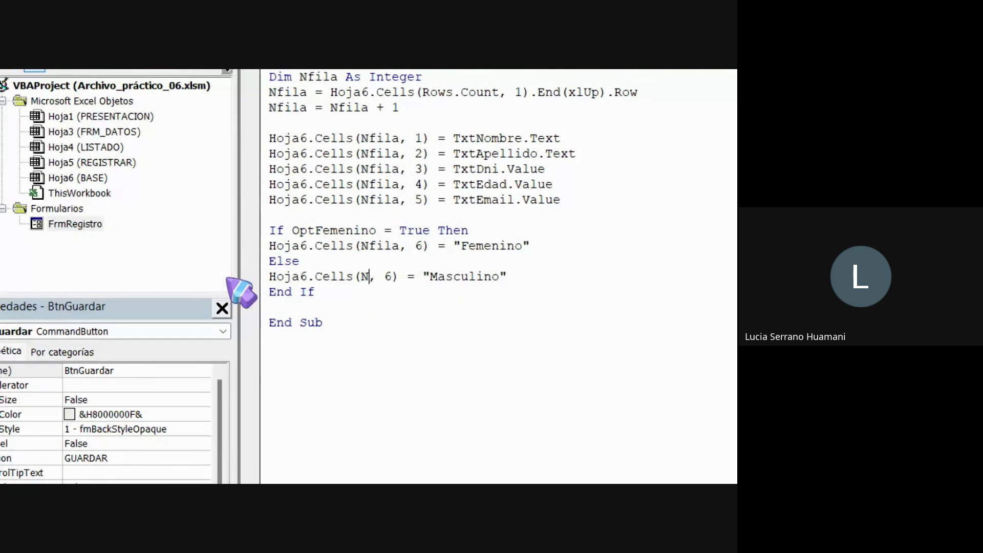
pyautogui.write('fila')
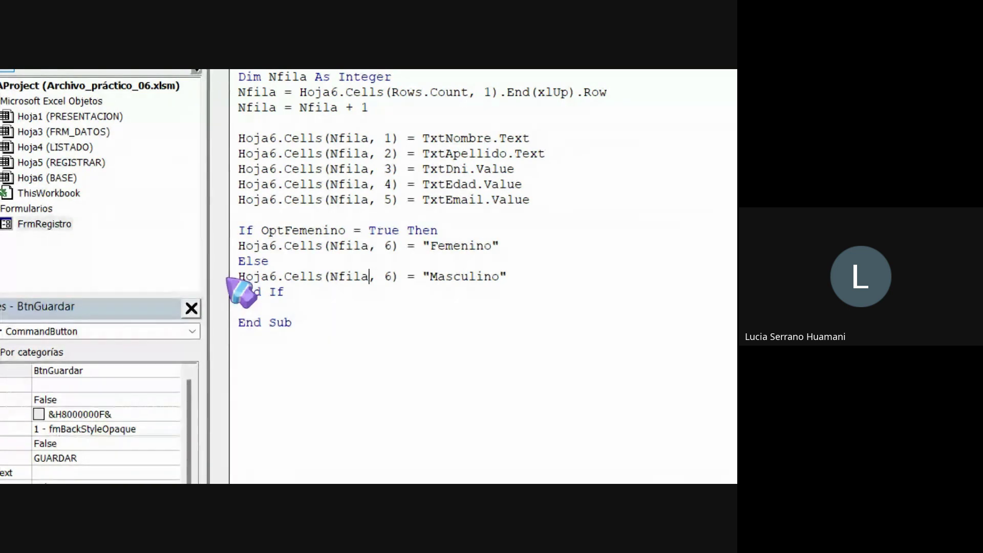
pyautogui.click(555, 276)
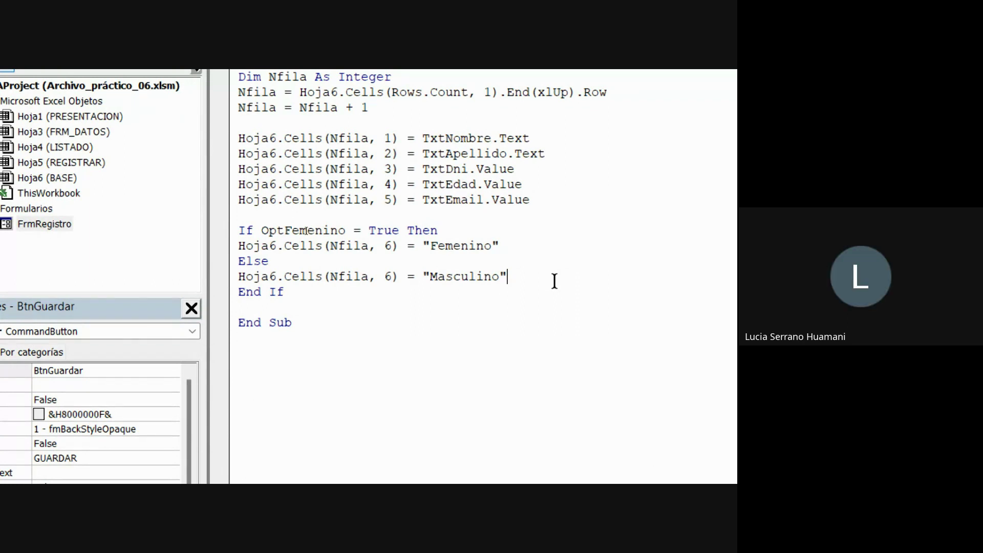
pyautogui.moveTo(445, 200); pyautogui.dragTo(482, 199)
pyautogui.moveTo(337, 276); pyautogui.dragTo(366, 276)
pyautogui.click(512, 283)
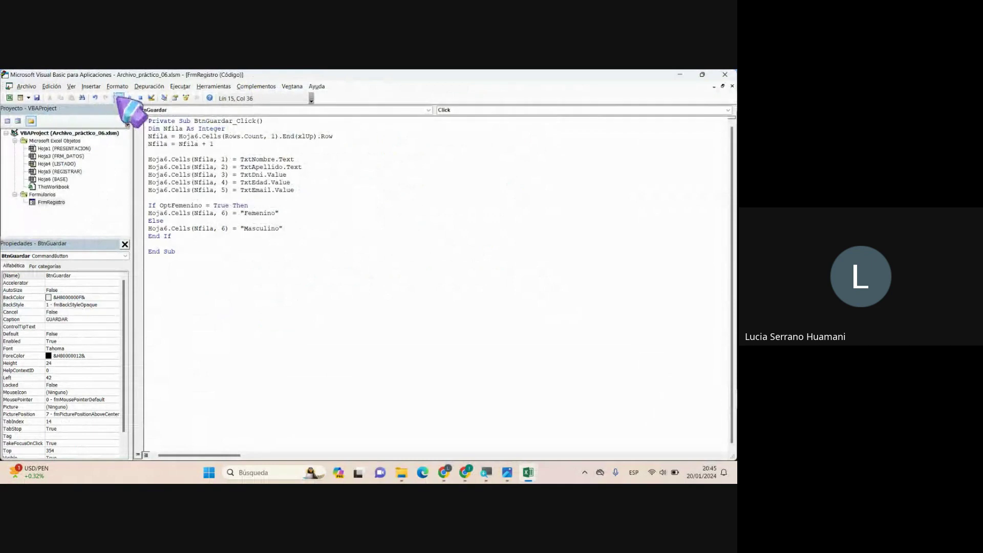
# - Run the form, fill in a test student with age 25, choose Masculino and save it
pyautogui.click(118, 97)
pyautogui.click(347, 180)
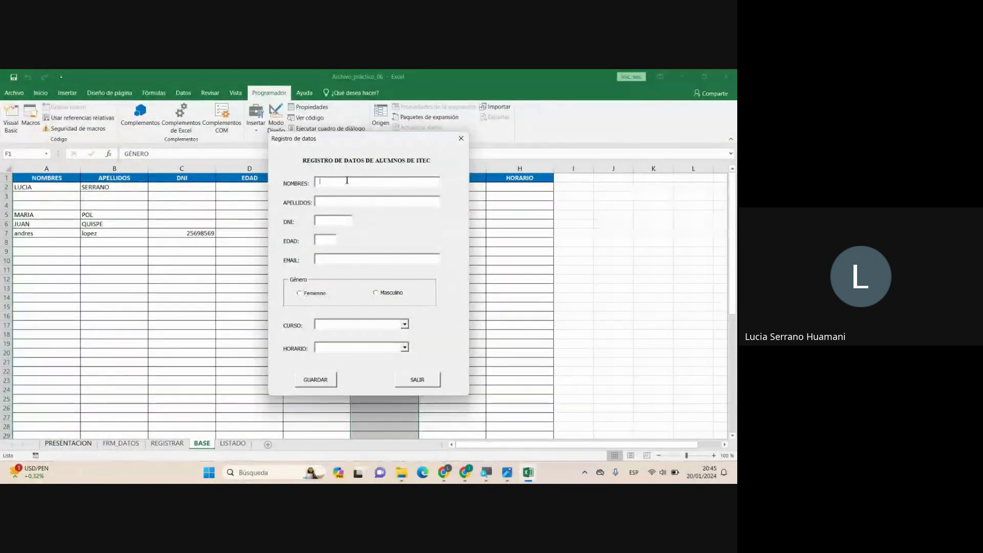
pyautogui.write('kdjdudjdudj')
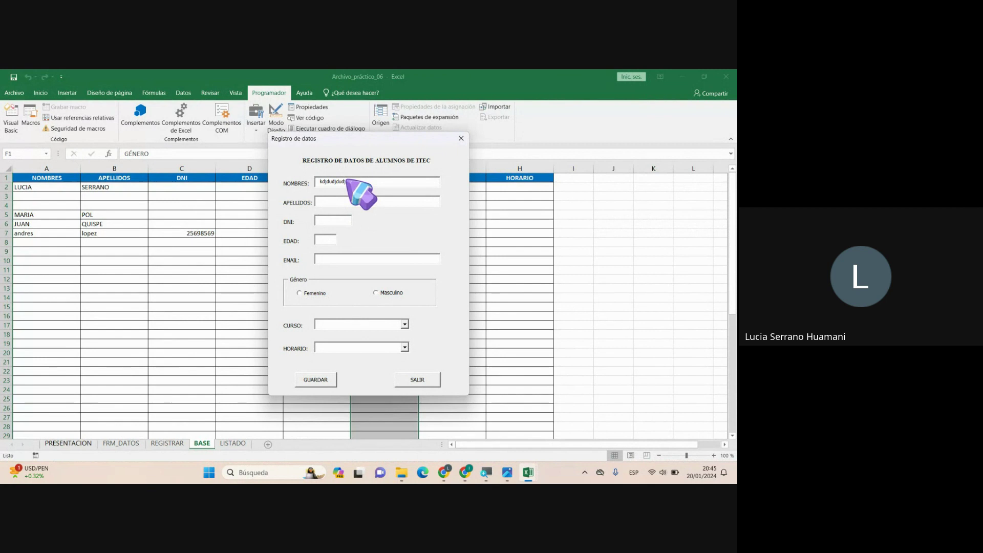
pyautogui.click(361, 201)
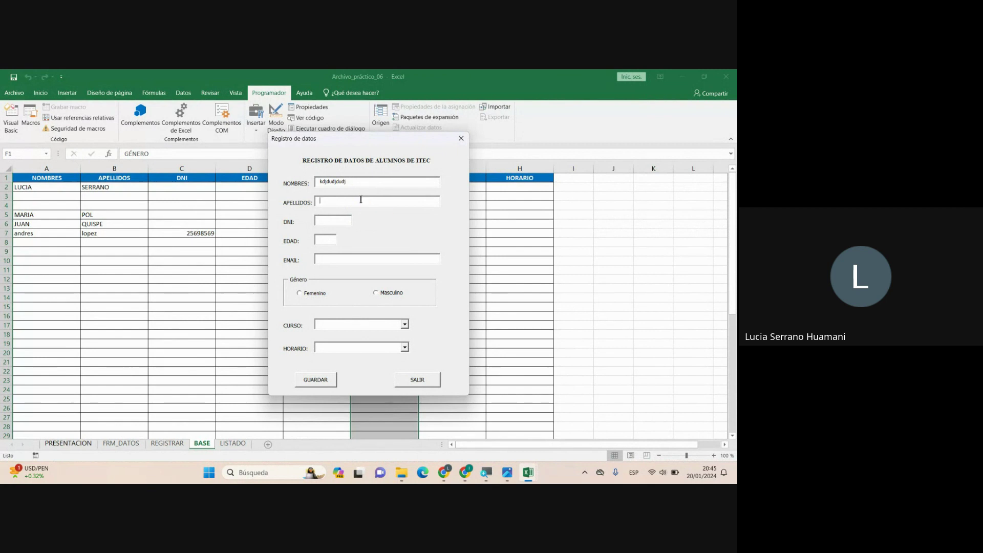
pyautogui.write('dfgdfdfg')
pyautogui.click(333, 218)
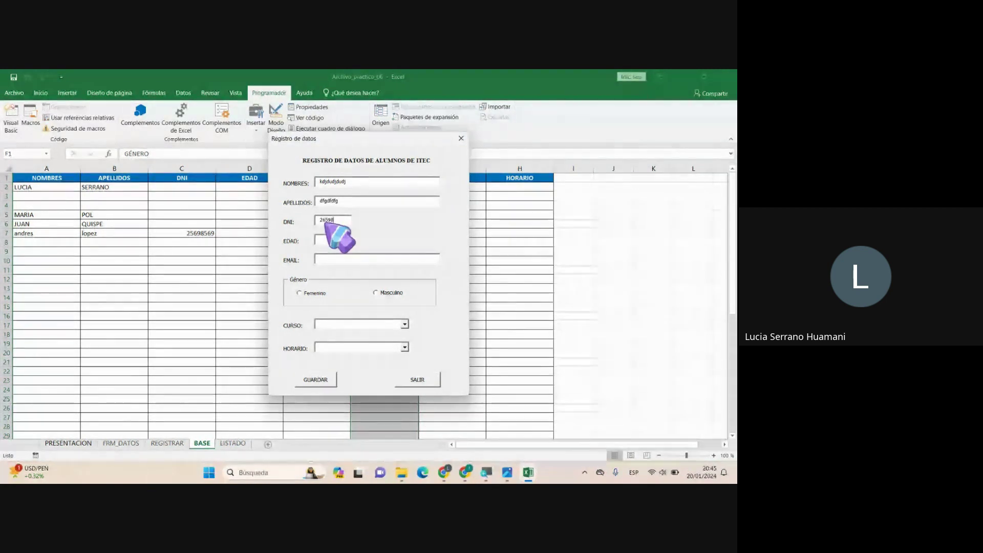
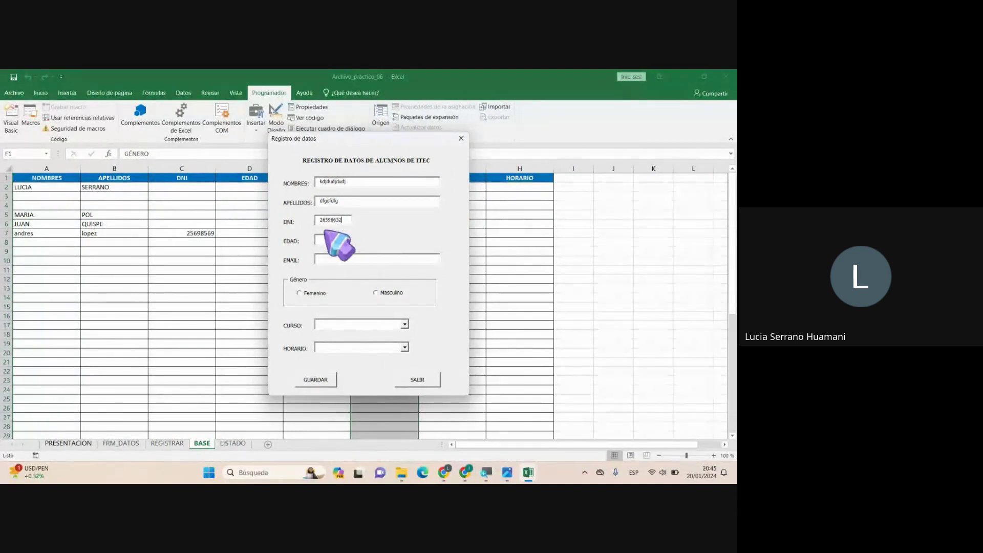
pyautogui.click(326, 239)
pyautogui.write('25')
pyautogui.click(325, 259)
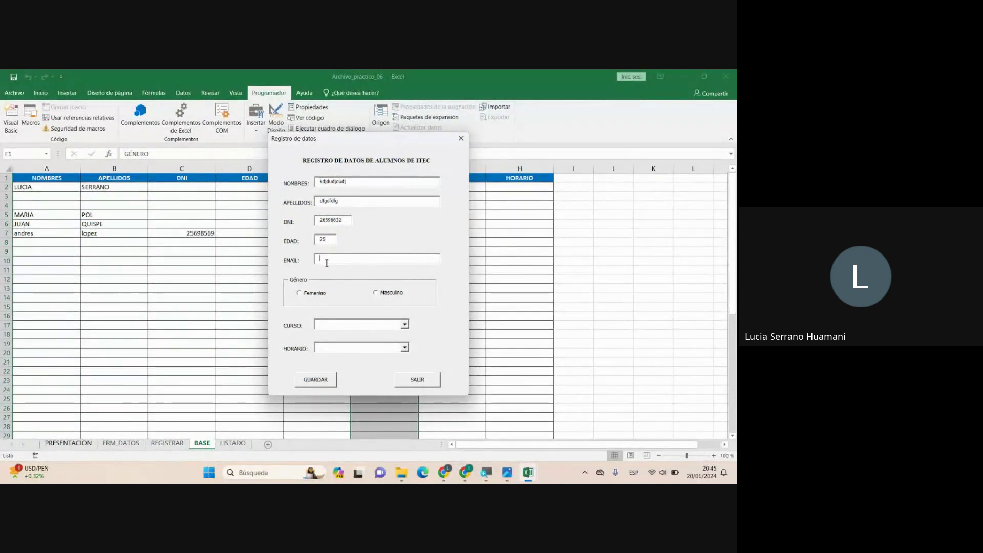
pyautogui.write('kfiffjfgfg')
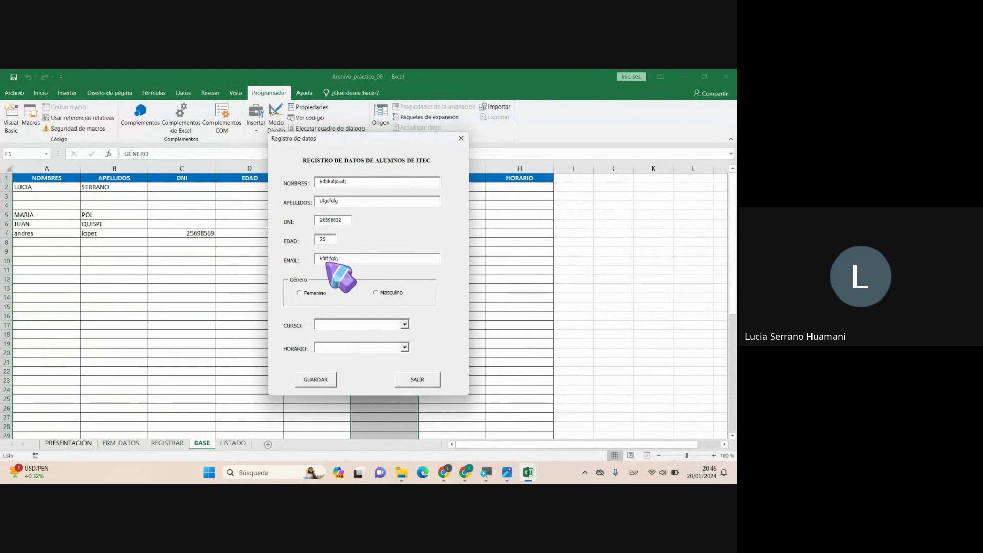
pyautogui.click(391, 293)
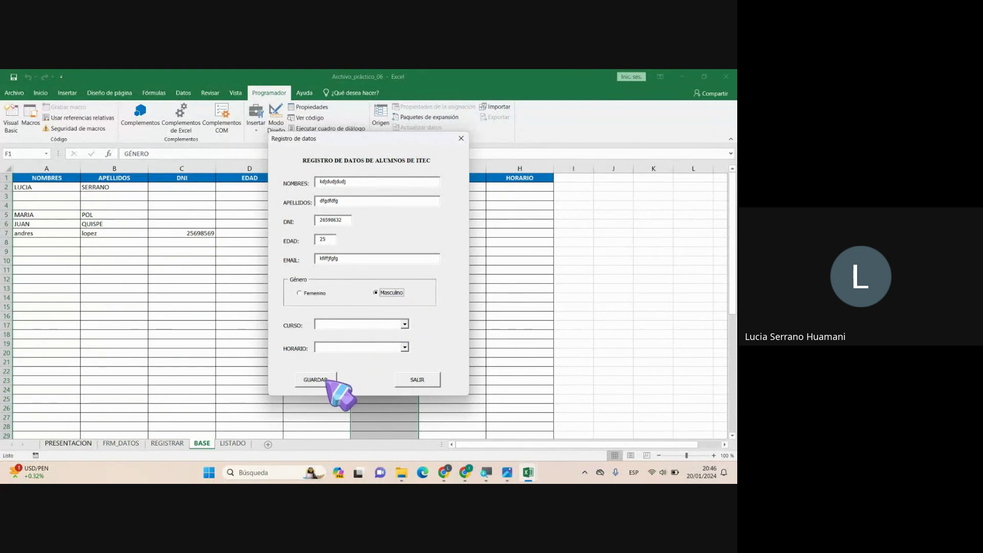
pyautogui.click(326, 380)
# - Switch the gender to Femenino, save the record again, and close the form
pyautogui.moveTo(333, 139)
pyautogui.mouseDown()
pyautogui.moveTo(518, 146)
pyautogui.moveTo(505, 140)
pyautogui.mouseUp()
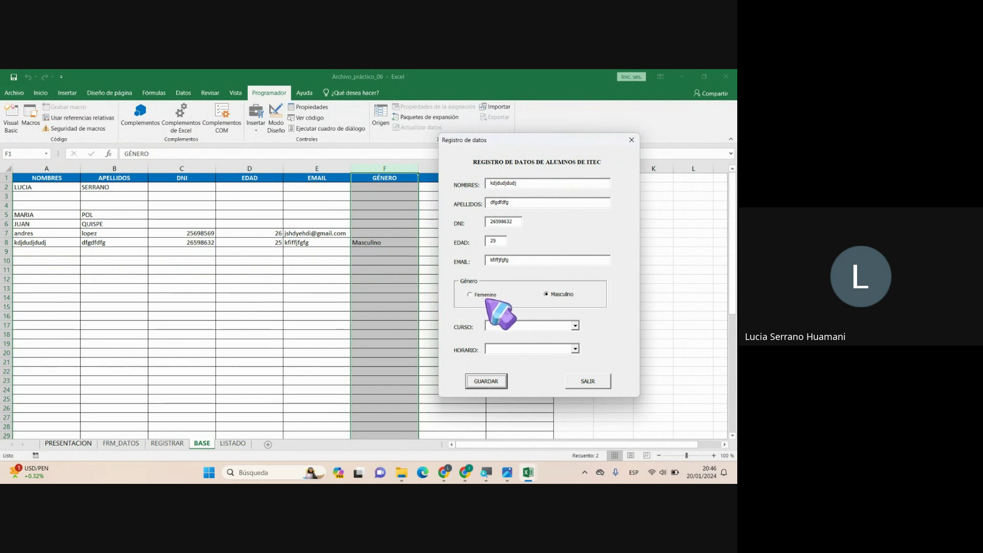
pyautogui.click(484, 294)
pyautogui.click(494, 381)
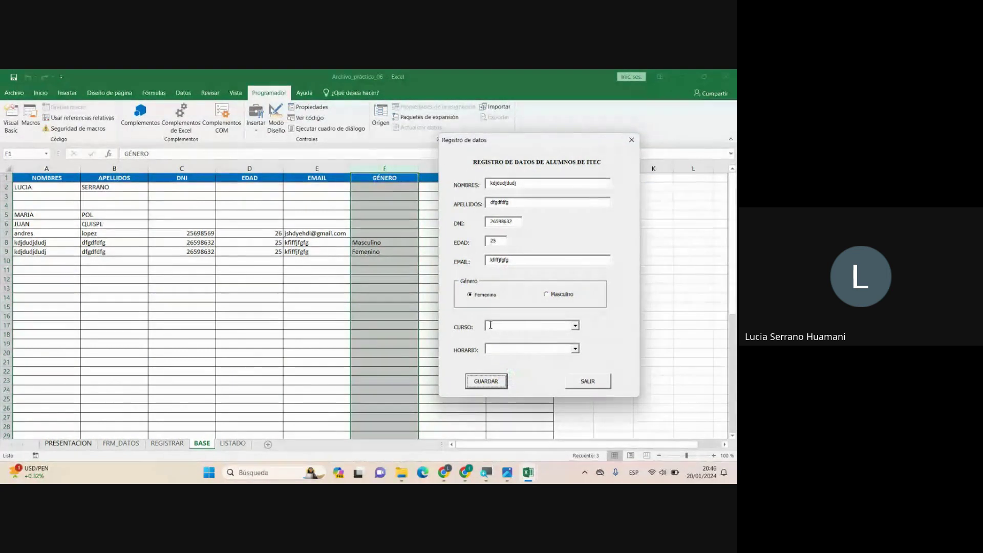
pyautogui.click(632, 140)
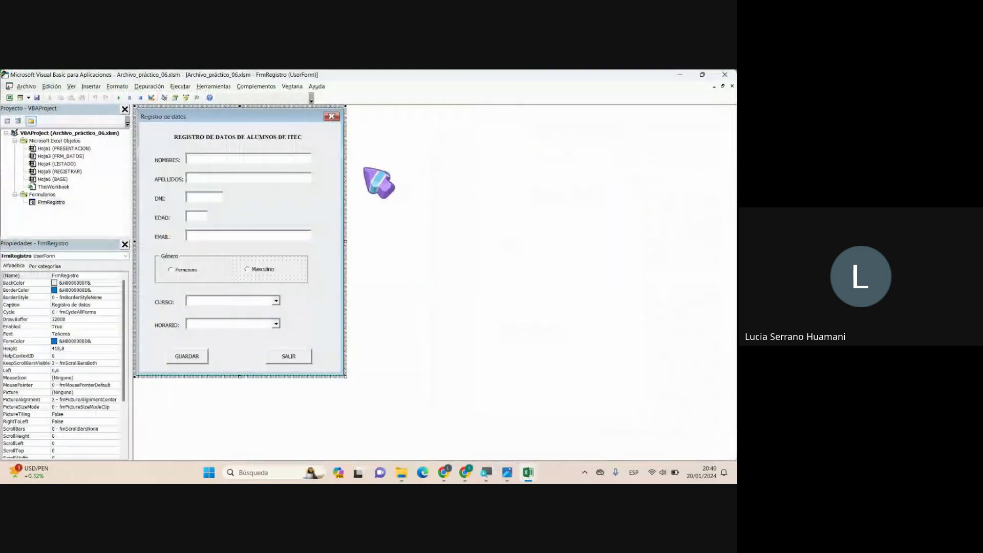
# - Open the GUARDAR code and add a blank line after the gender End If
pyautogui.doubleClick(189, 357)
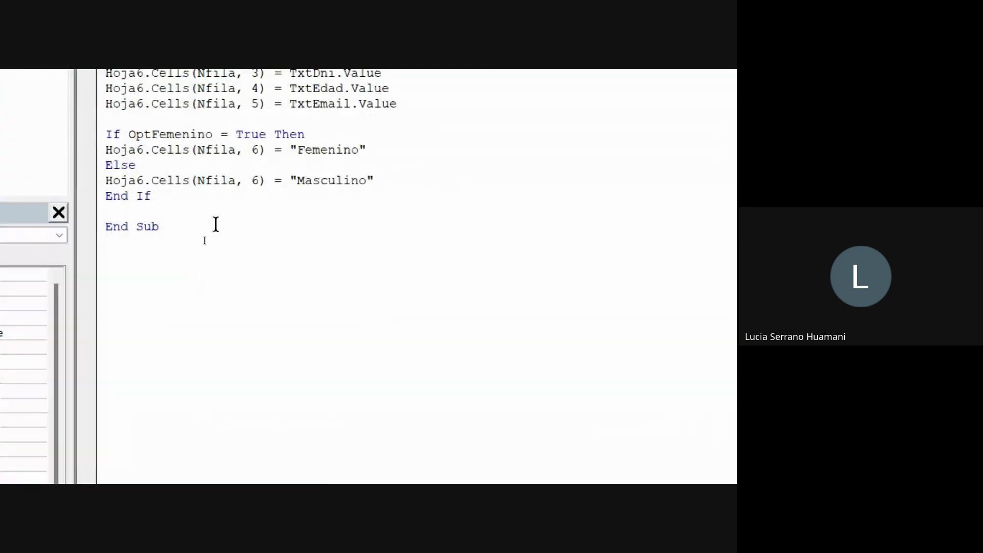
pyautogui.click(130, 274)
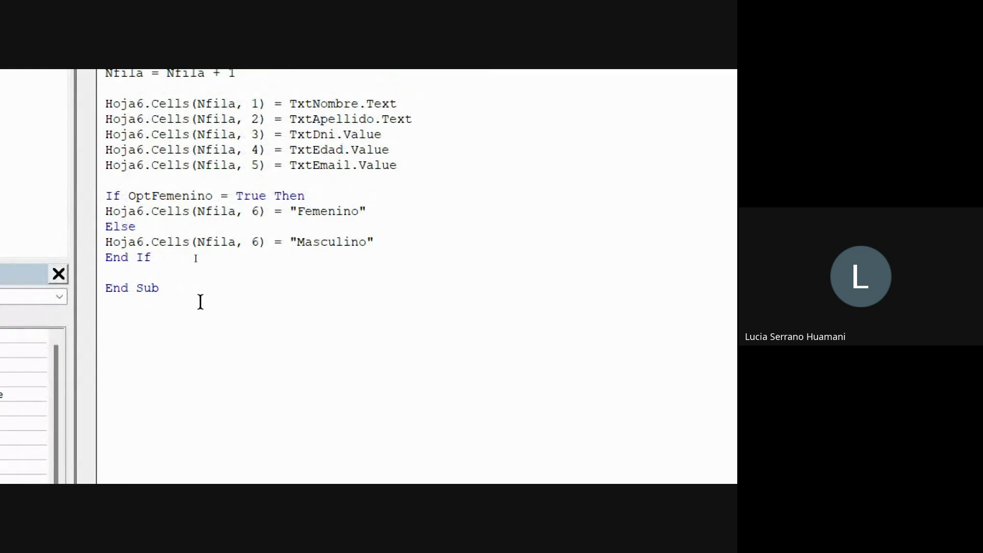
pyautogui.press('Return')
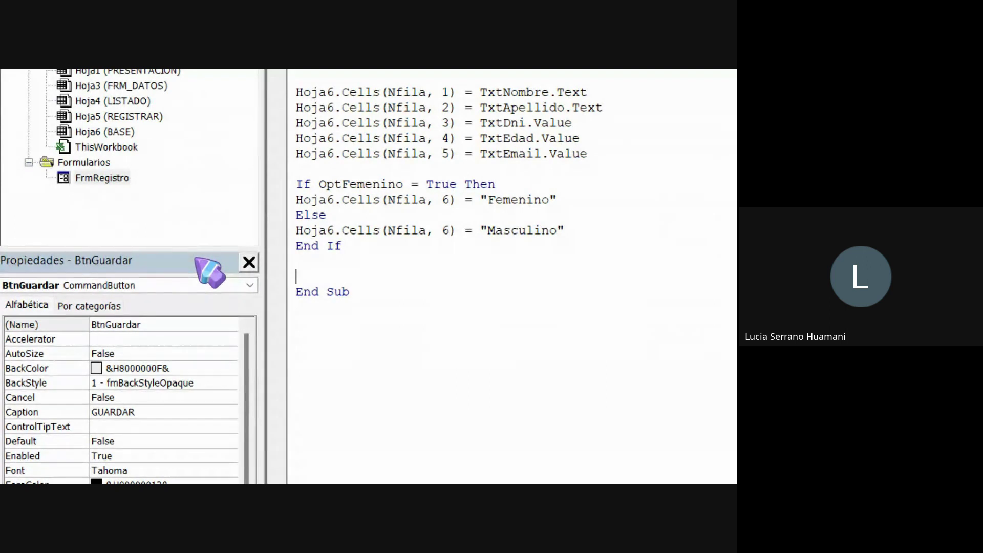
# - Check the CURSO combo's course list on the form, then return to the GUARDAR code
pyautogui.doubleClick(102, 177)
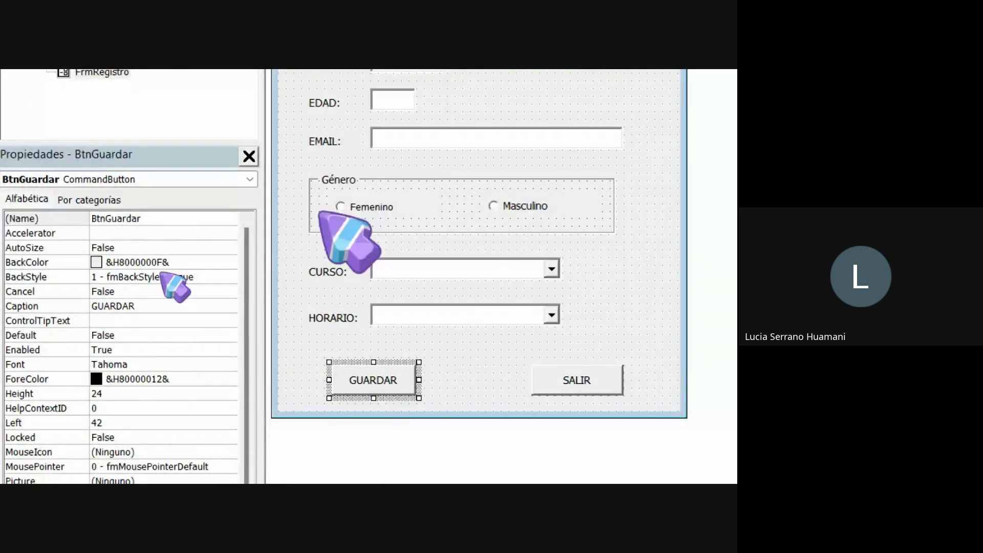
pyautogui.click(486, 293)
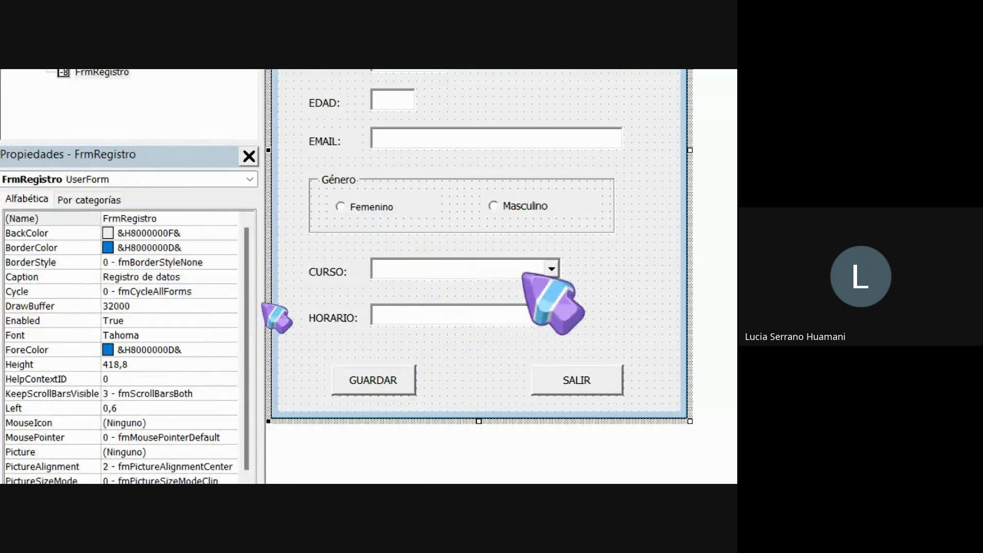
pyautogui.click(552, 269)
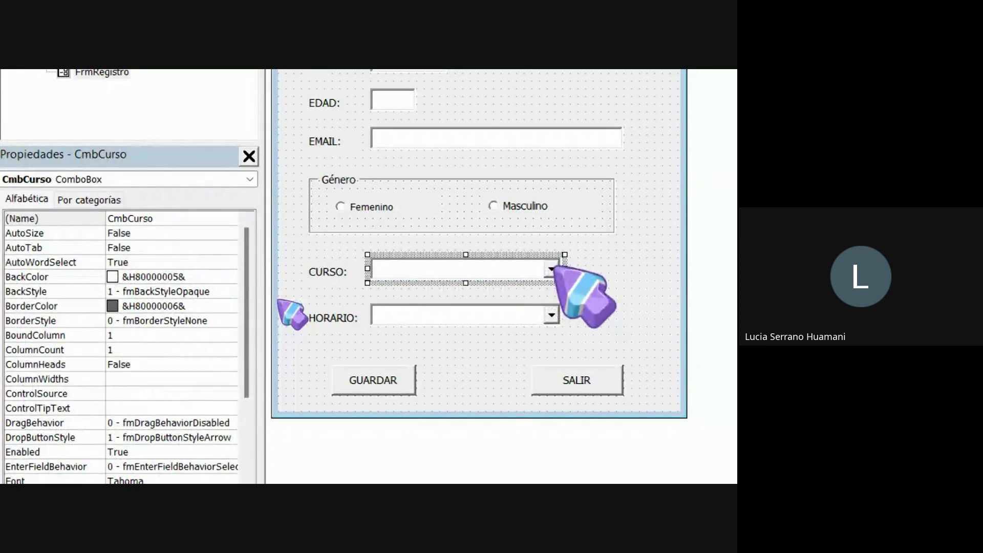
pyautogui.click(551, 269)
pyautogui.click(432, 328)
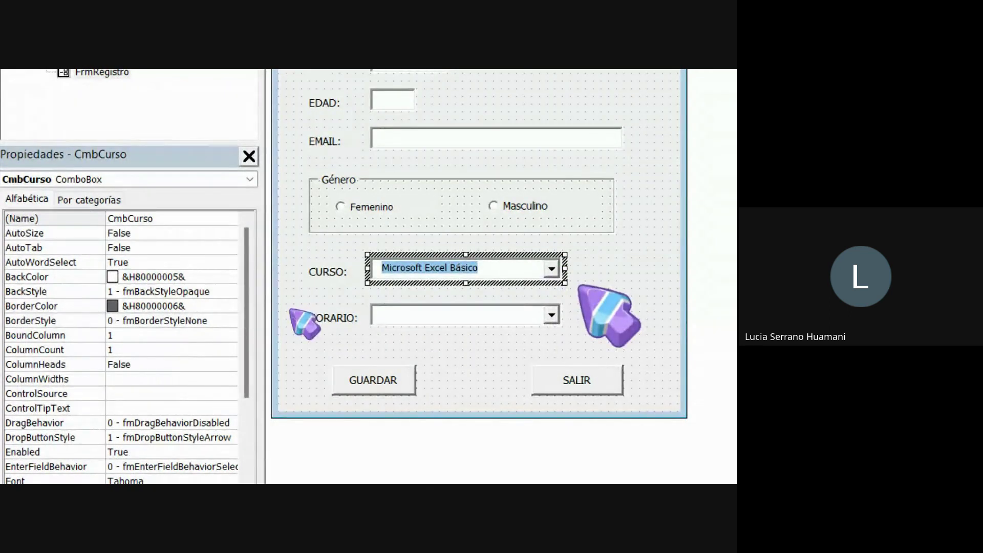
pyautogui.doubleClick(389, 379)
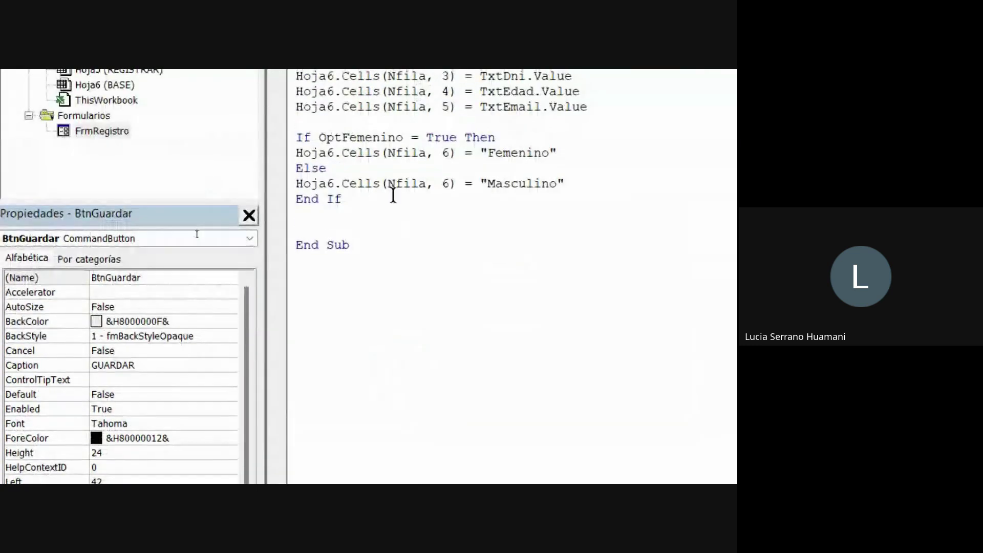
# - Add the line Hoja6.Cells(Nfila, 7) = CmbCurso.Text before End Sub
pyautogui.click(365, 216)
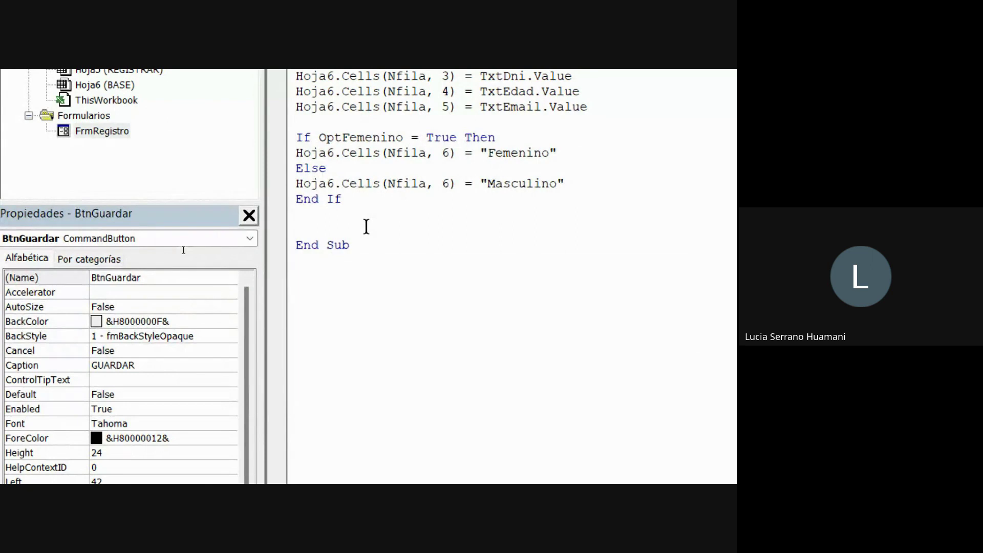
pyautogui.write('ho')
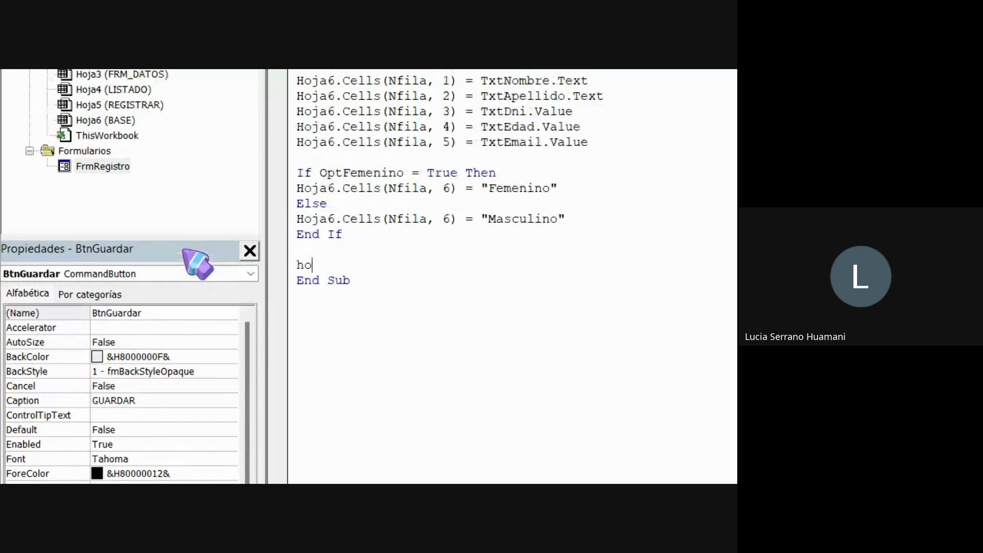
pyautogui.write('ja')
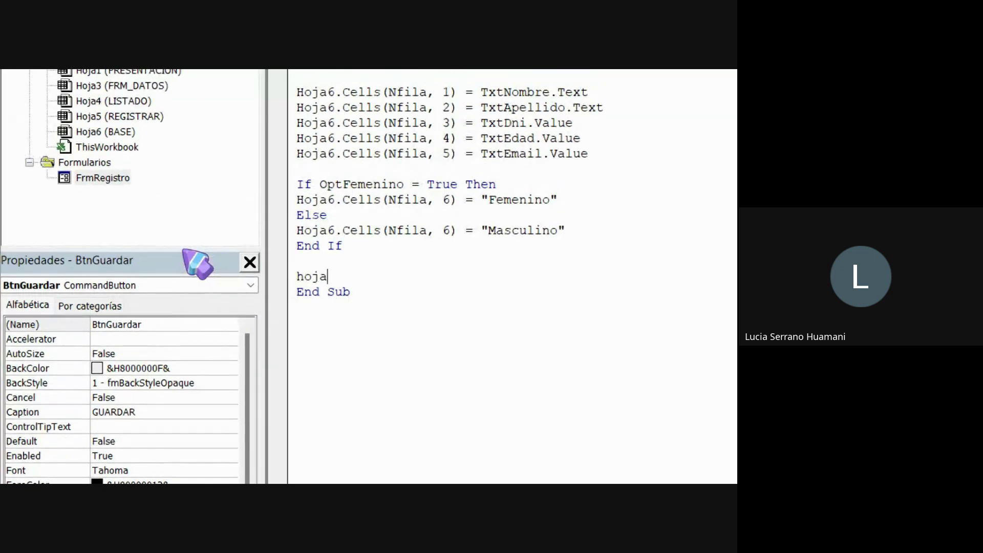
pyautogui.write('.ce')
pyautogui.press('Tab')
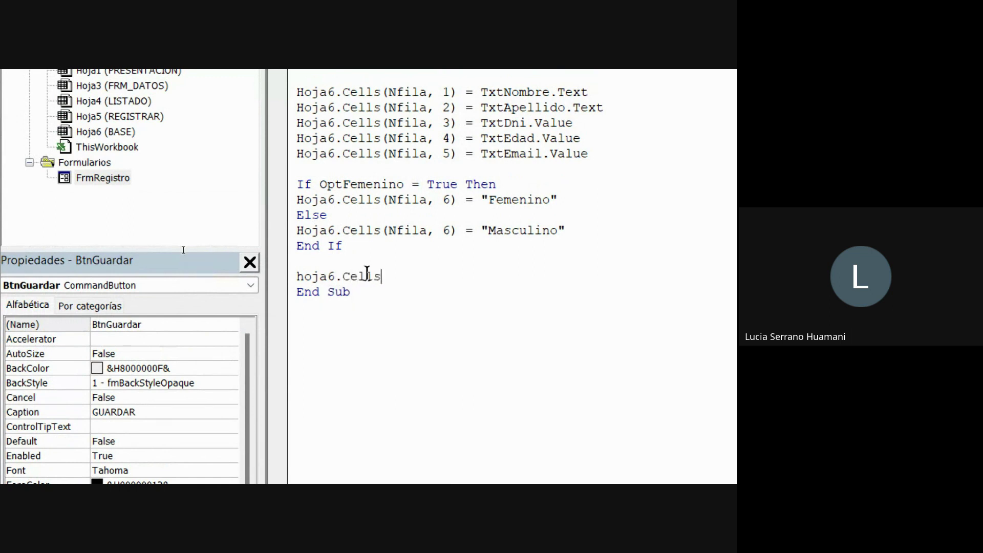
pyautogui.write('(')
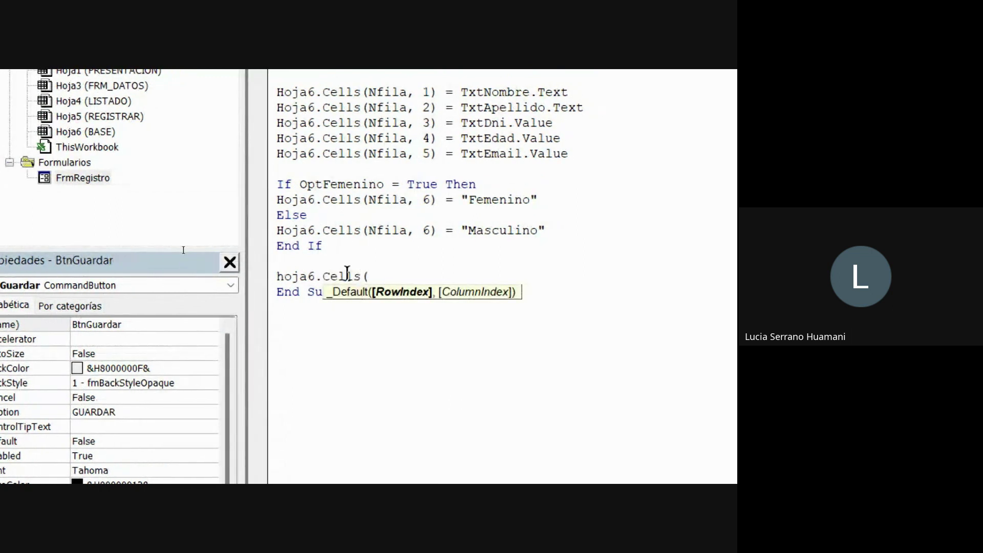
pyautogui.write('NFILA')
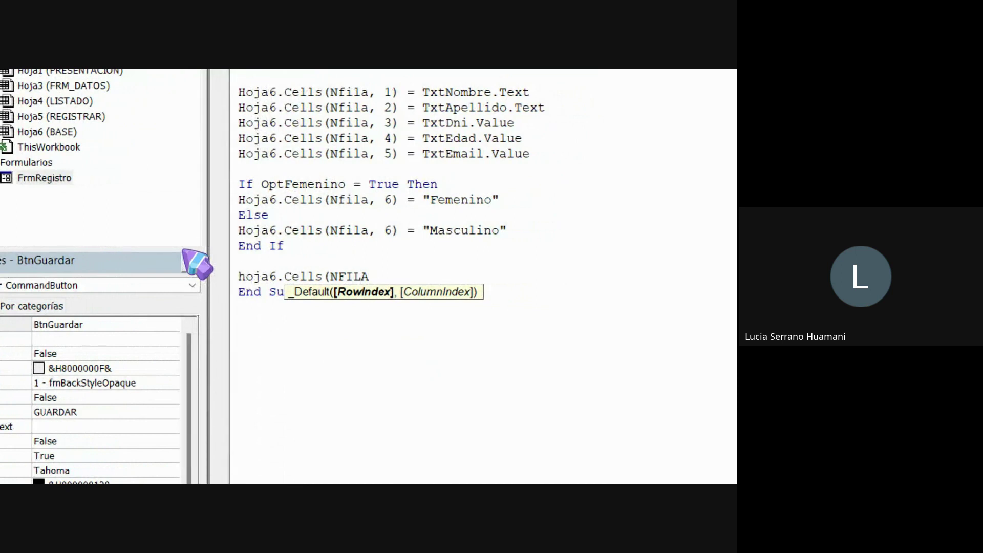
pyautogui.write(',7')
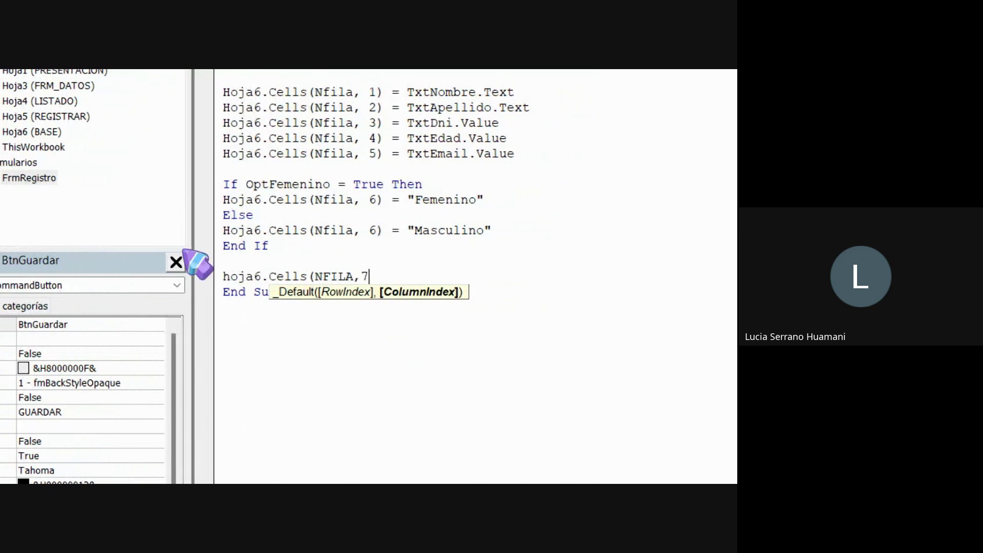
pyautogui.write(')=')
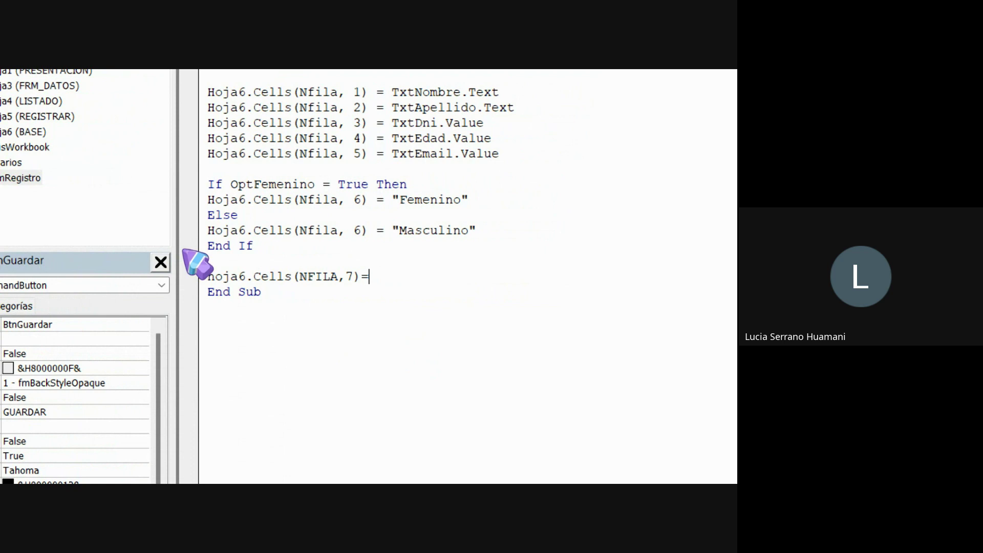
pyautogui.write('CMB')
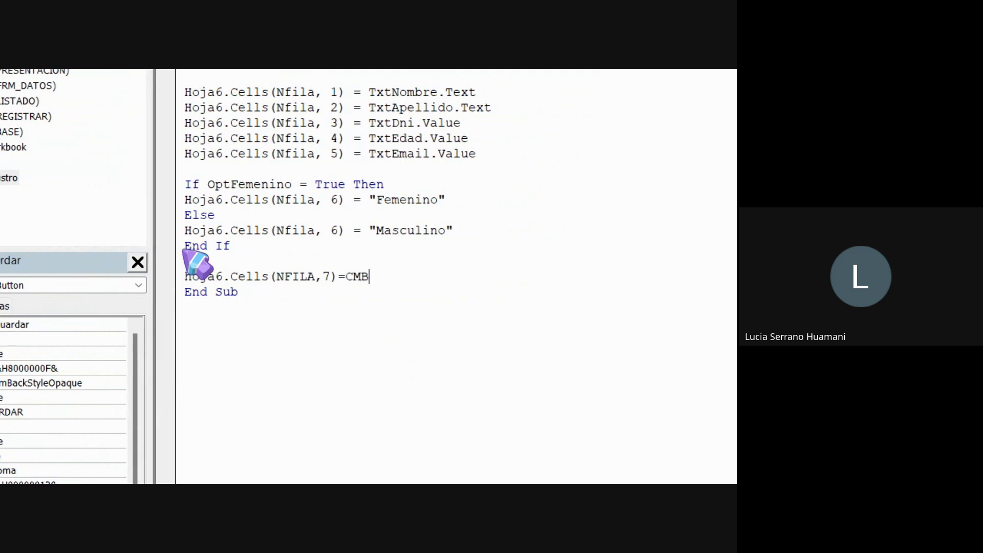
pyautogui.write('CURSO')
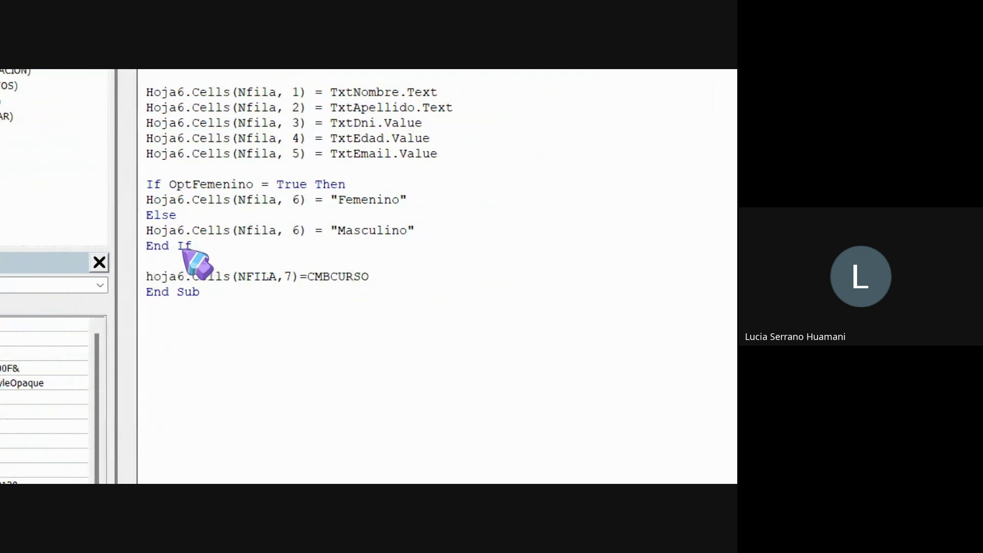
pyautogui.write('.TE')
pyautogui.press('Tab')
pyautogui.press('Return')
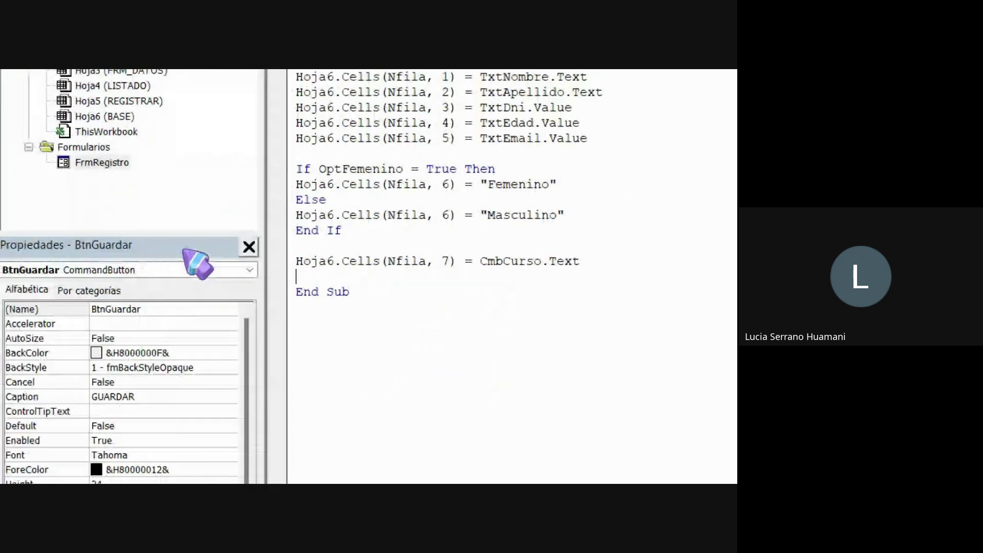
# - Highlight Hoja6, Nfila and CmbCurso in the course line to explain each part
pyautogui.click(298, 261)
pyautogui.moveTo(297, 261); pyautogui.dragTo(384, 265)
pyautogui.click(444, 266)
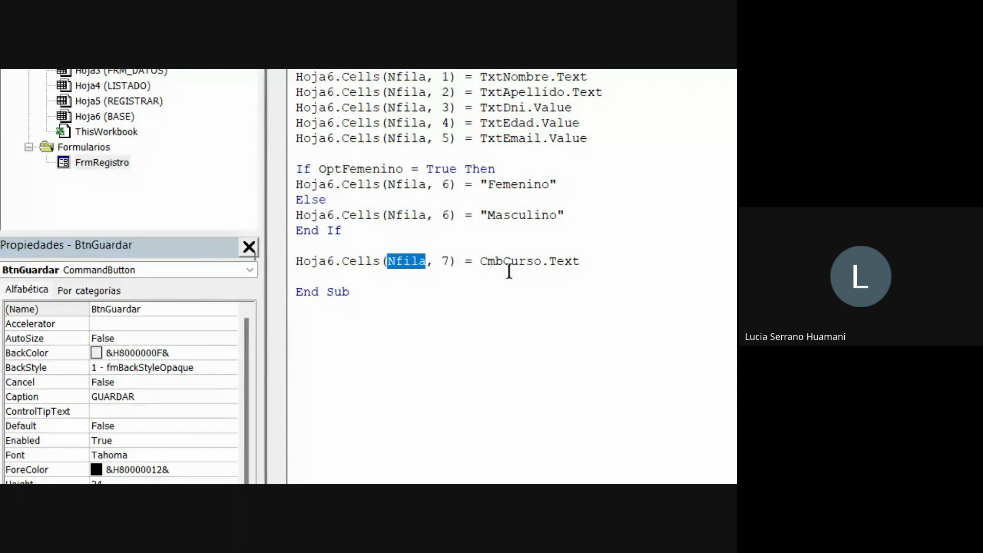
pyautogui.click(582, 262)
pyautogui.moveTo(582, 263); pyautogui.dragTo(482, 261)
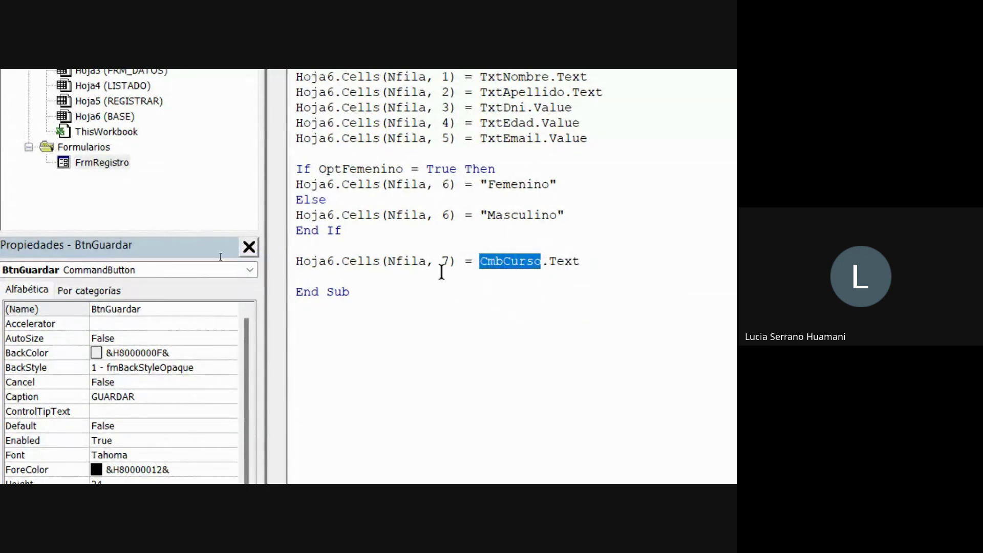
pyautogui.click(423, 277)
# - Add the line Hoja6.Cells(Nfila, 8) = CmbHorario.Text below the course line
pyautogui.write('H')
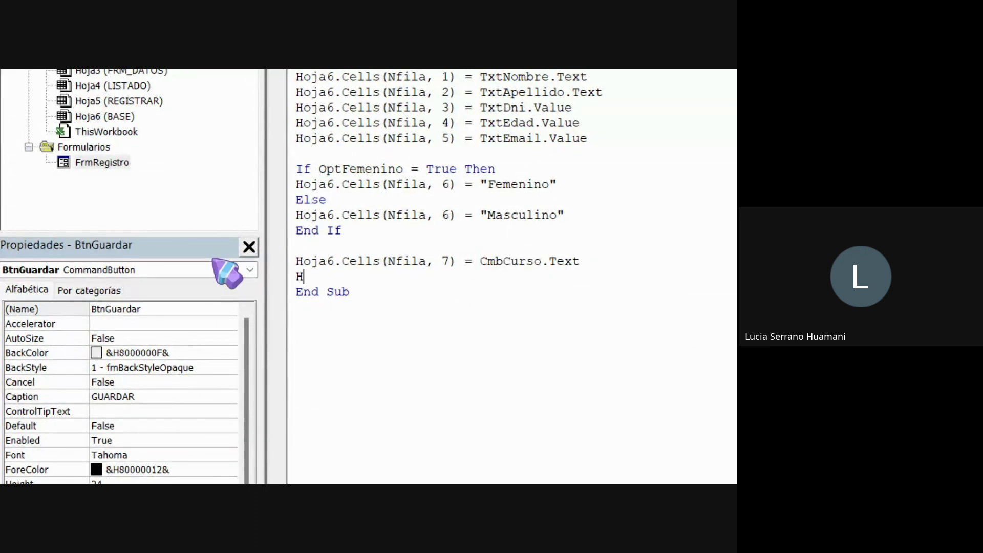
pyautogui.write('OJA6')
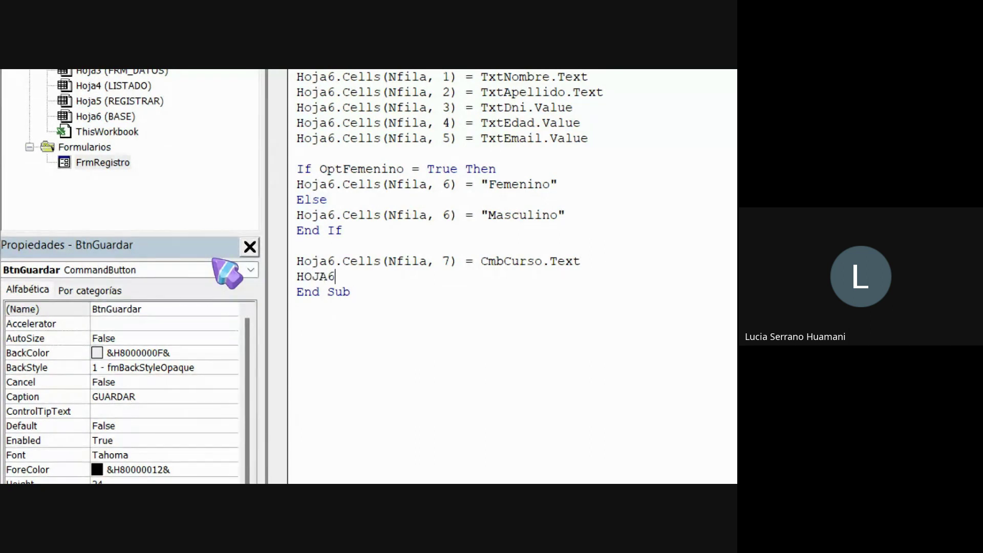
pyautogui.write('.Ce')
pyautogui.press('Tab')
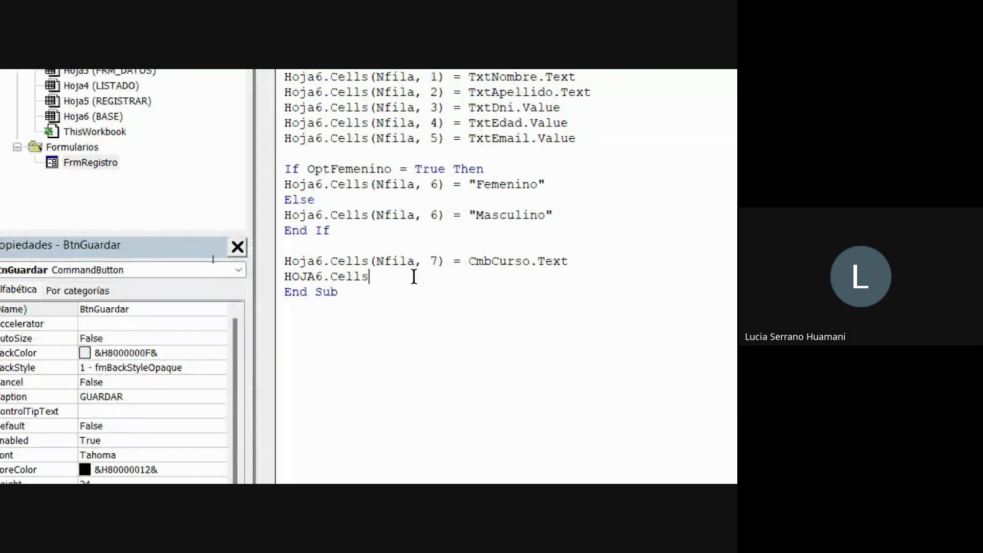
pyautogui.write('(N')
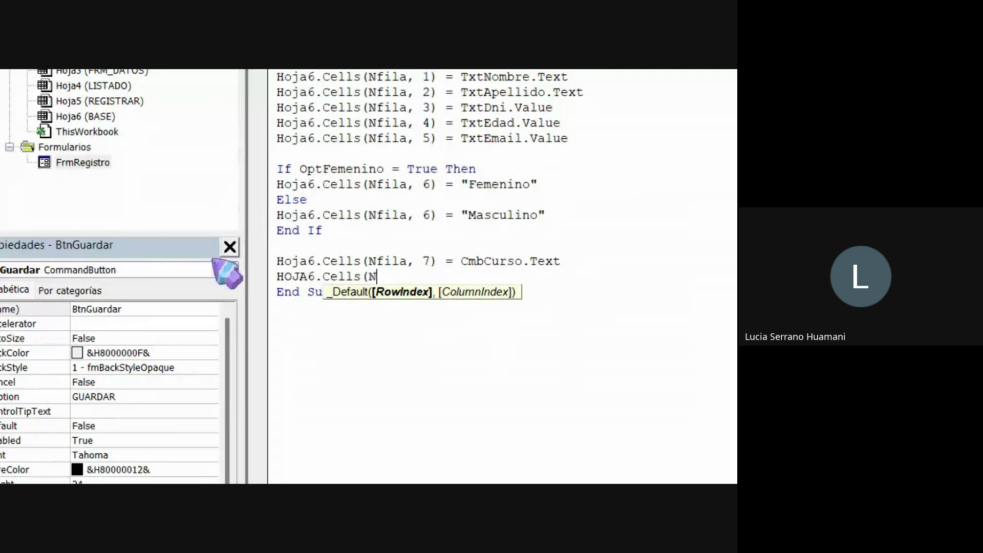
pyautogui.write('IF')
pyautogui.press('BackSpace')
pyautogui.press('BackSpace')
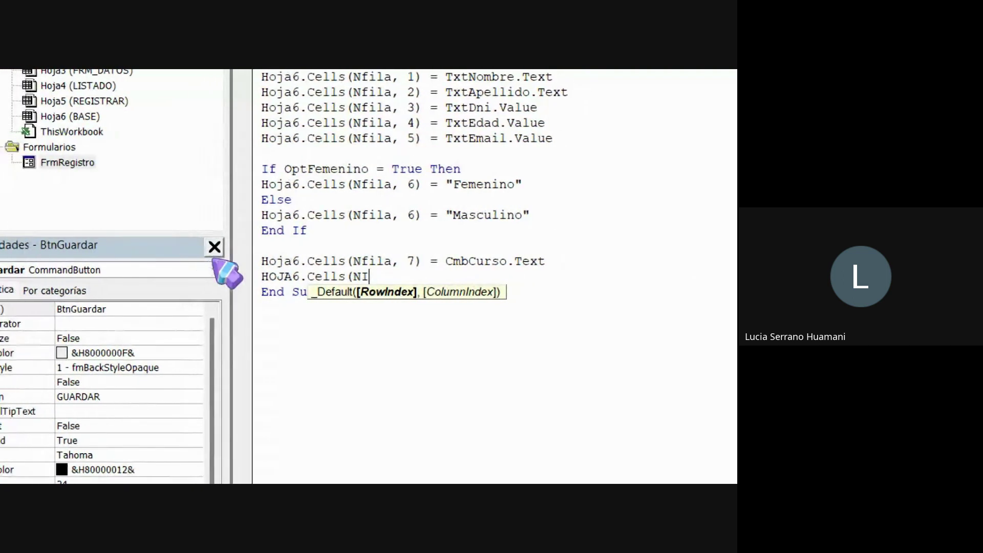
pyautogui.write('FILA')
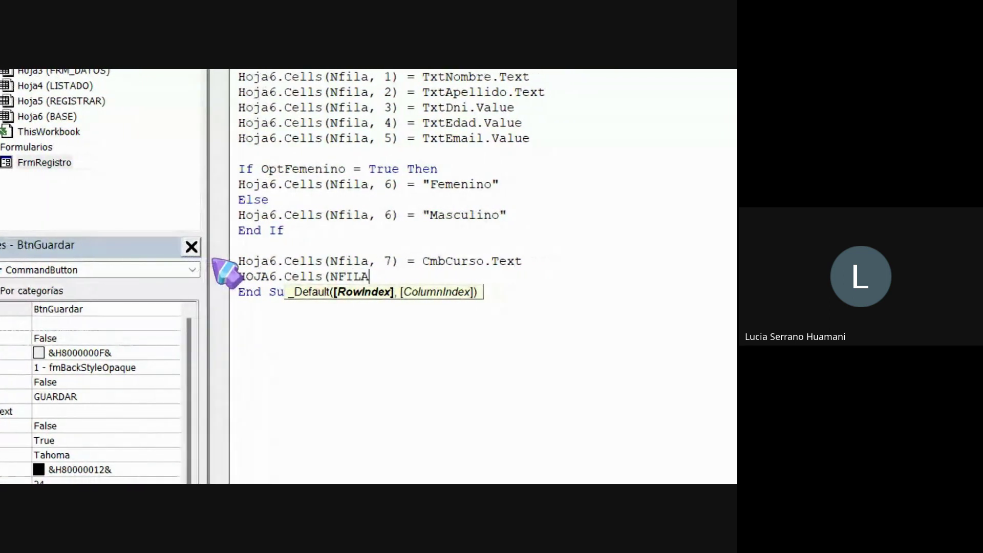
pyautogui.write(',8')
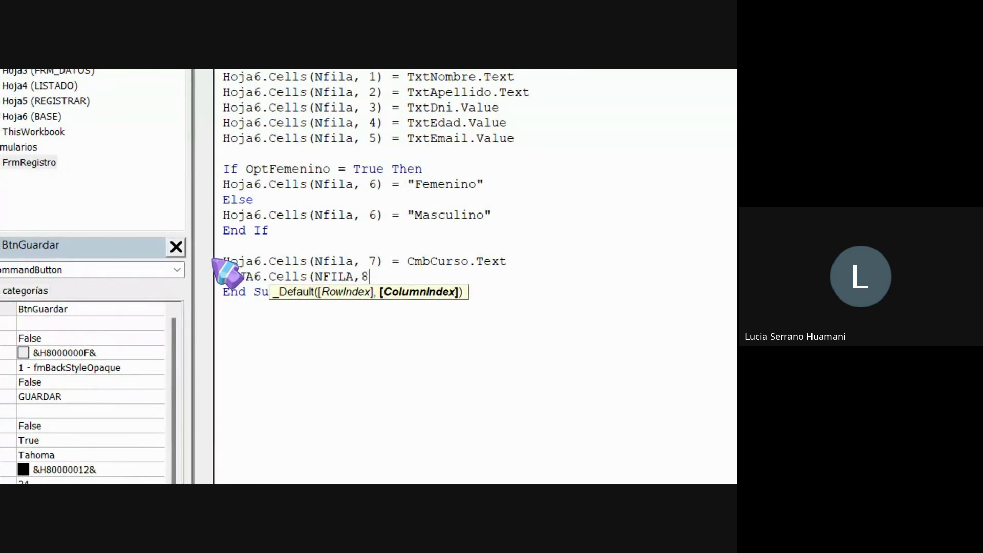
pyautogui.write(')=')
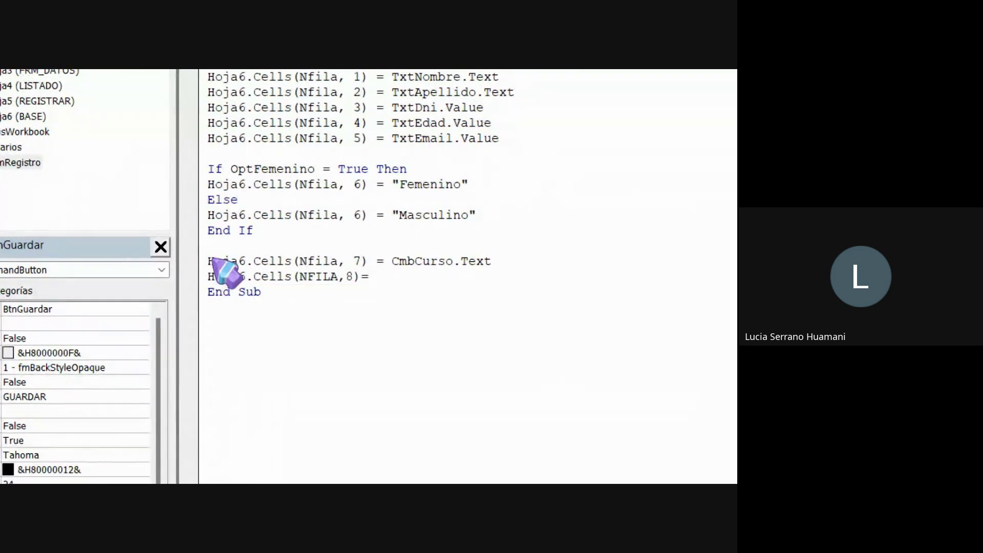
pyautogui.write('C')
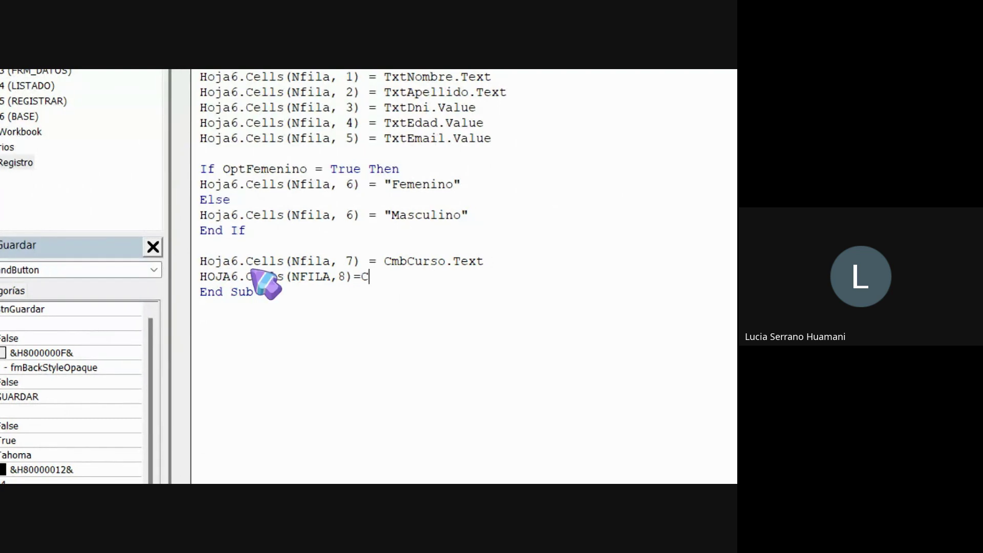
pyautogui.write('MBHO')
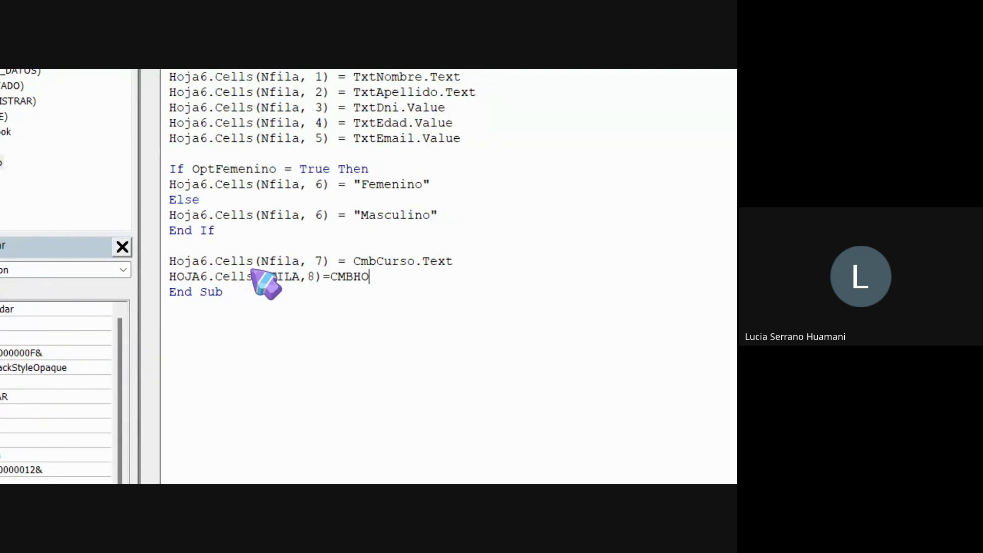
pyautogui.write('RARIO.')
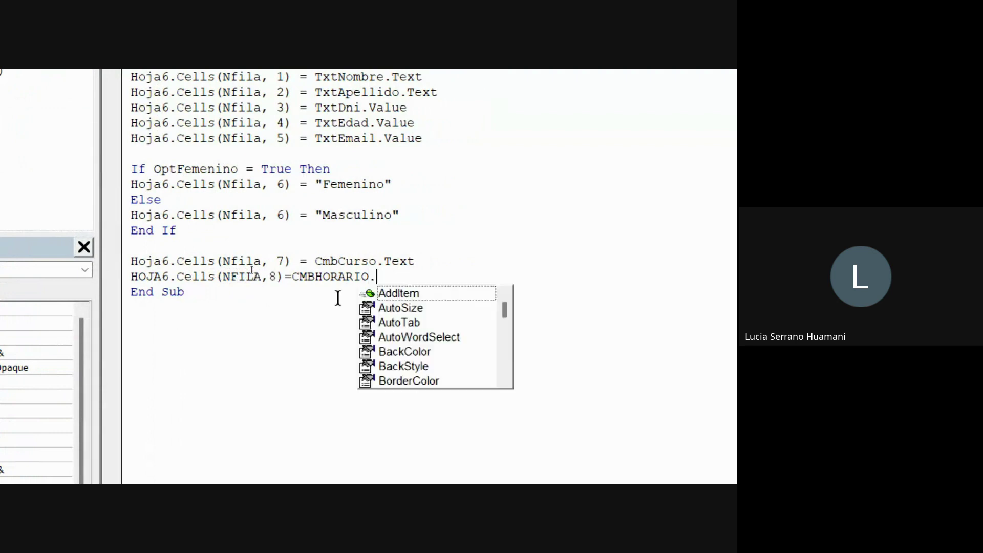
pyautogui.write('TE')
pyautogui.press('Tab')
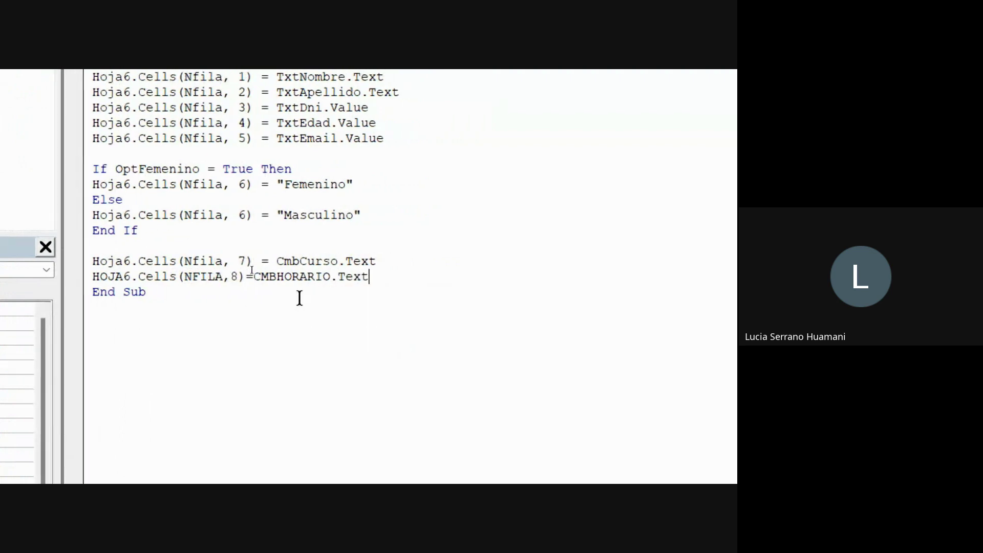
pyautogui.press('Return')
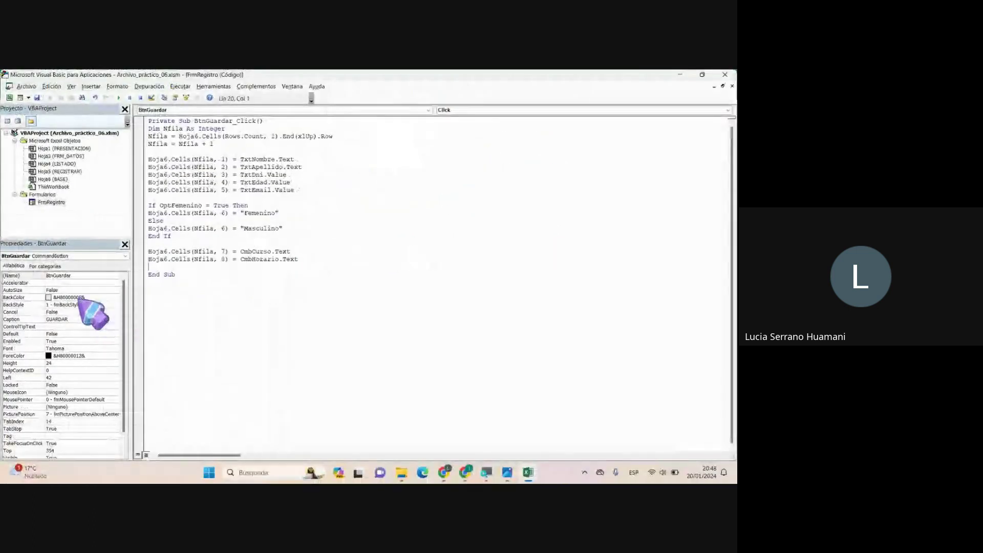
# - Inspect the FrmRegistro controls: names, DNI, Género frame, course and schedule boxes
pyautogui.doubleClick(55, 202)
pyautogui.click(215, 158)
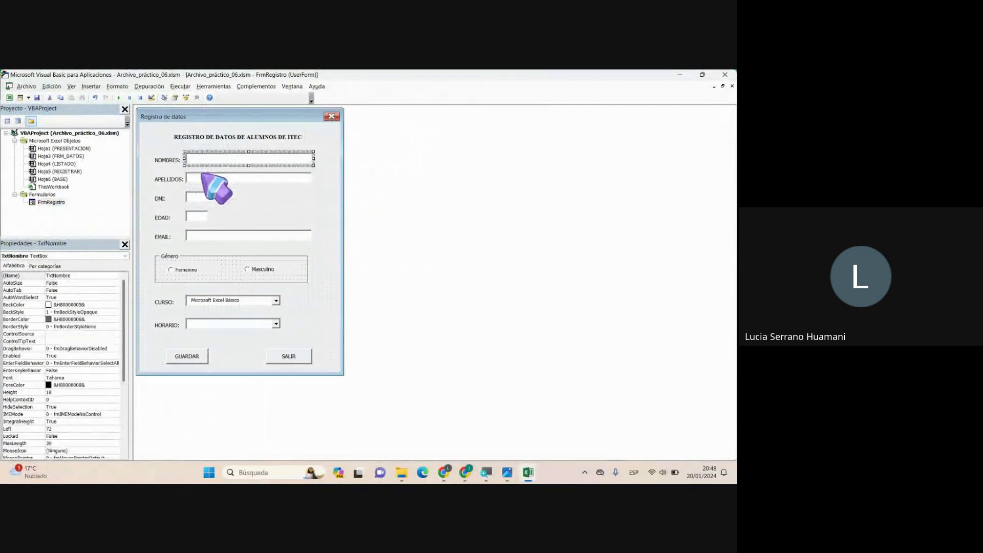
pyautogui.click(199, 194)
pyautogui.click(208, 261)
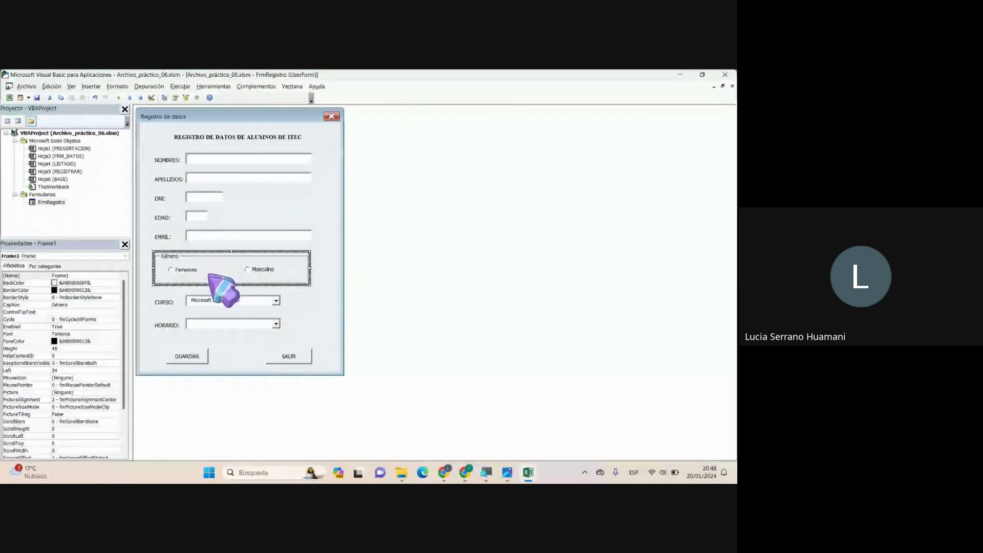
pyautogui.click(223, 301)
pyautogui.click(228, 323)
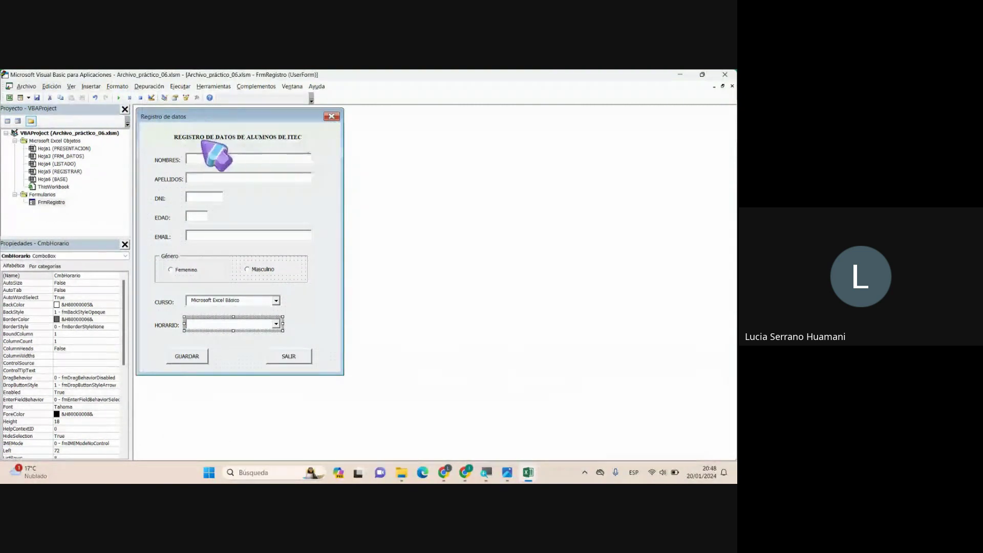
# - Run the form and enter a test student's name, surnames, DNI, age 25 and partial e-mail
pyautogui.click(120, 98)
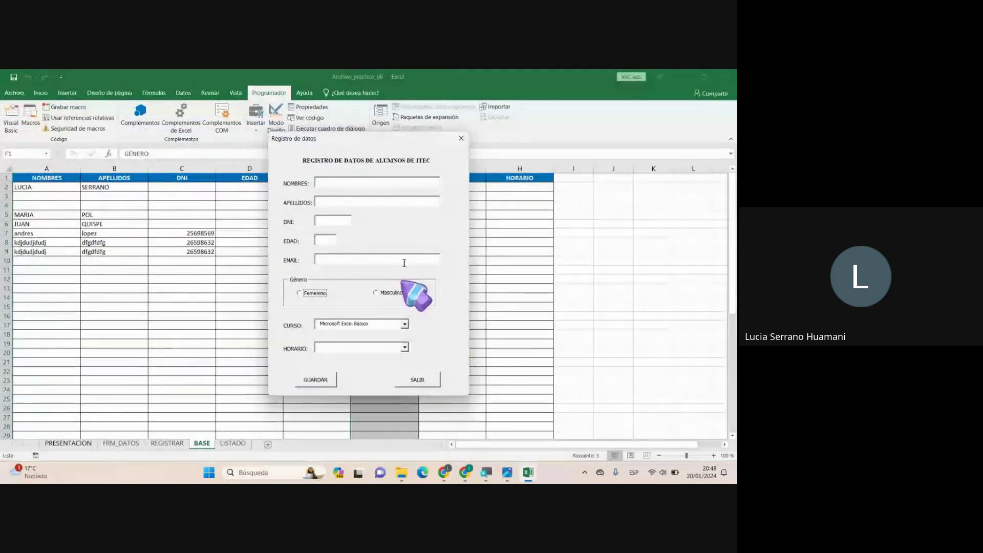
pyautogui.click(404, 324)
pyautogui.click(428, 328)
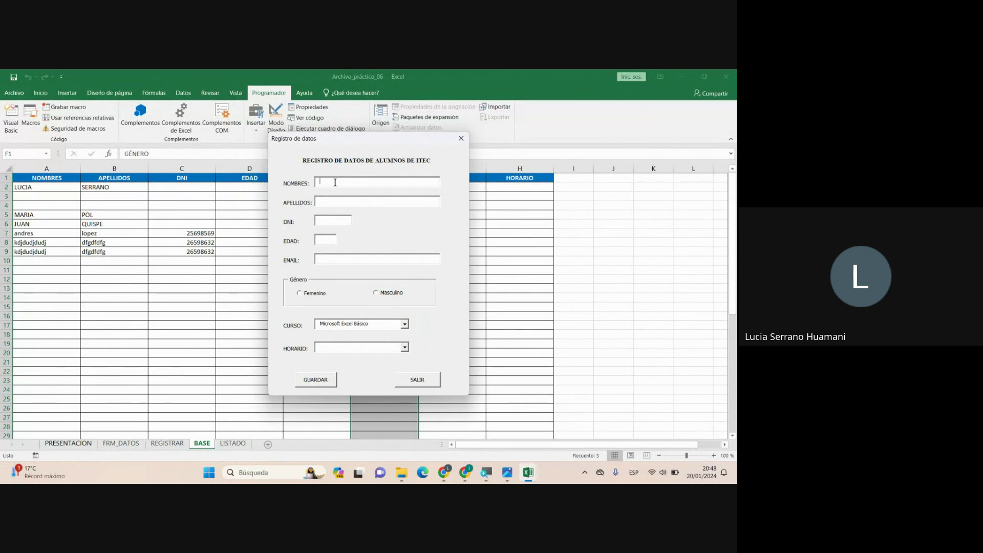
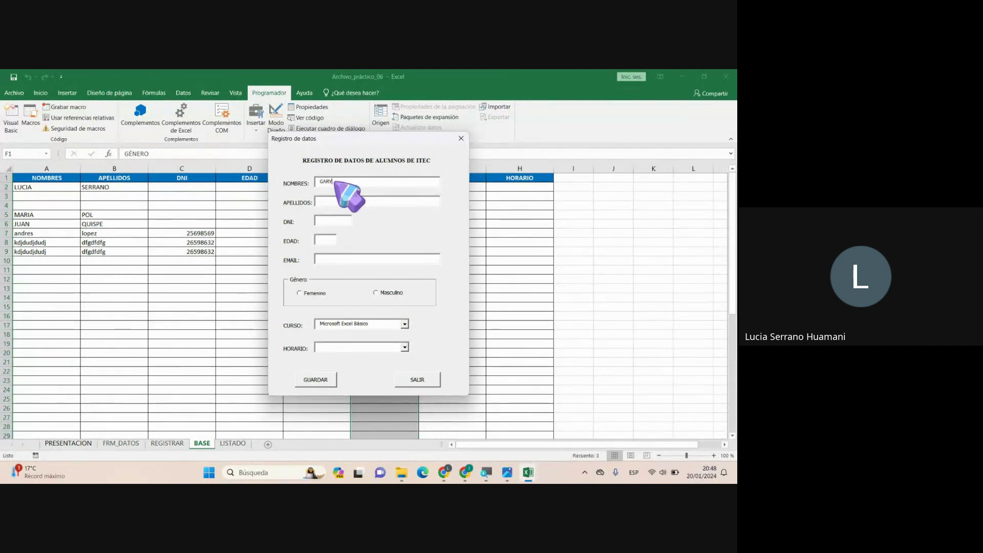
pyautogui.click(345, 203)
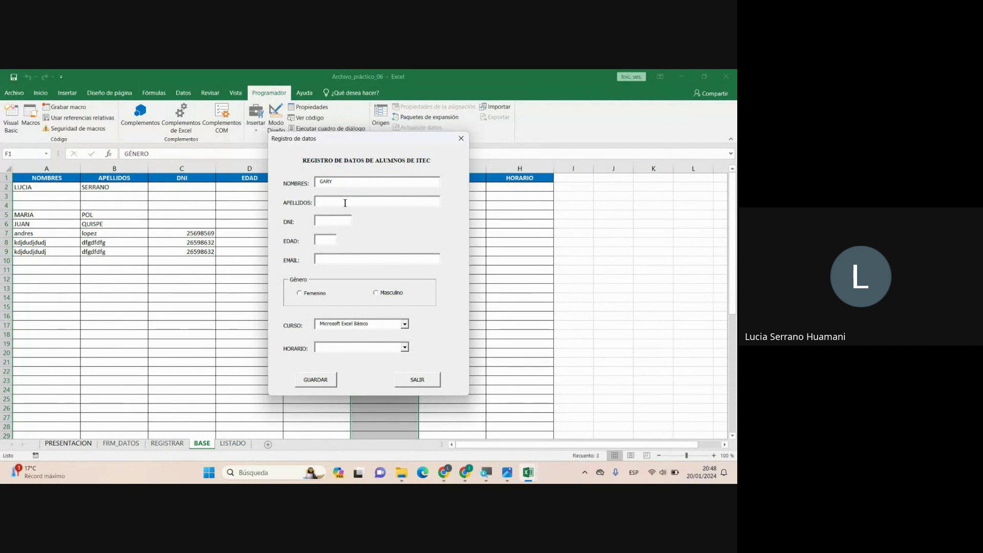
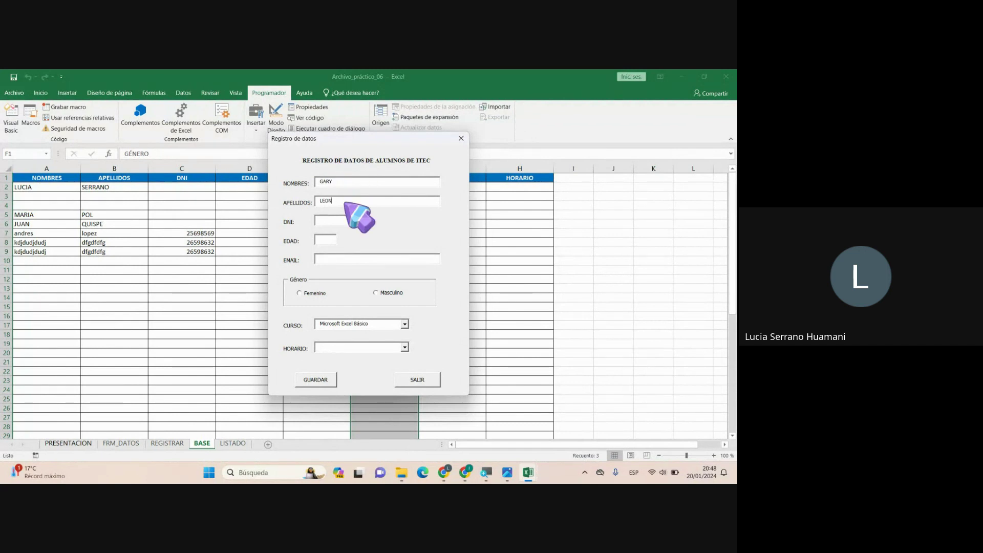
pyautogui.click(334, 223)
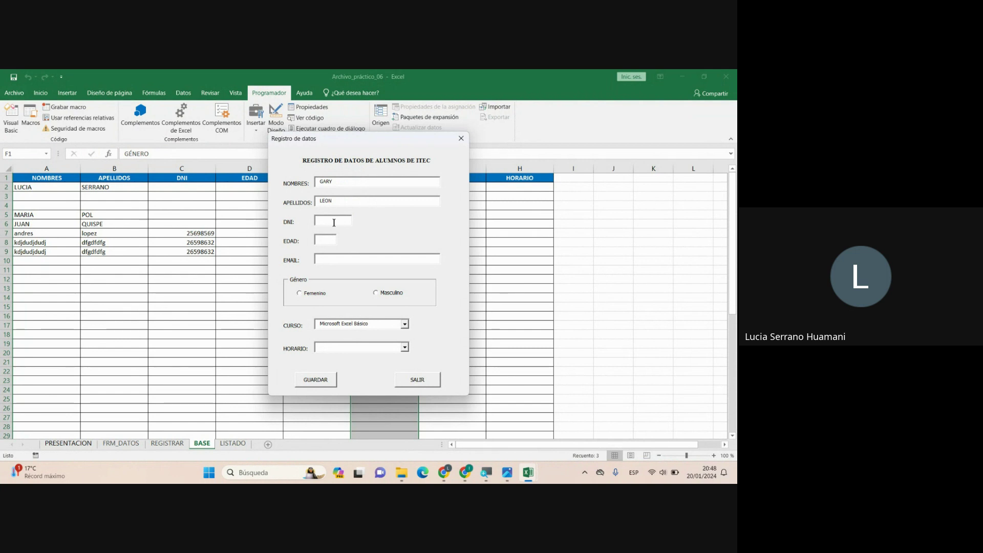
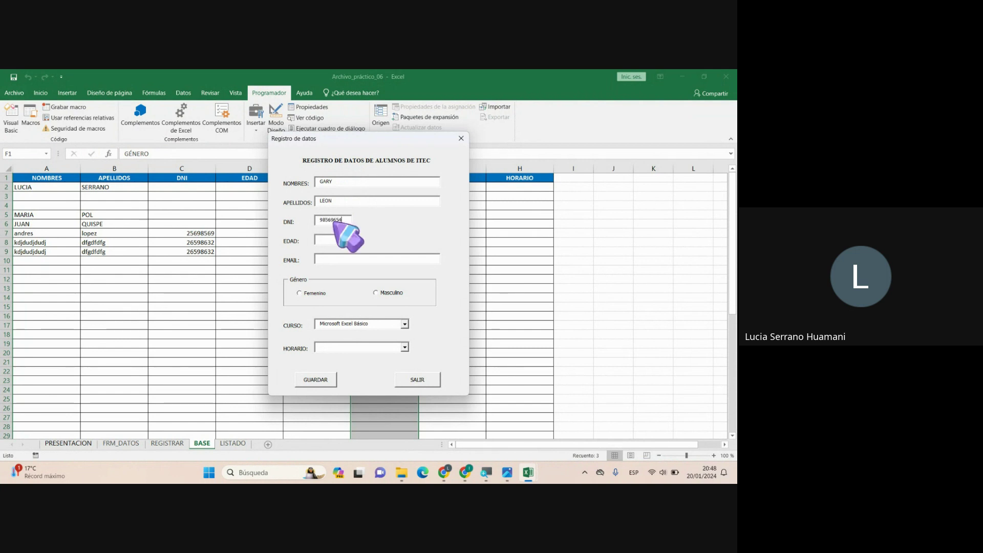
pyautogui.click(332, 242)
pyautogui.write('25')
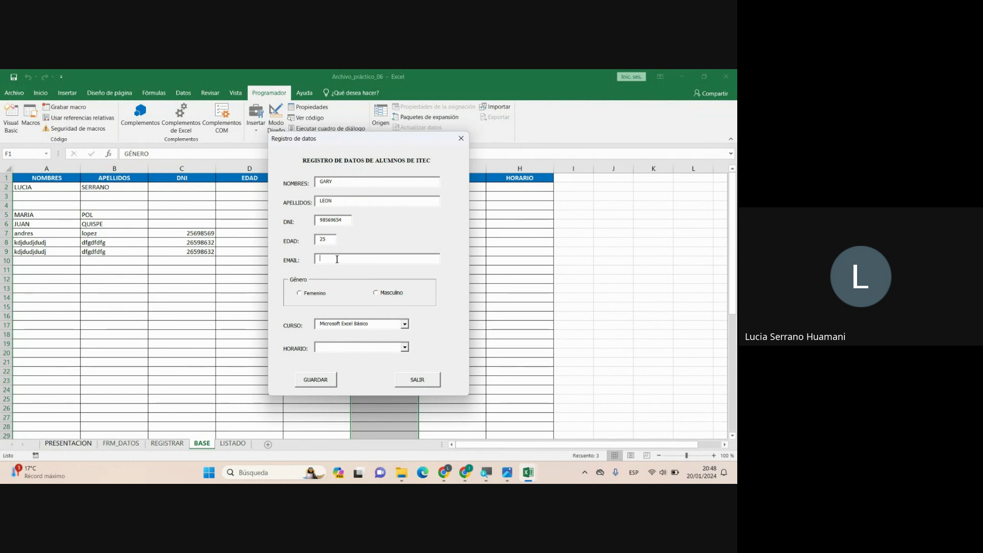
pyautogui.click(337, 259)
pyautogui.write('LEON')
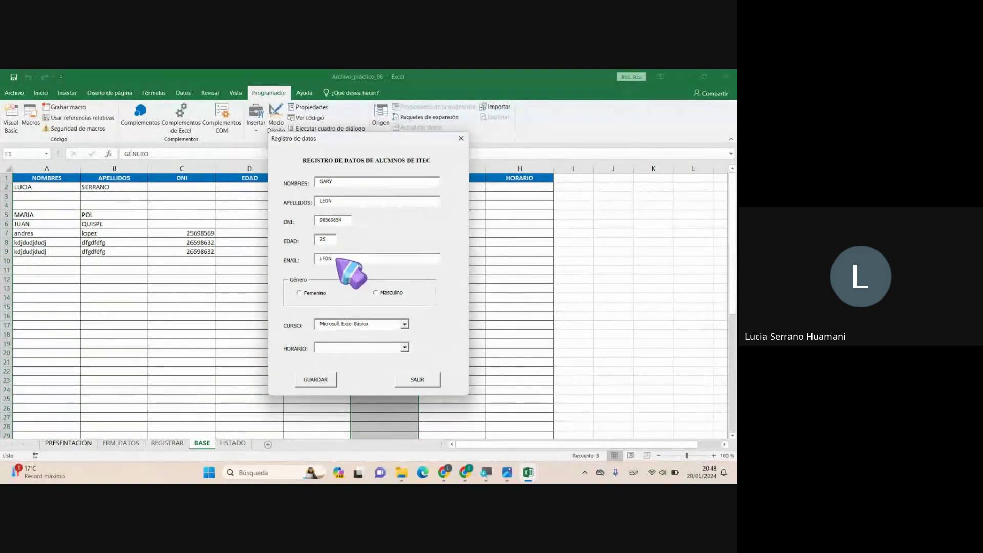
pyautogui.write('@')
pyautogui.write('.COM')
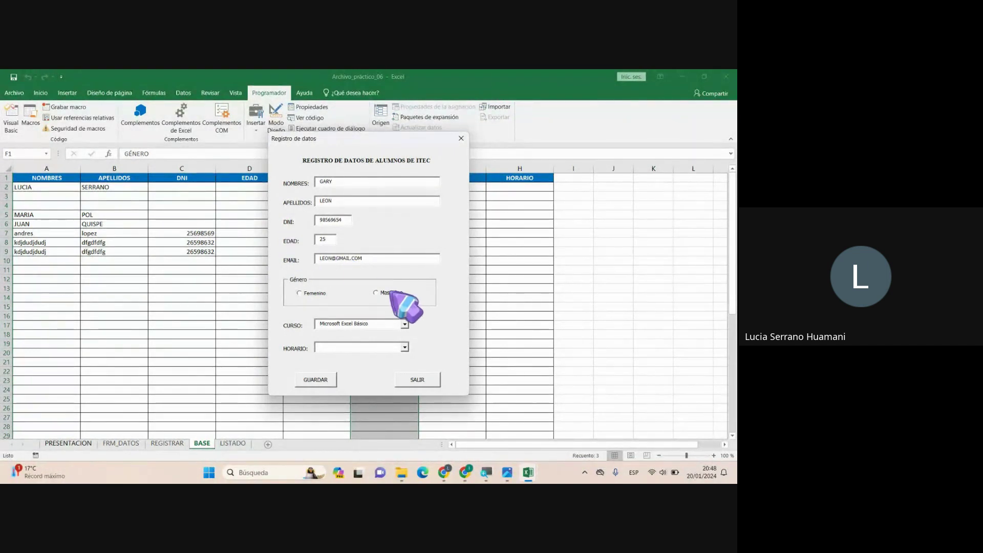
# - Mark the student as Masculino, with AutoCad as the course and 15:00 -16:30 as the schedule
pyautogui.click(379, 292)
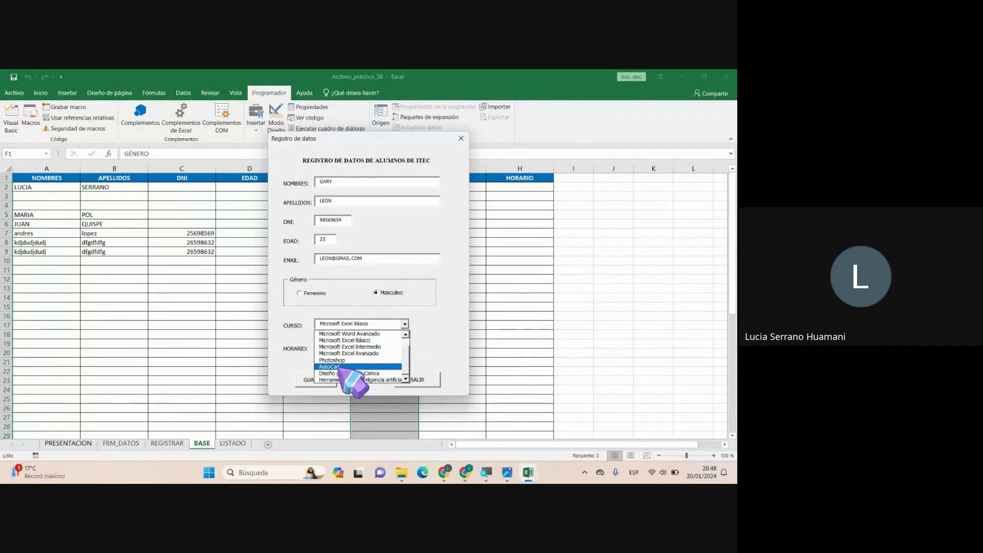
pyautogui.click(343, 367)
pyautogui.click(405, 347)
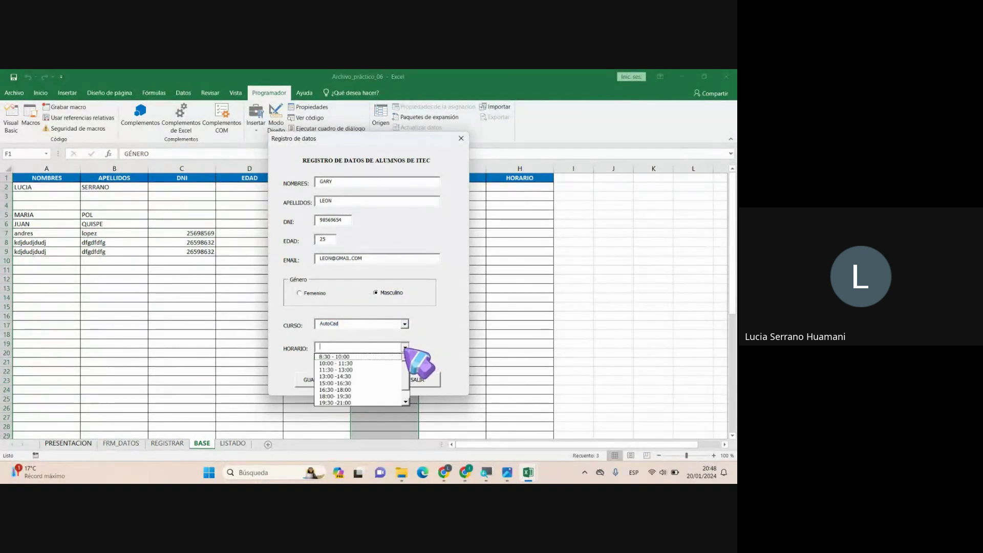
pyautogui.click(339, 384)
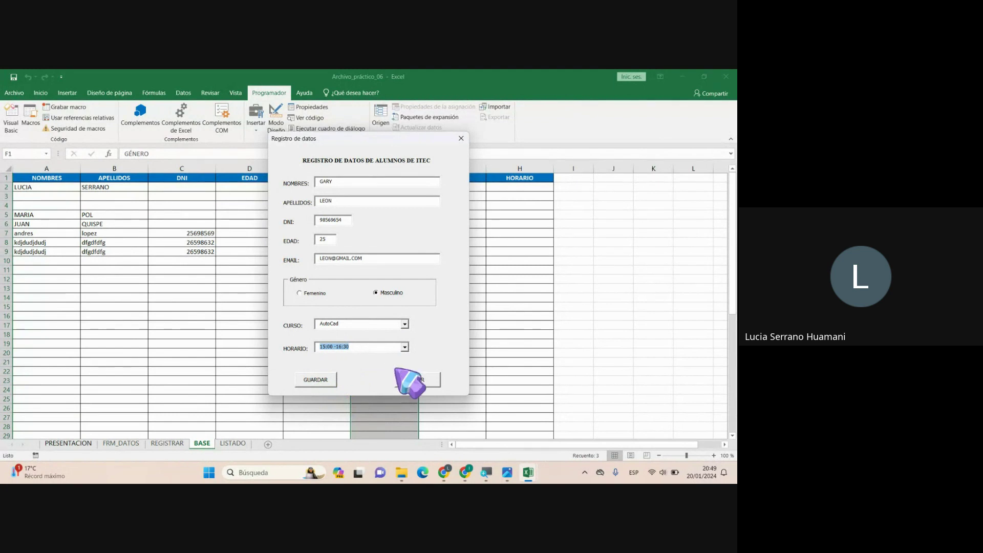
# - Save the record with GUARDAR and verify all eight columns appear in BASE row 10
pyautogui.click(323, 382)
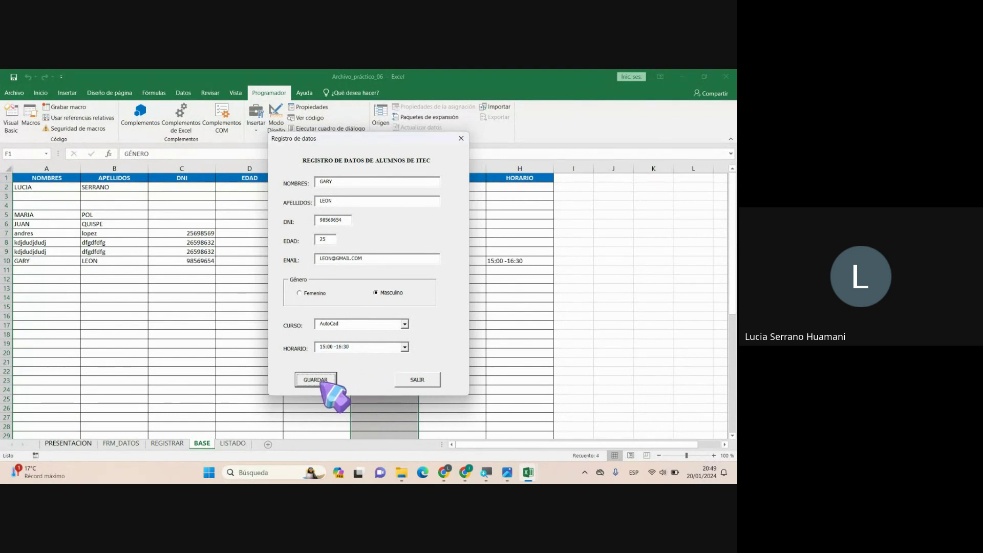
pyautogui.moveTo(357, 142)
pyautogui.mouseDown()
pyautogui.moveTo(607, 179)
pyautogui.moveTo(621, 168)
pyautogui.mouseUp()
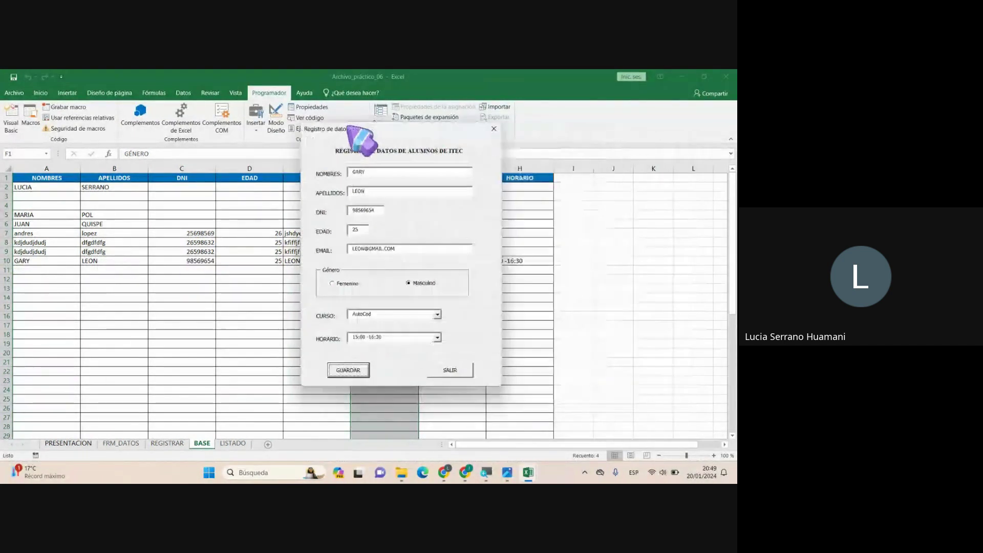
pyautogui.moveTo(569, 149); pyautogui.dragTo(328, 124)
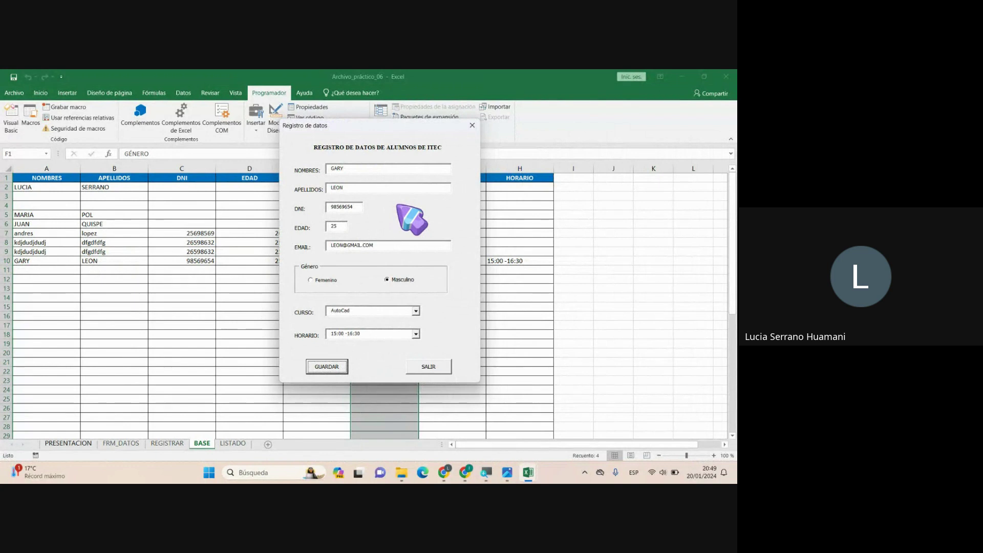
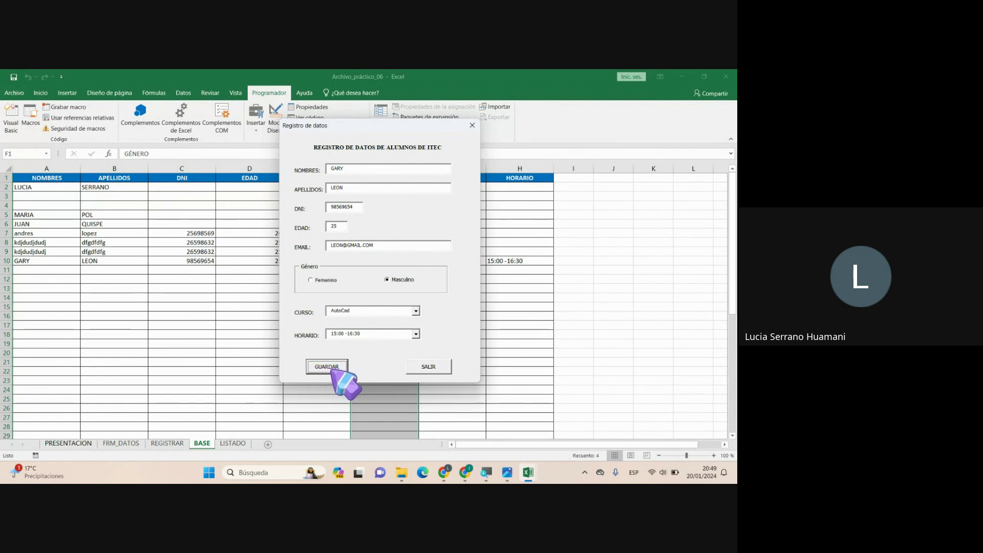
# - Save the entered student as row 11 of the BASE sheet, then close the registration form
pyautogui.click(332, 370)
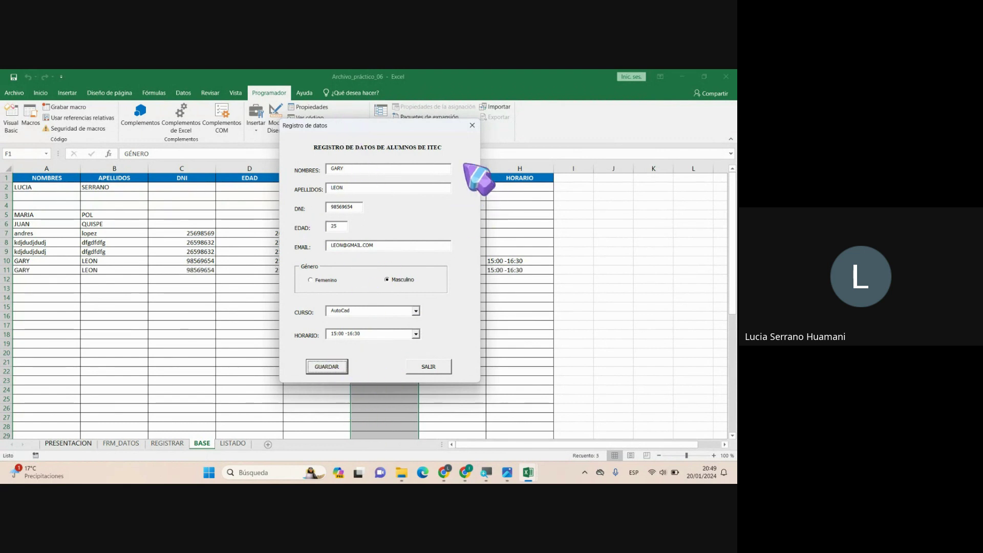
pyautogui.click(472, 125)
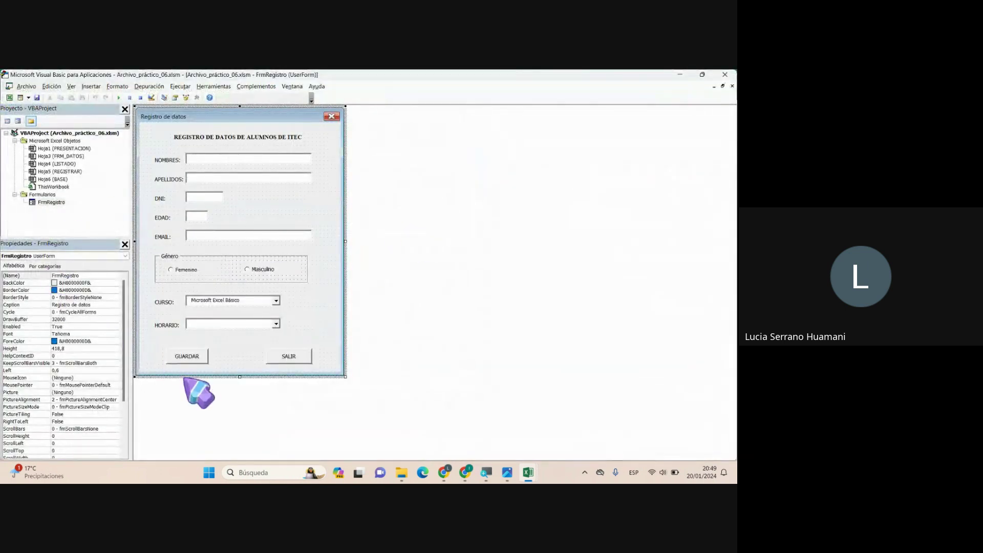
# - Open the BtnGuardar_Click code behind the GUARDAR button and place the cursor after its End Sub
pyautogui.doubleClick(187, 358)
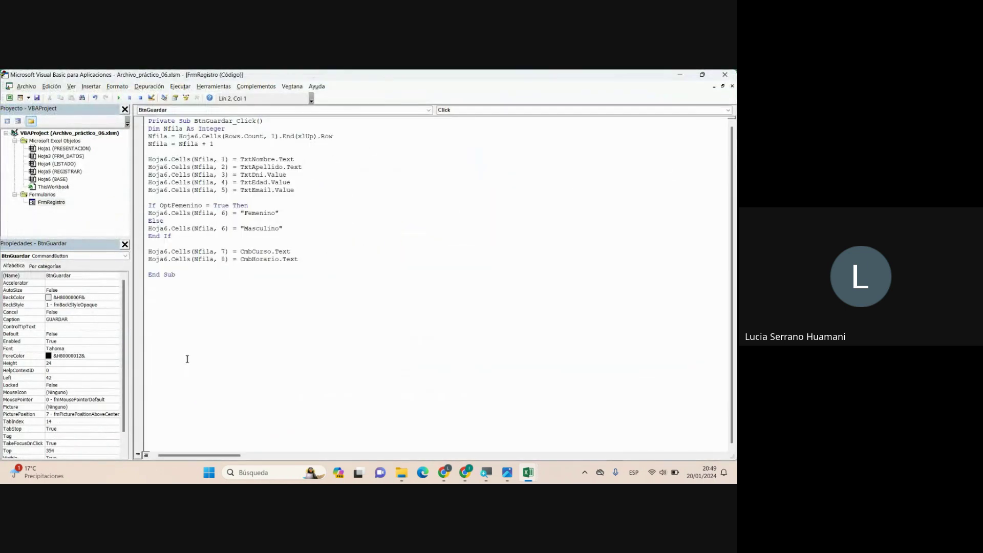
pyautogui.click(201, 267)
pyautogui.click(225, 287)
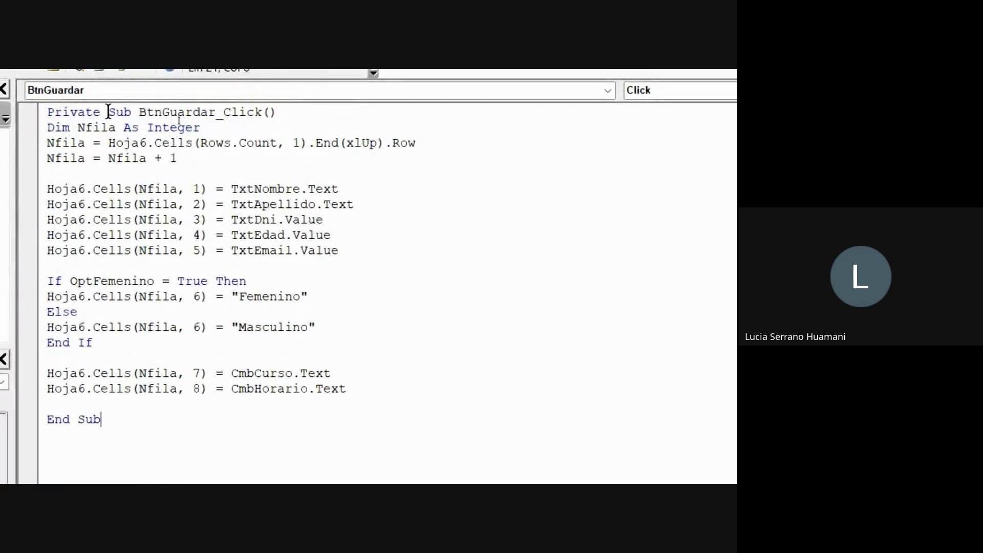
pyautogui.moveTo(108, 112); pyautogui.dragTo(153, 113)
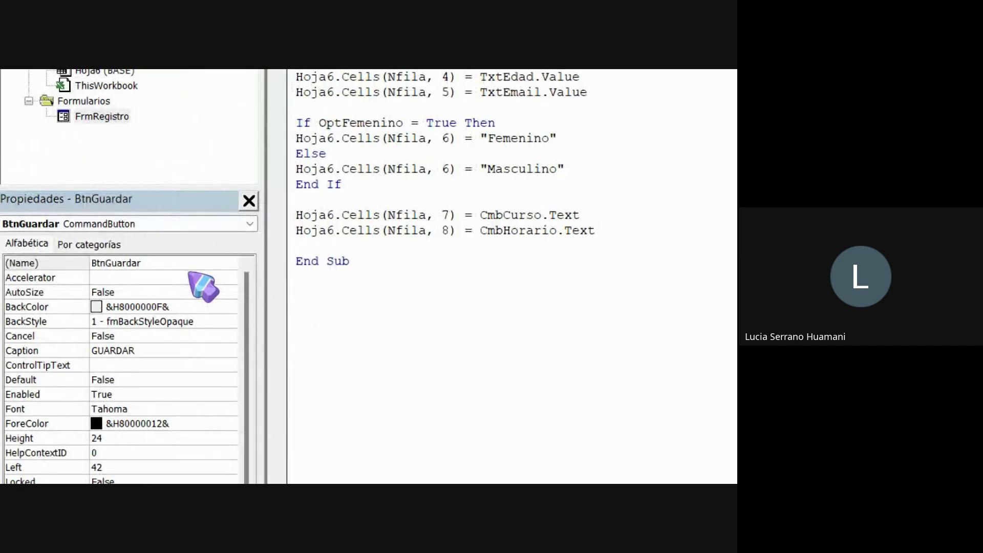
# - Declare Sub LIMPIAR and add a TxtNombre.Text = "" line to clear the name box
pyautogui.write('SUB ')
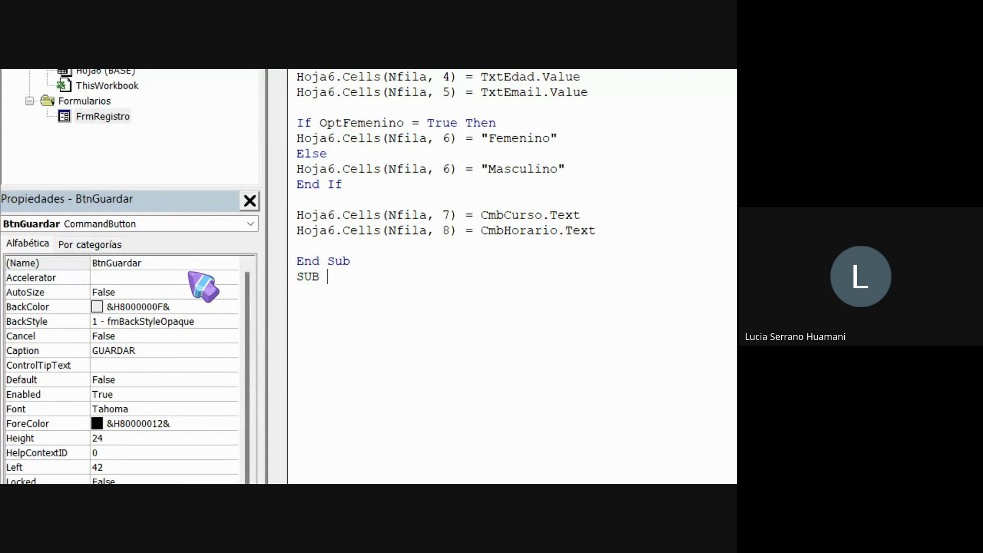
pyautogui.write('LIMP')
pyautogui.write('IAR')
pyautogui.press('Return')
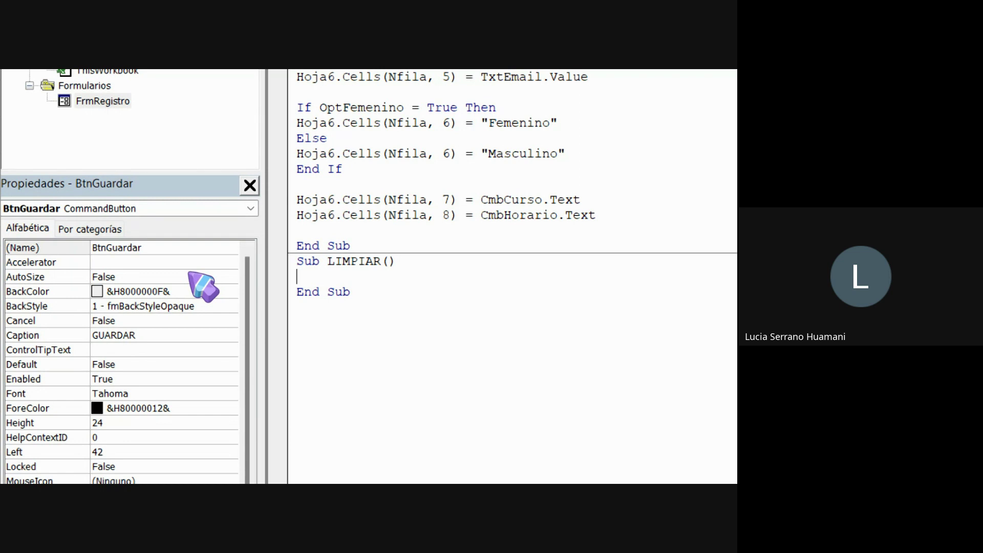
pyautogui.write('TX')
pyautogui.write('TNOMBRE')
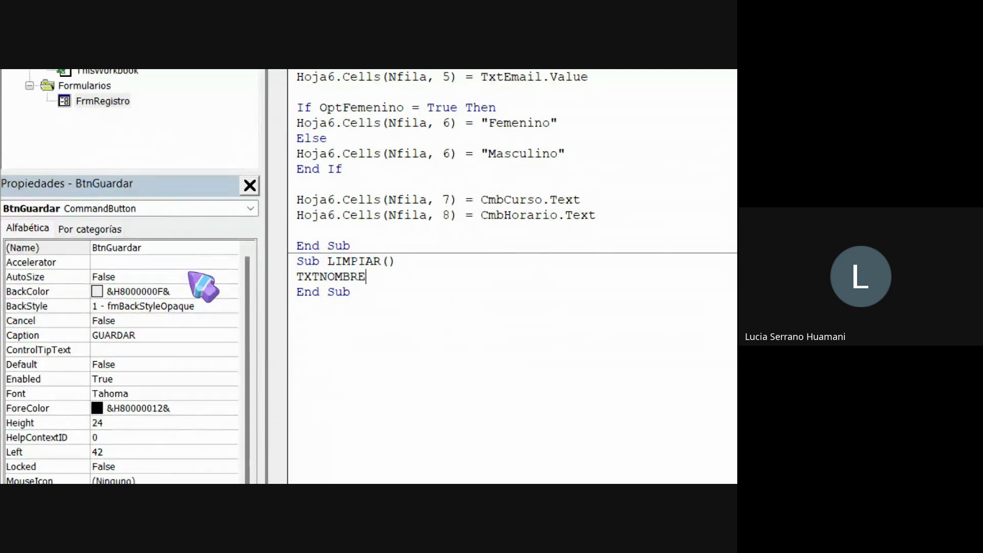
pyautogui.write('.Text')
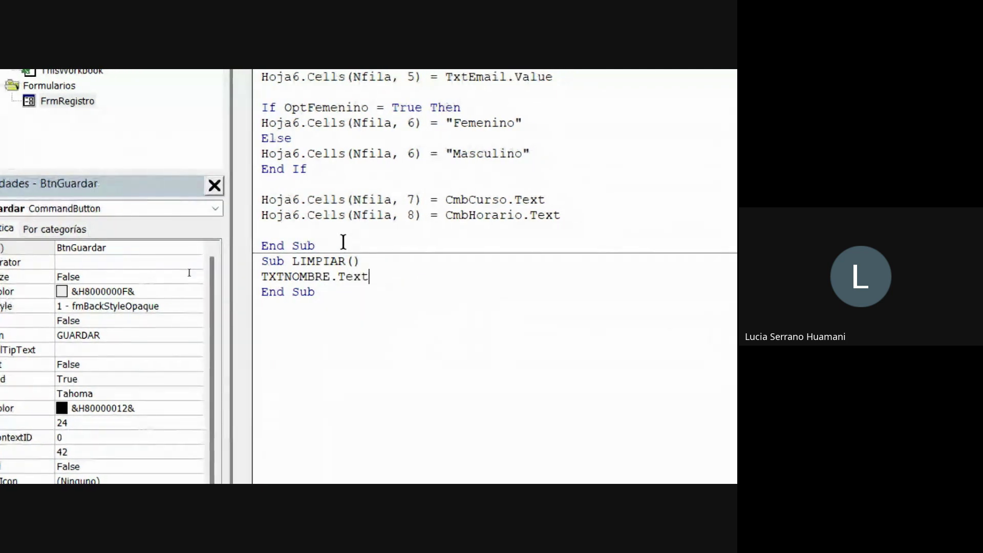
pyautogui.write('=')
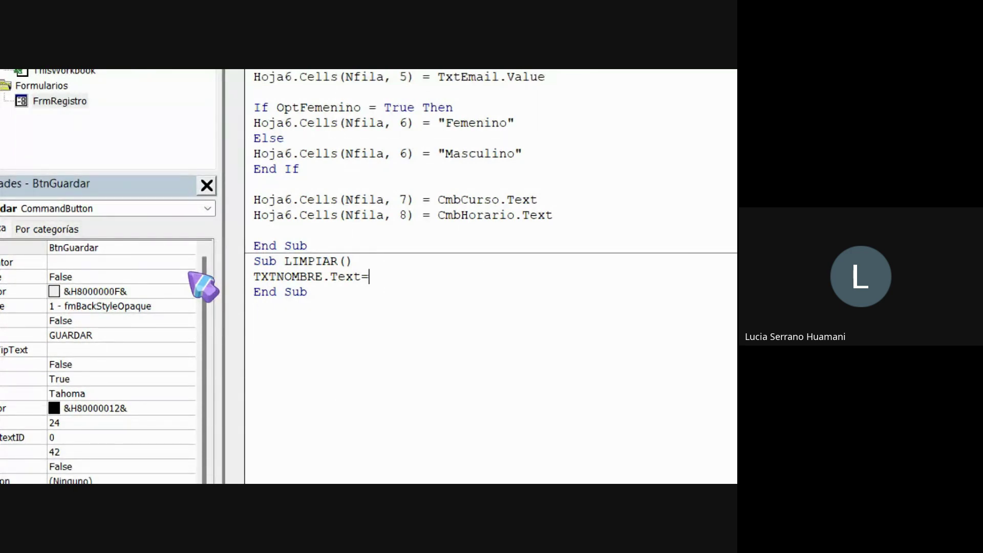
pyautogui.write('""')
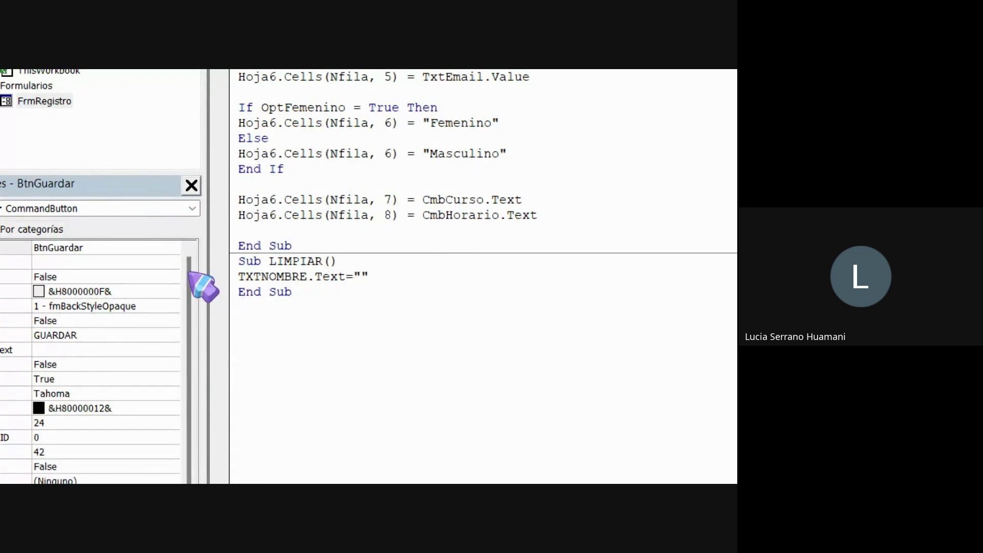
pyautogui.press('Return')
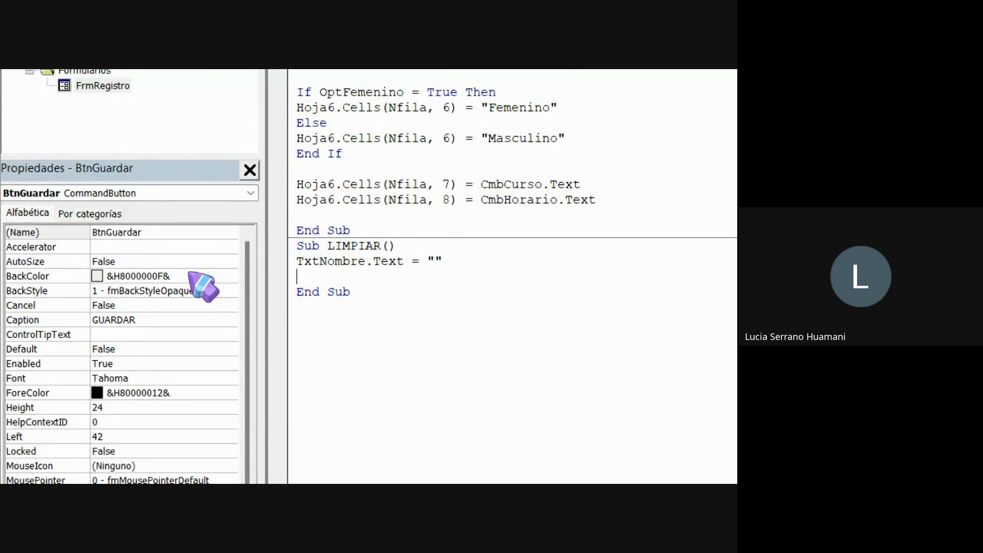
# - Add TxtApellido.Text = Empty and TxtDni = "" lines to clear the surname and DNI boxes
pyautogui.write('TX')
pyautogui.write('TAPE')
pyautogui.write('LLIDO.TE')
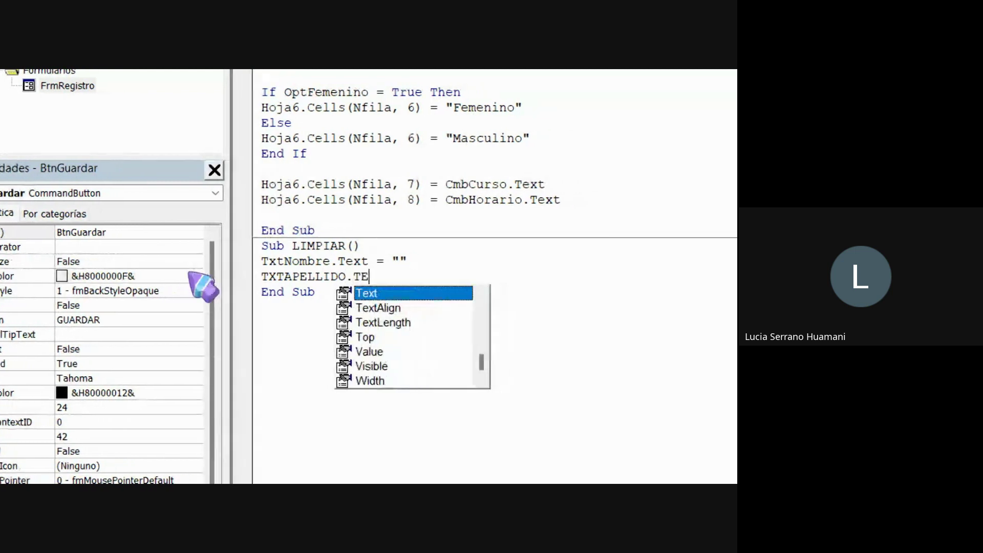
pyautogui.press('Tab')
pyautogui.write('=')
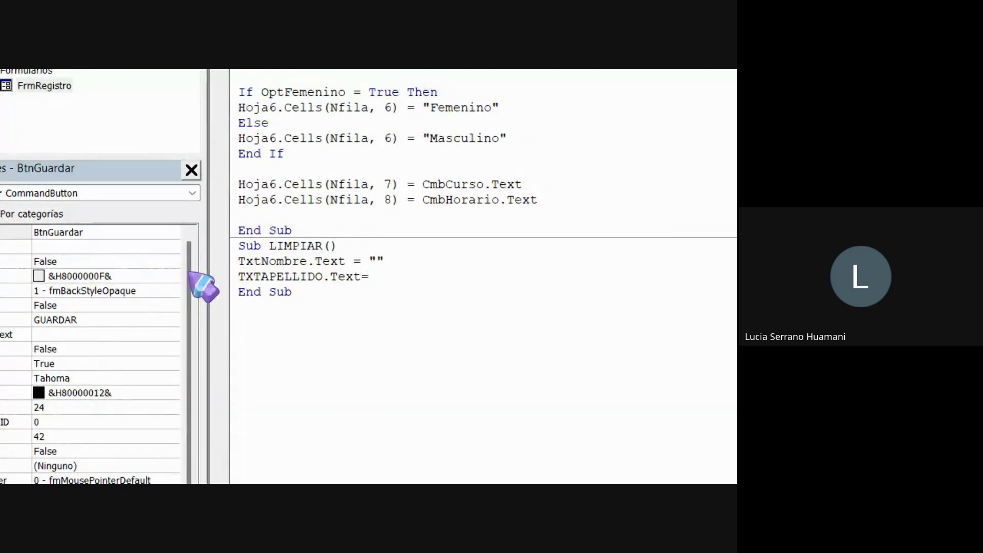
pyautogui.write('EMPT')
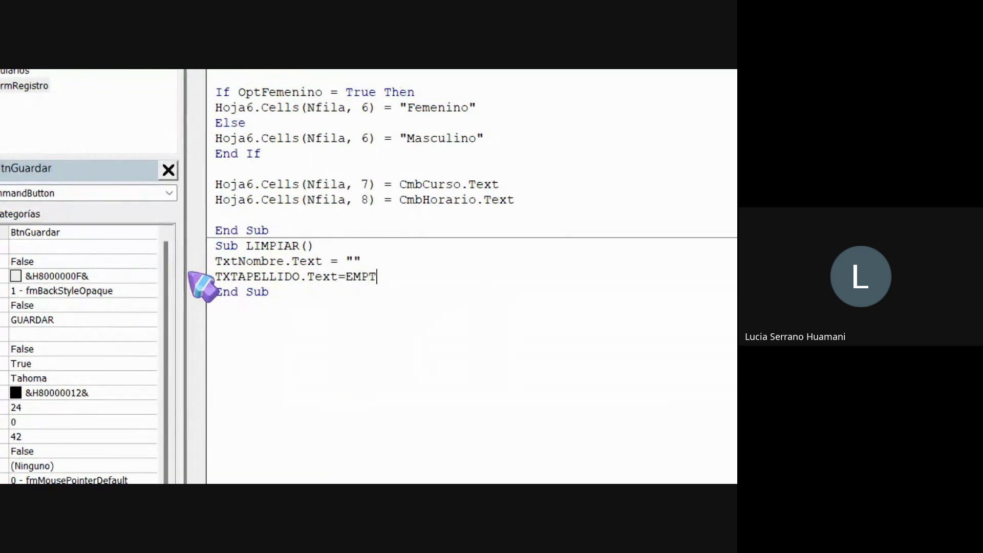
pyautogui.write('Y')
pyautogui.press('Return')
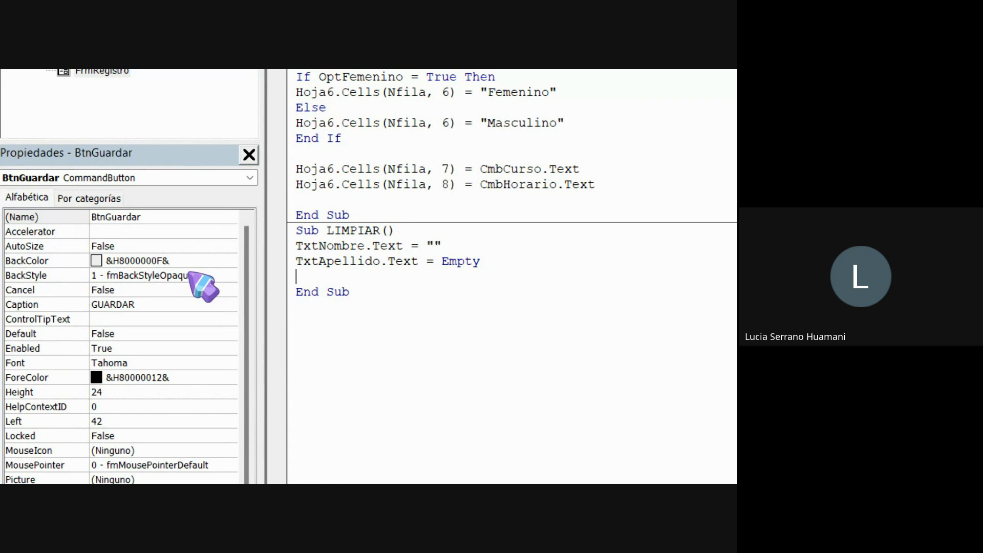
pyautogui.write('TXT')
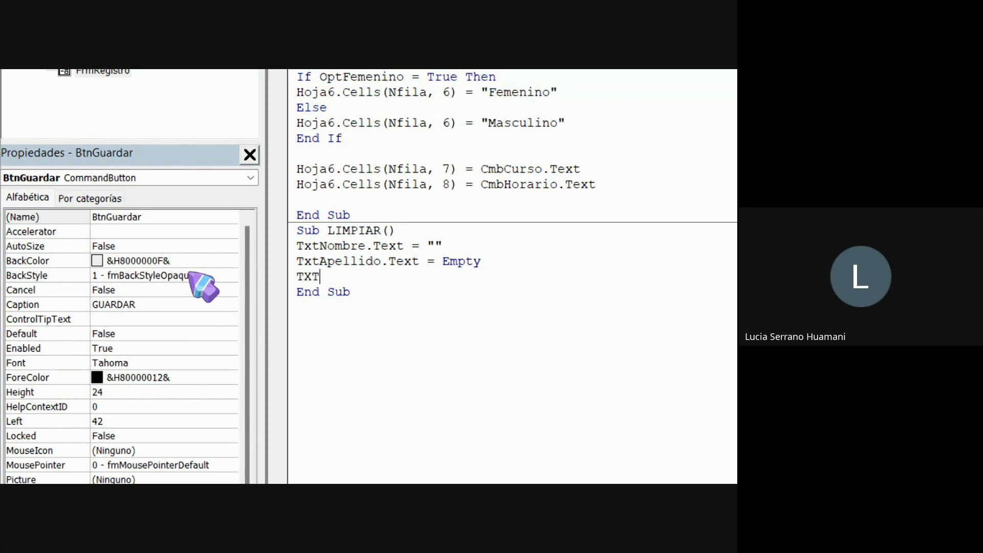
pyautogui.write('DNI')
pyautogui.write('="')
pyautogui.write('"')
pyautogui.press('Return')
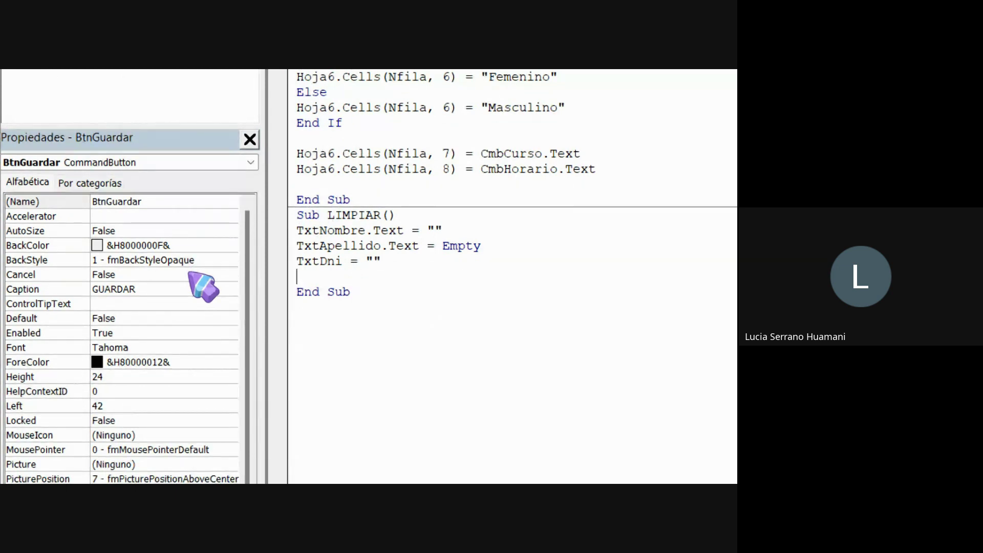
pyautogui.write('TX')
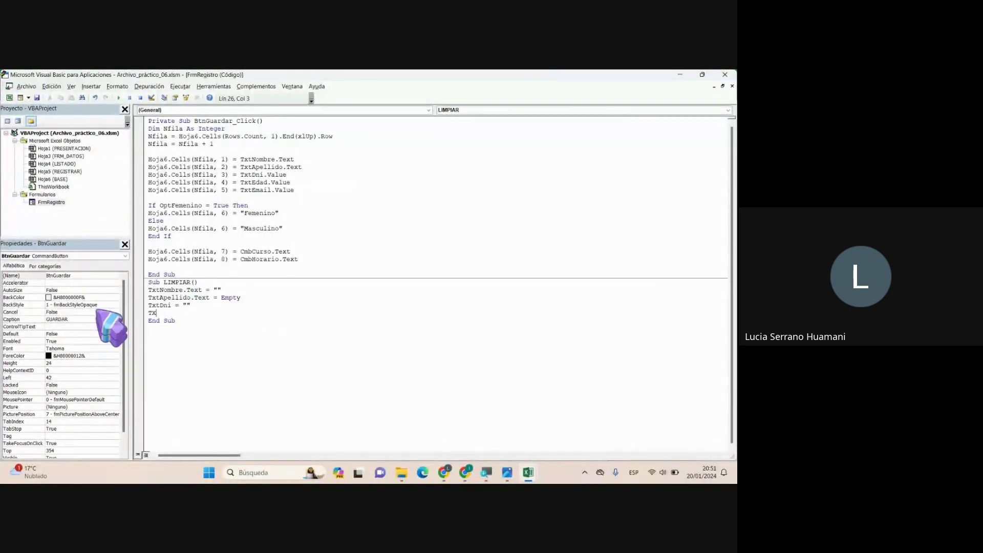
pyautogui.doubleClick(46, 201)
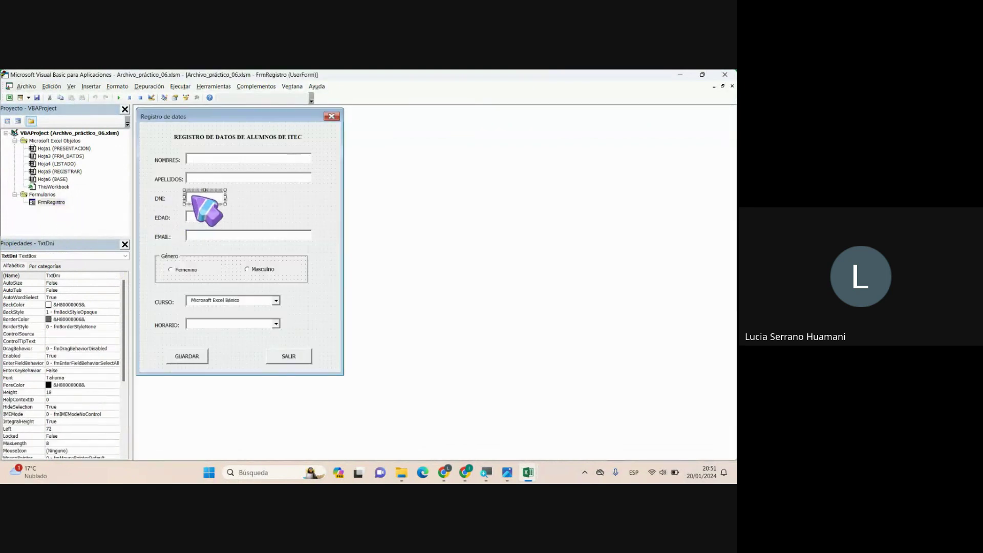
pyautogui.click(197, 239)
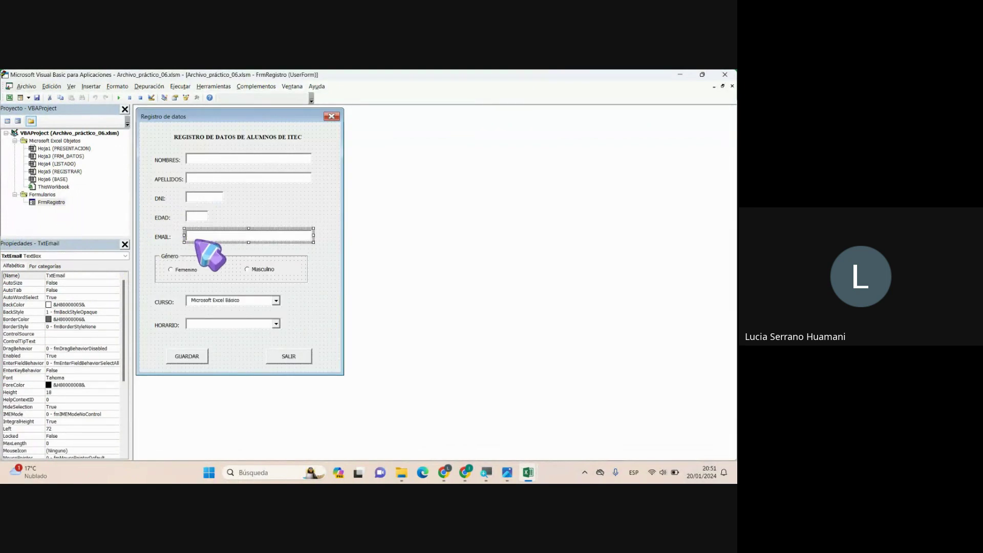
pyautogui.doubleClick(186, 356)
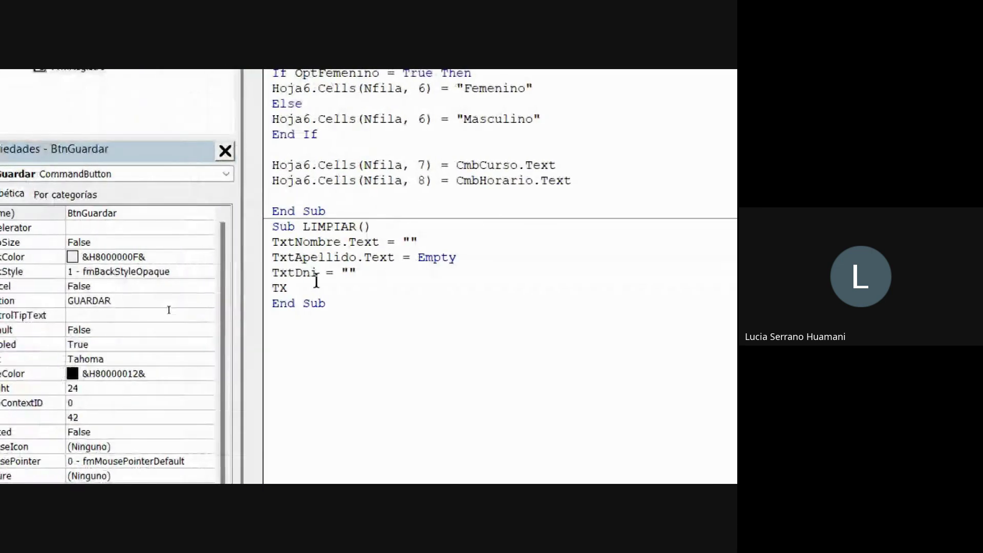
pyautogui.write('T')
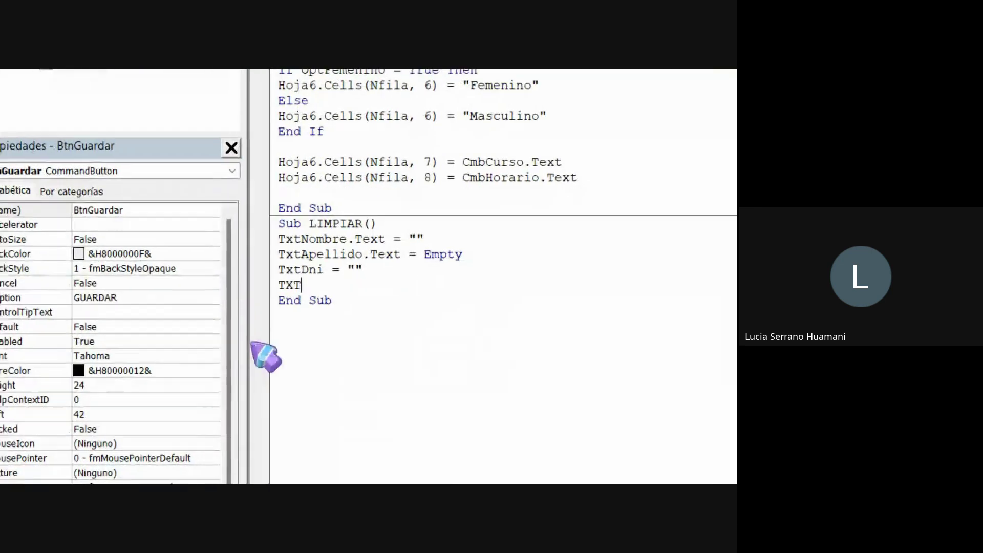
pyautogui.write('E')
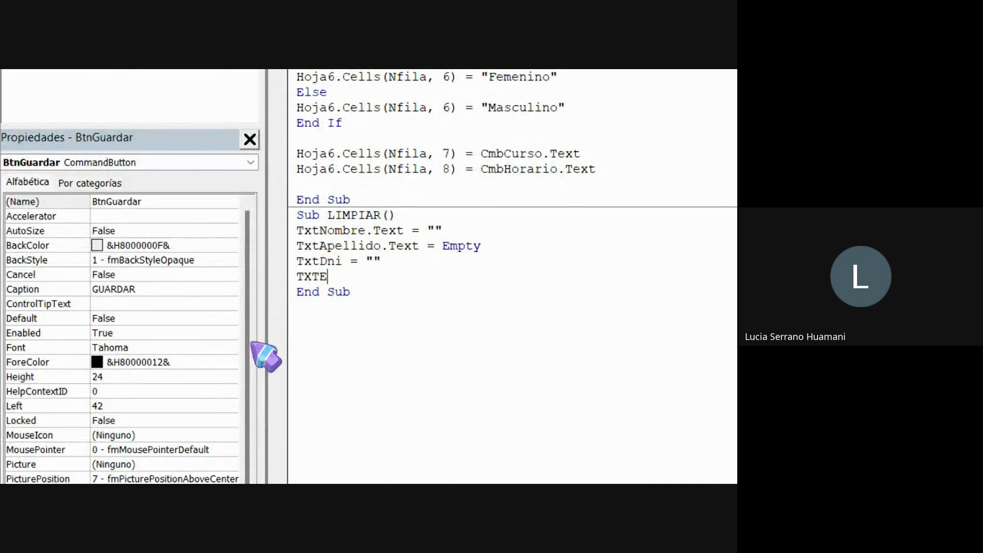
pyautogui.write('DAD=')
pyautogui.write('EMPT')
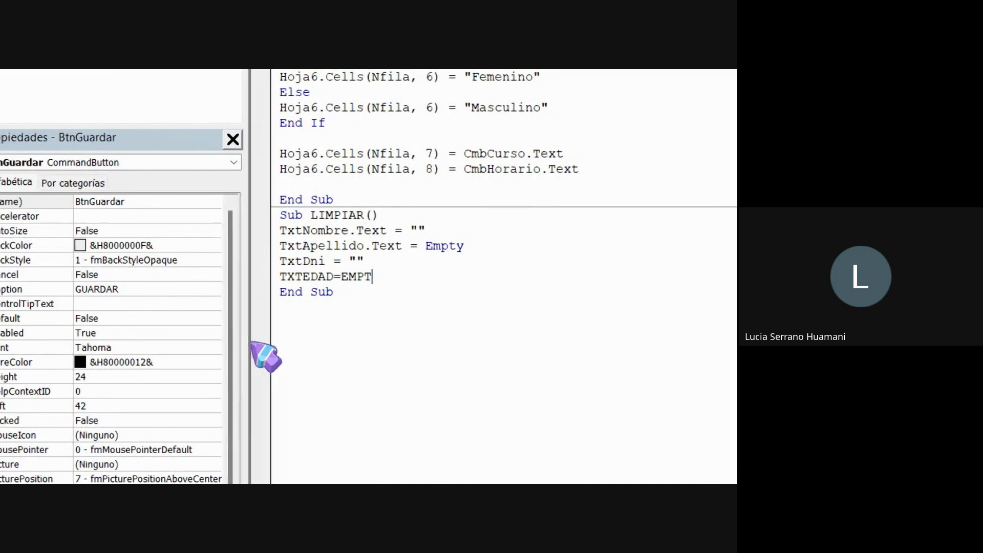
pyautogui.write('Y')
pyautogui.press('Return')
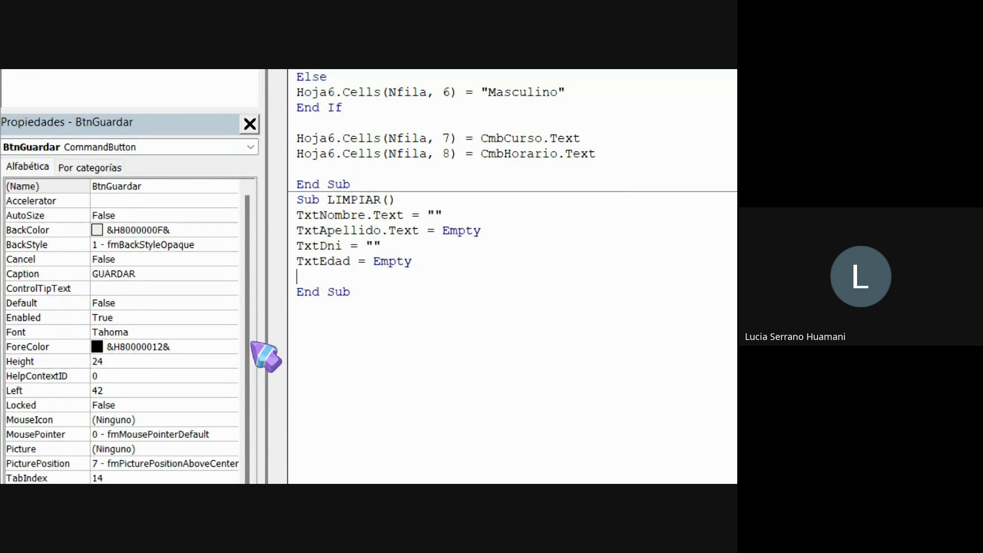
pyautogui.write('TXTEMAIL')
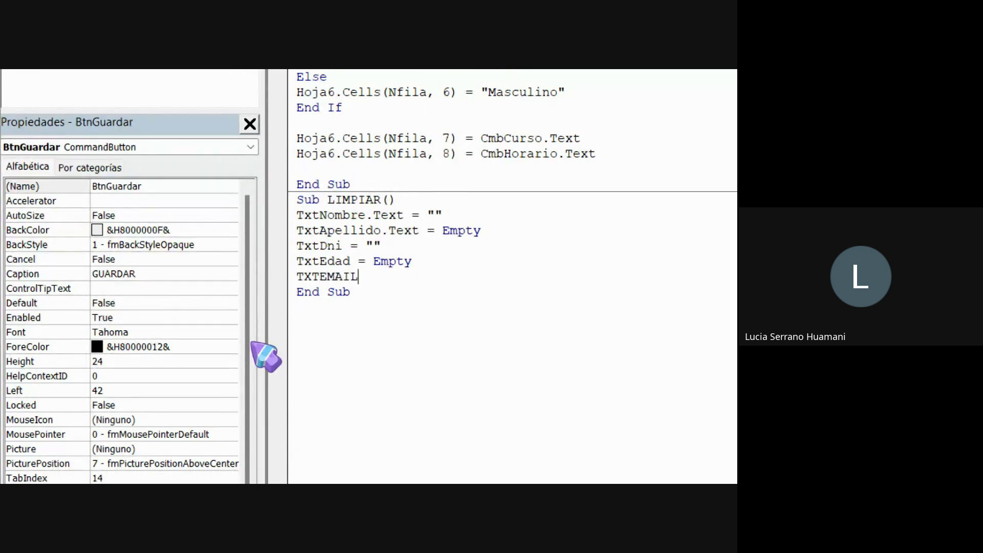
pyautogui.write('=')
pyautogui.write('""')
pyautogui.press('Return')
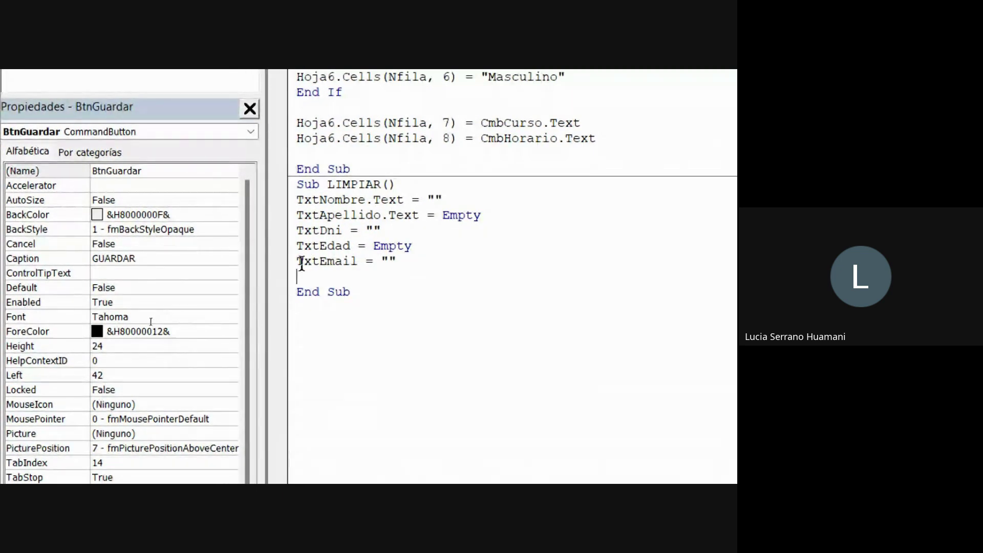
pyautogui.click(287, 262)
pyautogui.click(358, 261)
pyautogui.write('.TEQ')
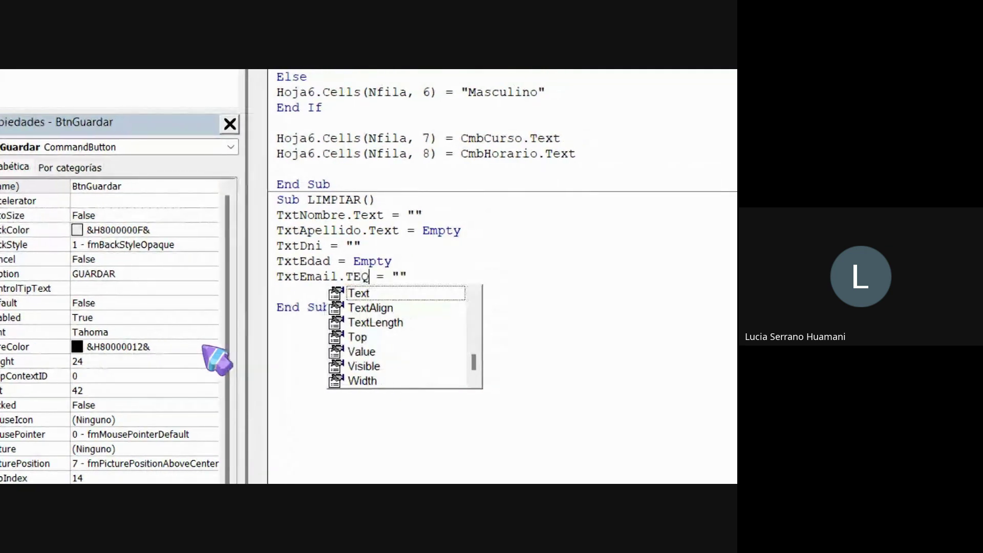
pyautogui.press('BackSpace')
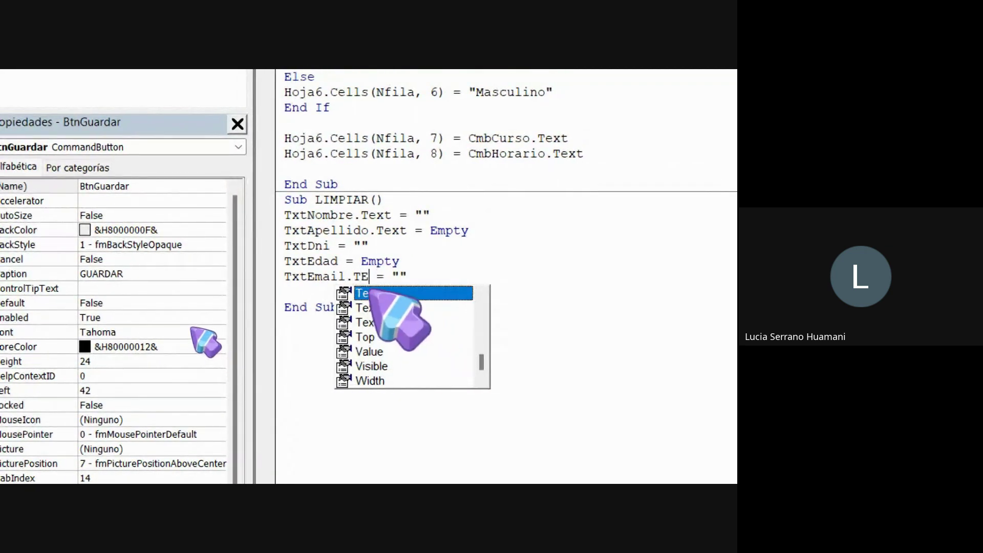
pyautogui.doubleClick(369, 293)
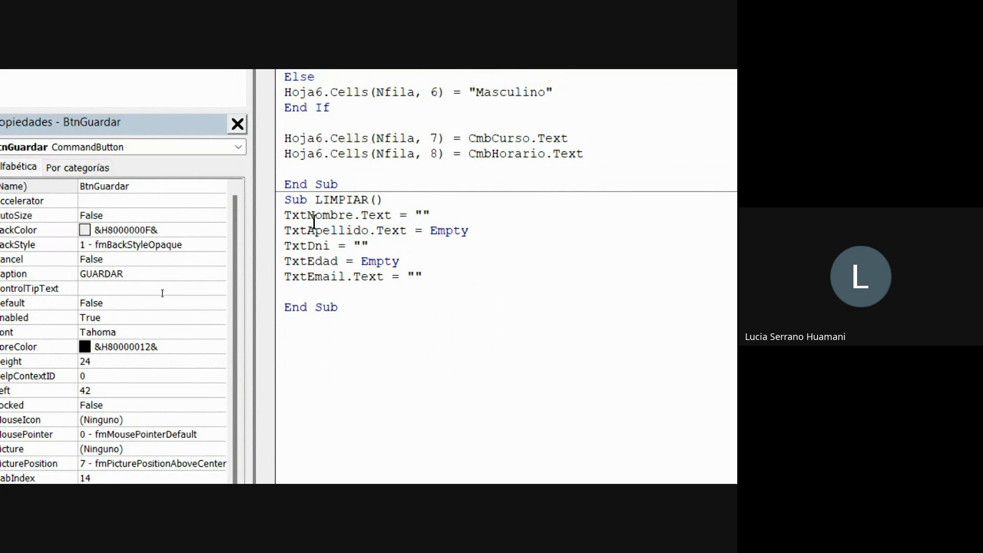
pyautogui.moveTo(285, 215); pyautogui.dragTo(353, 215)
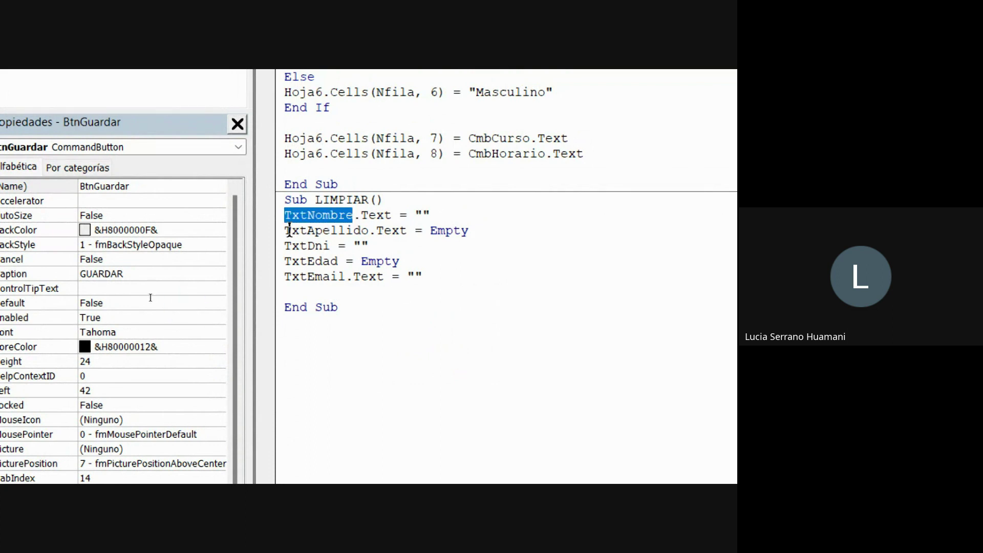
pyautogui.moveTo(285, 230); pyautogui.dragTo(390, 231)
pyautogui.moveTo(285, 246)
pyautogui.mouseDown()
pyautogui.moveTo(330, 246)
pyautogui.moveTo(323, 261)
pyautogui.moveTo(340, 279)
pyautogui.mouseUp()
pyautogui.click(340, 290)
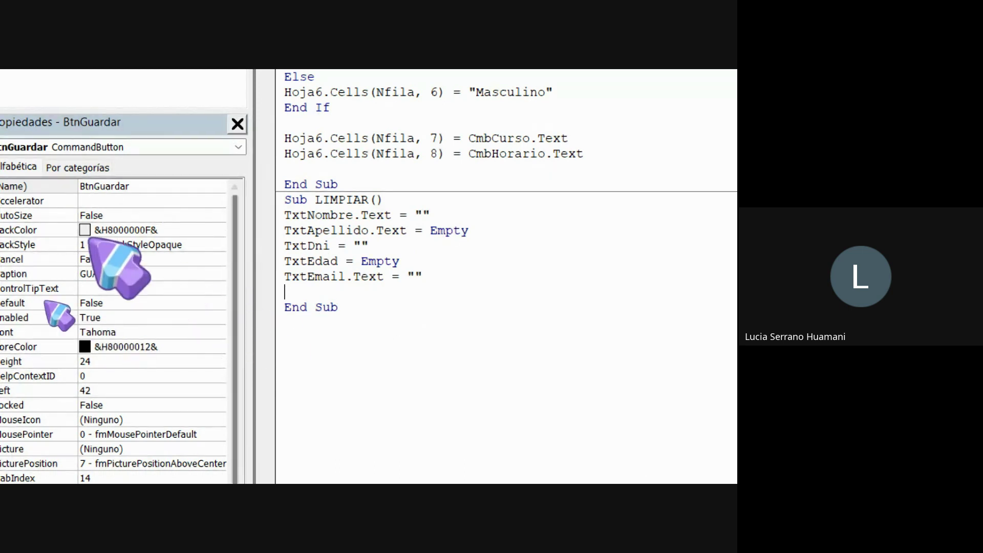
pyautogui.doubleClick(102, 147)
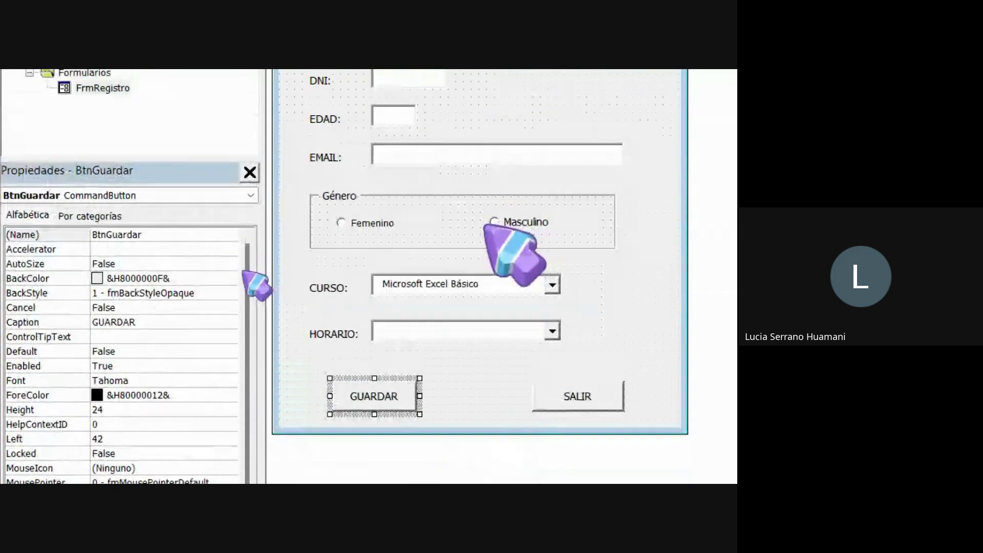
pyautogui.click(328, 241)
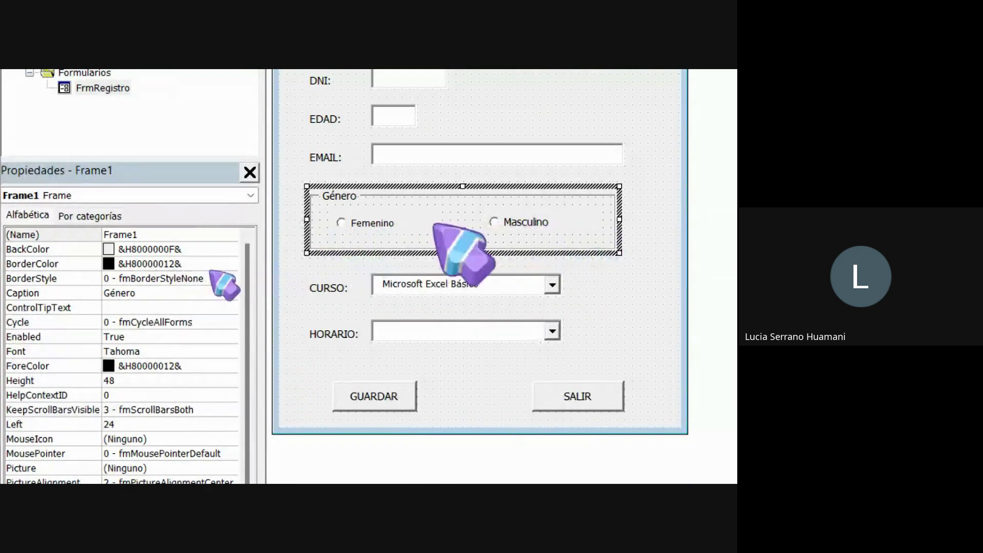
pyautogui.click(379, 222)
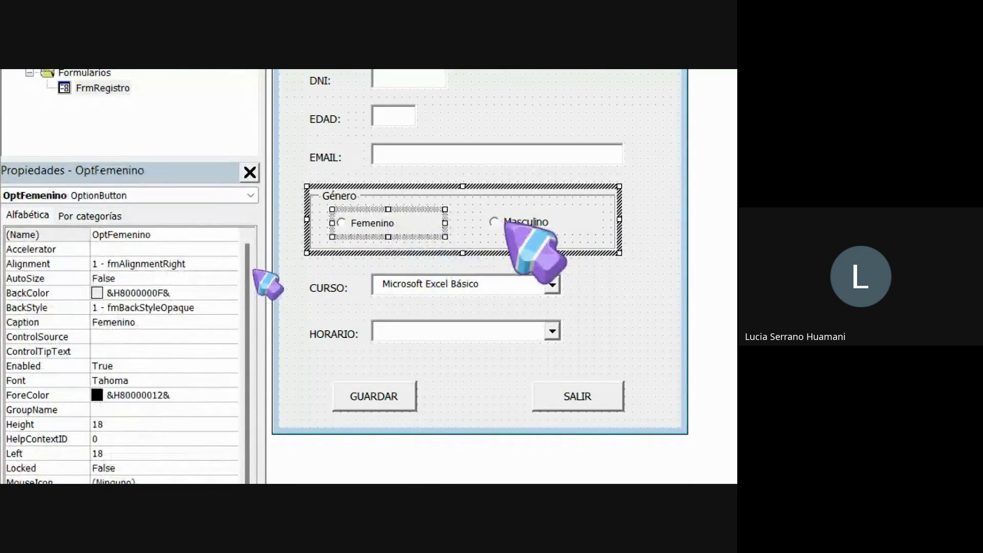
pyautogui.click(517, 222)
pyautogui.click(217, 223)
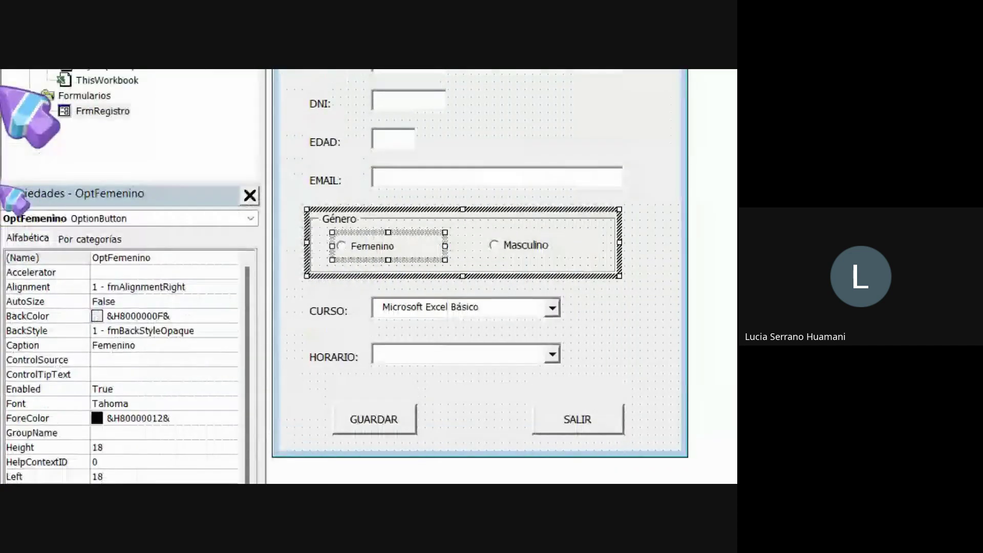
pyautogui.click(292, 394)
pyautogui.doubleClick(392, 379)
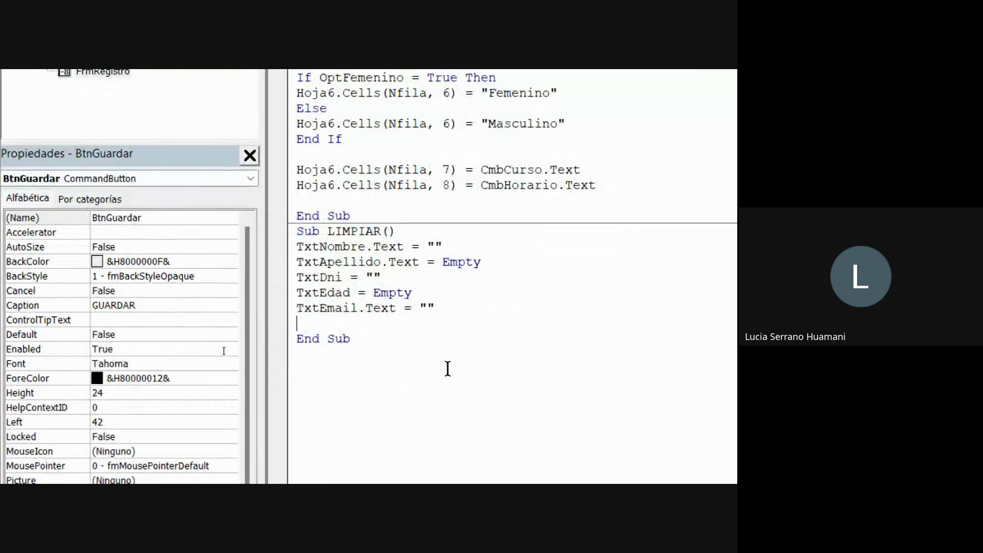
# - Add OptFemenino = False and OptMasculino = False lines to LIMPIAR to untick both gender options
pyautogui.write('OPT')
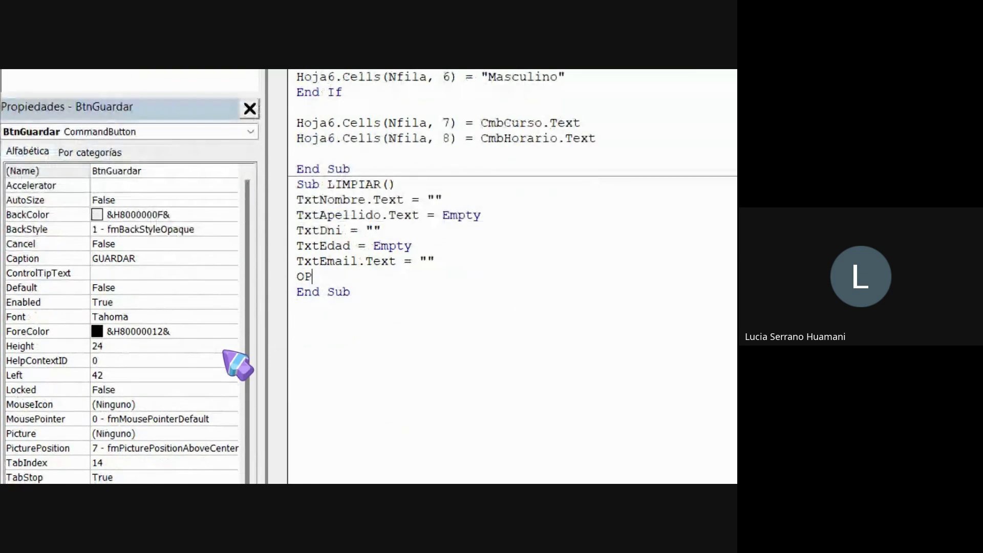
pyautogui.write('FEME')
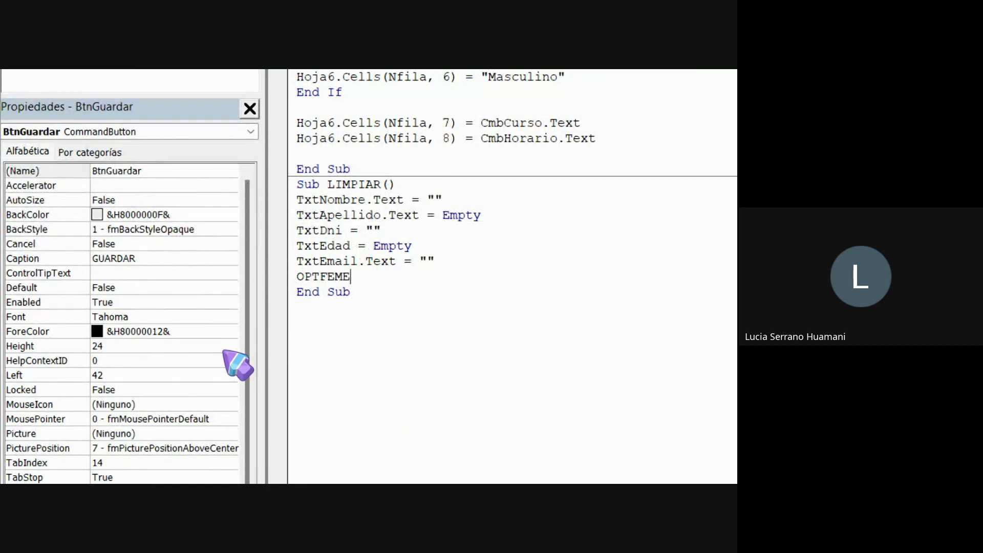
pyautogui.write('NINO=')
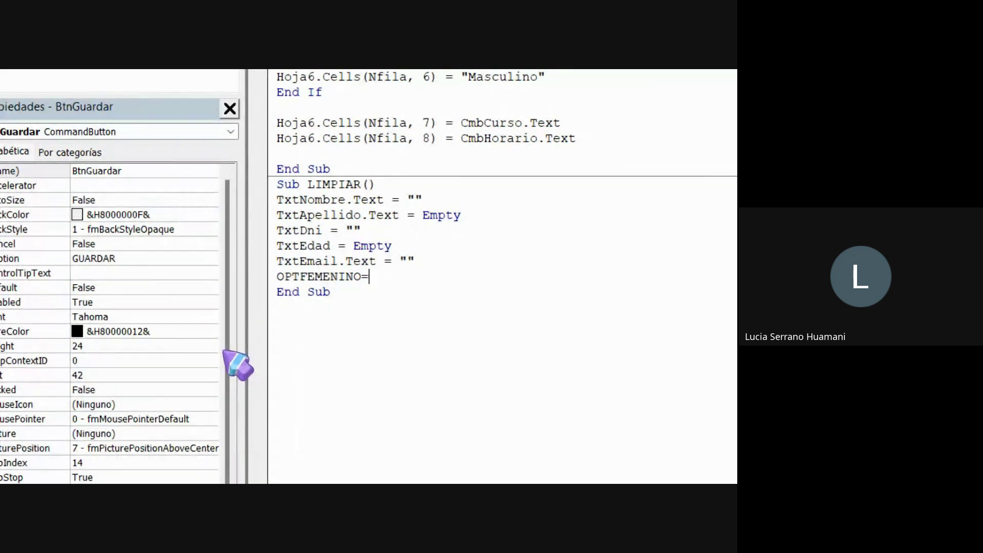
pyautogui.write('FA')
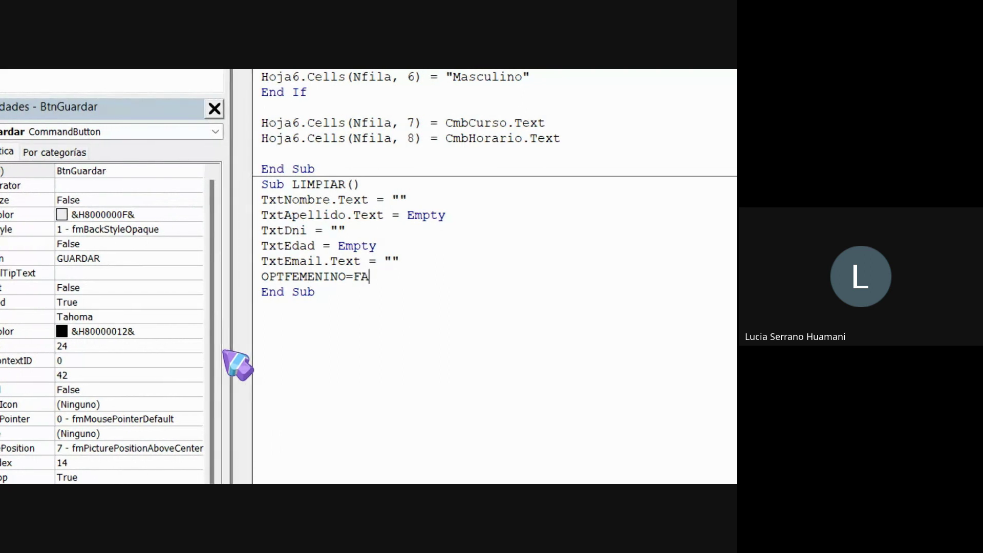
pyautogui.write('LSE')
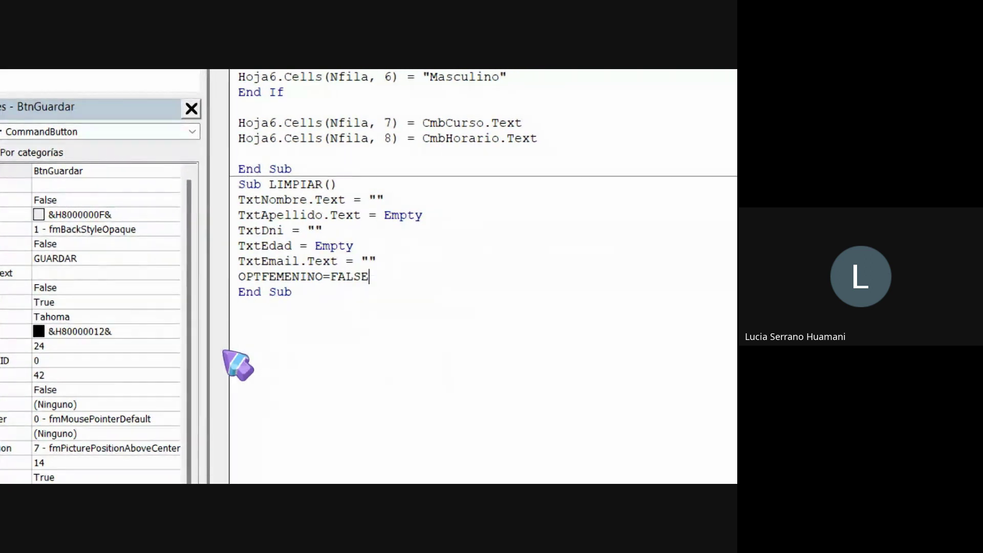
pyautogui.press('Return')
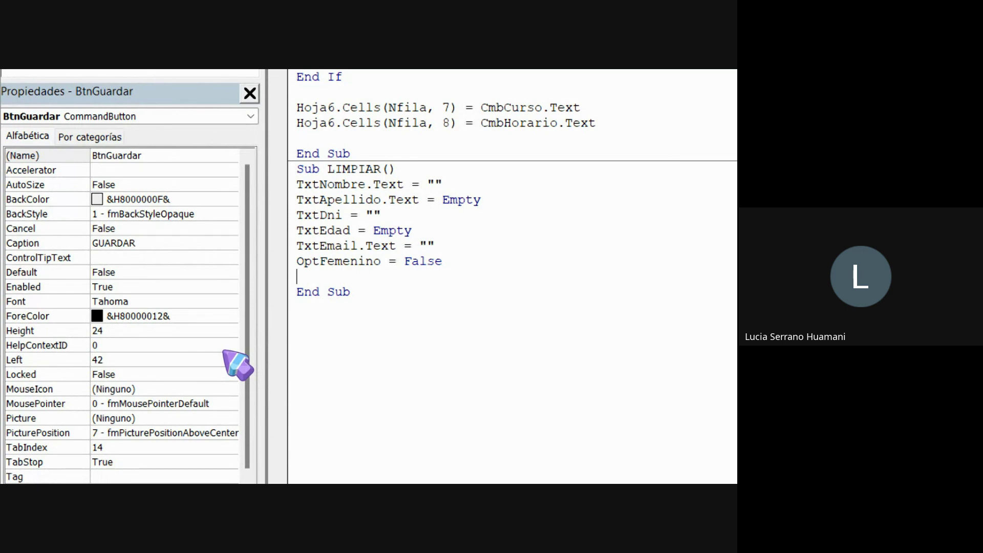
pyautogui.write('OPT')
pyautogui.write('MASCULINO')
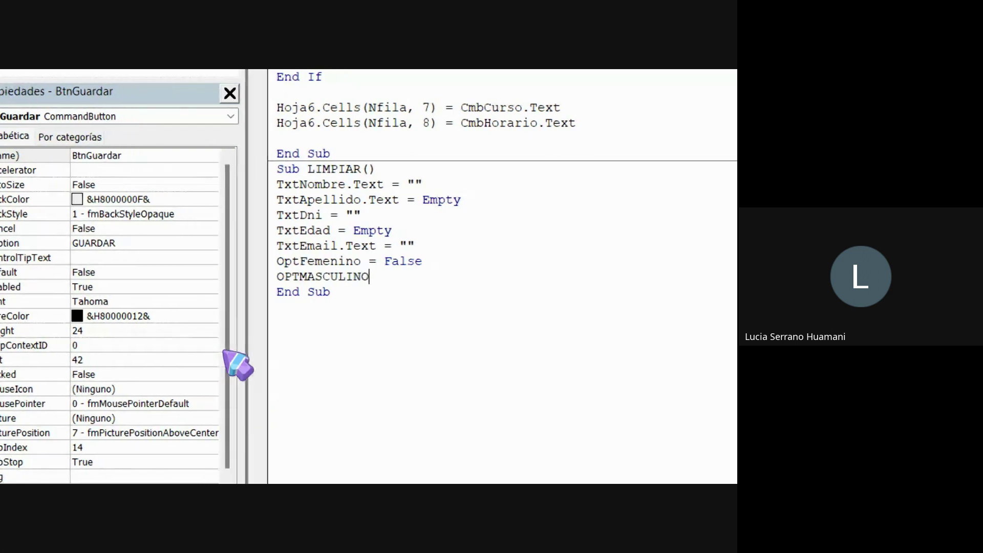
pyautogui.write('=')
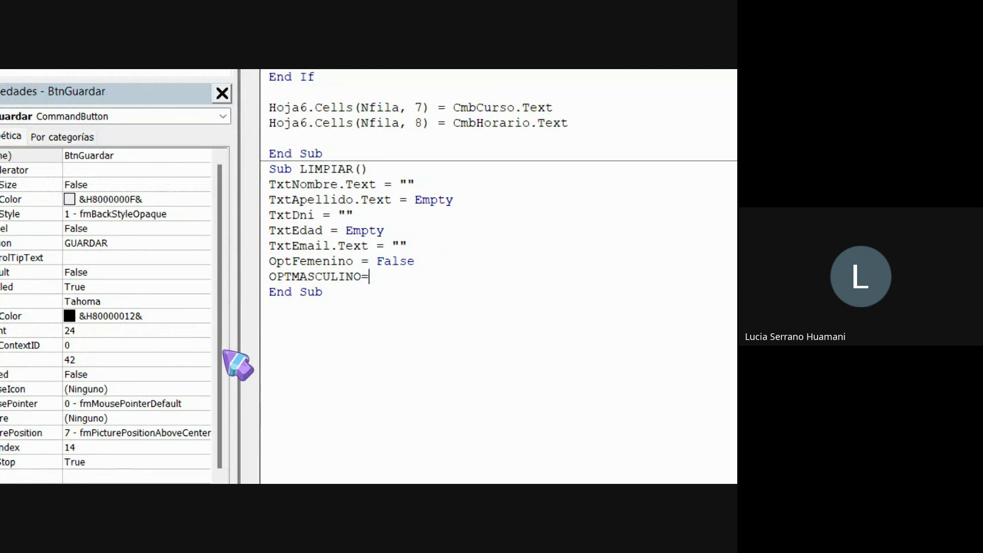
pyautogui.write('ALSE')
pyautogui.press('Return')
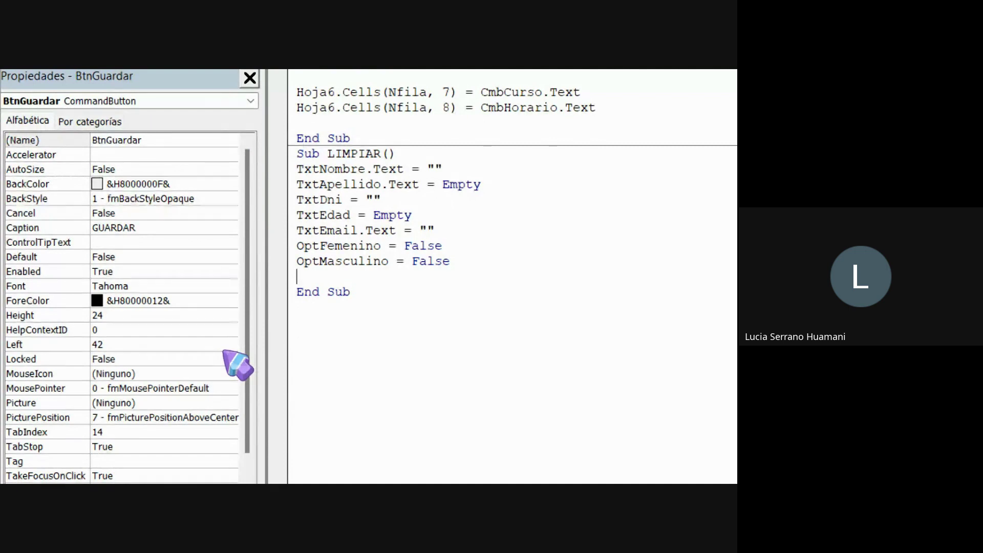
# - Add CmbCurso.Text = "" and CmbHorario.Text = Empty lines to clear the course and schedule boxes
pyautogui.write('CMBC')
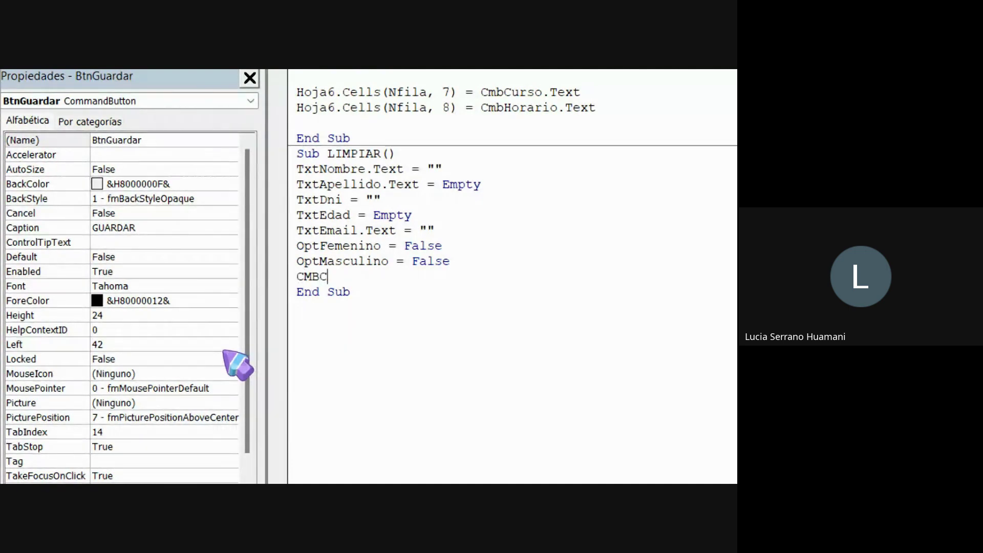
pyautogui.write('URSO.')
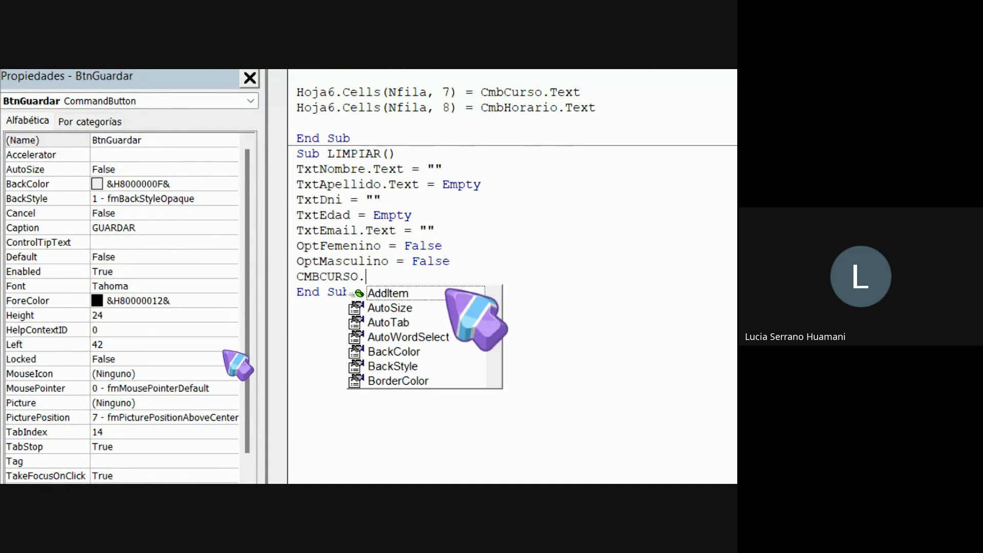
pyautogui.write('TE')
pyautogui.press('Tab')
pyautogui.write('= ')
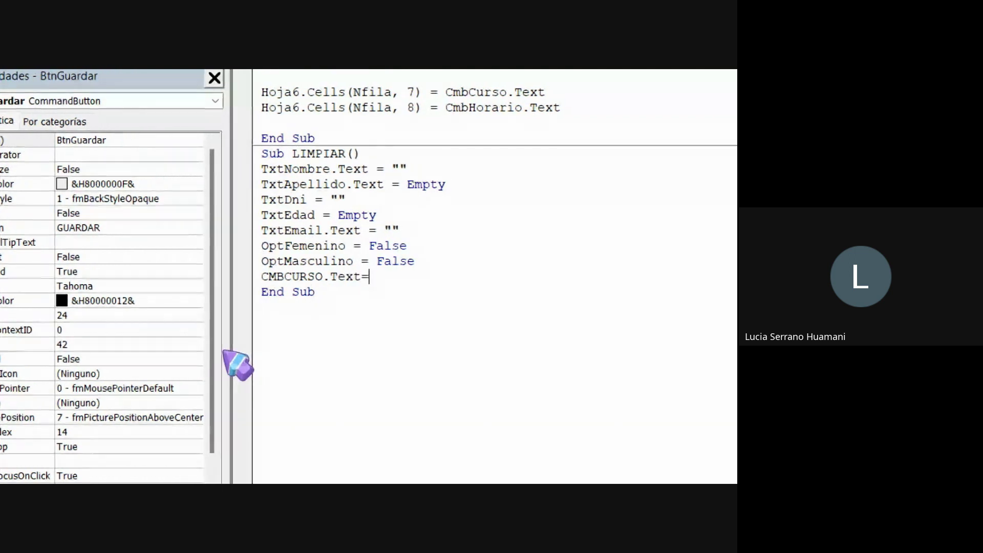
pyautogui.write('""')
pyautogui.press('Return')
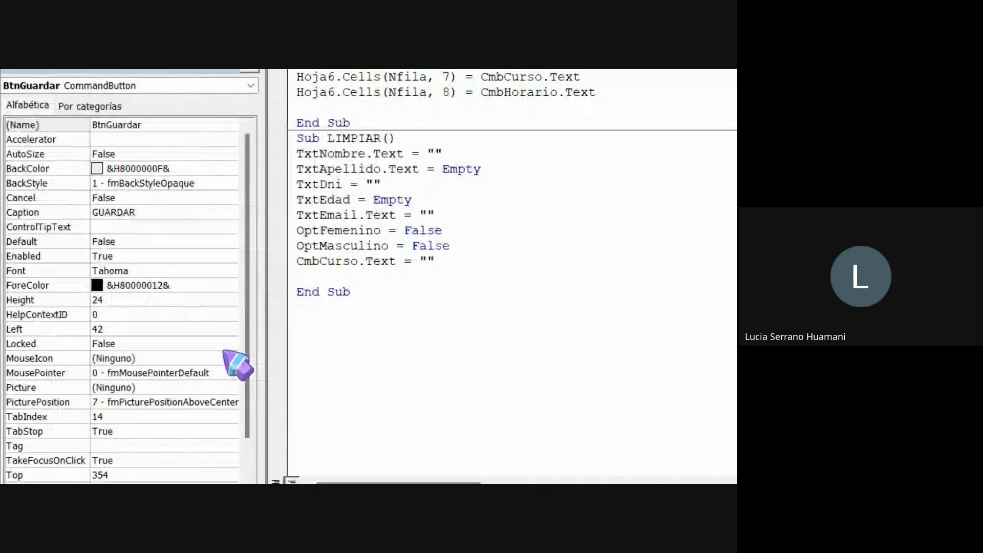
pyautogui.write('CMB')
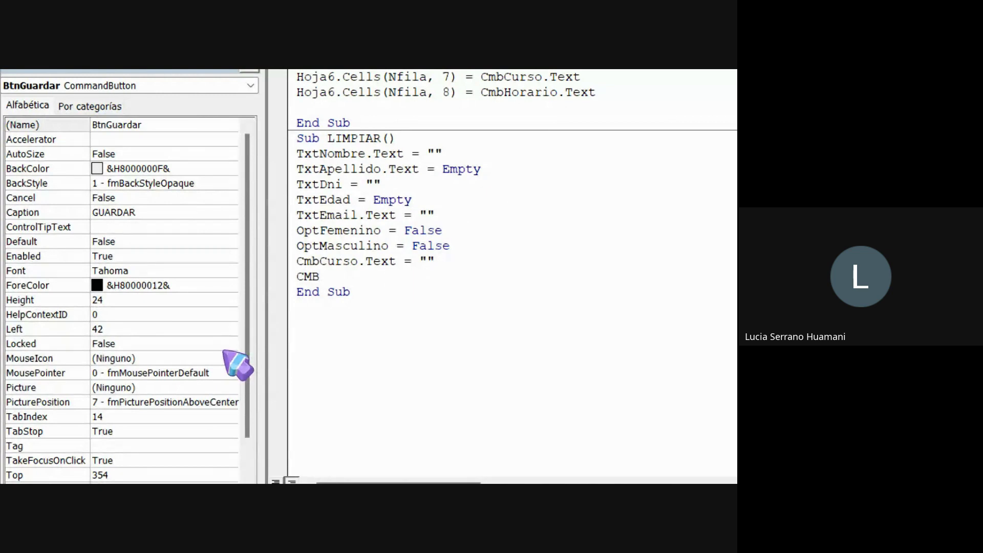
pyautogui.write('HORAIRO')
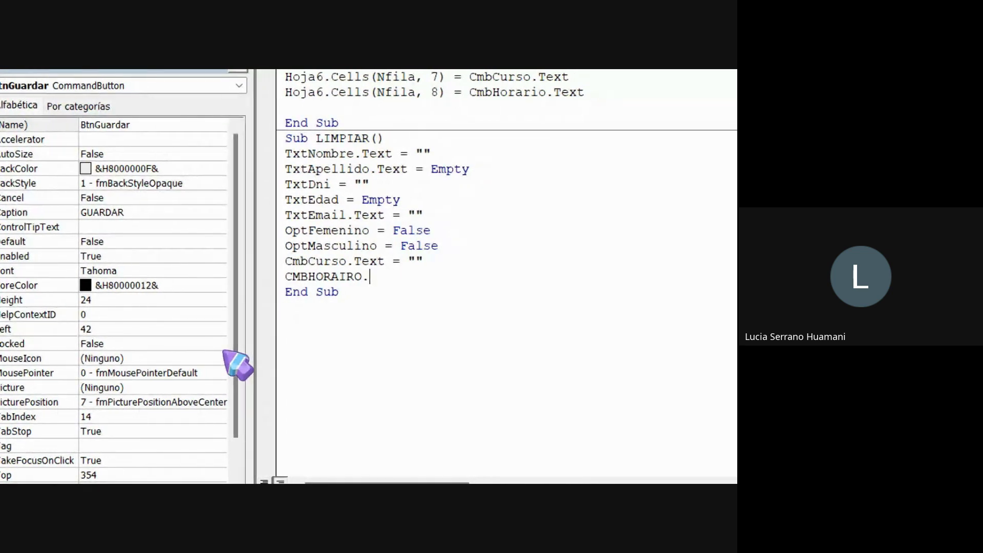
pyautogui.press('BackSpace')
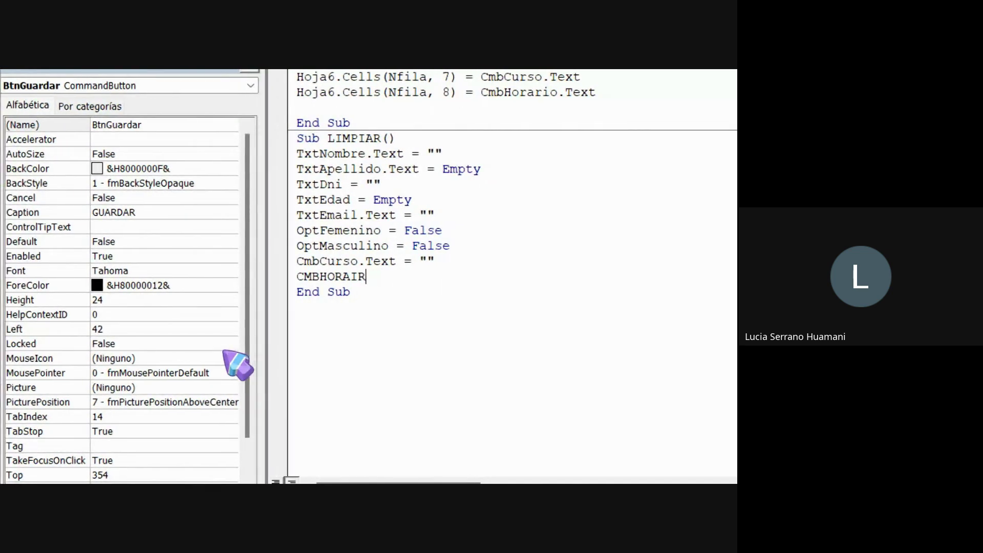
pyautogui.press('BackSpace')
pyautogui.press('BackSpace')
pyautogui.write('RIO')
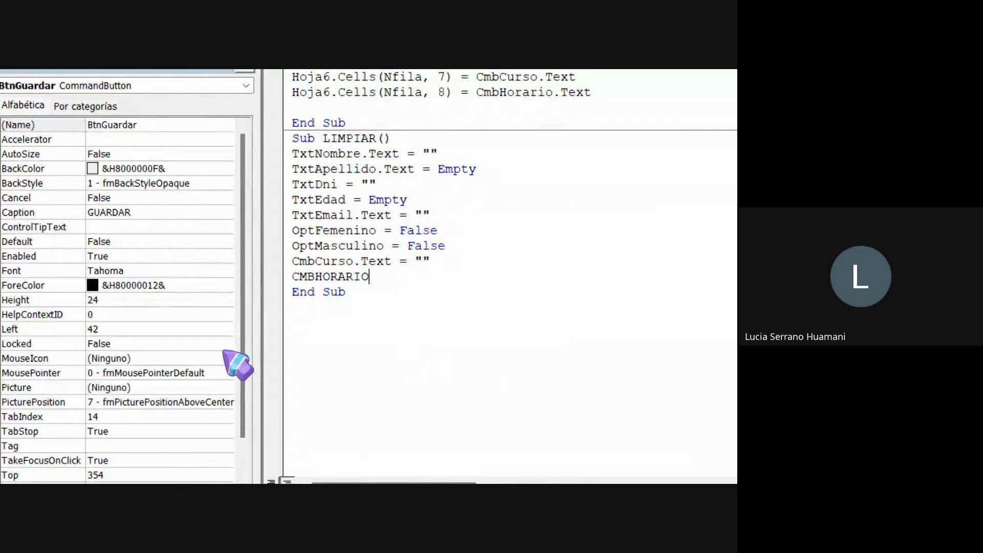
pyautogui.write('.T')
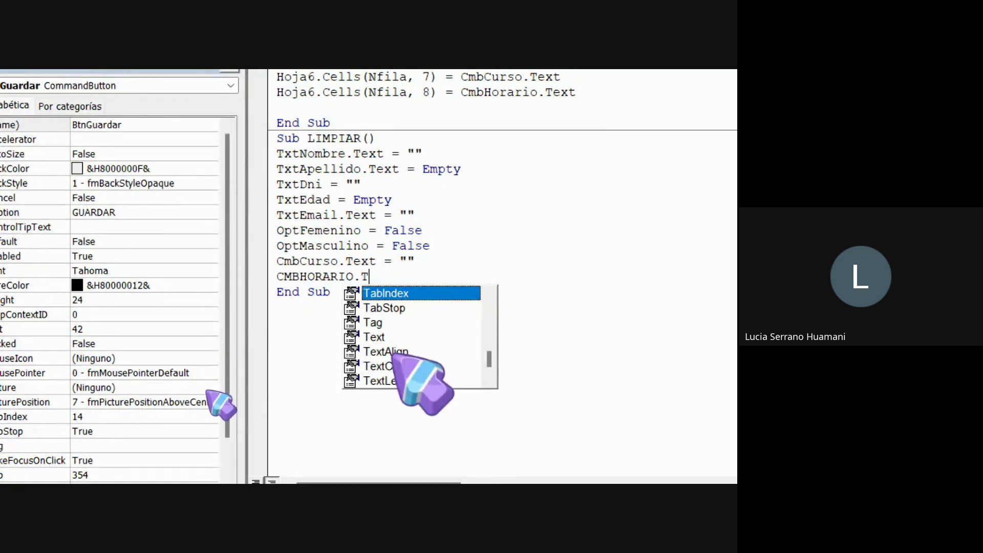
pyautogui.doubleClick(377, 337)
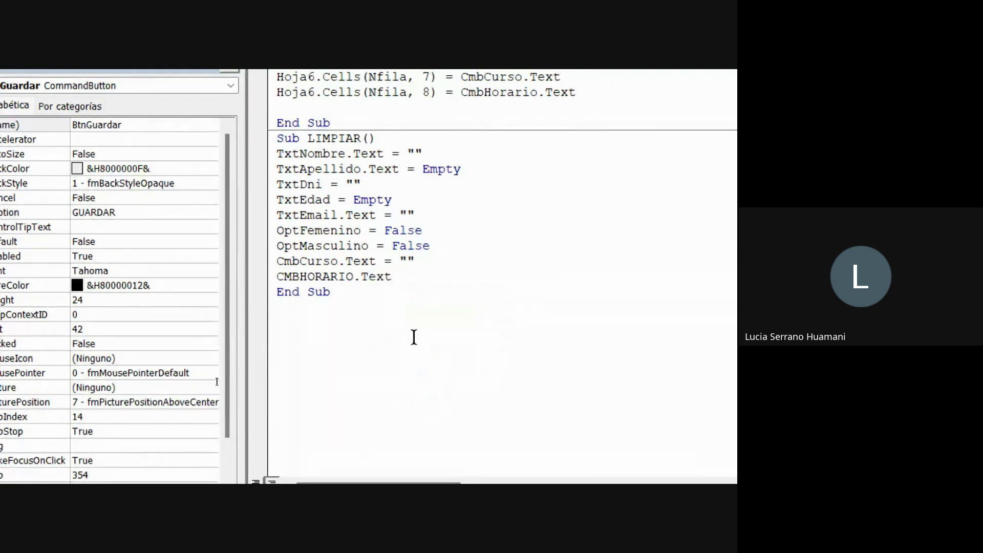
pyautogui.write('=')
pyautogui.write('E')
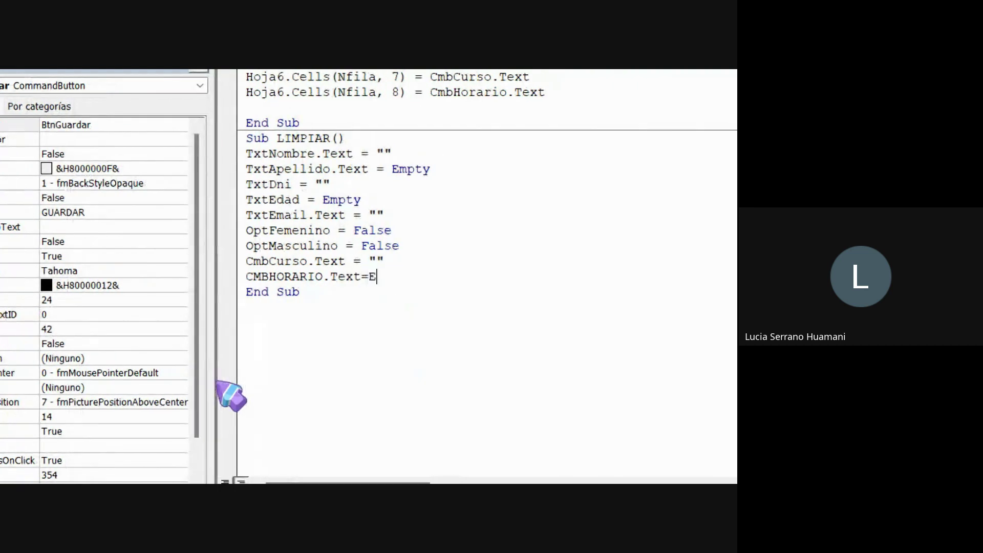
pyautogui.write('M')
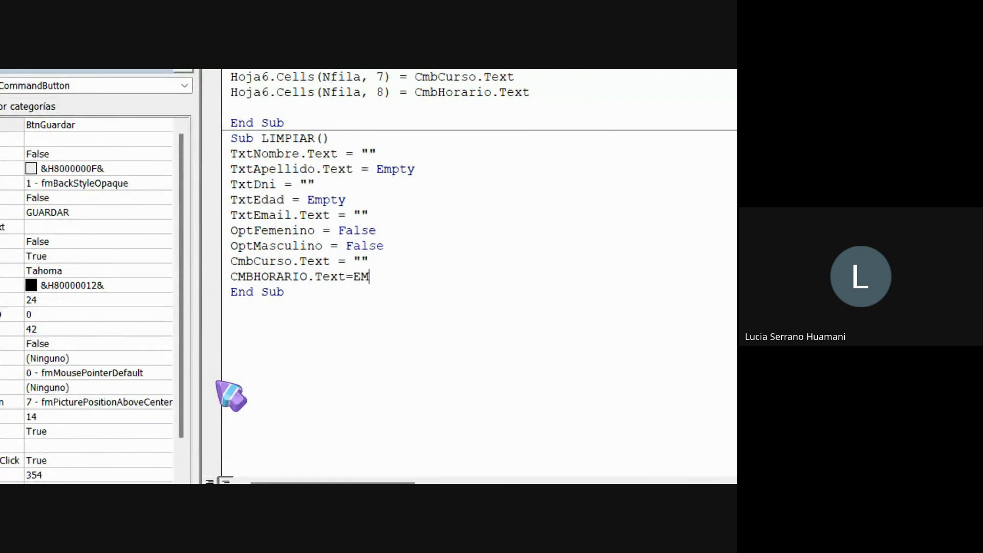
pyautogui.write('PTY')
pyautogui.press('Return')
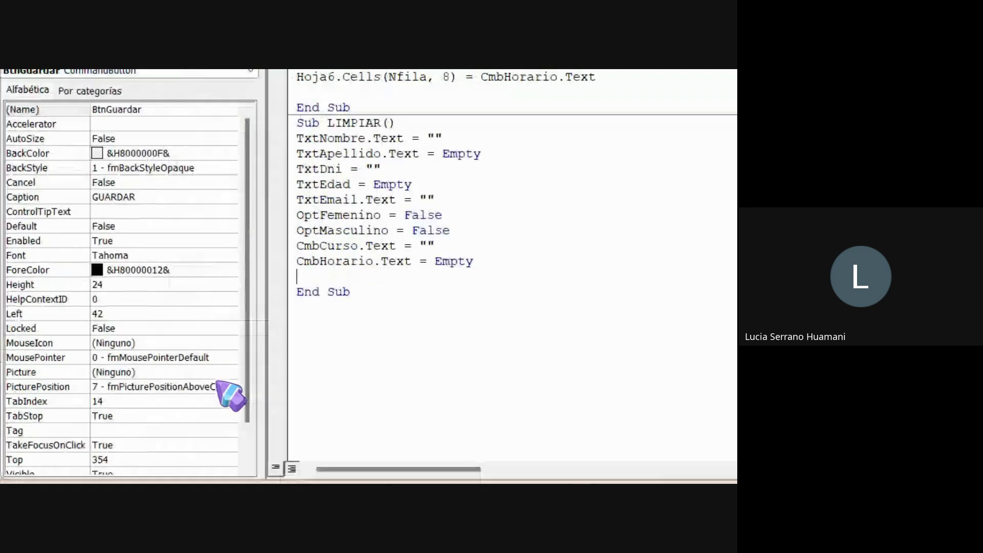
pyautogui.press('BackSpace')
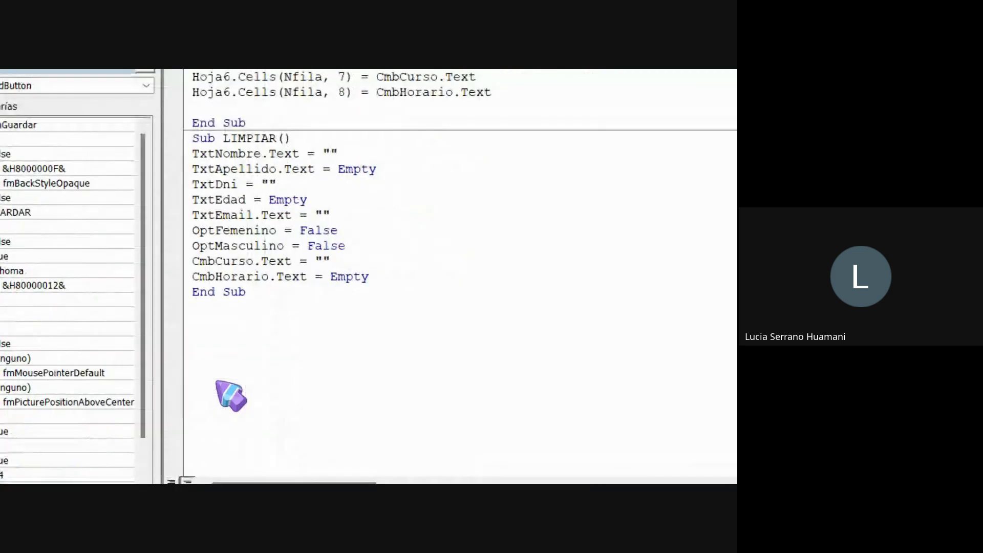
# - Run the registration form from inside BtnGuardar_Click so it opens over the BASE sheet
pyautogui.moveTo(384, 276); pyautogui.dragTo(193, 153)
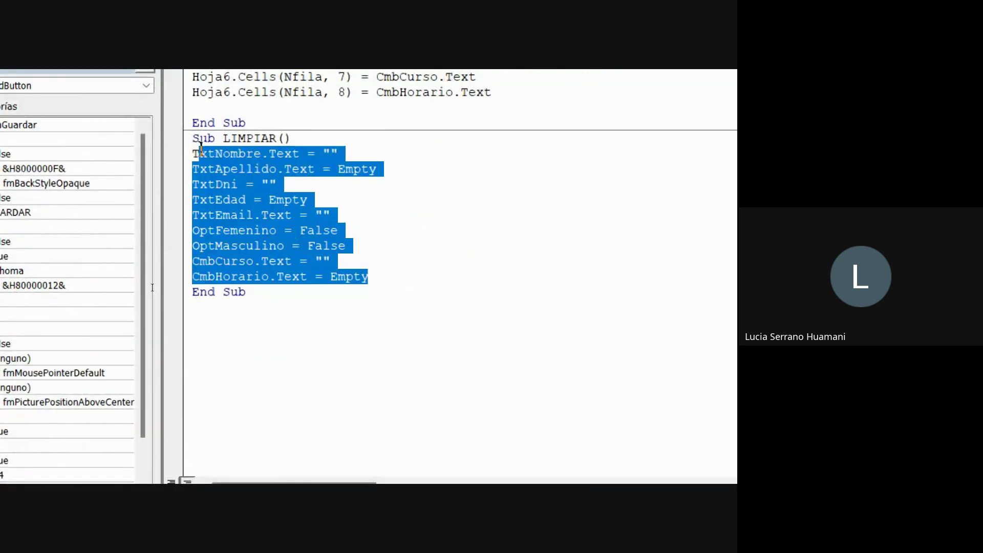
pyautogui.click(408, 279)
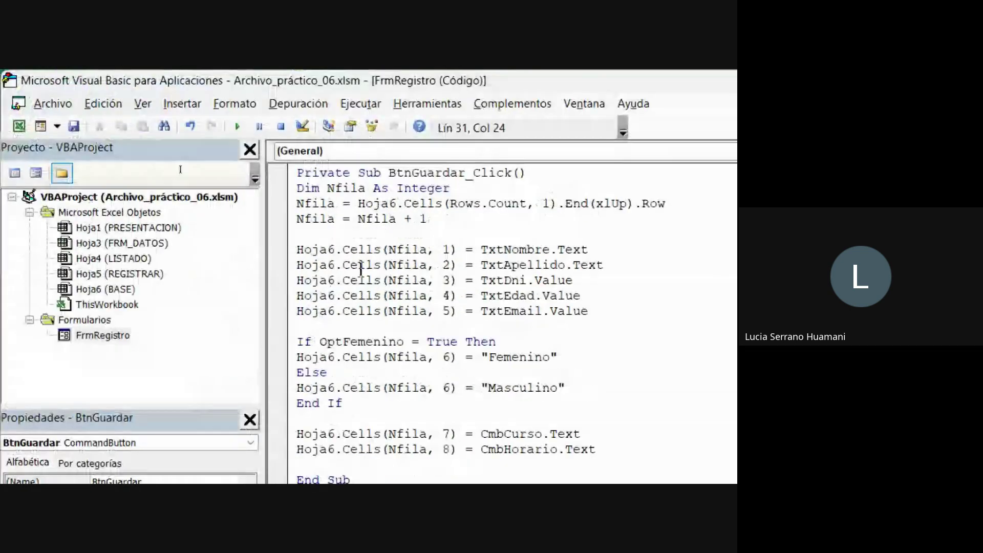
pyautogui.click(381, 295)
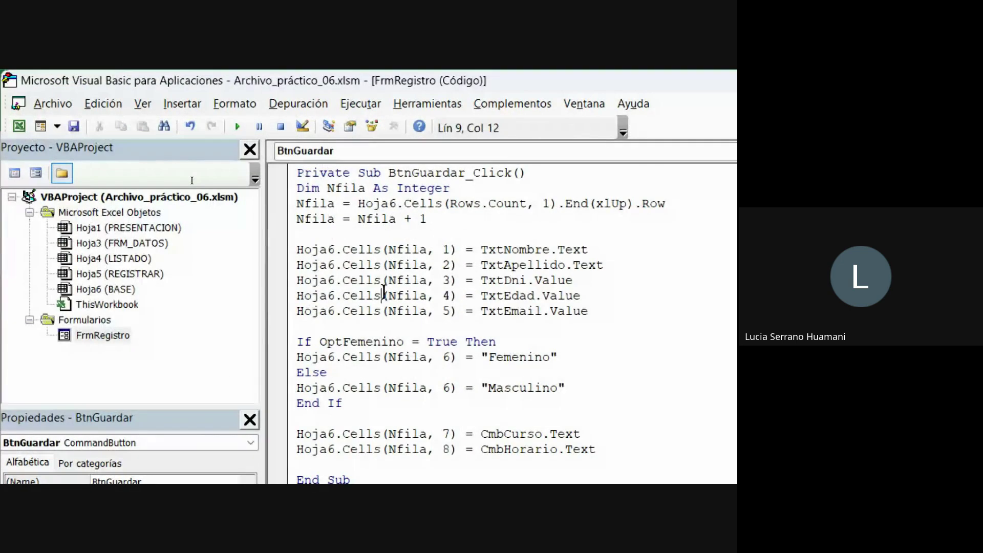
pyautogui.click(543, 311)
pyautogui.click(237, 126)
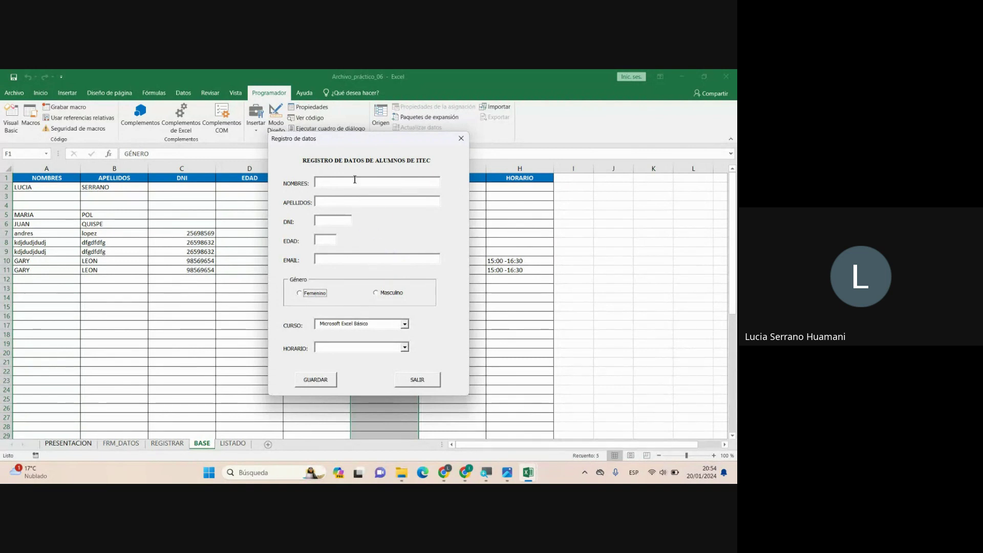
# - Try the NOMBRES field of the running form, then close the form to return to its design
pyautogui.click(325, 184)
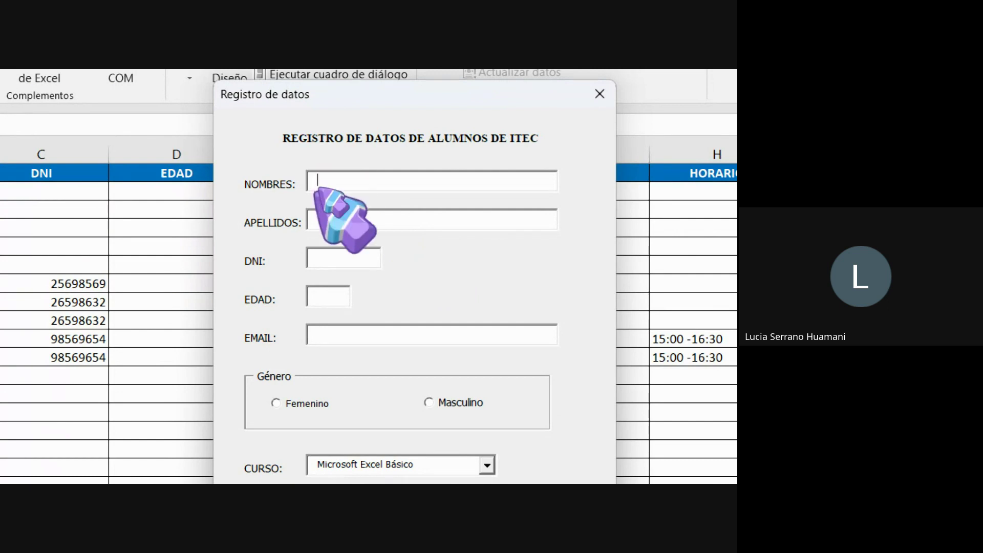
pyautogui.click(326, 185)
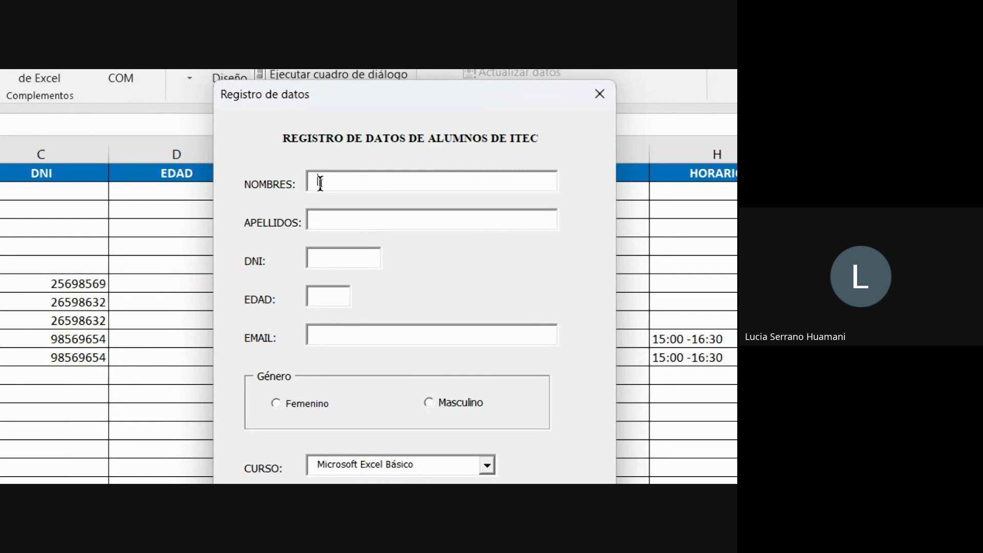
pyautogui.click(599, 94)
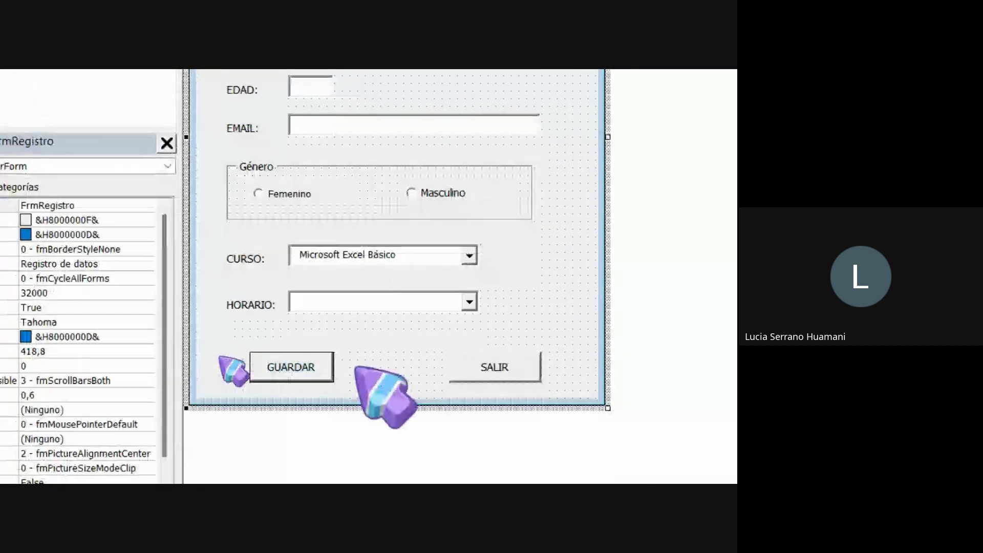
# - Delete the preset 'Microsoft Excel Básico' text from the CURSO combobox in the form design
pyautogui.click(428, 303)
pyautogui.click(406, 255)
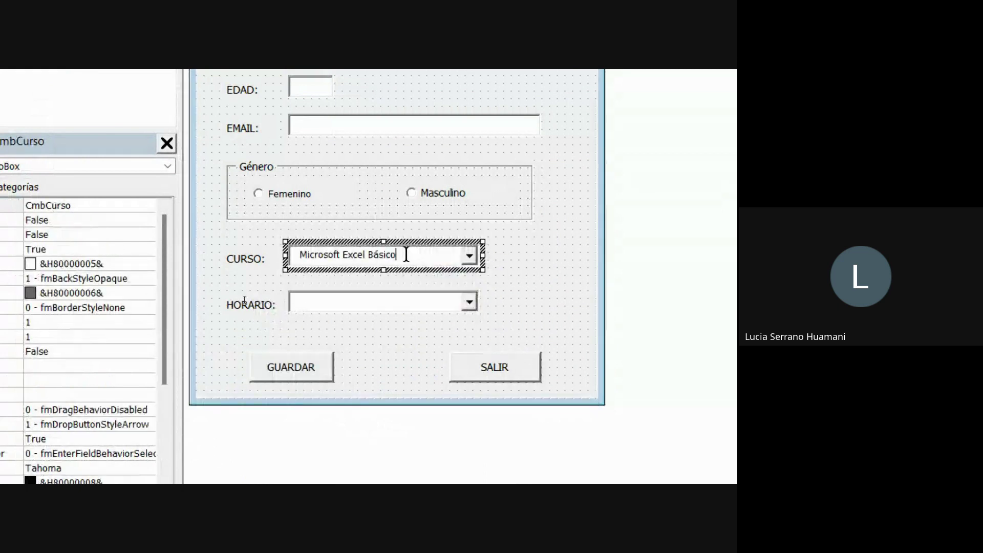
pyautogui.moveTo(406, 254); pyautogui.dragTo(299, 254)
pyautogui.press('Delete')
# - Open the GUARDAR button's code and add a blank line at the end of LIMPIAR
pyautogui.click(461, 373)
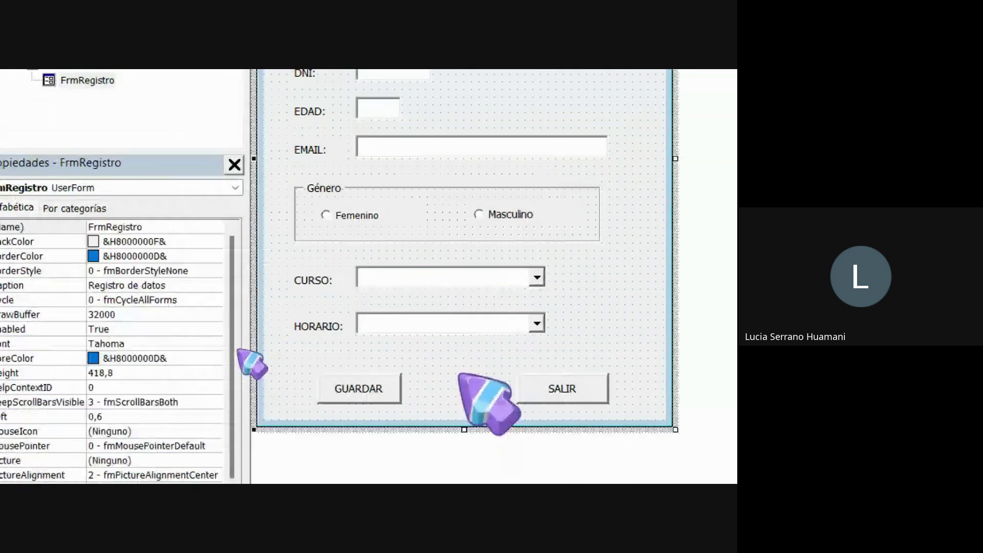
pyautogui.doubleClick(369, 391)
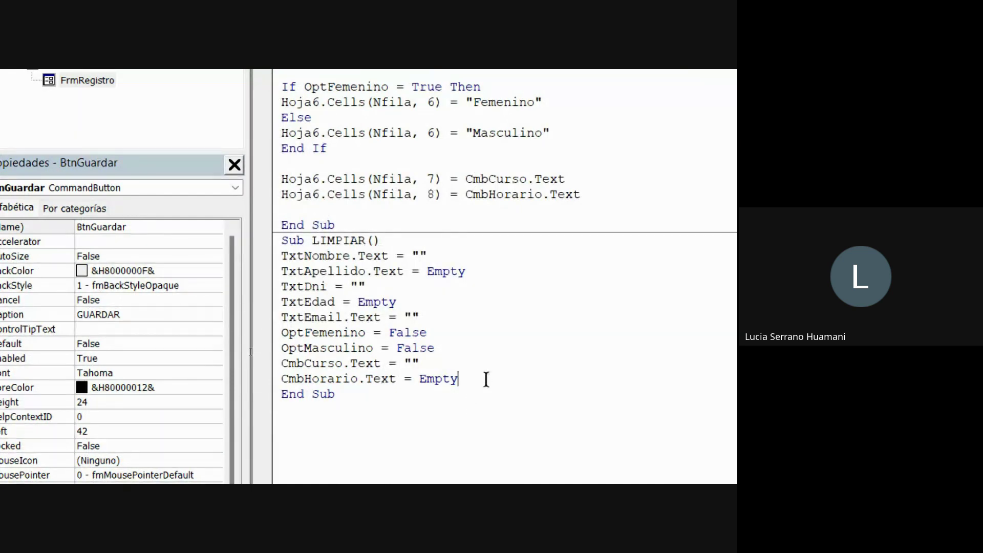
pyautogui.press('Return')
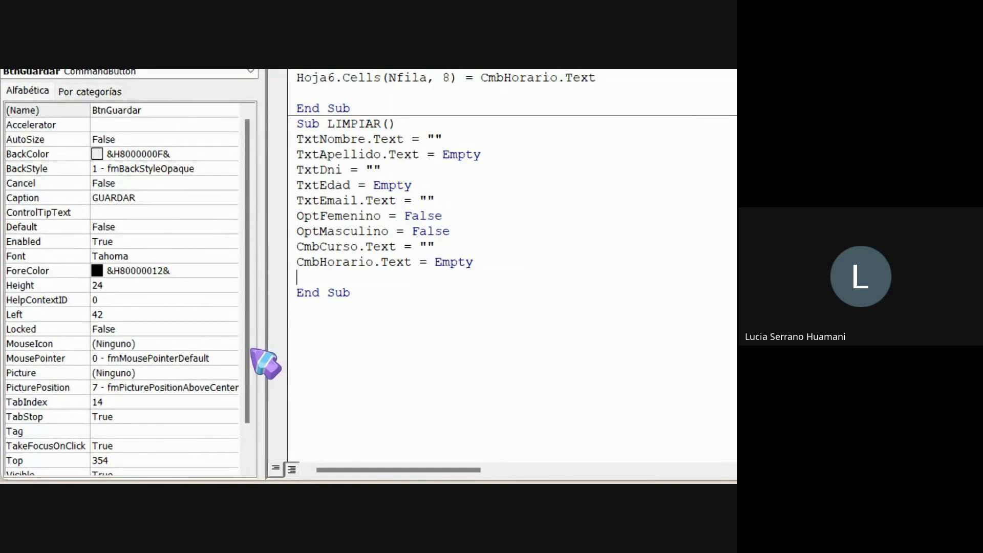
# - Add a TxtNombre.SetFocus line just before End Sub in LIMPIAR
pyautogui.press('Return')
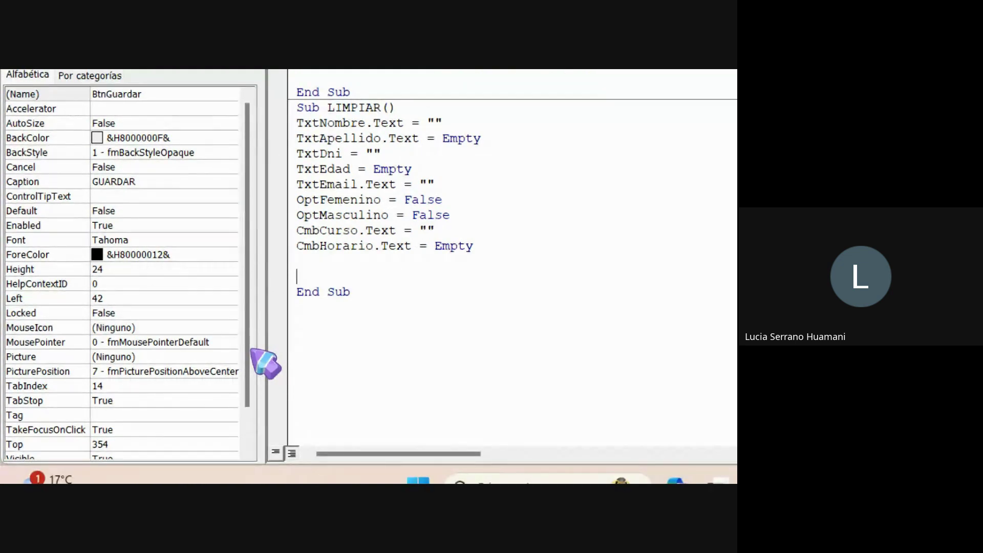
pyautogui.write('TXTNO')
pyautogui.write('B¡')
pyautogui.press('BackSpace')
pyautogui.write('MBRE')
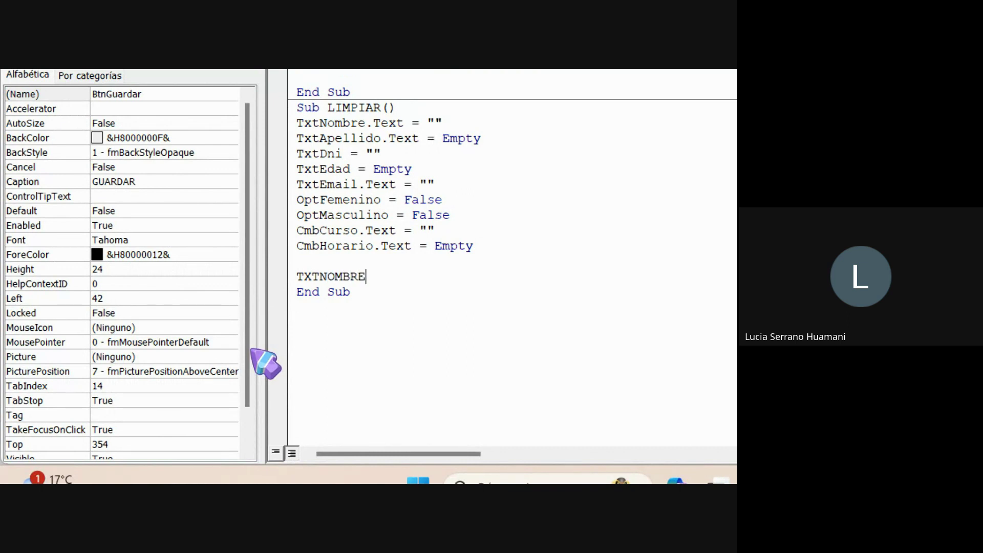
pyautogui.write('.SE')
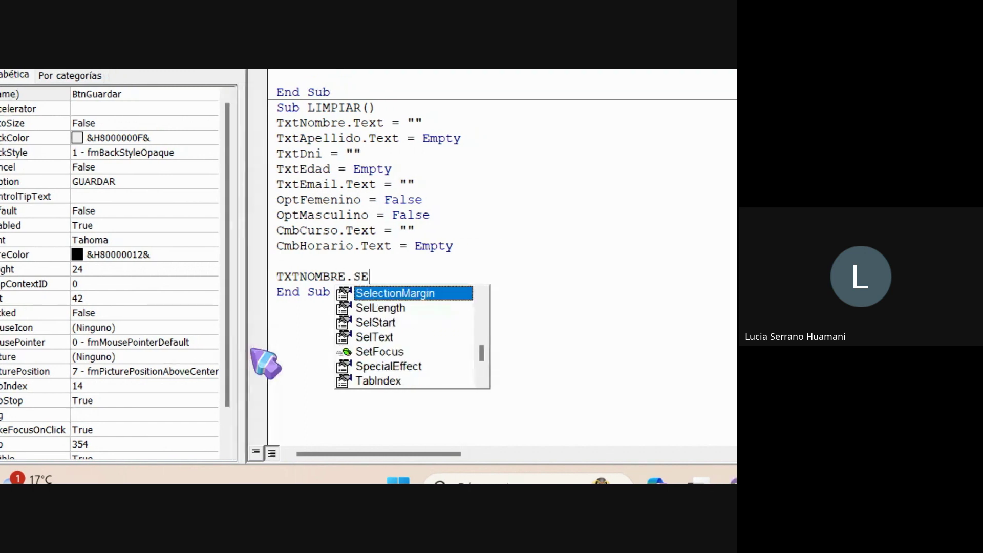
pyautogui.write('T')
pyautogui.press('Tab')
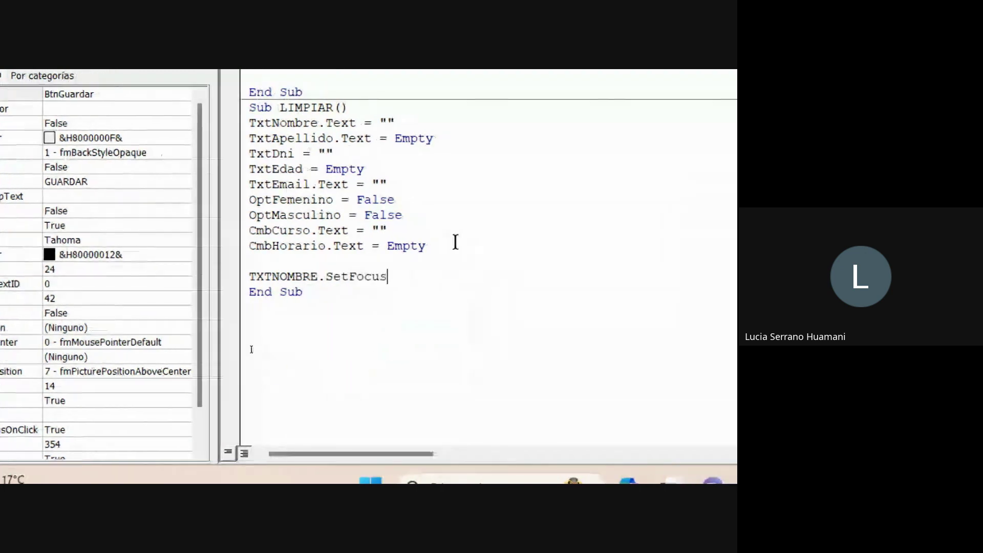
pyautogui.click(437, 242)
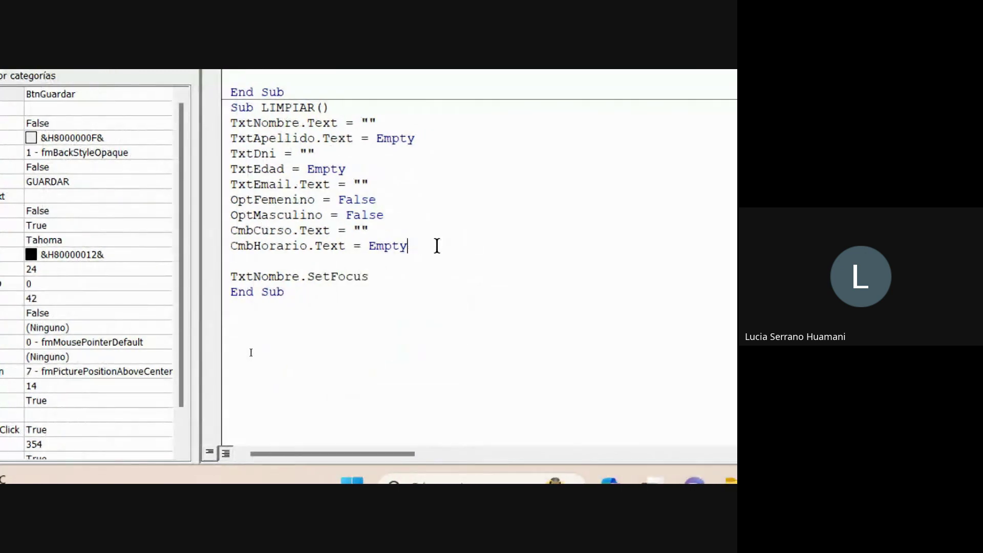
pyautogui.click(389, 281)
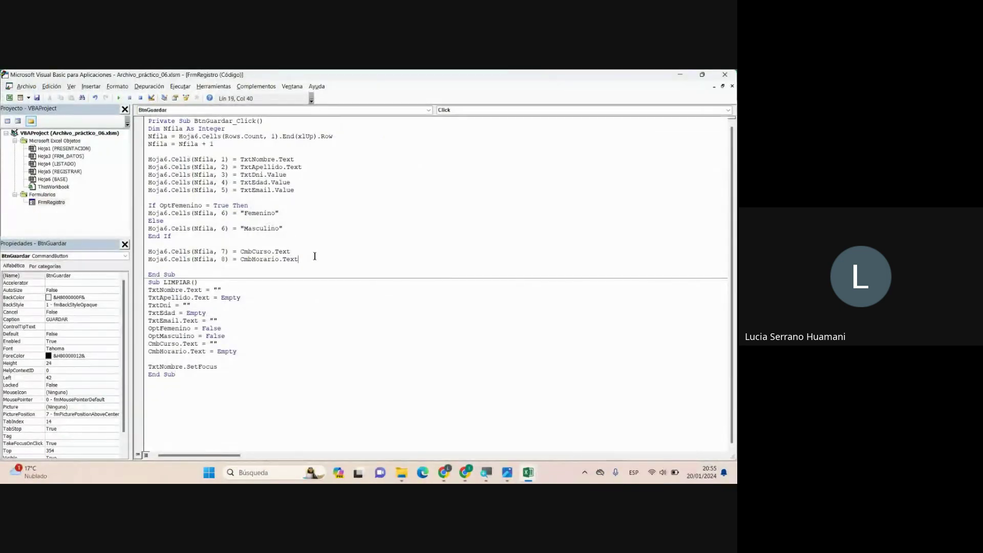
# - Highlight the BtnGuardar_Click and LIMPIAR code while reviewing it, then switch to the Google Meet call
pyautogui.moveTo(314, 259); pyautogui.dragTo(171, 136)
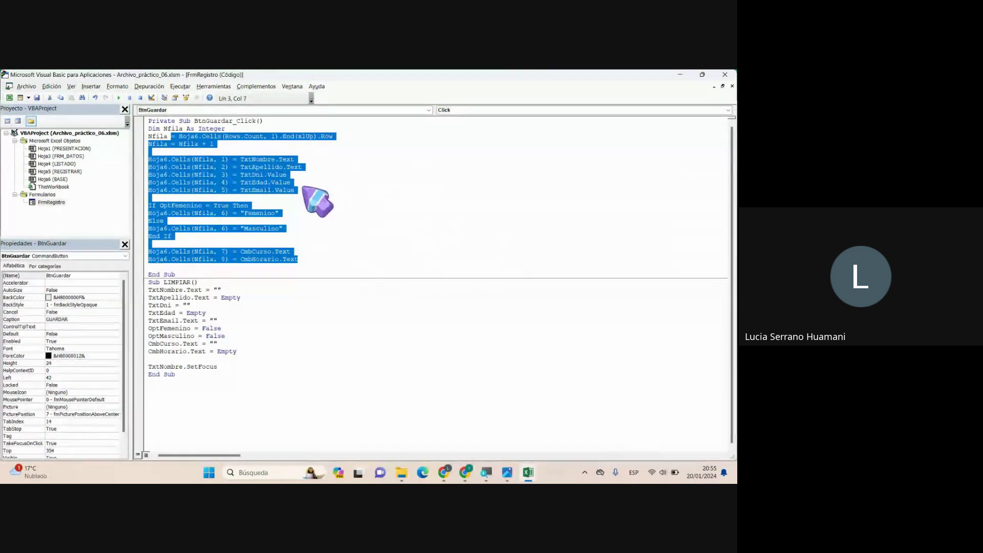
pyautogui.click(288, 167)
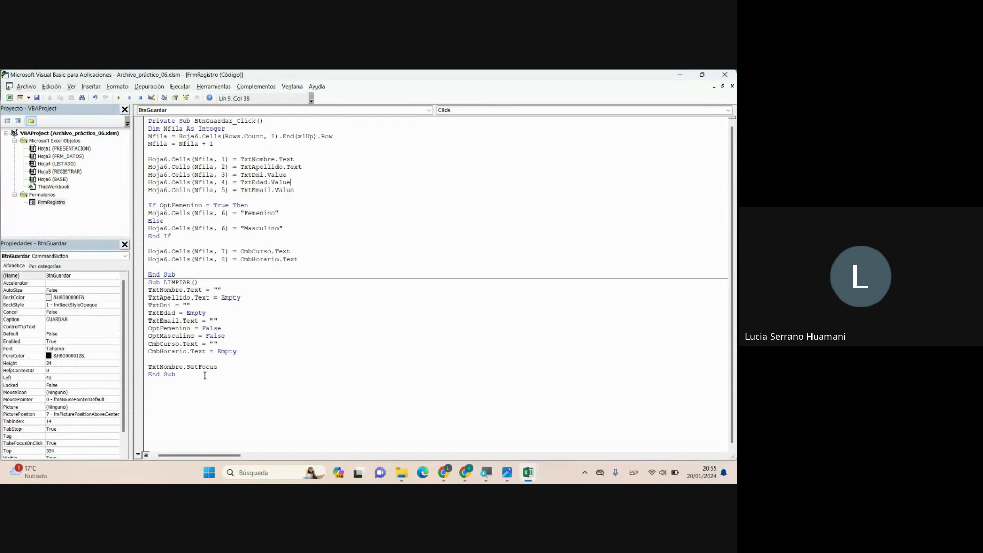
pyautogui.moveTo(204, 376); pyautogui.dragTo(148, 281)
pyautogui.click(220, 321)
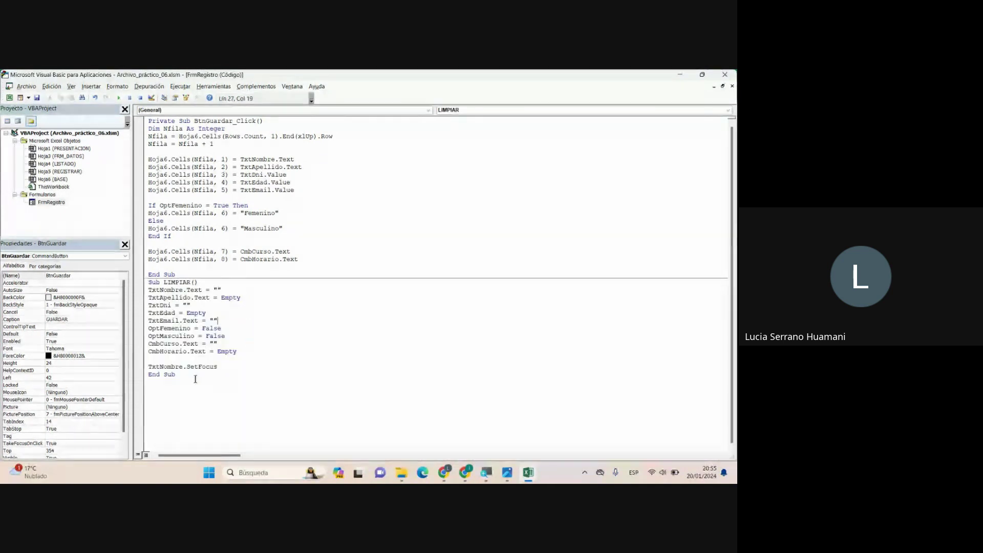
pyautogui.moveTo(195, 379); pyautogui.dragTo(148, 281)
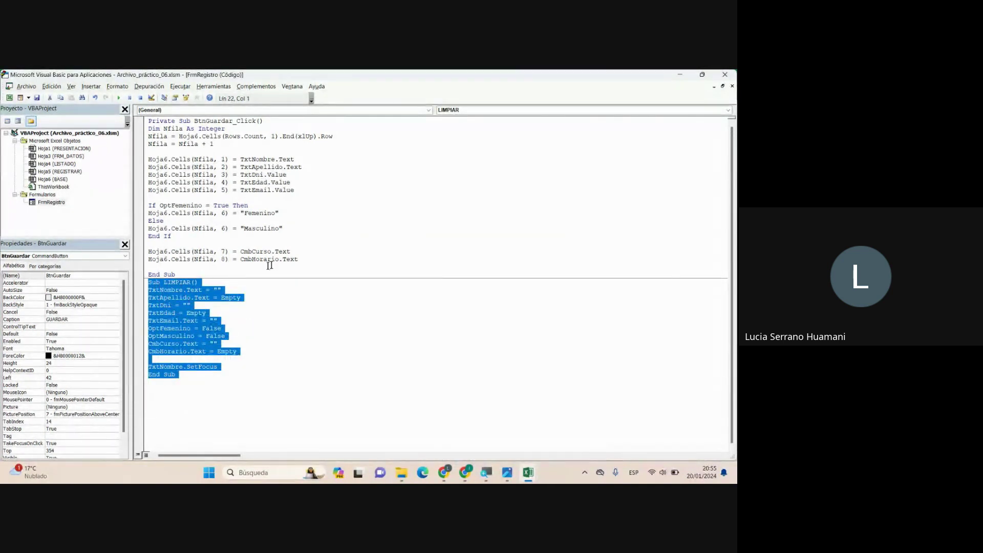
pyautogui.click(313, 242)
pyautogui.moveTo(317, 259); pyautogui.dragTo(149, 119)
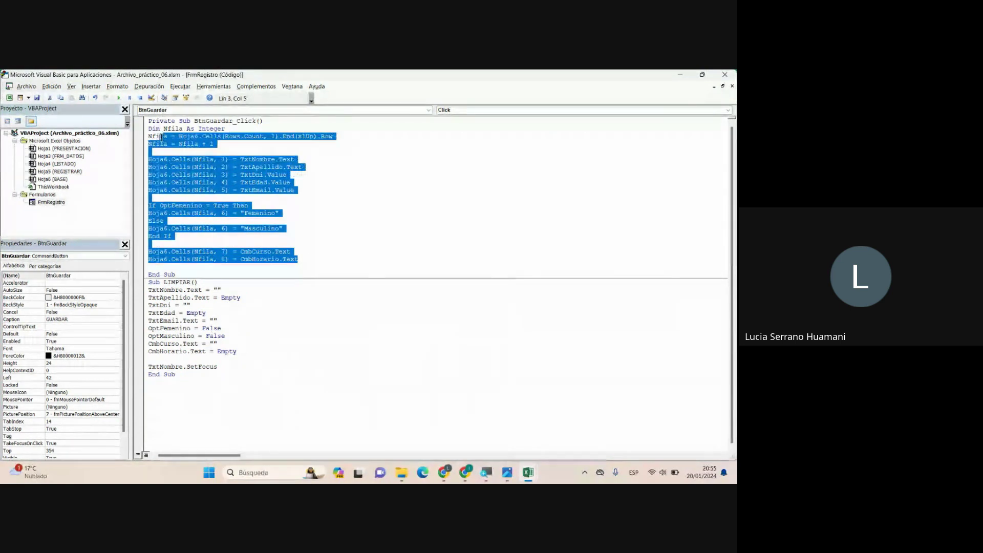
pyautogui.click(312, 217)
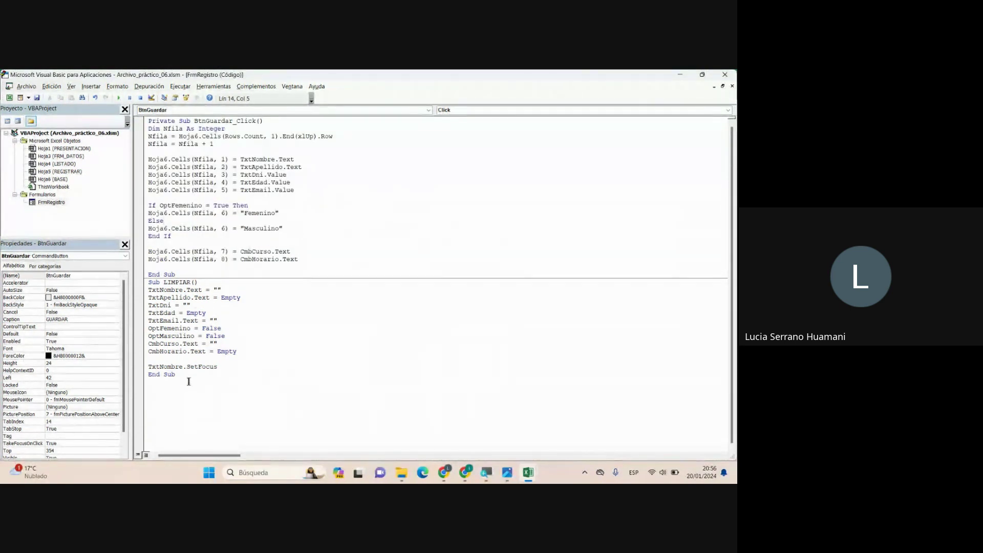
pyautogui.moveTo(185, 380); pyautogui.dragTo(146, 279)
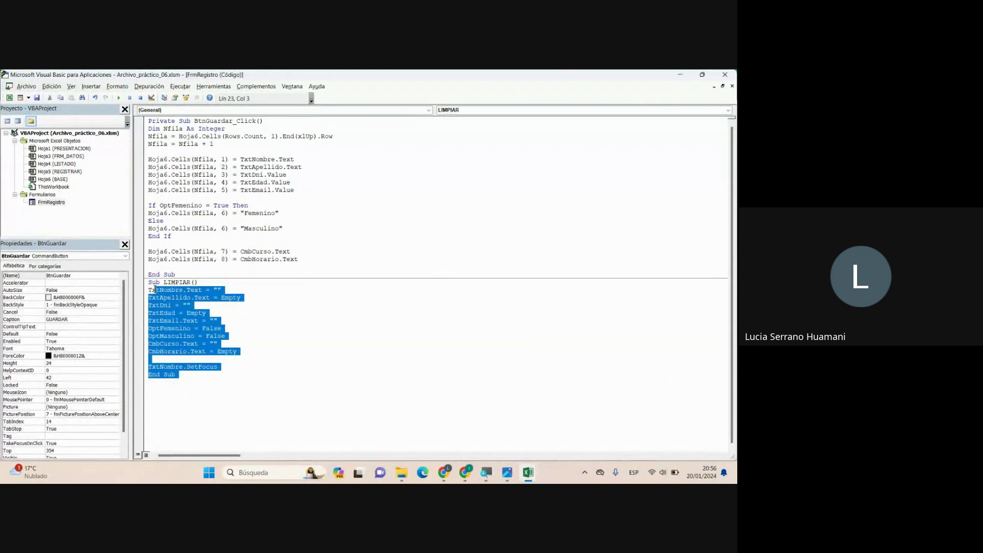
pyautogui.click(310, 252)
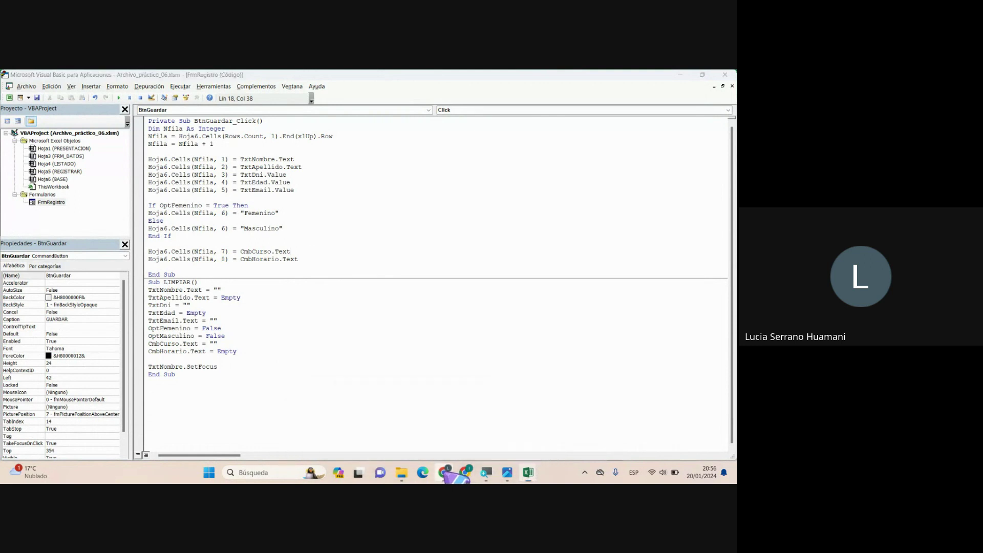
pyautogui.moveTo(444, 472)
pyautogui.click(399, 440)
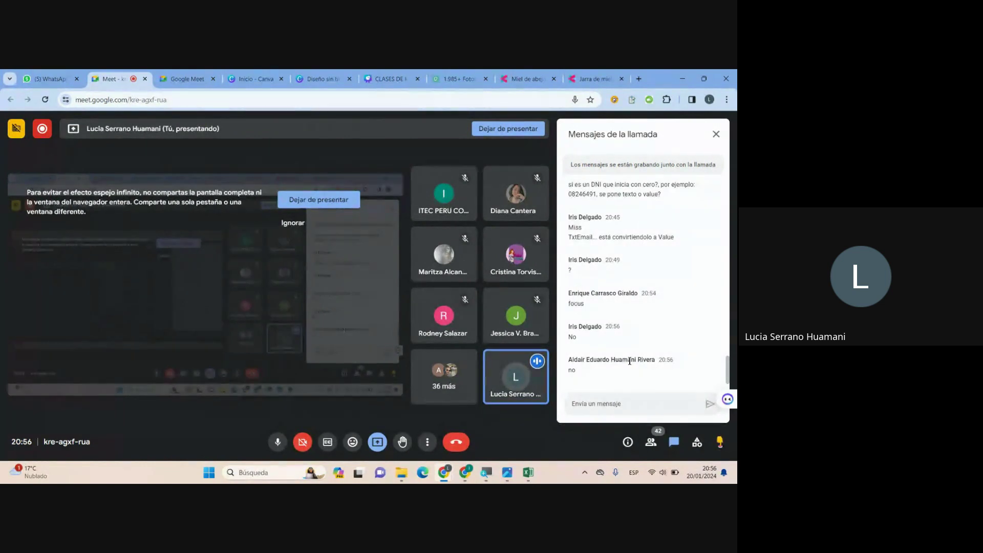
pyautogui.hotkey('alt', 'Tab')
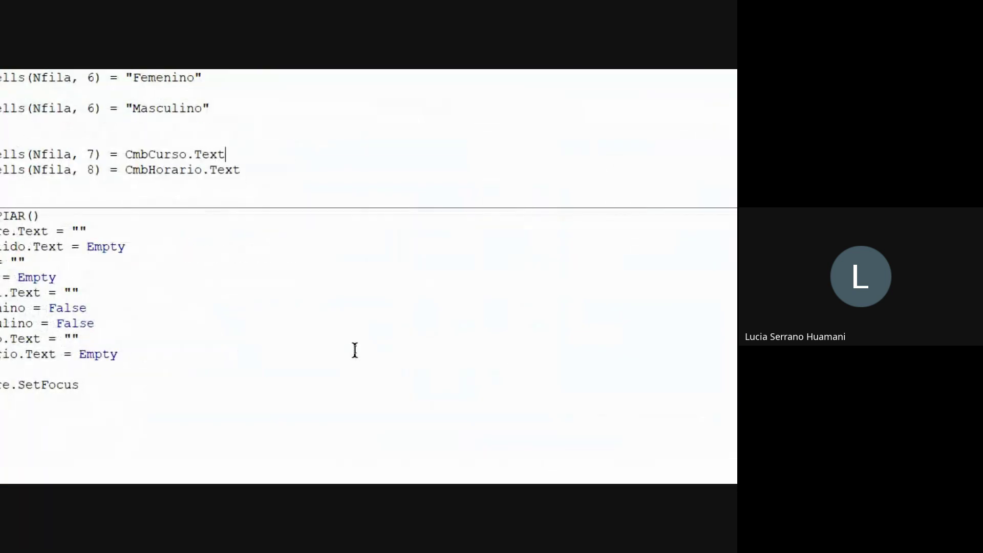
pyautogui.moveTo(251, 384)
pyautogui.mouseDown()
pyautogui.moveTo(104, 307)
pyautogui.moveTo(102, 217)
pyautogui.mouseUp()
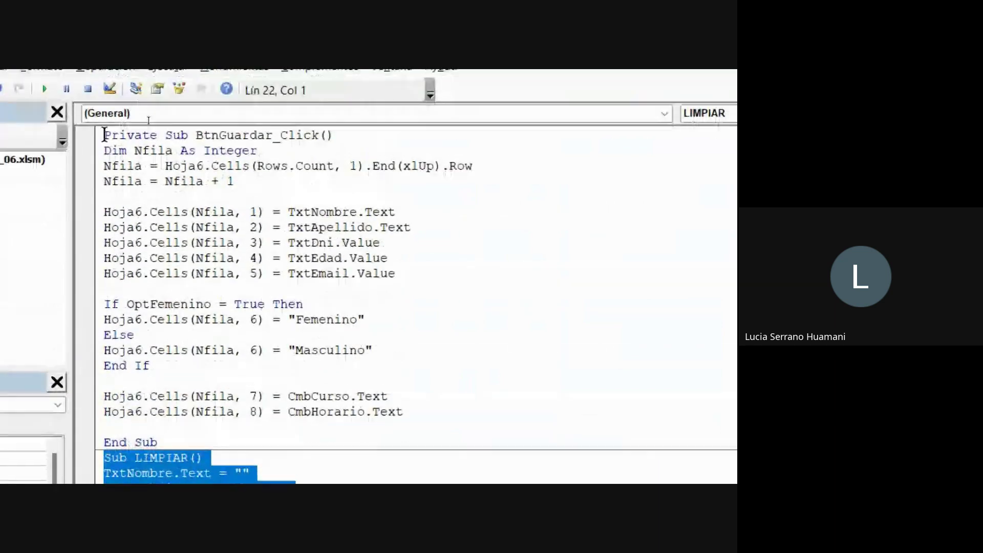
pyautogui.moveTo(104, 134); pyautogui.dragTo(329, 135)
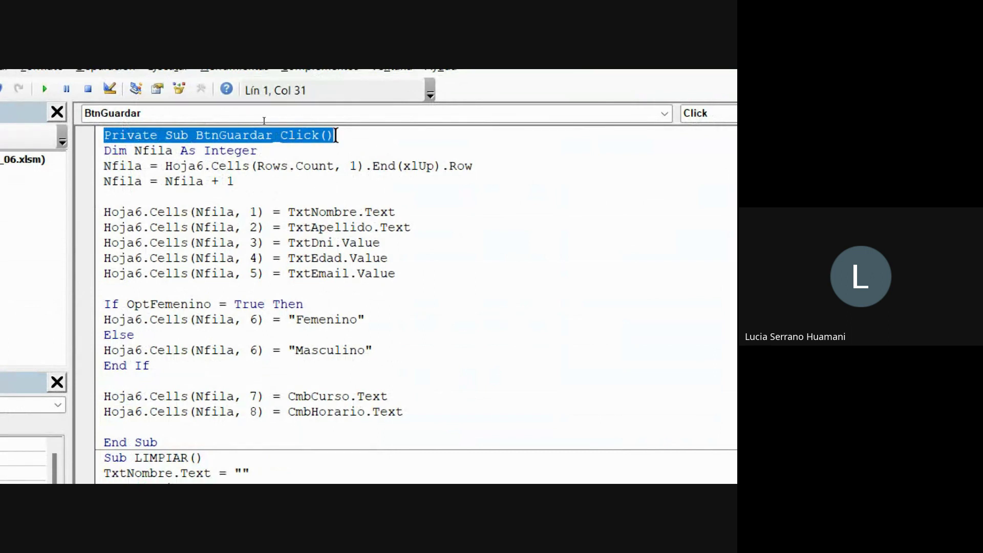
pyautogui.click(336, 135)
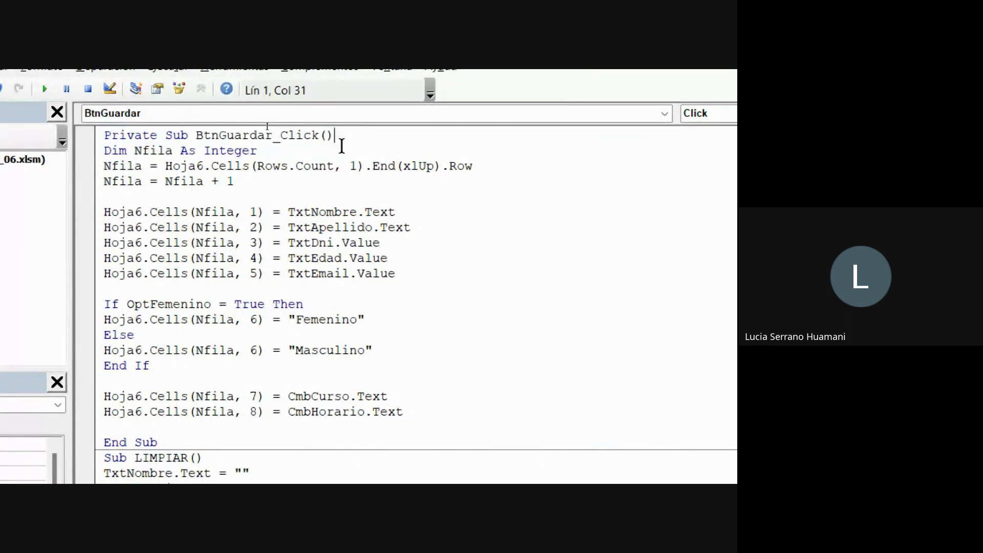
pyautogui.moveTo(430, 398)
pyautogui.mouseDown()
pyautogui.moveTo(395, 388)
pyautogui.moveTo(105, 138)
pyautogui.mouseUp()
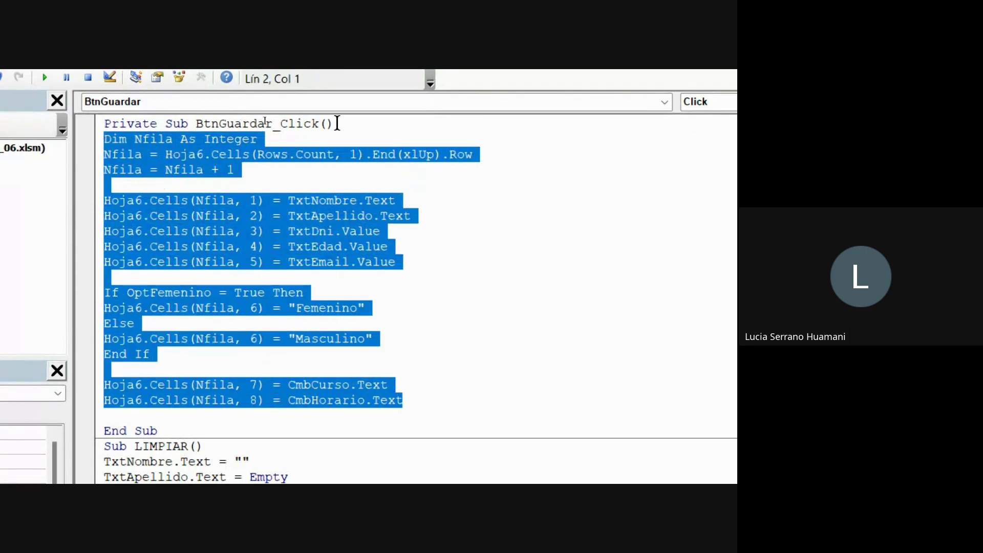
pyautogui.moveTo(333, 123); pyautogui.dragTo(199, 123)
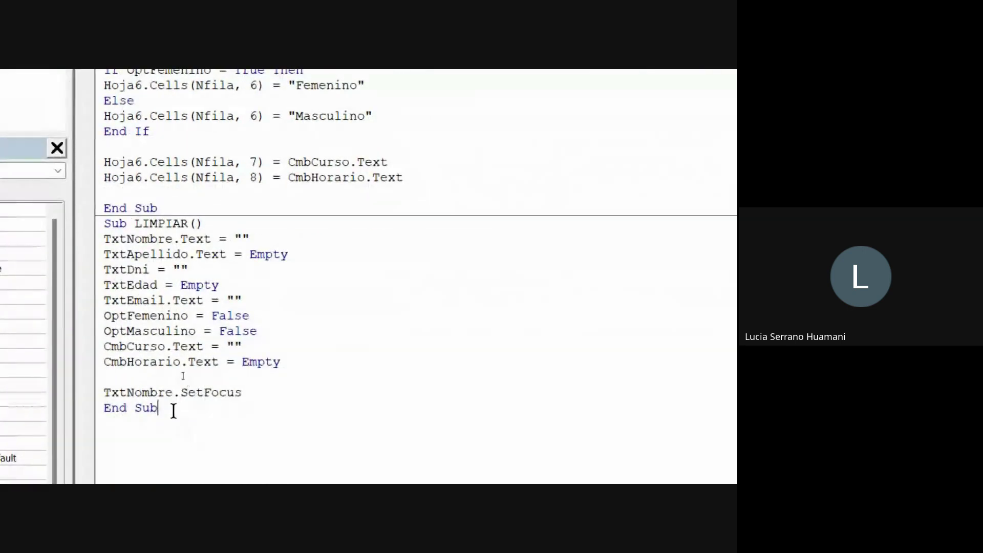
pyautogui.moveTo(171, 408); pyautogui.dragTo(103, 224)
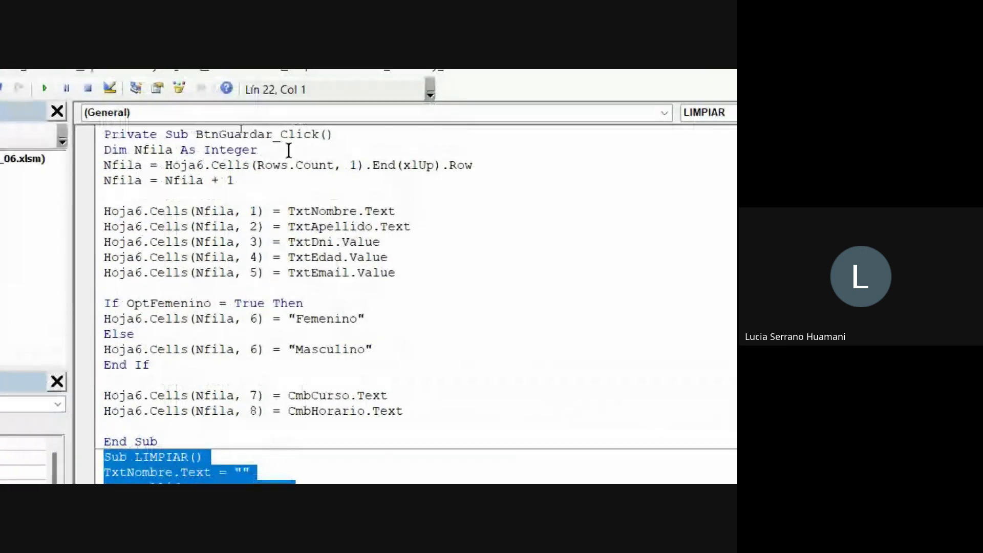
pyautogui.moveTo(341, 139); pyautogui.dragTo(279, 135)
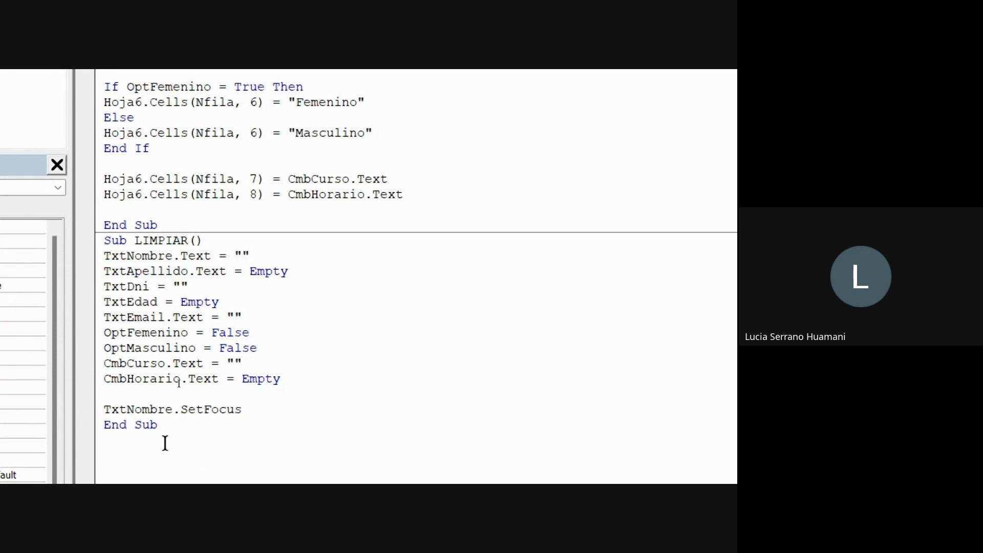
pyautogui.moveTo(164, 432); pyautogui.dragTo(104, 226)
pyautogui.click(144, 313)
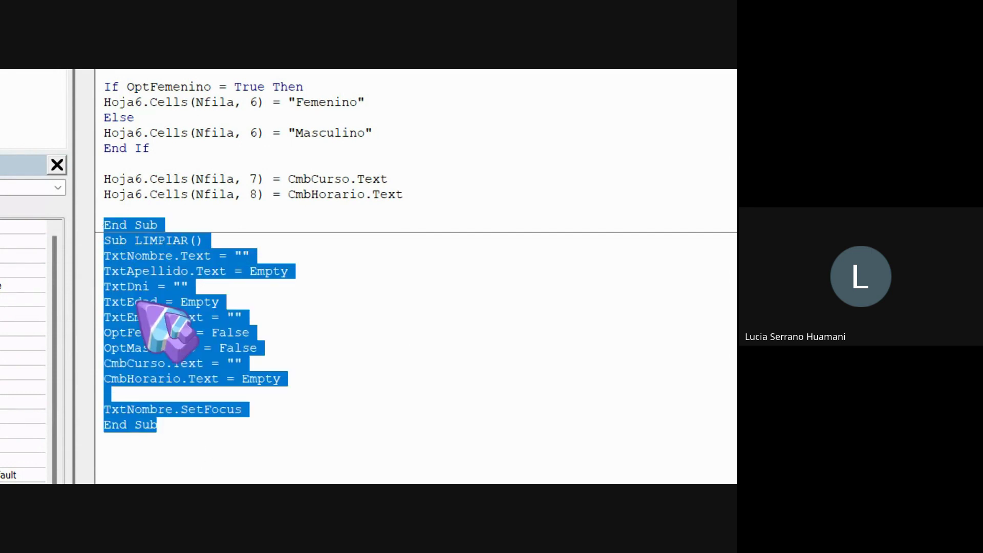
pyautogui.moveTo(181, 436); pyautogui.dragTo(104, 240)
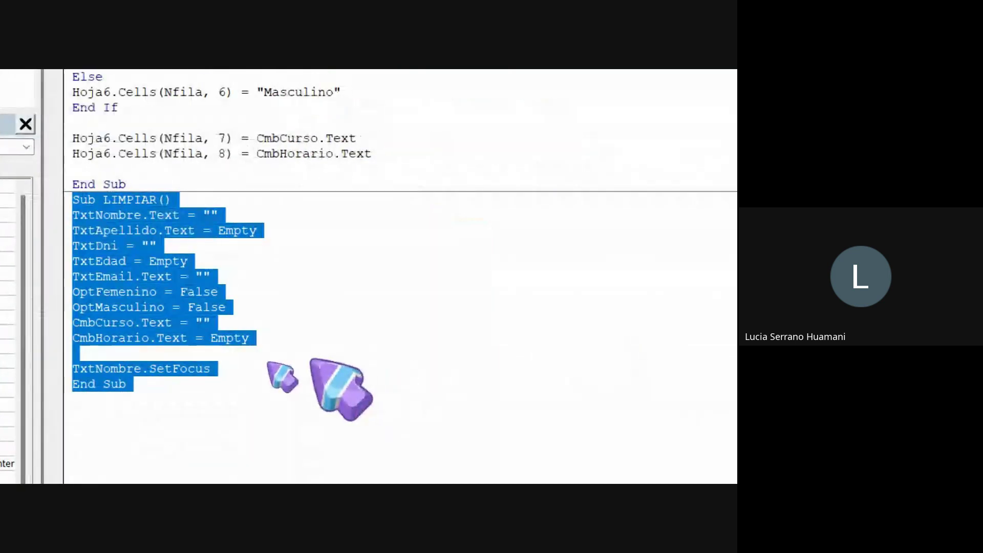
pyautogui.click(335, 306)
pyautogui.moveTo(277, 377); pyautogui.dragTo(207, 169)
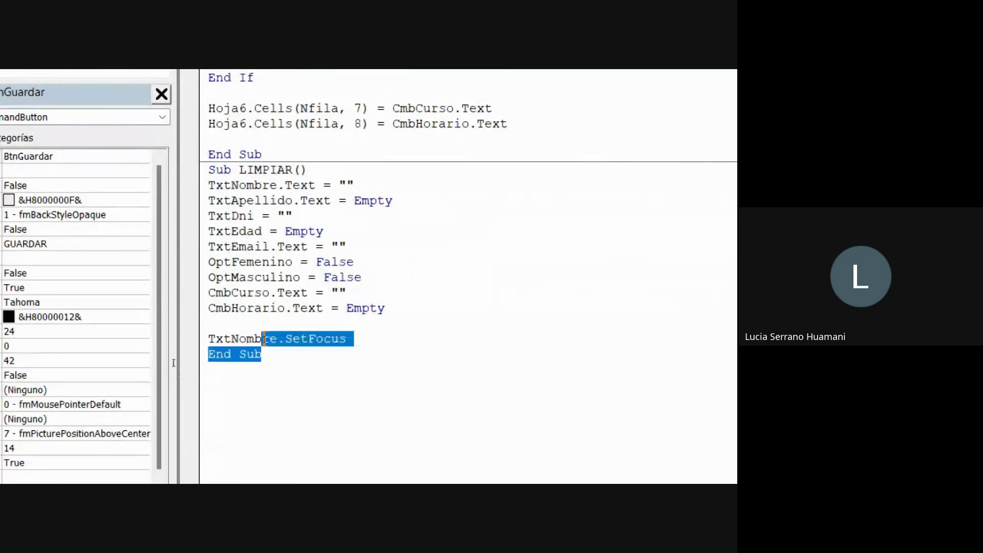
pyautogui.click(304, 365)
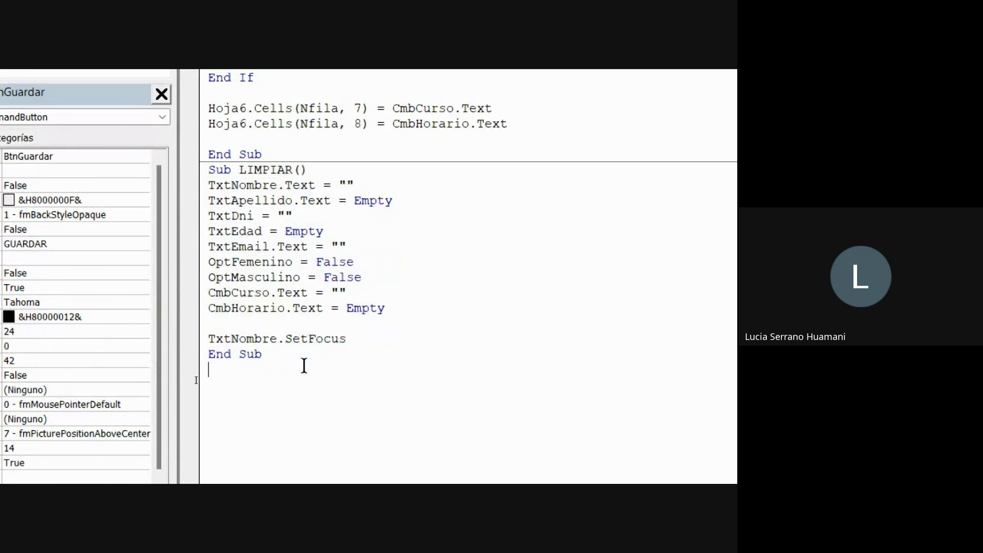
pyautogui.moveTo(194, 380); pyautogui.dragTo(205, 169)
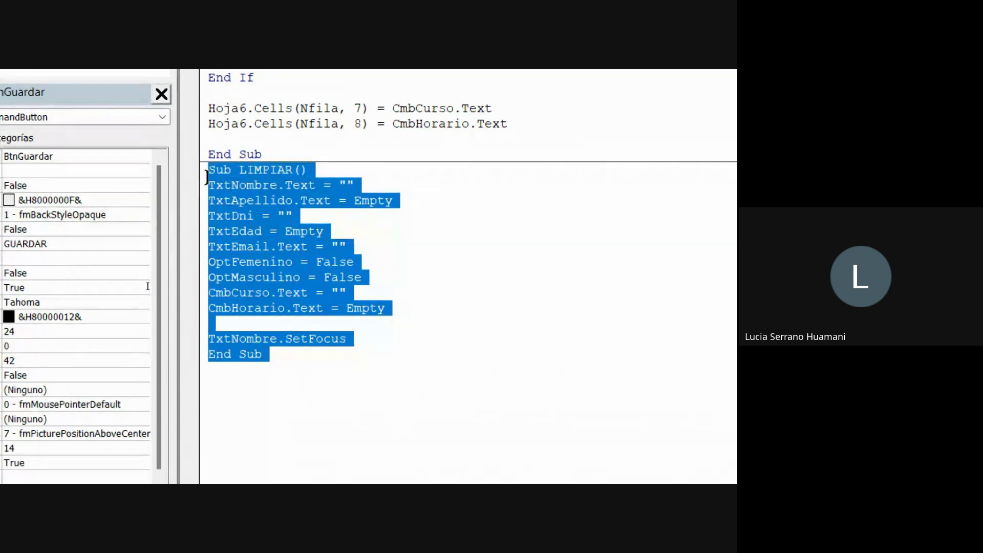
pyautogui.click(546, 176)
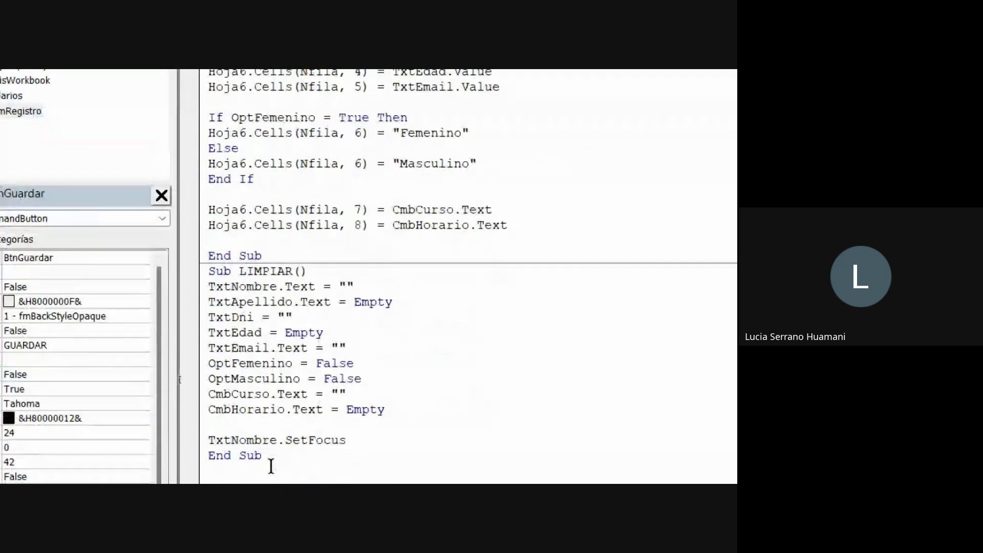
pyautogui.moveTo(288, 463); pyautogui.dragTo(209, 270)
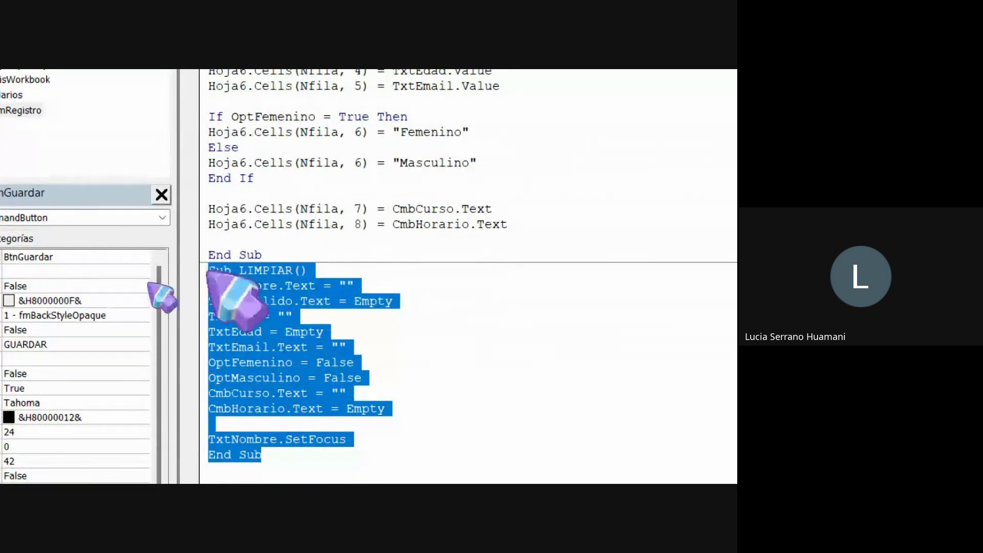
pyautogui.click(421, 366)
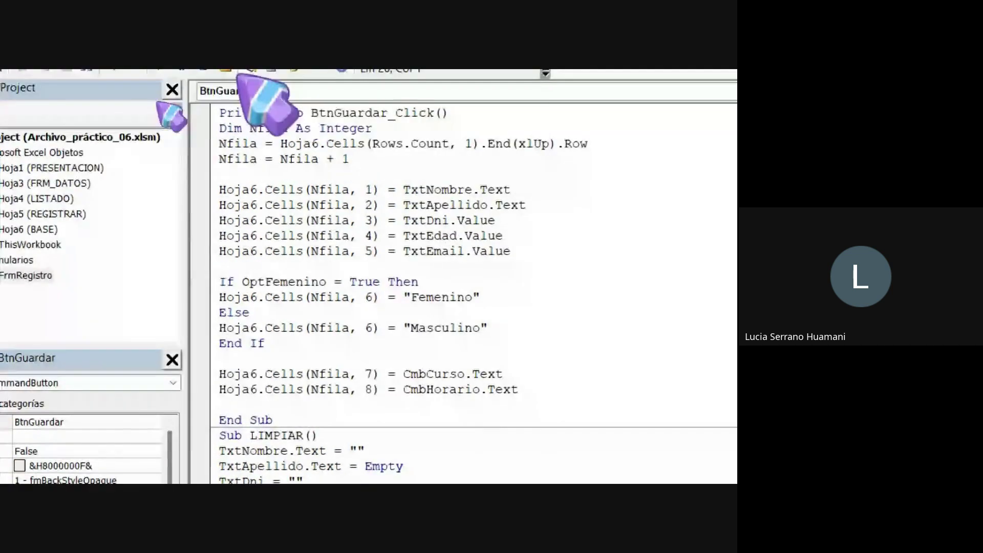
# - Add a Call LIMPIAR line before End Sub in BtnGuardar_Click and review the clearing code
pyautogui.press('Up')
pyautogui.press('Up')
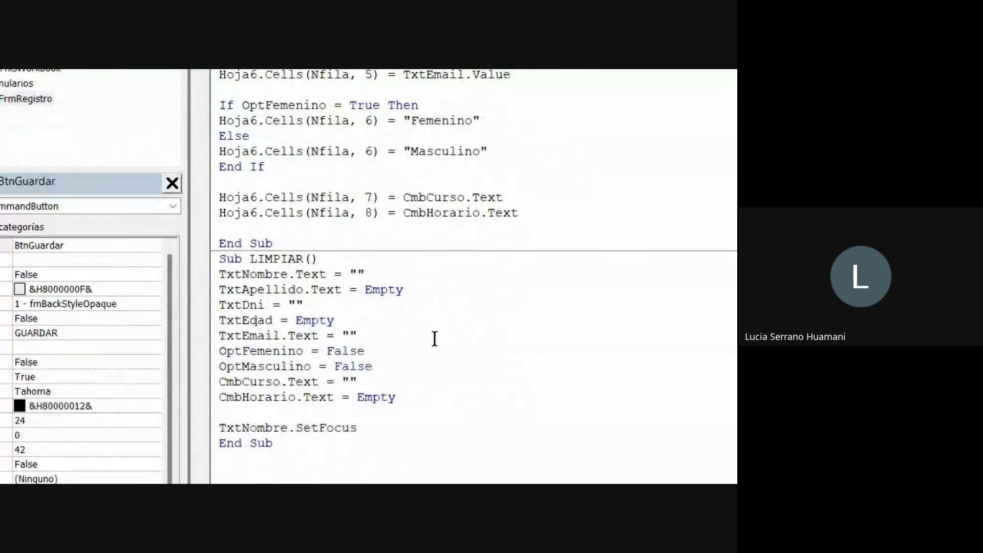
pyautogui.write('CALL LIMPI')
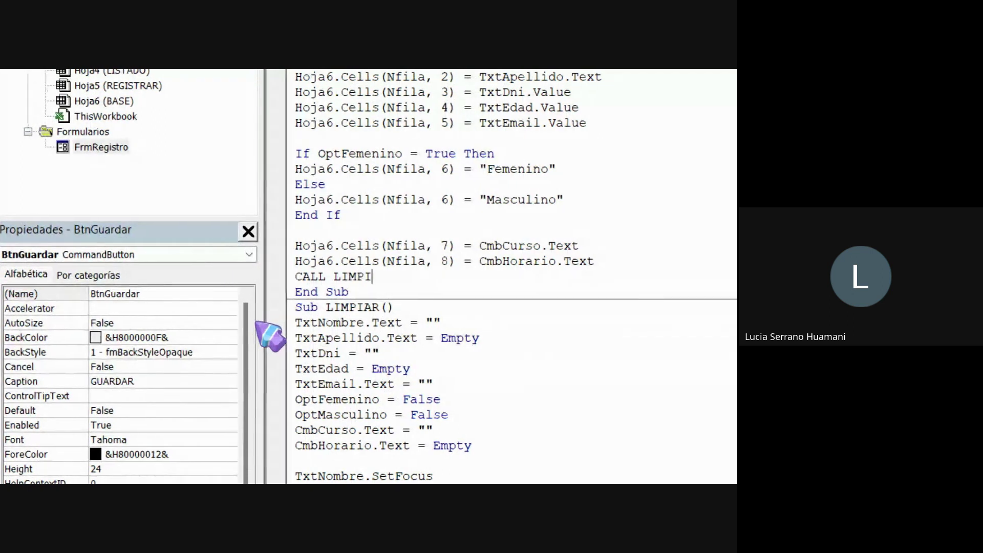
pyautogui.write('AR')
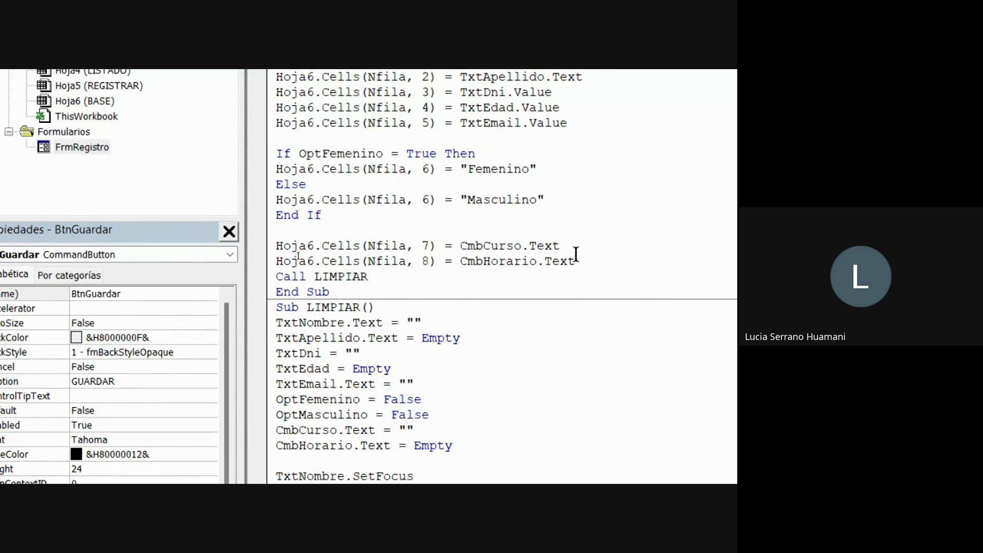
pyautogui.press('Return')
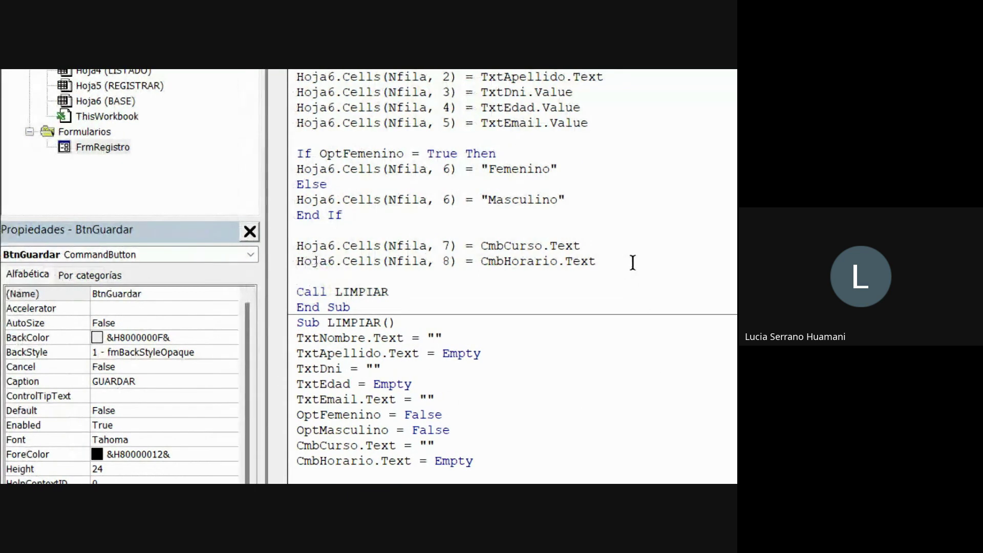
pyautogui.moveTo(633, 261)
pyautogui.mouseDown()
pyautogui.moveTo(483, 265)
pyautogui.moveTo(307, 246)
pyautogui.mouseUp()
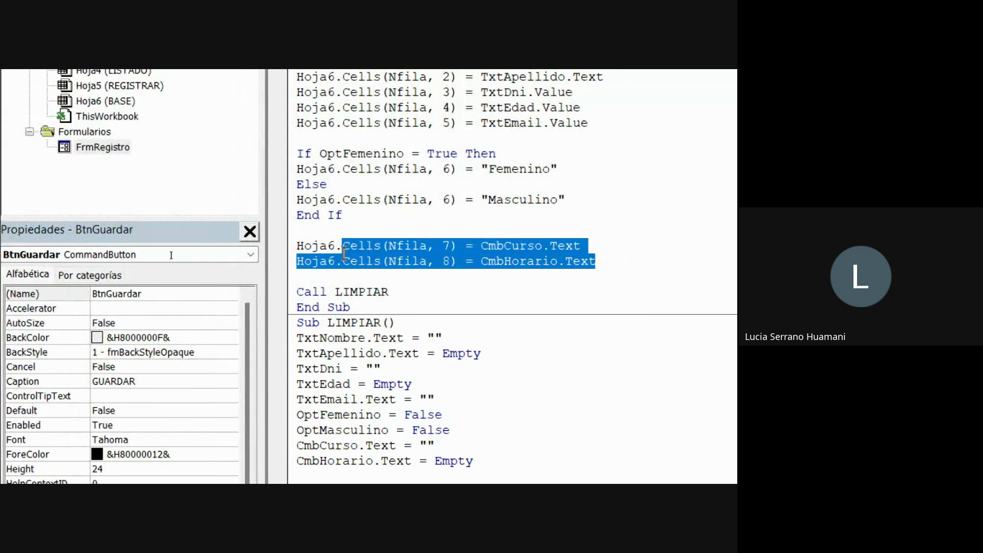
pyautogui.click(429, 293)
pyautogui.moveTo(405, 300); pyautogui.dragTo(305, 291)
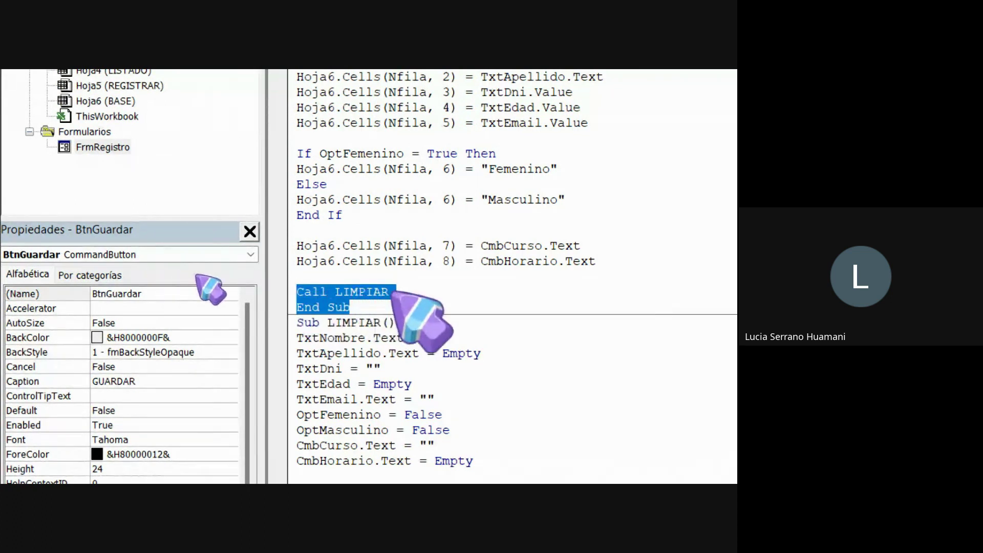
pyautogui.click(427, 293)
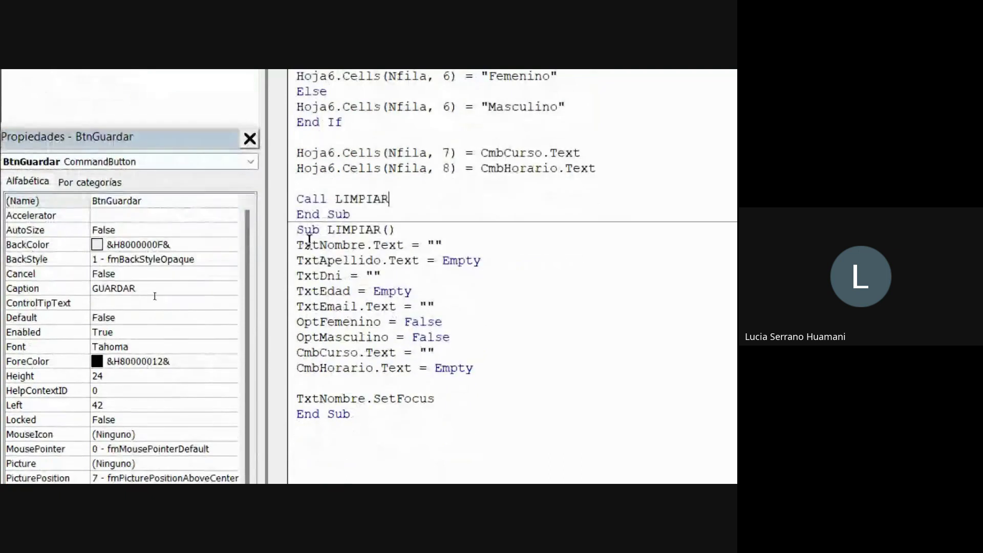
pyautogui.moveTo(301, 242); pyautogui.dragTo(490, 380)
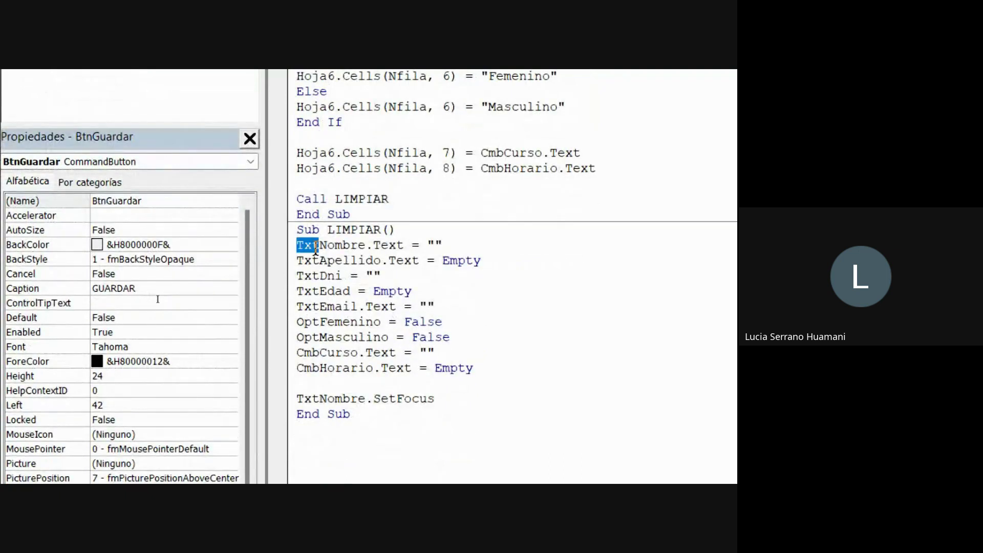
pyautogui.click(491, 378)
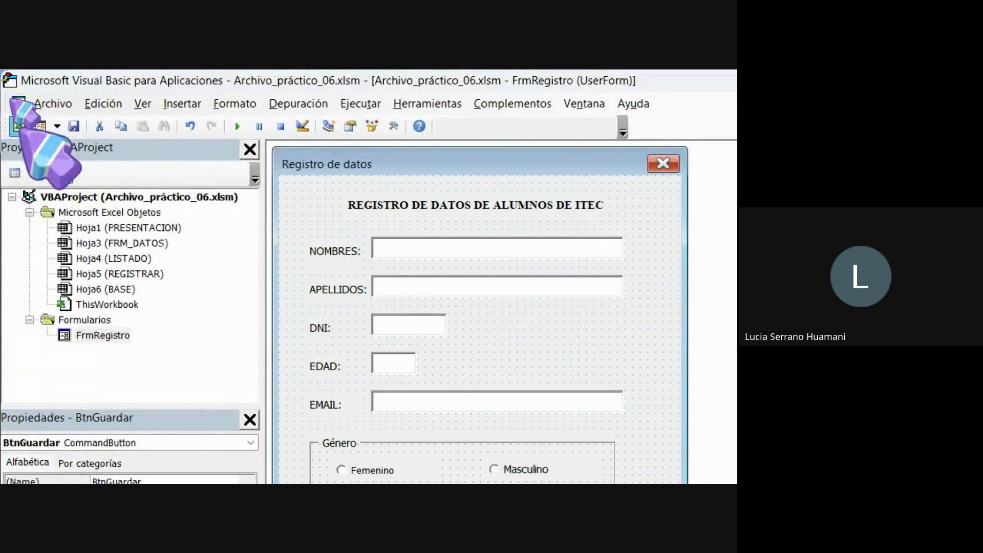
# - Return to the FrmRegistro design and open the GUARDAR button's Click code
pyautogui.click(18, 126)
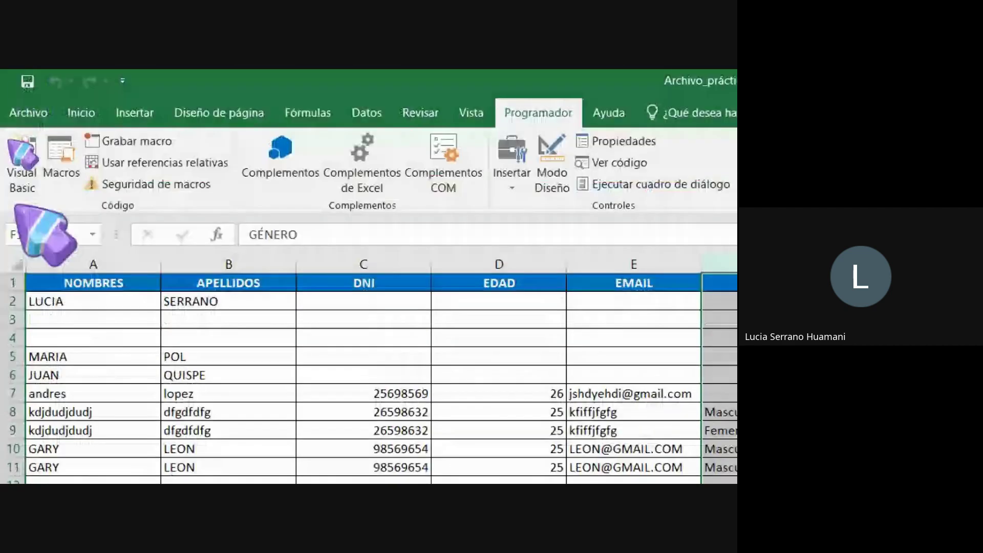
pyautogui.click(23, 175)
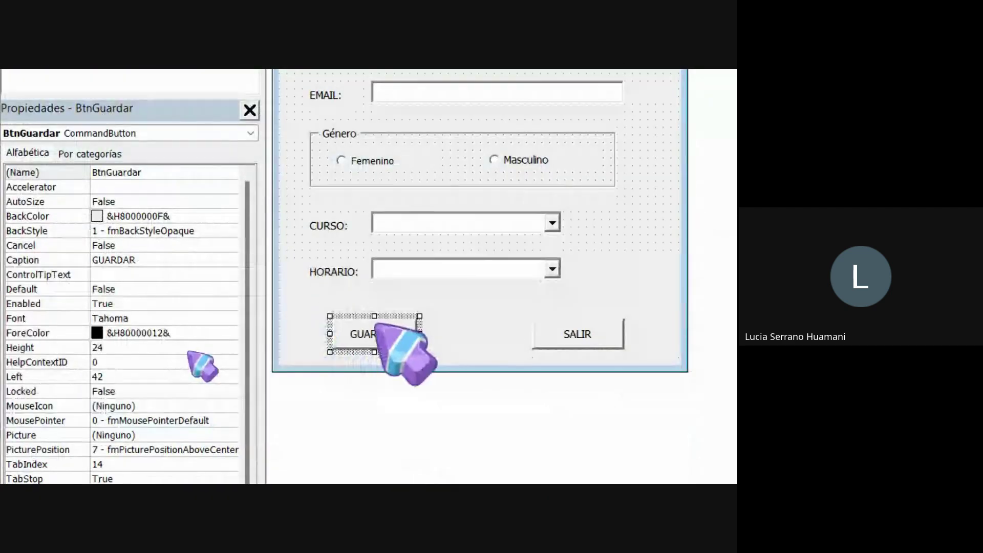
pyautogui.doubleClick(381, 332)
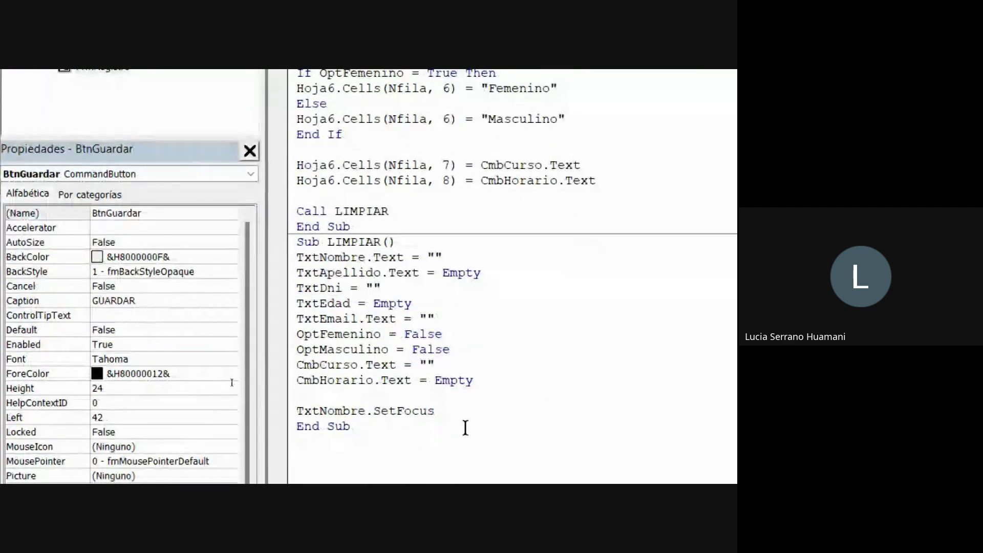
# - Highlight the LIMPIAR sub and the start of BtnGuardar_Click to point them out
pyautogui.moveTo(463, 428); pyautogui.dragTo(302, 242)
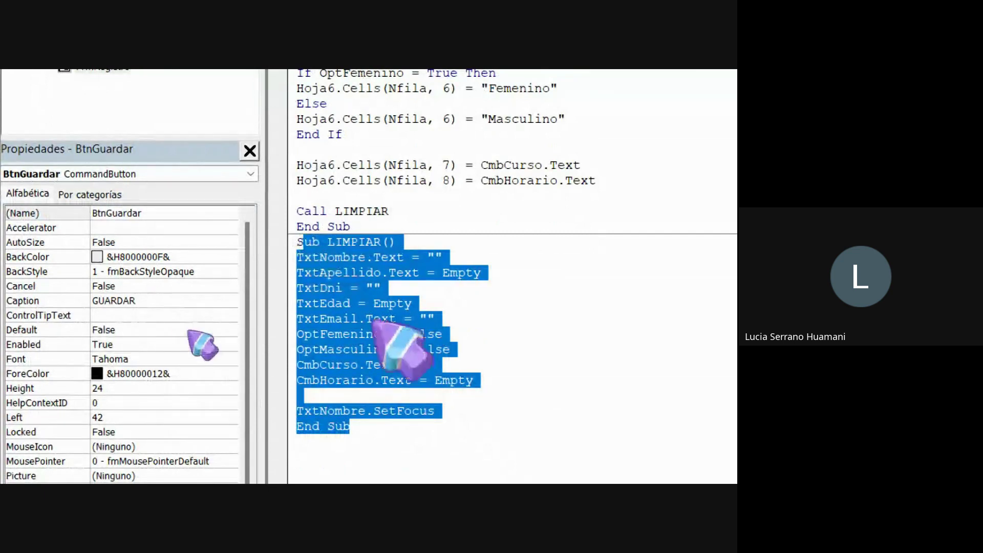
pyautogui.click(463, 291)
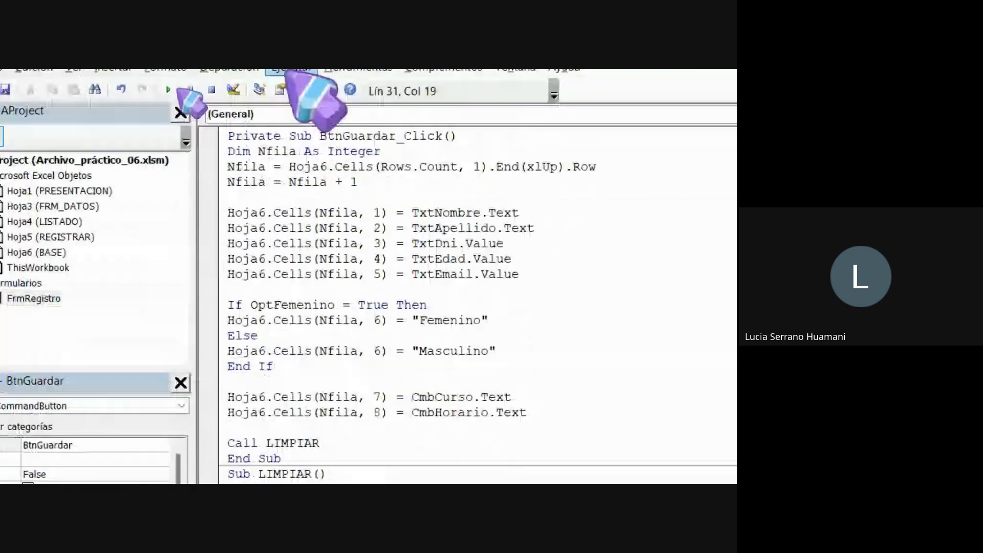
pyautogui.moveTo(228, 139); pyautogui.dragTo(273, 156)
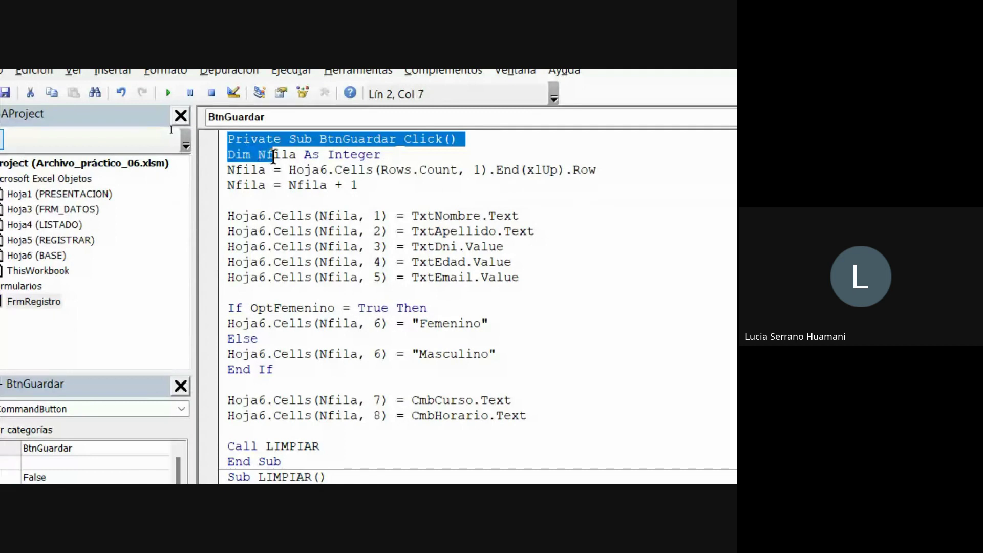
pyautogui.click(461, 446)
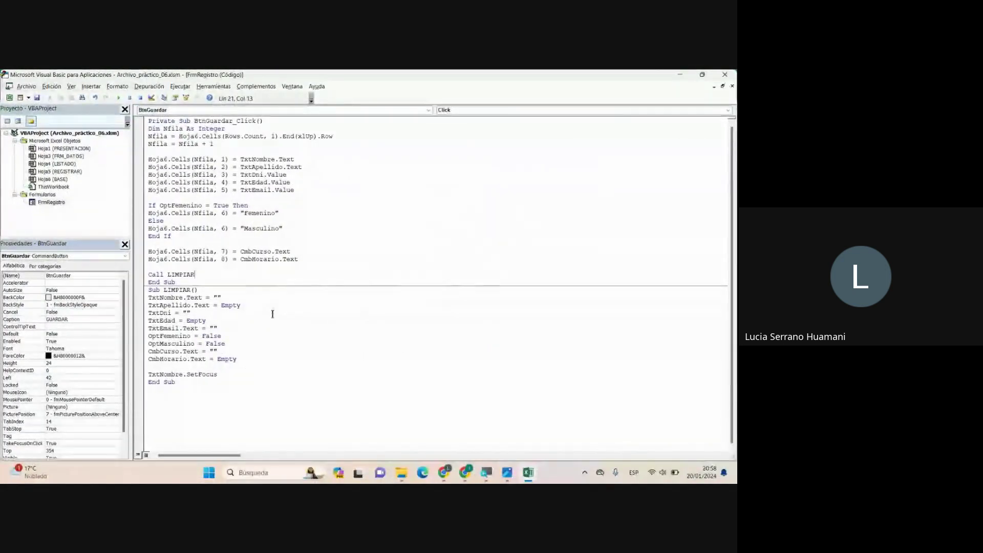
# - Run the form and enter APELLIDOS 'SDFSDFSDF', DNI 59, EDAD 25 and EMAIL 'L'
pyautogui.click(120, 97)
pyautogui.write('JSHFSDHJS')
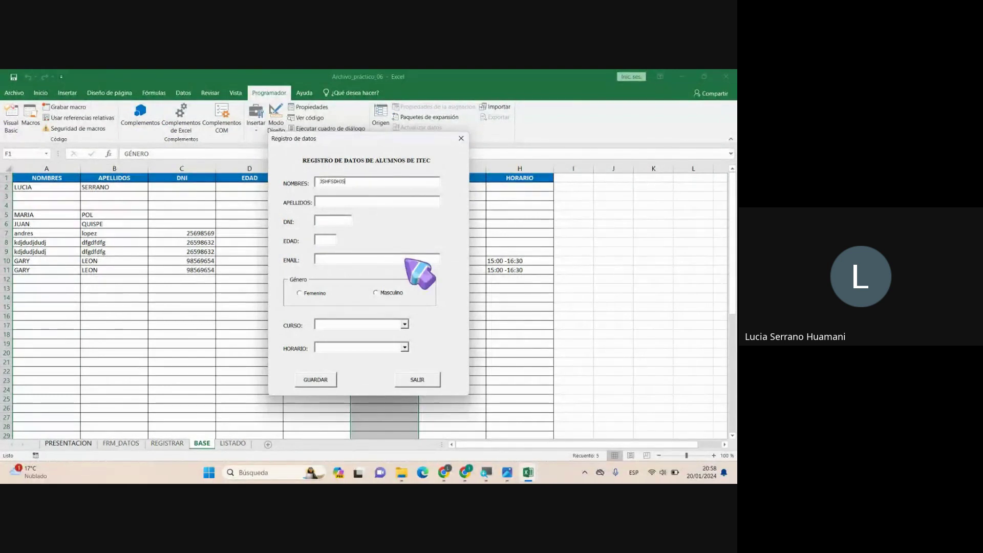
pyautogui.click(326, 202)
pyautogui.write('SDFSDFSDF')
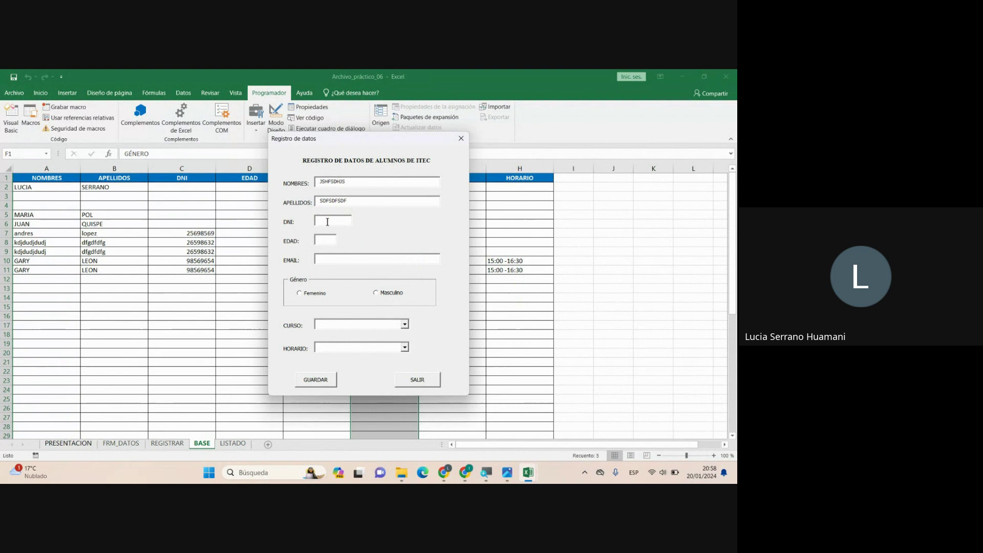
pyautogui.click(328, 222)
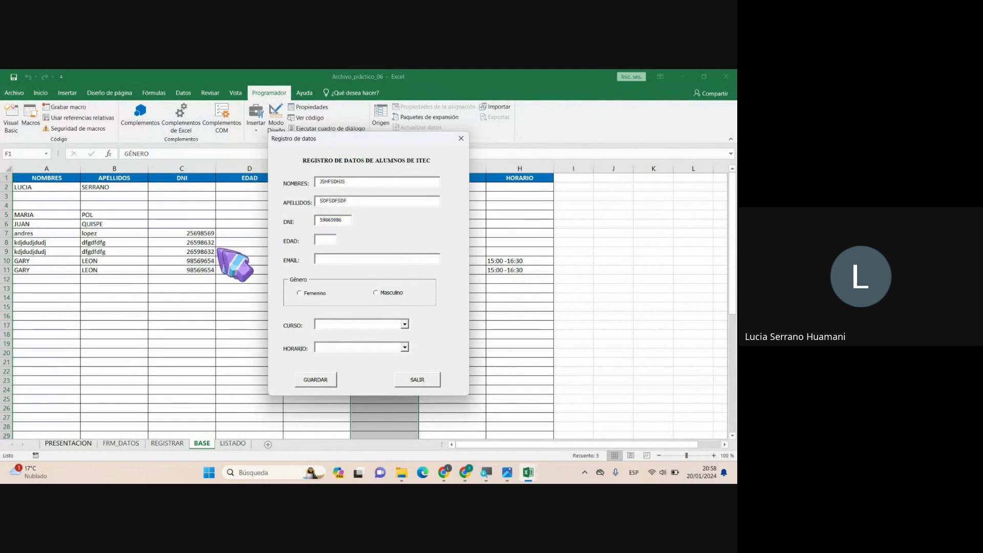
pyautogui.click(323, 242)
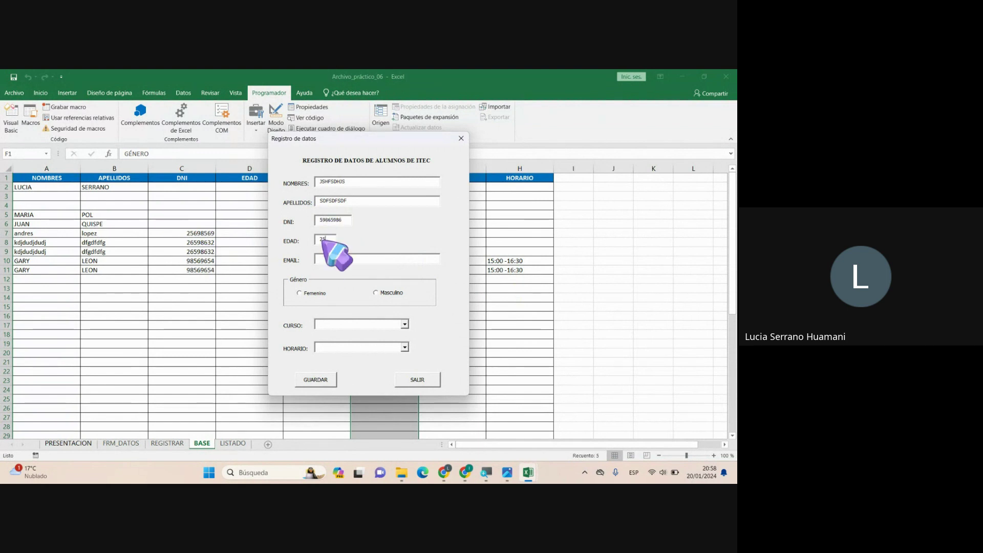
pyautogui.write('25')
pyautogui.click(336, 259)
pyautogui.write('LSKSKJDHHD')
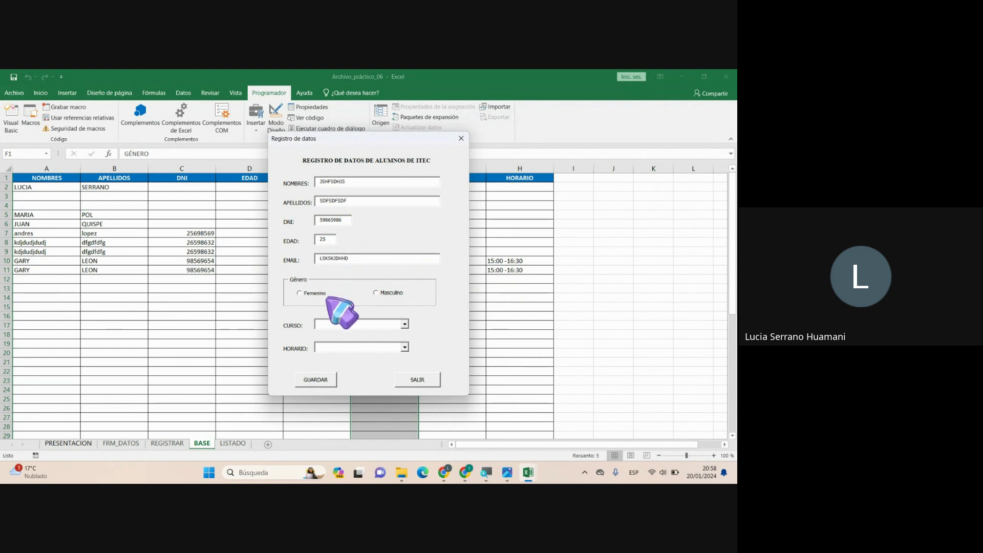
# - Choose Femenino, Microsoft Excel Básico at 11:30 - 13:00, save the record, then close the form
pyautogui.click(315, 293)
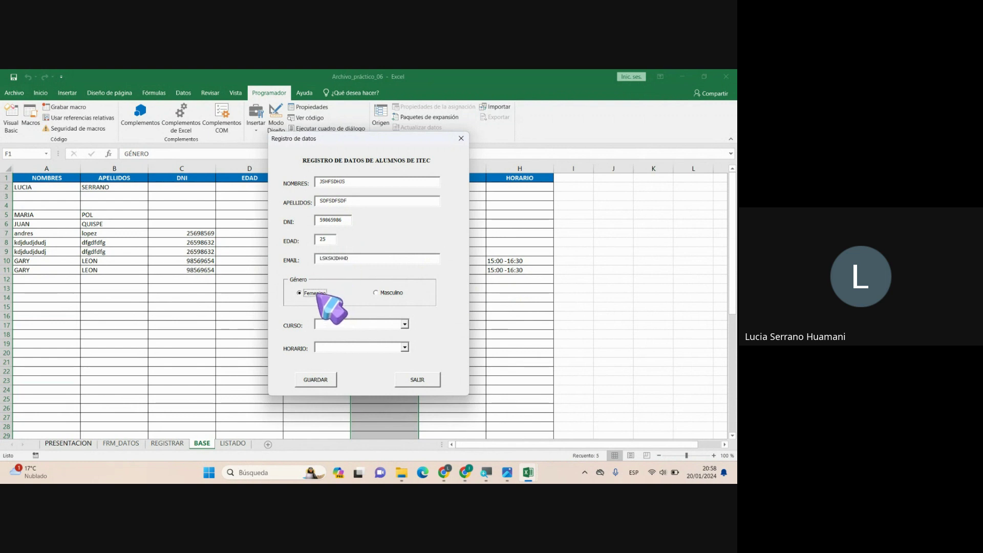
pyautogui.click(372, 324)
pyautogui.click(405, 324)
pyautogui.click(382, 334)
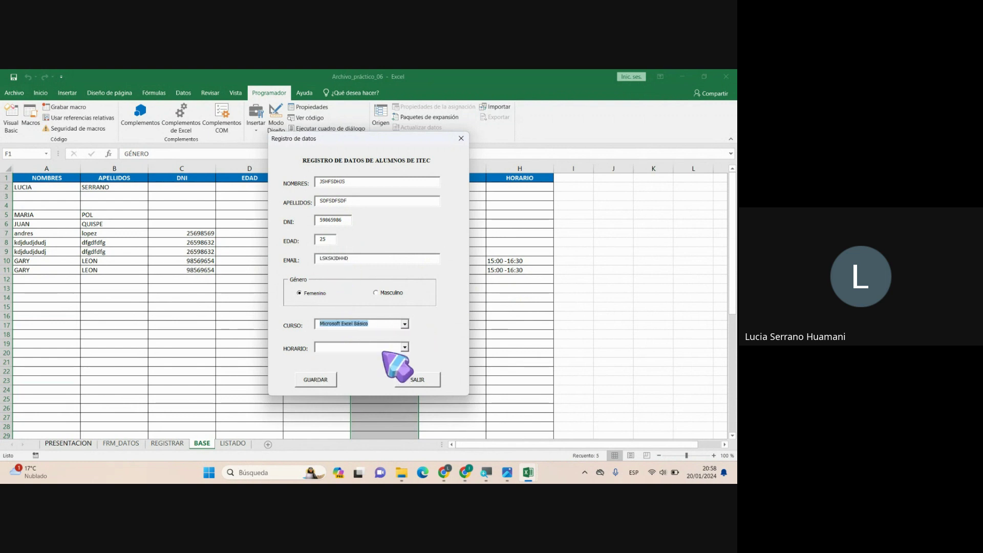
pyautogui.click(404, 347)
pyautogui.click(354, 369)
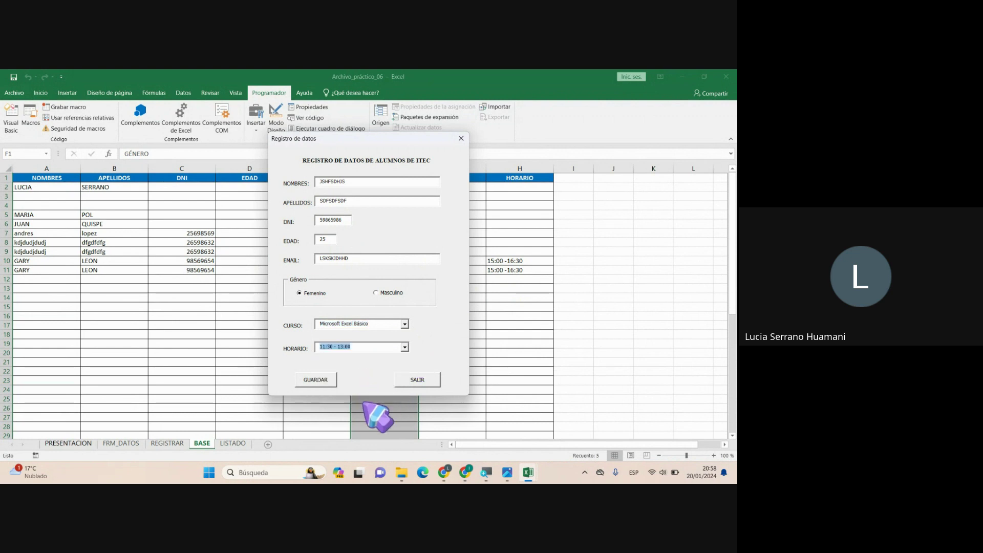
pyautogui.click(322, 379)
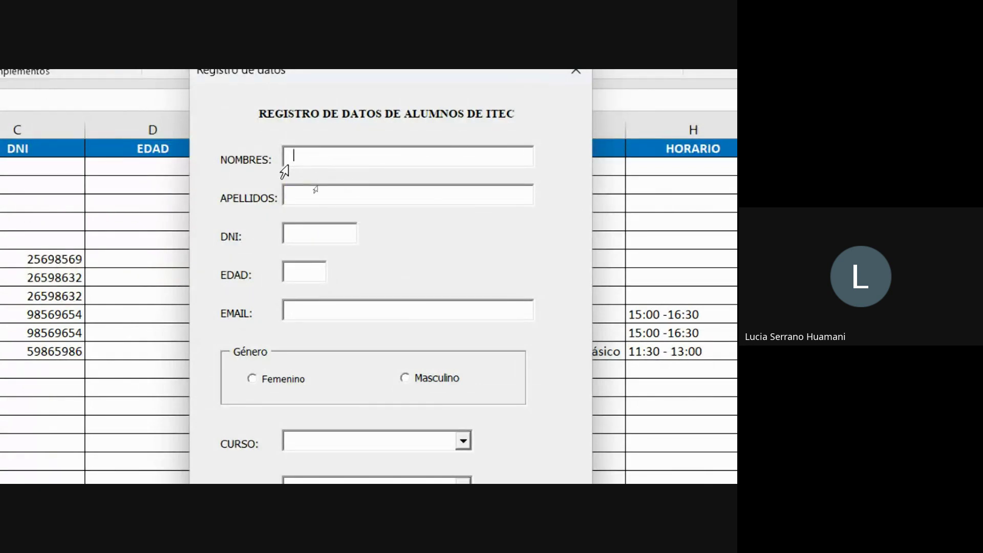
pyautogui.write('JDH')
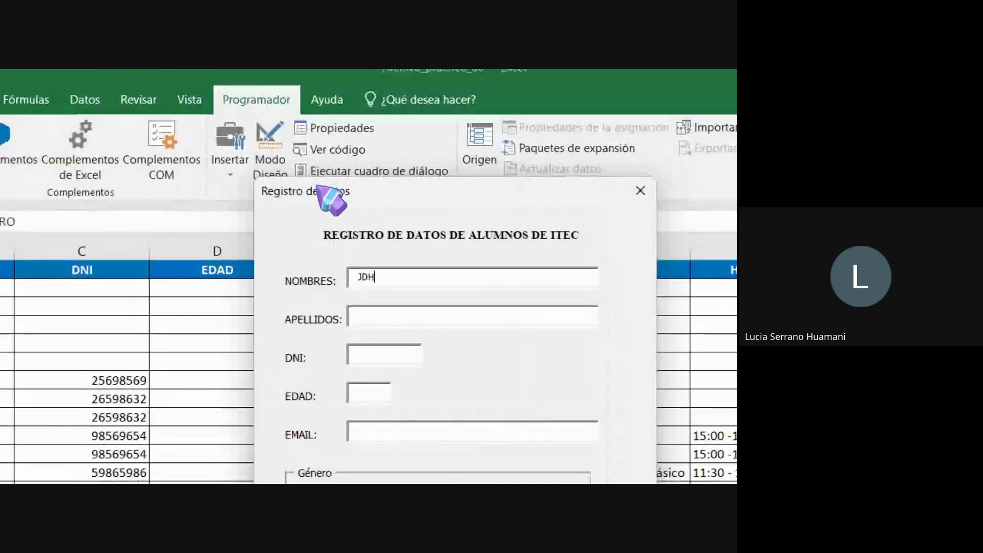
pyautogui.write('DHDHDHD')
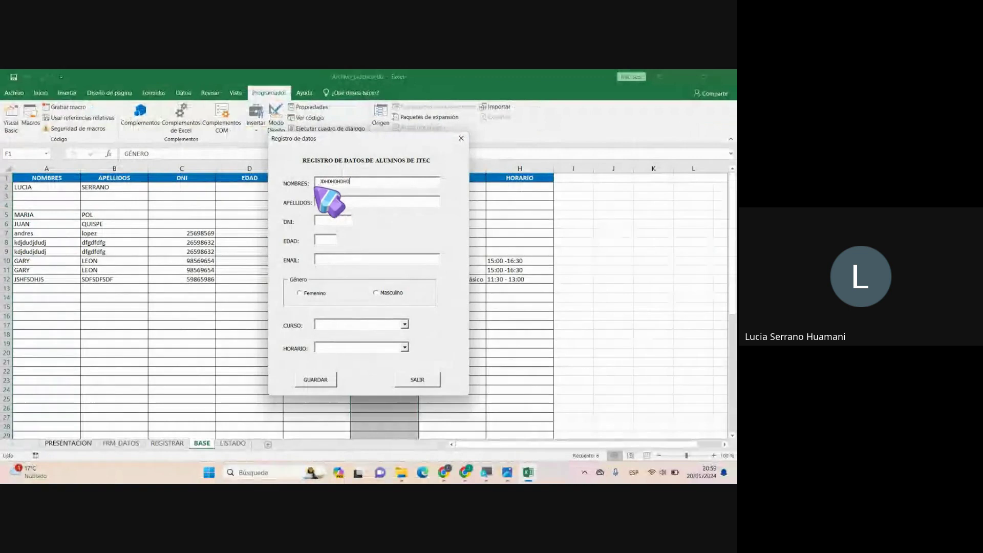
pyautogui.click(461, 138)
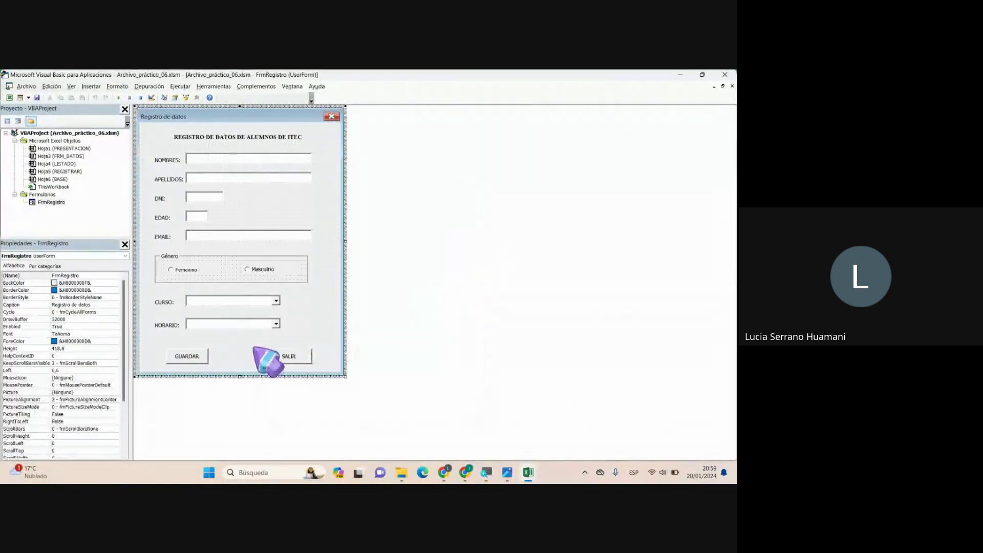
# - Open the GUARDAR button's Click code, then bring the Google Meet call forward
pyautogui.doubleClick(202, 357)
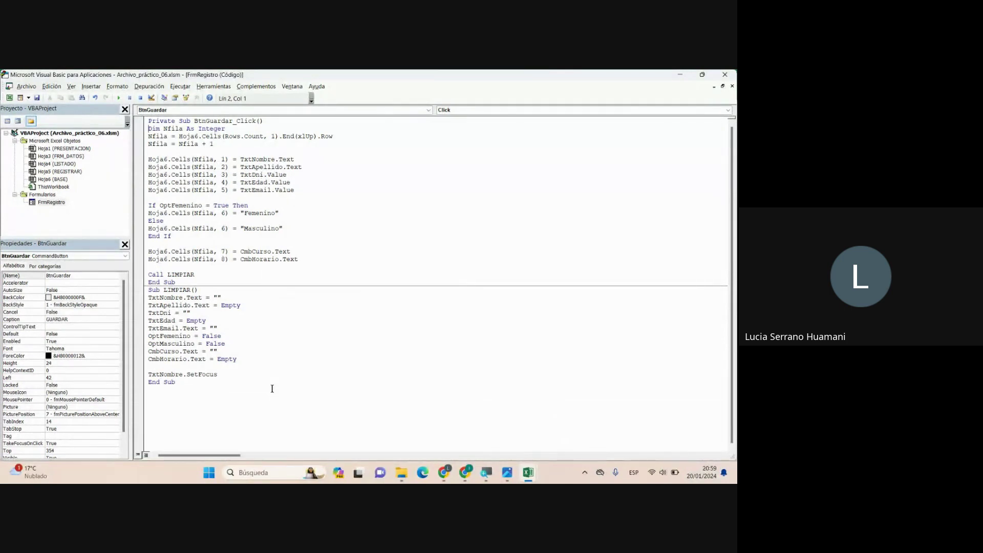
pyautogui.click(401, 438)
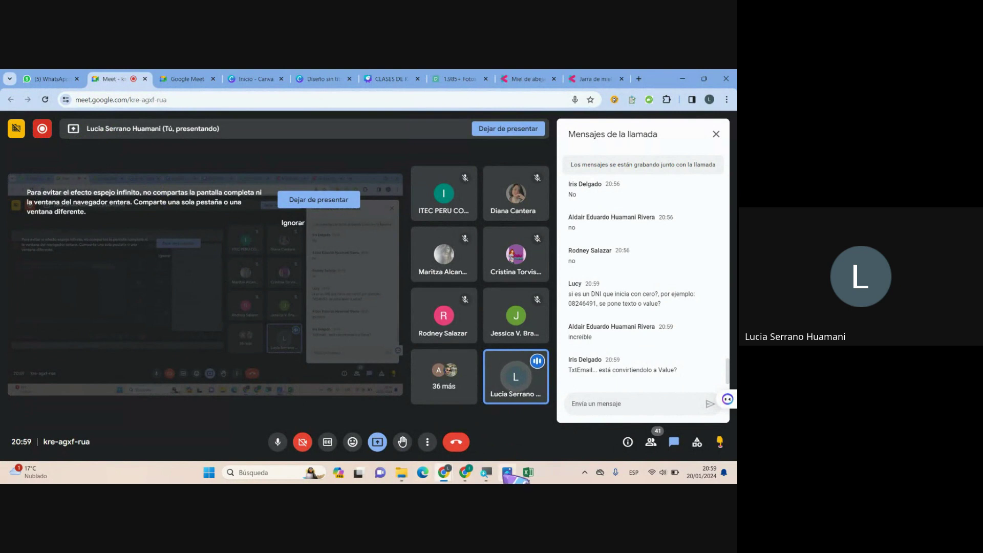
# - Switch from Google Meet back to the VBA editor window showing BtnGuardar_Click
pyautogui.click(526, 471)
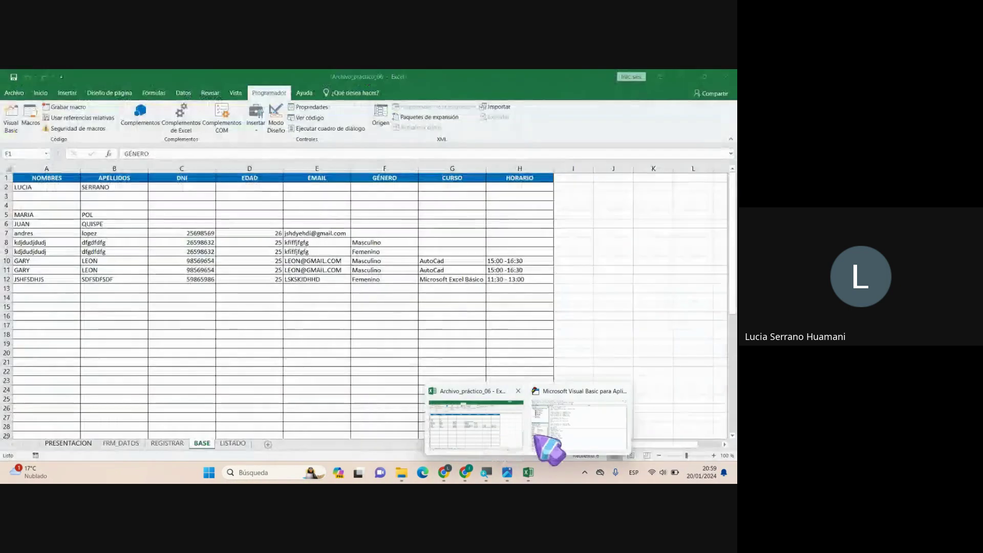
pyautogui.moveTo(527, 472)
pyautogui.click(573, 415)
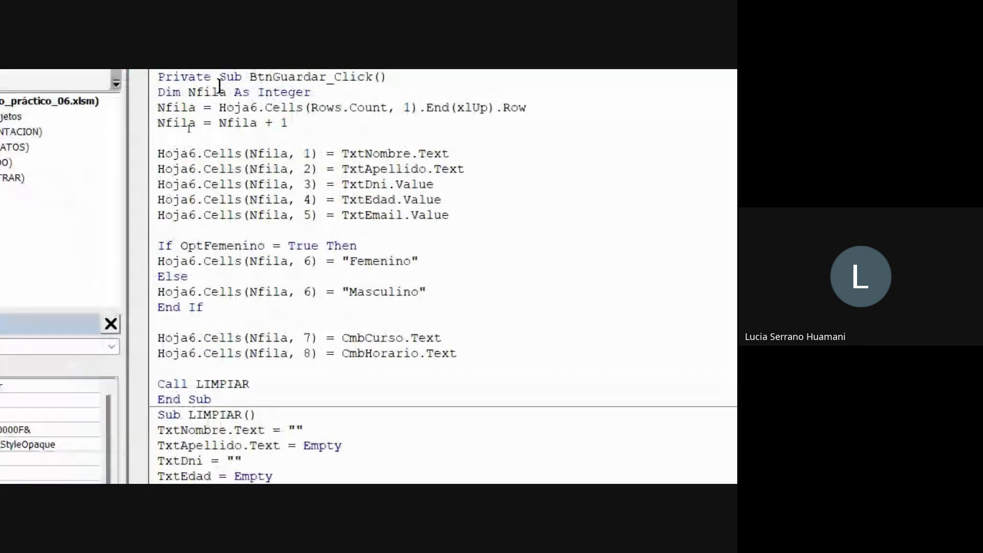
# - Replace Value with Text on the TxtEmail line, then glance at Meet and return
pyautogui.press('BackSpace')
pyautogui.press('BackSpace')
pyautogui.press('BackSpace')
pyautogui.press('BackSpace')
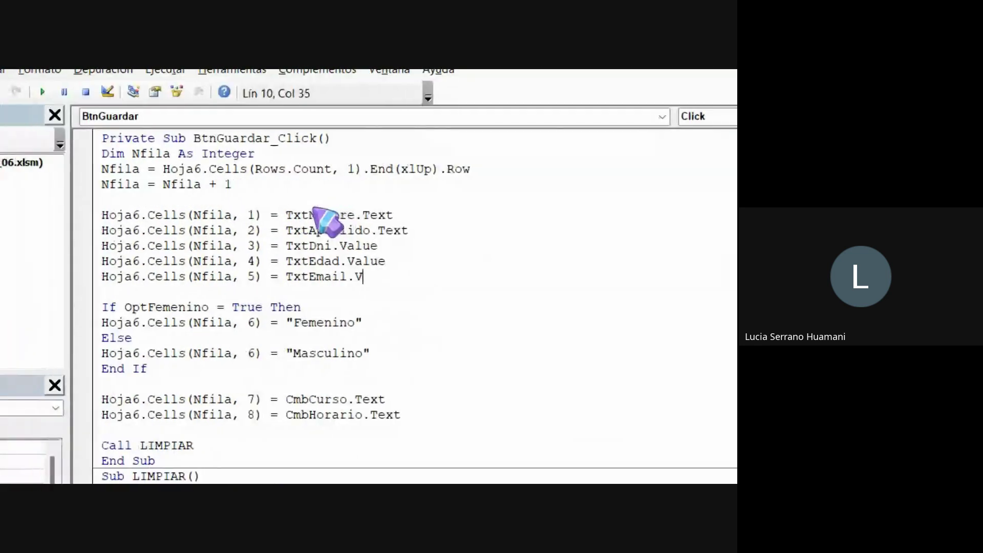
pyautogui.press('BackSpace')
pyautogui.write('TE')
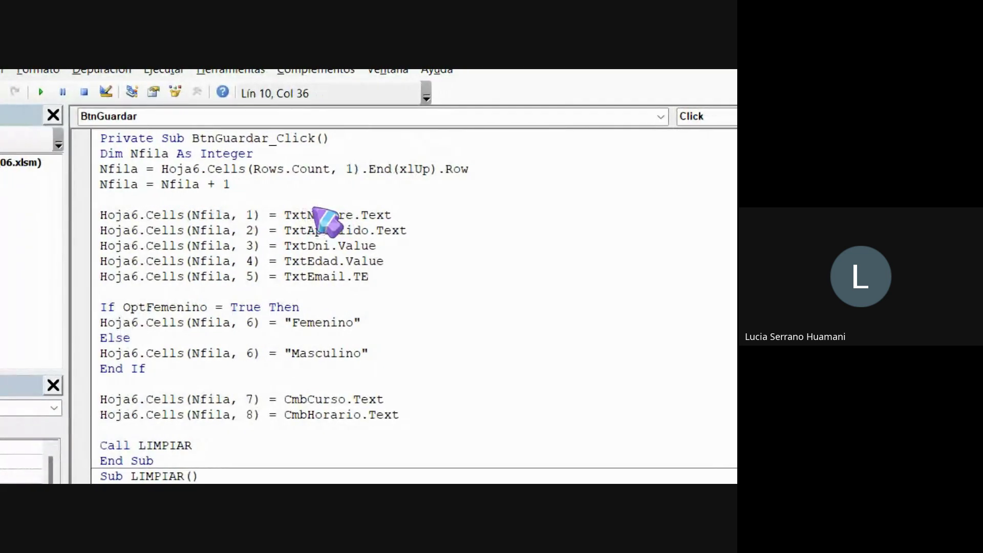
pyautogui.write('XT')
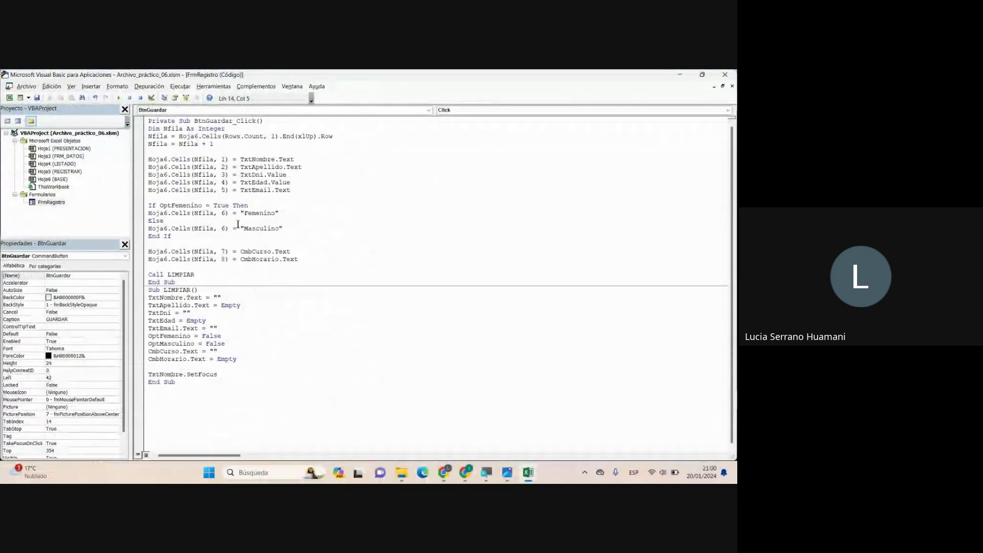
pyautogui.hotkey('alt', 'Tab')
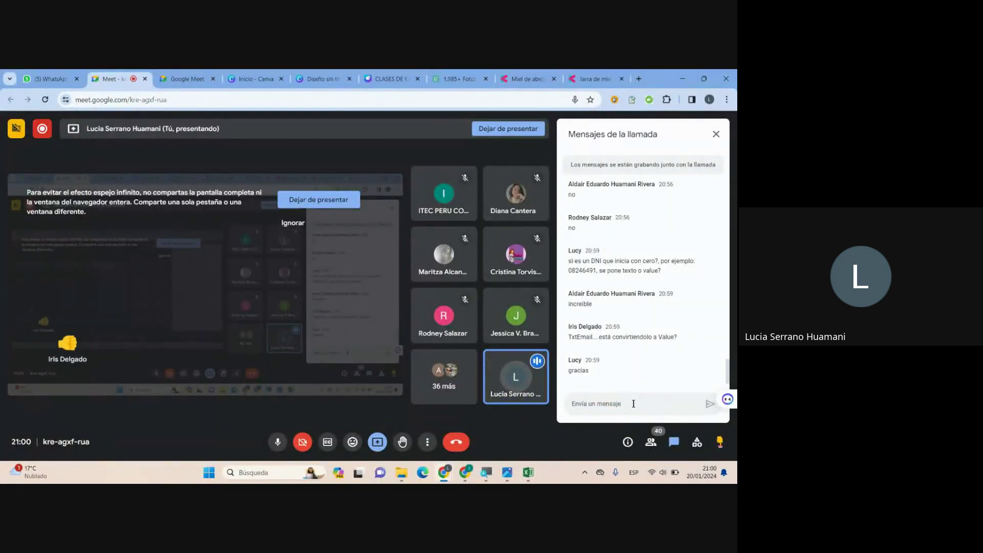
pyautogui.hotkey('alt', 'Tab')
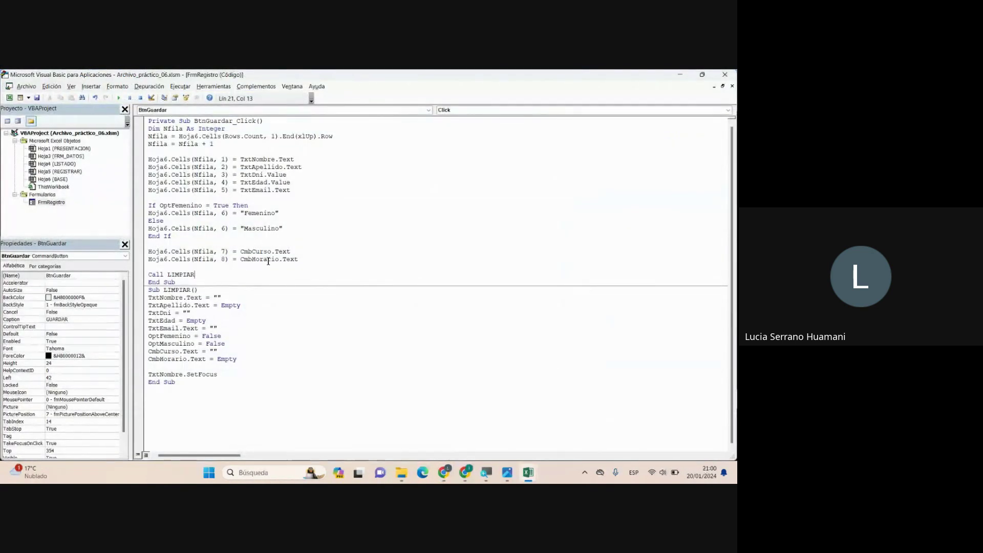
# - Post the code from the procedure start through the email line to the Meet chat
pyautogui.moveTo(298, 192); pyautogui.dragTo(148, 121)
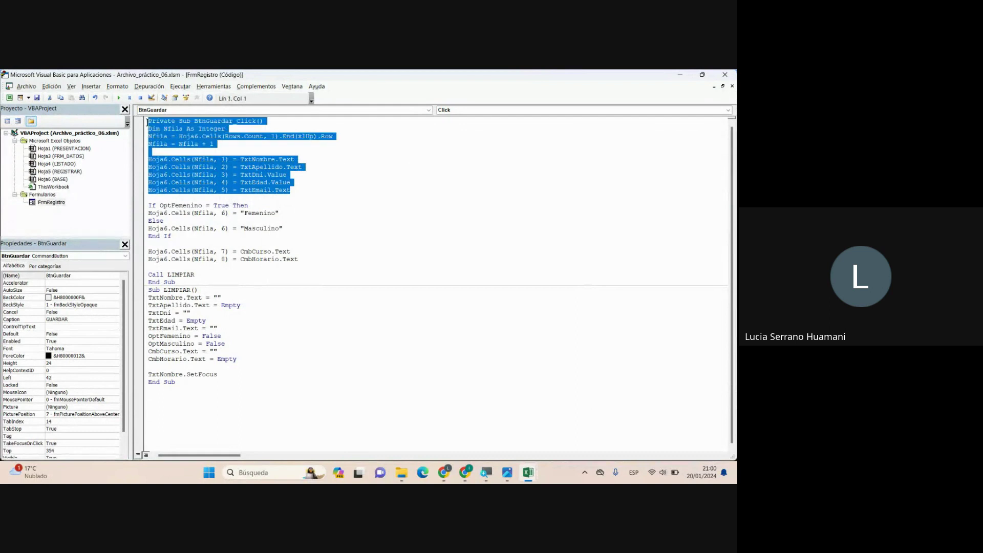
pyautogui.hotkey('ctrl', 'c')
pyautogui.hotkey('alt', 'Tab')
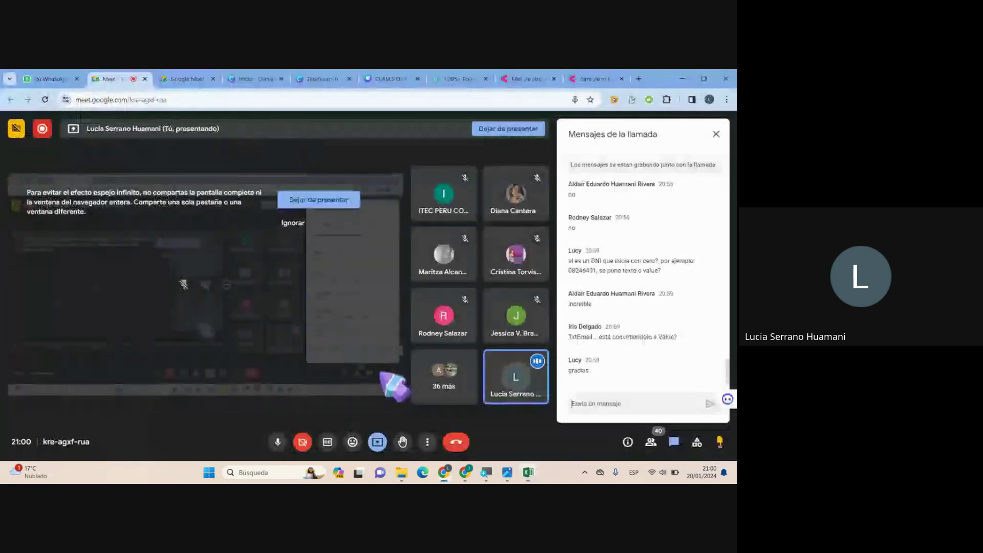
pyautogui.hotkey('ctrl', 'v')
pyautogui.press('Return')
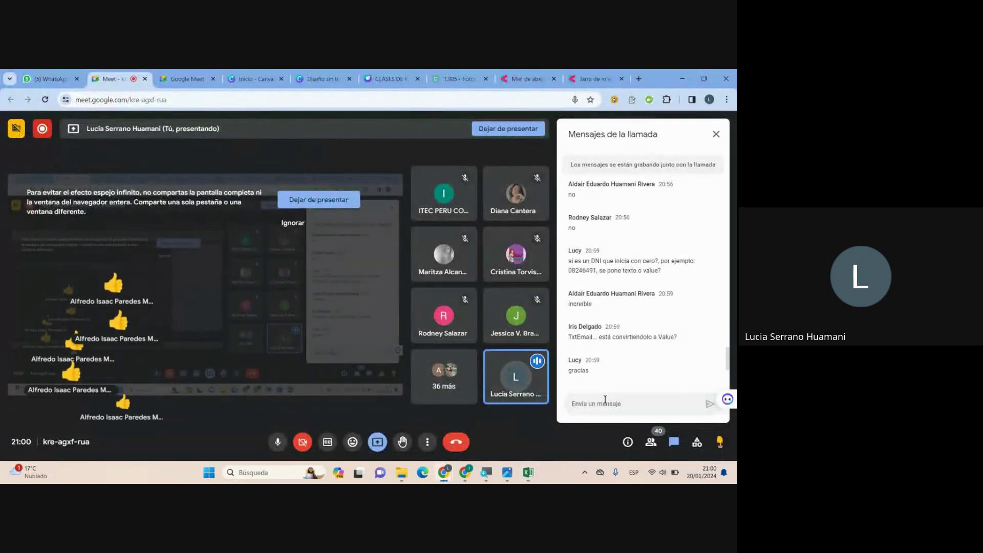
pyautogui.hotkey('alt', 'Tab')
# - Post the rest of BtnGuardar_Click through End Sub to the chat, then rerun the form
pyautogui.moveTo(196, 281); pyautogui.dragTo(146, 206)
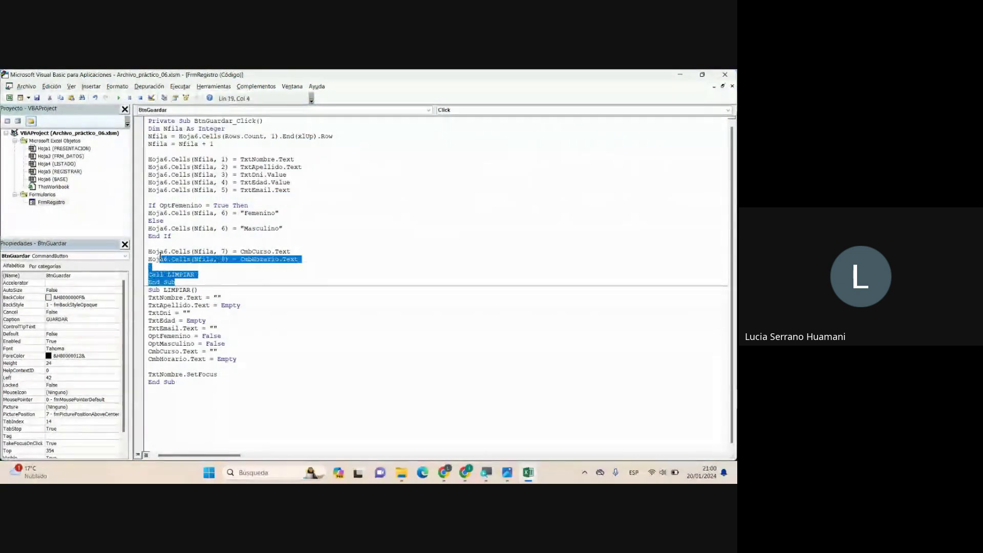
pyautogui.hotkey('ctrl', 'c')
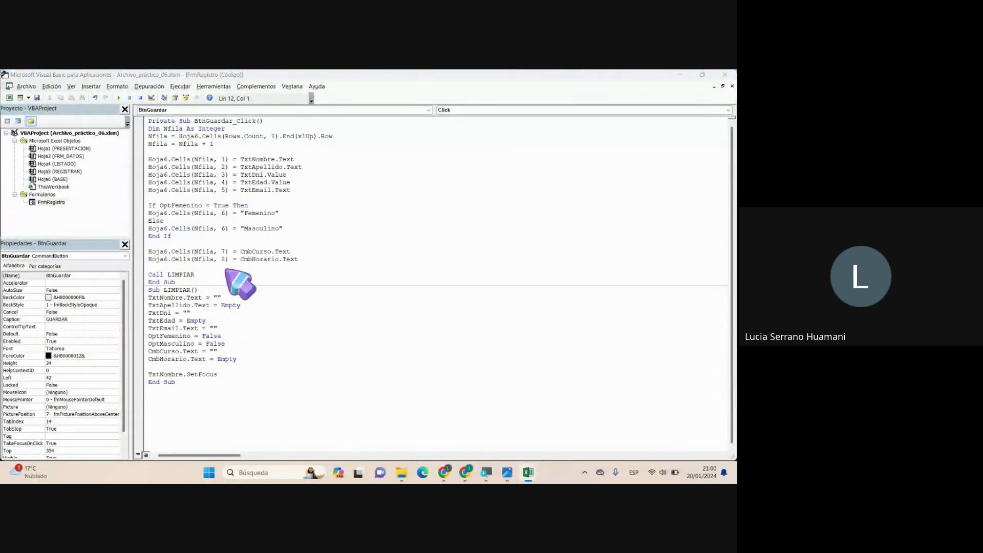
pyautogui.hotkey('alt', 'Tab')
pyautogui.hotkey('ctrl', 'v')
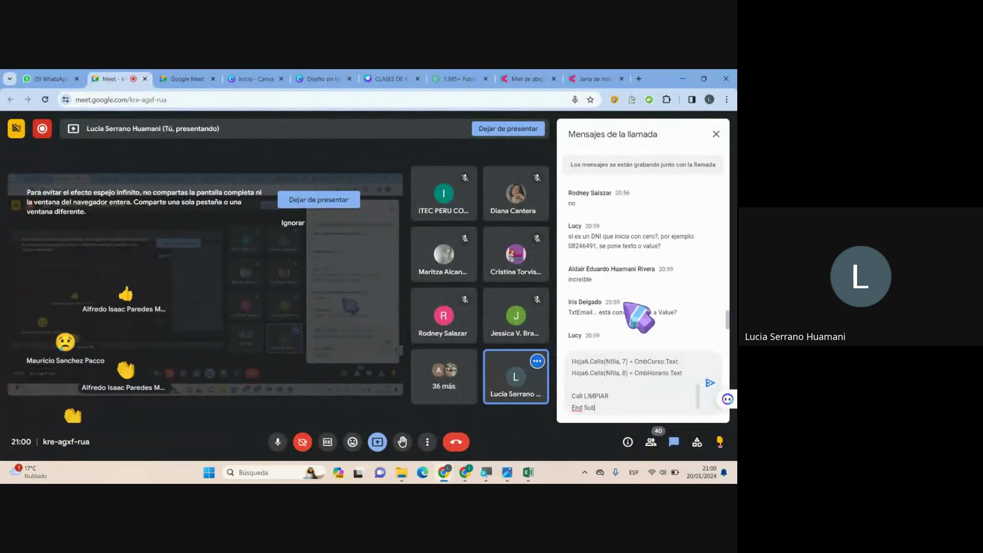
pyautogui.scroll(-5, 635, 317)
pyautogui.press('Return')
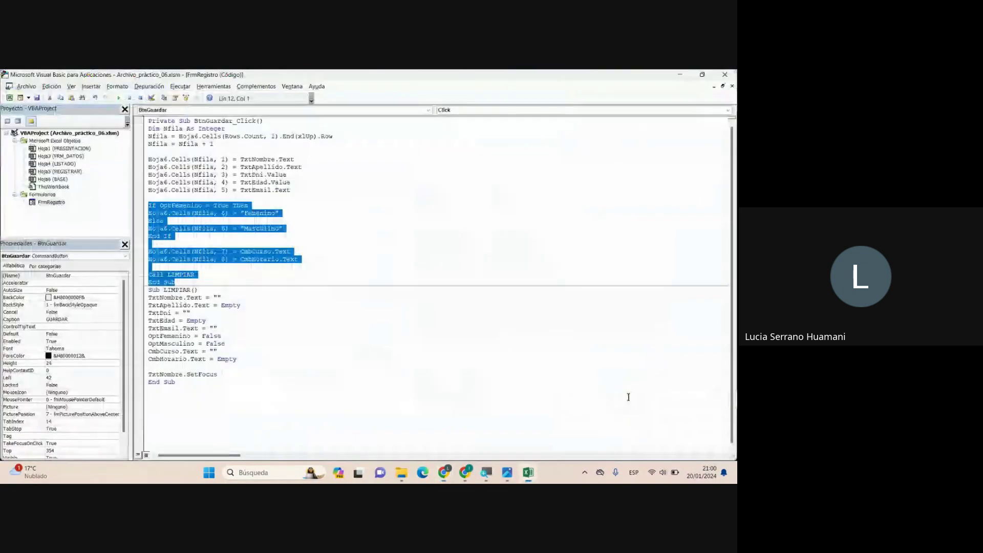
pyautogui.hotkey('alt', 'Tab')
pyautogui.click(219, 276)
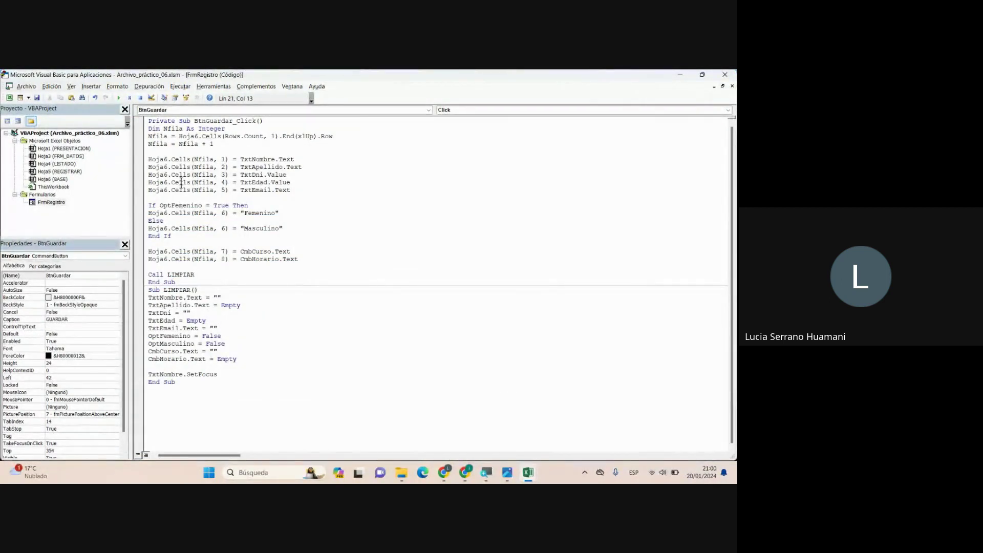
pyautogui.click(118, 98)
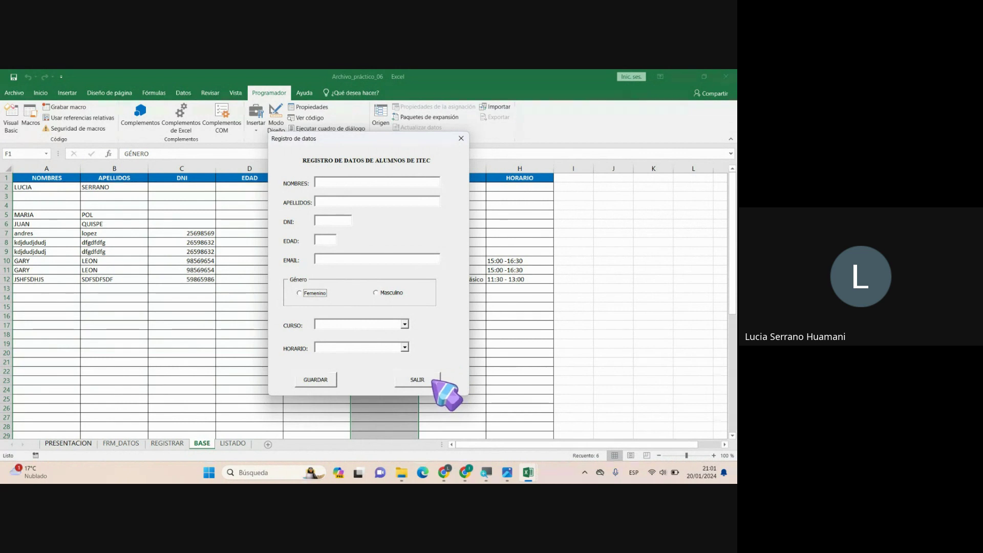
pyautogui.click(433, 381)
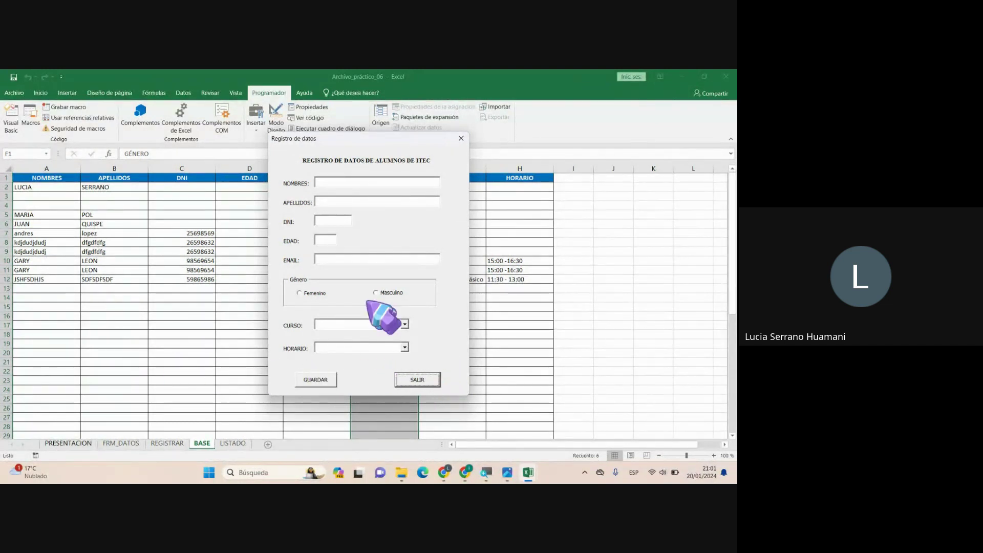
# - Try the DNI field, gender options and SALIR button, then close the running form
pyautogui.click(338, 220)
pyautogui.click(313, 293)
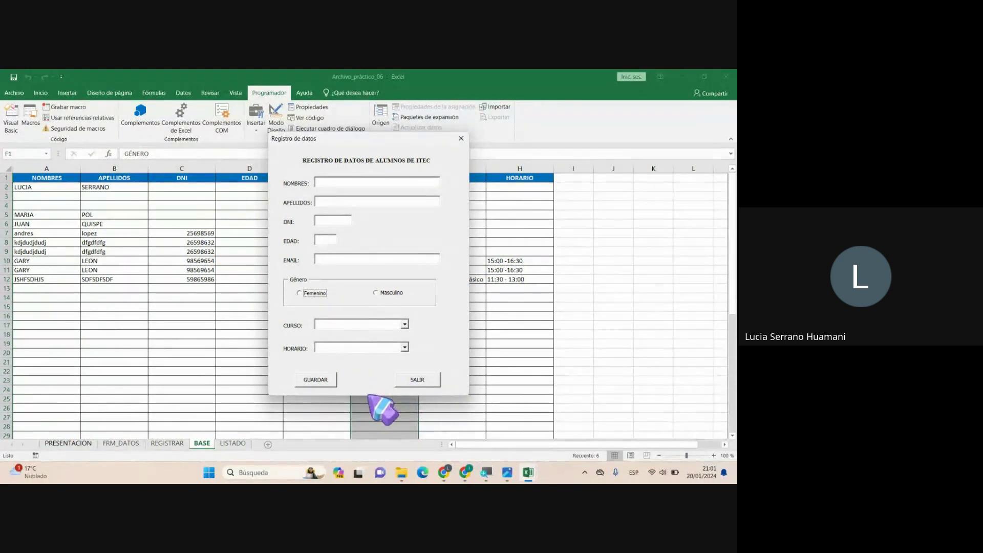
pyautogui.click(419, 380)
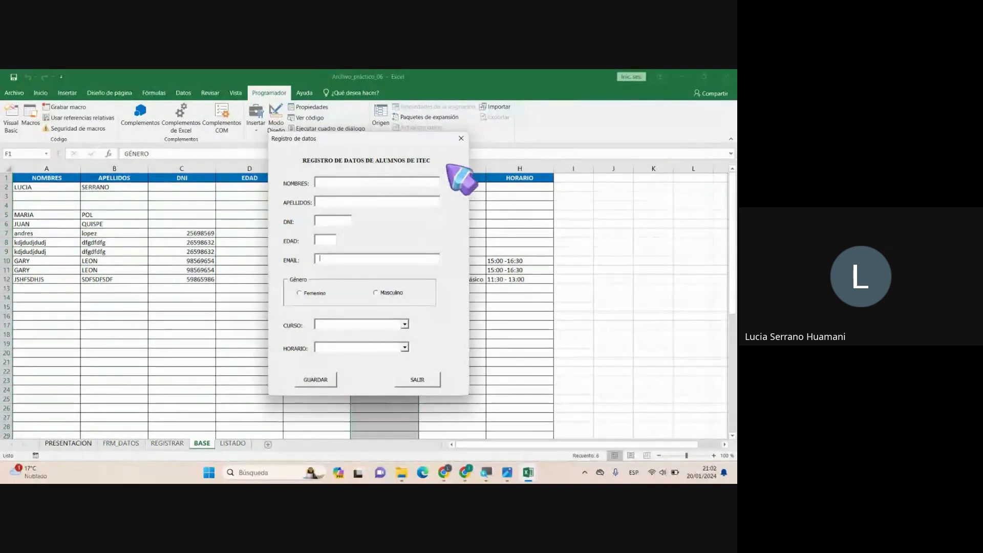
pyautogui.click(461, 138)
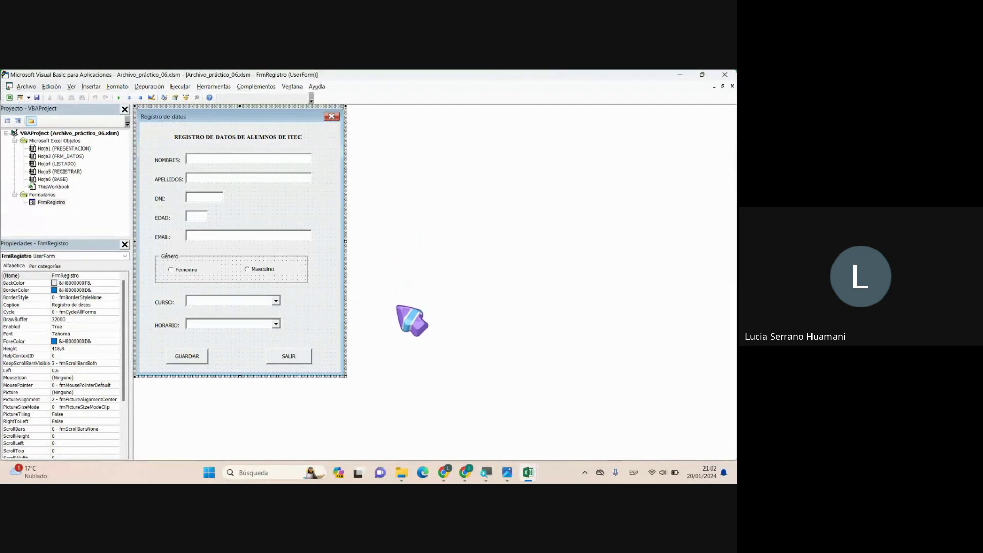
# - Select the SALIR button and generate its BtnSalir_Click procedure
pyautogui.click(298, 358)
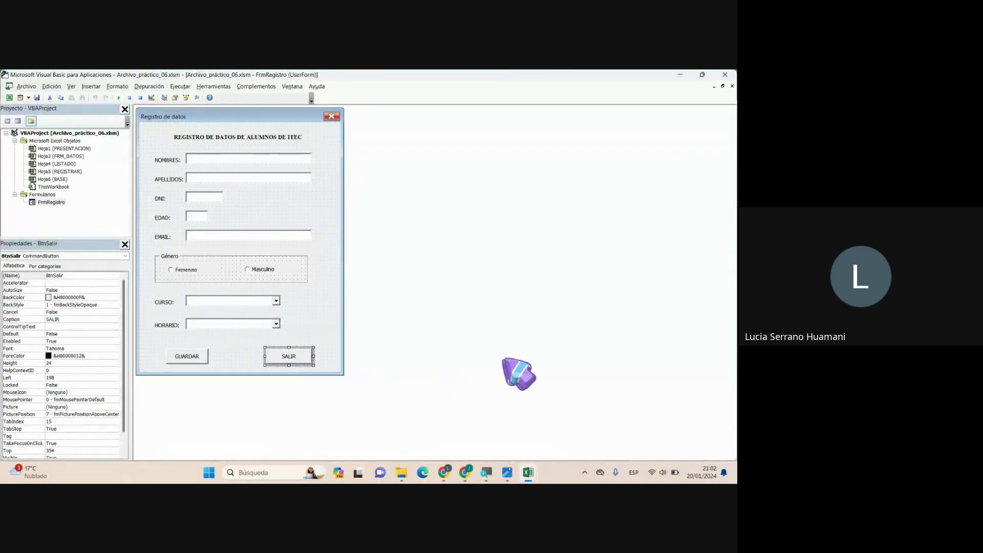
pyautogui.doubleClick(287, 356)
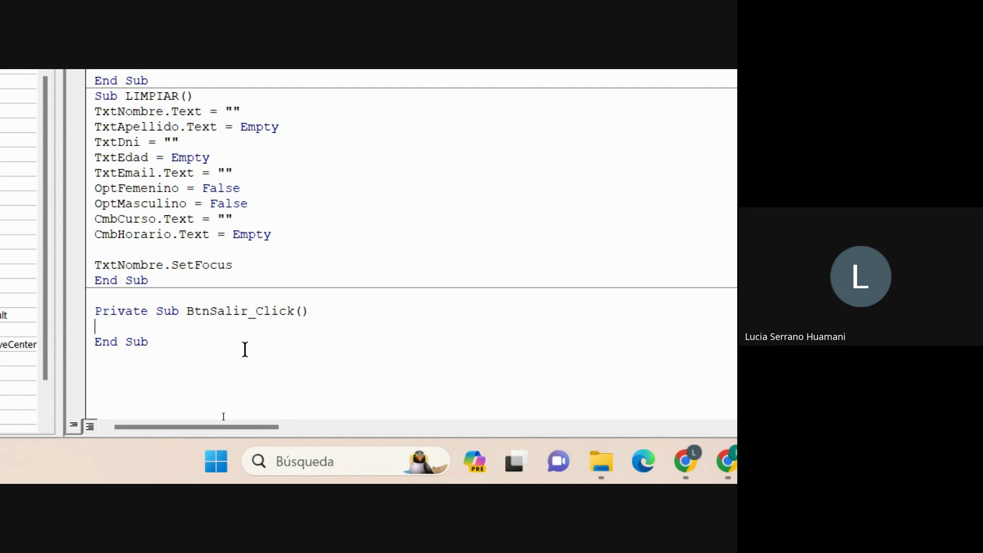
# - Declare Dim RESPUESTA As Integer inside BtnSalir_Click
pyautogui.write('DIM ')
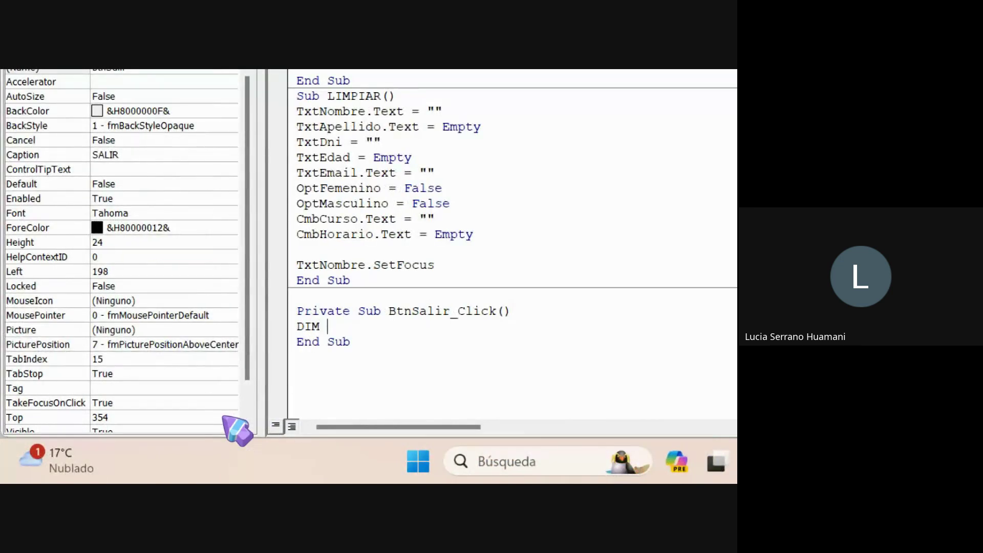
pyautogui.write('RESPUE')
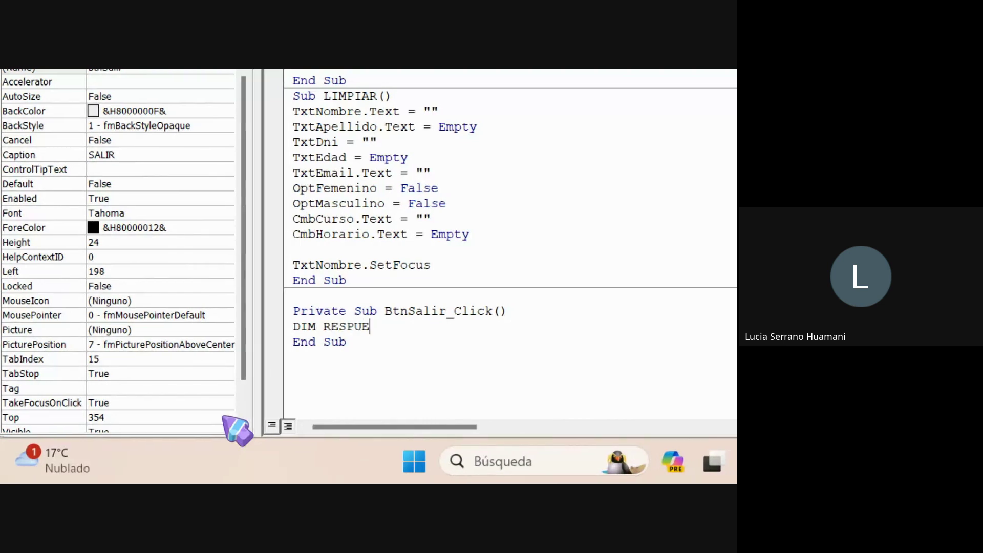
pyautogui.write('STA')
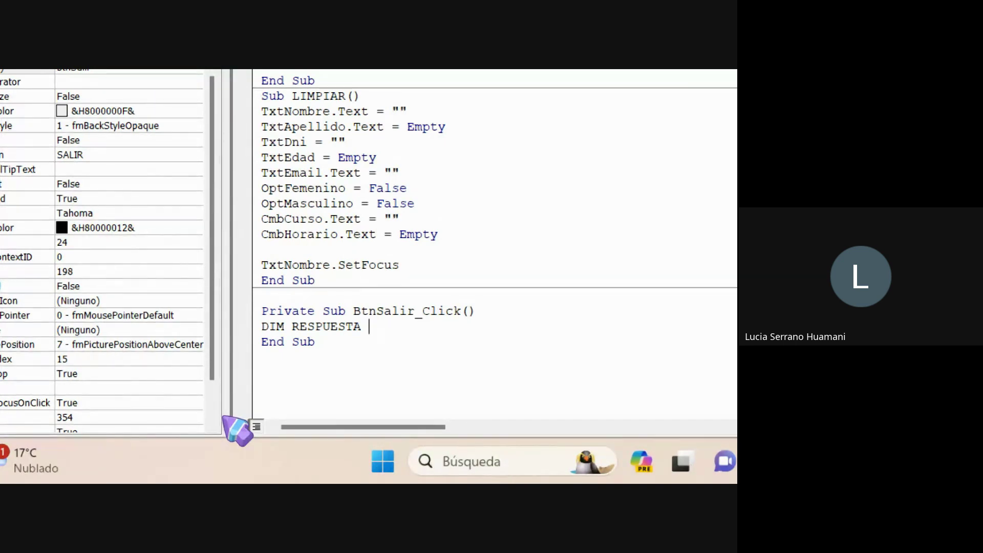
pyautogui.write('AS I')
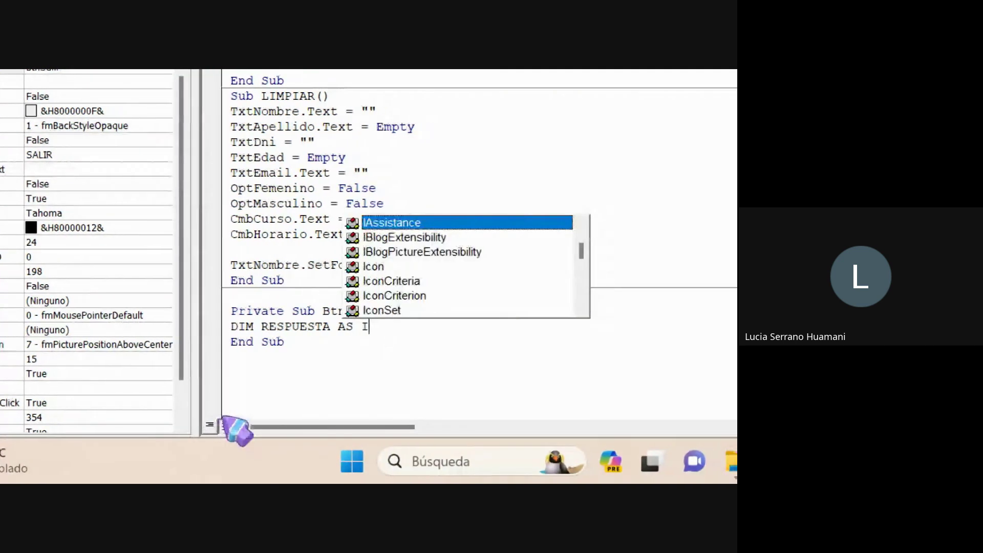
pyautogui.write('N')
pyautogui.press('Tab')
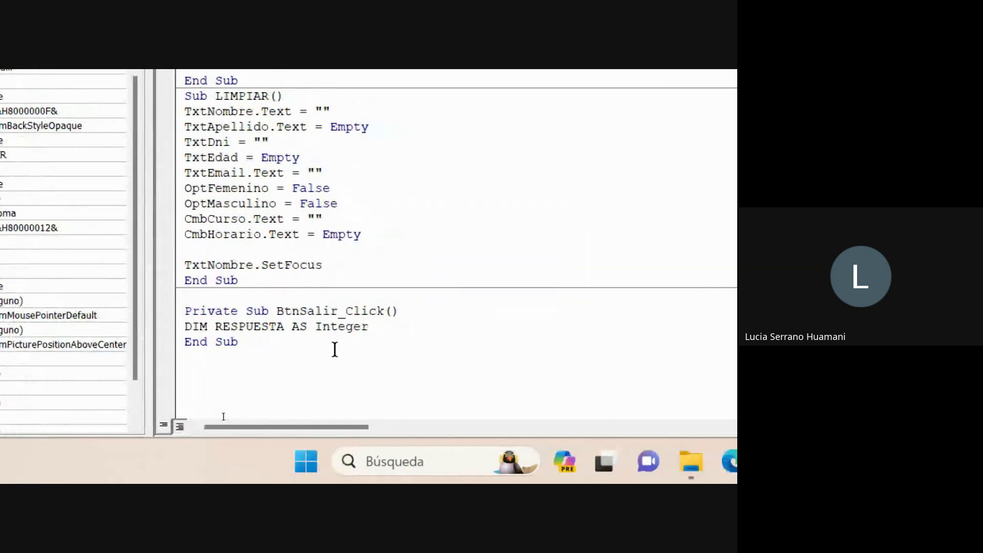
pyautogui.press('Return')
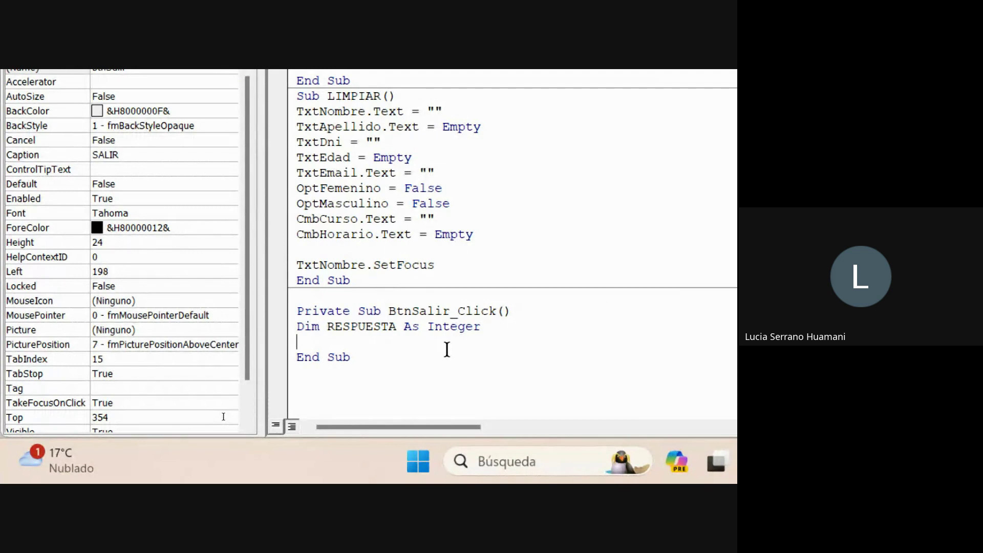
# - Start the line RESPUESTA=MGSBOX("¿Estas seguro que deseas cerrar el formulario?"
pyautogui.write('RE')
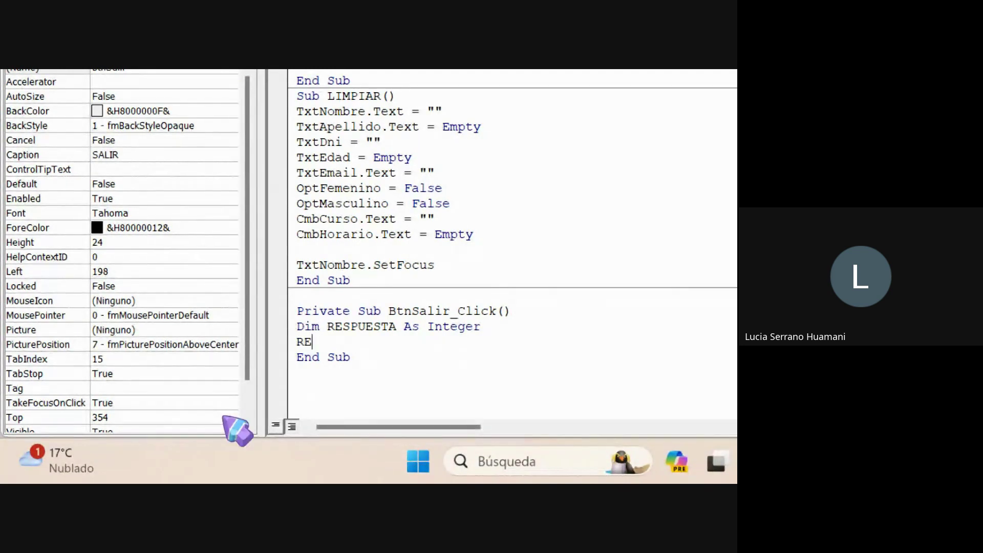
pyautogui.write('SPUESTA')
pyautogui.write('=')
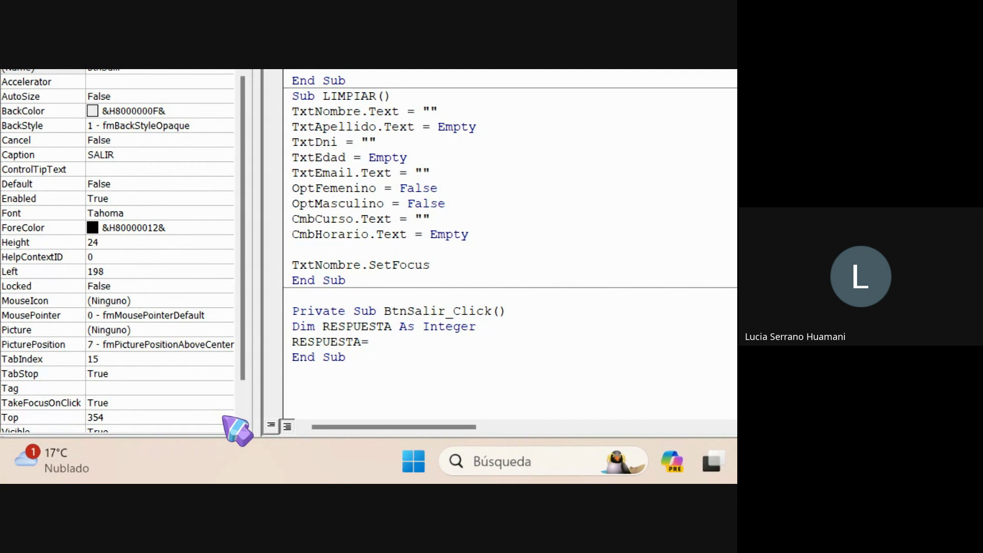
pyautogui.write('MG')
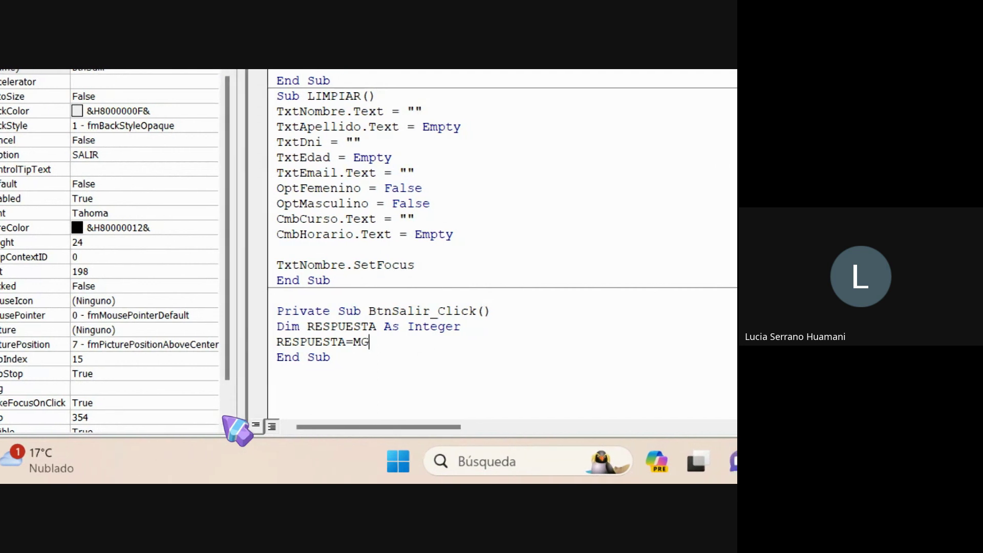
pyautogui.write('SBO')
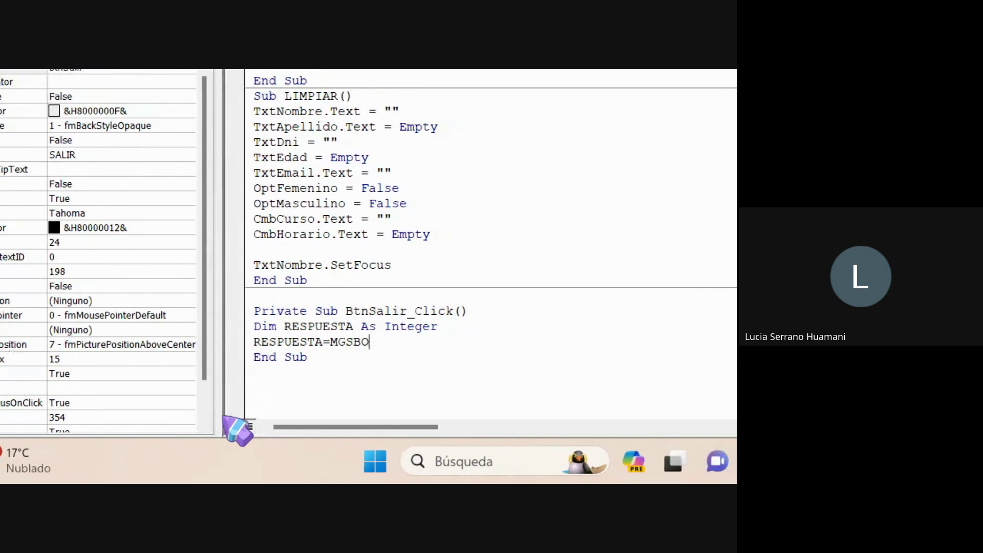
pyautogui.write('X')
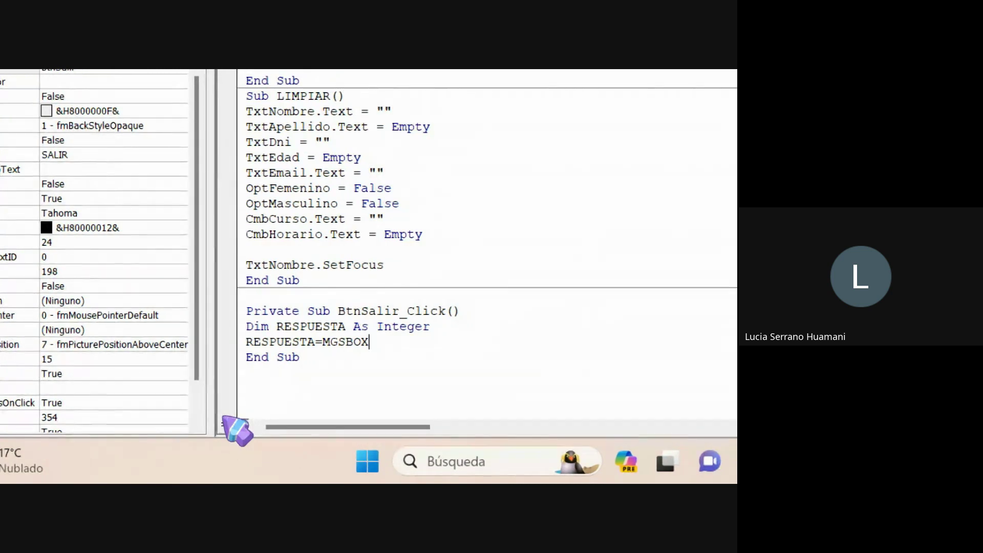
pyautogui.write('(')
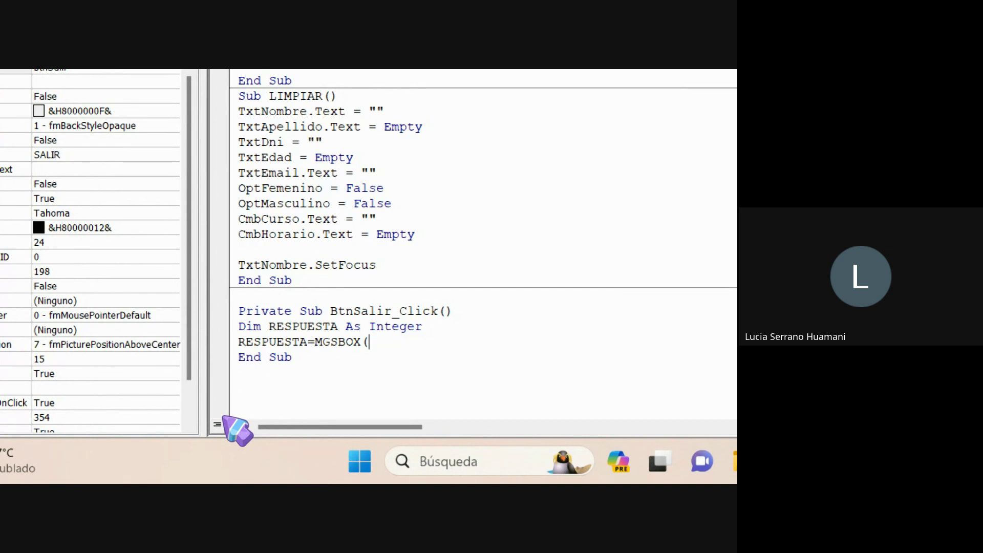
pyautogui.write('"')
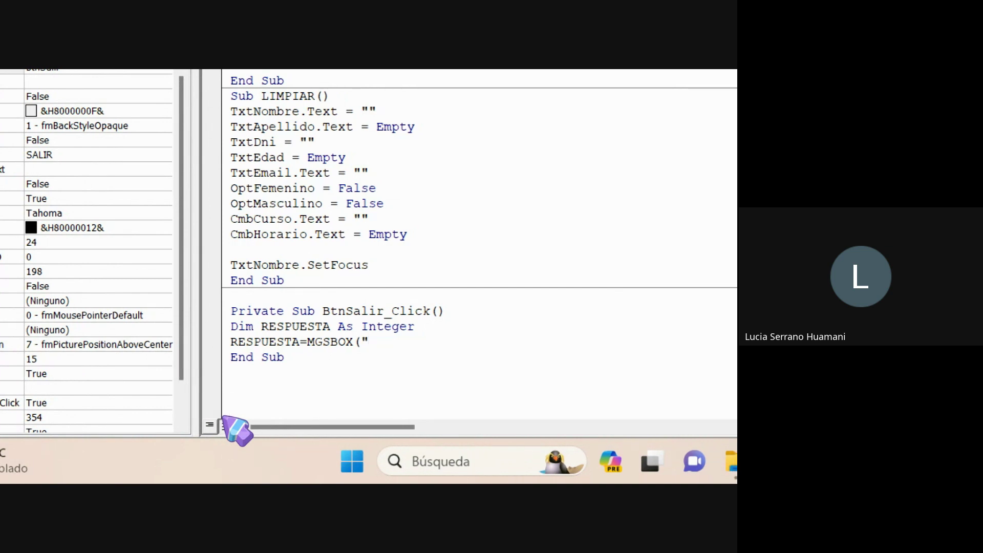
pyautogui.write('Es')
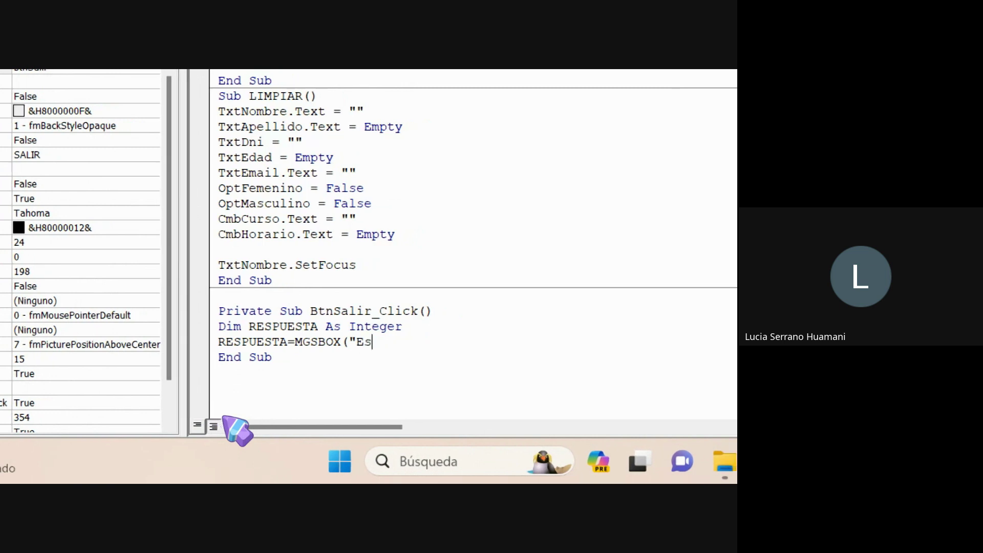
pyautogui.write('tas seguro')
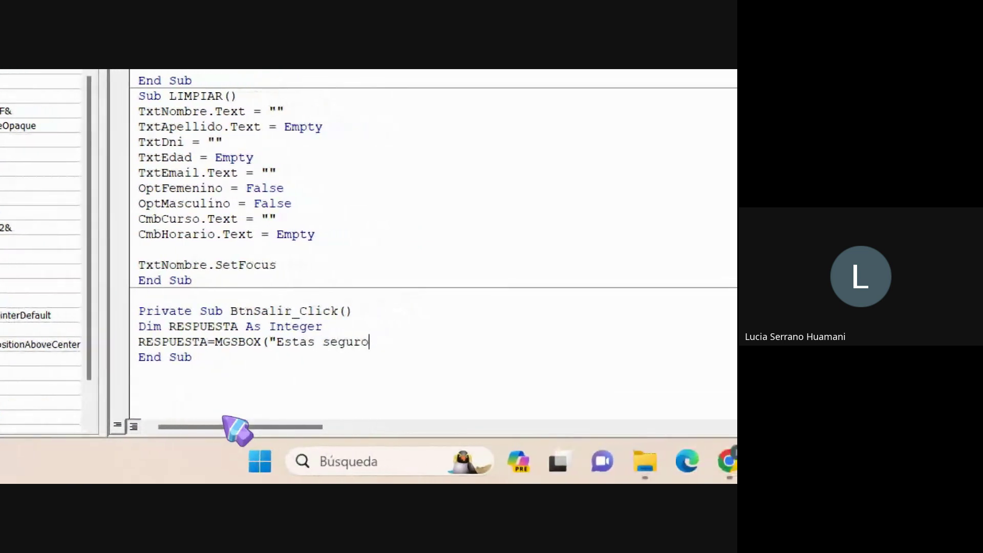
pyautogui.write(' que eu')
pyautogui.press('BackSpace')
pyautogui.press('BackSpace')
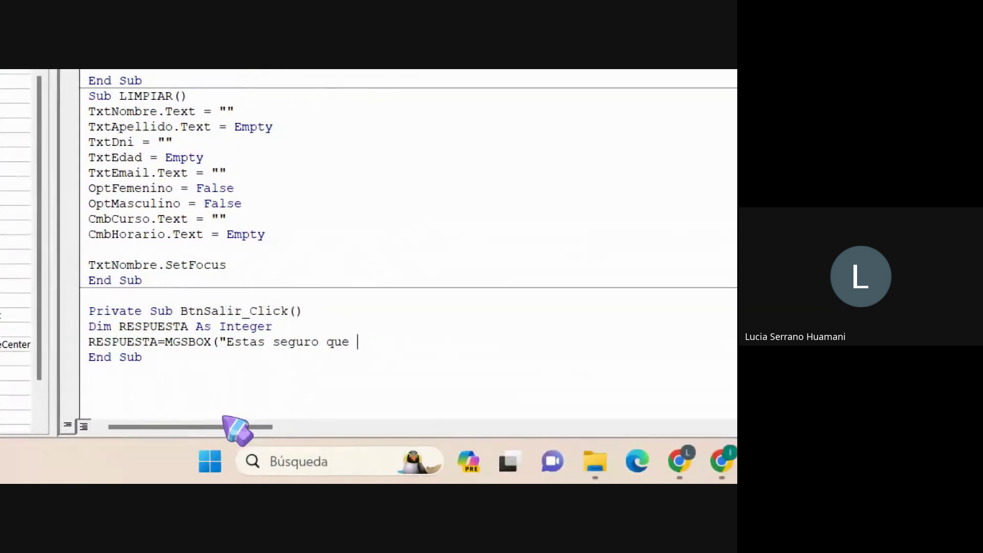
pyautogui.write('e')
pyautogui.write('ules')
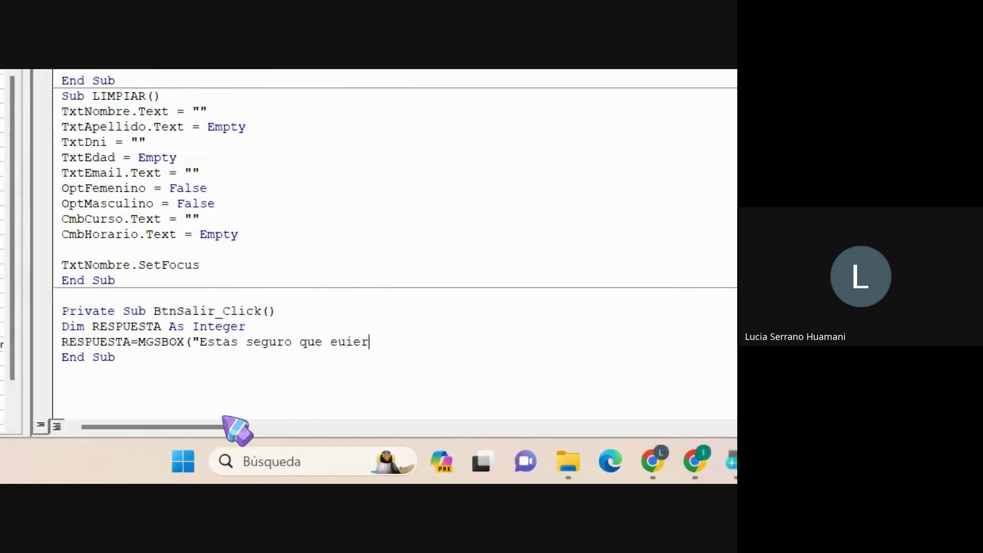
pyautogui.press('BackSpace')
pyautogui.press('BackSpace')
pyautogui.press('BackSpace')
pyautogui.press('BackSpace')
pyautogui.press('BackSpace')
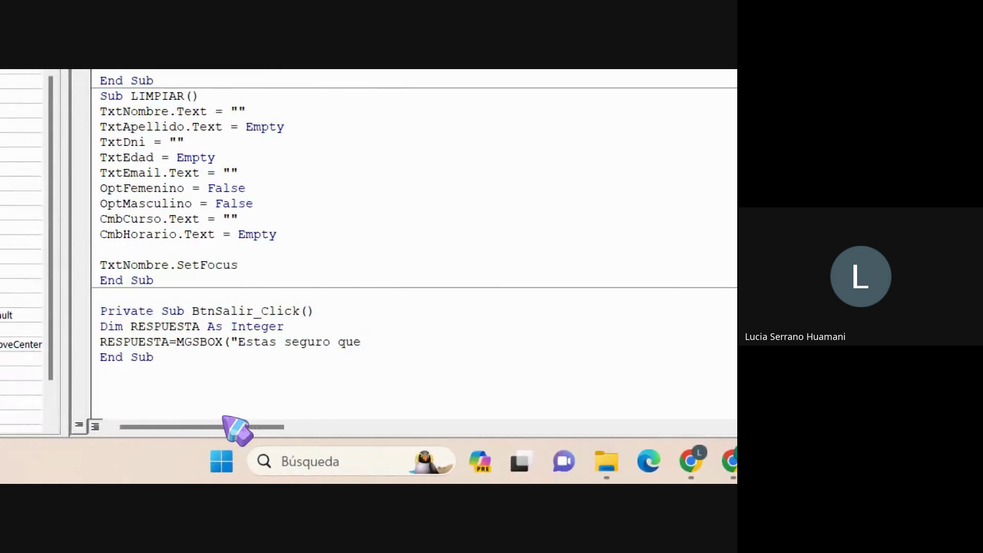
pyautogui.write('deseas c')
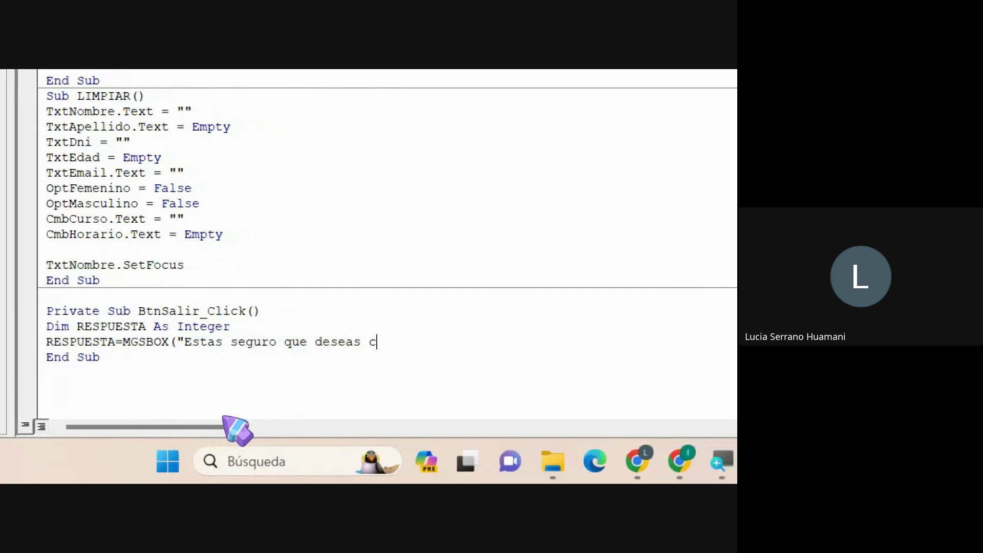
pyautogui.write('errar el ')
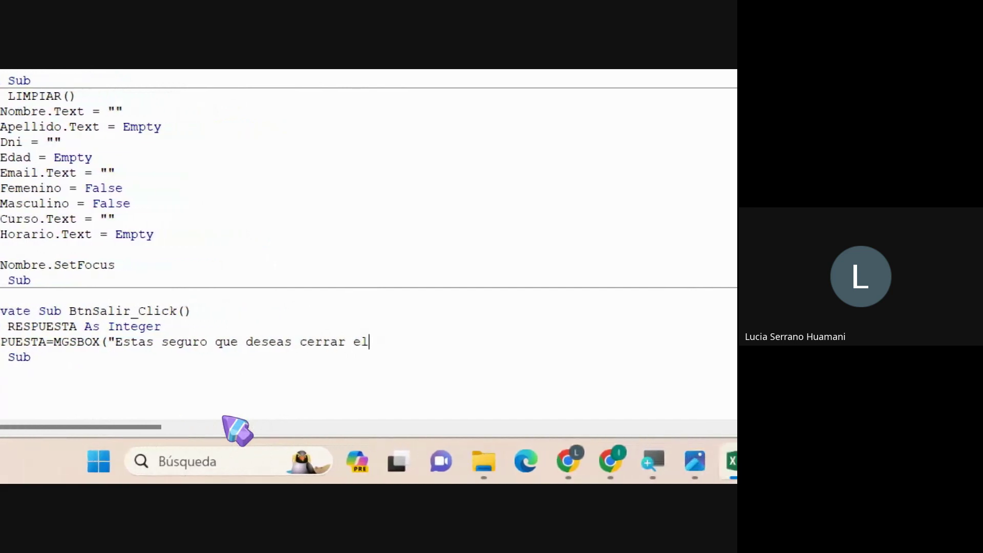
pyautogui.write('fo')
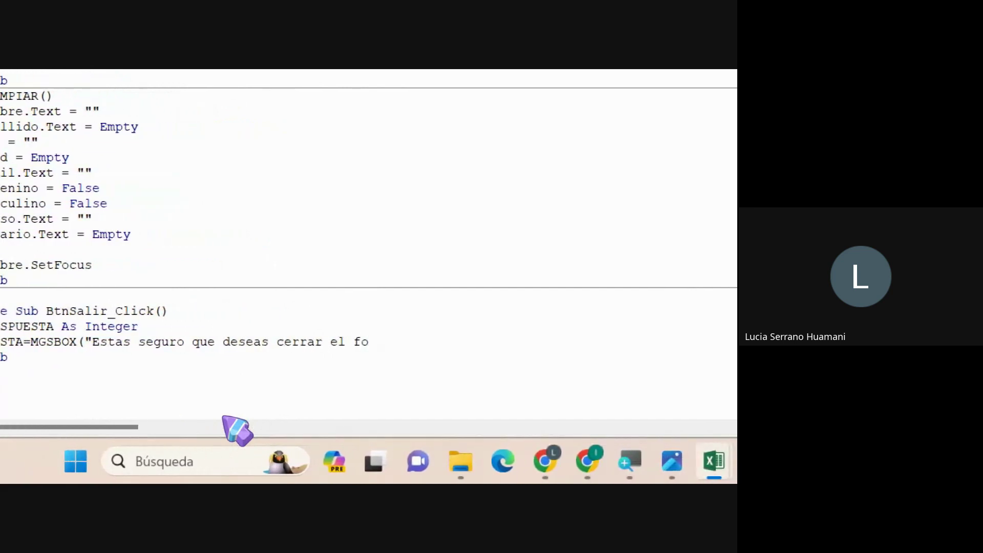
pyautogui.write('rmulari')
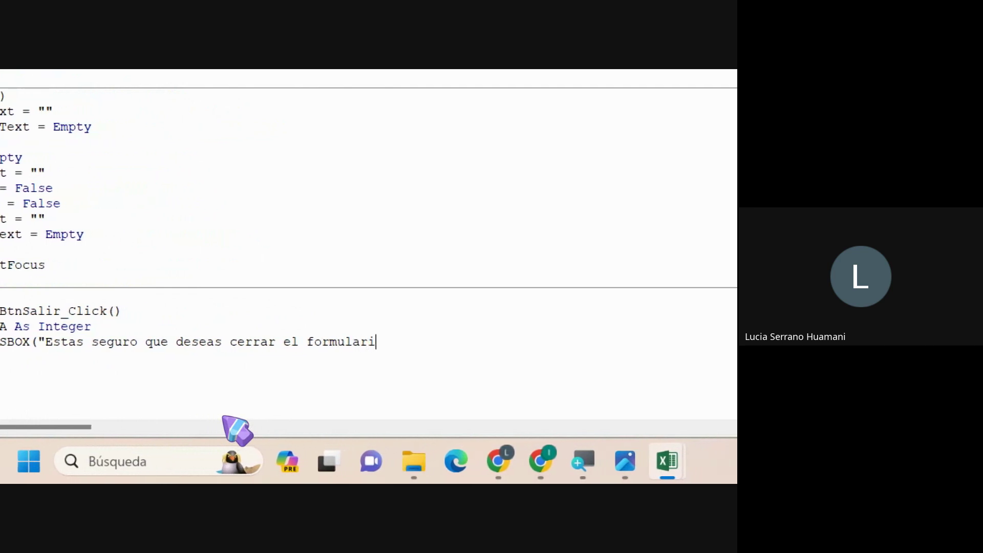
pyautogui.write('o?')
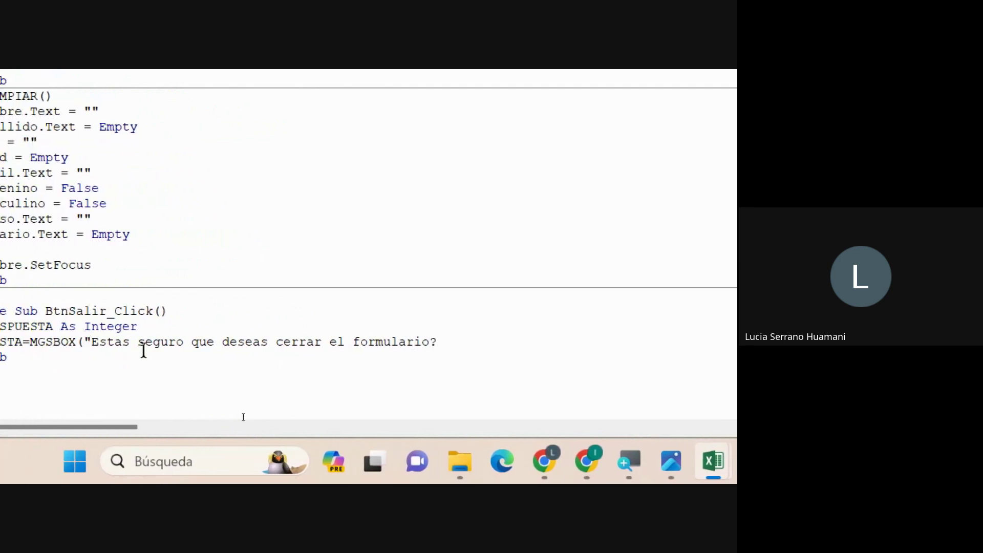
pyautogui.click(90, 342)
pyautogui.write('¿')
pyautogui.click(483, 346)
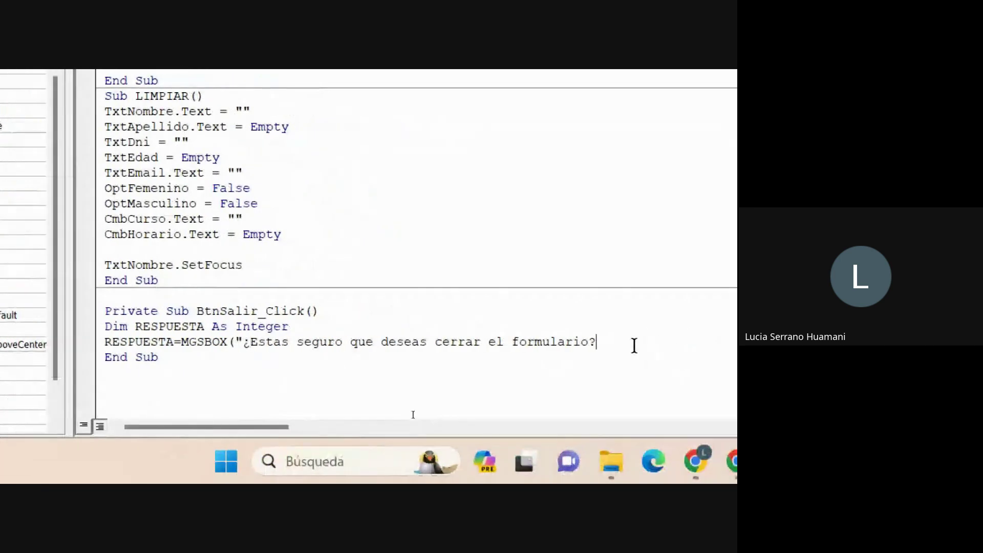
pyautogui.write('"')
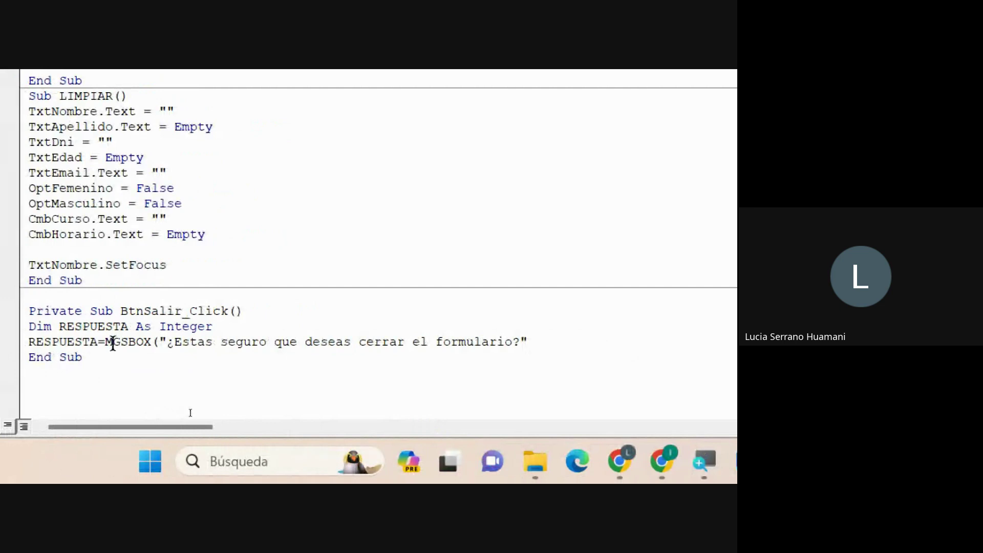
# - Add a comma after the prompt's closing quote on the MGSBOX line
pyautogui.moveTo(104, 341); pyautogui.dragTo(518, 351)
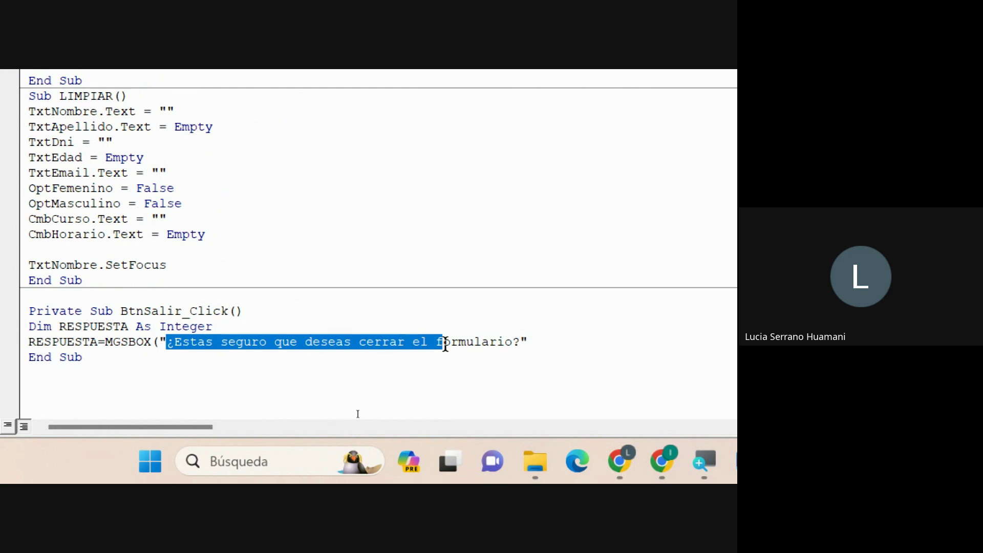
pyautogui.click(532, 342)
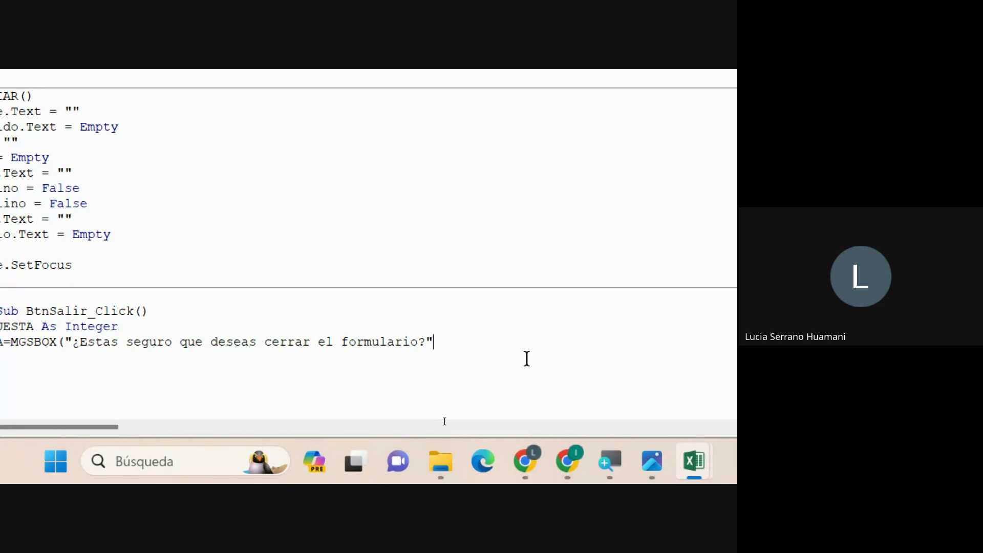
pyautogui.write(',')
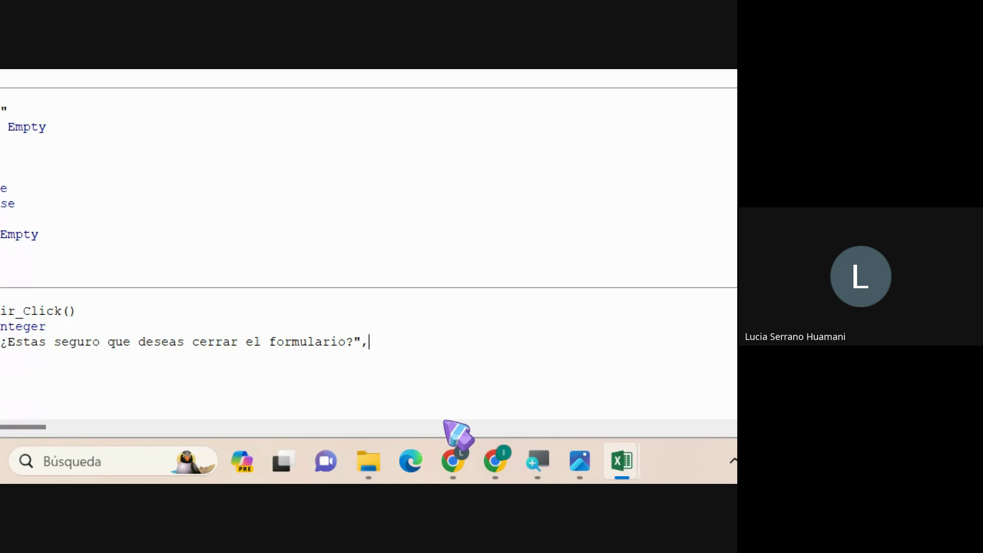
# - Complete the MsgBox call with vbcritical+vbyesno, the title "sali" and a closing parenthesis
pyautogui.write('vb')
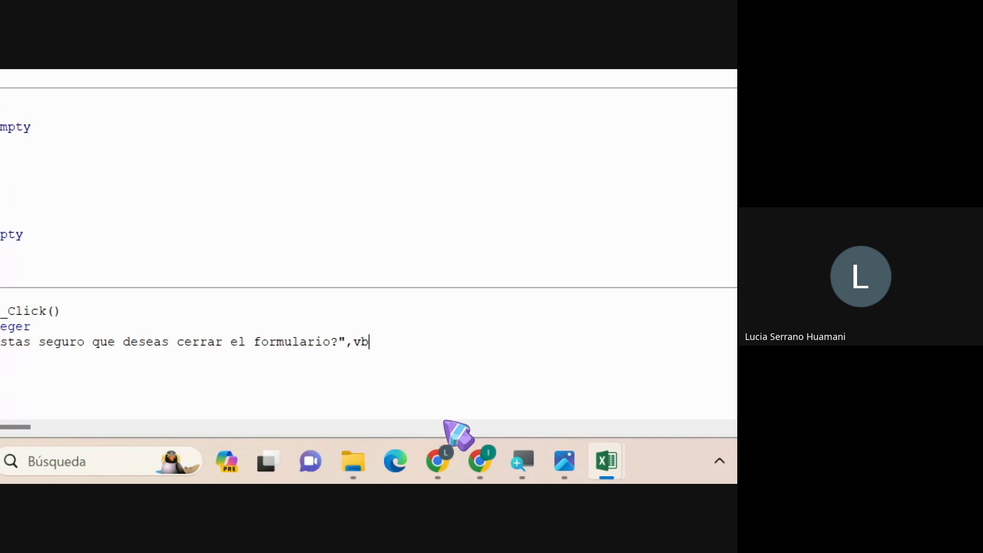
pyautogui.write('crit')
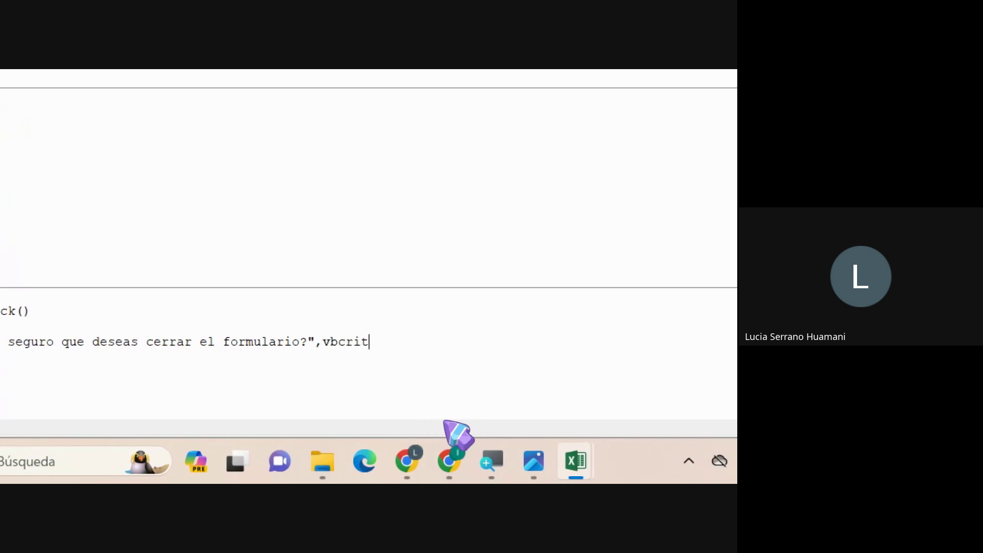
pyautogui.write('ical')
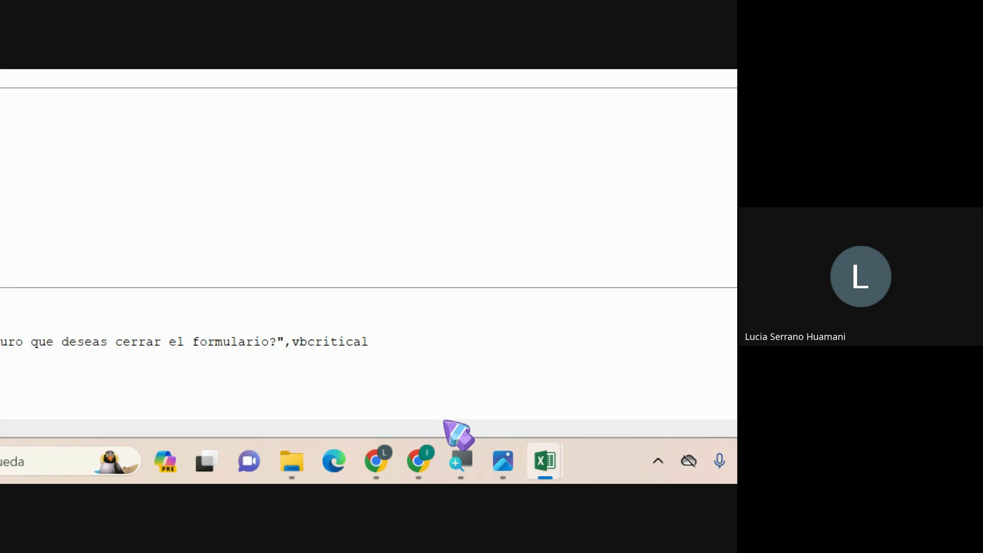
pyautogui.write('+')
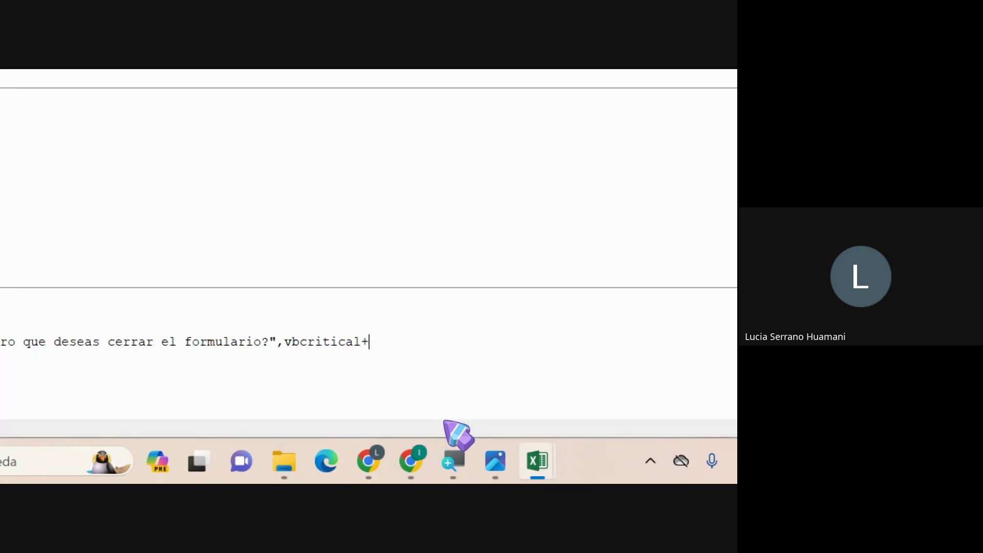
pyautogui.write('vbyes')
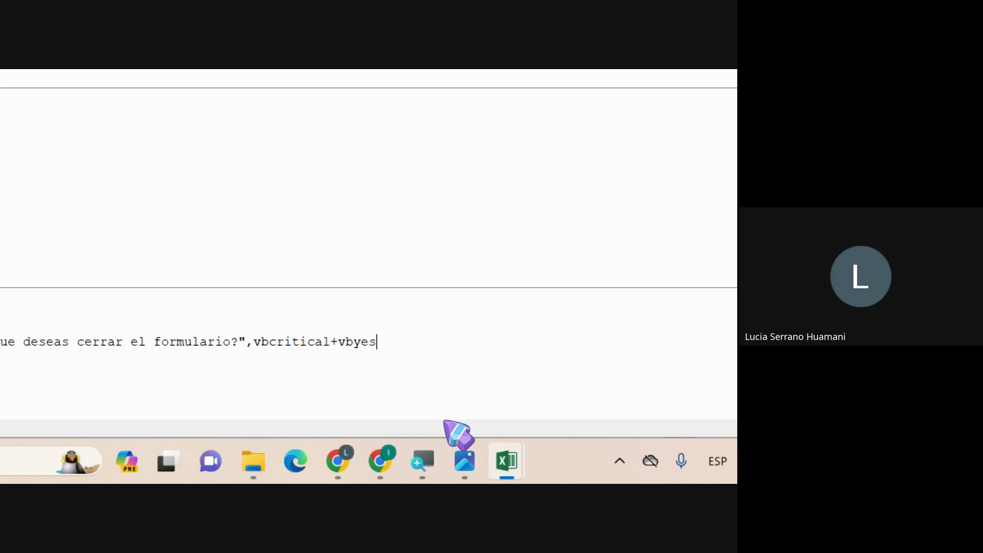
pyautogui.write('no')
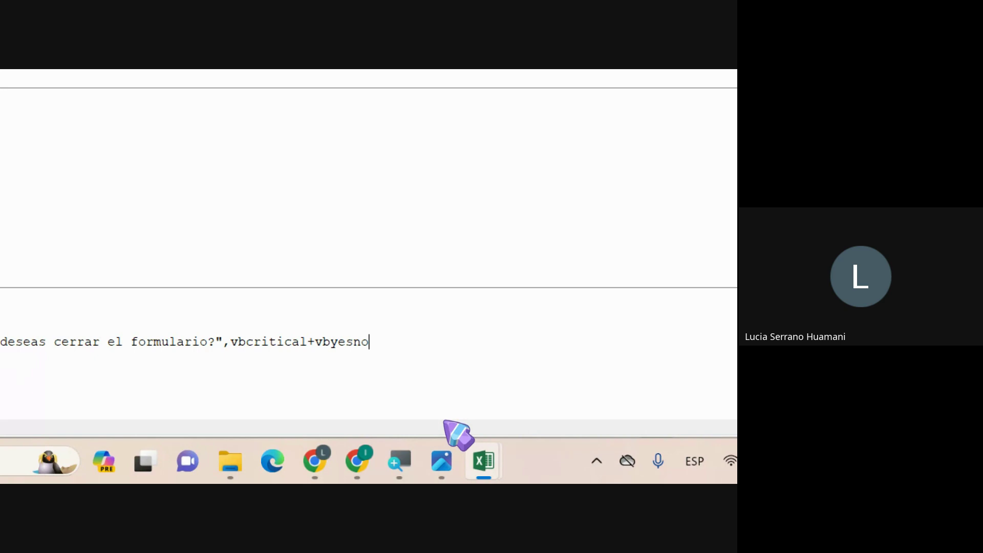
pyautogui.write(',')
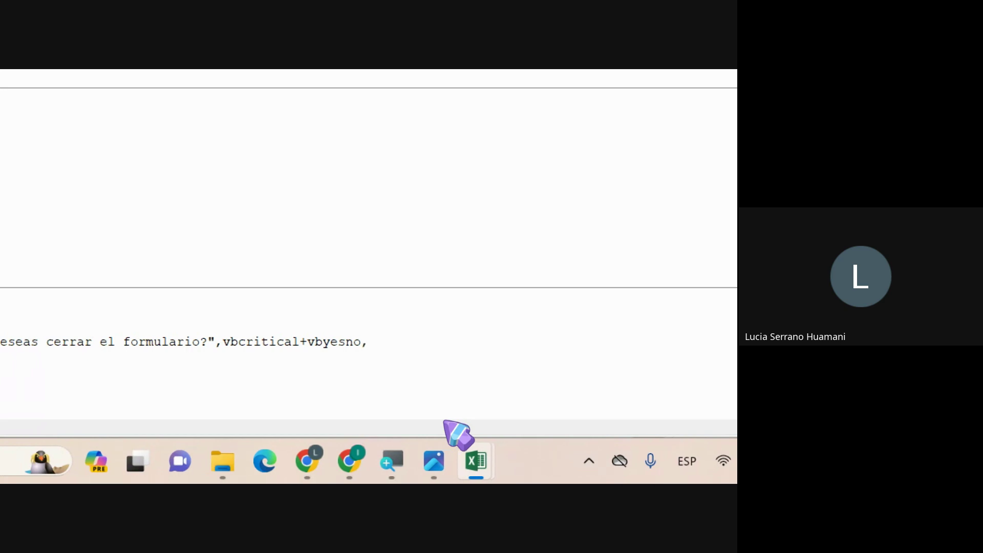
pyautogui.write('"')
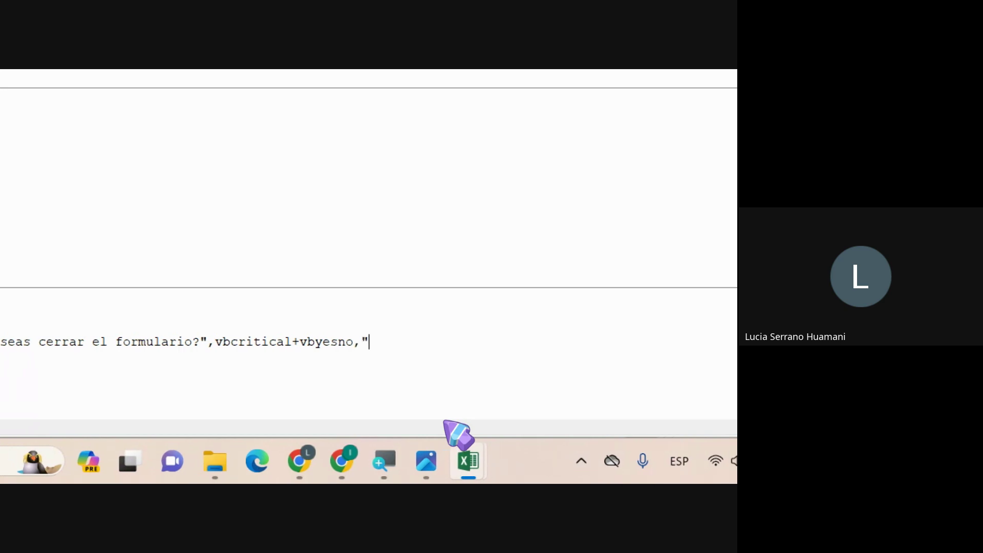
pyautogui.write('sa')
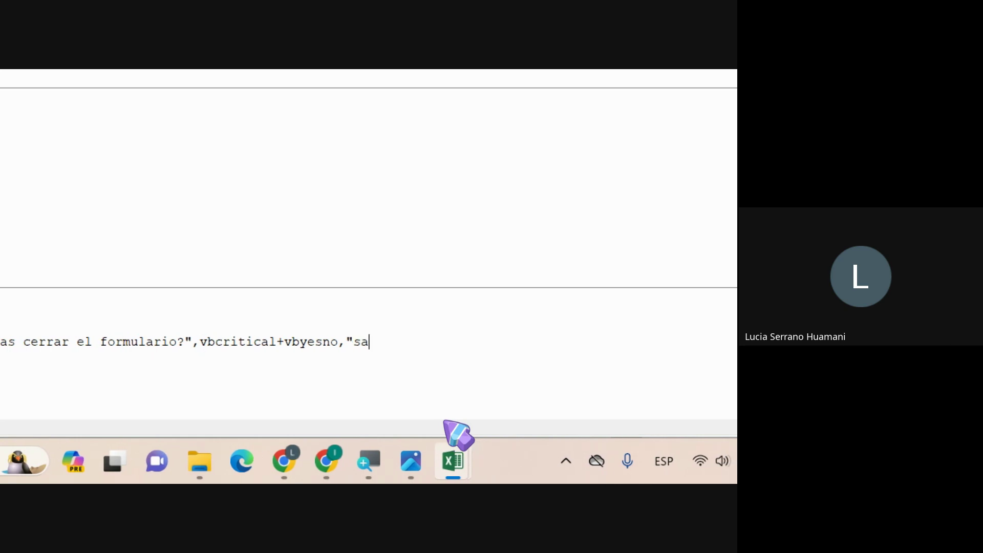
pyautogui.write('li"')
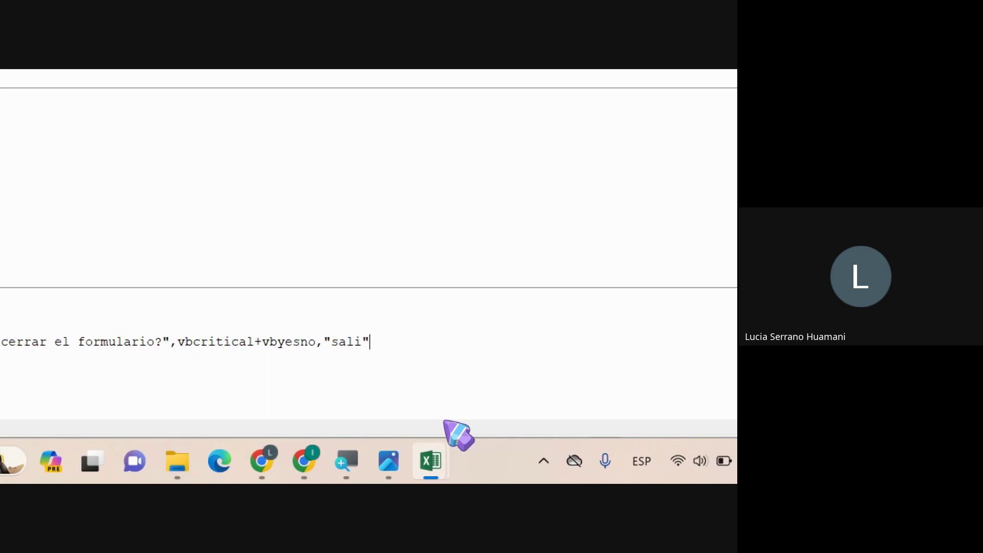
pyautogui.write('=')
pyautogui.press('BackSpace')
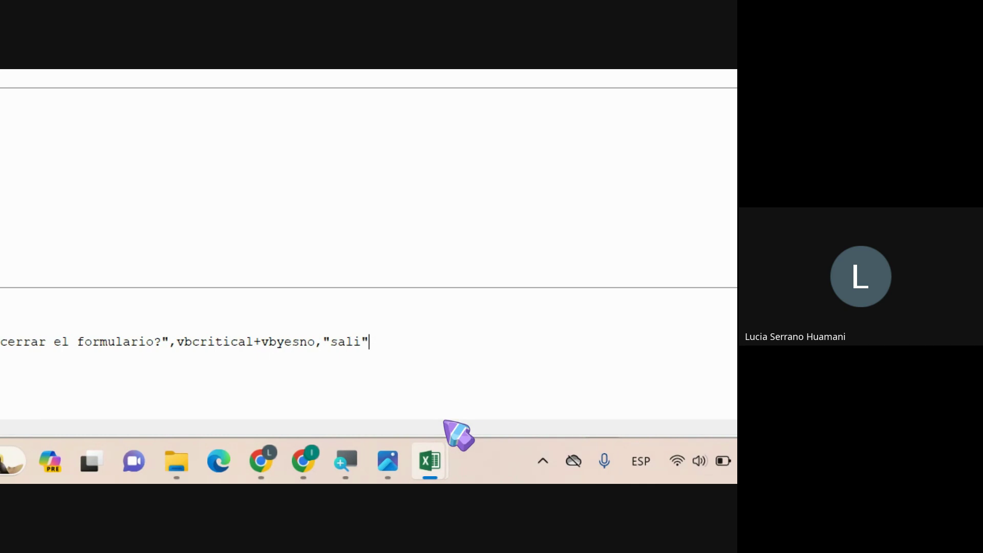
pyautogui.write(')')
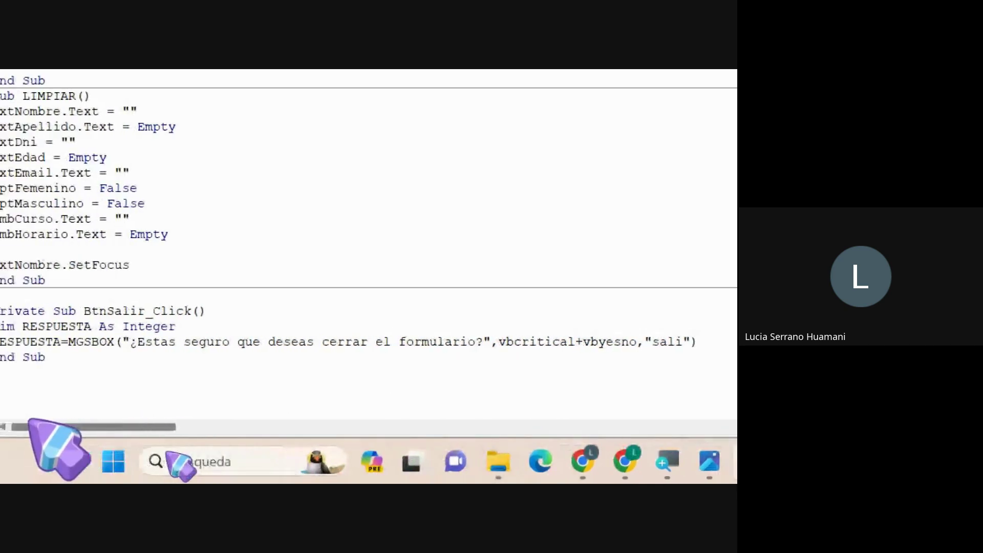
# - Review the RESPUESTA assignment and question text, then correct the title to "salir"
pyautogui.moveTo(66, 342); pyautogui.dragTo(184, 344)
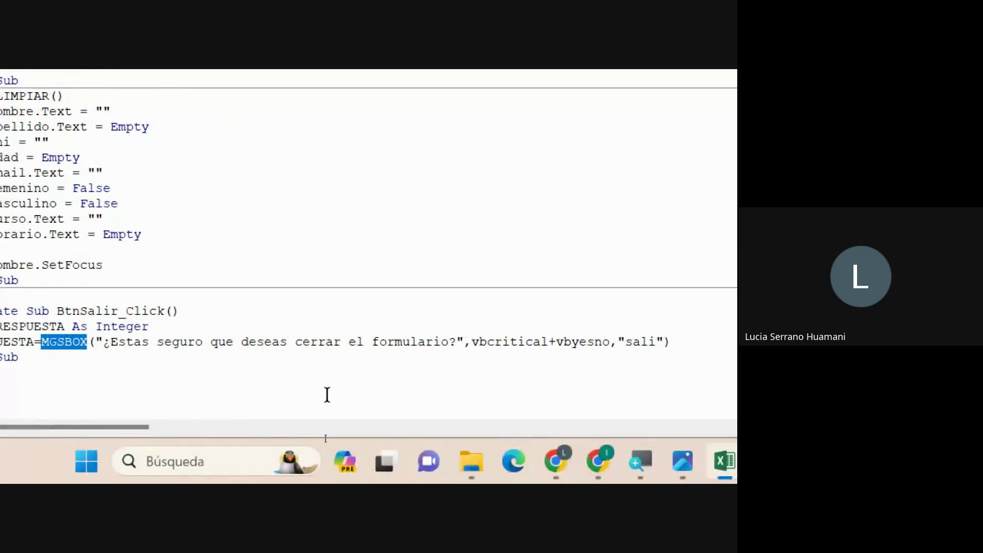
pyautogui.moveTo(112, 344); pyautogui.dragTo(455, 342)
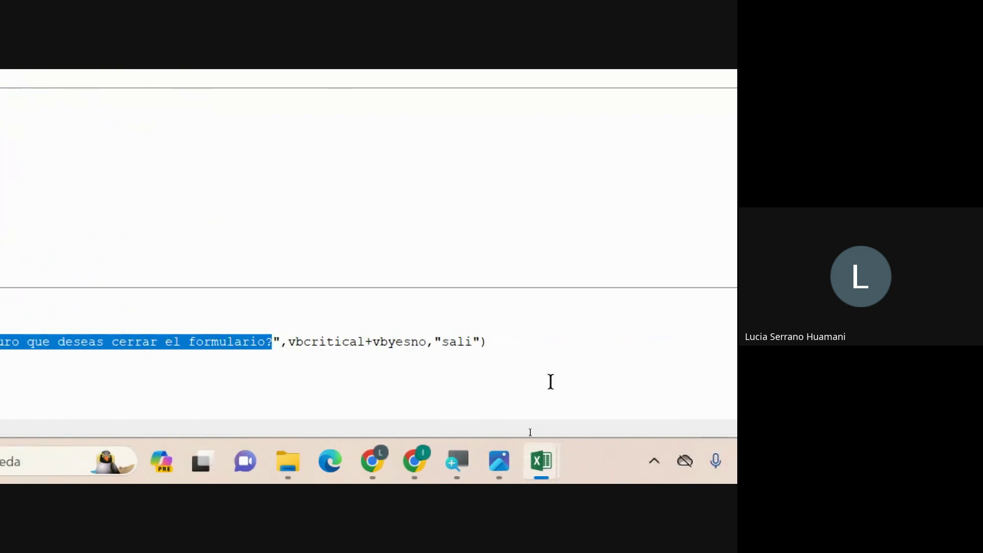
pyautogui.click(290, 342)
pyautogui.moveTo(291, 342); pyautogui.dragTo(368, 343)
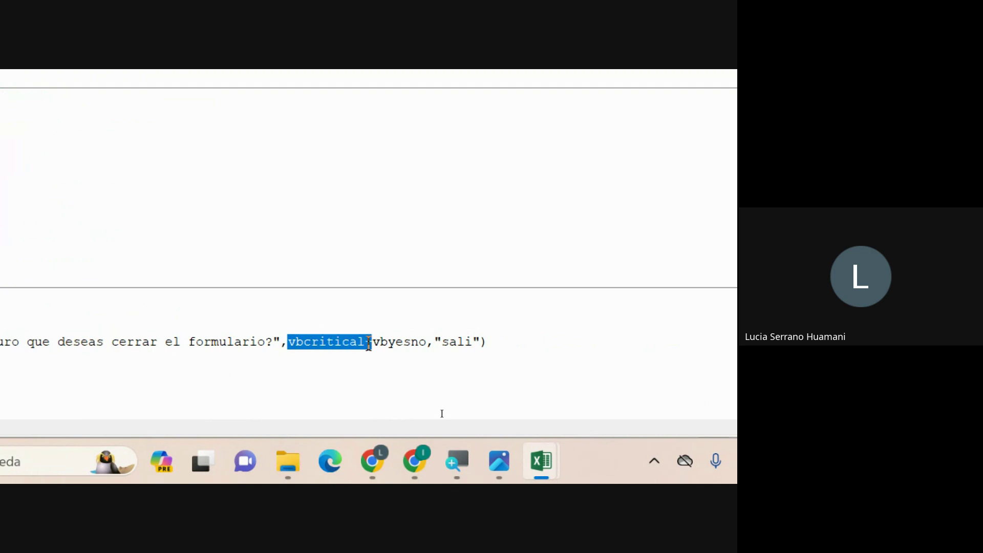
pyautogui.click(474, 342)
pyautogui.write('r')
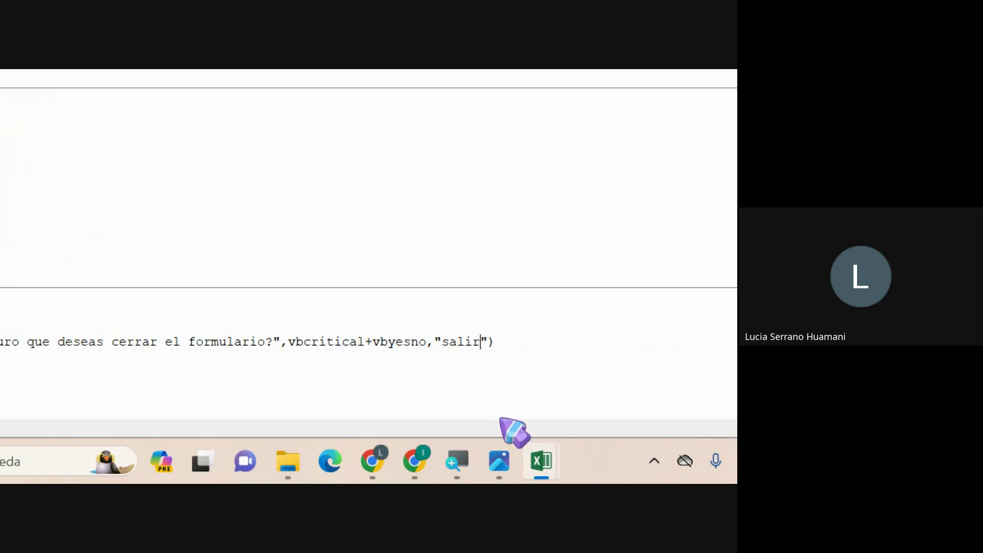
# - Review the vbcritical and vbyesno constants, then start a new line below the message line
pyautogui.click(312, 342)
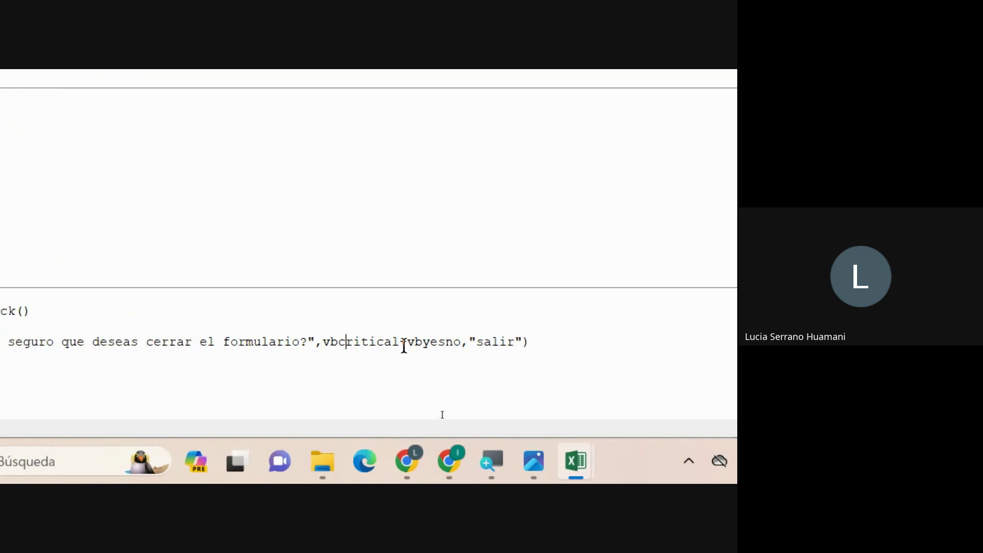
pyautogui.moveTo(407, 342); pyautogui.dragTo(445, 342)
pyautogui.click(459, 342)
pyautogui.moveTo(324, 342); pyautogui.dragTo(398, 342)
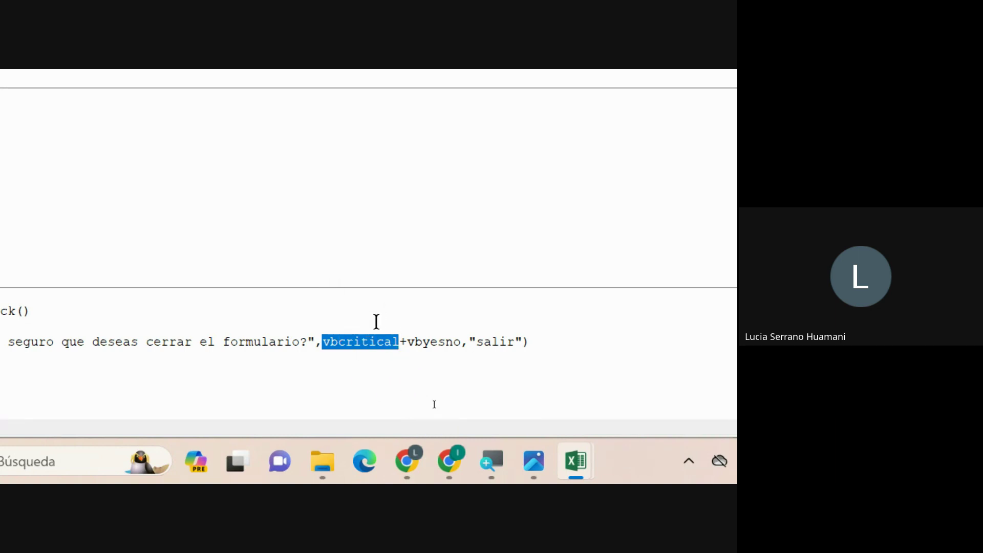
pyautogui.moveTo(408, 341); pyautogui.dragTo(460, 341)
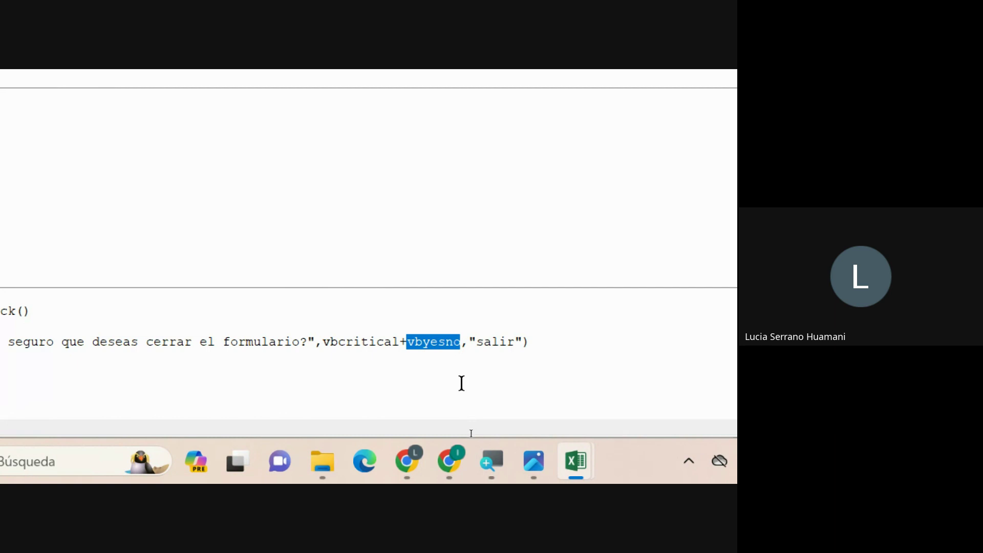
pyautogui.click(545, 339)
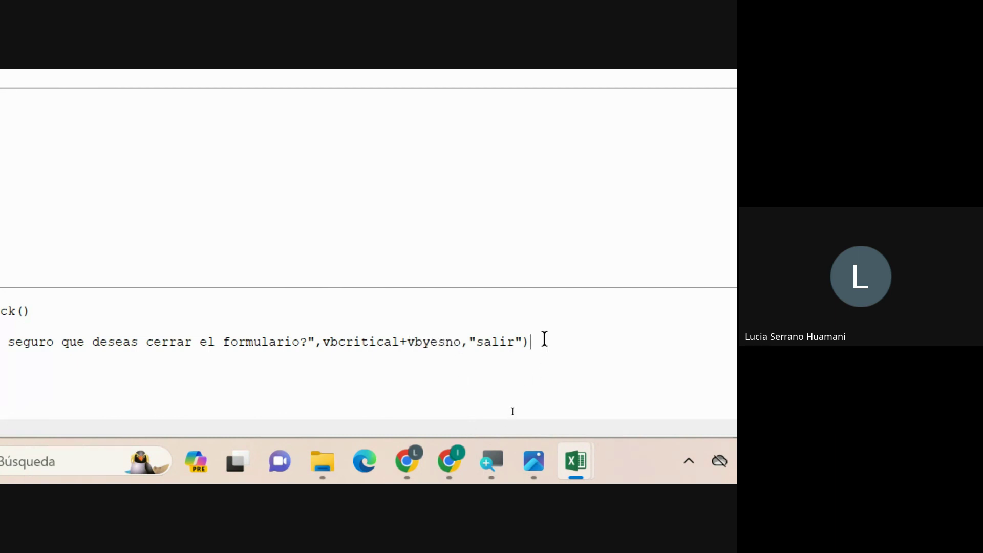
pyautogui.press('Return')
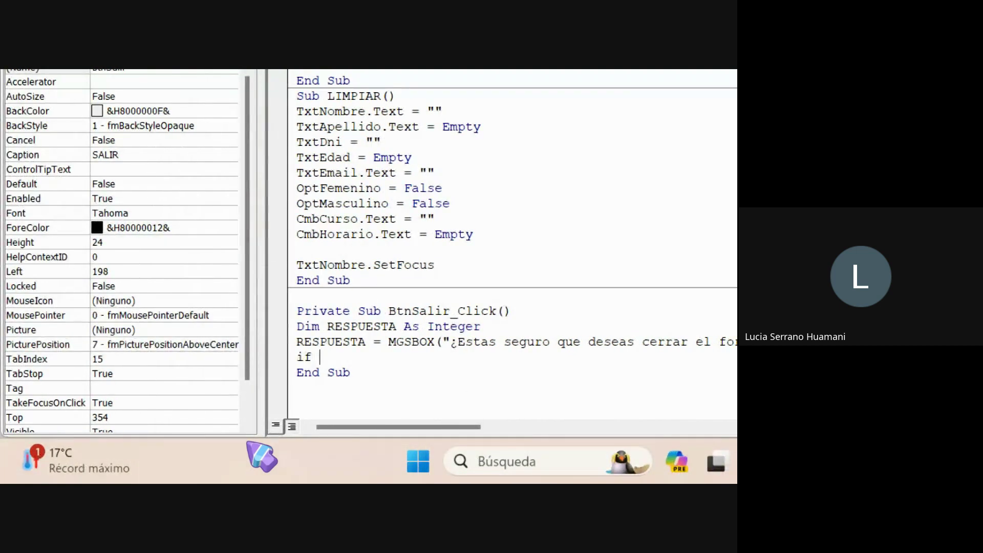
# - Write the line If RESPUESTA = vbYes Then
pyautogui.write('If')
pyautogui.press('BackSpace')
pyautogui.press('BackSpace')
pyautogui.press('BackSpace')
pyautogui.write('IF ')
pyautogui.write('RE')
pyautogui.write('SPUESTA')
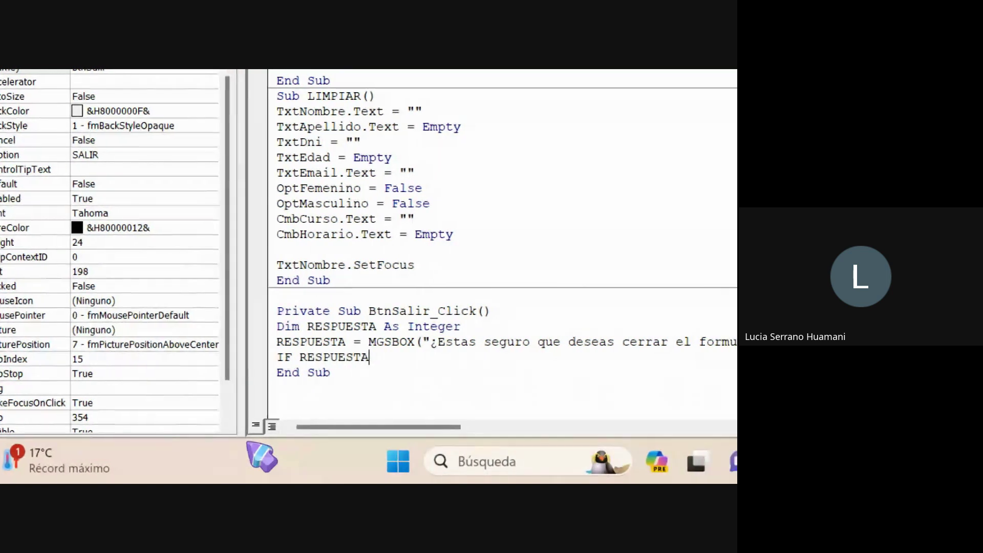
pyautogui.write('=')
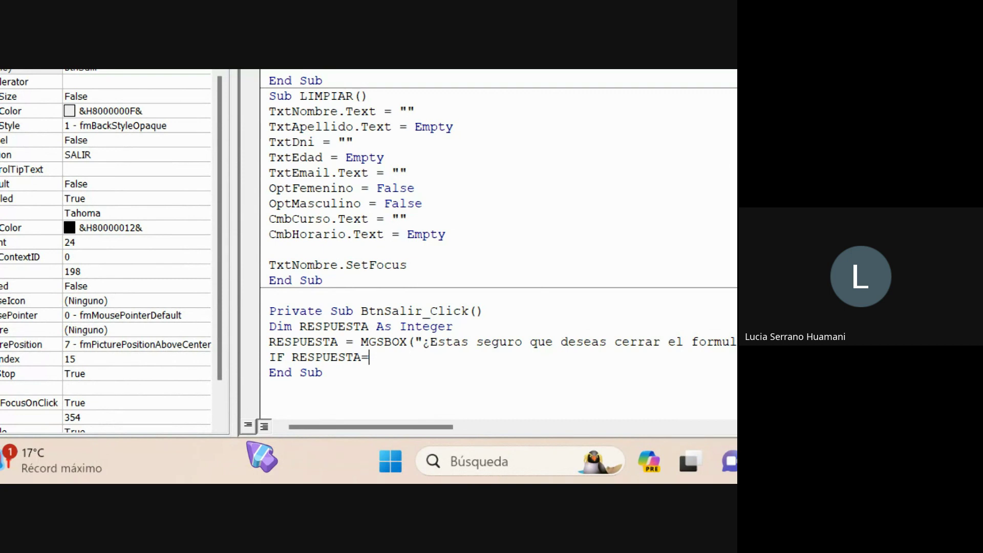
pyautogui.write('VBYES')
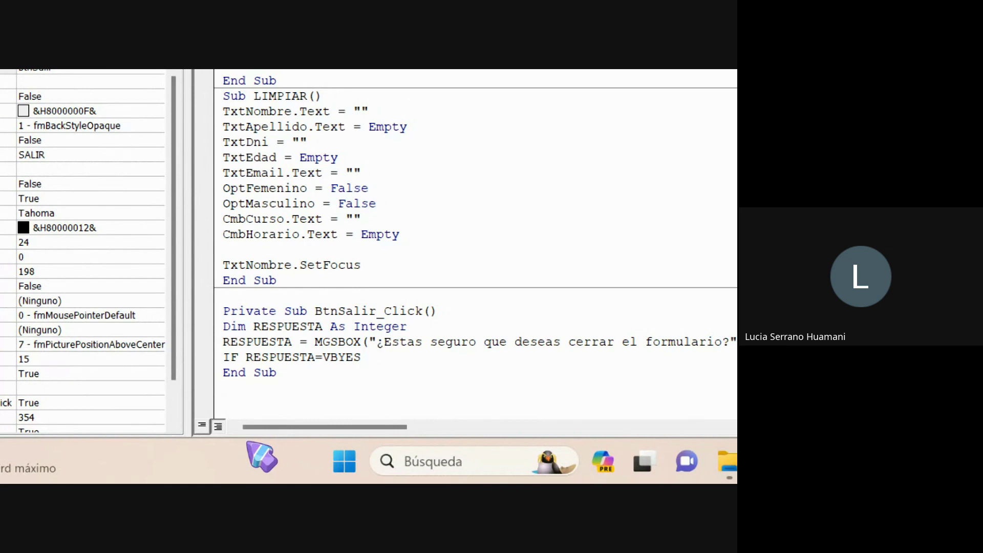
pyautogui.write(' TEN')
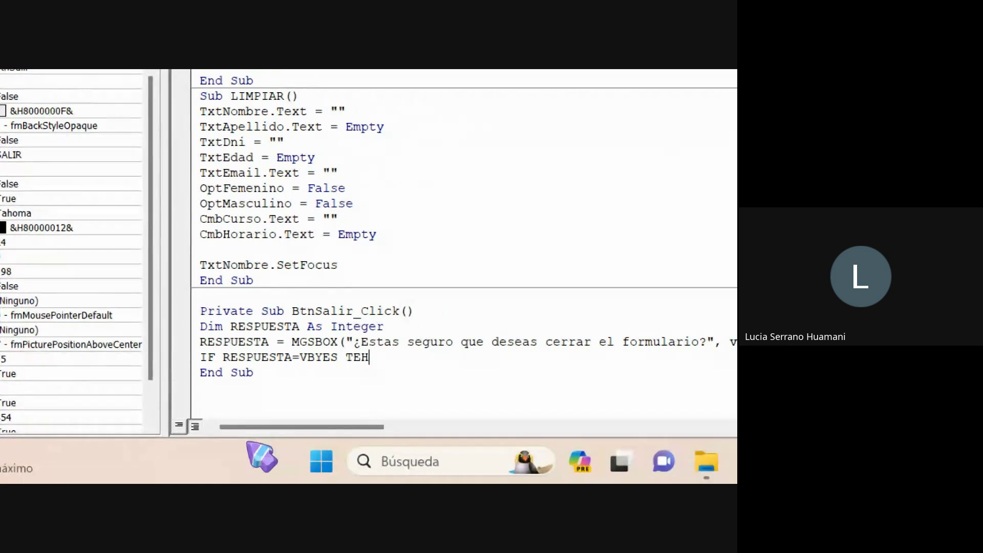
pyautogui.press('BackSpace')
pyautogui.press('BackSpace')
pyautogui.write('HEN')
pyautogui.press('Return')
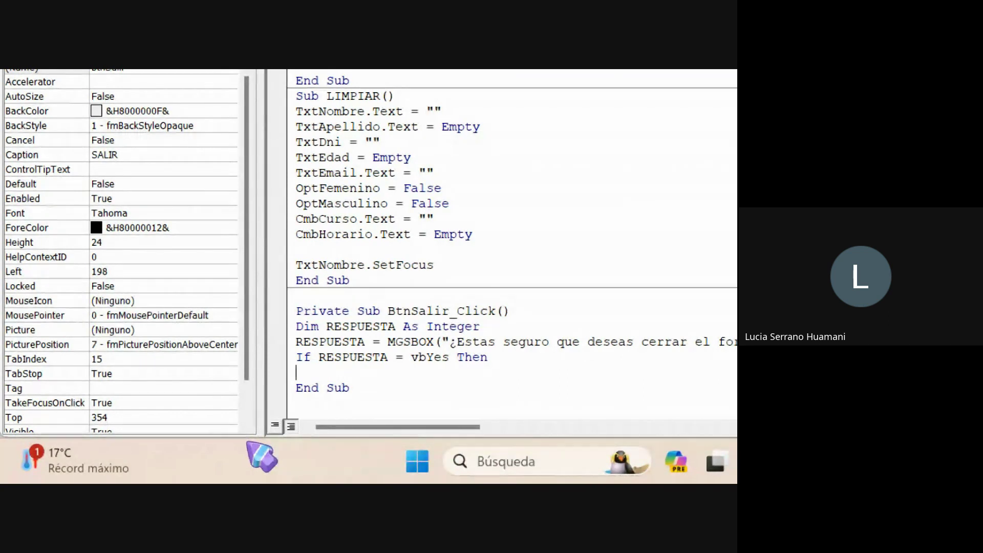
# - Add Unload Me under the If and start an Else branch
pyautogui.write('UNL')
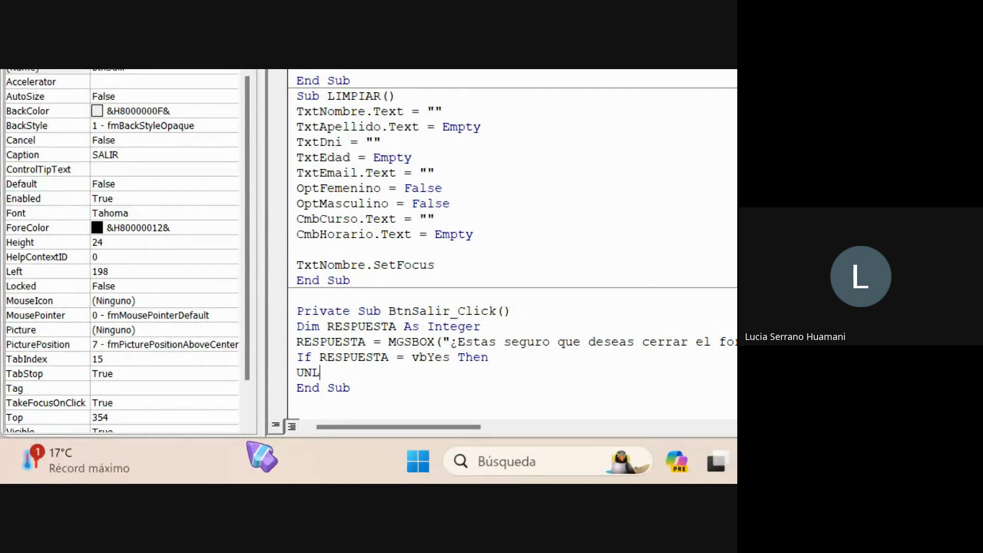
pyautogui.write('OAS ME')
pyautogui.press('BackSpace')
pyautogui.press('BackSpace')
pyautogui.press('BackSpace')
pyautogui.press('BackSpace')
pyautogui.write('D ME')
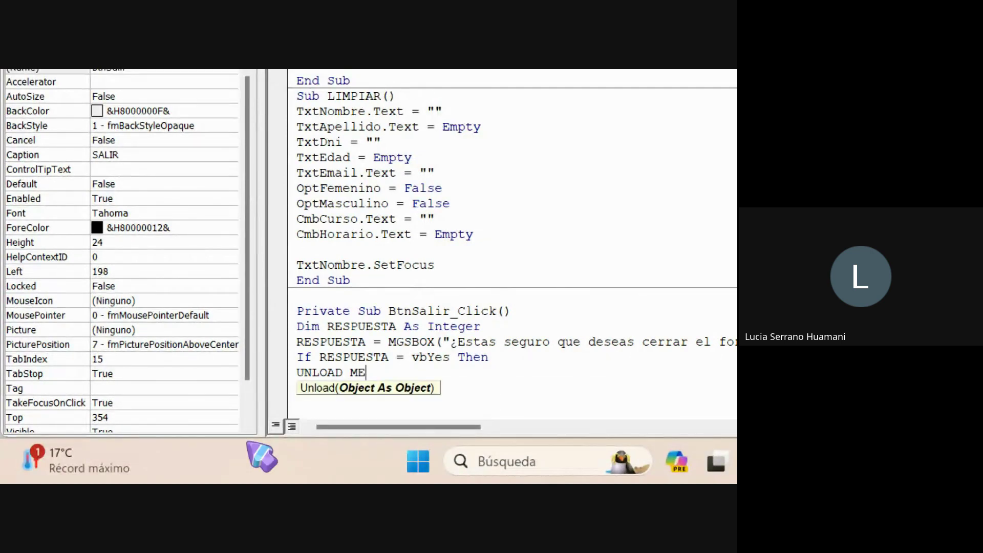
pyautogui.press('Return')
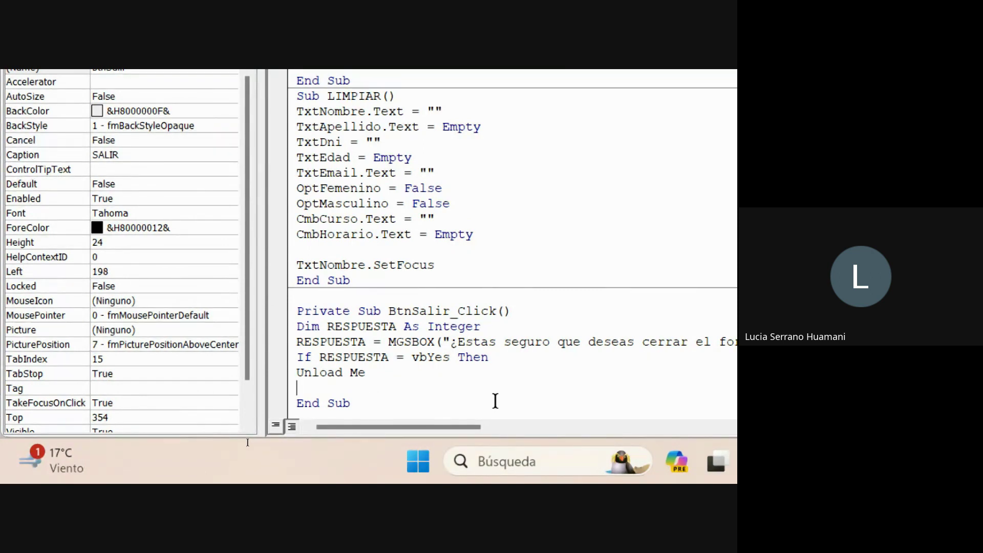
pyautogui.write('ELSE')
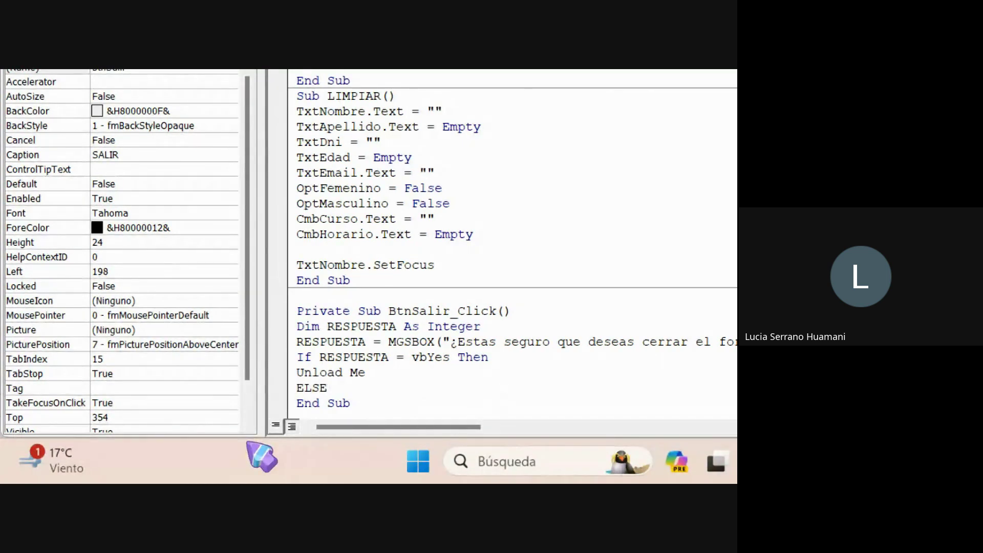
pyautogui.press('Return')
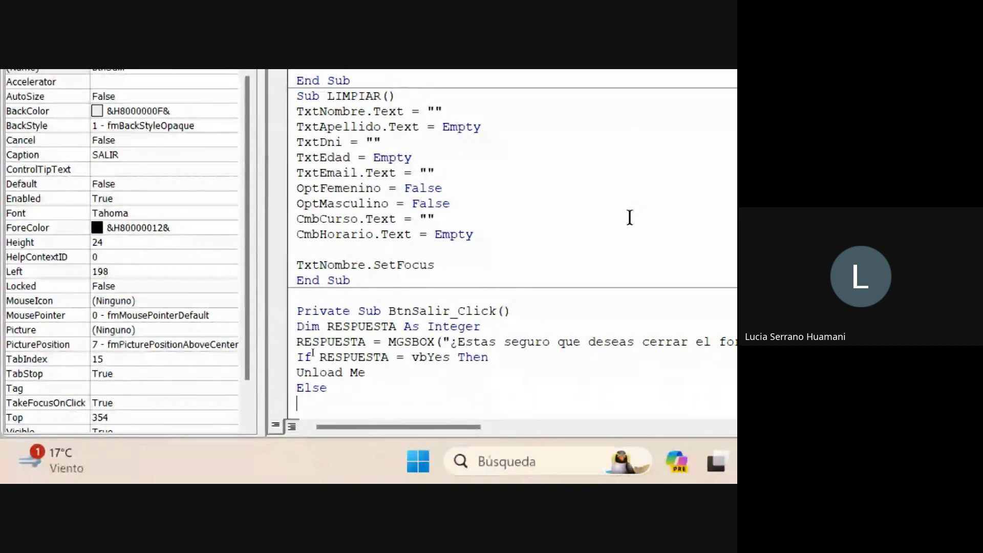
# - Put TxtNombre.SetFocus under Else and close the block with End If
pyautogui.scroll(-1, 467, 375)
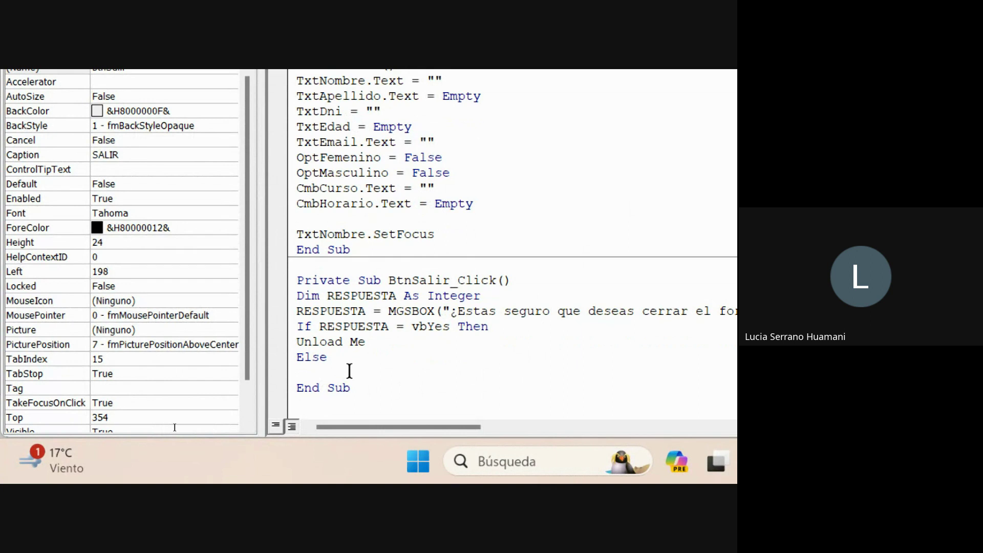
pyautogui.write('TXTN')
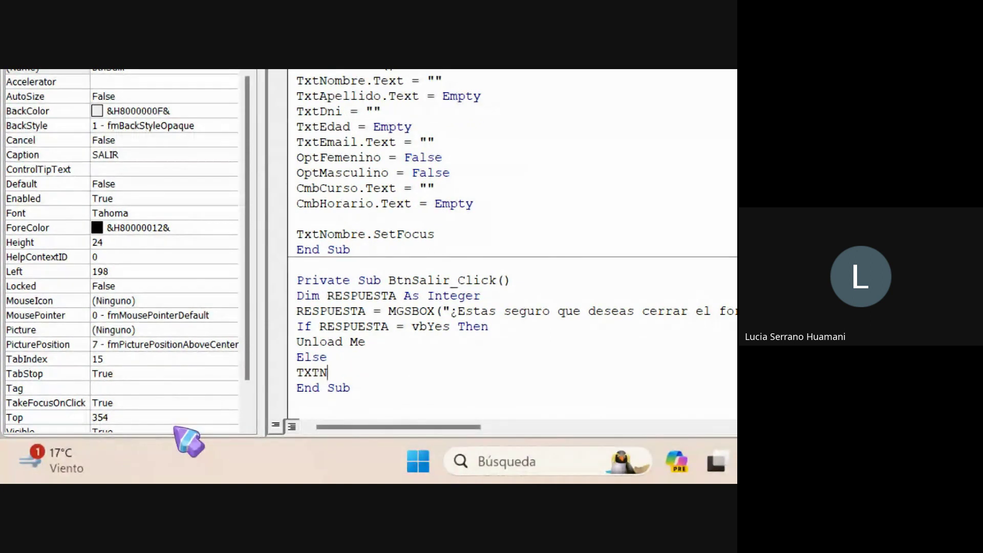
pyautogui.write('E.')
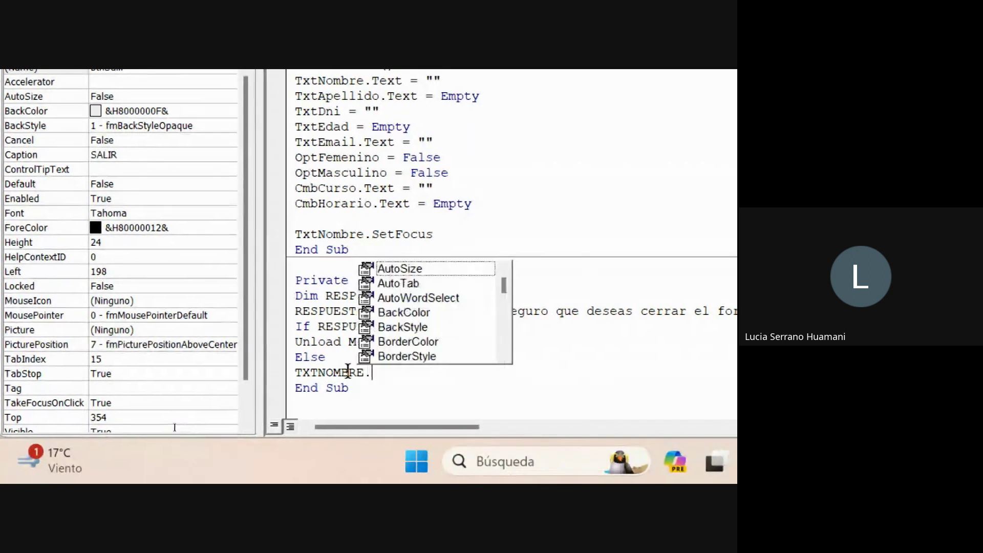
pyautogui.write('SET')
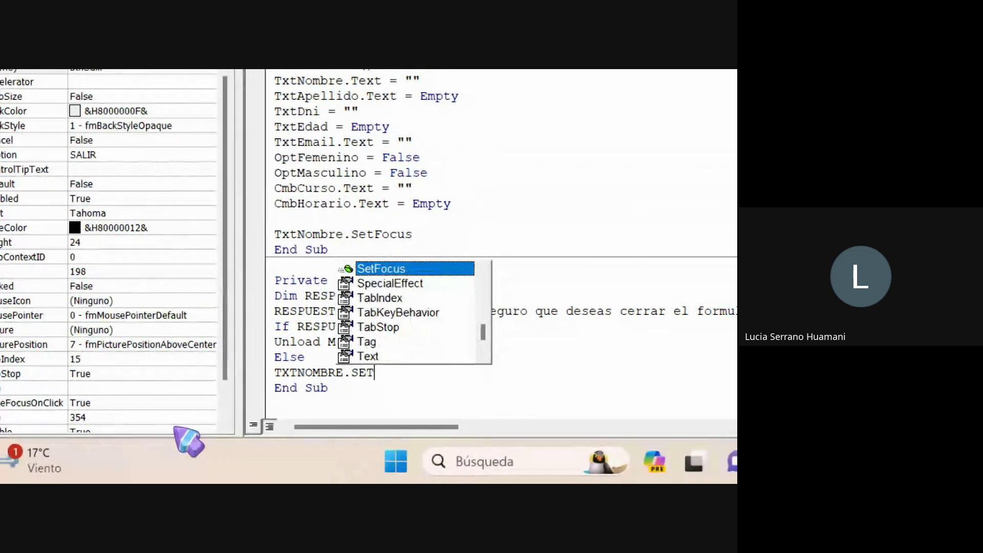
pyautogui.write('F')
pyautogui.press('Tab')
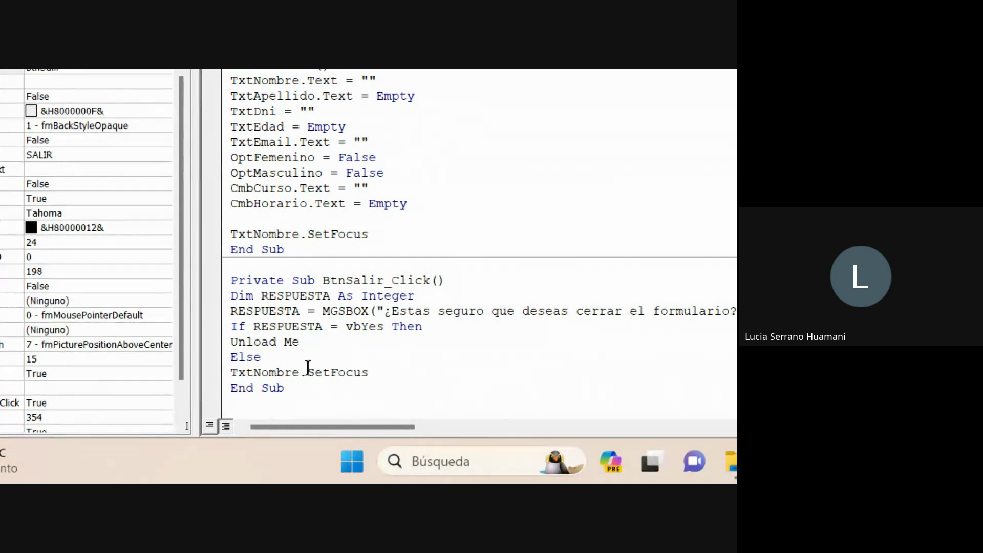
pyautogui.click(431, 376)
pyautogui.press('Return')
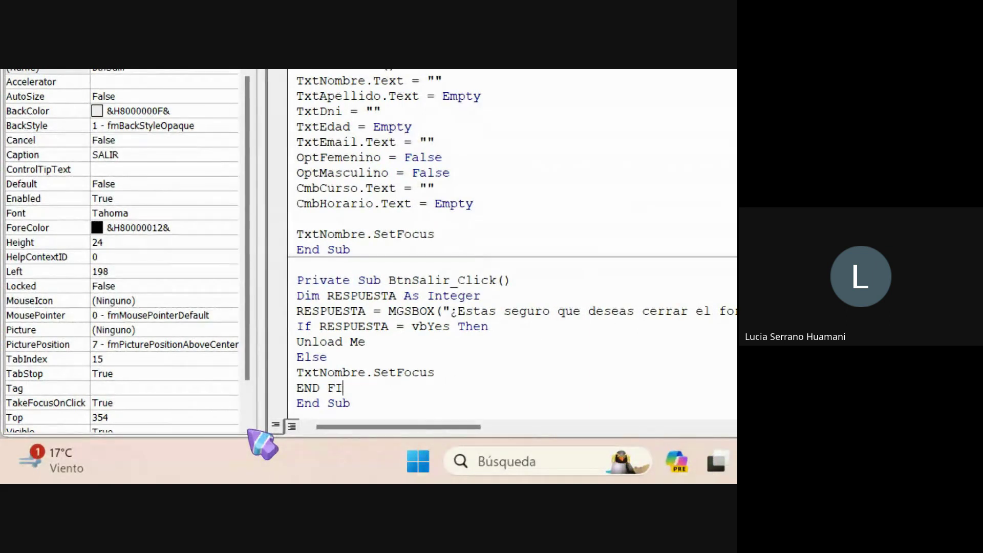
pyautogui.click(537, 359)
pyautogui.scroll(-1, 456, 334)
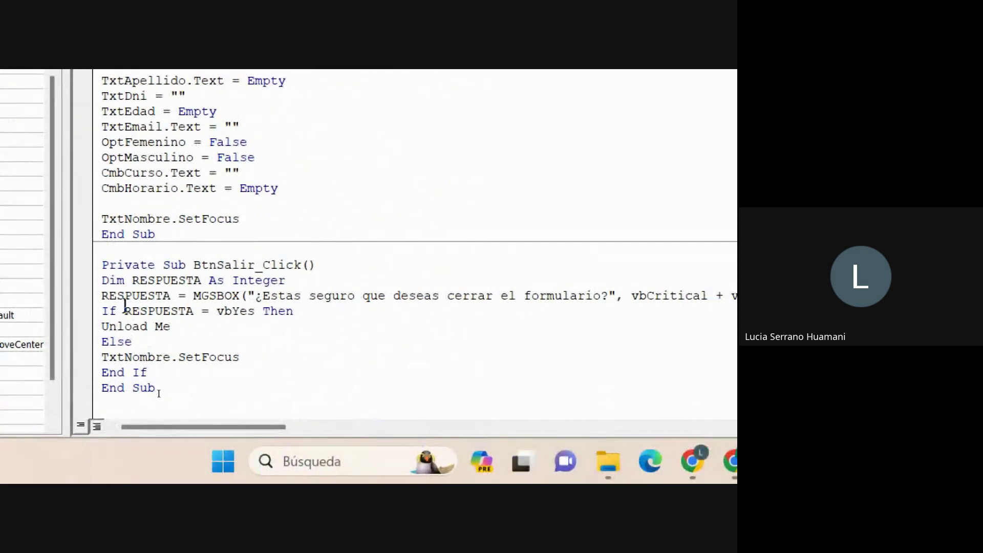
pyautogui.moveTo(100, 292); pyautogui.dragTo(177, 293)
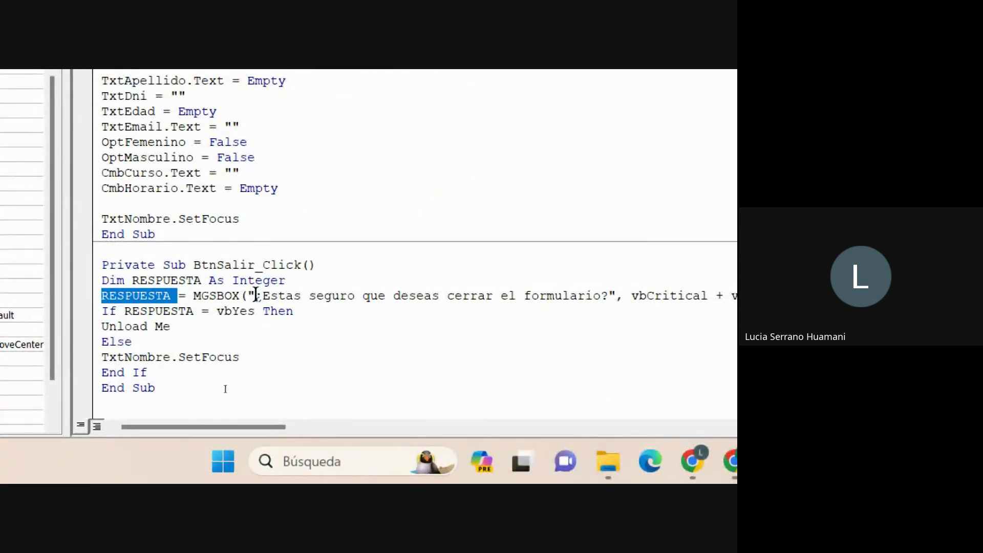
pyautogui.moveTo(255, 295); pyautogui.dragTo(605, 295)
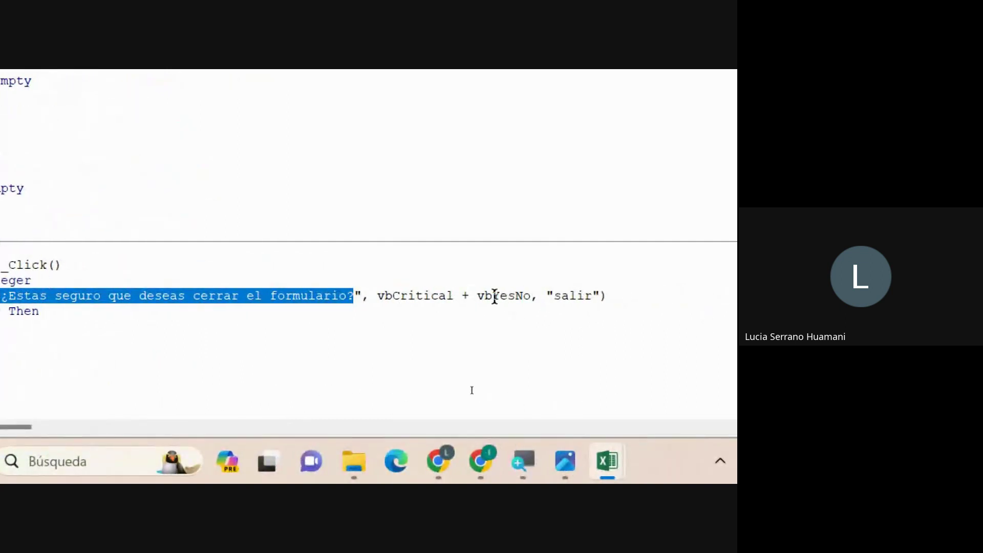
pyautogui.moveTo(493, 296); pyautogui.dragTo(516, 296)
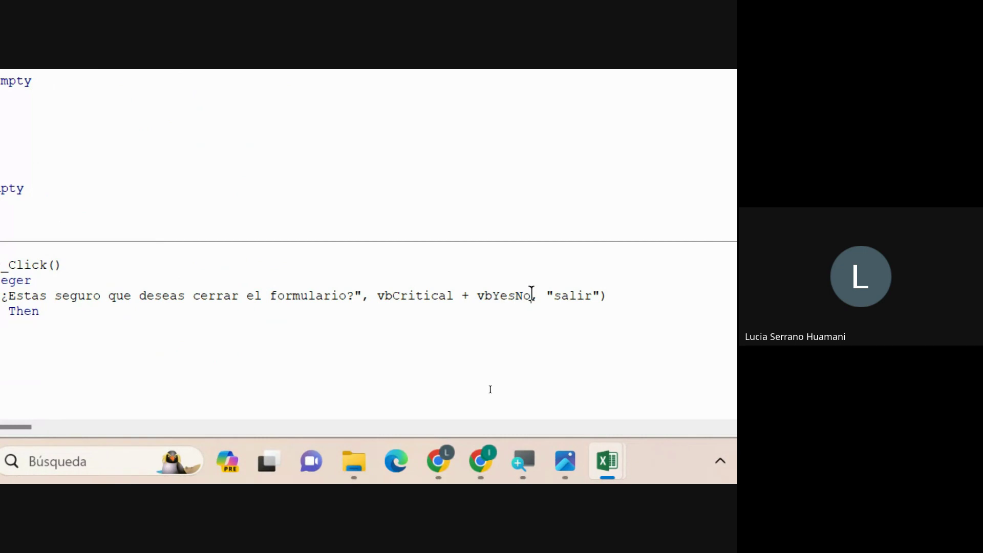
pyautogui.moveTo(175, 310); pyautogui.dragTo(207, 310)
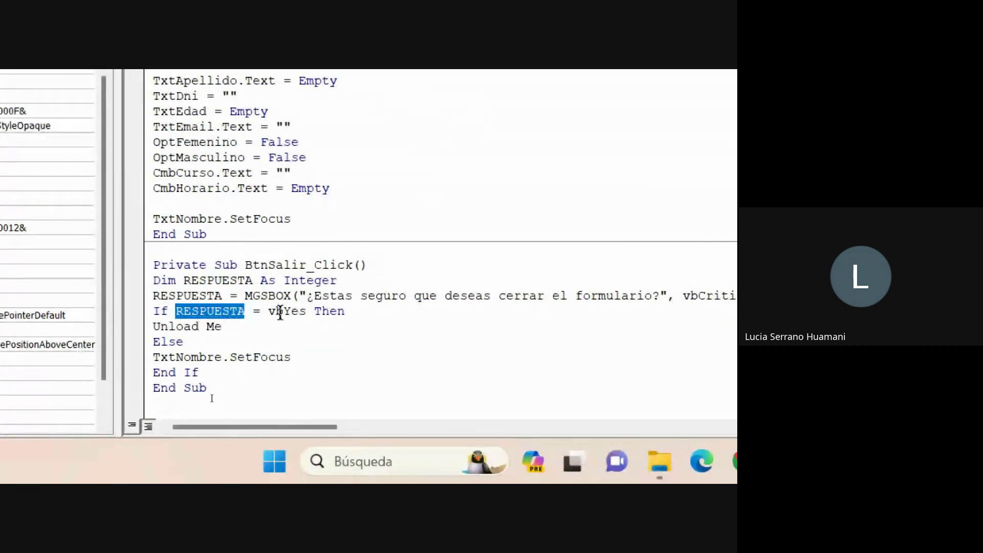
pyautogui.moveTo(267, 311); pyautogui.dragTo(314, 311)
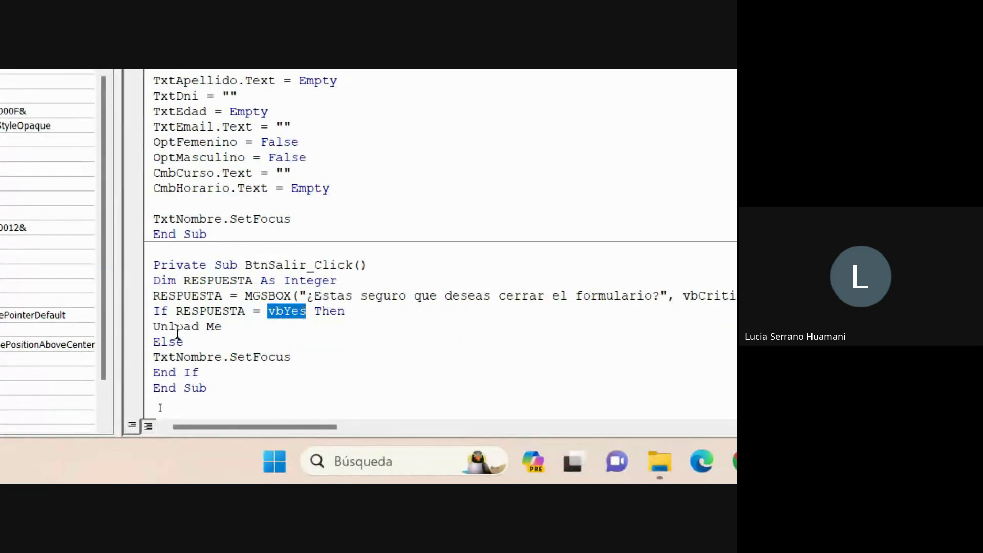
pyautogui.moveTo(154, 327)
pyautogui.mouseDown()
pyautogui.moveTo(193, 339)
pyautogui.moveTo(238, 325)
pyautogui.mouseUp()
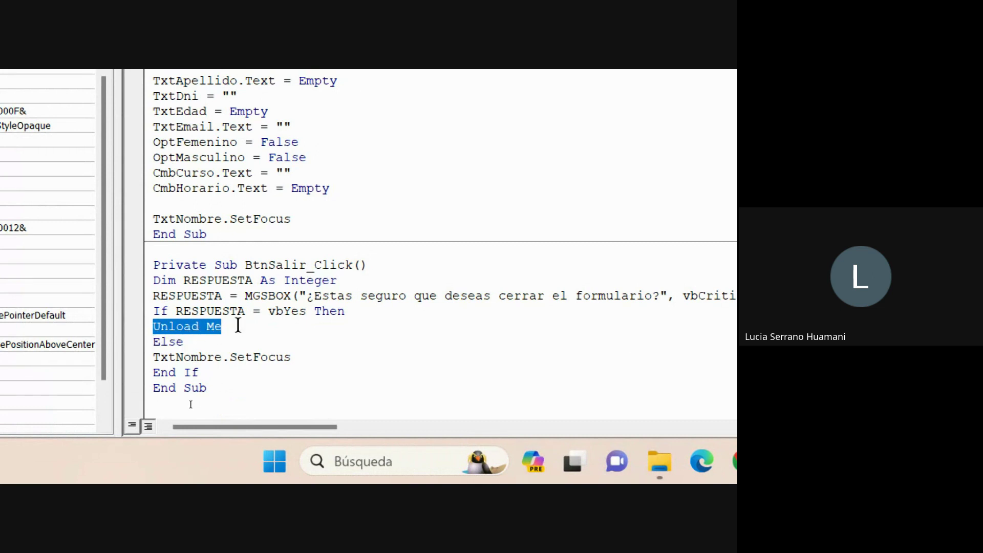
pyautogui.moveTo(153, 341)
pyautogui.mouseDown()
pyautogui.moveTo(215, 359)
pyautogui.moveTo(276, 359)
pyautogui.mouseUp()
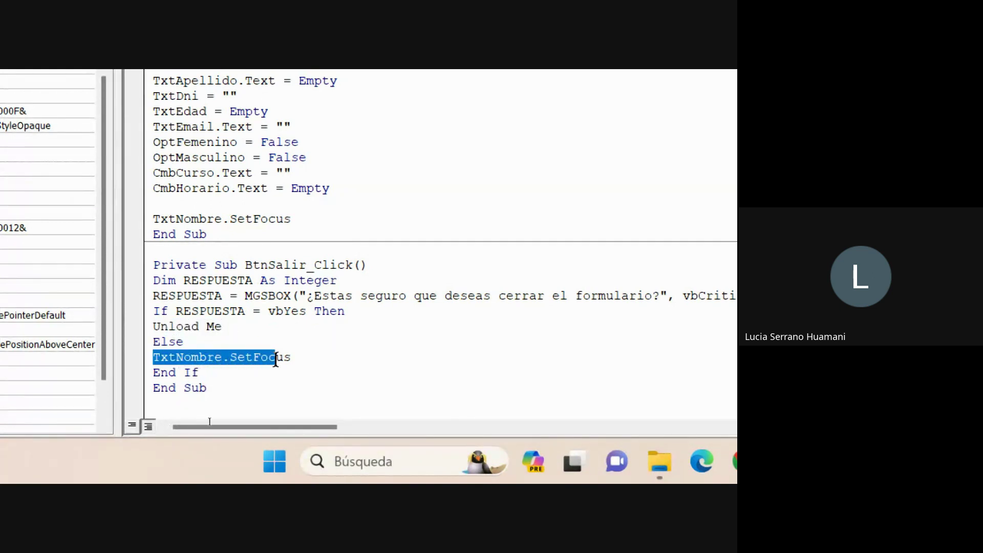
pyautogui.click(294, 358)
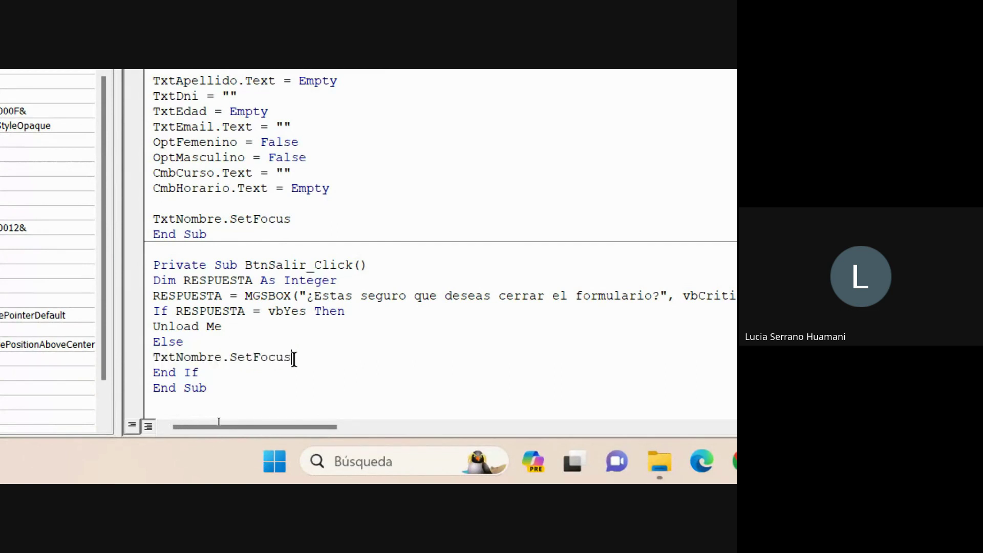
pyautogui.doubleClick(216, 357)
pyautogui.click(220, 374)
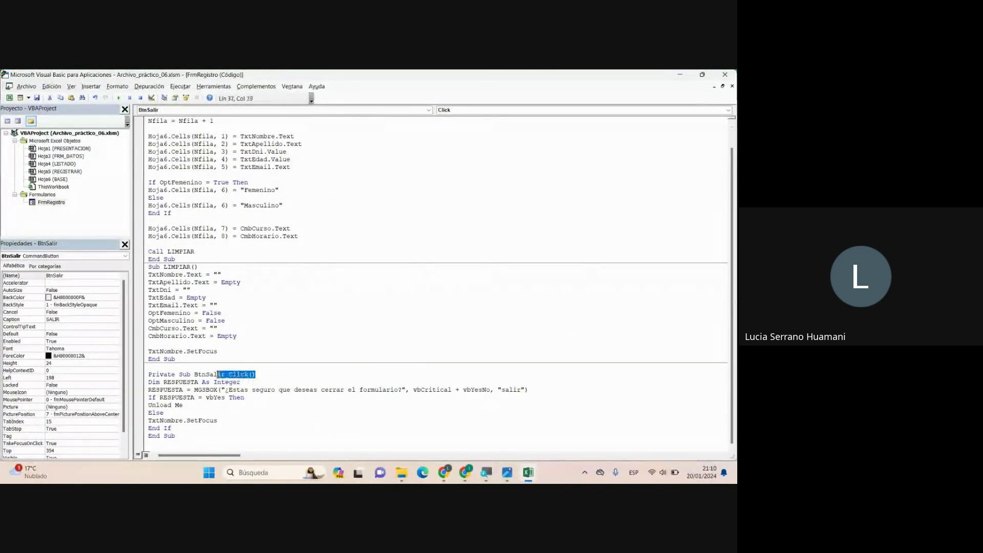
# - Run the form and test SALIR, which fails on the undefined MGSBOX, then reset
pyautogui.click(204, 404)
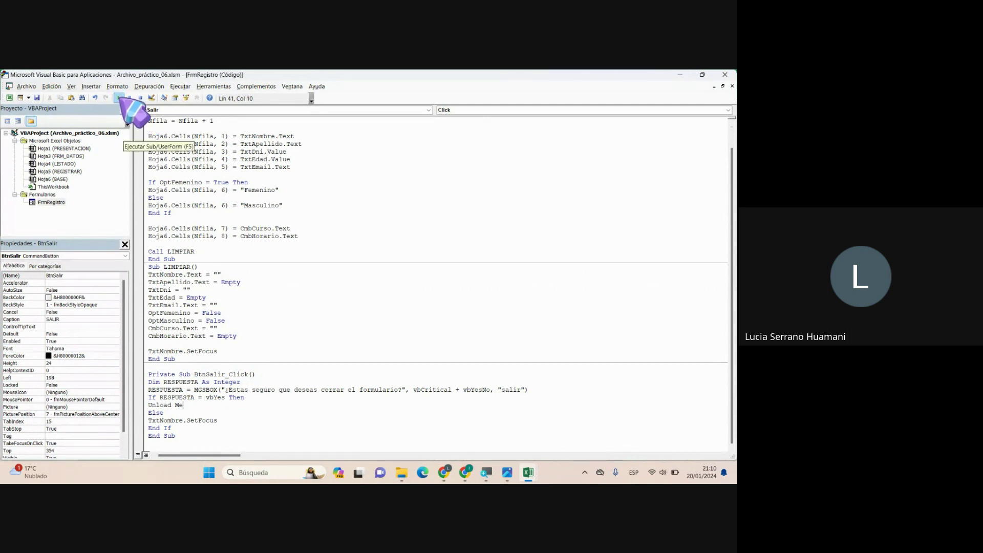
pyautogui.click(120, 97)
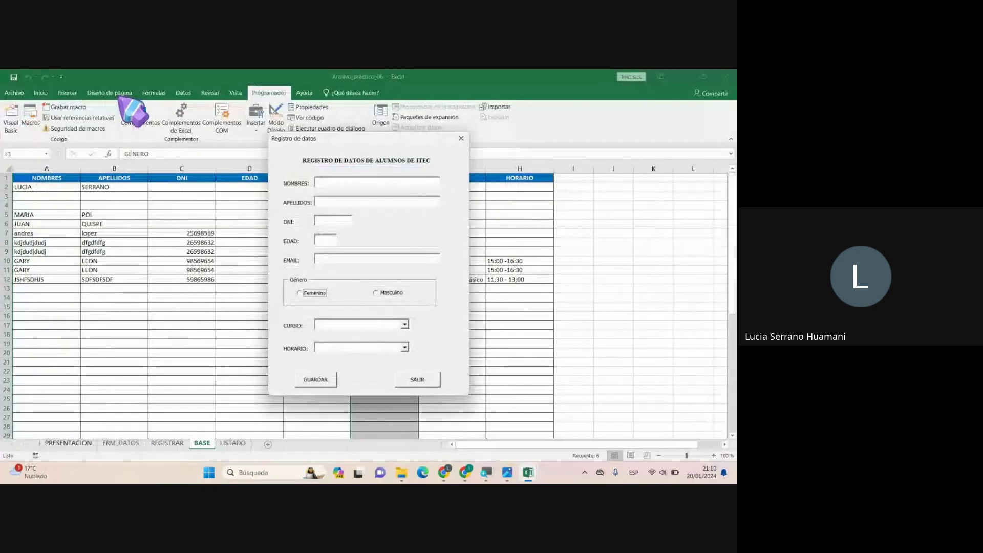
pyautogui.click(328, 181)
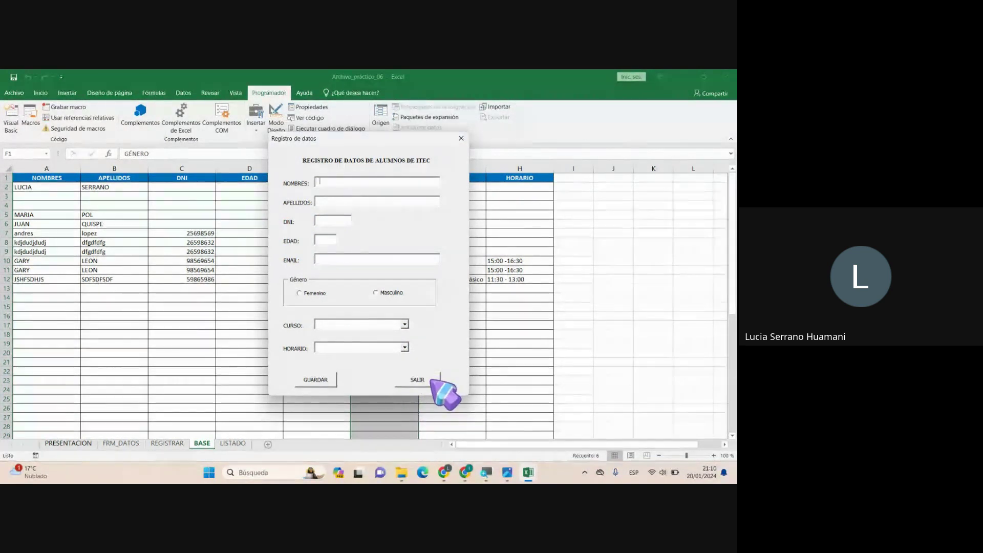
pyautogui.click(433, 381)
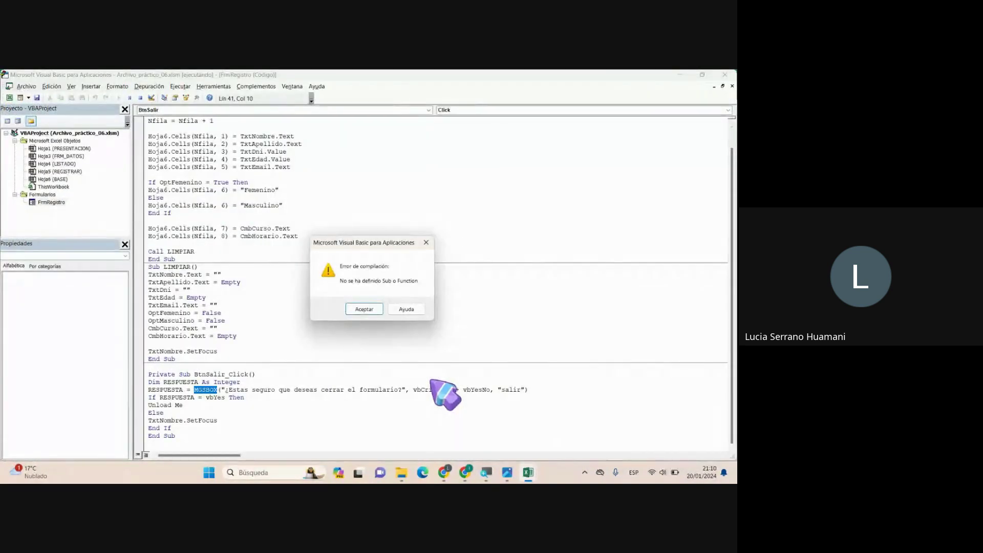
pyautogui.click(426, 242)
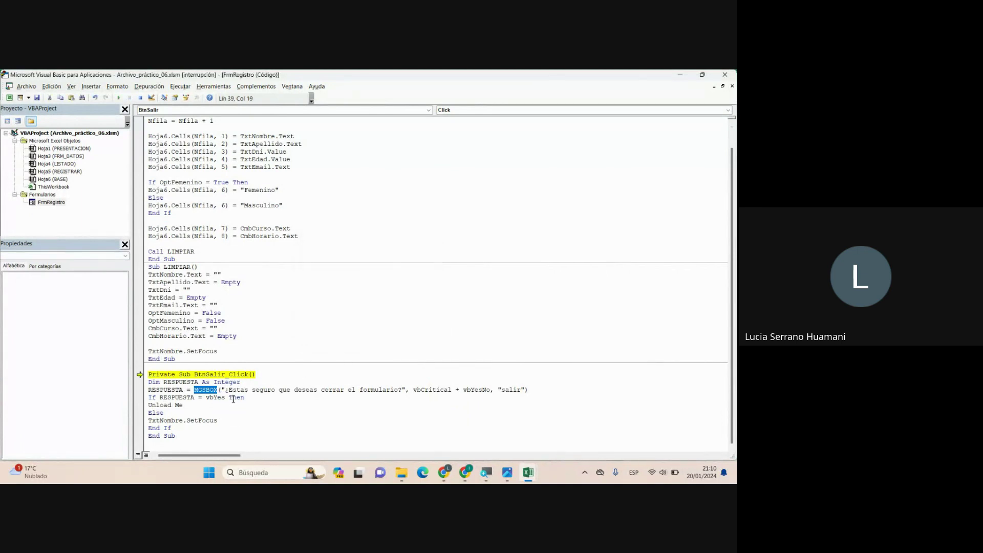
pyautogui.click(140, 98)
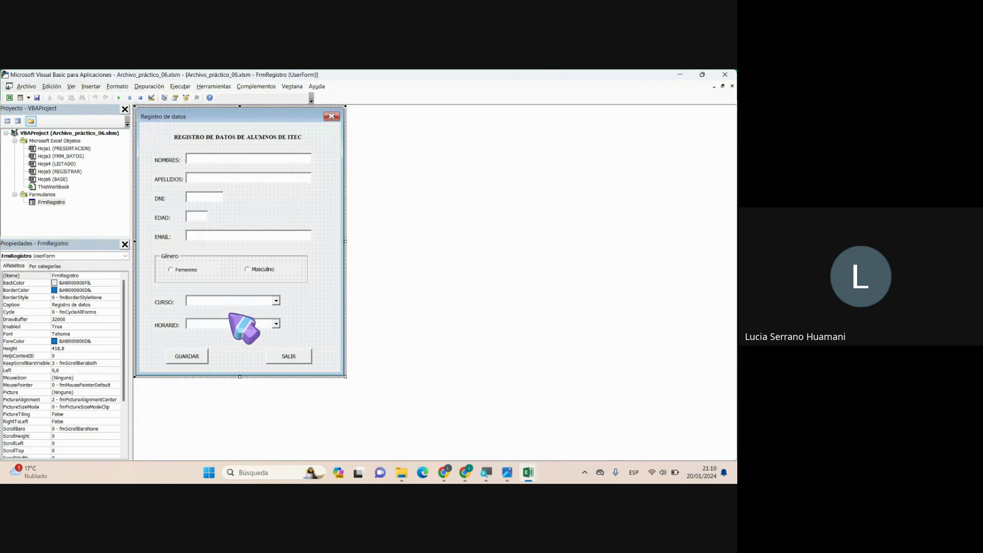
# - Fix MGSBOX to MSGBOX, rerun the form and check SALIR shows the Sí/No "salir" prompt
pyautogui.doubleClick(292, 357)
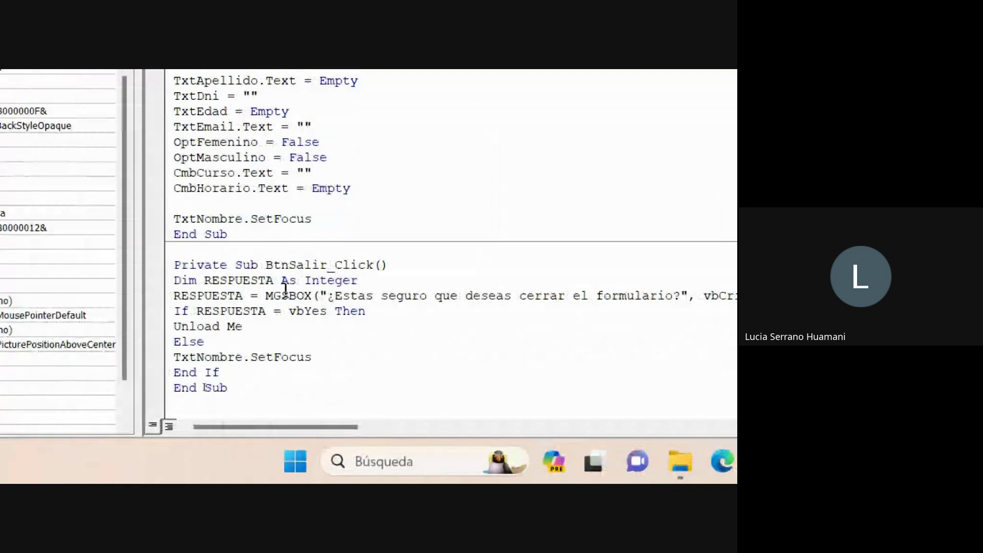
pyautogui.click(289, 296)
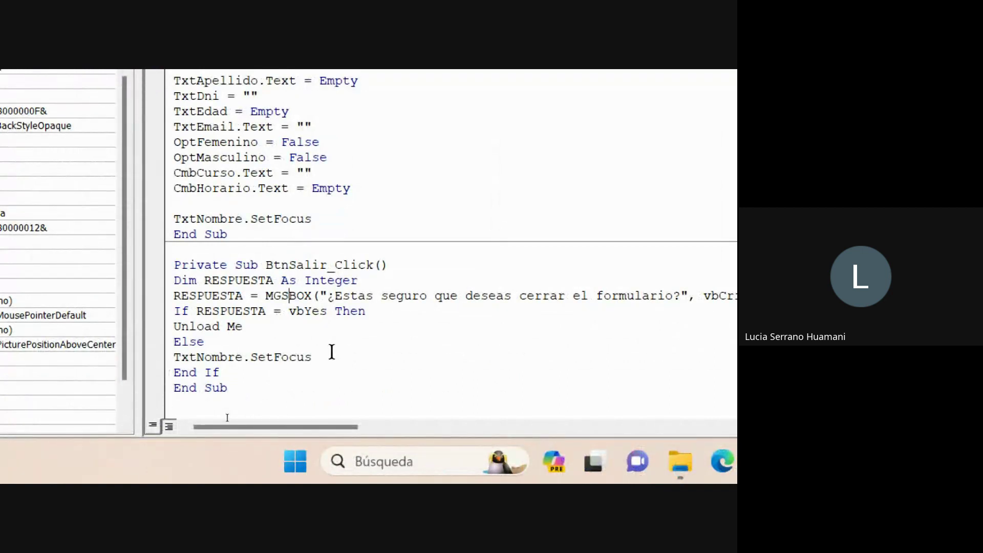
pyautogui.press('BackSpace')
pyautogui.press('BackSpace')
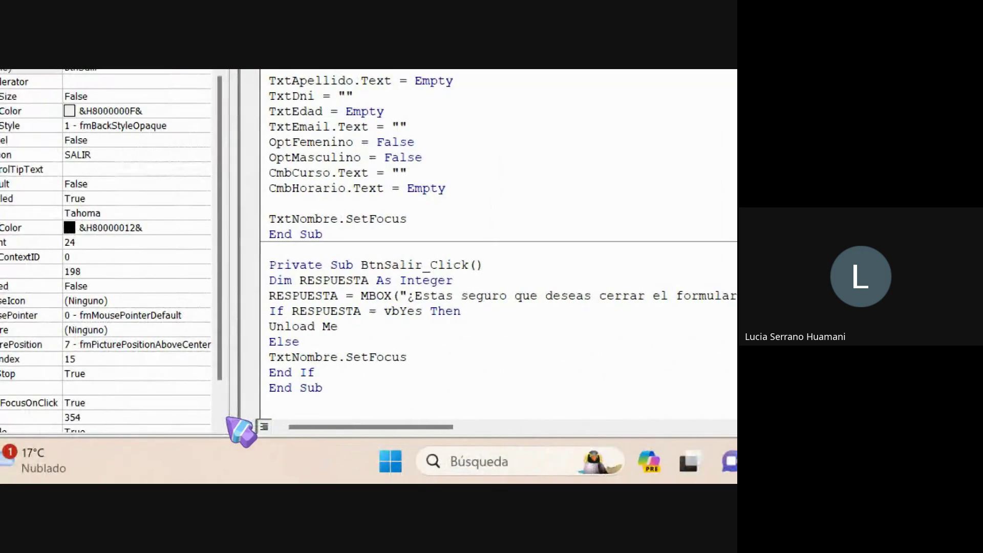
pyautogui.write('SG')
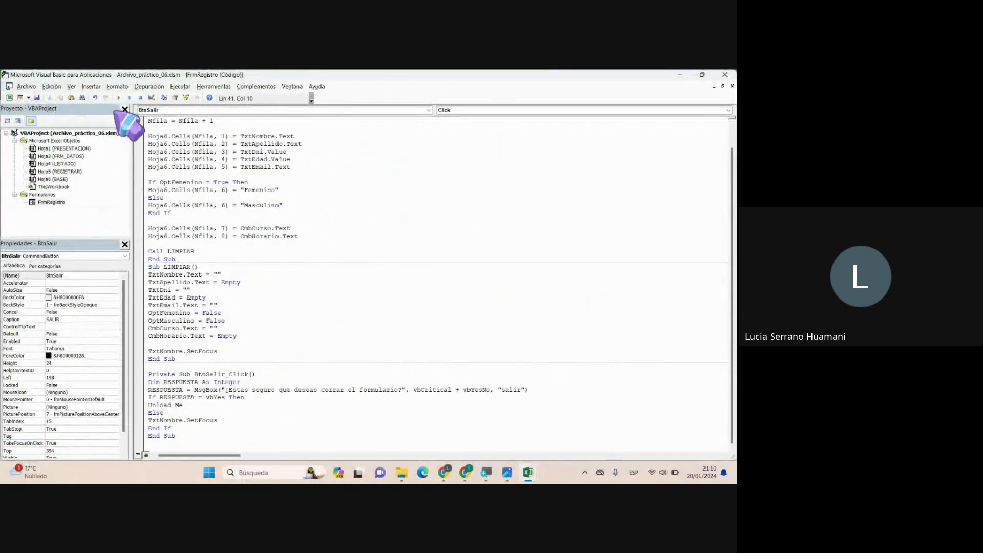
pyautogui.click(118, 98)
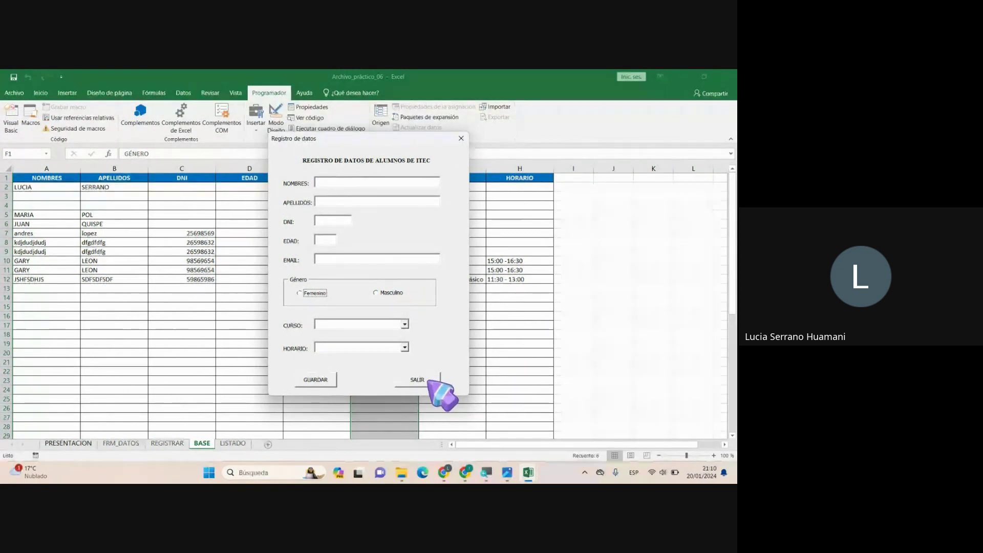
pyautogui.click(429, 381)
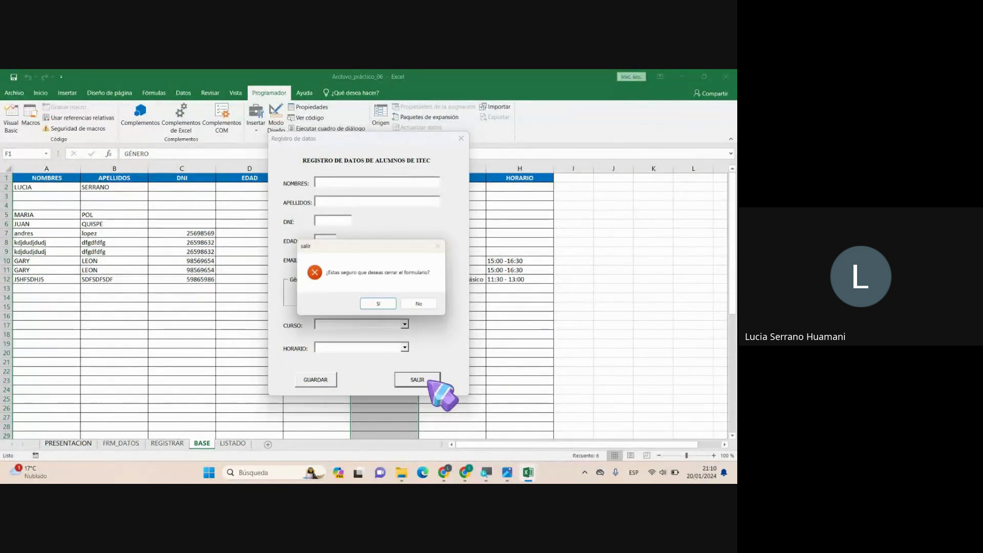
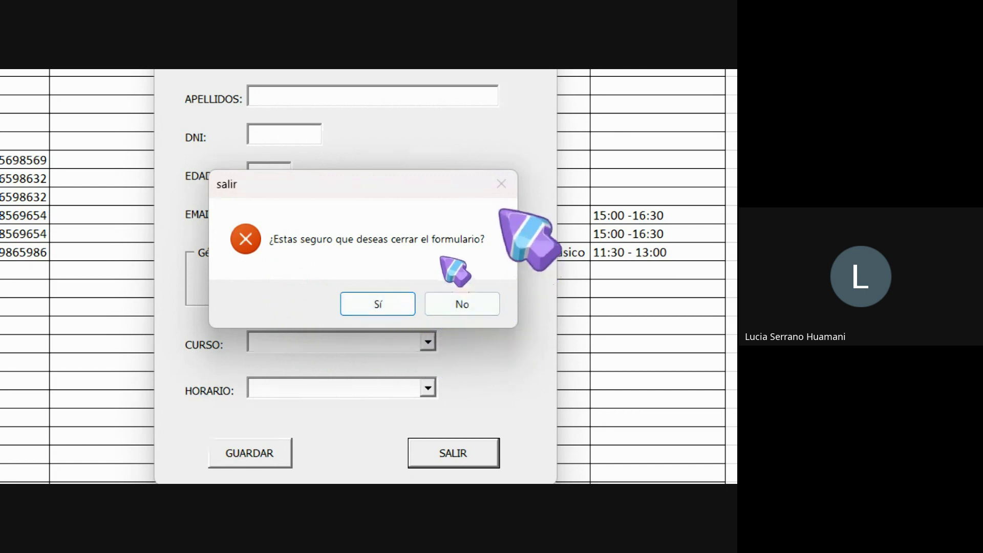
# - Confirm closing the registration form, rerun FrmRegistro, then cancel its SALIR prompt with No
pyautogui.moveTo(296, 190); pyautogui.dragTo(273, 170)
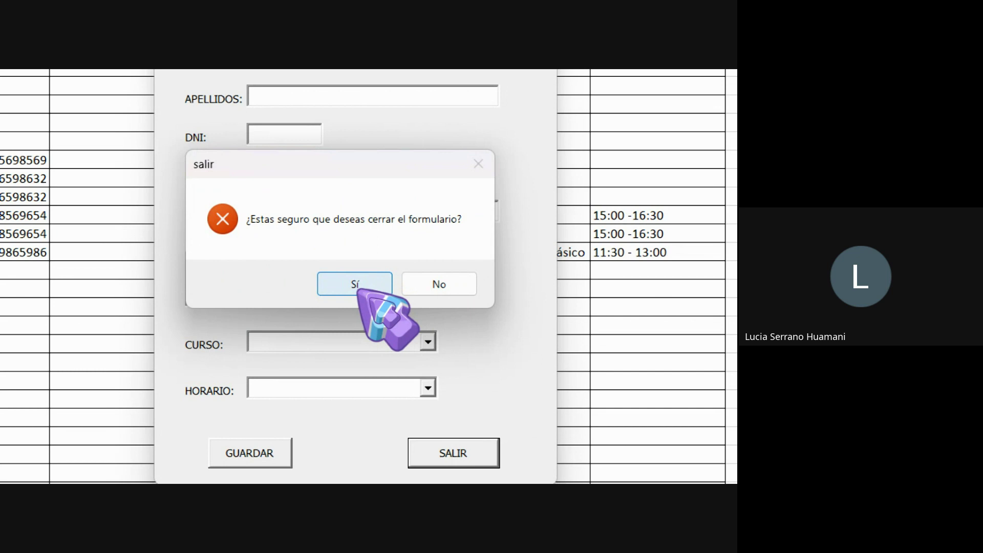
pyautogui.click(358, 289)
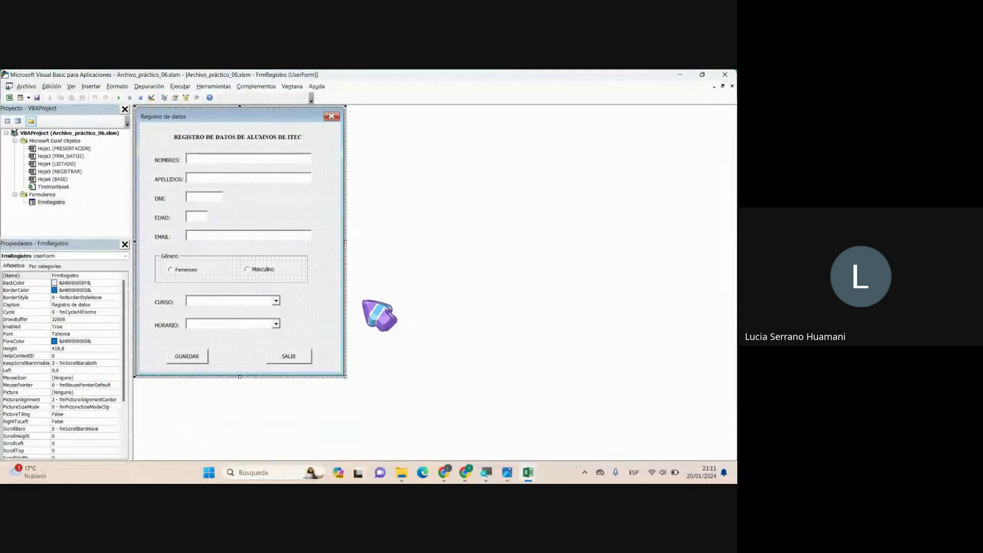
pyautogui.click(119, 97)
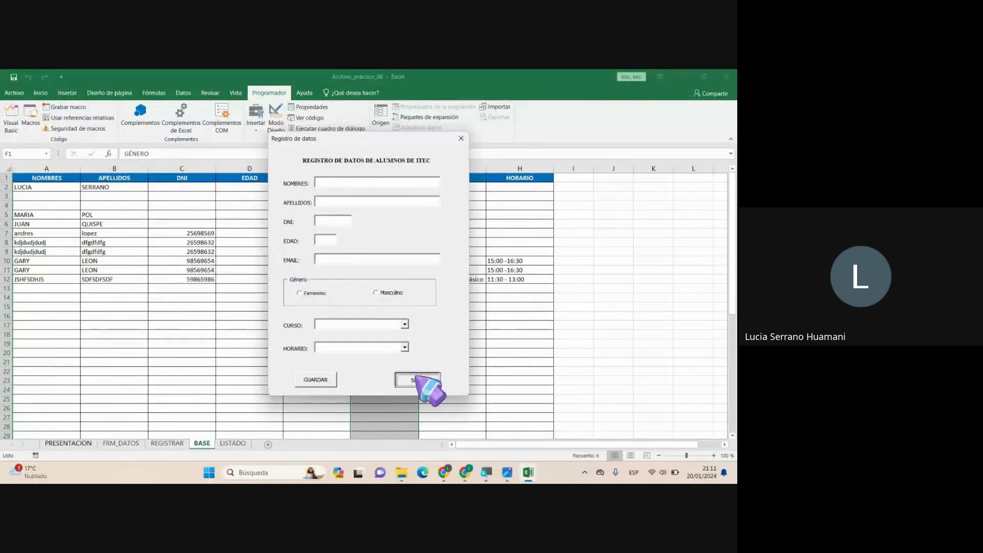
pyautogui.click(417, 379)
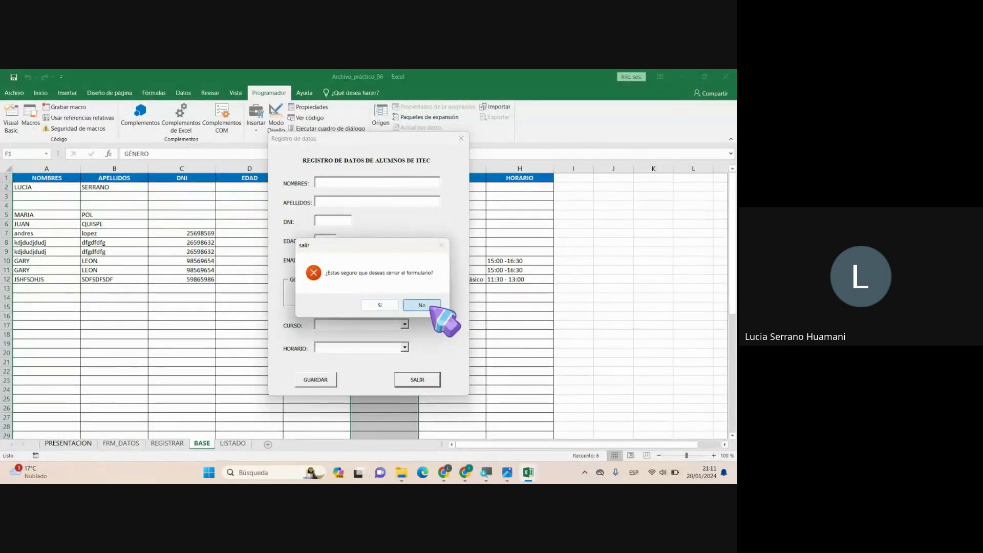
pyautogui.click(431, 309)
# - Close the running registration form and bring the Excel workbook back to the front
pyautogui.click(323, 180)
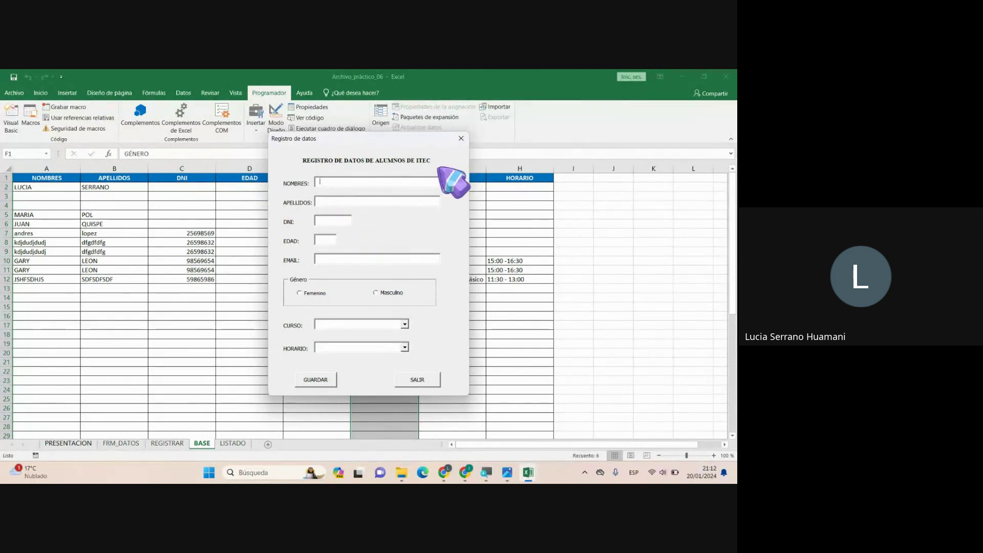
pyautogui.click(460, 138)
pyautogui.moveTo(444, 472)
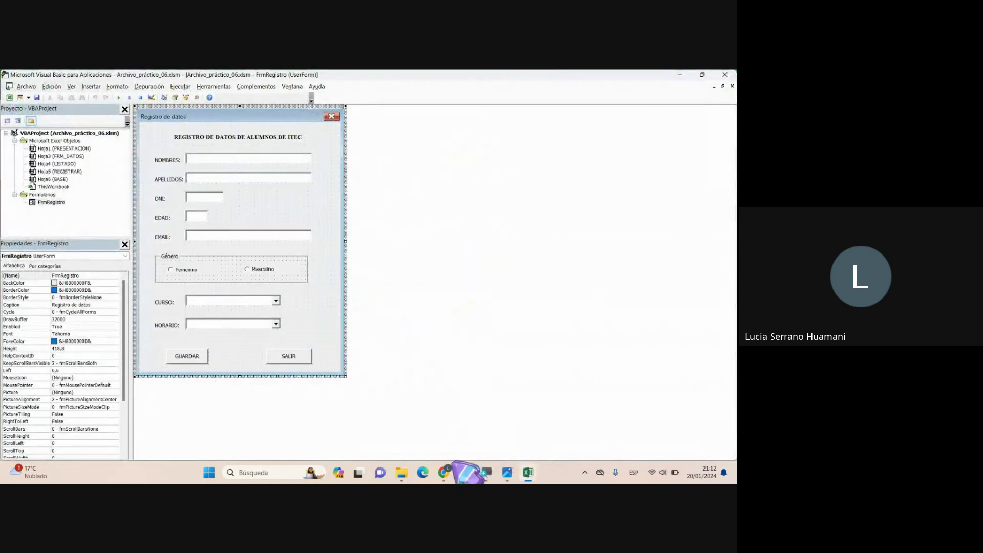
pyautogui.click(409, 438)
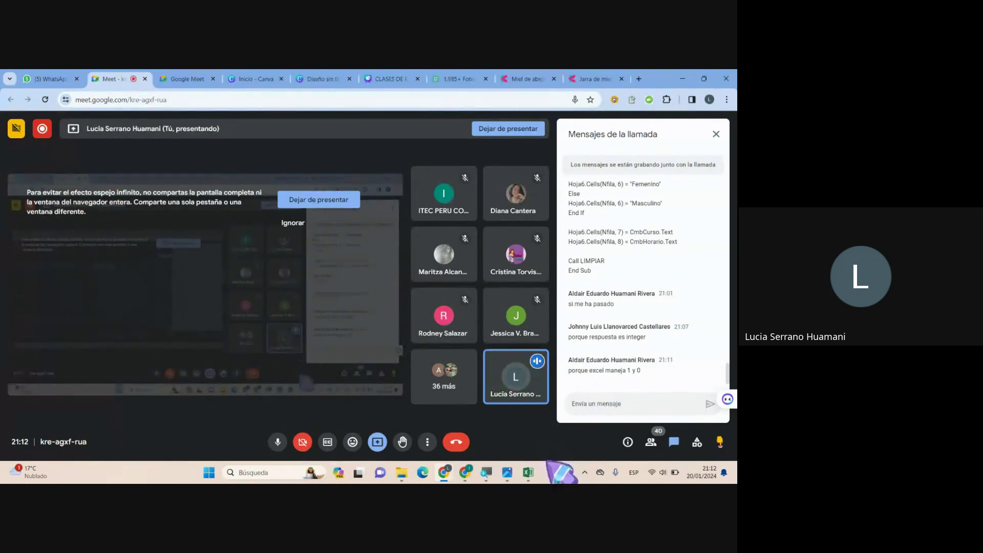
pyautogui.moveTo(527, 472)
pyautogui.click(507, 440)
pyautogui.click(238, 321)
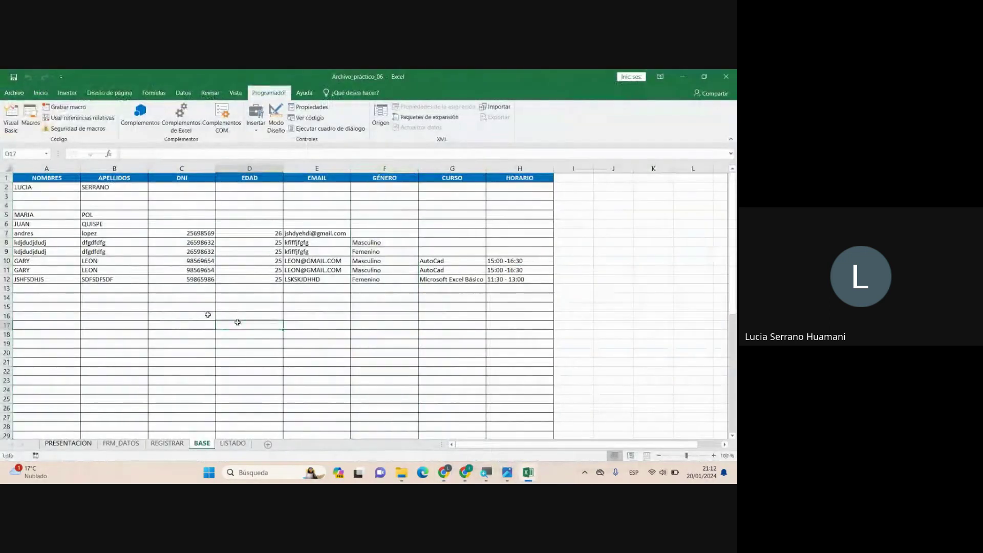
pyautogui.click(107, 297)
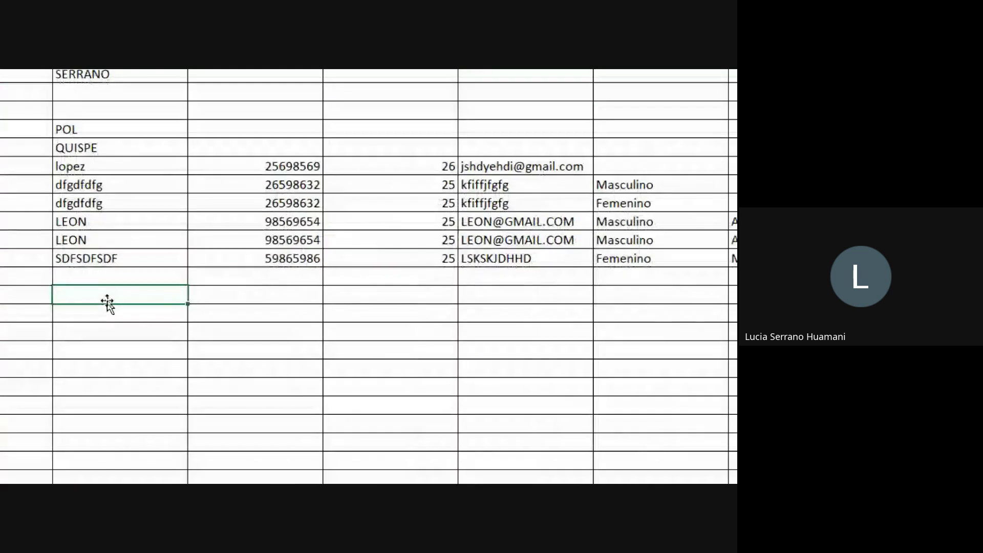
pyautogui.write('2')
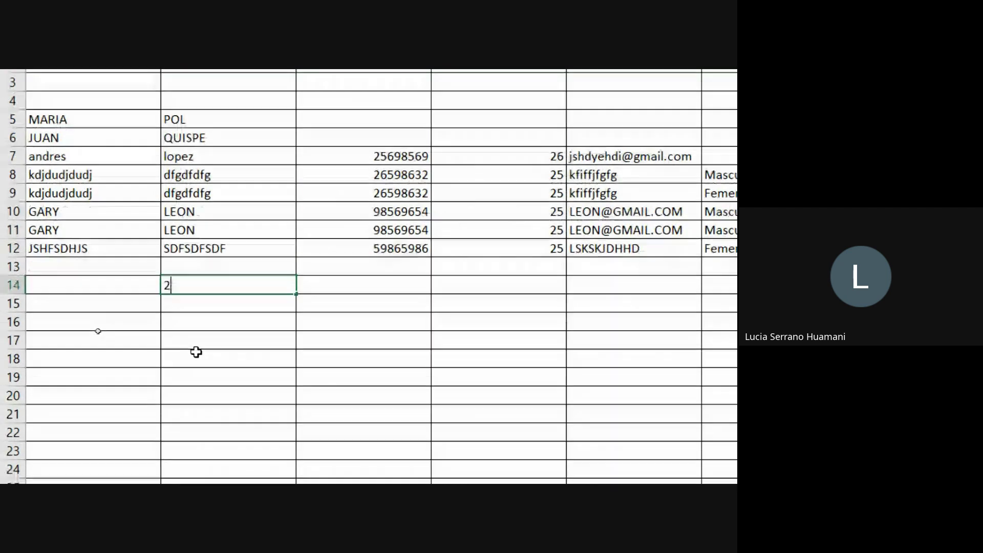
pyautogui.write('5/12/')
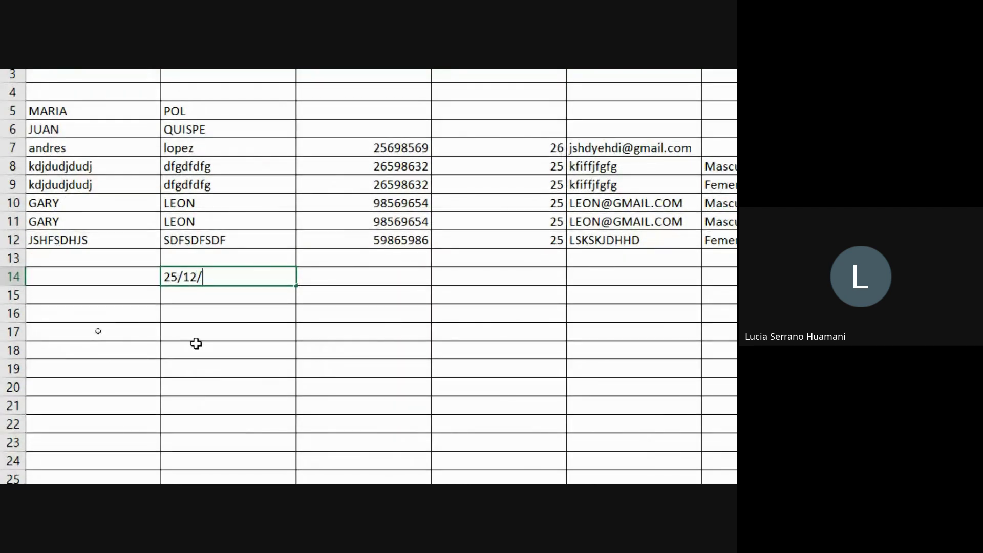
pyautogui.write('2024')
pyautogui.click(217, 282)
pyautogui.click(306, 277)
pyautogui.click(275, 279)
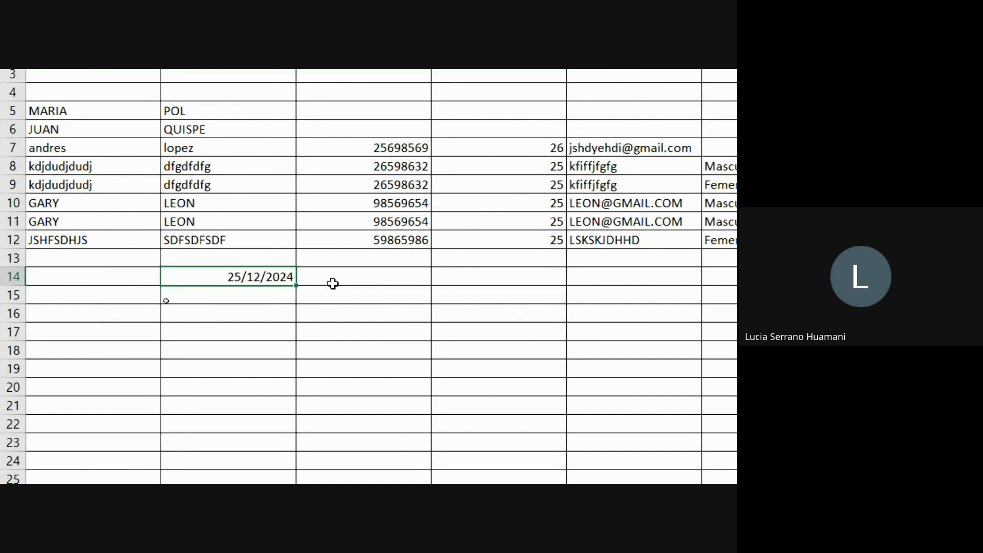
pyautogui.press('Delete')
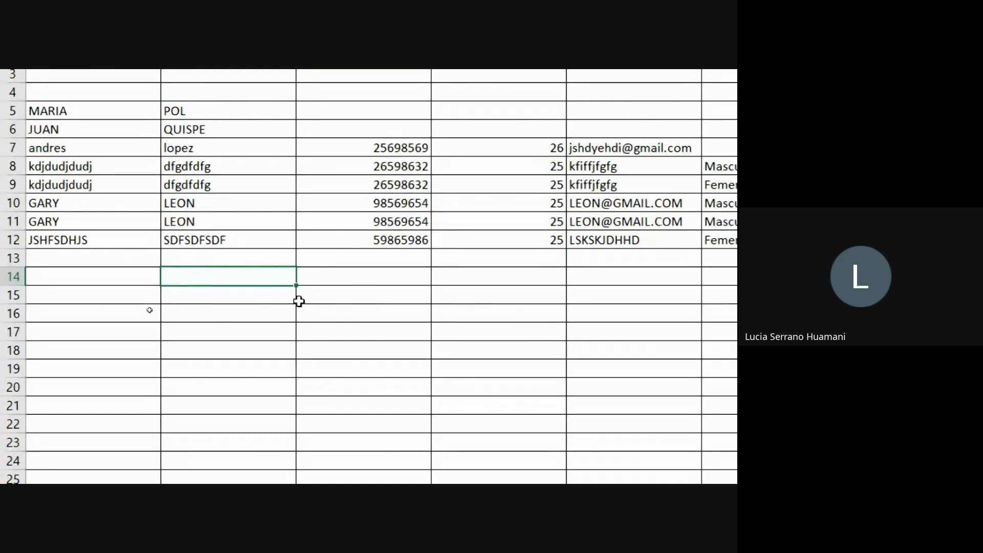
pyautogui.write('VERDADERO')
pyautogui.press('Return')
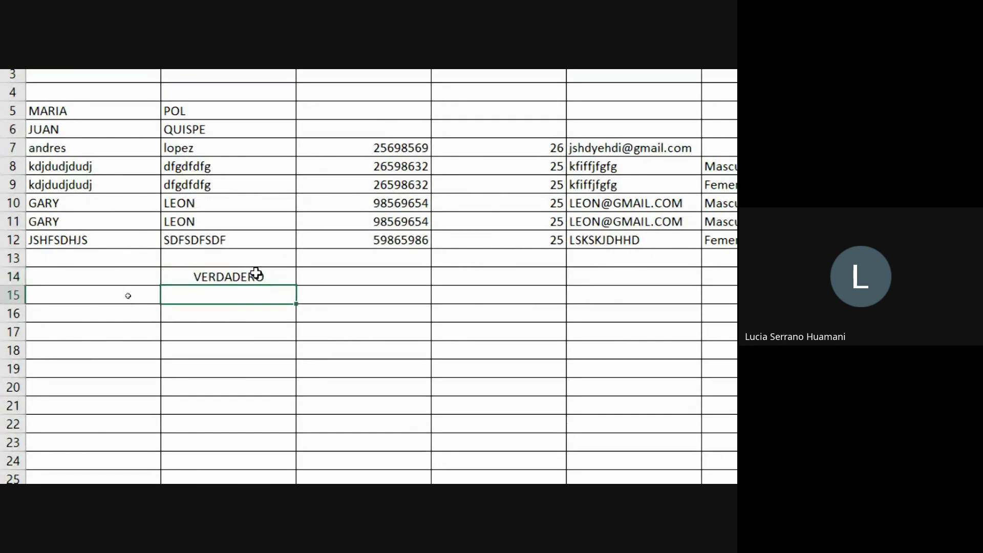
pyautogui.click(254, 276)
pyautogui.click(287, 292)
pyautogui.write('FALSO')
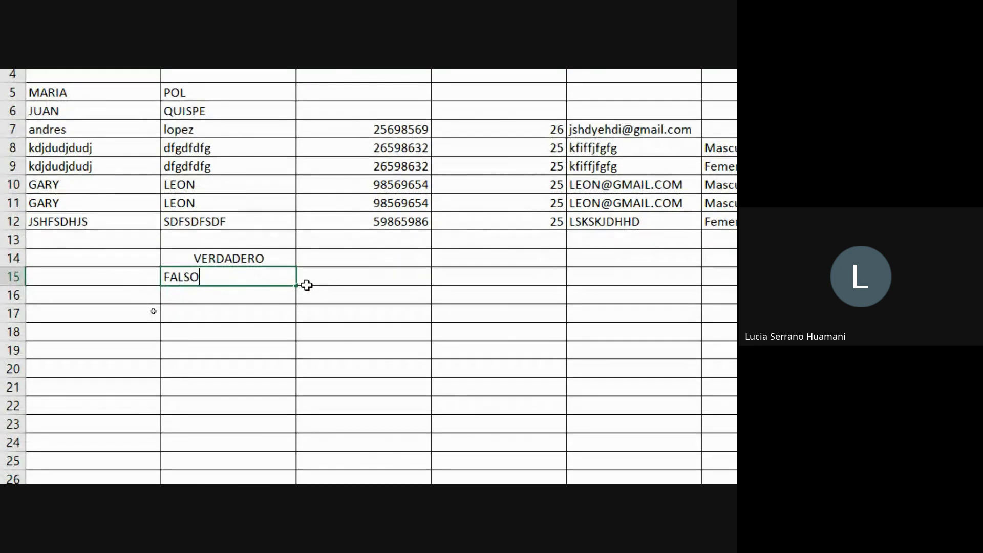
pyautogui.press('Return')
pyautogui.click(226, 275)
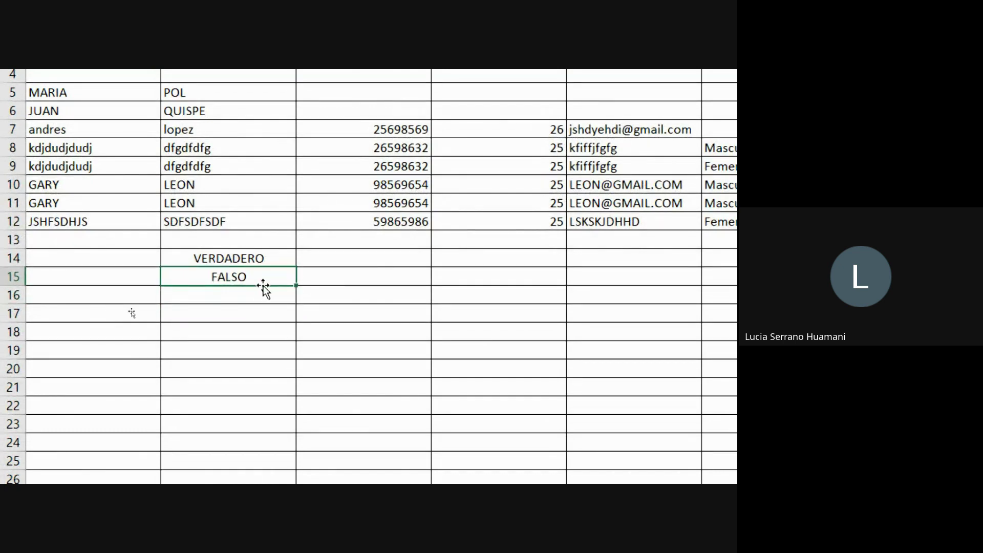
pyautogui.moveTo(255, 258); pyautogui.dragTo(253, 273)
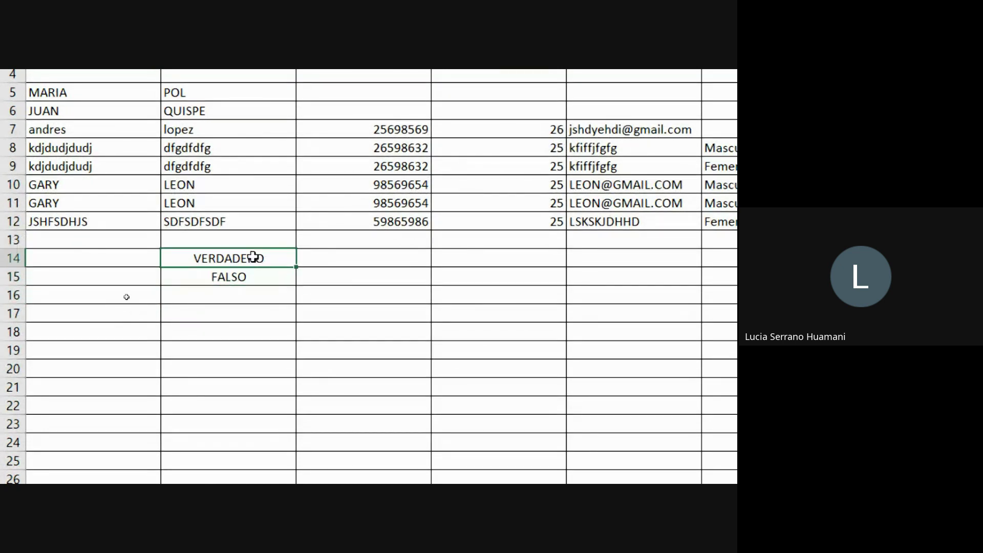
pyautogui.press('Delete')
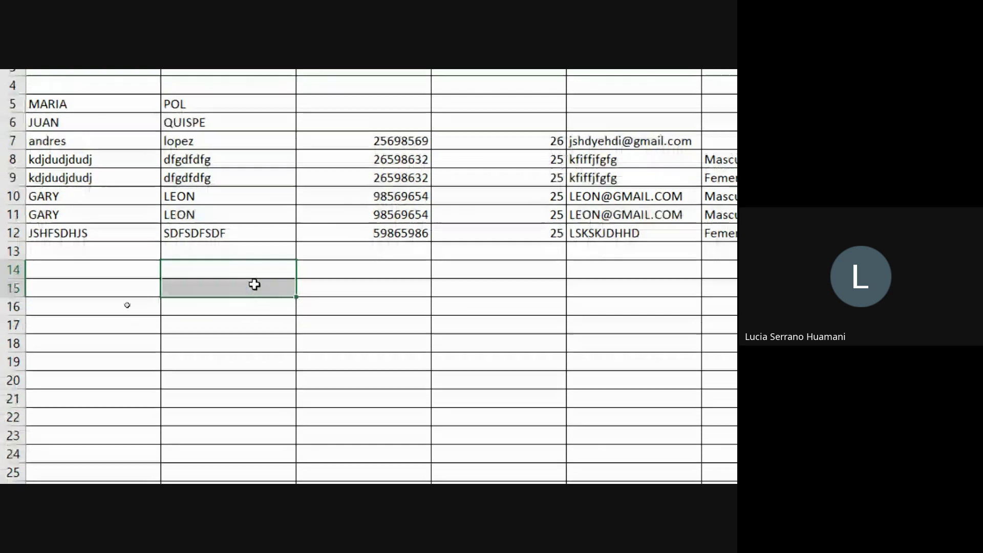
pyautogui.click(237, 273)
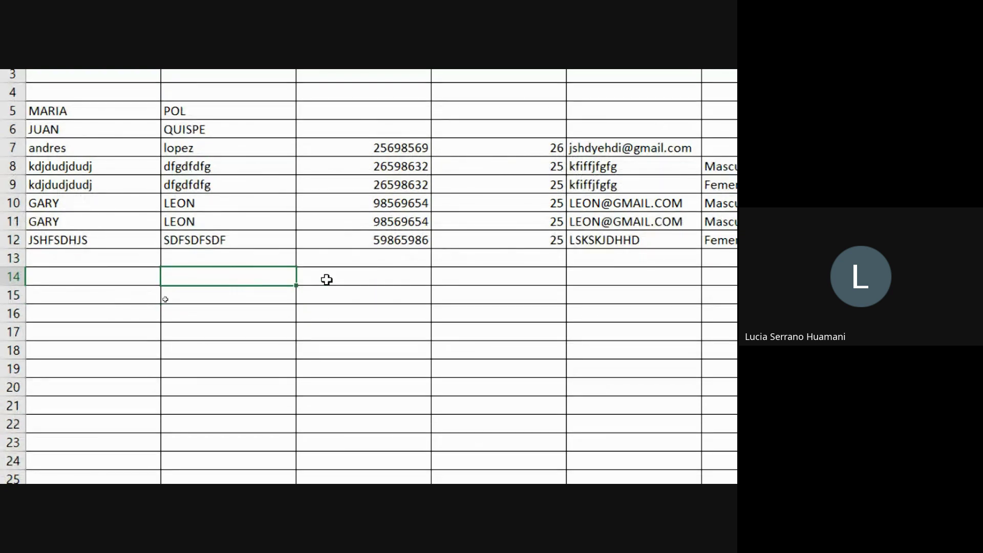
pyautogui.click(325, 279)
pyautogui.click(325, 294)
pyautogui.click(253, 298)
pyautogui.click(233, 280)
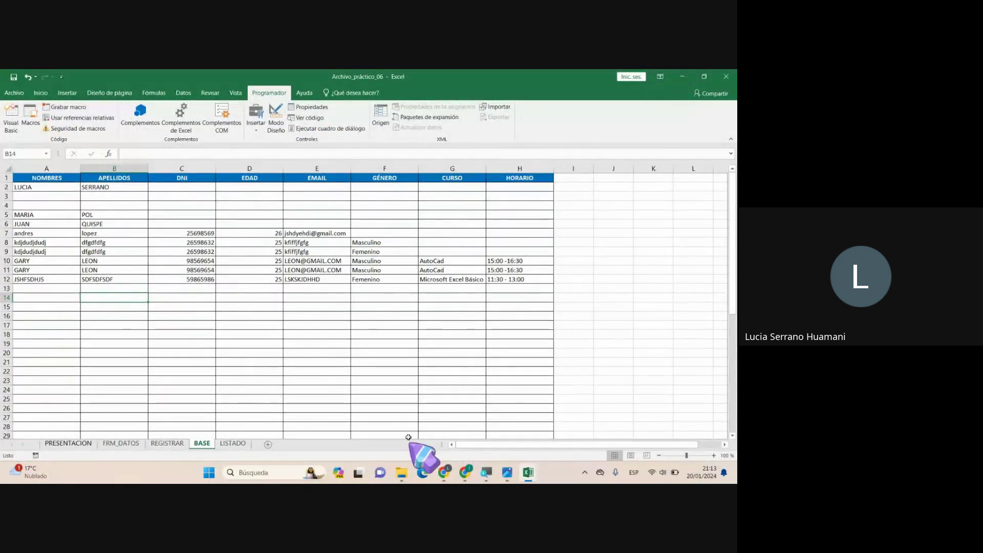
# - Open the VBA editor and show the code behind the form's exit button
pyautogui.moveTo(444, 472)
pyautogui.click(404, 428)
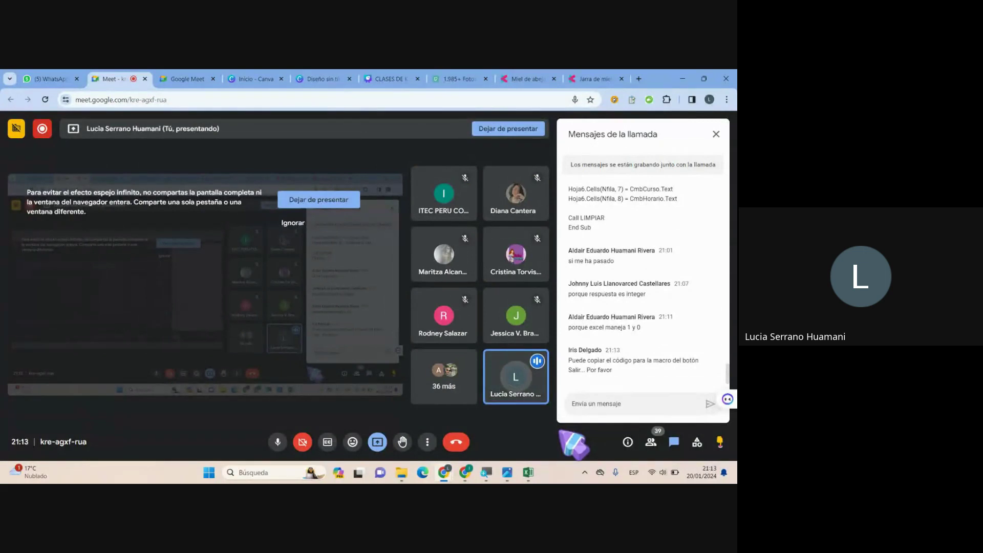
pyautogui.click(528, 472)
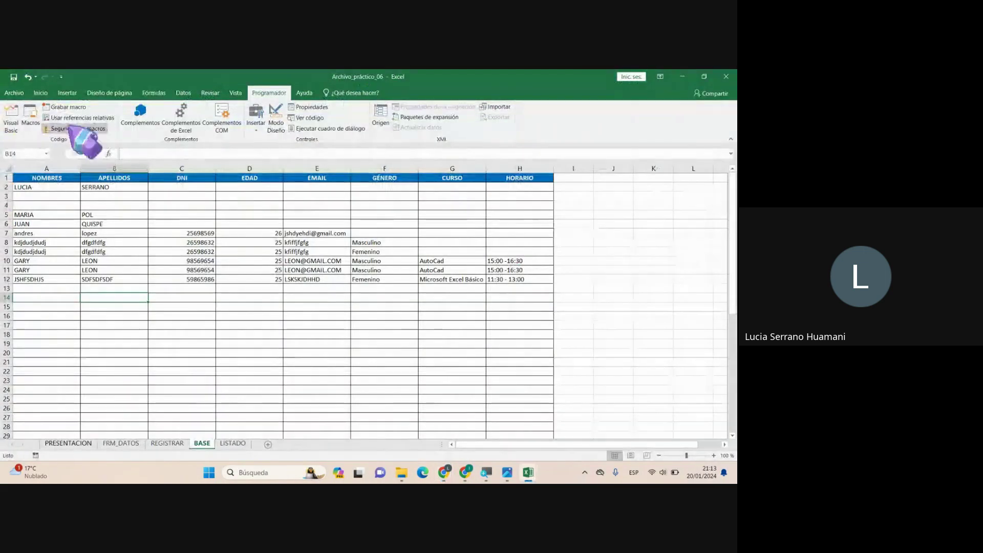
pyautogui.click(15, 115)
pyautogui.doubleClick(299, 358)
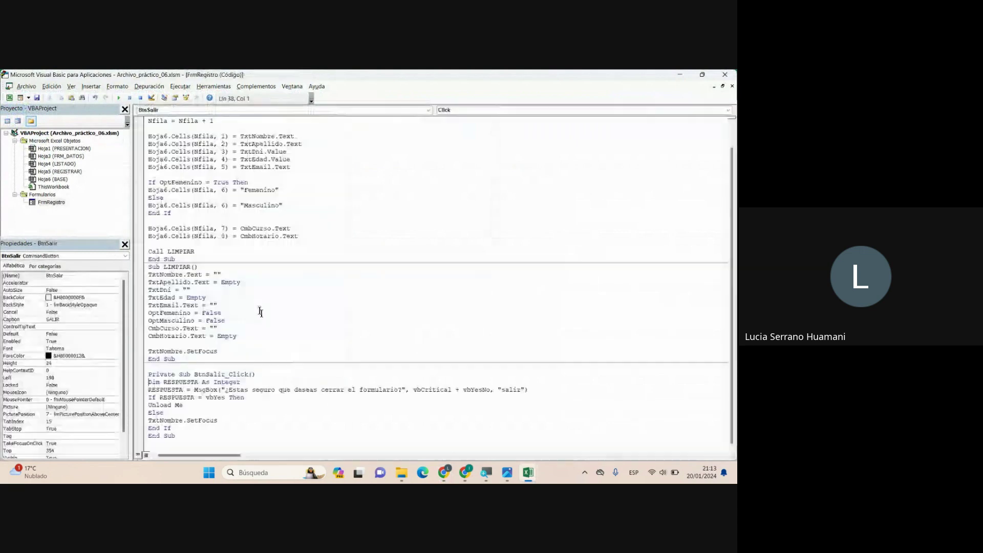
# - Select the BtnSalir_Click procedure and paste it into the Google Meet chat
pyautogui.moveTo(193, 441); pyautogui.dragTo(148, 374)
pyautogui.hotkey('ctrl', 'c')
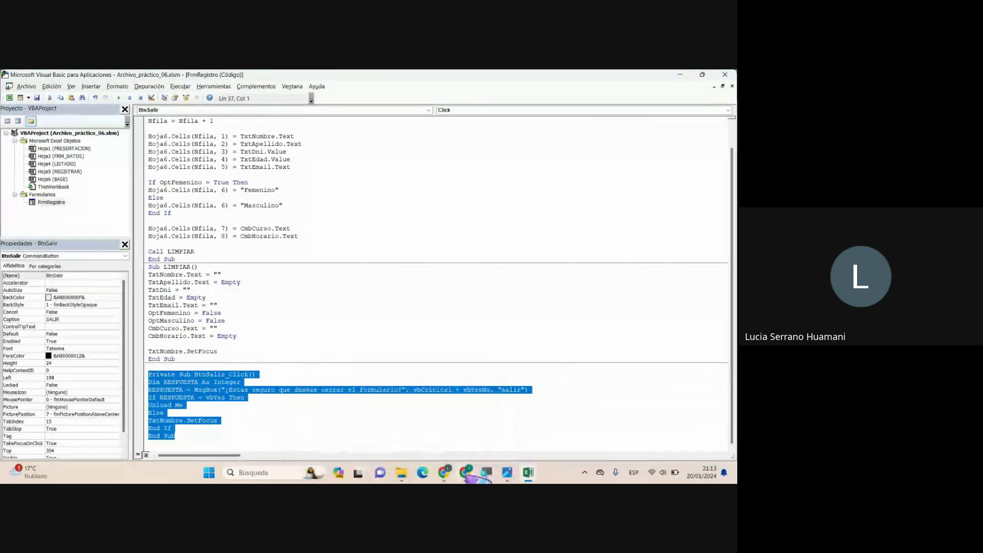
pyautogui.click(445, 473)
pyautogui.click(404, 430)
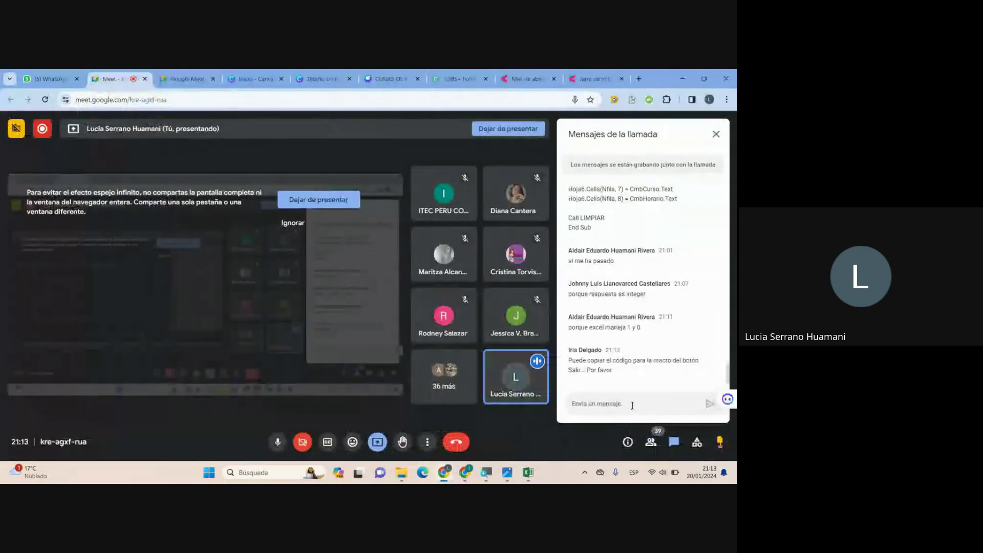
pyautogui.click(634, 407)
pyautogui.hotkey('ctrl', 'v')
pyautogui.press('Return')
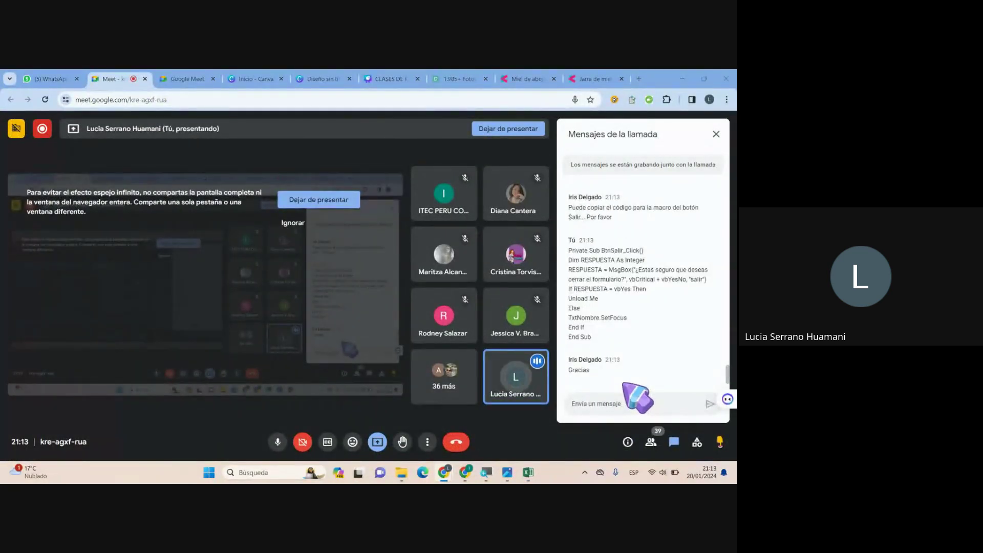
# - Review the LIMPIAR and BtnSalir procedures, then return to the Excel workbook
pyautogui.hotkey('alt', 'Tab')
pyautogui.click(353, 328)
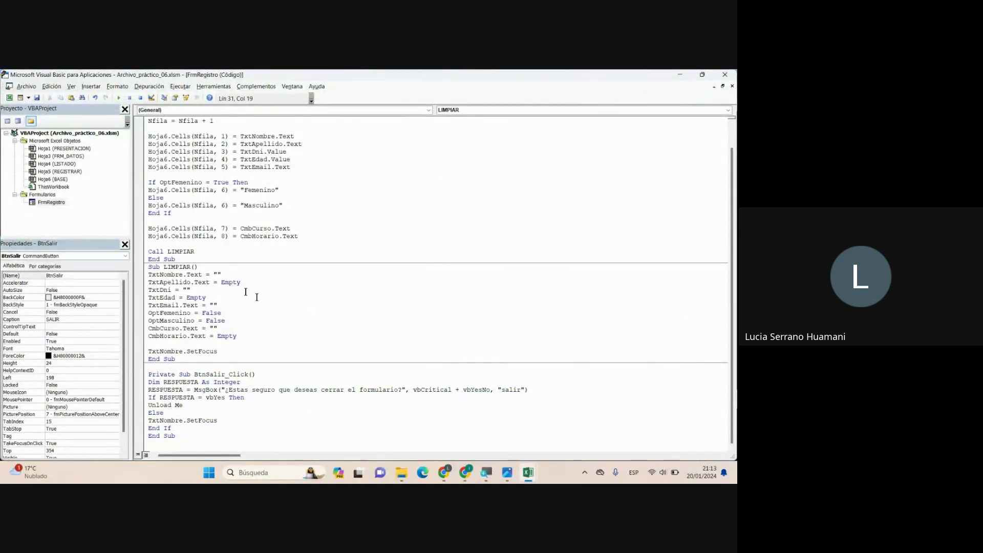
pyautogui.scroll(1, 254, 341)
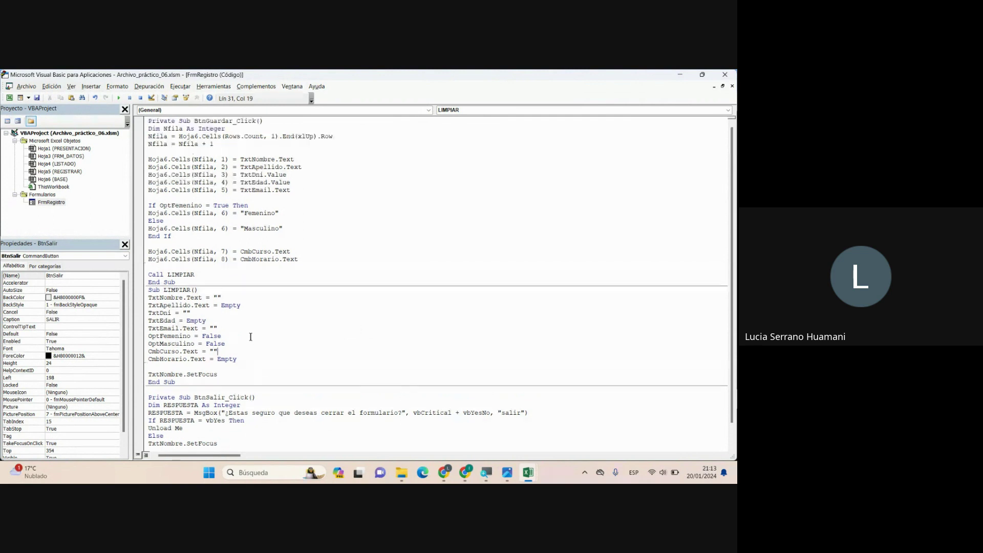
pyautogui.moveTo(194, 275); pyautogui.dragTo(160, 129)
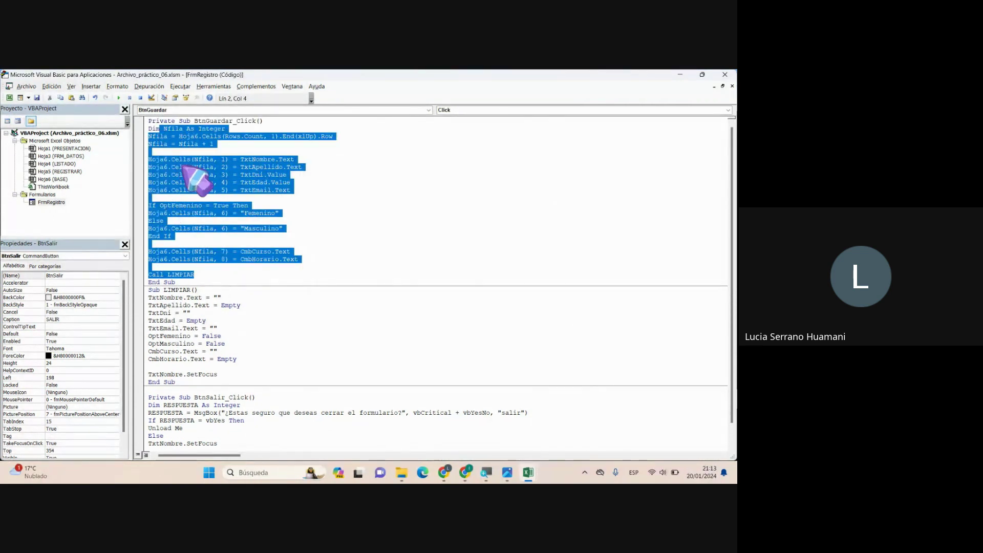
pyautogui.scroll(-1, 220, 433)
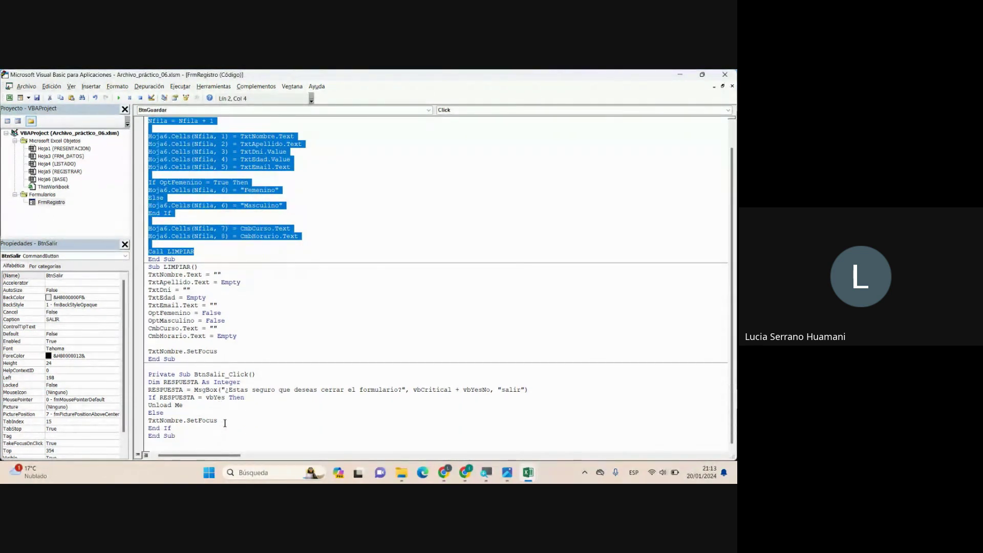
pyautogui.moveTo(217, 445); pyautogui.dragTo(149, 382)
pyautogui.click(236, 352)
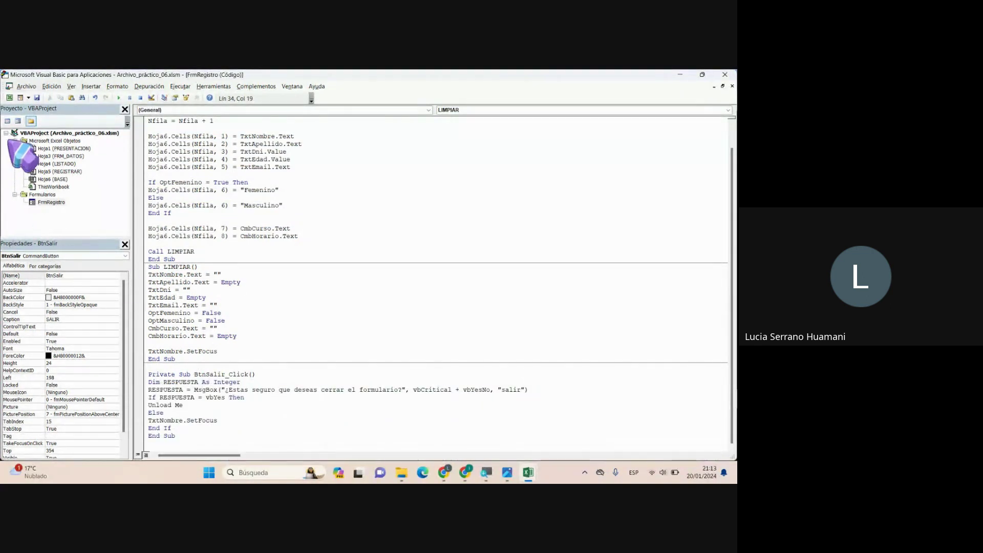
pyautogui.click(9, 98)
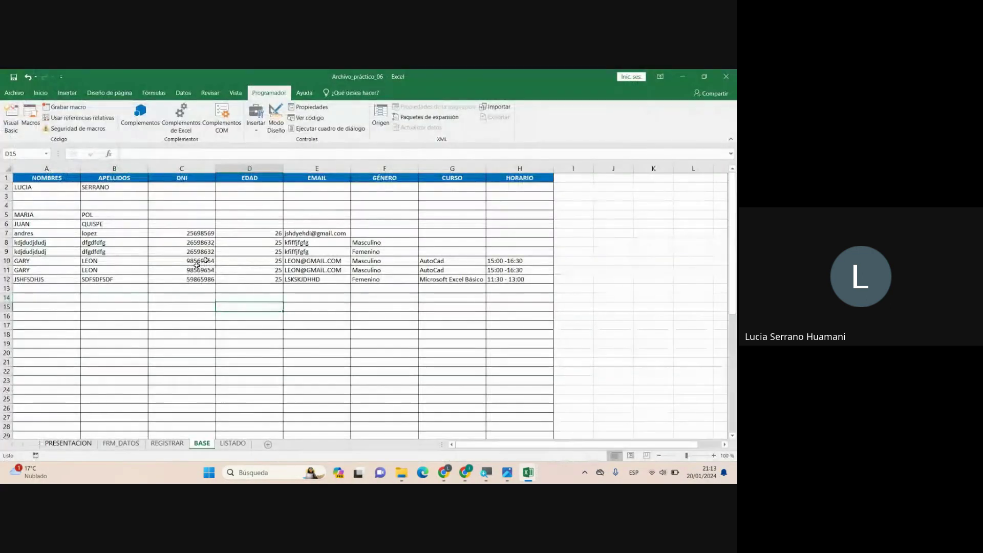
# - Switch to the REGISTRAR sheet and check the workbook's macro list
pyautogui.click(169, 443)
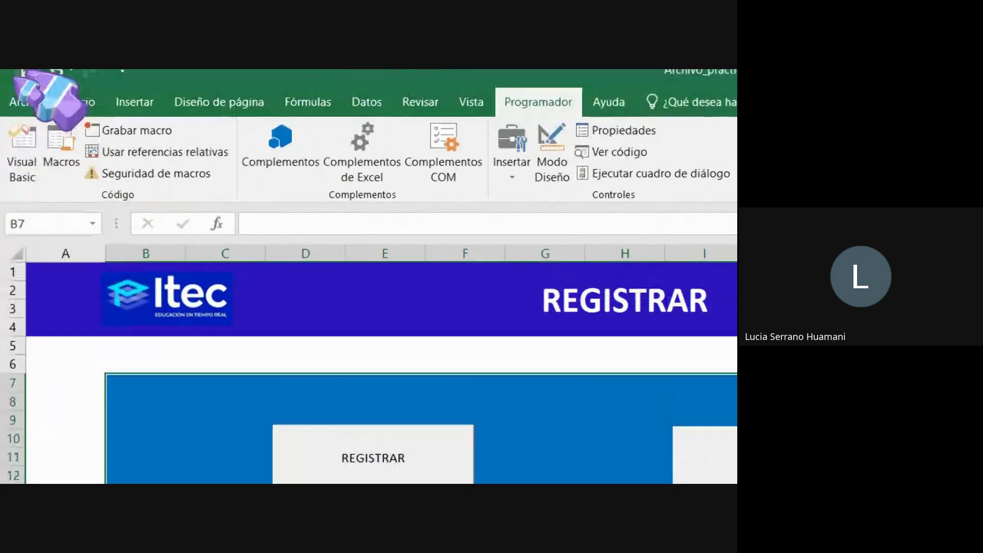
pyautogui.click(61, 148)
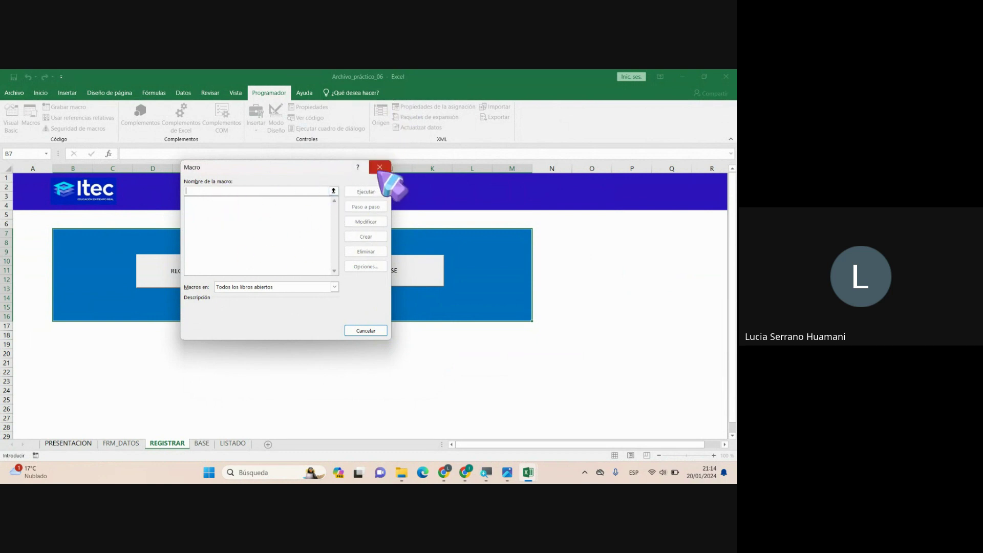
pyautogui.click(379, 167)
pyautogui.hotkey('alt', 'F11')
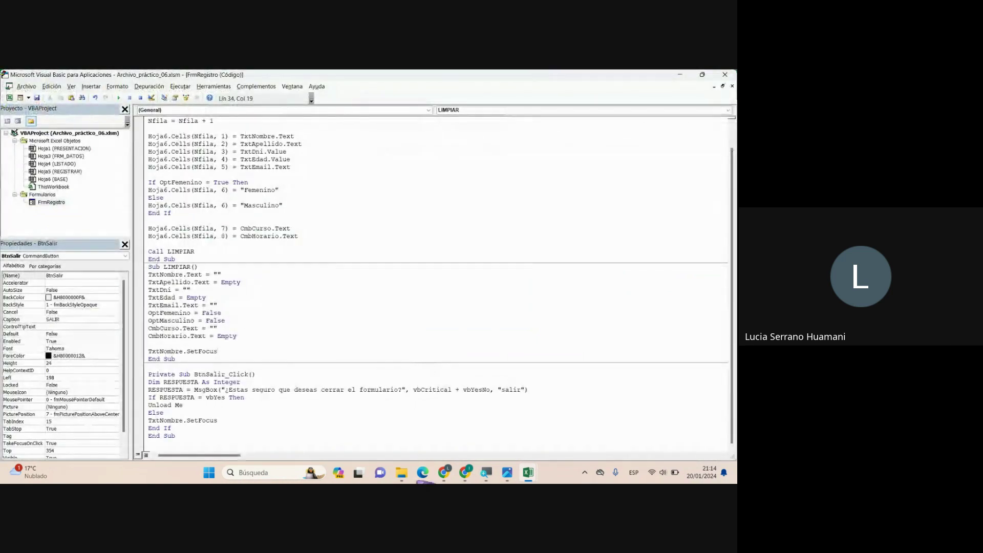
pyautogui.click(395, 439)
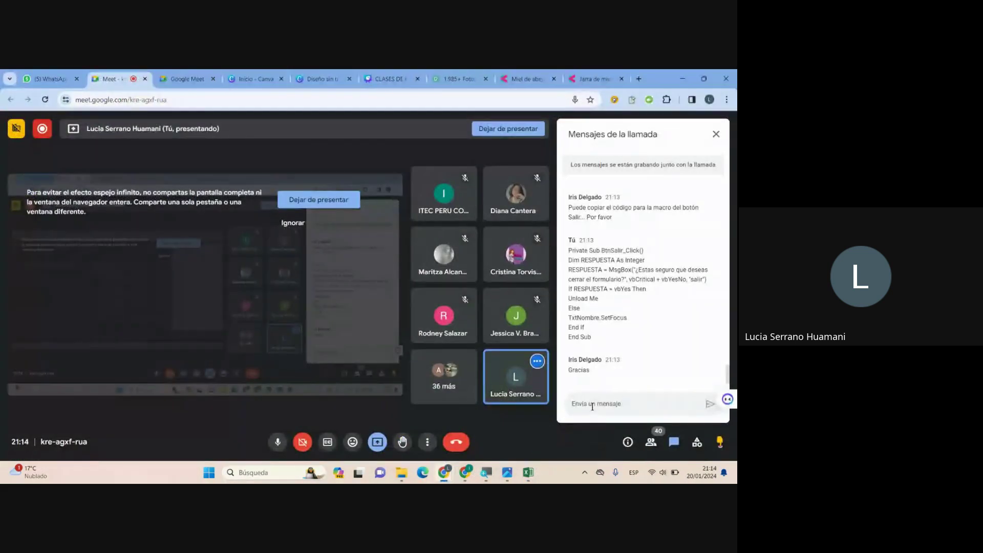
pyautogui.hotkey('alt', 'Tab')
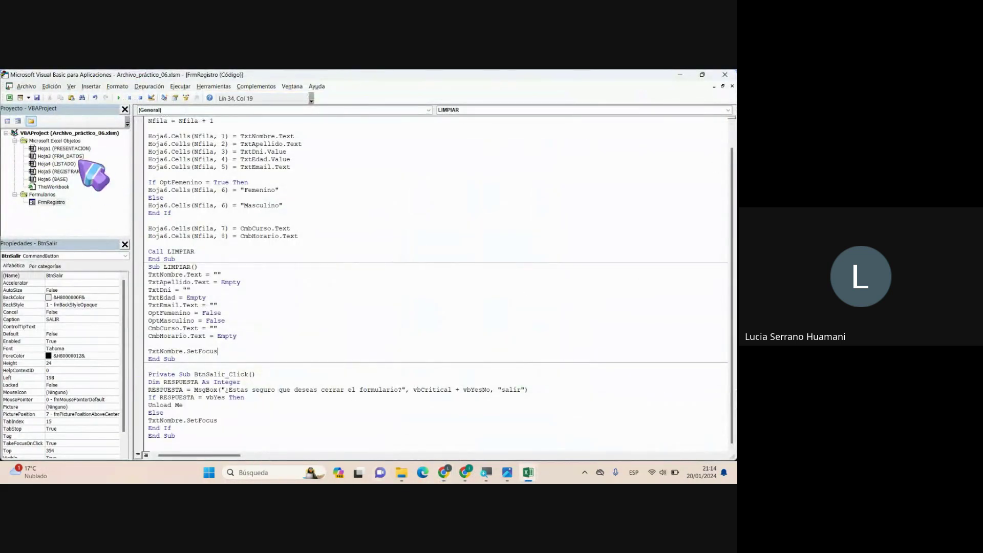
pyautogui.click(9, 98)
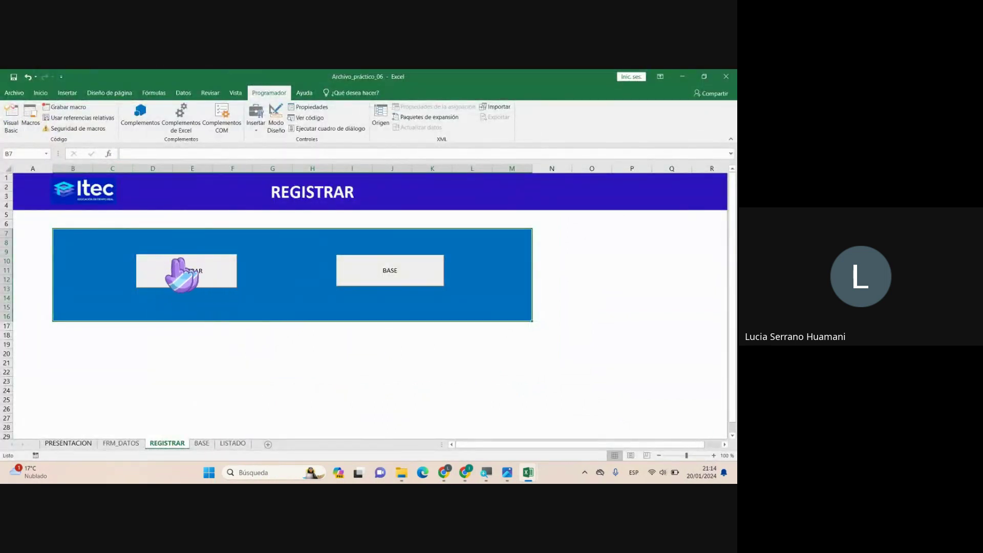
# - Recheck the macro list, then select cell E20 beside the button panel
pyautogui.click(30, 120)
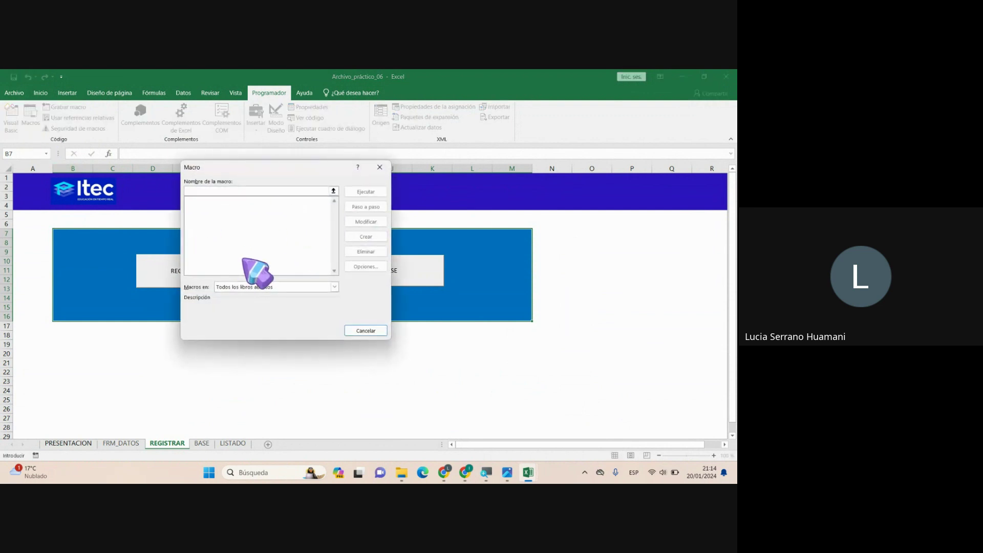
pyautogui.click(379, 167)
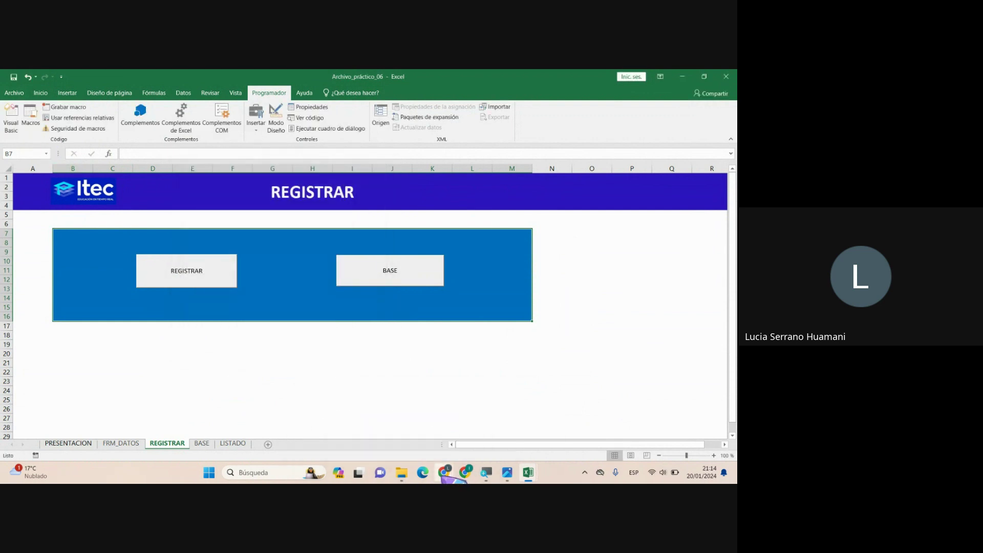
pyautogui.moveTo(444, 472)
pyautogui.click(405, 438)
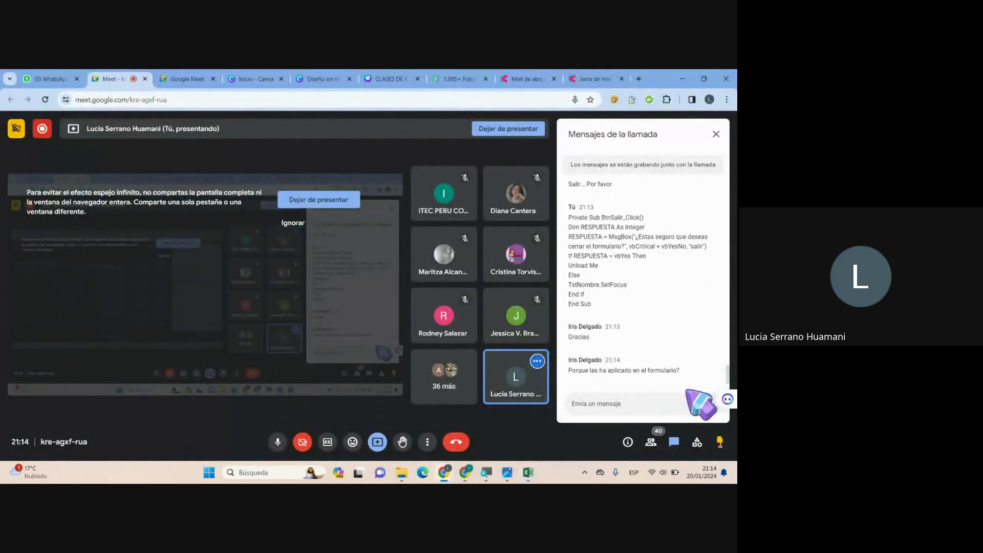
pyautogui.hotkey('alt', 'Tab')
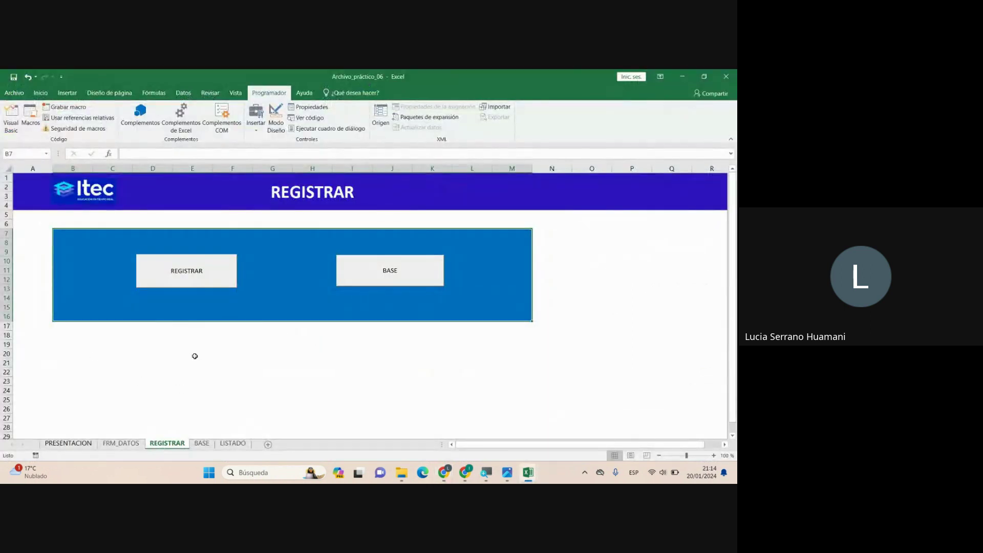
pyautogui.click(192, 353)
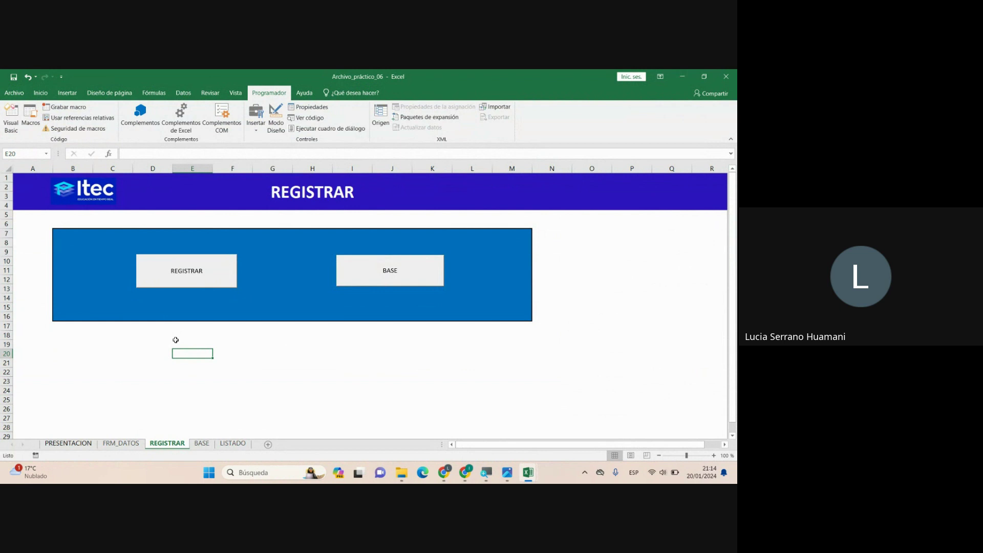
# - Open the FrmRegistro design and select its GUARDAR button, then the whole form
pyautogui.click(10, 117)
pyautogui.doubleClick(51, 202)
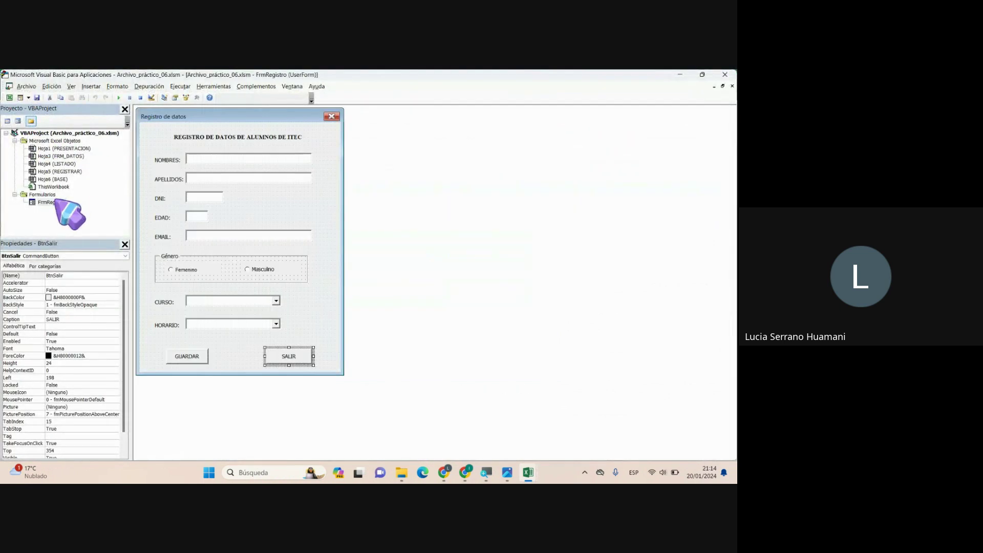
pyautogui.click(203, 357)
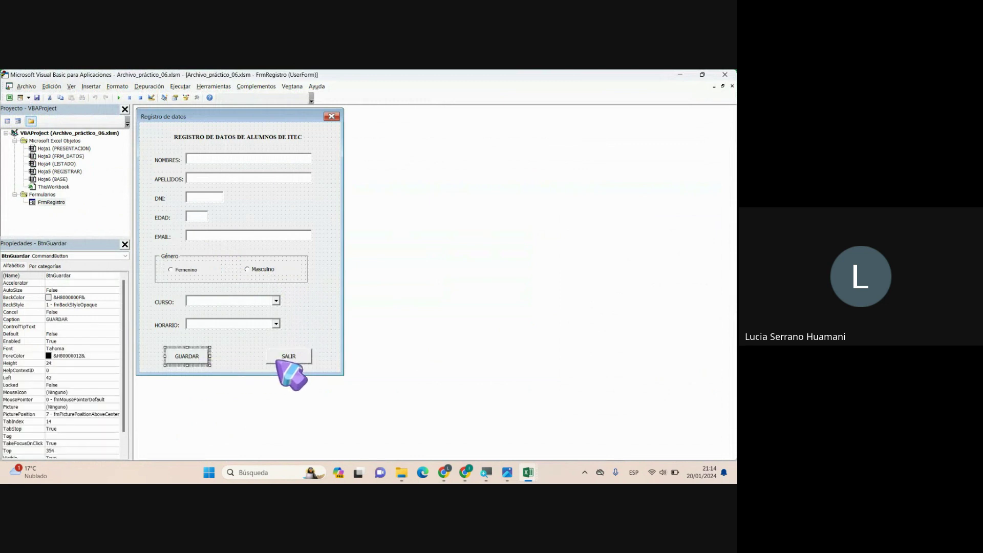
pyautogui.click(284, 358)
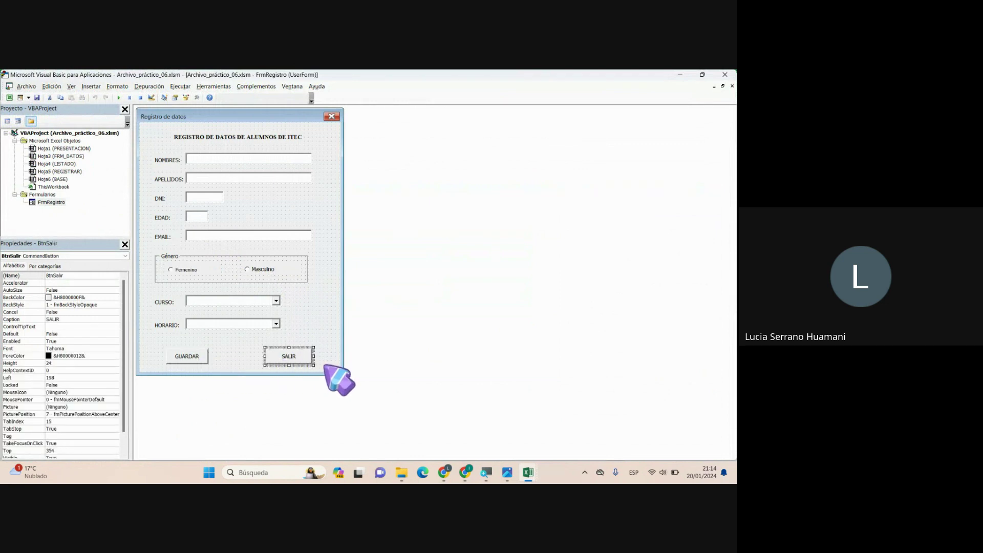
pyautogui.click(195, 357)
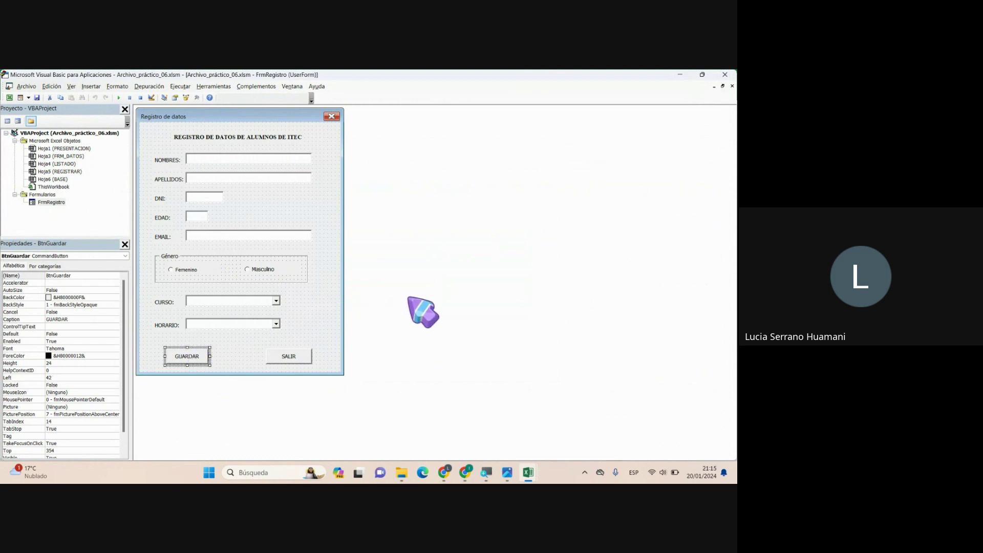
pyautogui.click(153, 119)
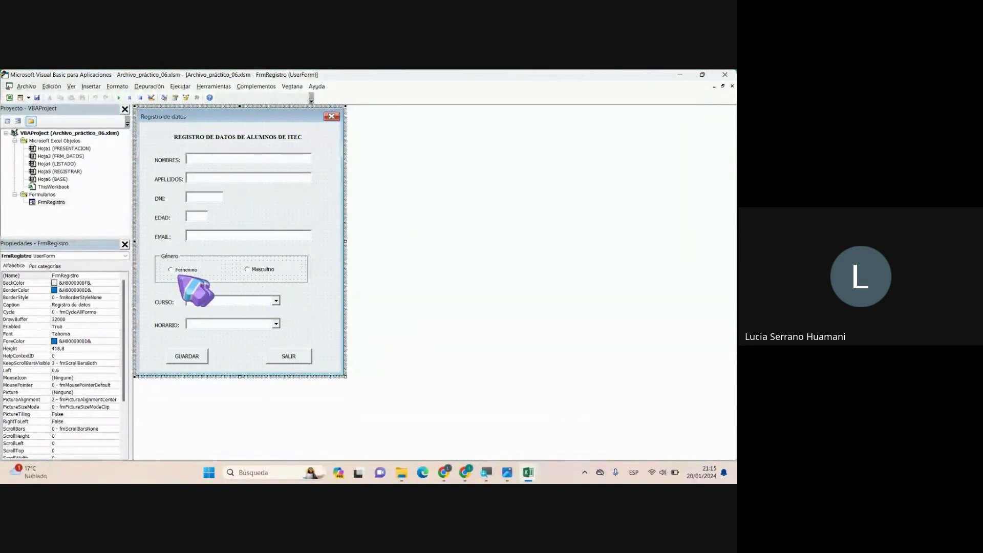
# - Select cell J22 in Excel, reopen the VBA editor, and show the Insert options
pyautogui.click(9, 97)
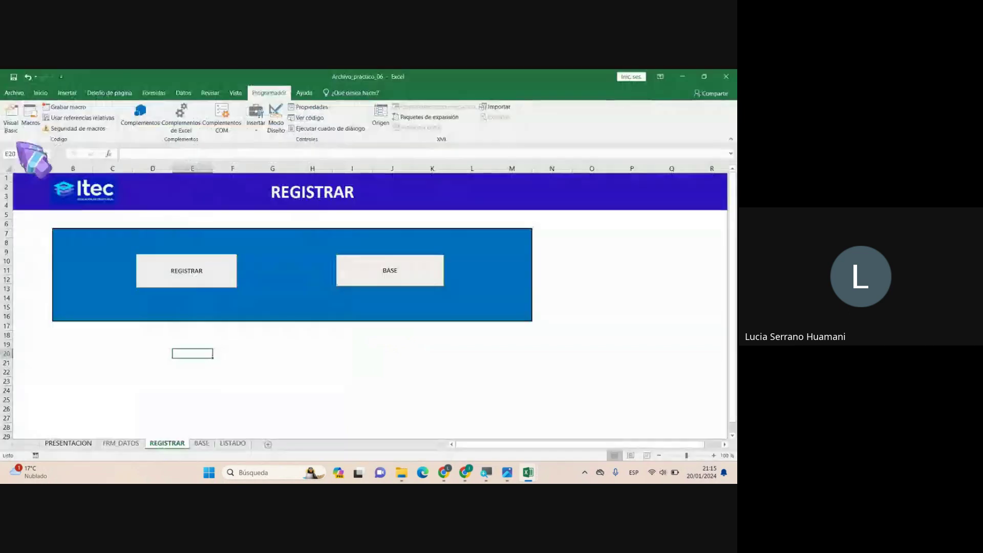
pyautogui.click(374, 373)
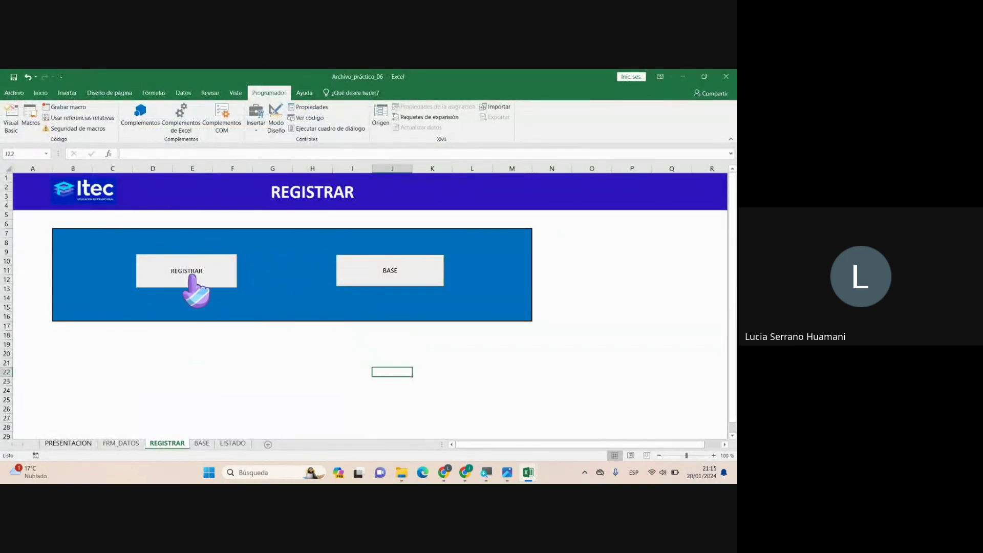
pyautogui.click(11, 117)
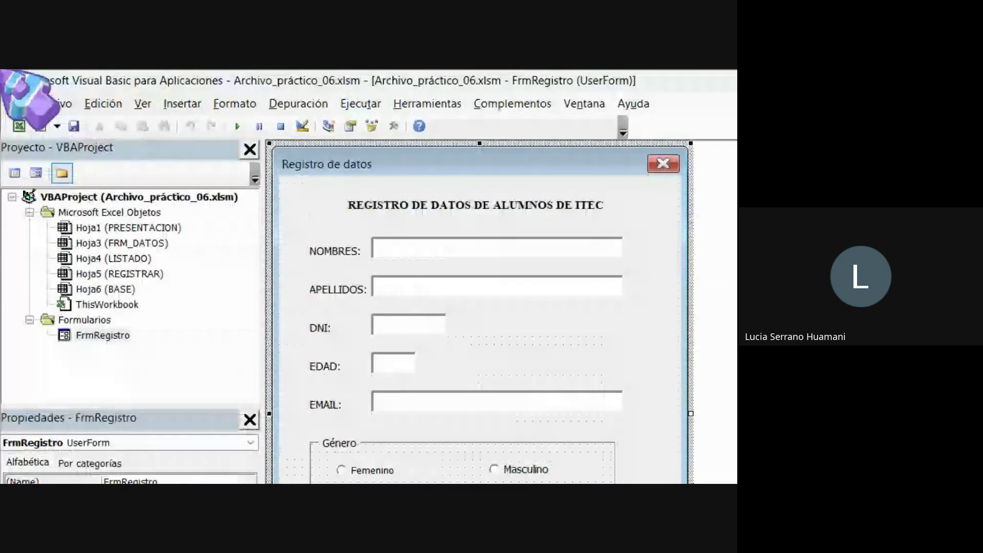
pyautogui.click(56, 125)
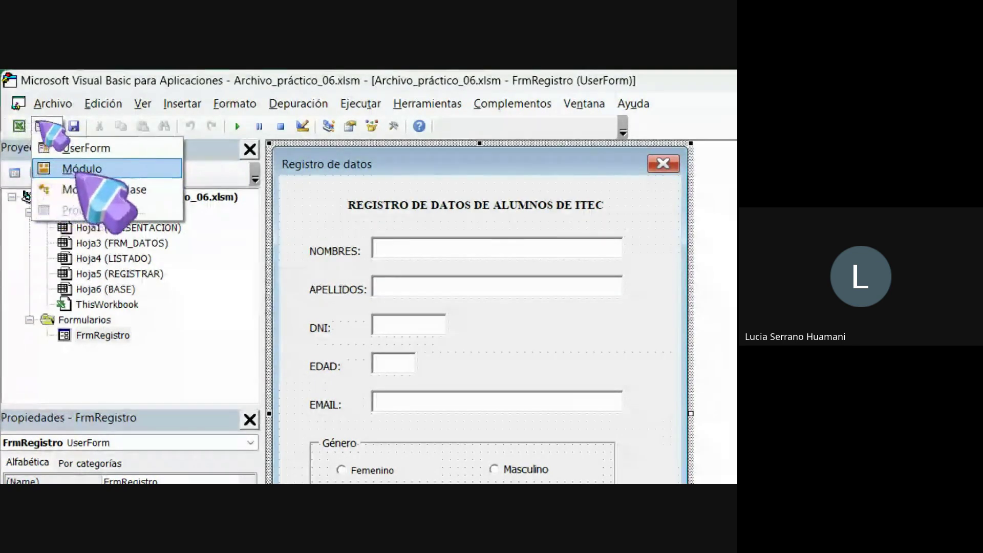
# - Insert a new module with Sub LLAMAR_FORMULARIO containing FrmRegistro.Show
pyautogui.click(82, 169)
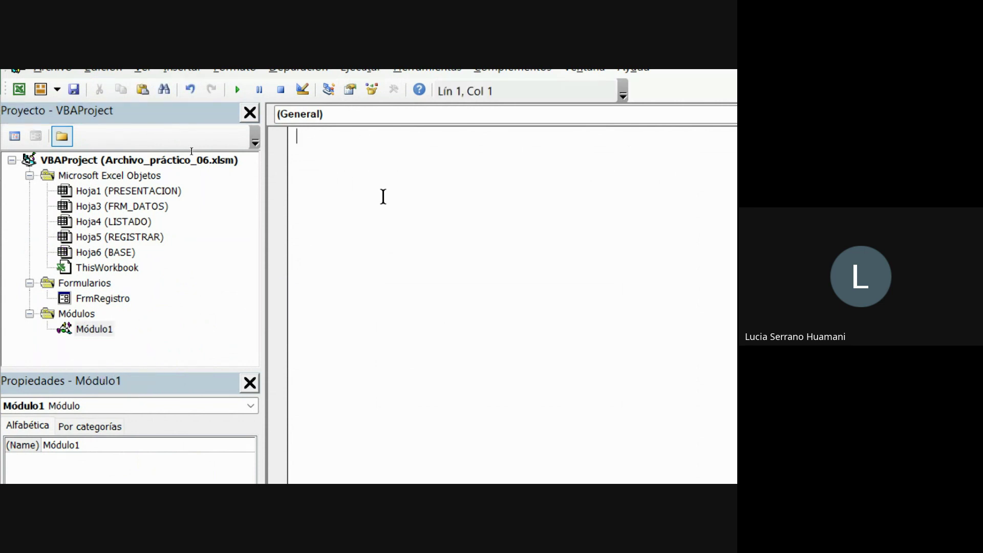
pyautogui.write('su')
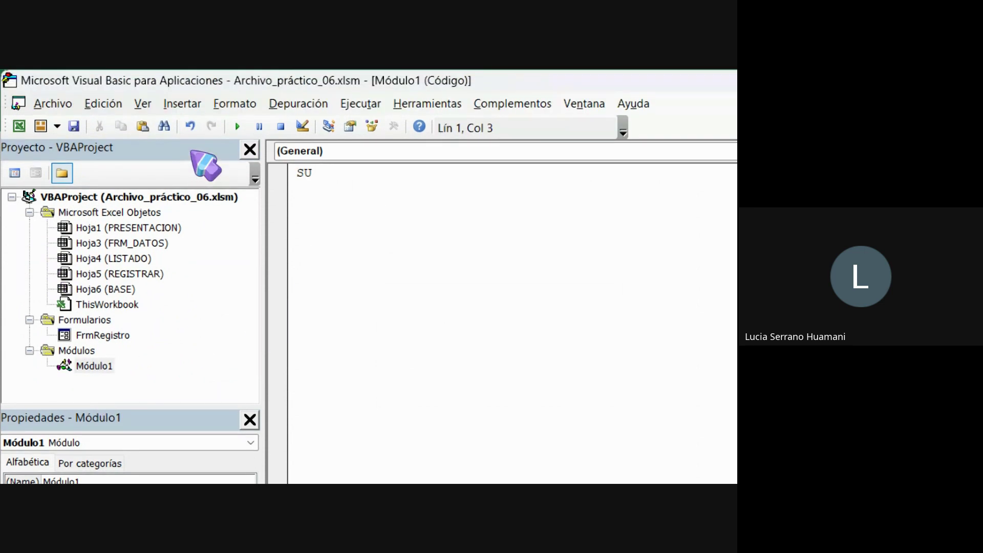
pyautogui.write('B LL')
pyautogui.write('AMAR')
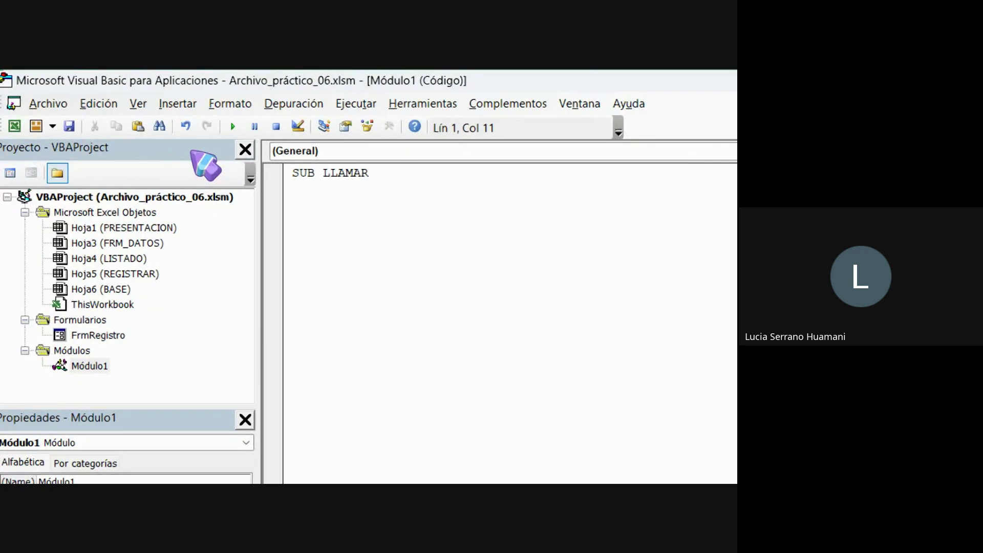
pyautogui.write('_FORM')
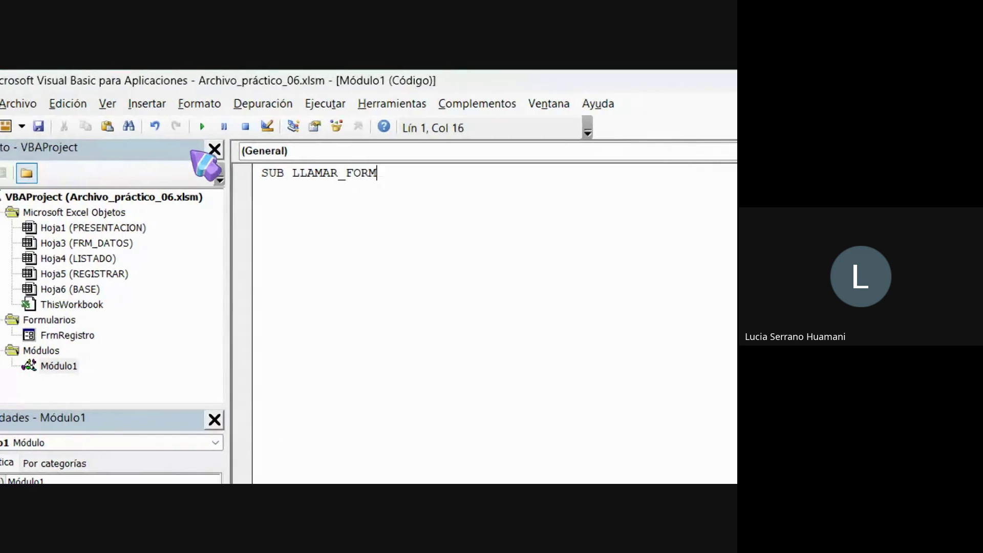
pyautogui.write('ULARIO')
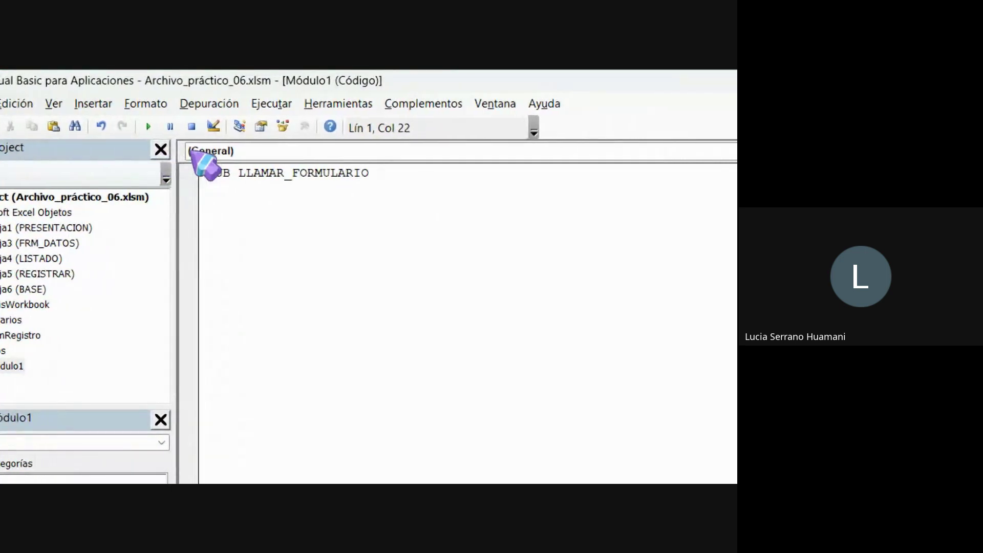
pyautogui.press('Return')
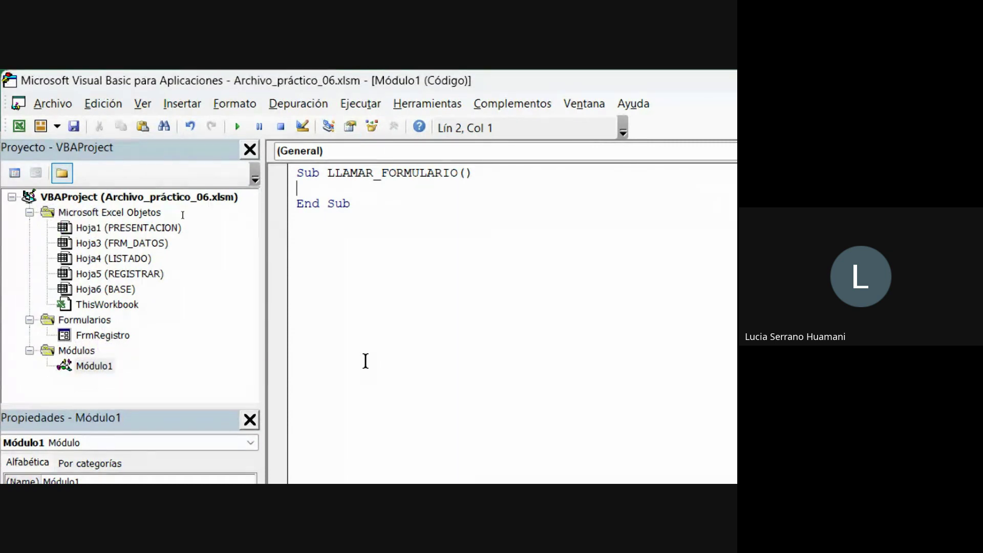
pyautogui.write('FrmRe')
pyautogui.write('gist')
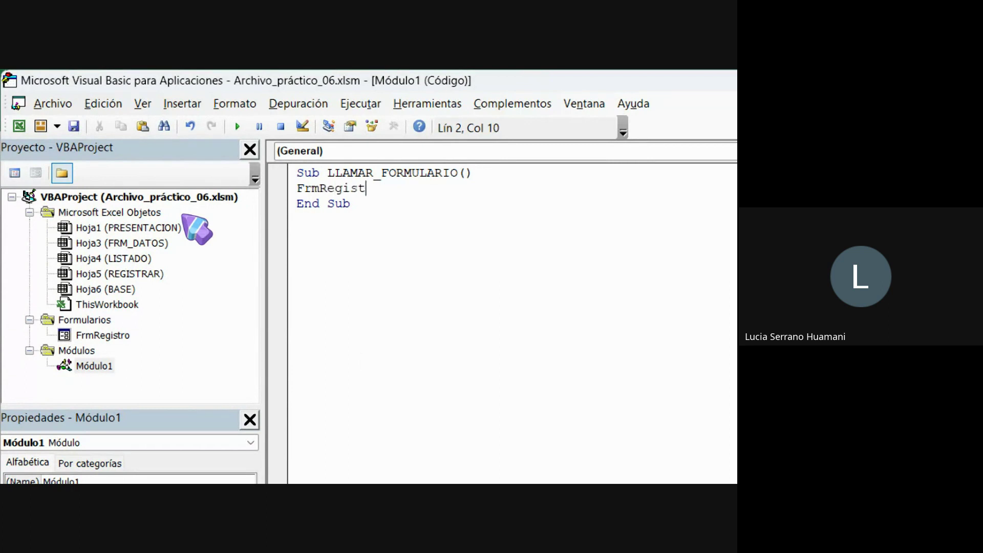
pyautogui.write('ro')
pyautogui.press('BackSpace')
pyautogui.write('o')
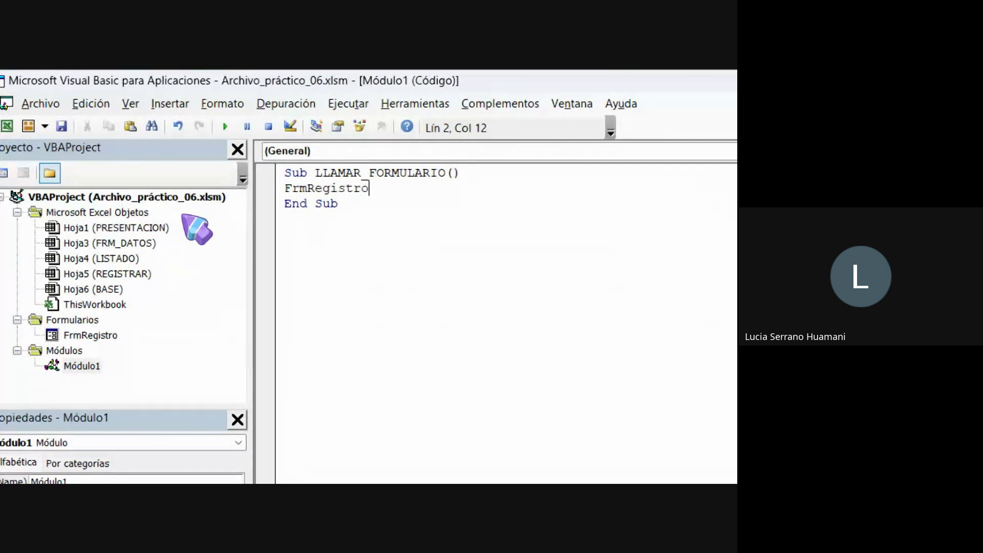
pyautogui.write('.Sh')
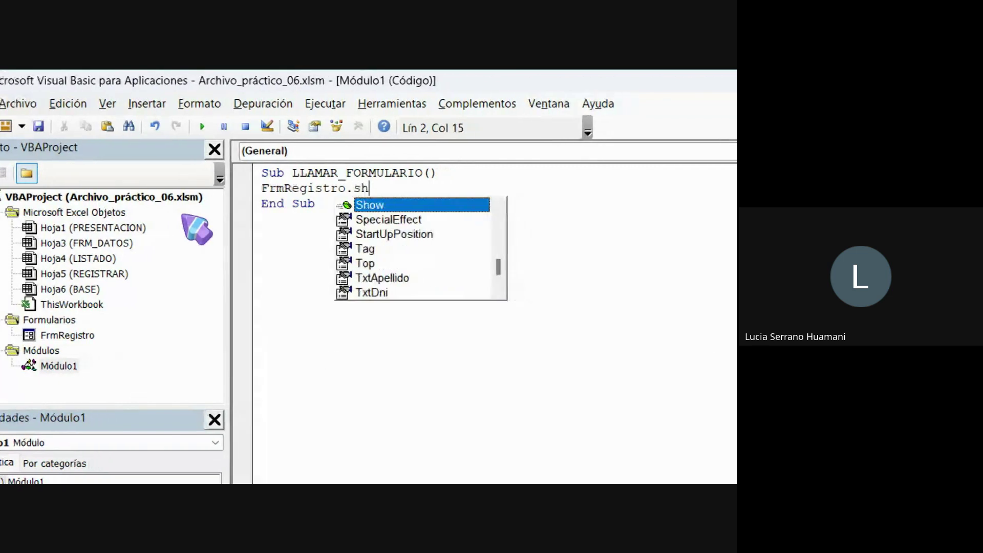
pyautogui.press('Tab')
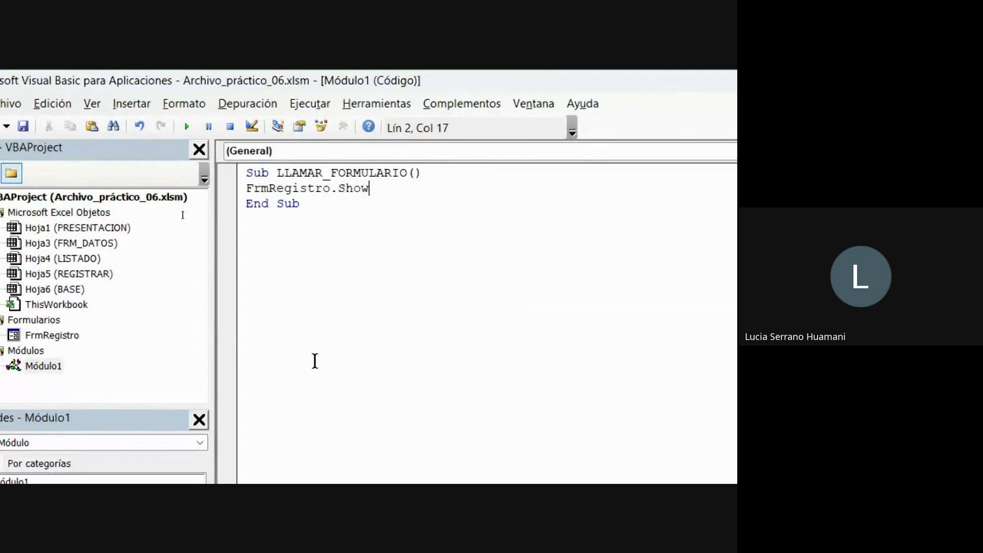
# - Review the LLAMAR_FORMULARIO code lines and return to the Excel workbook
pyautogui.click(361, 205)
pyautogui.click(377, 190)
pyautogui.moveTo(440, 172); pyautogui.dragTo(259, 175)
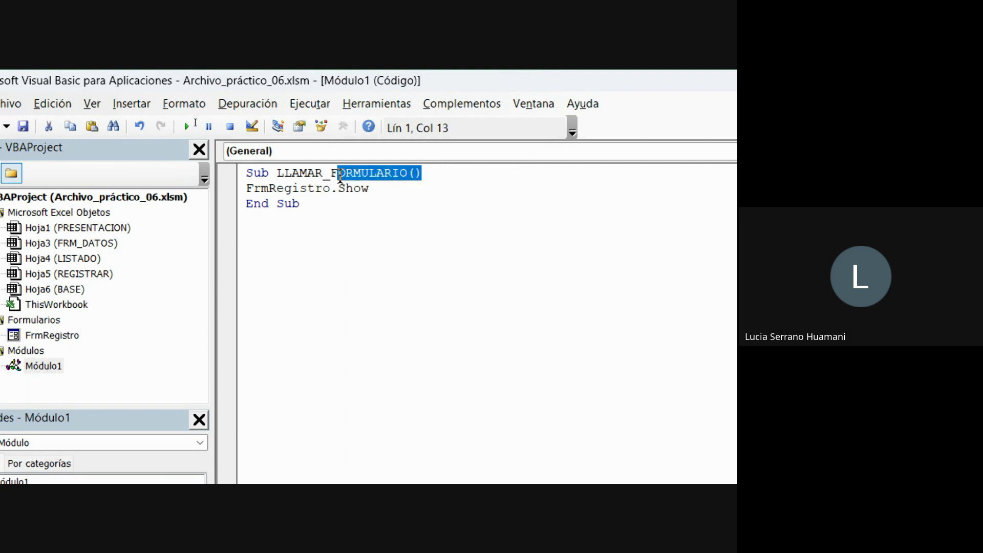
pyautogui.click(302, 204)
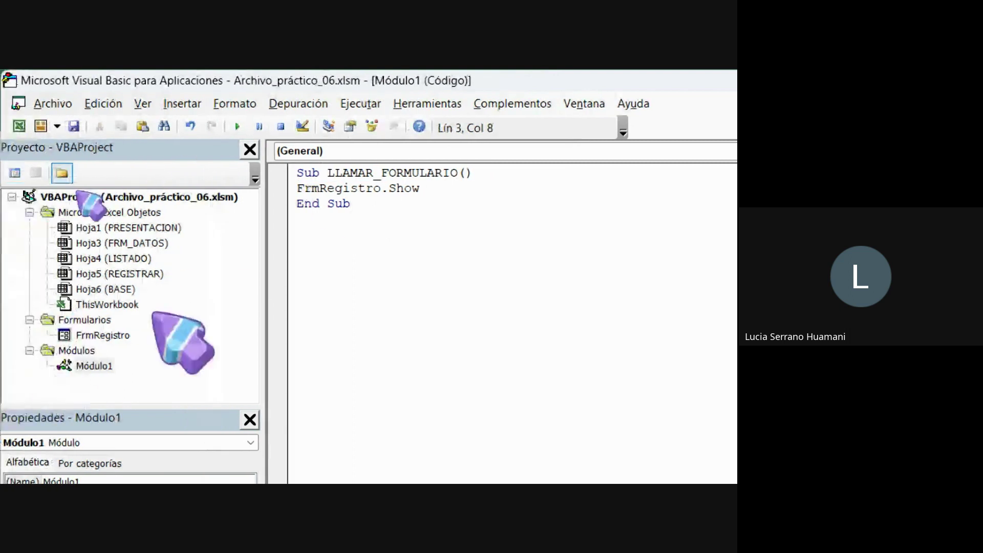
pyautogui.moveTo(376, 210); pyautogui.dragTo(297, 172)
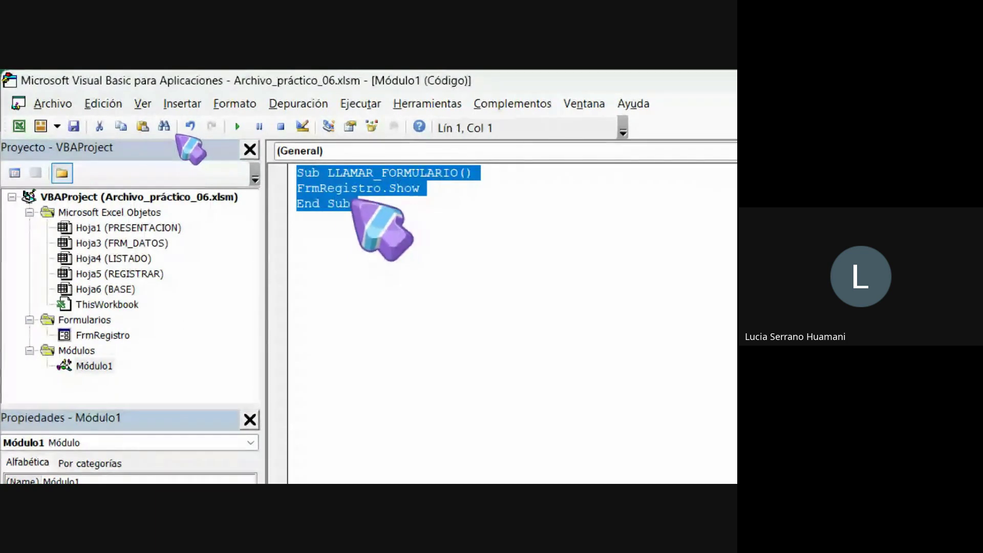
pyautogui.click(364, 209)
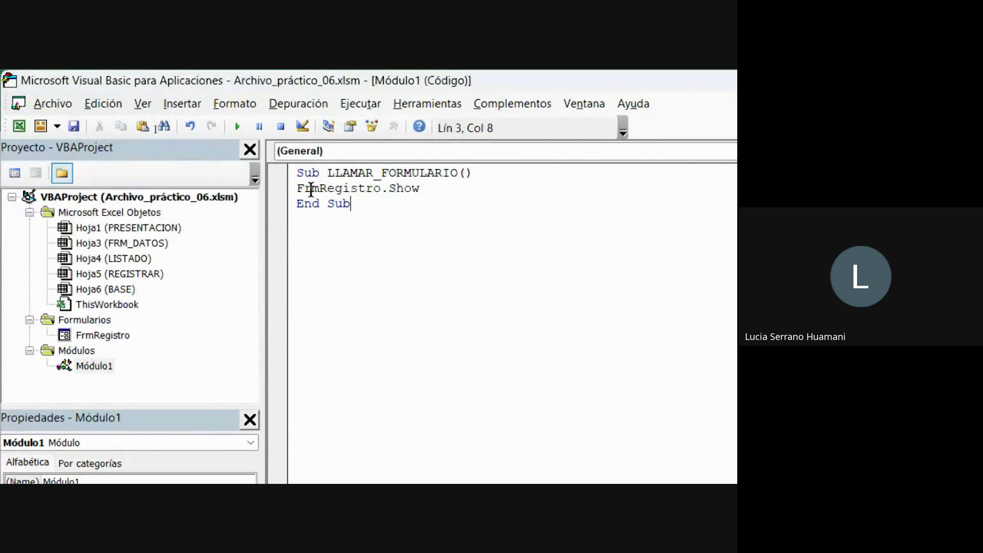
pyautogui.click(18, 125)
# - Confirm LLAMAR_FORMULARIO is listed among the workbook's macros without running it
pyautogui.click(289, 429)
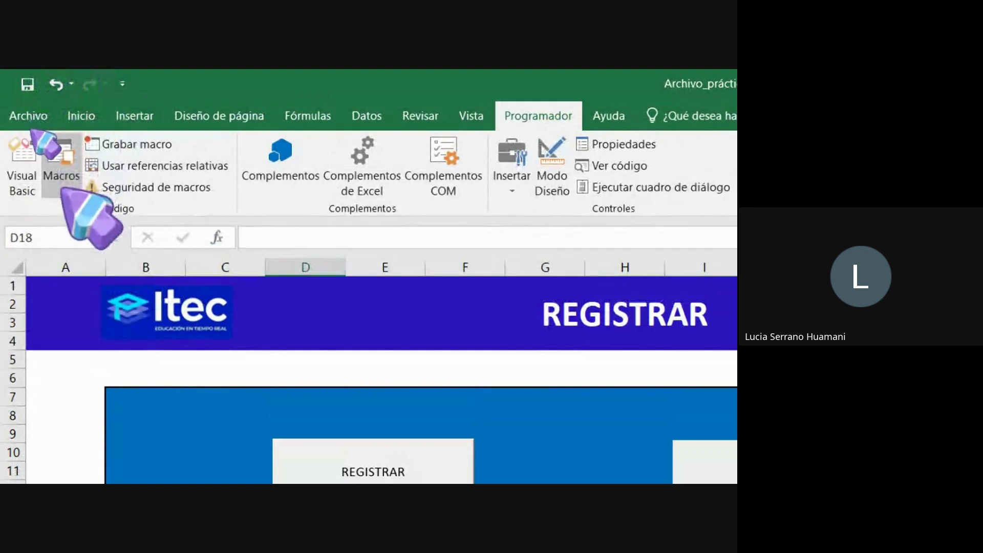
pyautogui.click(66, 150)
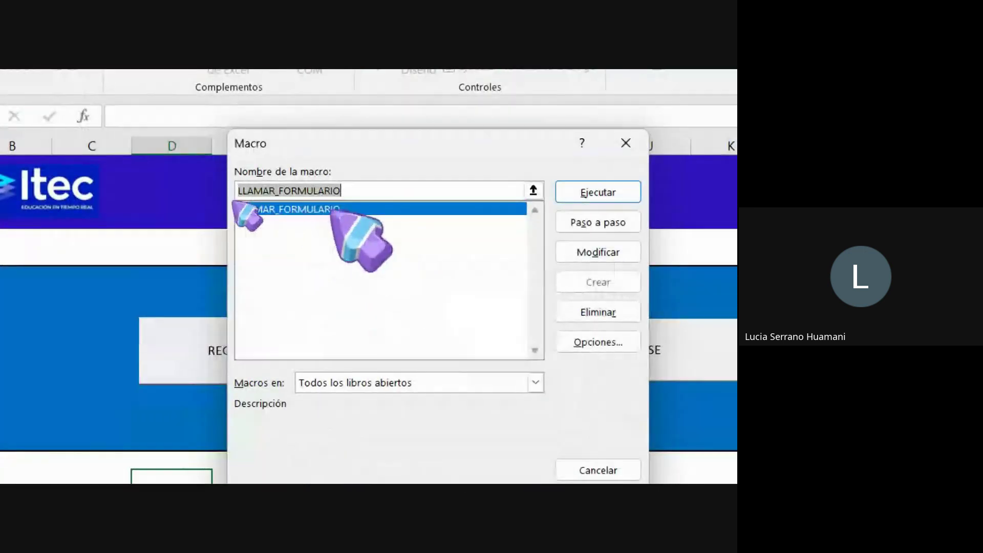
pyautogui.click(239, 210)
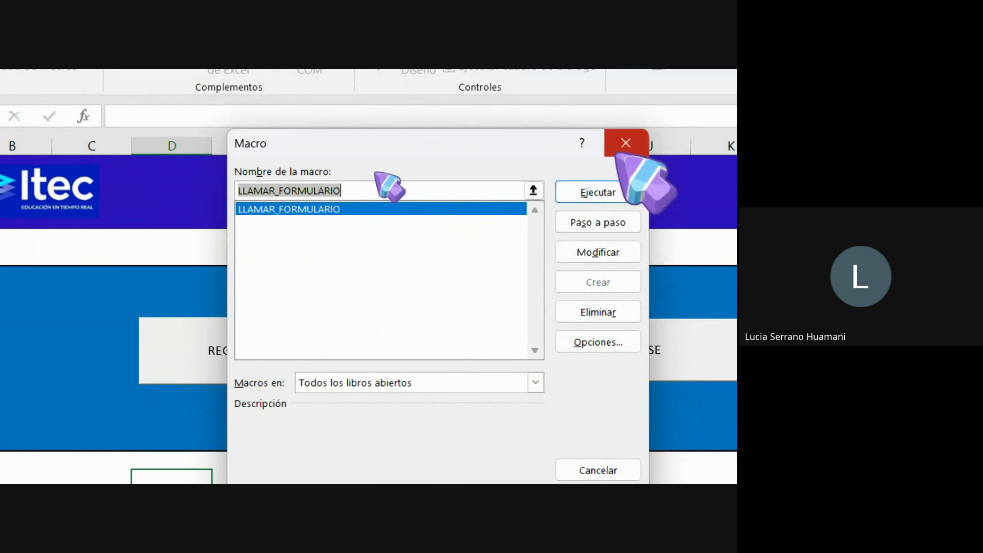
pyautogui.click(623, 144)
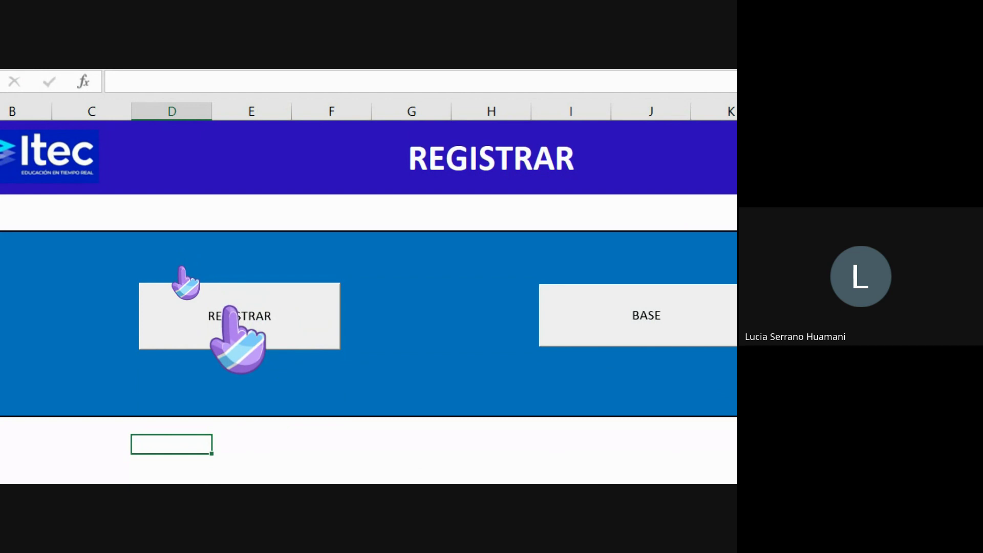
# - Assign LLAMAR_FORMULARIO to the REGISTRAR button shape through Asignar macro
pyautogui.rightClick(230, 307)
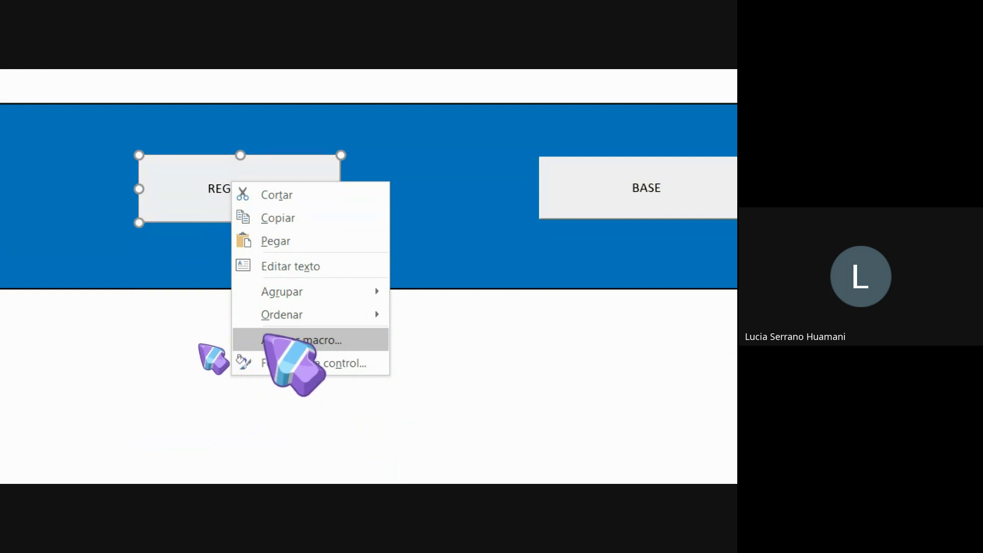
pyautogui.click(301, 338)
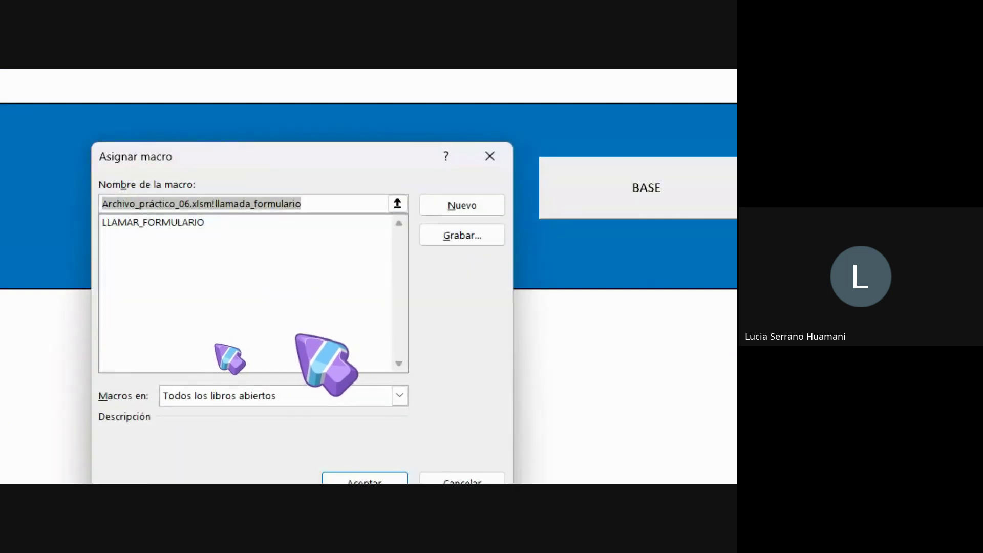
pyautogui.click(153, 163)
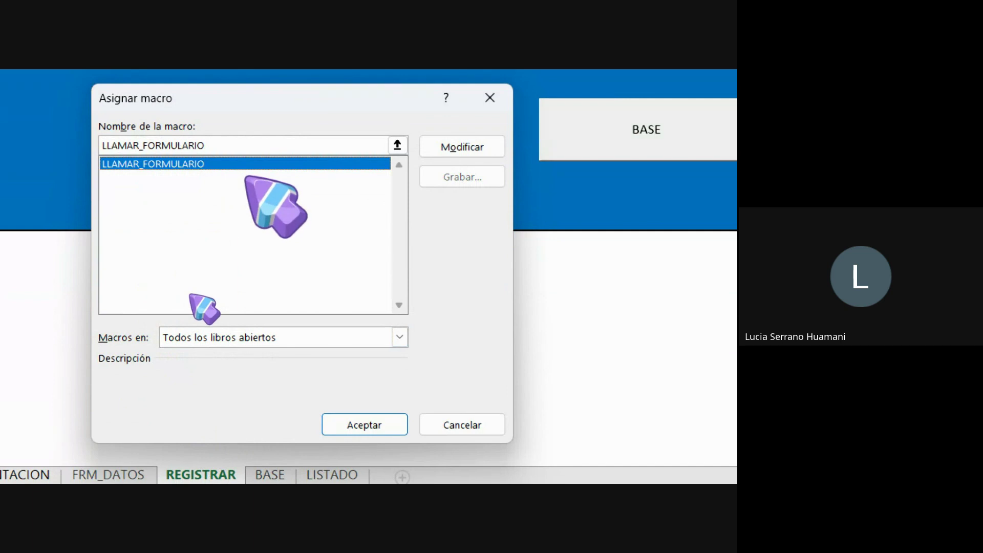
pyautogui.click(365, 425)
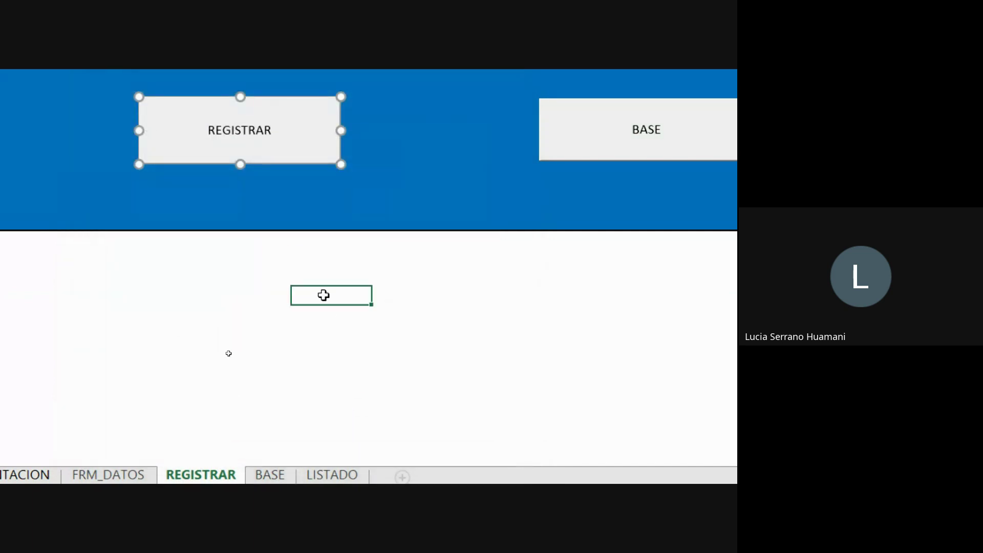
pyautogui.click(323, 295)
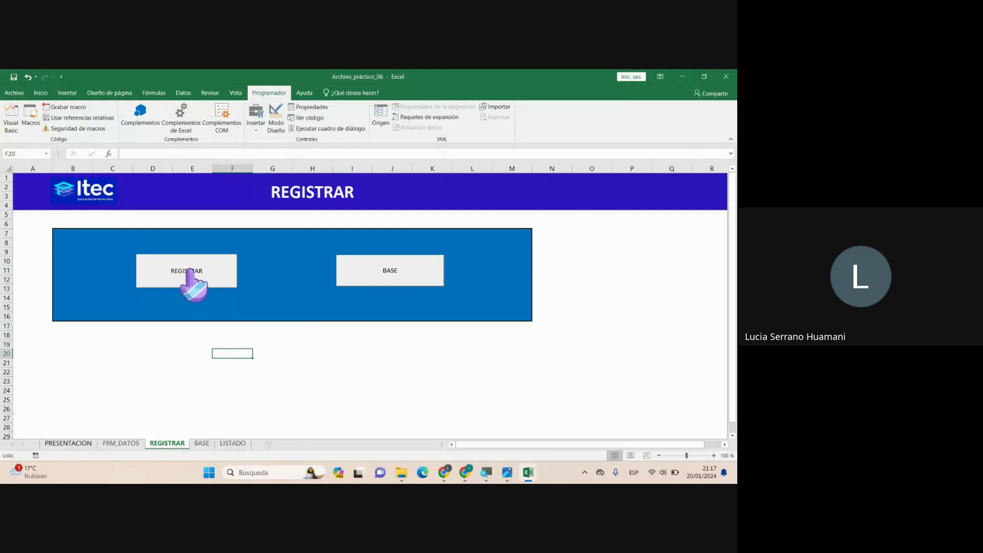
# - Test that the REGISTRAR button opens the form, then close it with SALIR and Sí
pyautogui.click(192, 283)
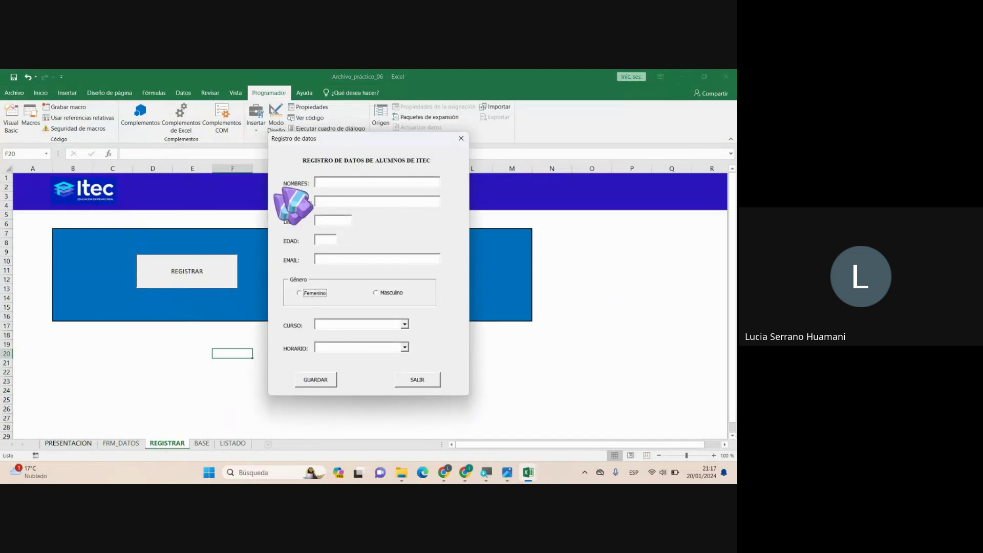
pyautogui.moveTo(373, 137)
pyautogui.mouseDown()
pyautogui.moveTo(310, 204)
pyautogui.moveTo(354, 168)
pyautogui.mouseUp()
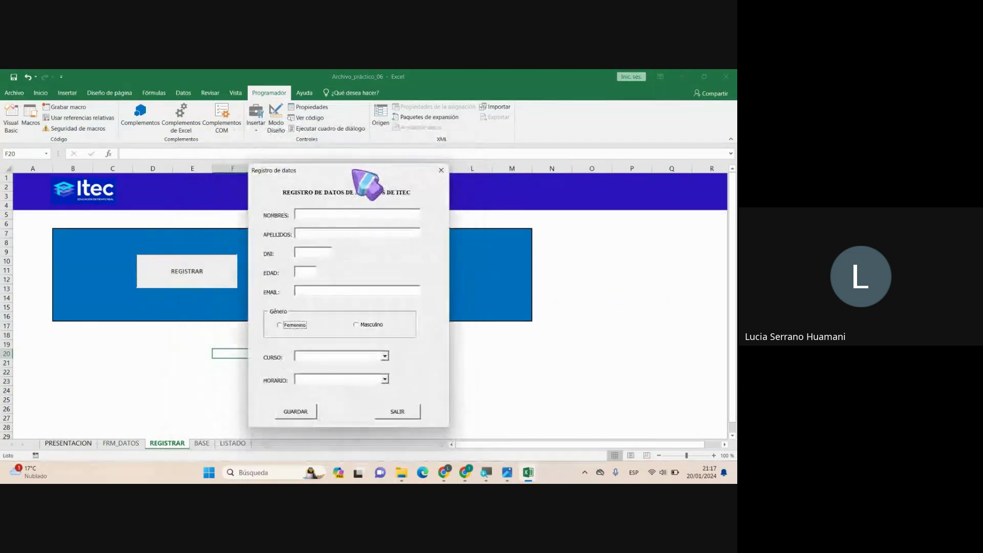
pyautogui.click(440, 170)
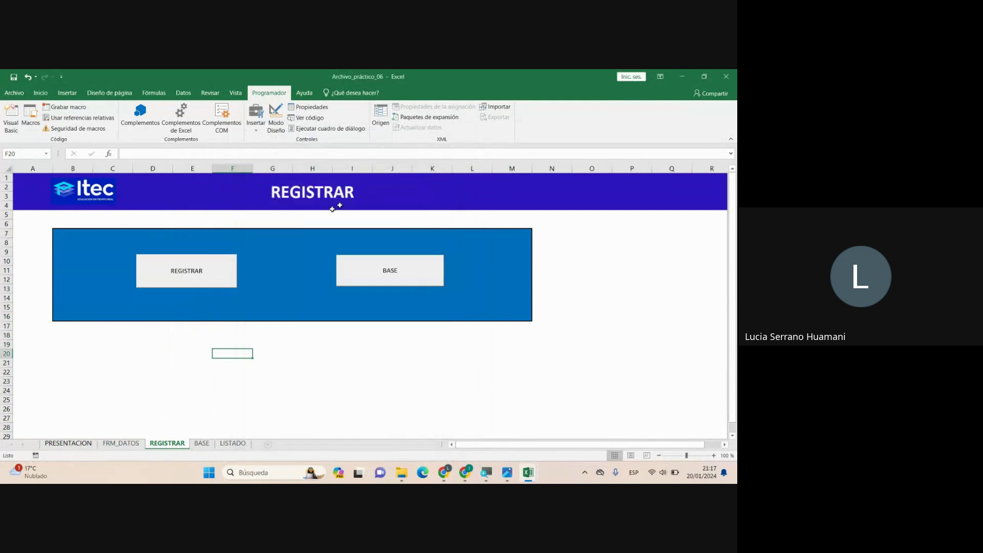
pyautogui.click(220, 274)
pyautogui.click(417, 379)
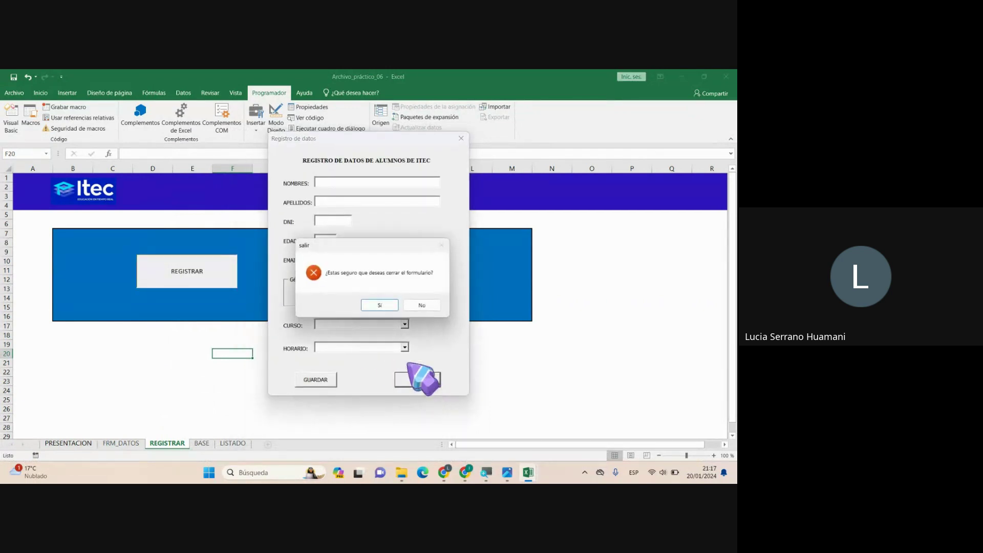
pyautogui.click(383, 305)
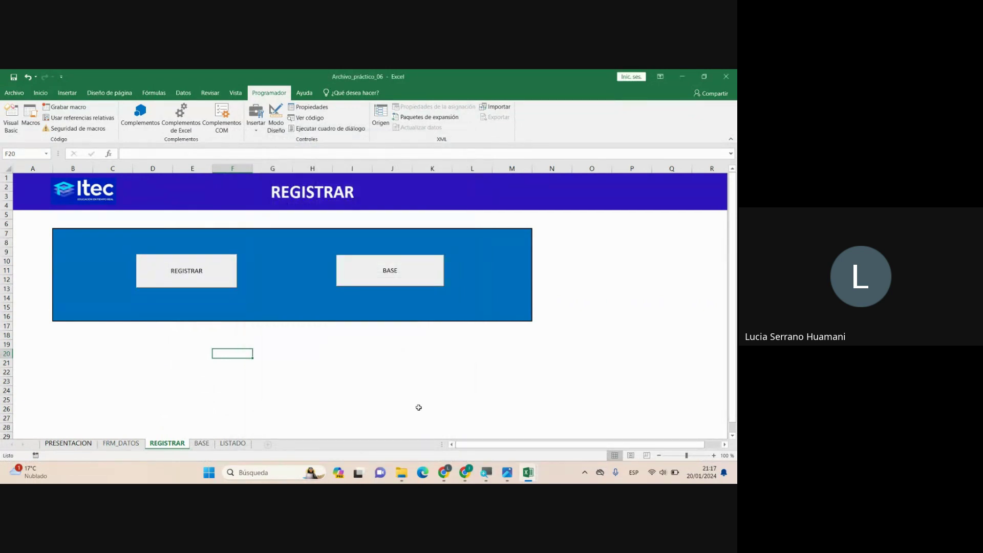
pyautogui.click(272, 343)
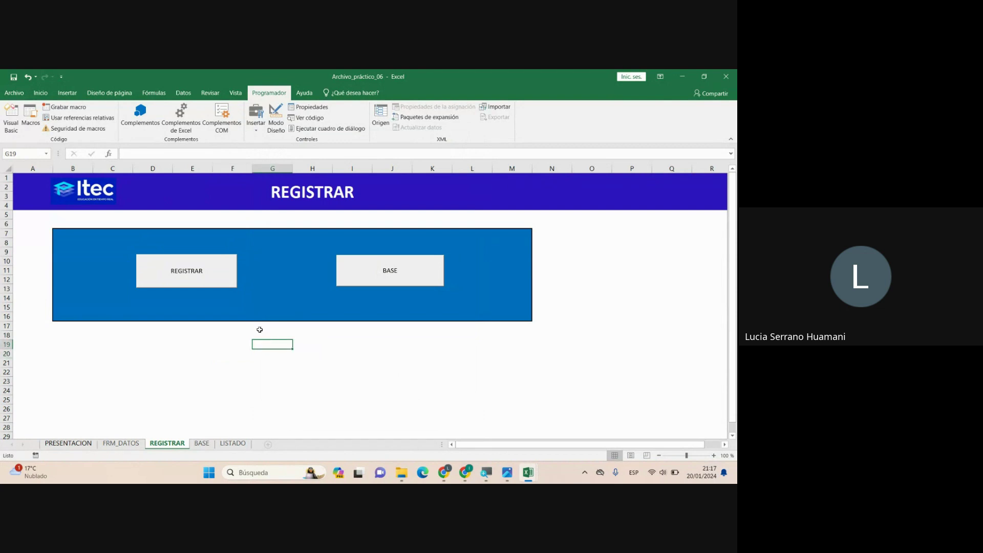
pyautogui.click(260, 328)
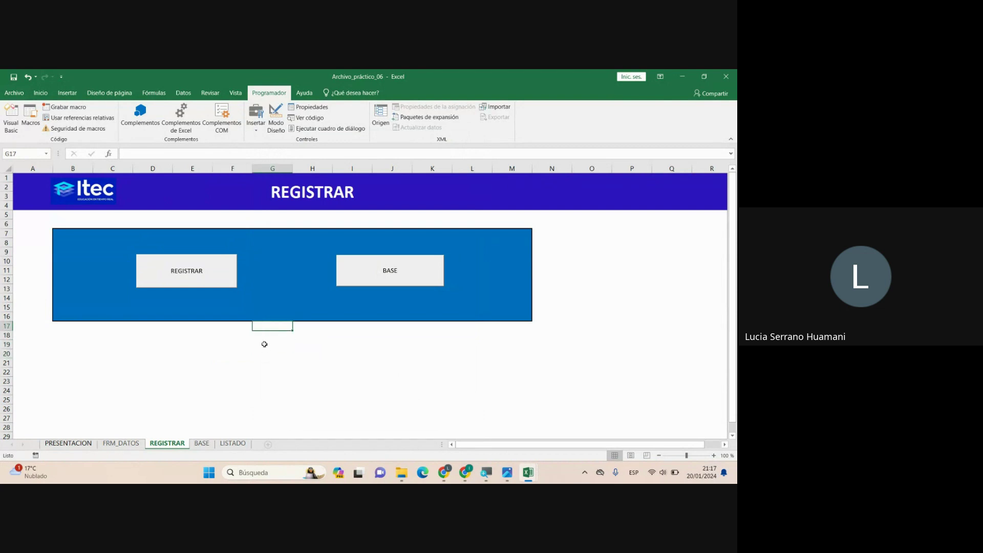
# - Open the form and enter the student's names, surnames, DNI and e-mail
pyautogui.click(217, 283)
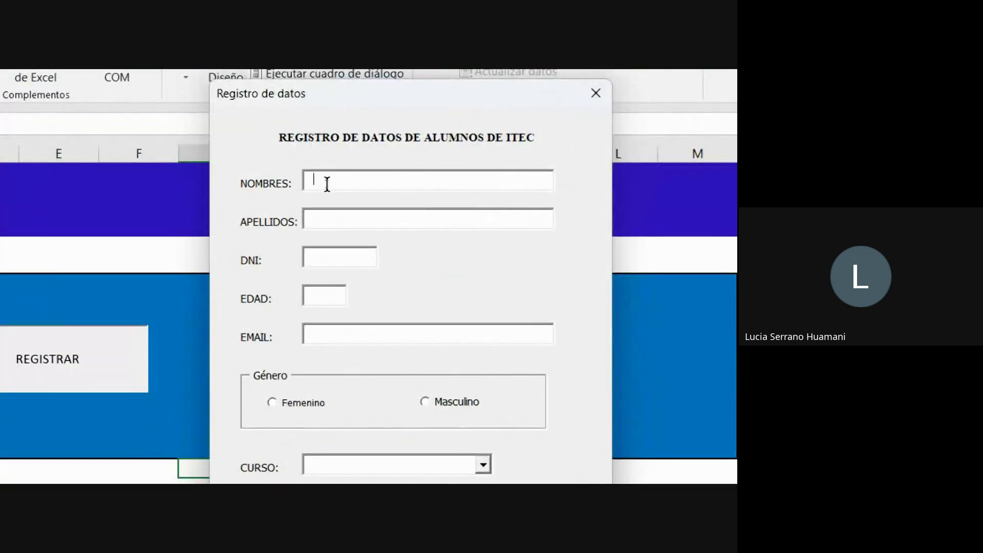
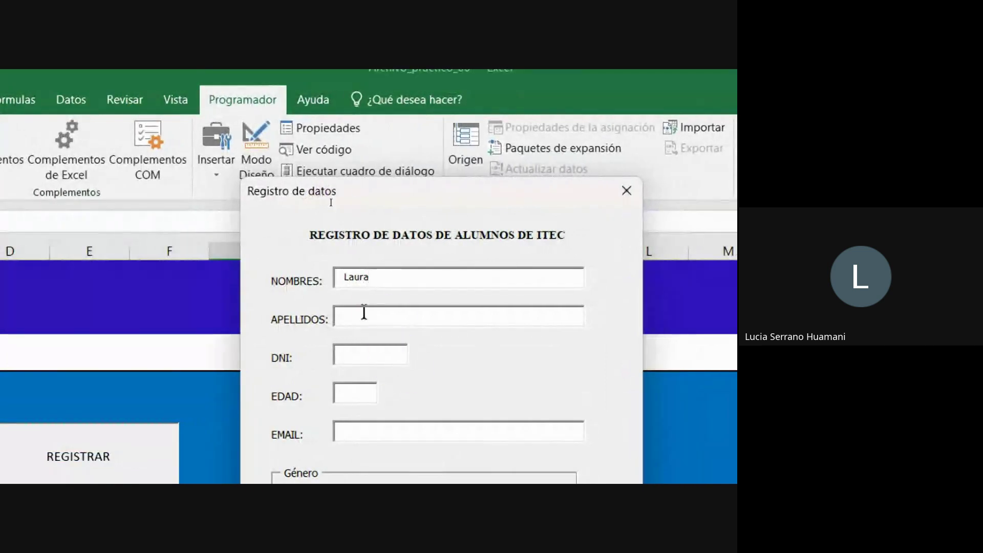
pyautogui.click(365, 315)
pyautogui.click(369, 318)
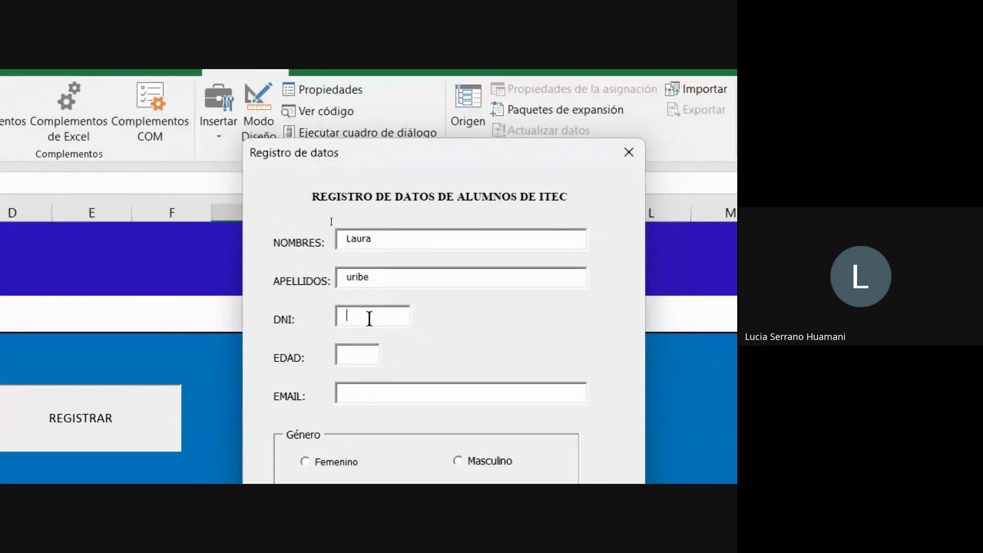
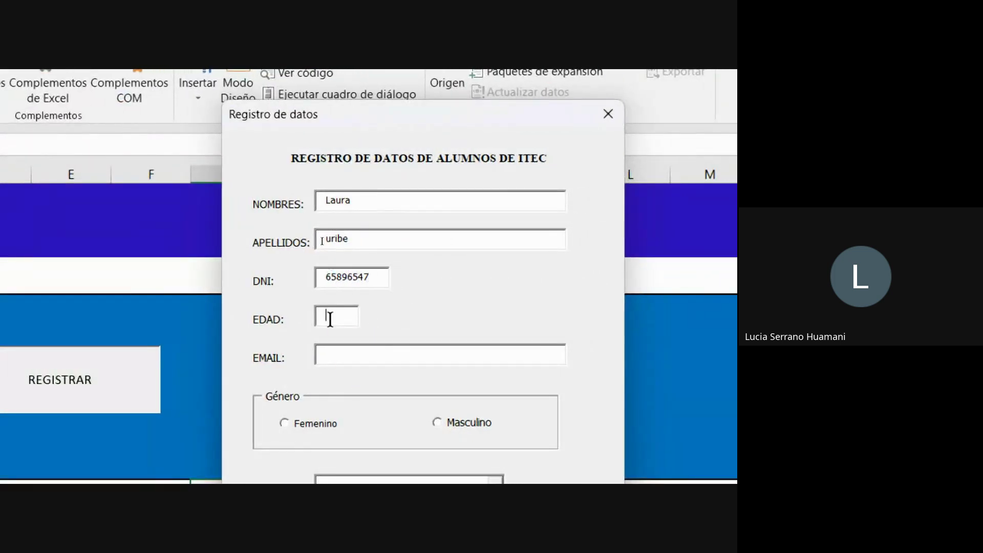
pyautogui.click(377, 310)
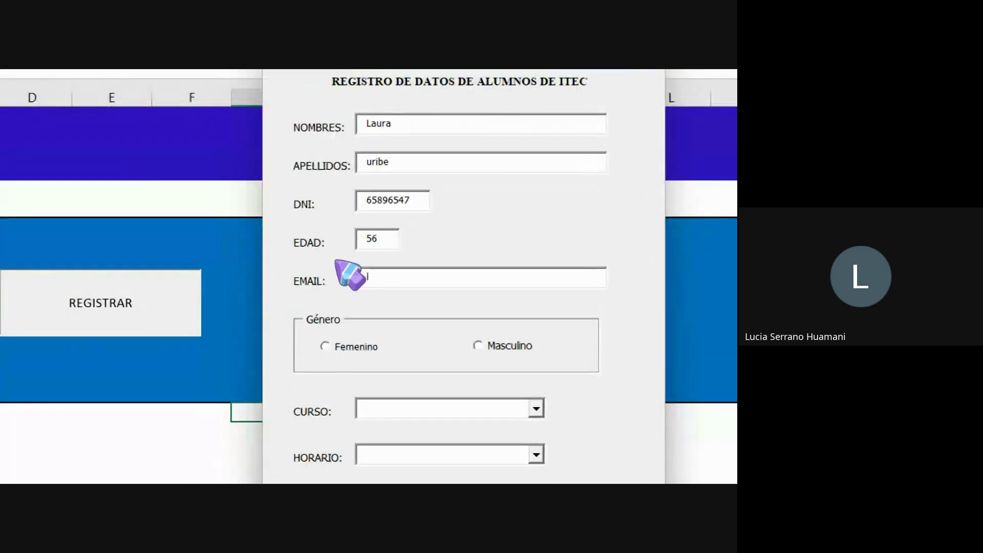
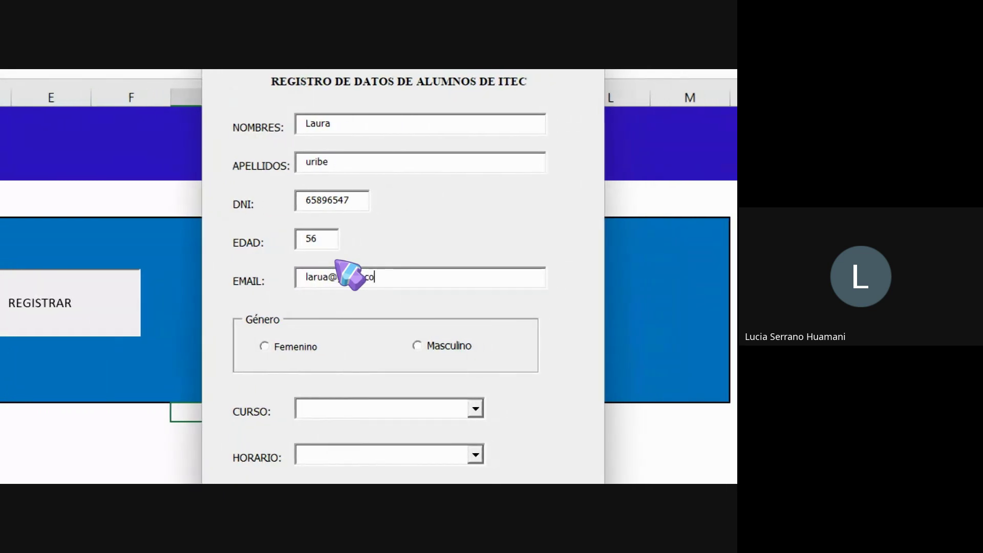
# - Choose Femenino, course Microsoft Word Avanzado, and schedule 11:30 - 13:00
pyautogui.click(286, 346)
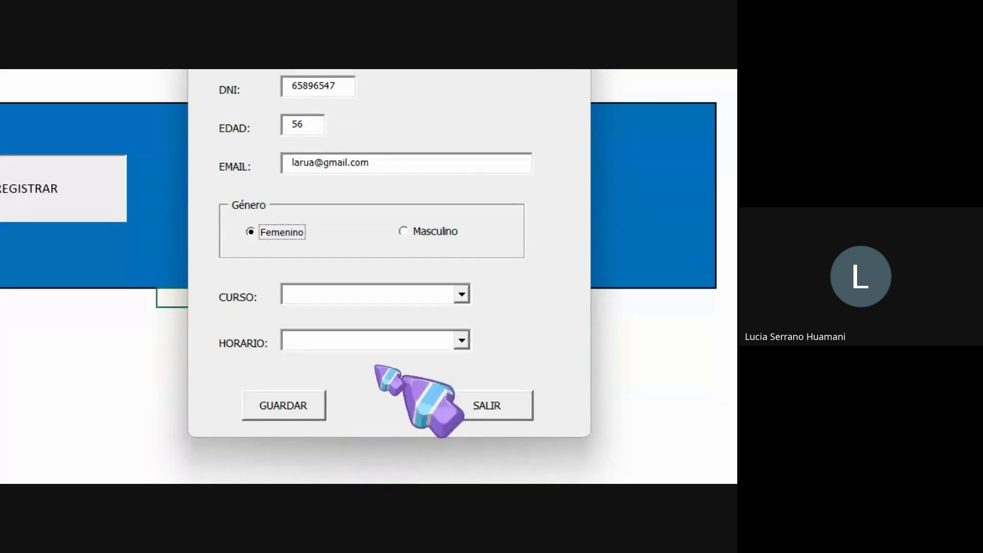
pyautogui.click(461, 293)
pyautogui.click(431, 341)
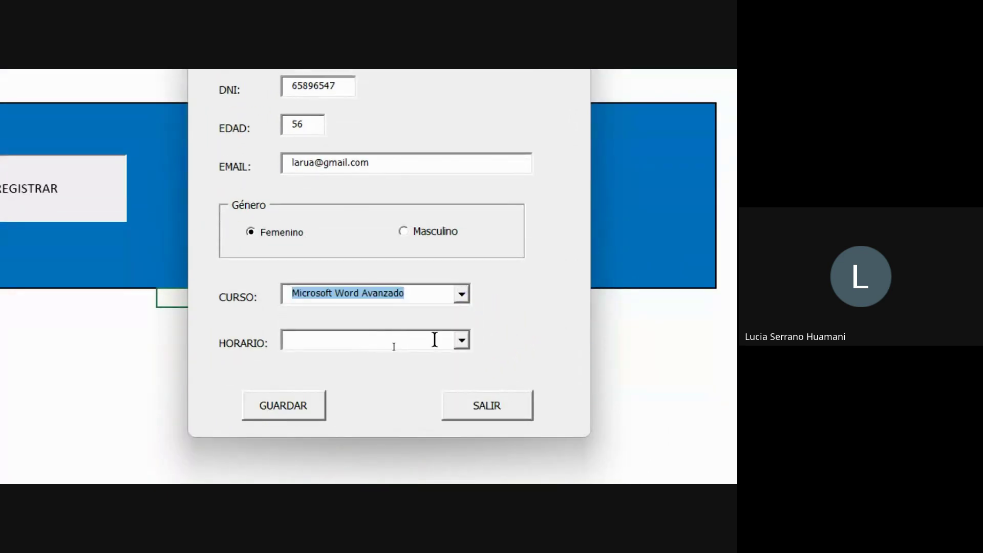
pyautogui.click(461, 340)
pyautogui.click(366, 382)
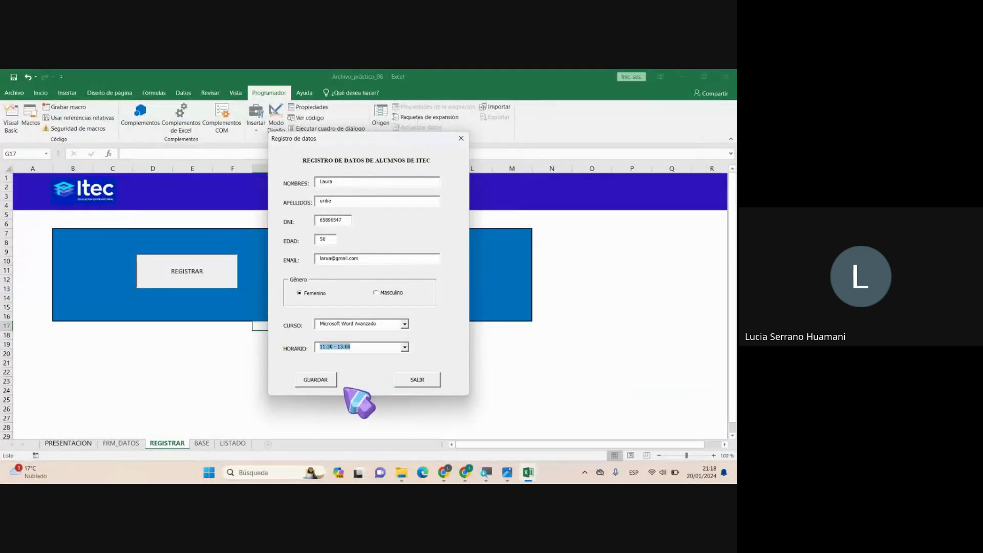
# - Save the record with GUARDAR and close the form, confirming Sí
pyautogui.click(329, 385)
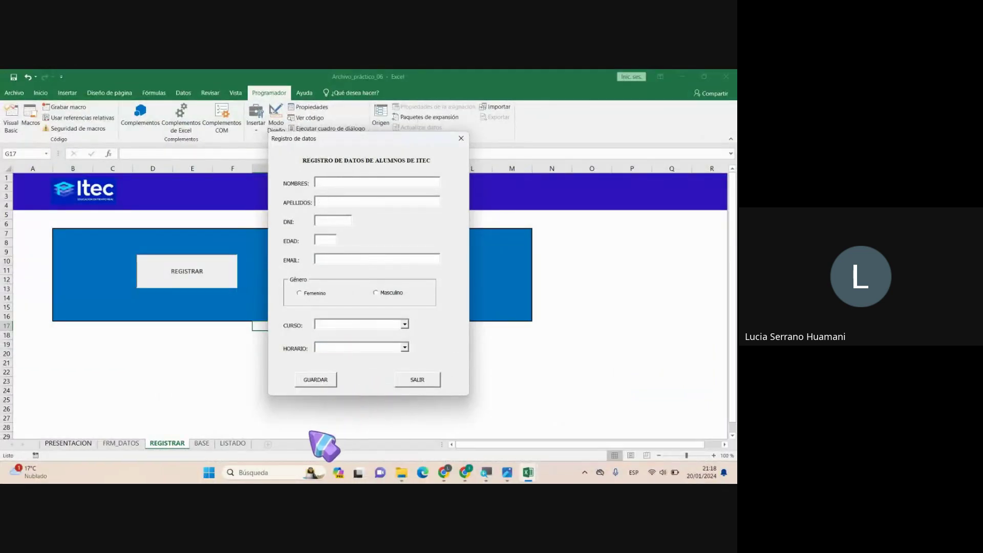
pyautogui.click(417, 380)
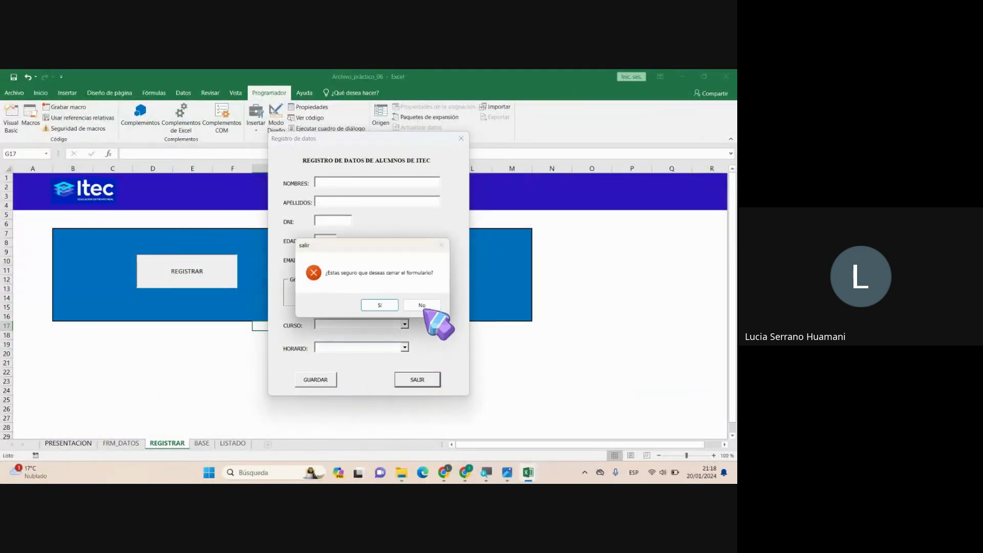
pyautogui.press('Return')
pyautogui.click(430, 379)
pyautogui.click(379, 306)
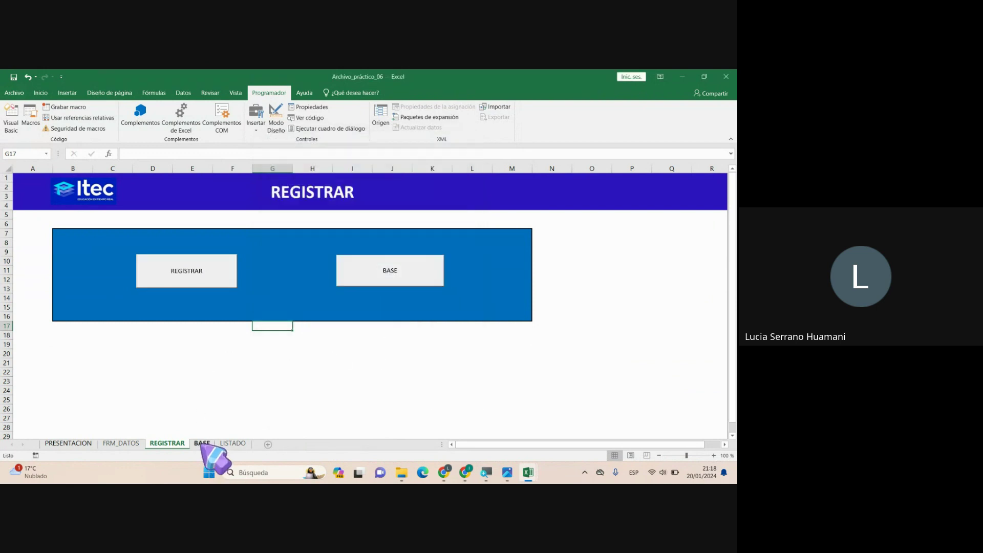
pyautogui.click(202, 443)
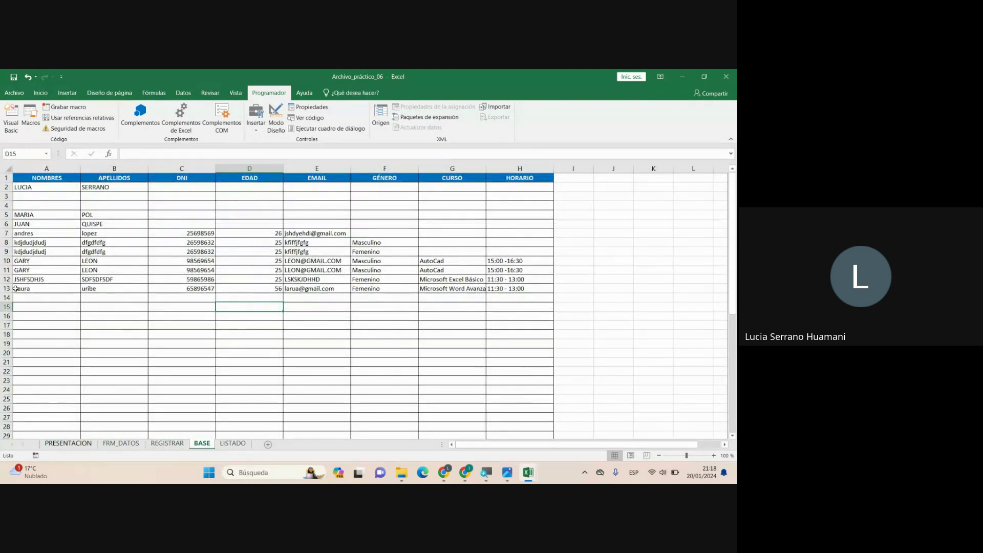
pyautogui.moveTo(16, 289); pyautogui.dragTo(551, 297)
pyautogui.click(173, 409)
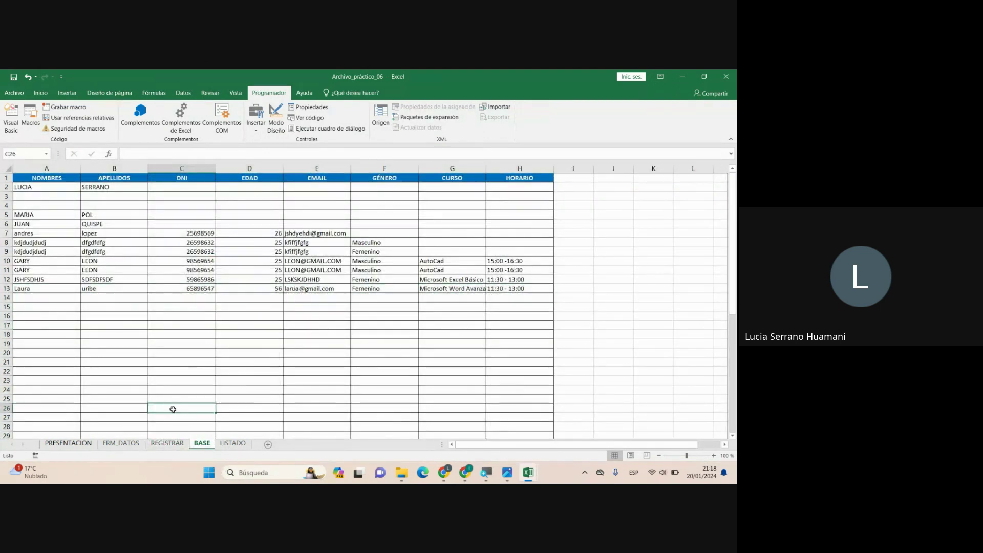
pyautogui.click(167, 444)
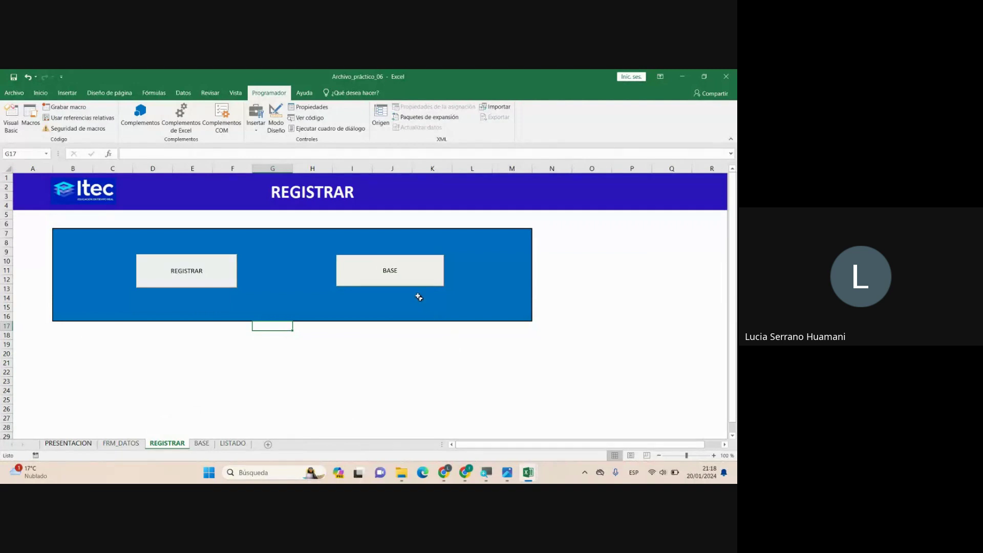
pyautogui.click(407, 276)
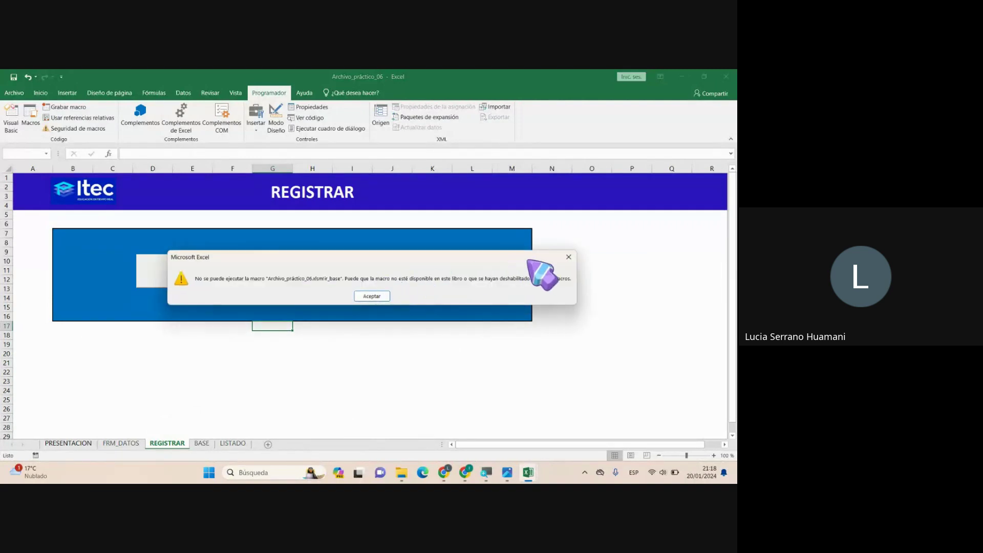
pyautogui.click(571, 253)
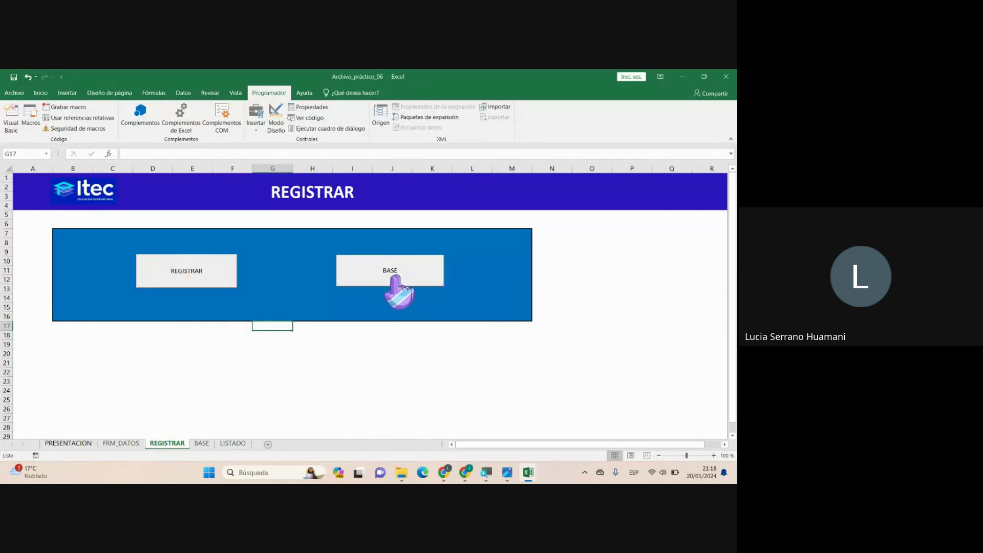
pyautogui.click(376, 274)
pyautogui.rightClick(379, 279)
pyautogui.press('Escape')
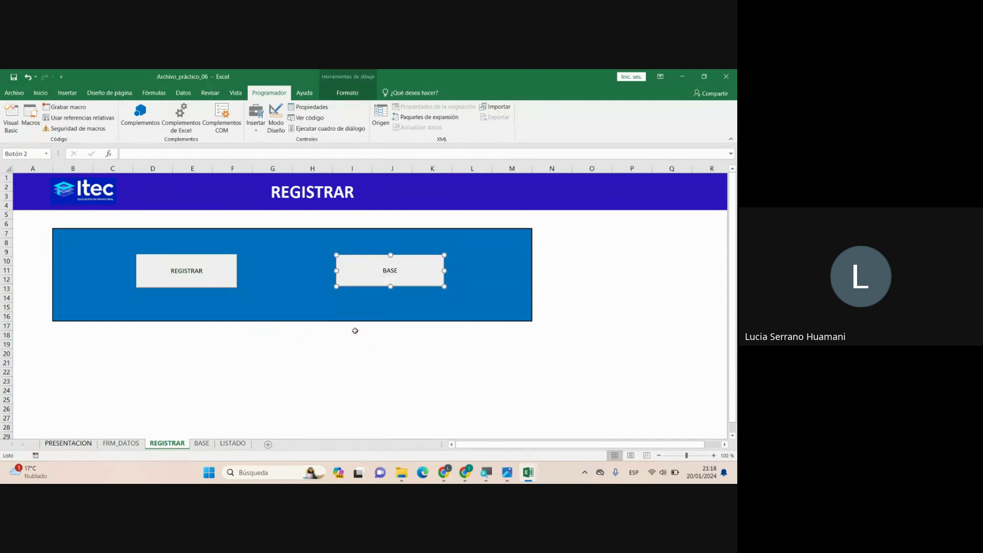
pyautogui.click(202, 444)
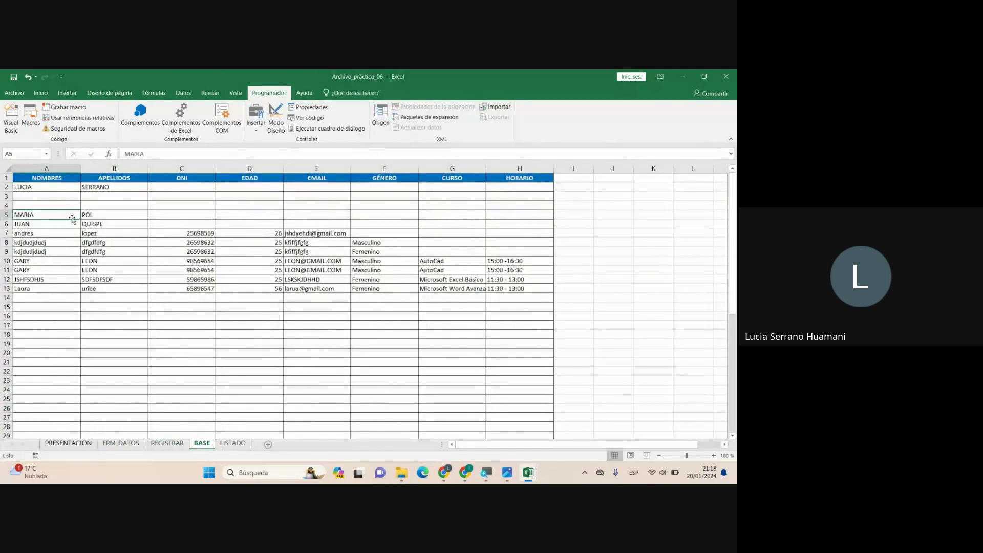
pyautogui.click(115, 275)
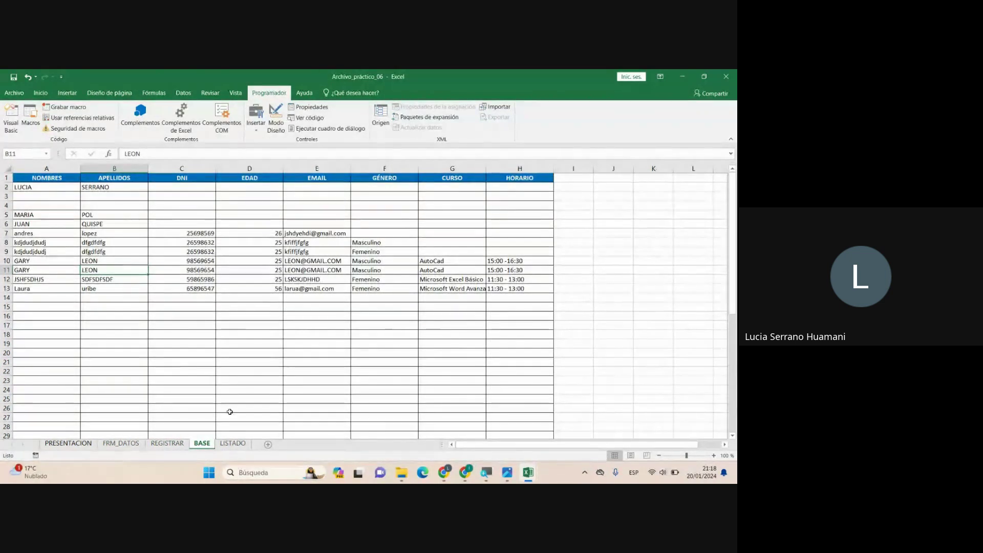
pyautogui.click(177, 443)
pyautogui.click(332, 389)
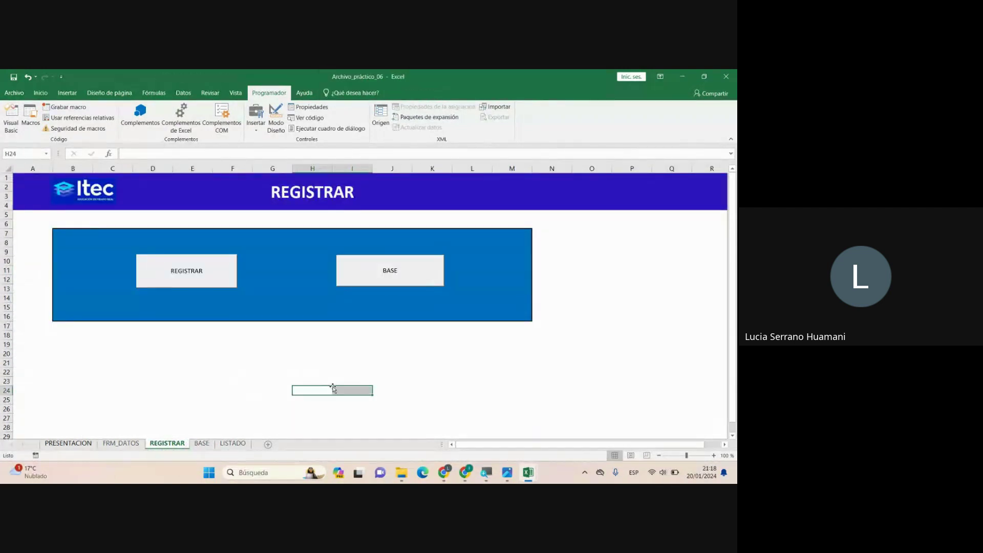
pyautogui.click(367, 337)
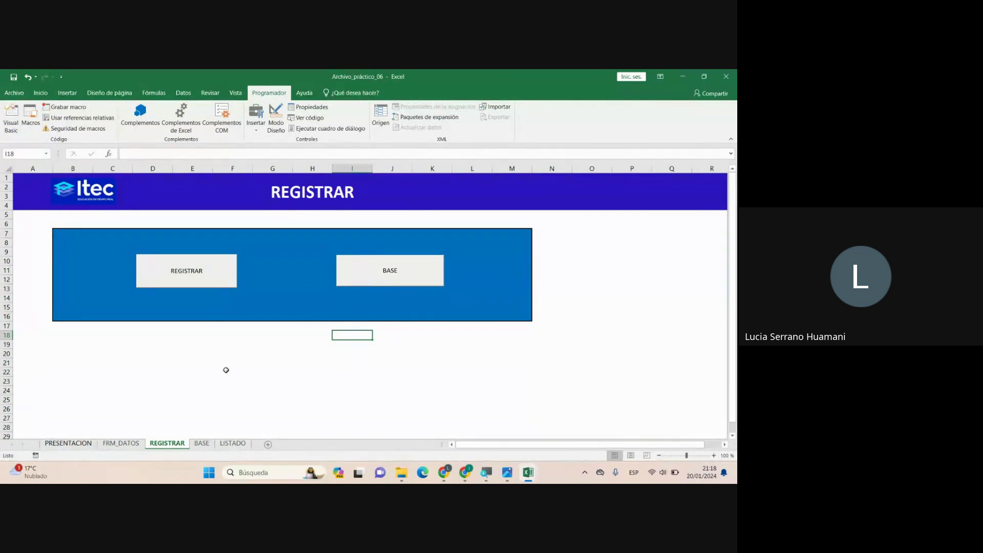
pyautogui.click(202, 444)
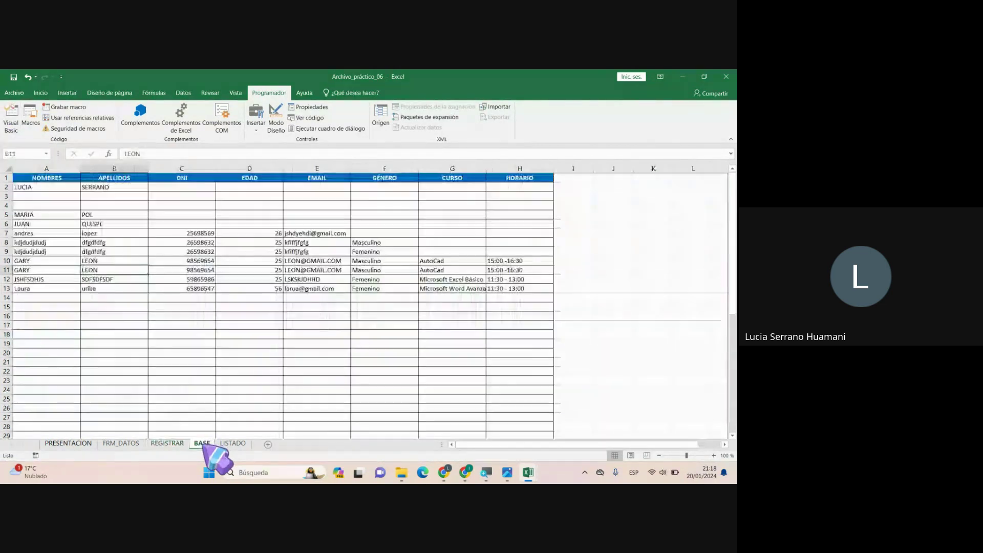
pyautogui.click(169, 443)
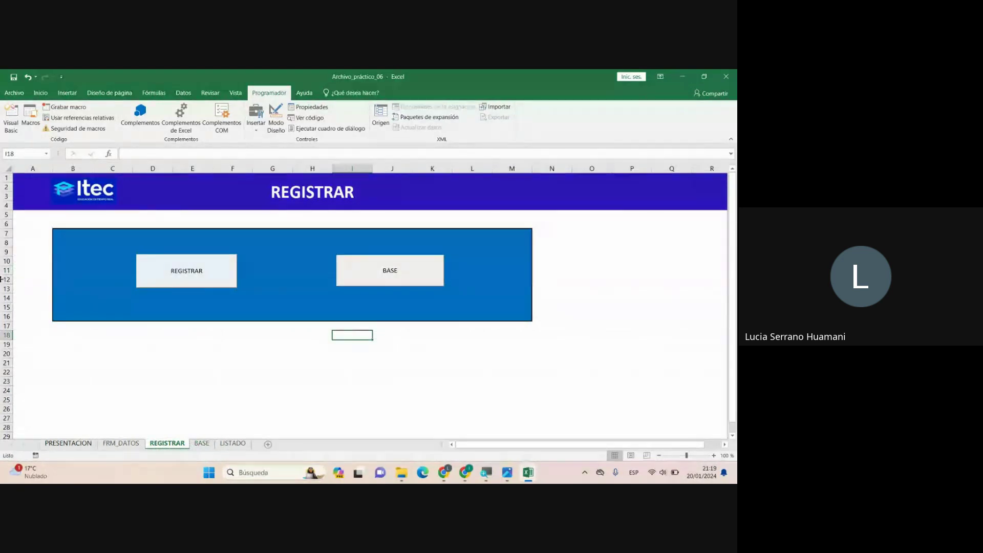
# - Open Módulo1 and add a new Sub IR_BASE below the existing macro
pyautogui.click(11, 119)
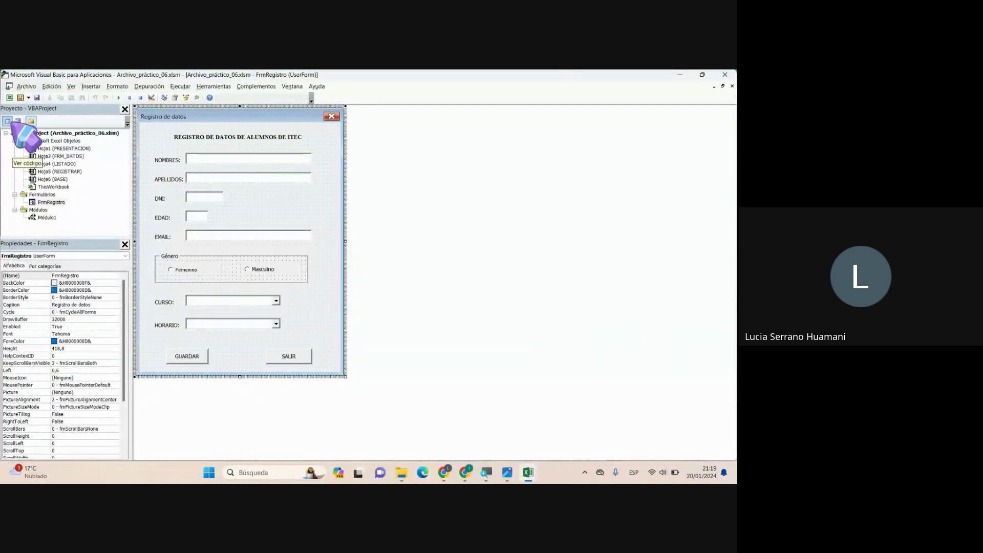
pyautogui.click(45, 217)
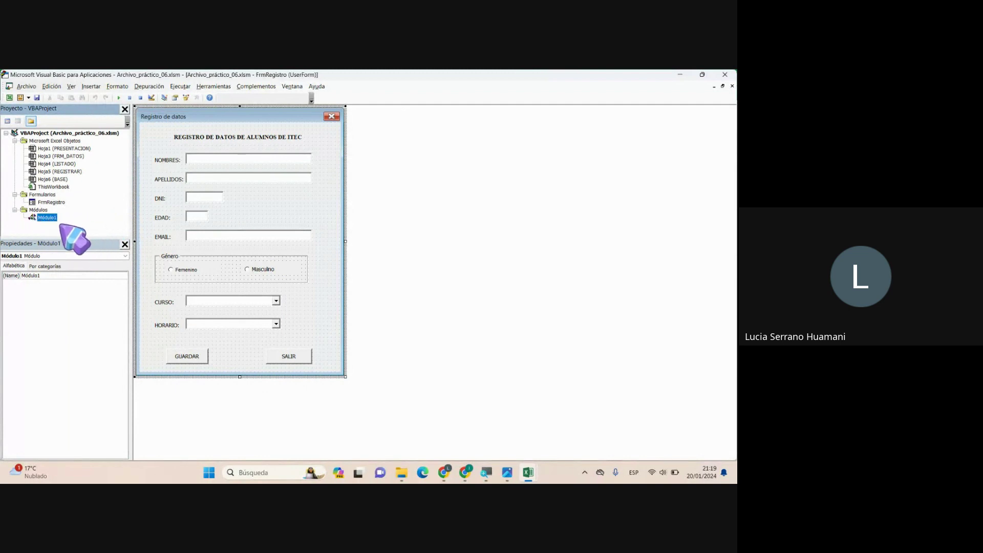
pyautogui.doubleClick(47, 218)
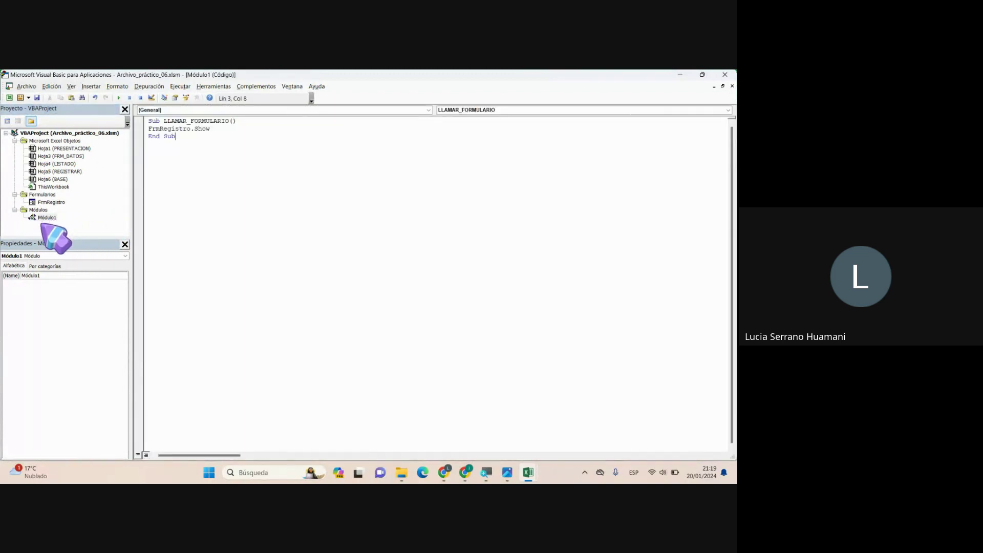
pyautogui.click(161, 171)
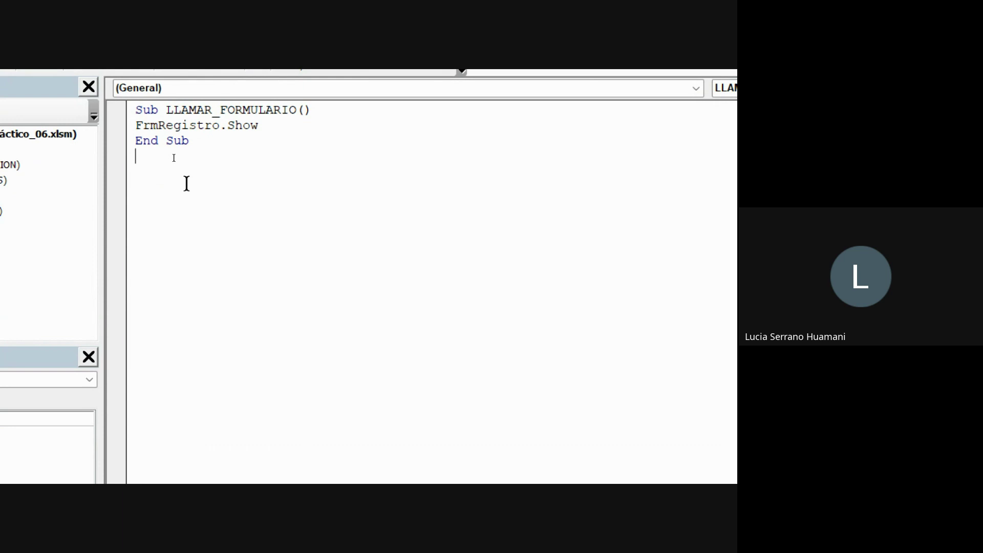
pyautogui.write('sub IR')
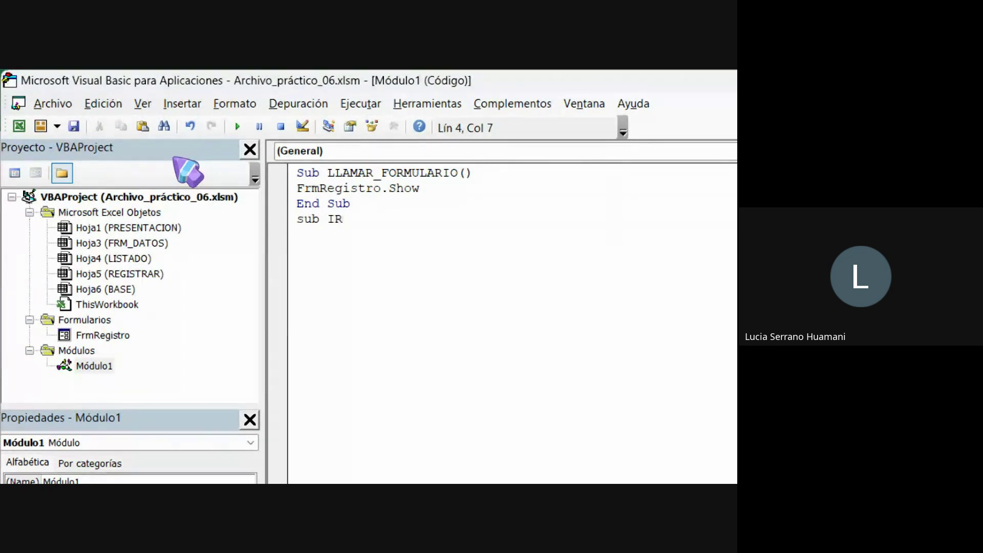
pyautogui.write('_BAS')
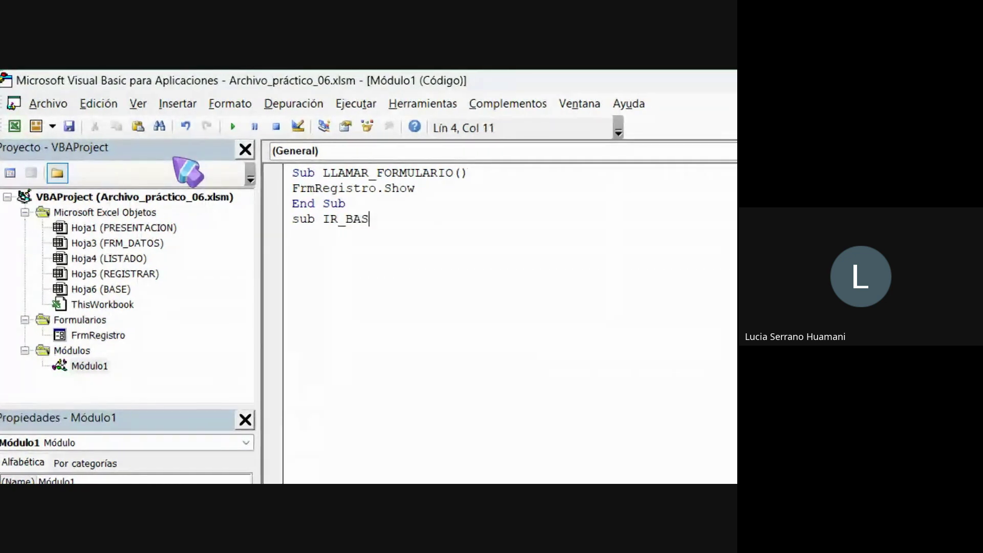
pyautogui.write('E')
pyautogui.press('Return')
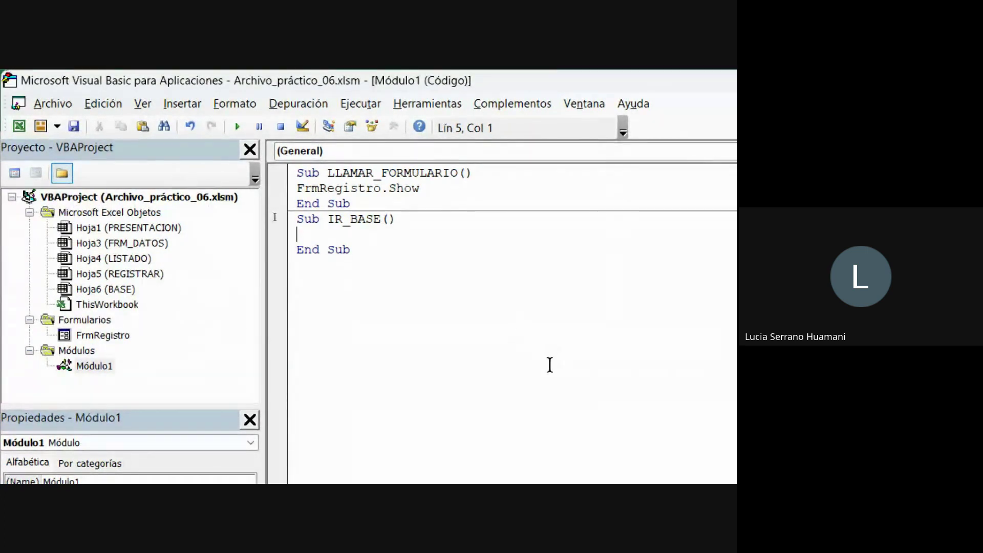
# - Make IR_BASE run Hoja6.Select, then return to the Excel workbook
pyautogui.write('HOJA6')
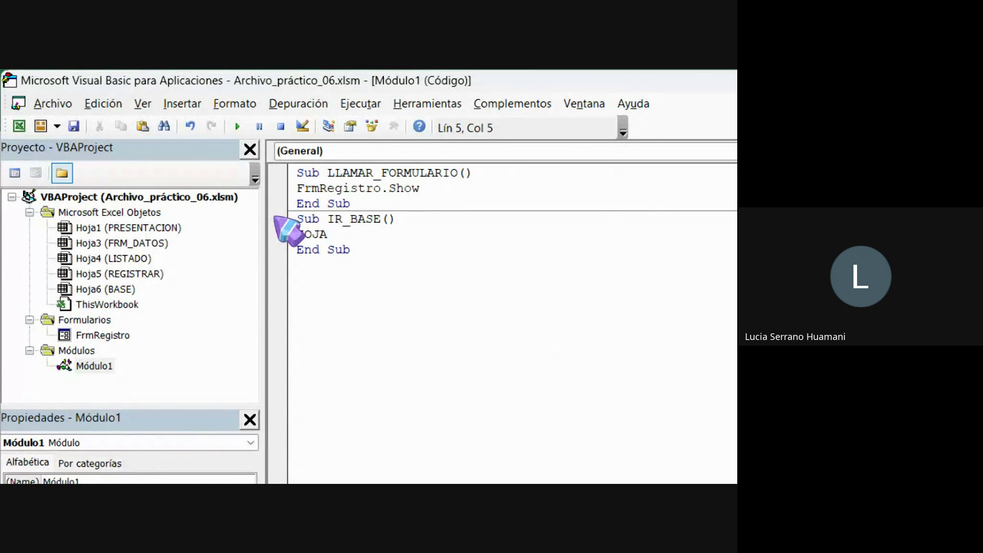
pyautogui.write('.SE')
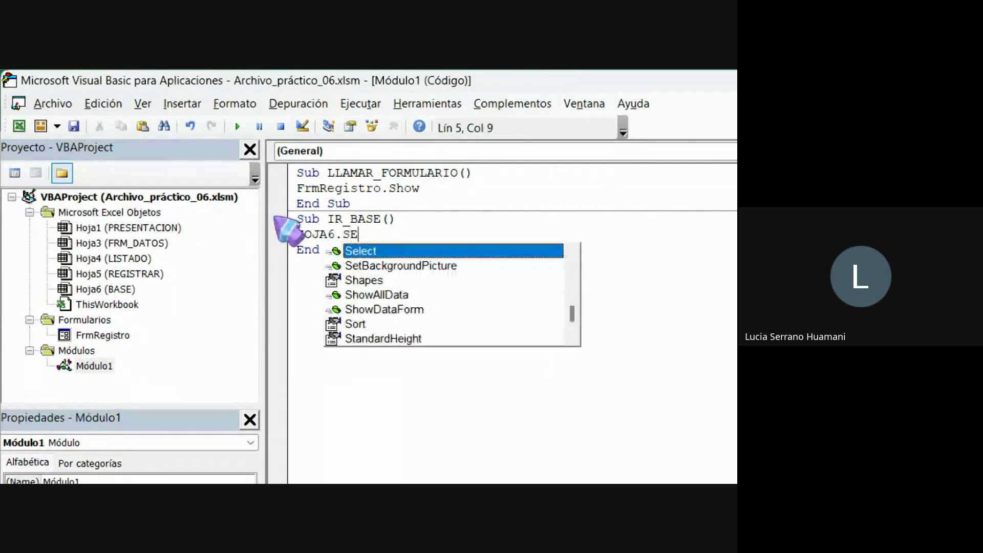
pyautogui.press('Tab')
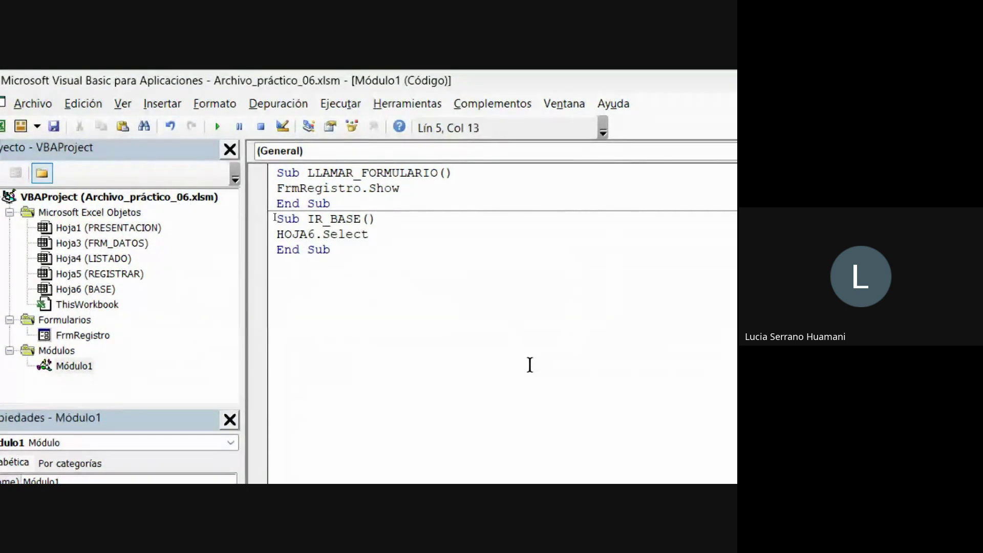
pyautogui.click(334, 254)
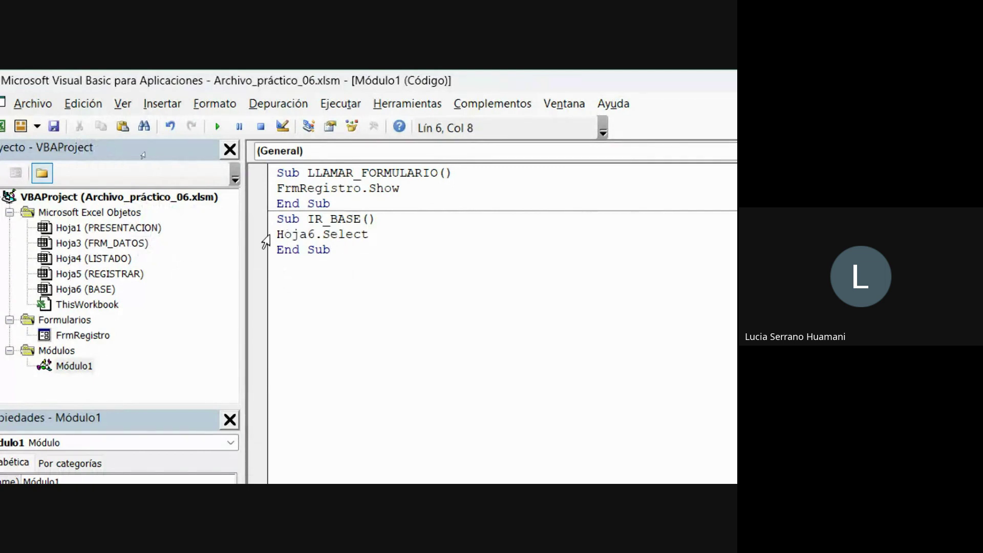
pyautogui.moveTo(384, 237); pyautogui.dragTo(276, 235)
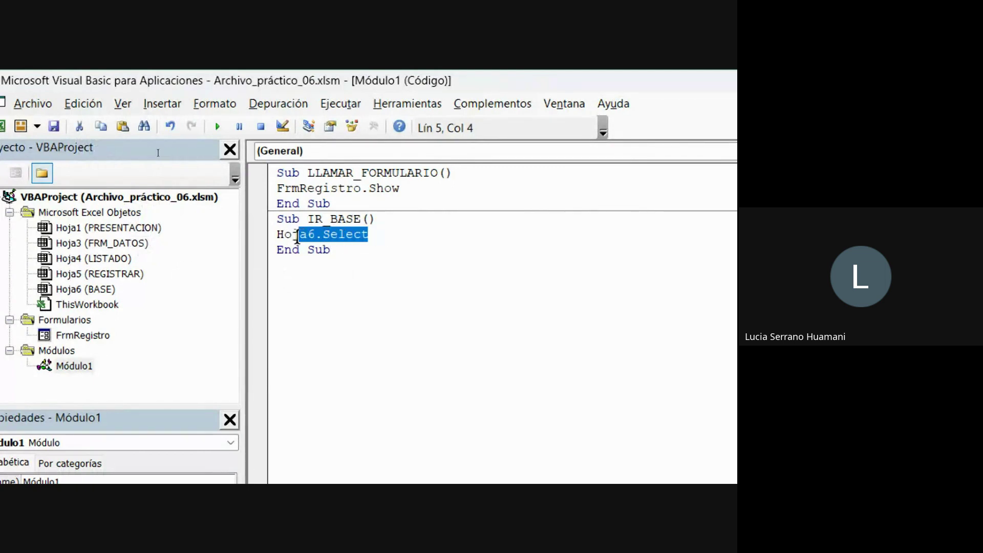
pyautogui.click(367, 253)
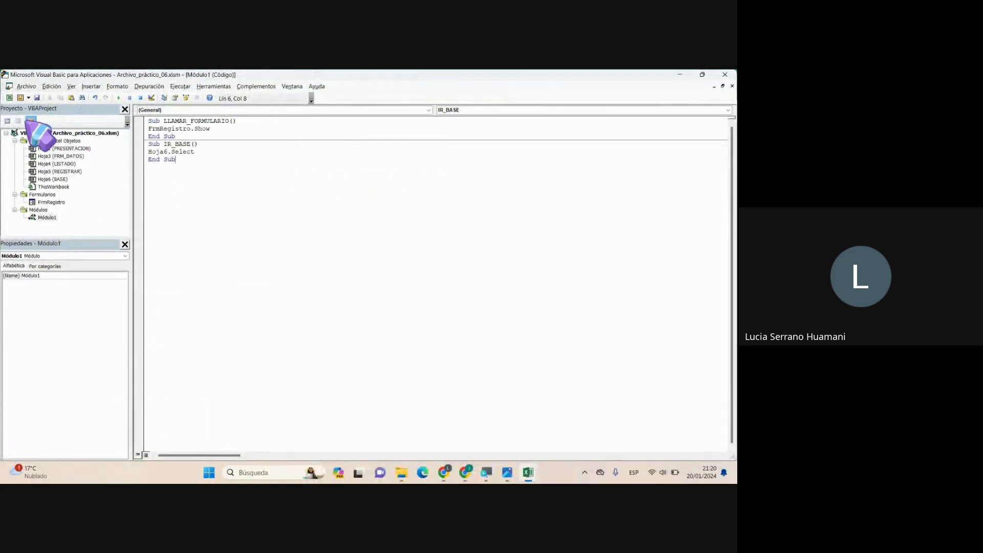
pyautogui.click(9, 97)
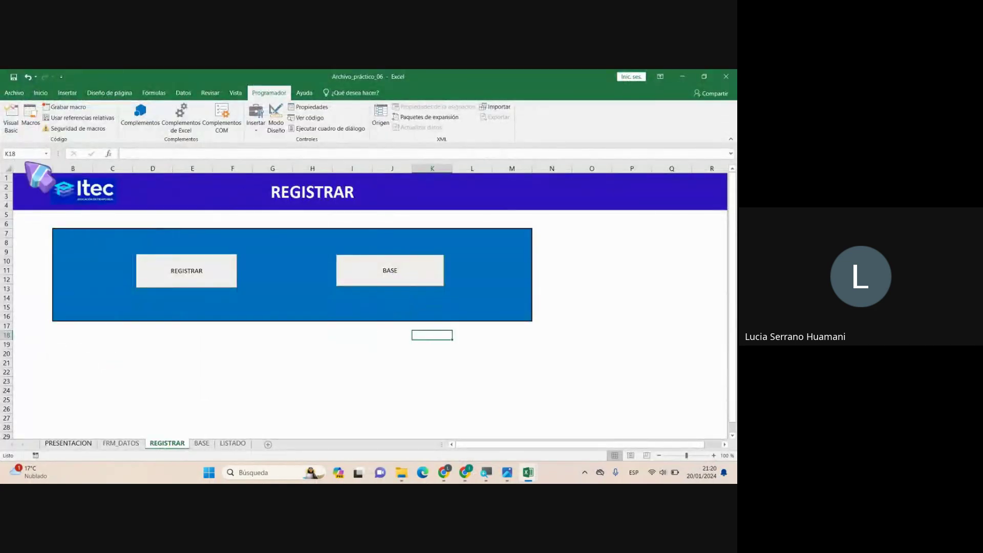
# - Check the macro list, then assign IR_BASE to the BASE button via Asignar macro
pyautogui.click(30, 120)
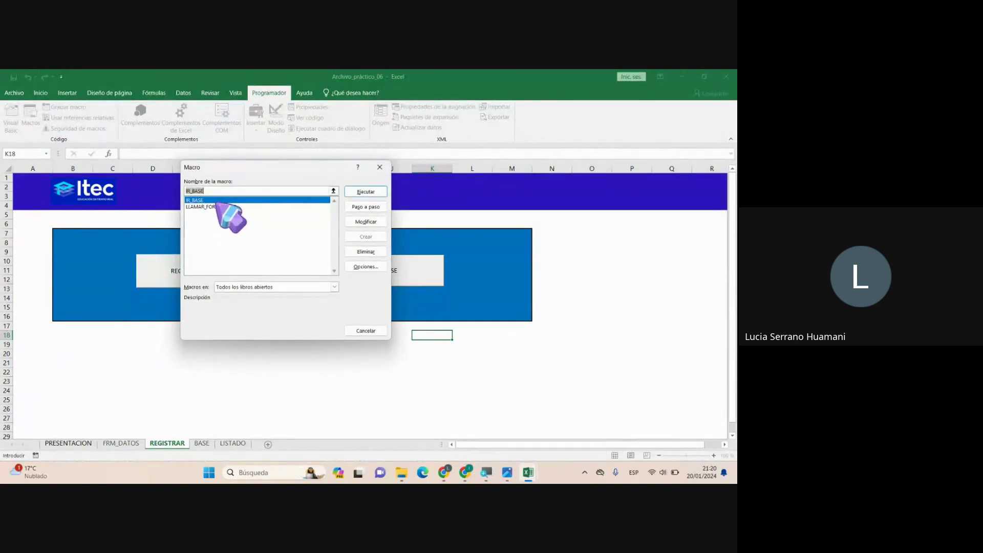
pyautogui.click(379, 167)
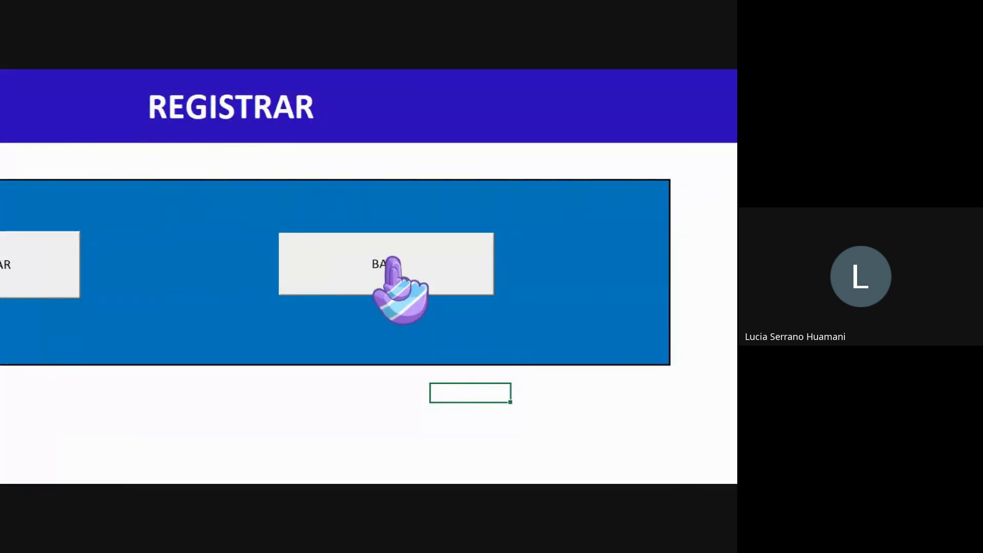
pyautogui.rightClick(392, 257)
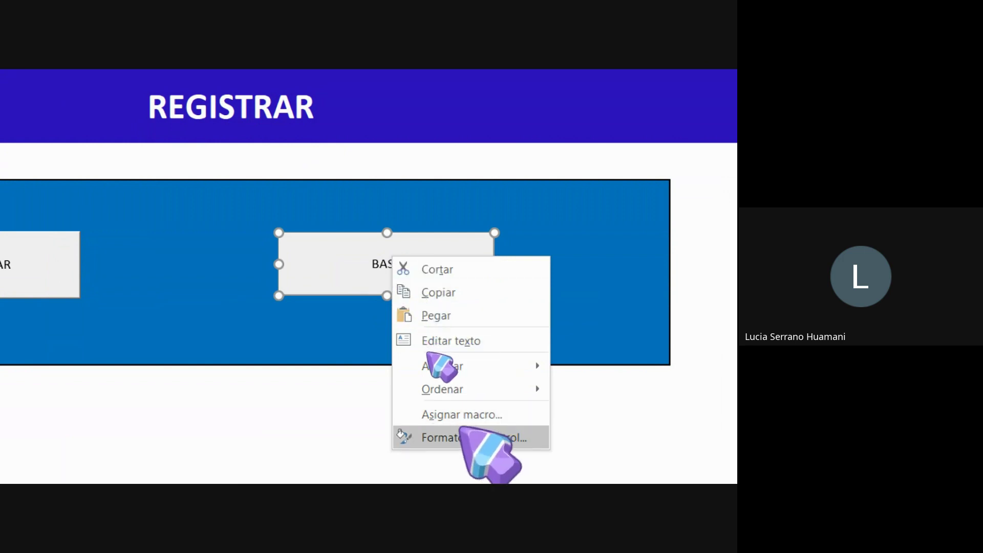
pyautogui.click(453, 415)
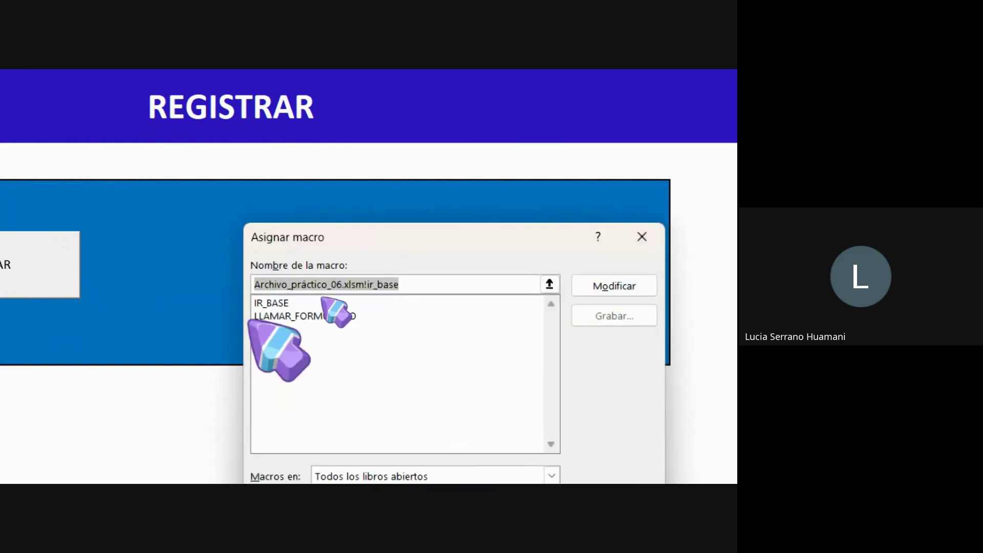
pyautogui.click(282, 306)
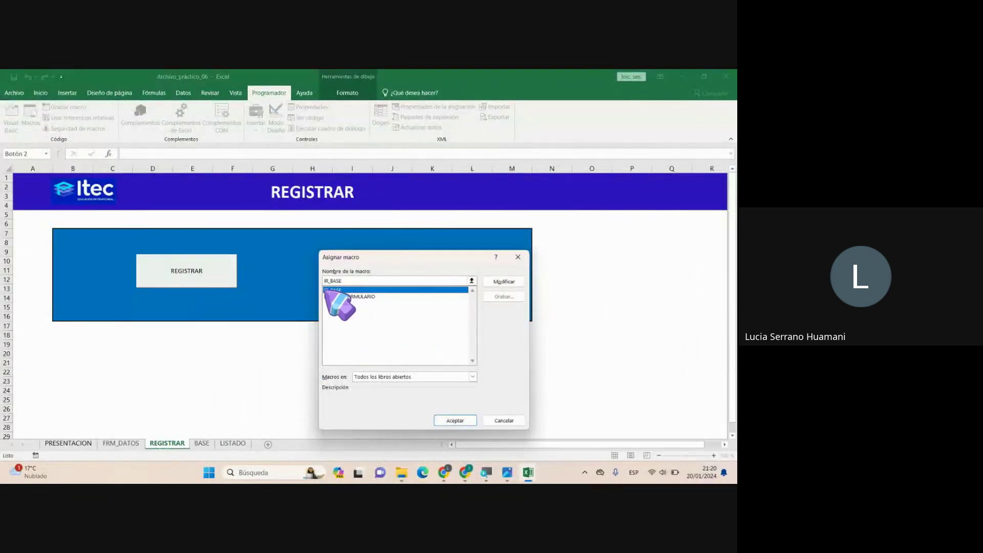
pyautogui.click(455, 421)
pyautogui.click(408, 364)
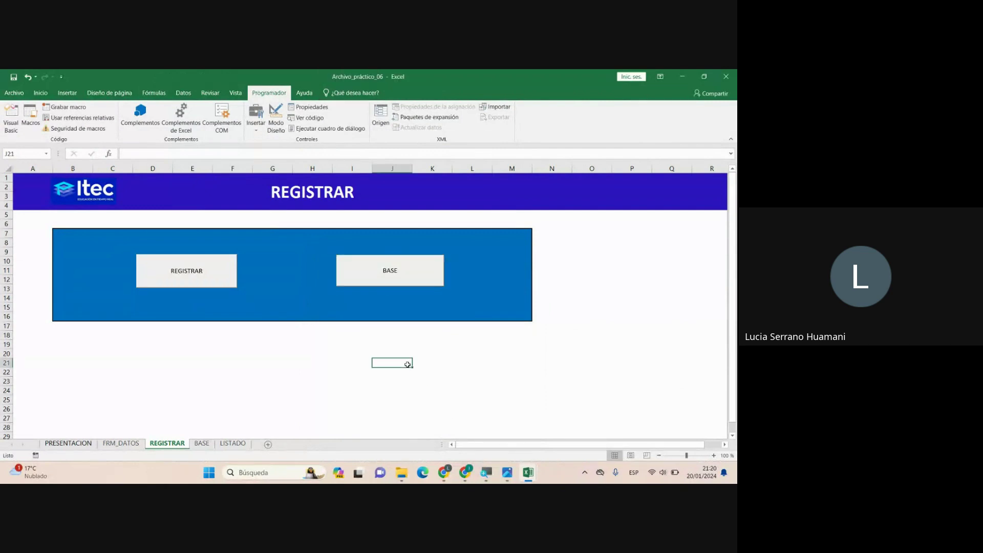
# - Test REGISTRAR by opening and closing the form, then use BASE to jump to the records
pyautogui.click(221, 272)
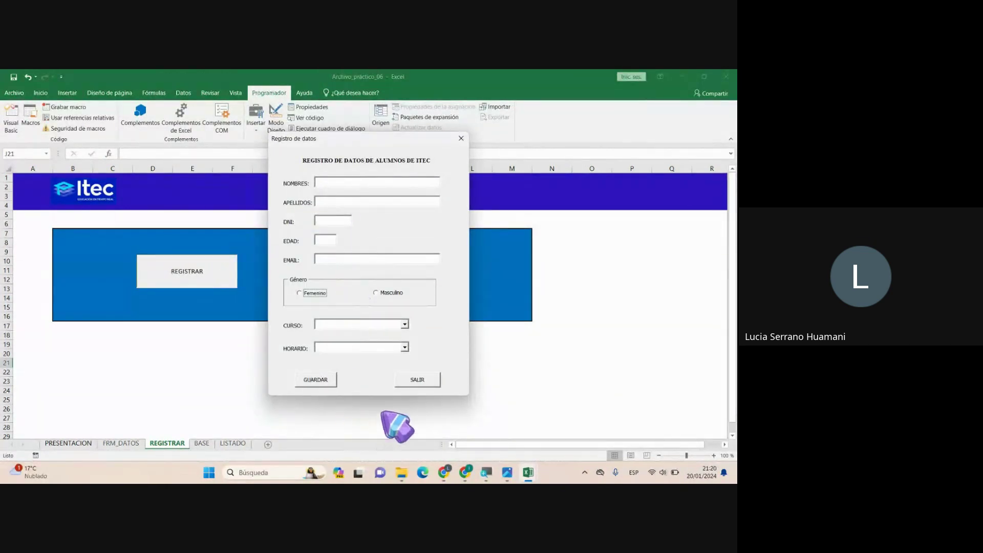
pyautogui.click(417, 382)
pyautogui.click(383, 303)
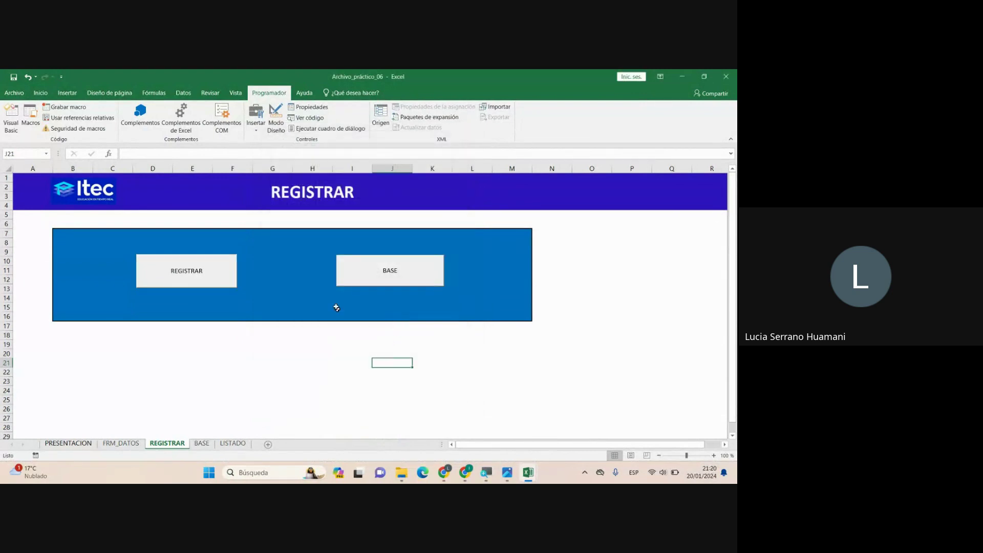
pyautogui.click(361, 281)
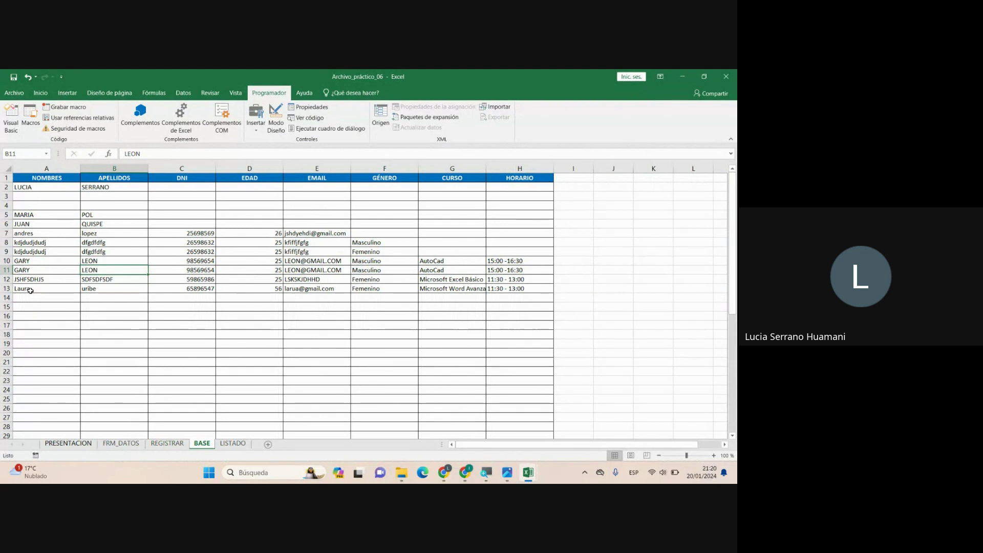
# - Clear the contents of BASE rows 2–13 and go back to the REGISTRAR sheet
pyautogui.moveTo(5, 191); pyautogui.dragTo(14, 290)
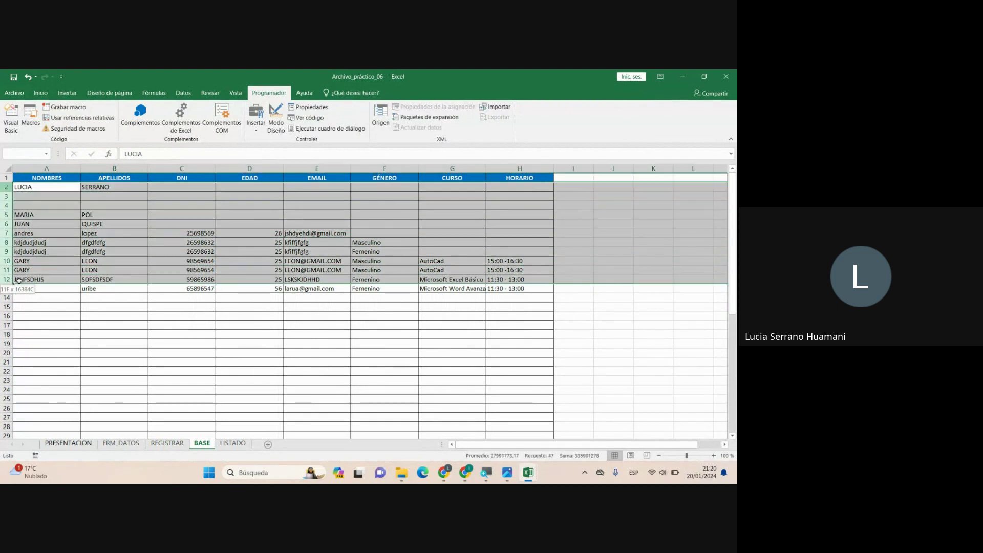
pyautogui.rightClick(8, 251)
pyautogui.click(36, 340)
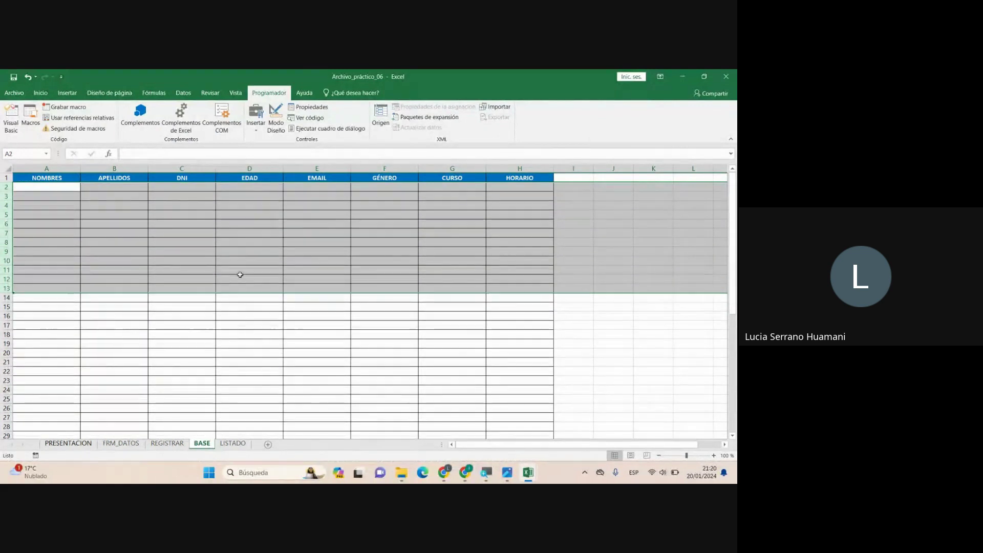
pyautogui.click(250, 279)
pyautogui.click(169, 443)
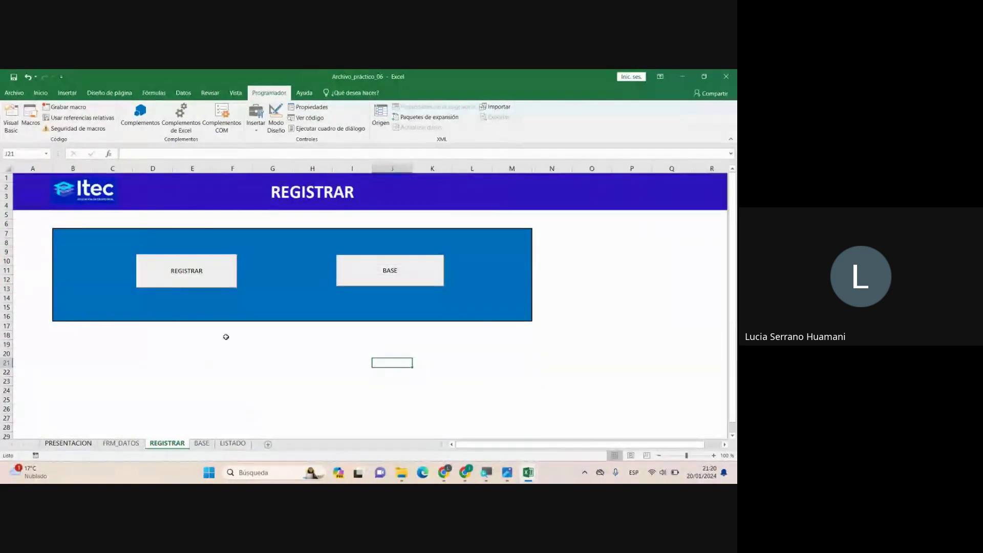
# - Register a new male student with the entered surnames in Microsoft Word Avanzado, 11:30 - 13:00
pyautogui.click(193, 276)
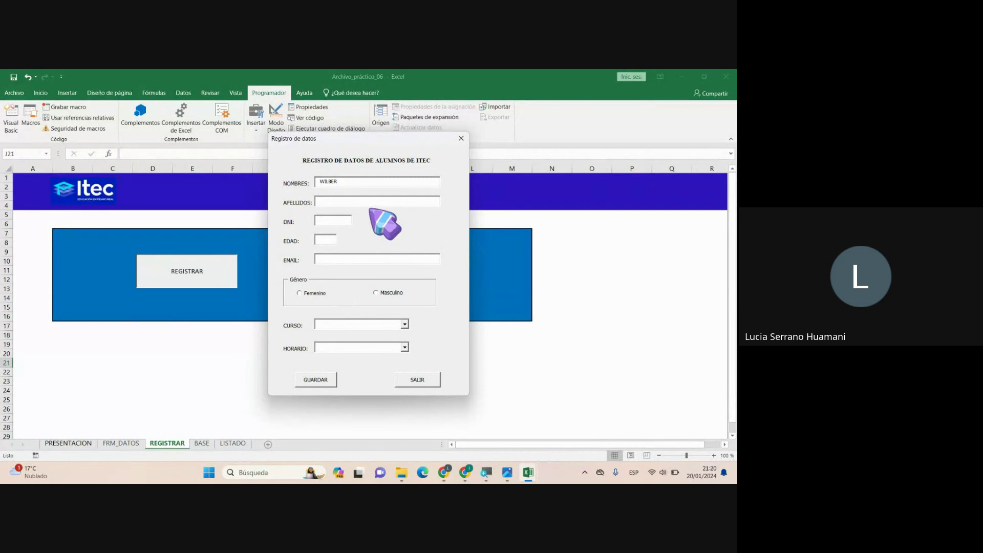
pyautogui.click(363, 200)
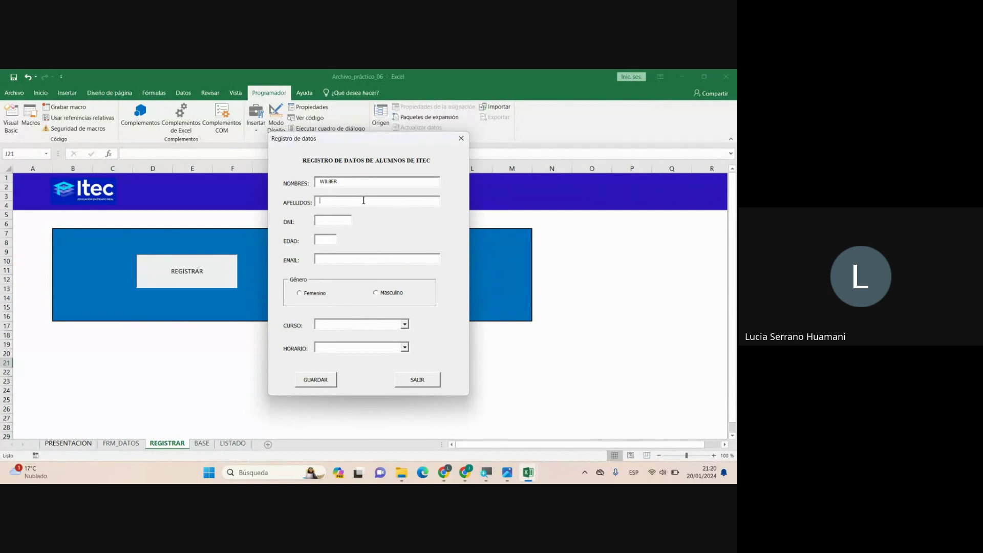
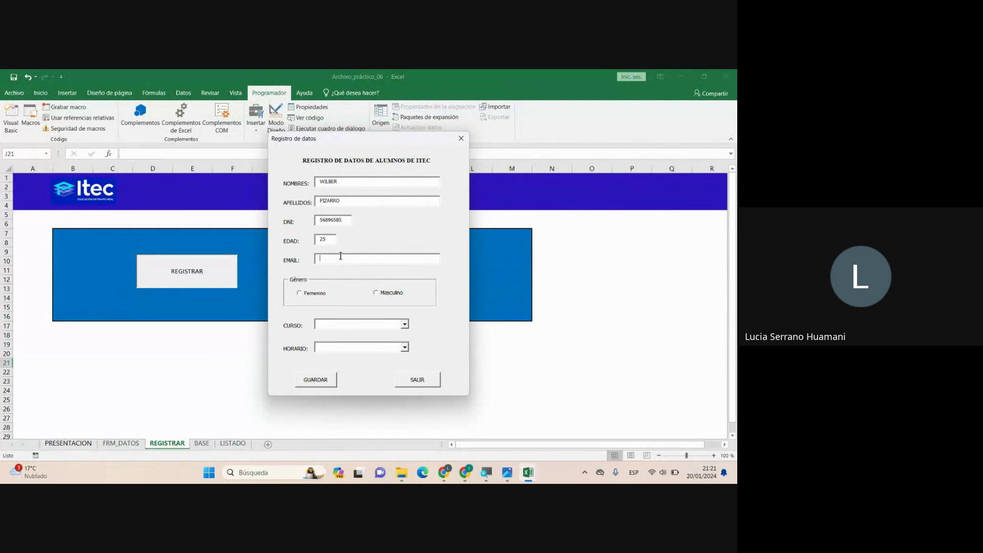
pyautogui.write('MDJUEH')
pyautogui.write('DYEH')
pyautogui.click(376, 292)
pyautogui.click(404, 324)
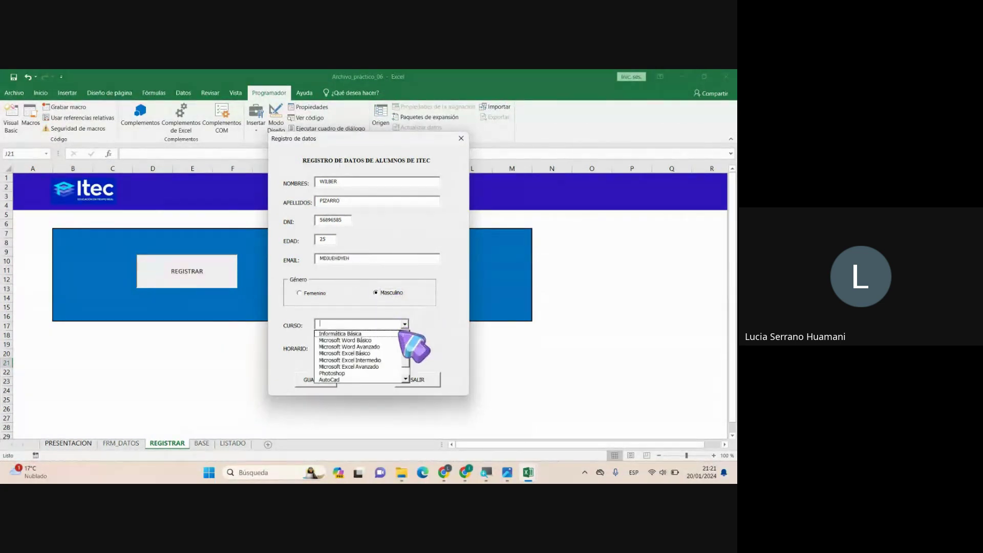
pyautogui.click(394, 347)
pyautogui.click(405, 347)
pyautogui.click(378, 365)
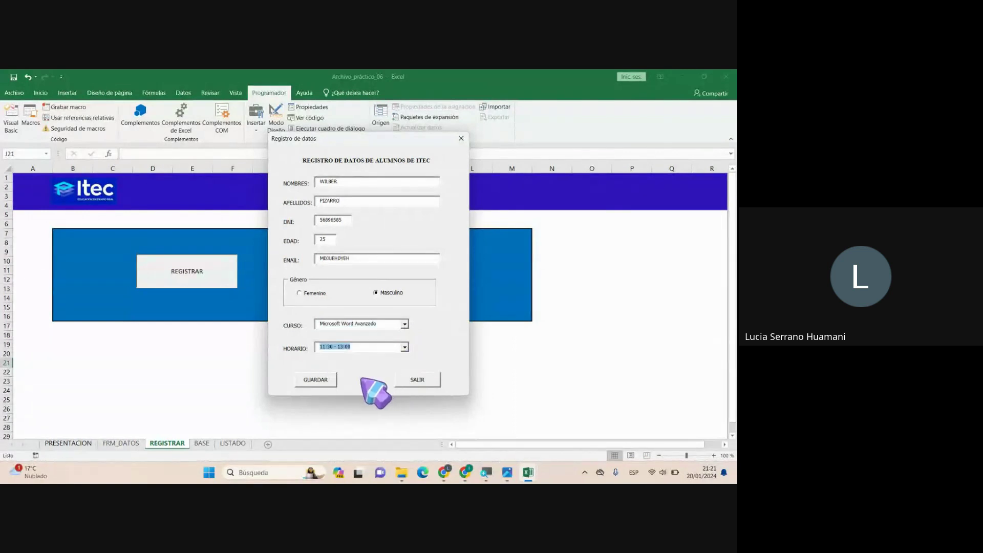
pyautogui.click(330, 383)
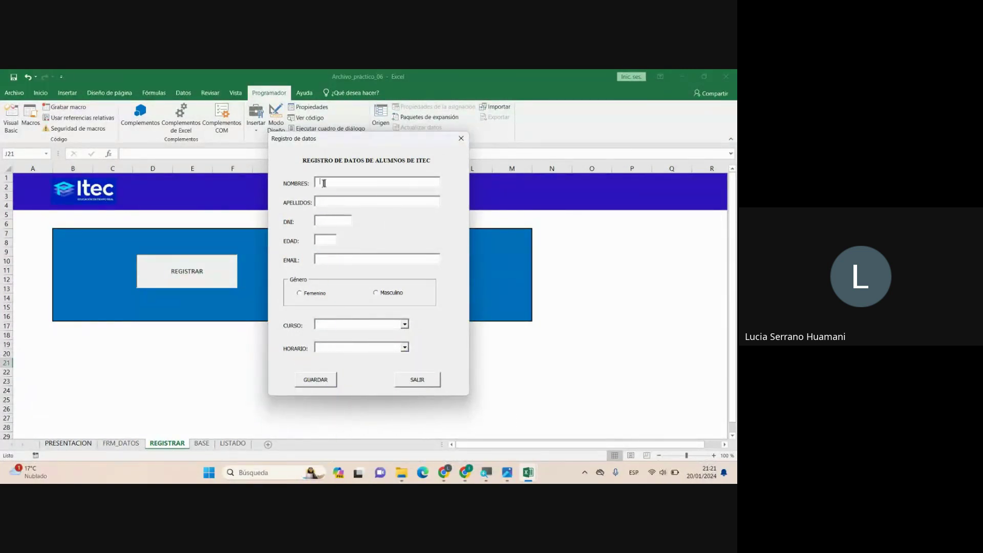
# - Close the registration form, check the new record in BASE row 2, and bring up Google Meet
pyautogui.click(415, 380)
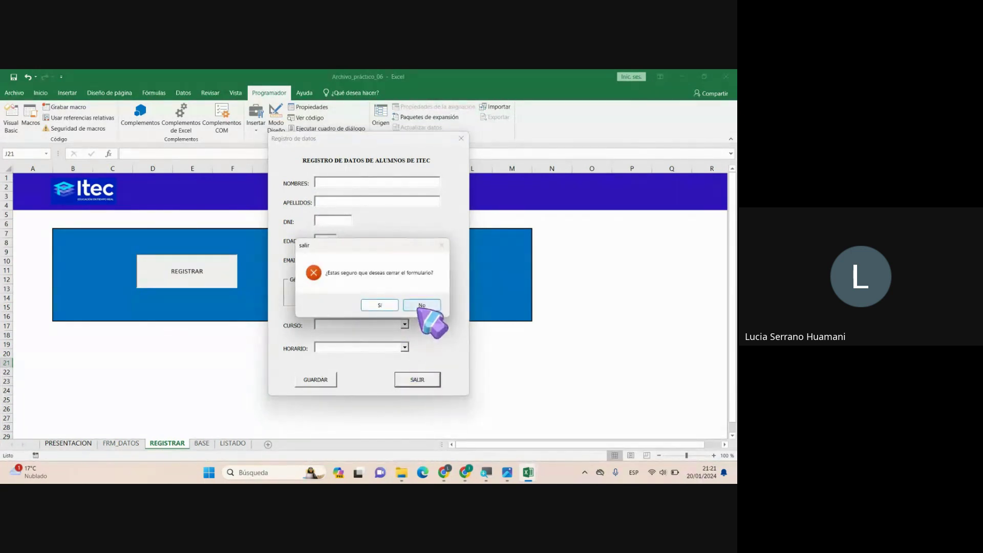
pyautogui.click(379, 305)
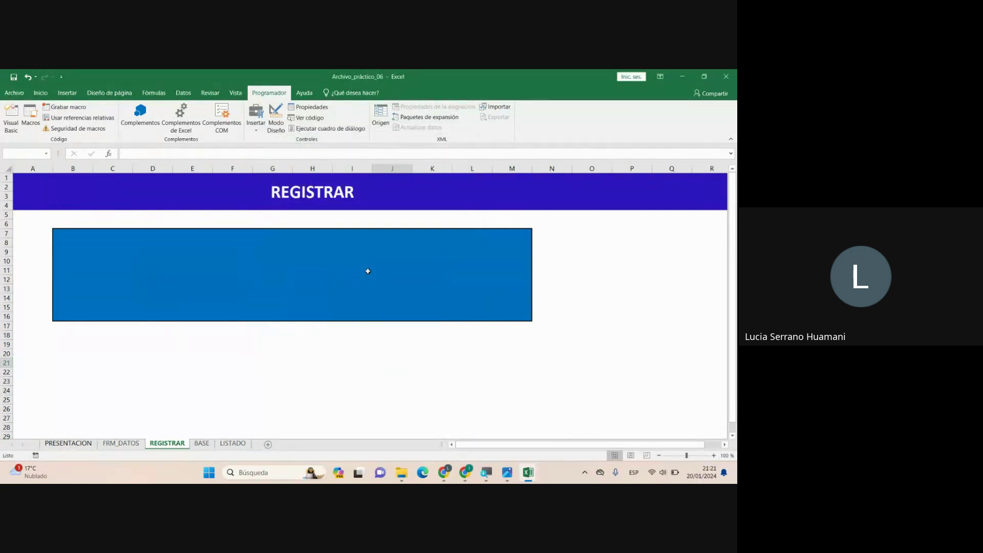
pyautogui.click(9, 188)
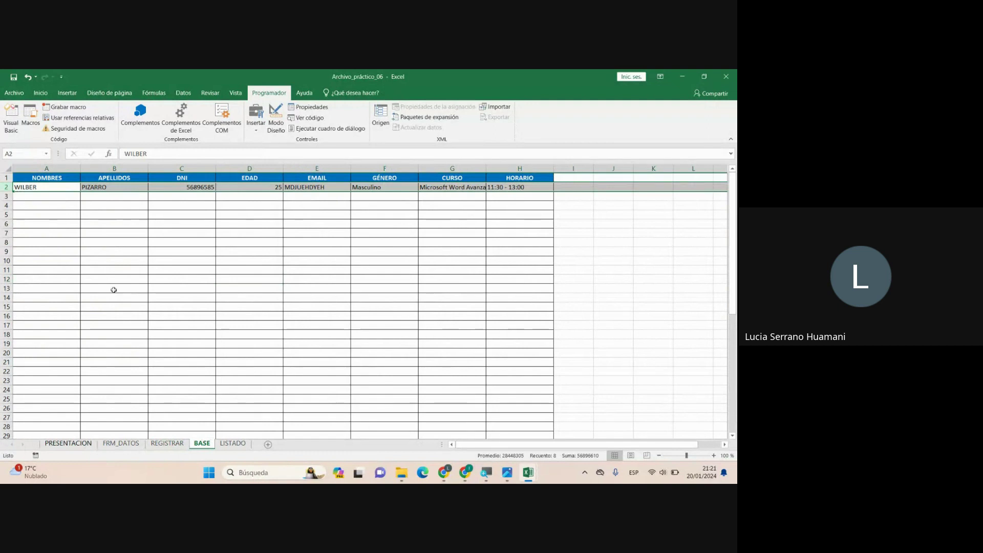
pyautogui.click(152, 233)
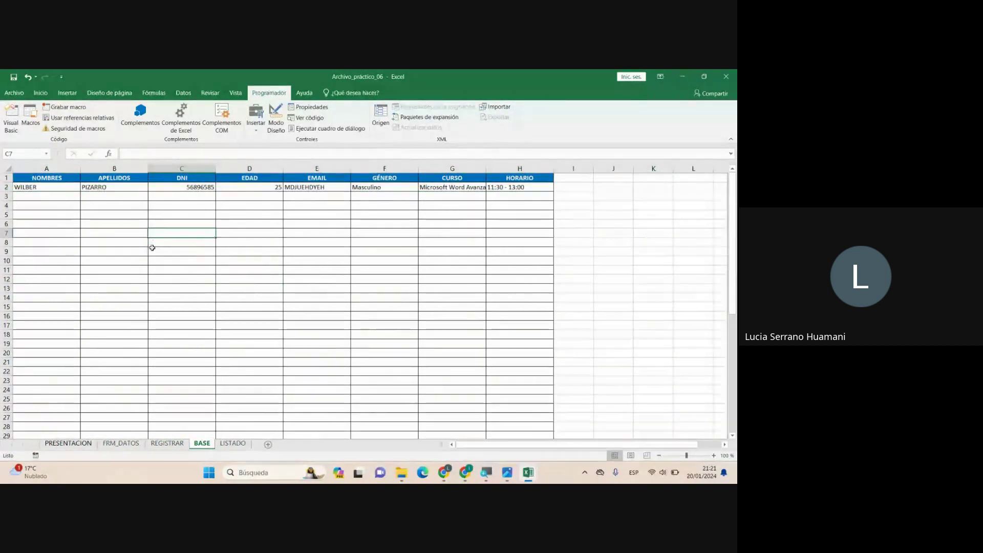
pyautogui.click(127, 199)
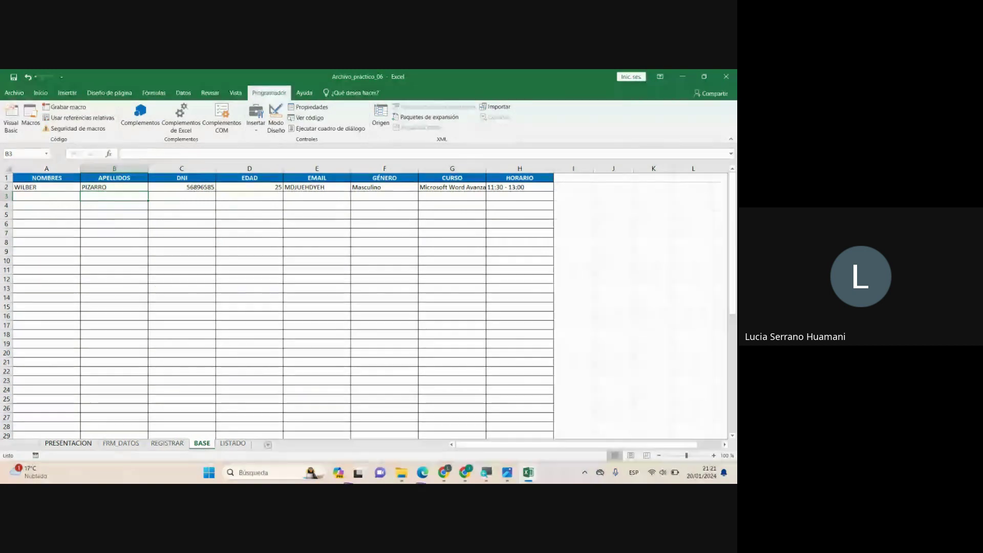
pyautogui.click(449, 477)
pyautogui.click(392, 433)
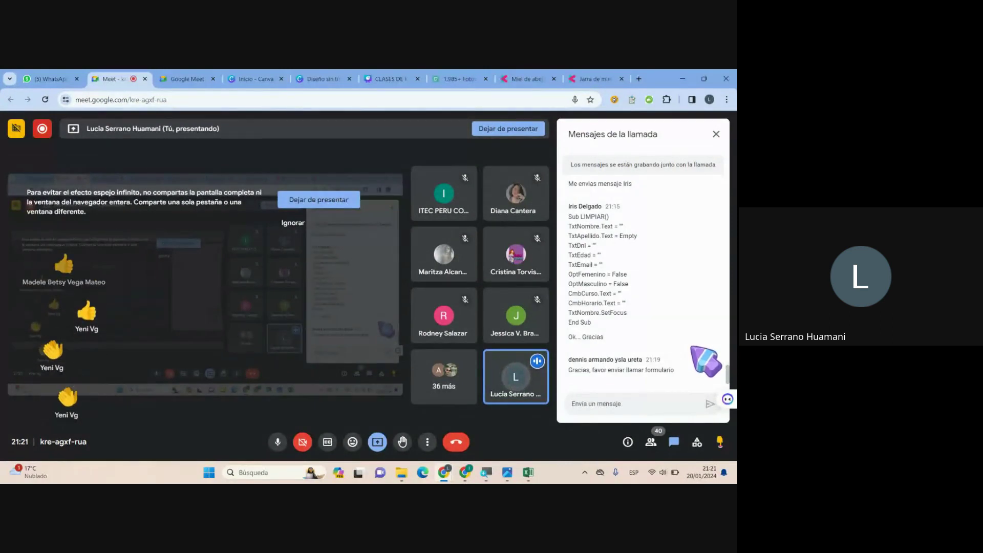
# - Open Módulo1 in the Visual Basic editor and select the LLAMAR_FORMULARIO macro code
pyautogui.hotkey('alt', 'Tab')
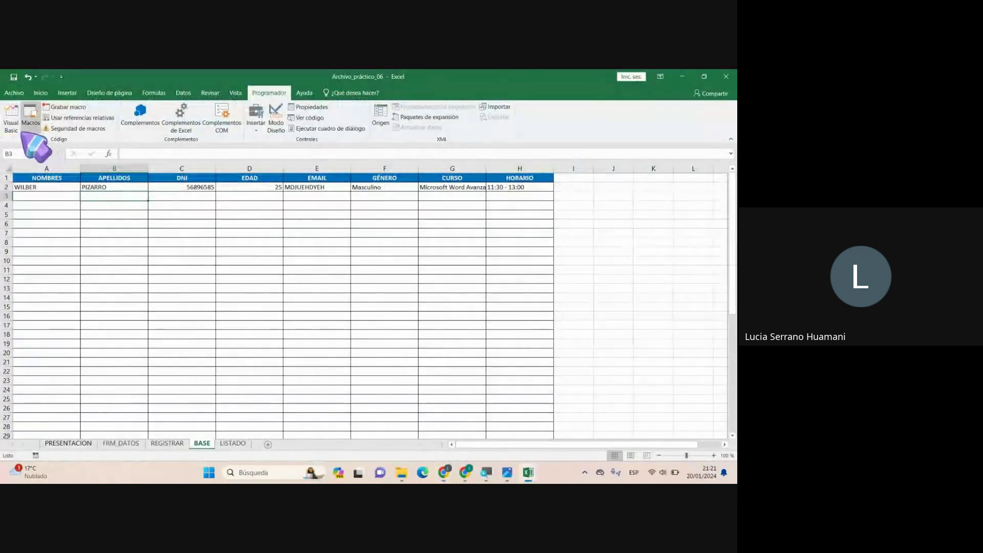
pyautogui.click(11, 110)
pyautogui.doubleClick(184, 357)
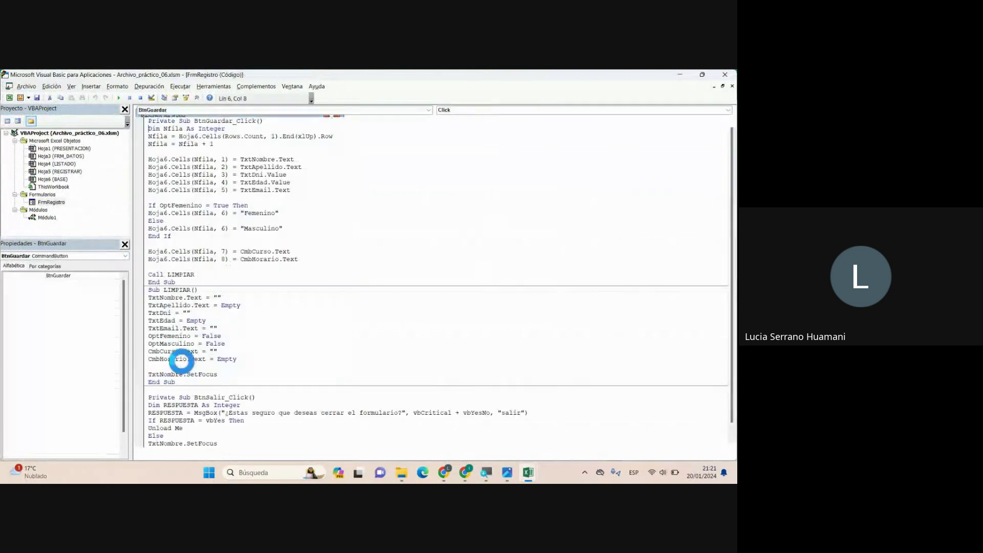
pyautogui.click(49, 218)
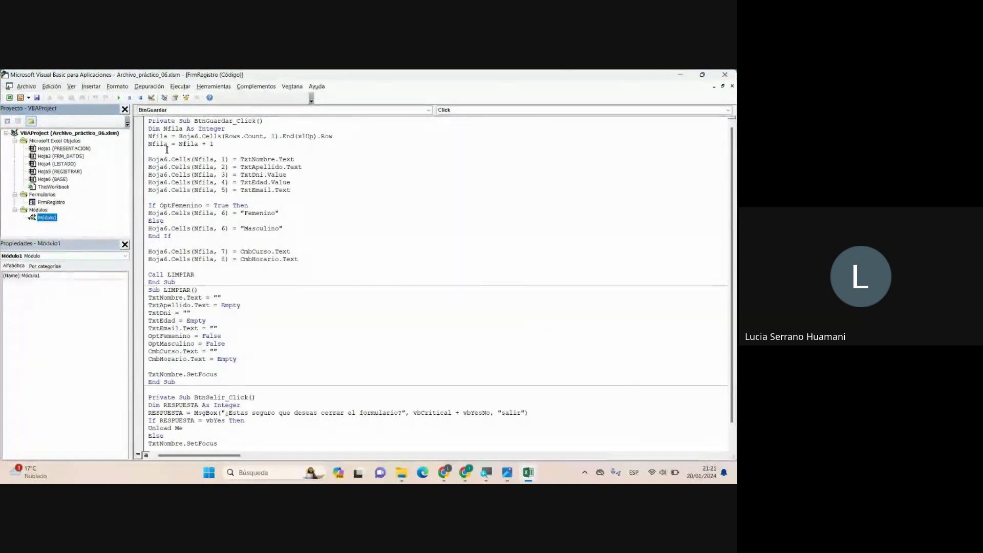
pyautogui.doubleClick(47, 217)
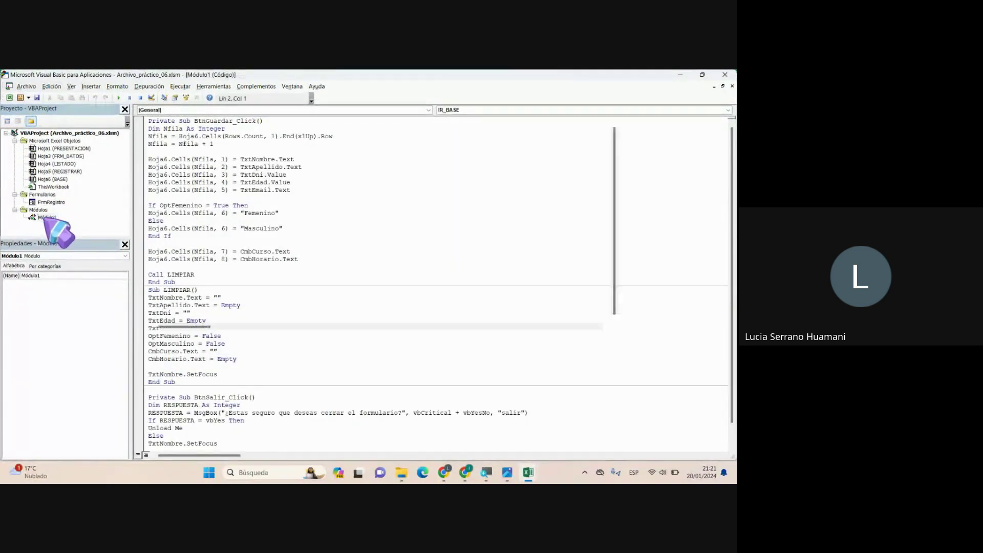
pyautogui.moveTo(197, 137); pyautogui.dragTo(148, 119)
pyautogui.hotkey('ctrl', 'c')
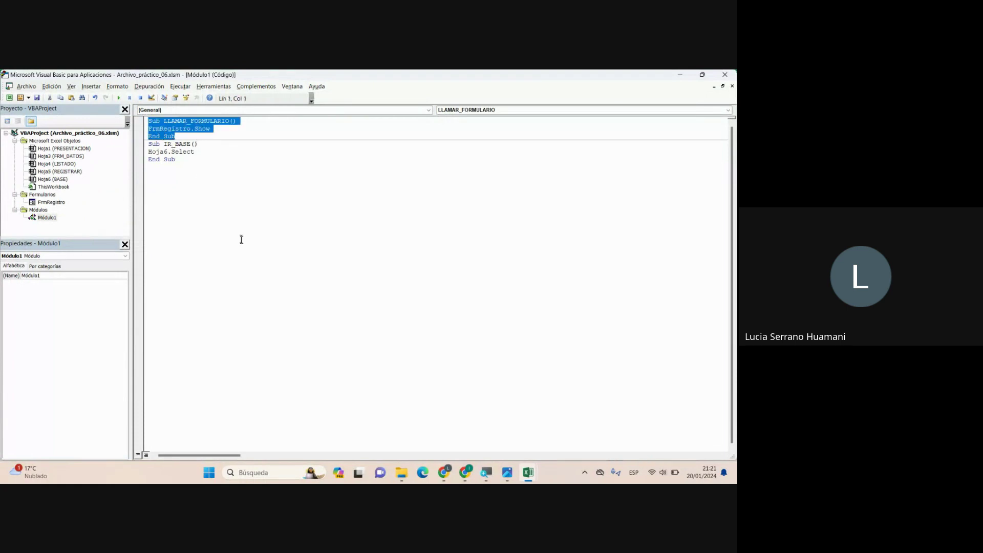
# - Paste the LLAMAR_FORMULARIO code into the Meet chat, send it, and return to the VBA editor
pyautogui.click(444, 472)
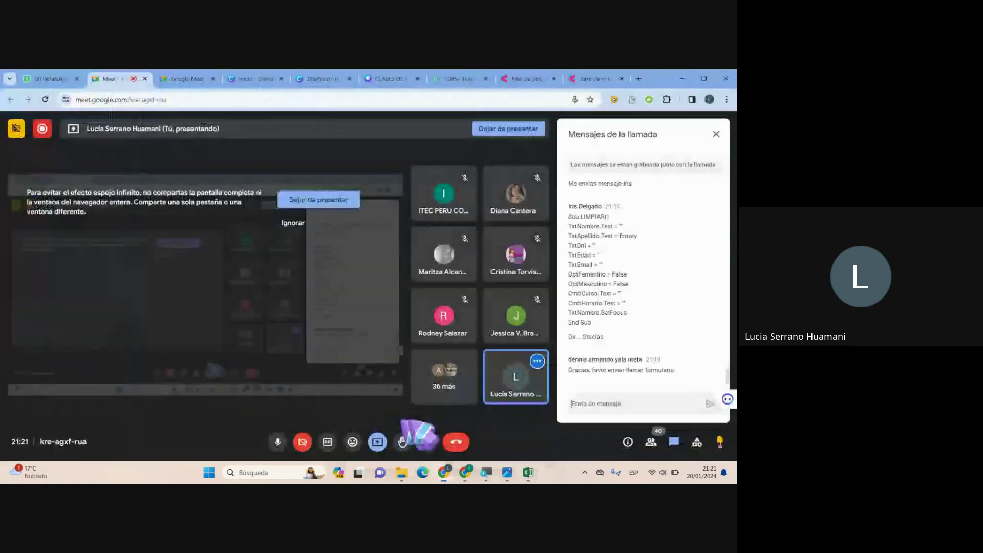
pyautogui.hotkey('ctrl', 'v')
pyautogui.press('Return')
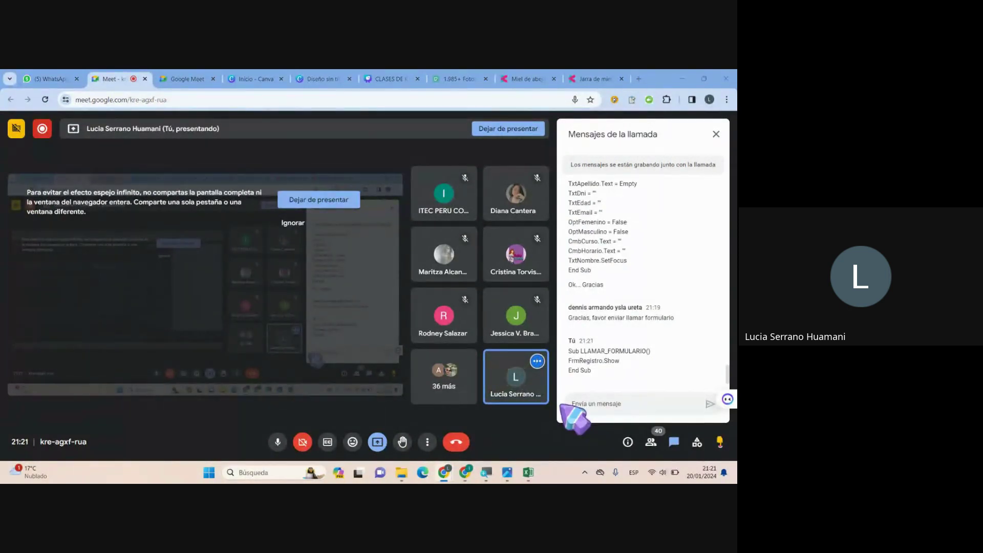
pyautogui.hotkey('alt', 'Tab')
pyautogui.click(225, 179)
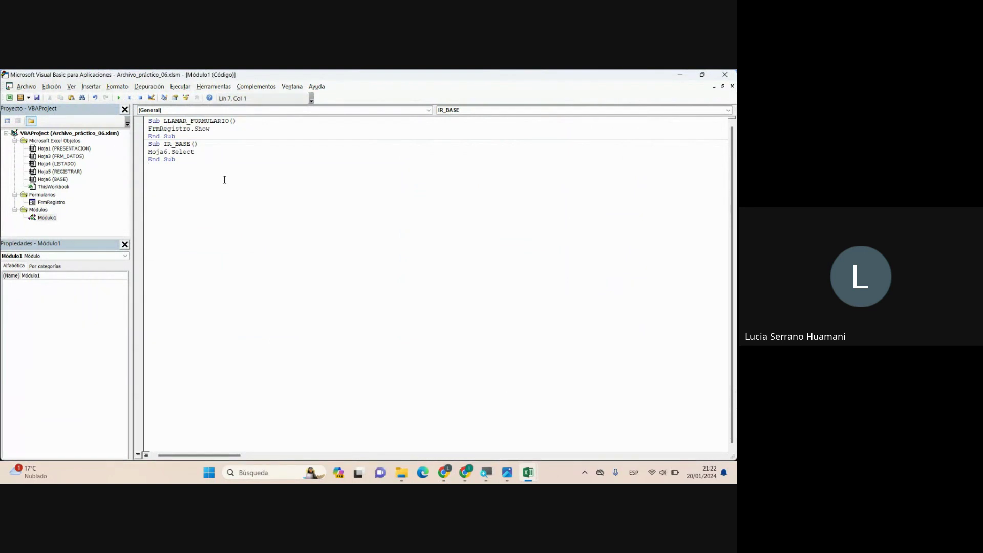
# - Launch the registration form from the REGISTRAR sheet button, exit it with Sí, then return to Meet
pyautogui.click(9, 97)
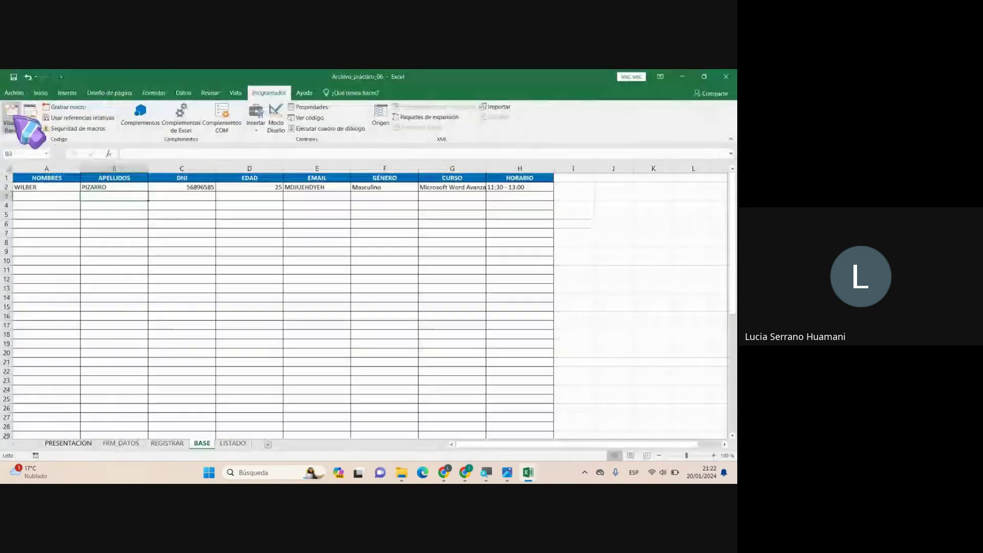
pyautogui.click(174, 443)
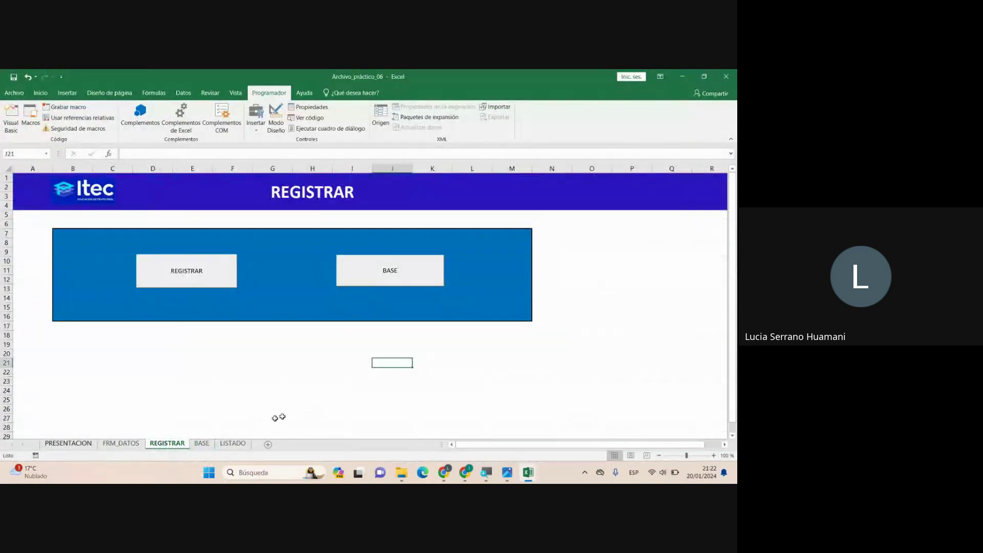
pyautogui.click(199, 290)
pyautogui.click(202, 281)
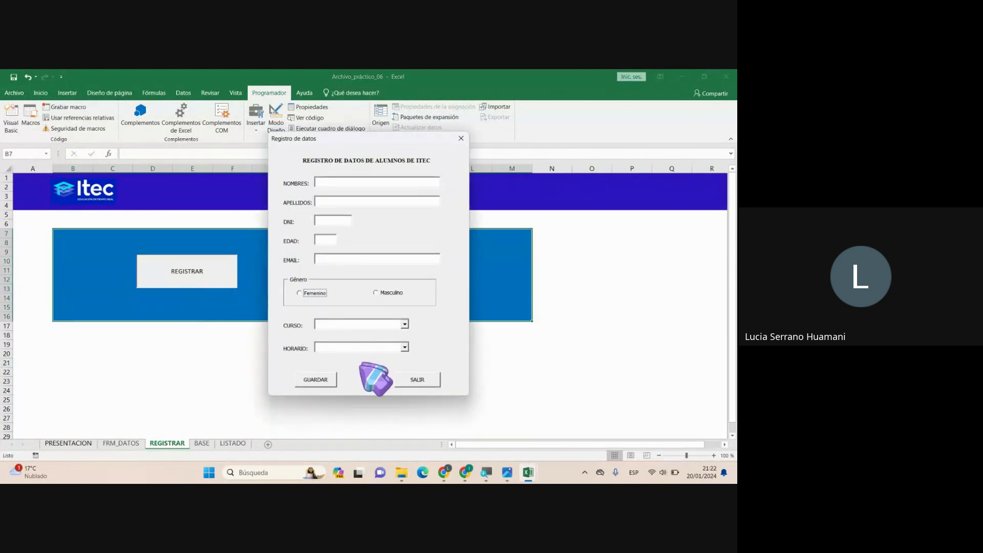
pyautogui.click(419, 382)
pyautogui.click(379, 305)
pyautogui.click(423, 364)
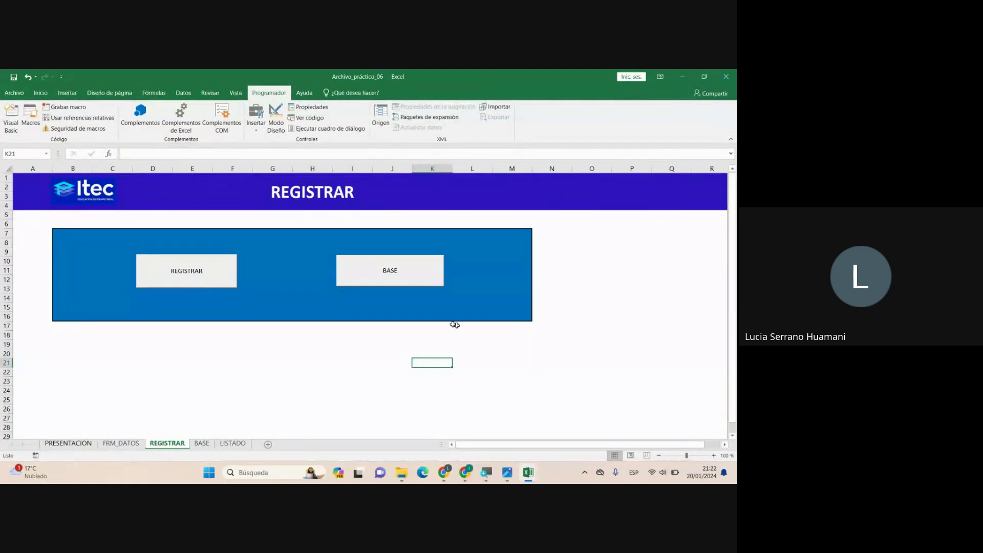
pyautogui.moveTo(444, 472)
pyautogui.click(401, 435)
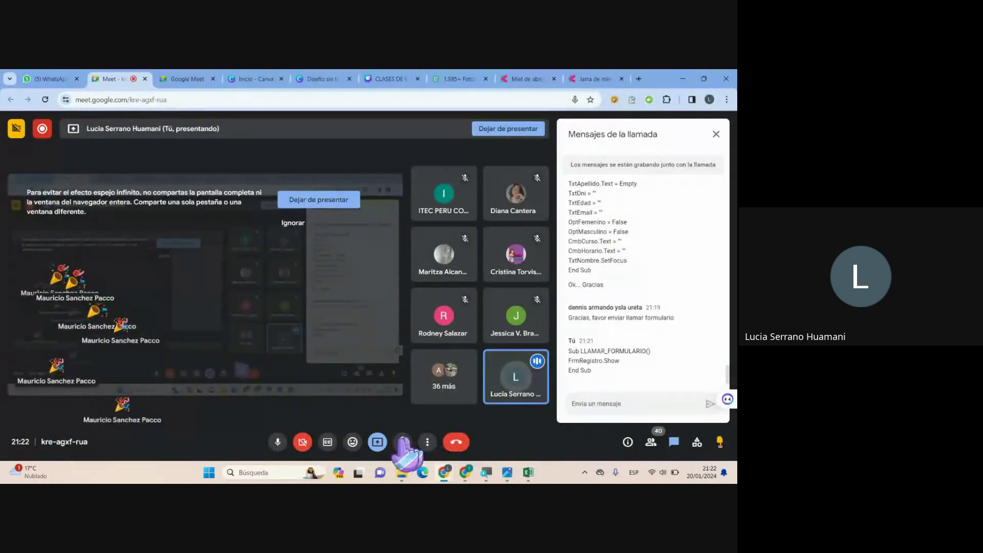
# - Turn the camera on in the Meet call and switch back to the Excel workbook
pyautogui.click(303, 442)
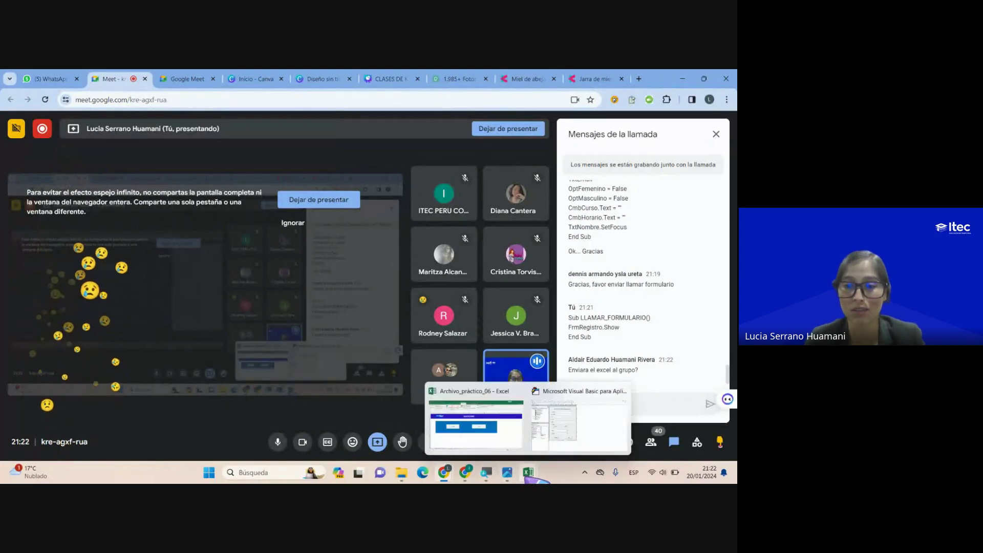
pyautogui.click(476, 440)
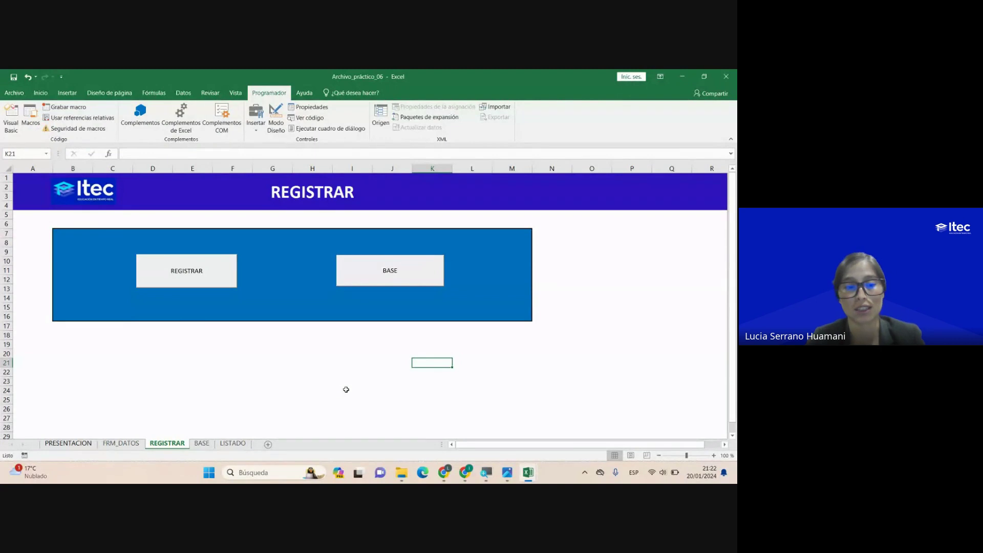
pyautogui.hotkey('alt', 'Tab')
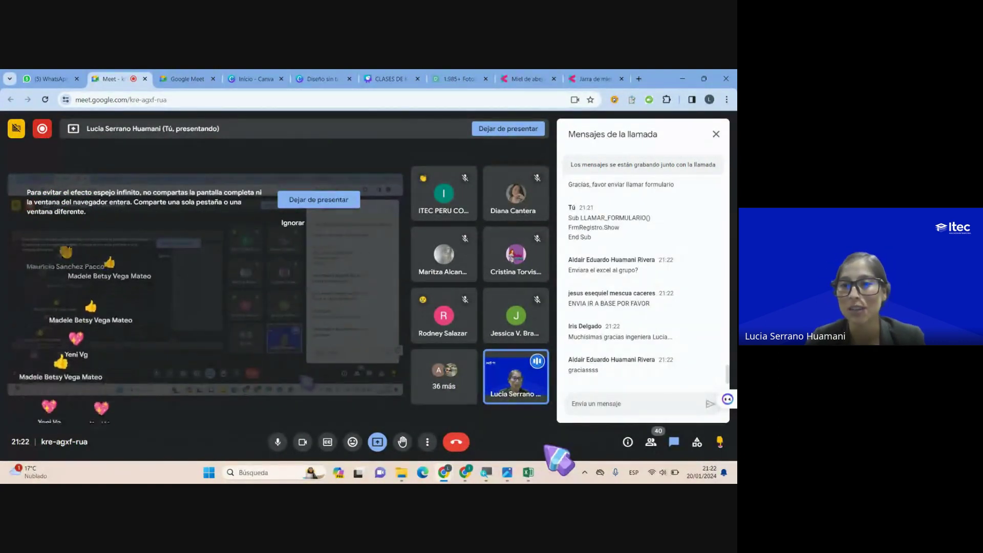
pyautogui.hotkey('alt', 'Tab')
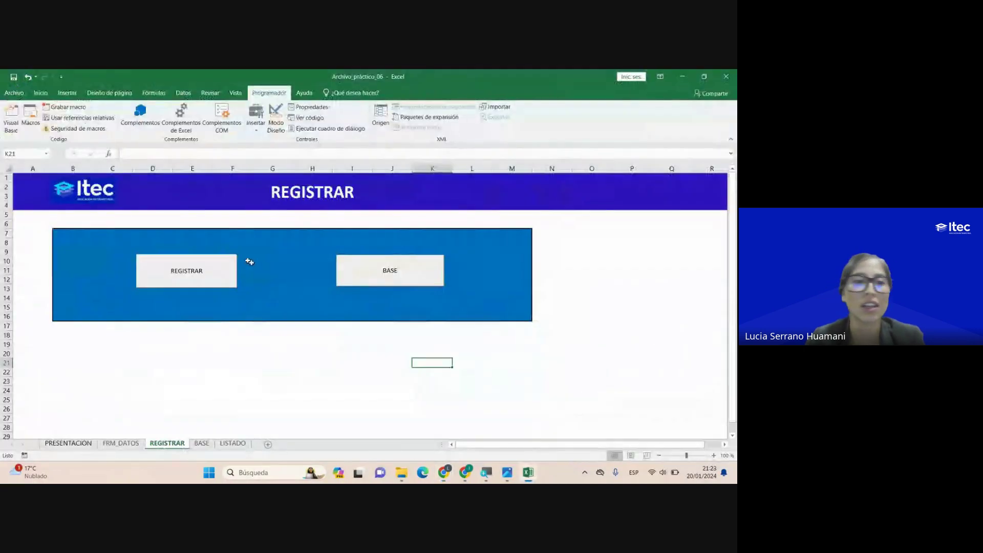
# - Take the IR_BASE macro from Módulo1 and post it in the Meet chat
pyautogui.click(14, 117)
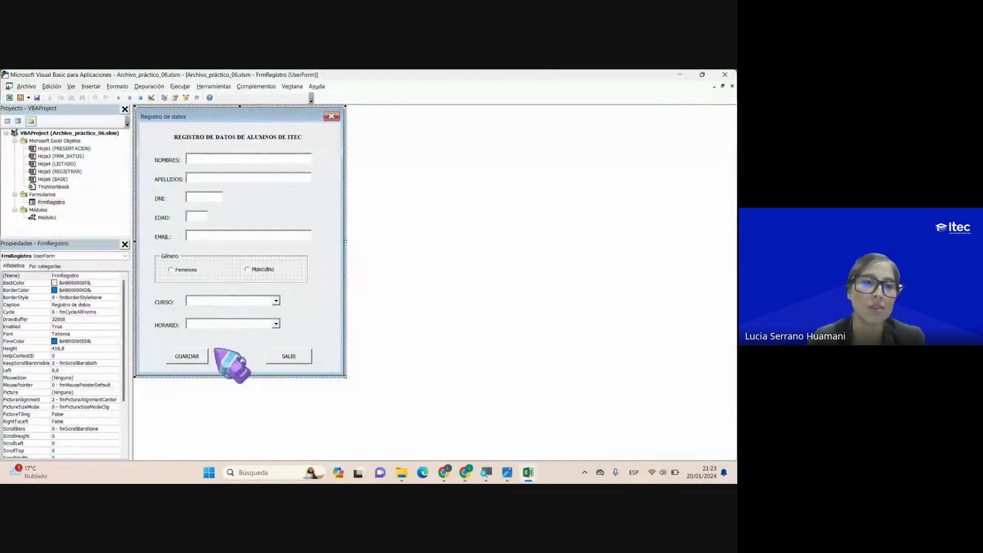
pyautogui.doubleClick(47, 218)
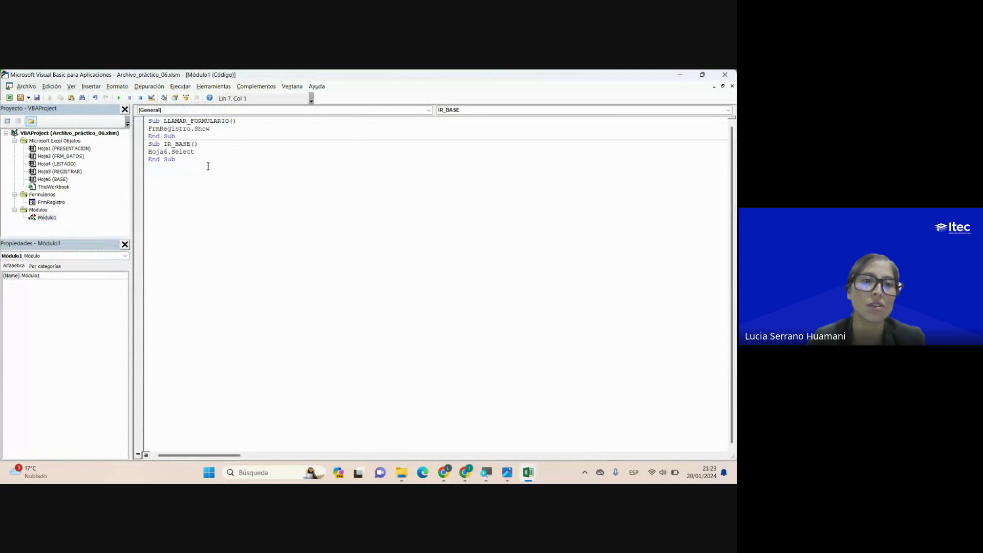
pyautogui.moveTo(401, 472)
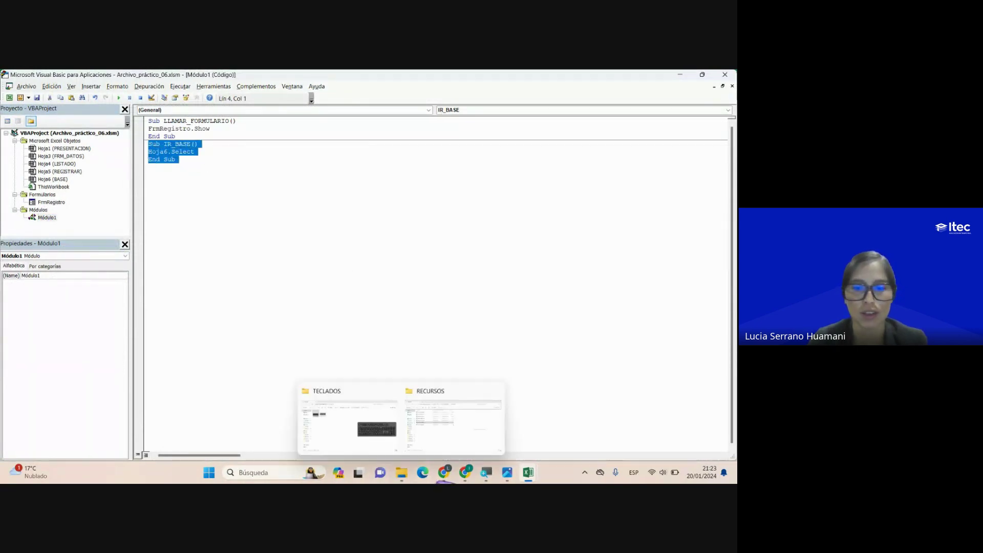
pyautogui.click(409, 430)
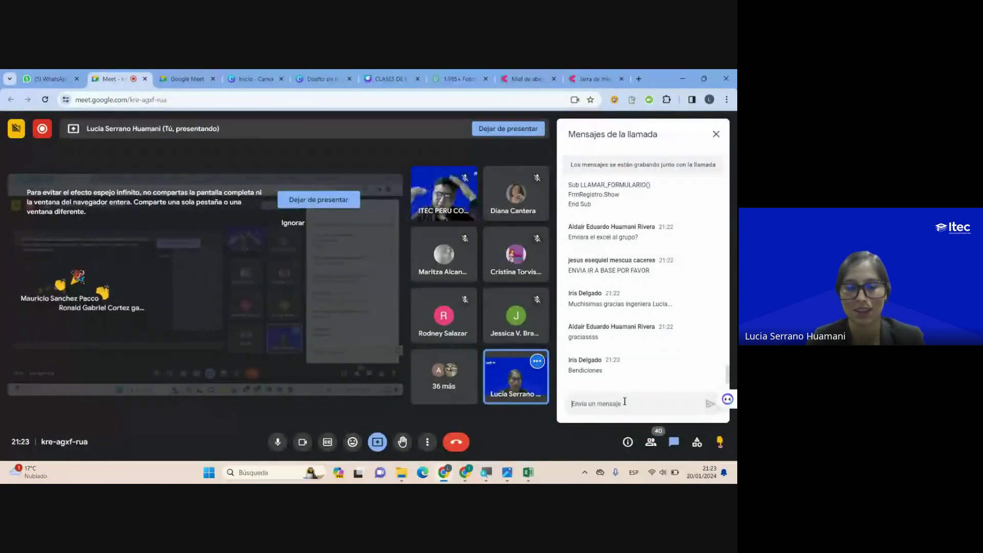
pyautogui.write('Sub IR_BASE() Hoja6.Select End Sub')
pyautogui.press('Return')
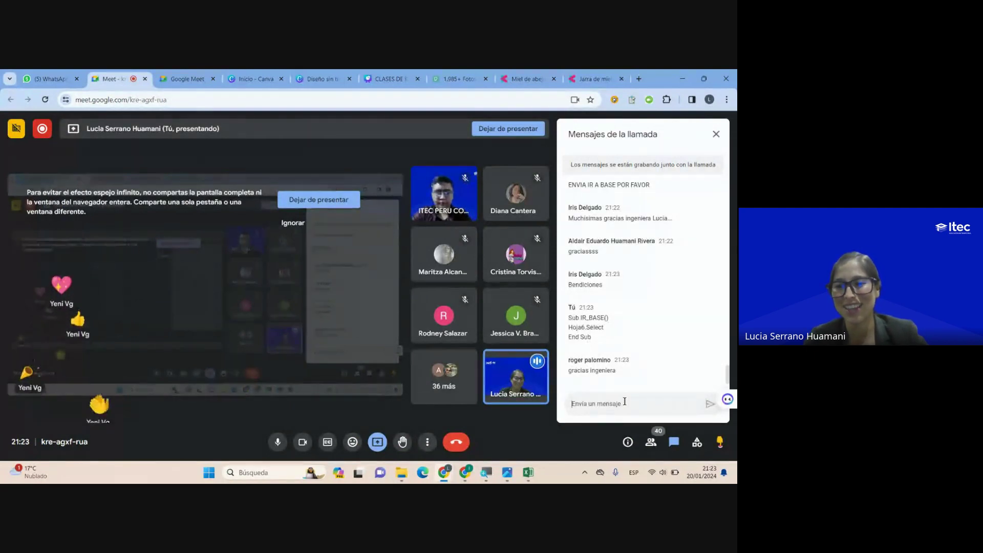